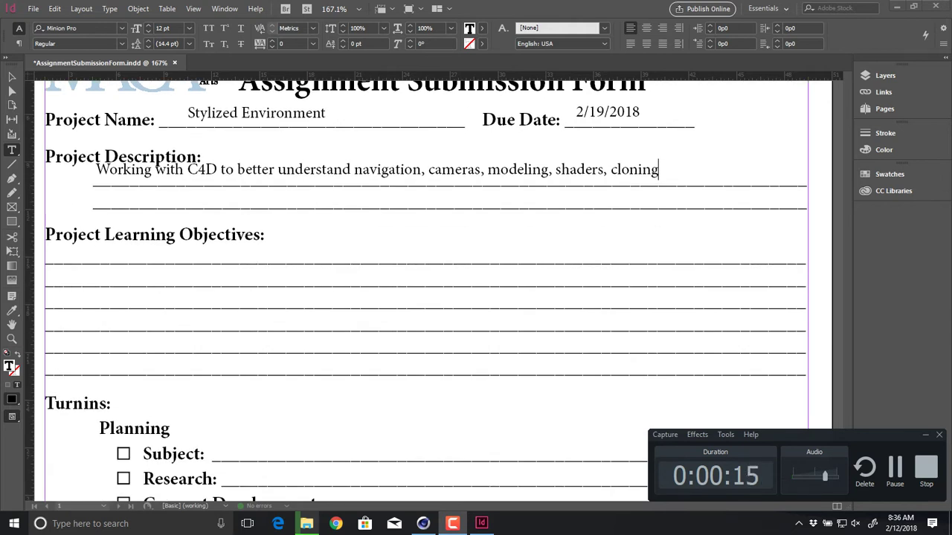
- Enter "Build 5 unique buildings (not all the same)" as the first project learning objective and enlarge its text frame to fit
{"action": "key", "text": "ctrl+r"}
{"action": "type", "text": "Build 5 unique buildings"}
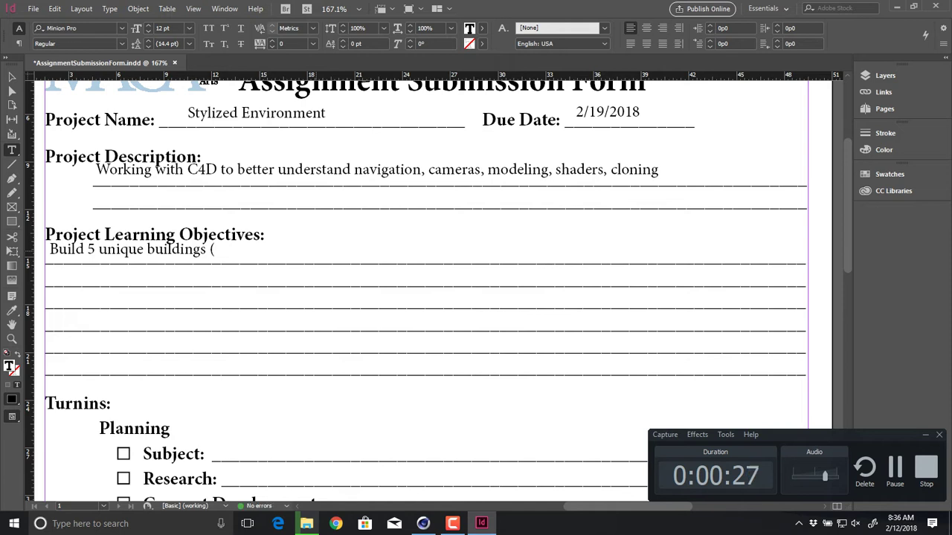
{"action": "type", "text": " (not all the same"}
{"action": "key", "text": "BackSpace"}
{"action": "key", "text": "BackSpace"}
{"action": "key", "text": "BackSpace"}
{"action": "key", "text": "BackSpace"}
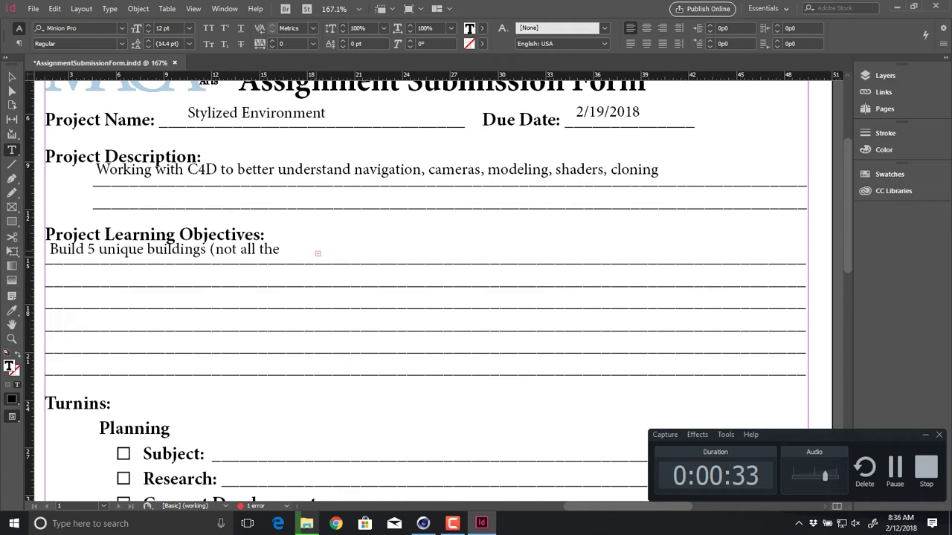
{"action": "key", "text": "Escape"}
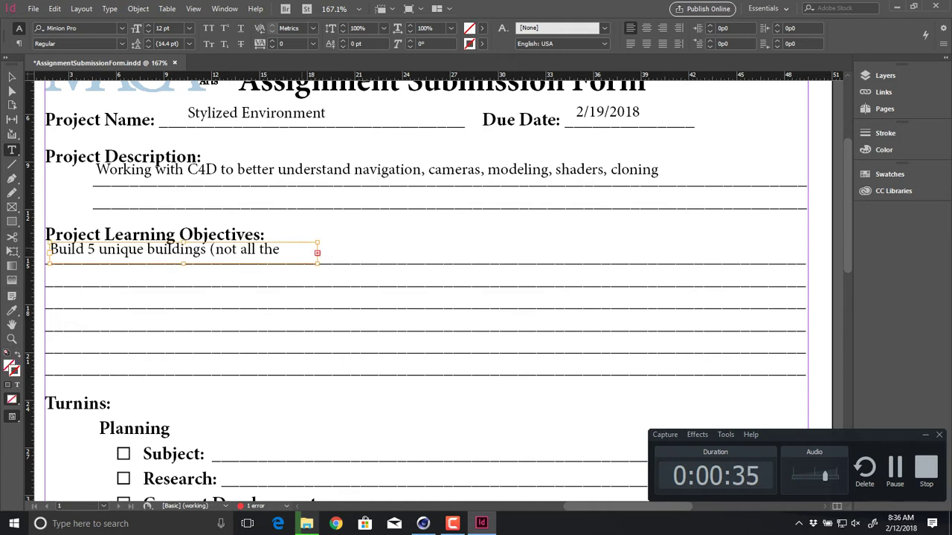
{"action": "left_click_drag", "start_coordinate": [392, 246], "coordinate": [437, 239]}
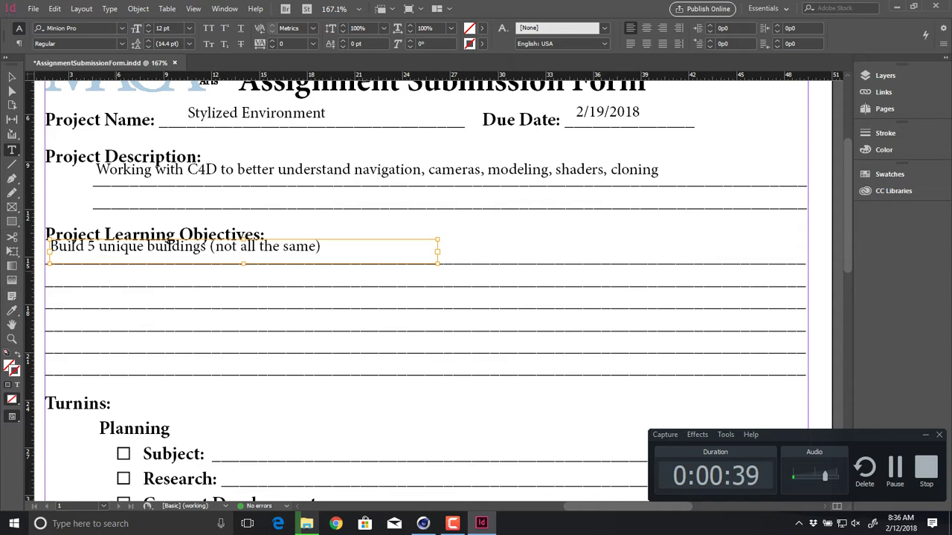
- Add the second learning objective, "Using Ambient Occlusion for rendering and luminance for our materials", in a text frame wide enough for it
{"action": "left_click_drag", "start_coordinate": [49, 269], "coordinate": [414, 290]}
{"action": "type", "text": "Using "}
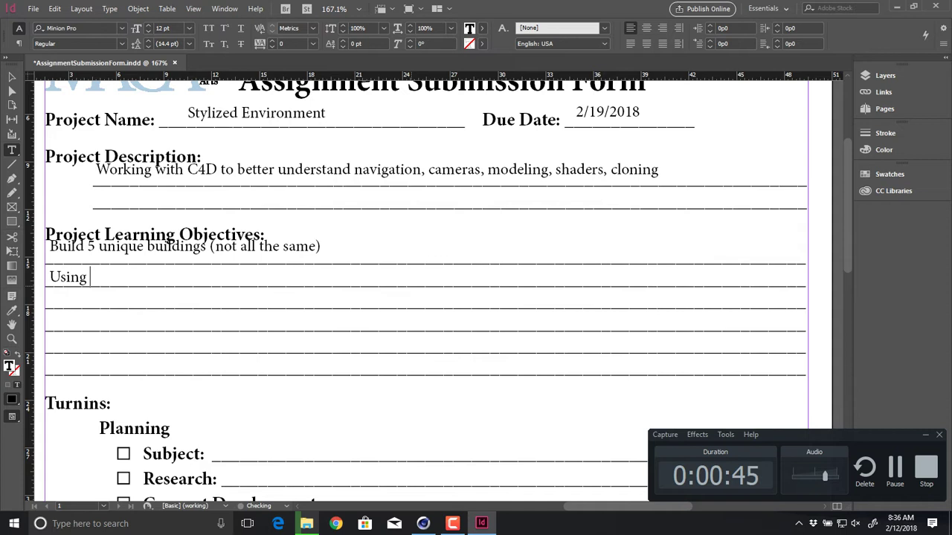
{"action": "type", "text": "Ambient O"}
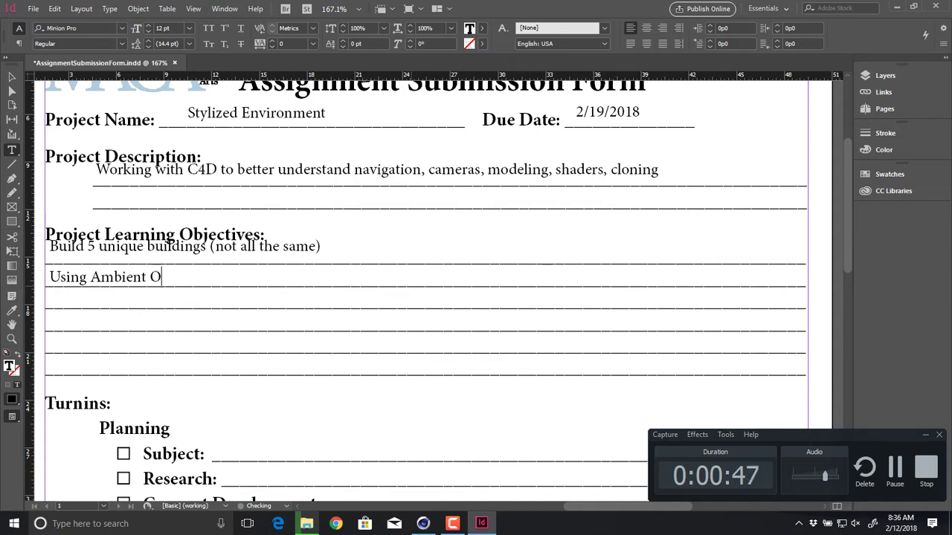
{"action": "type", "text": "cclusion for rendering"}
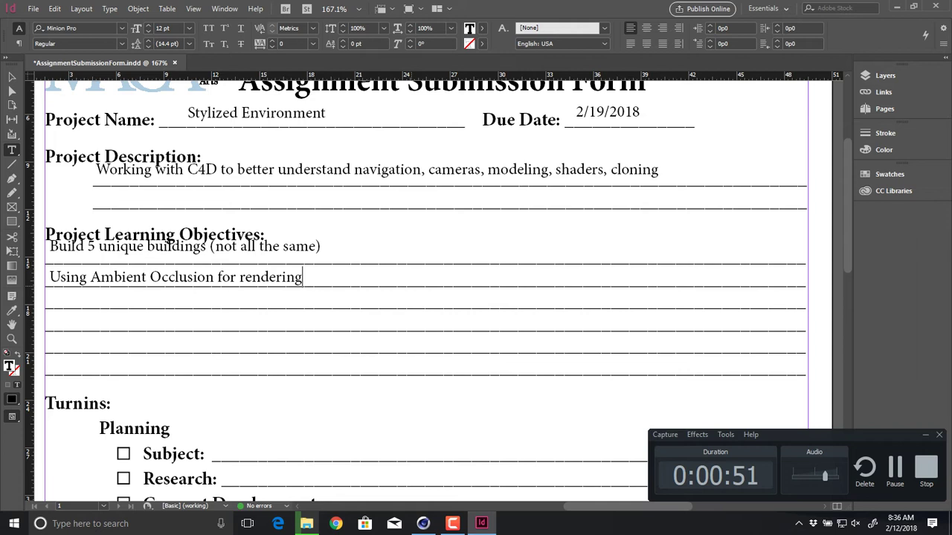
{"action": "left_click_drag", "start_coordinate": [442, 287], "coordinate": [512, 286], "text": "ctrl"}
{"action": "type", "text": "and "}
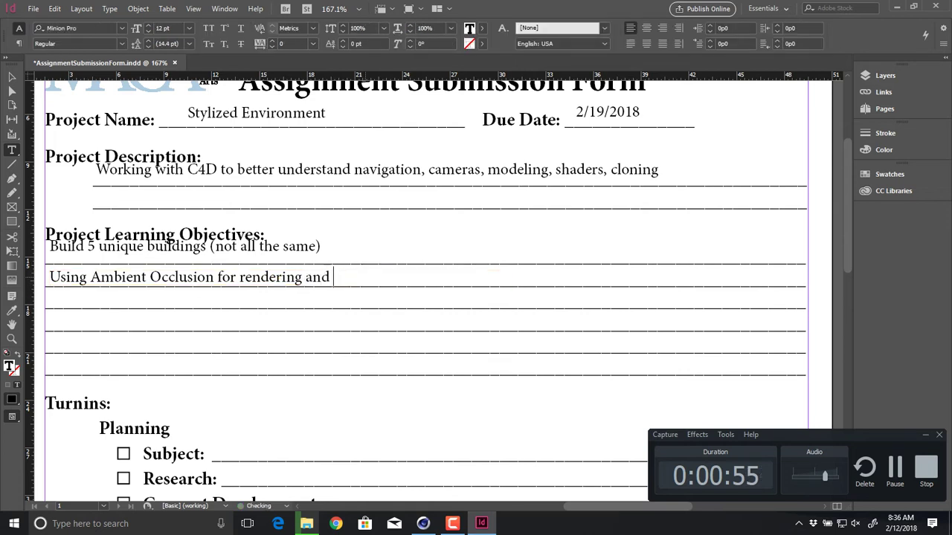
{"action": "type", "text": "luminance for "}
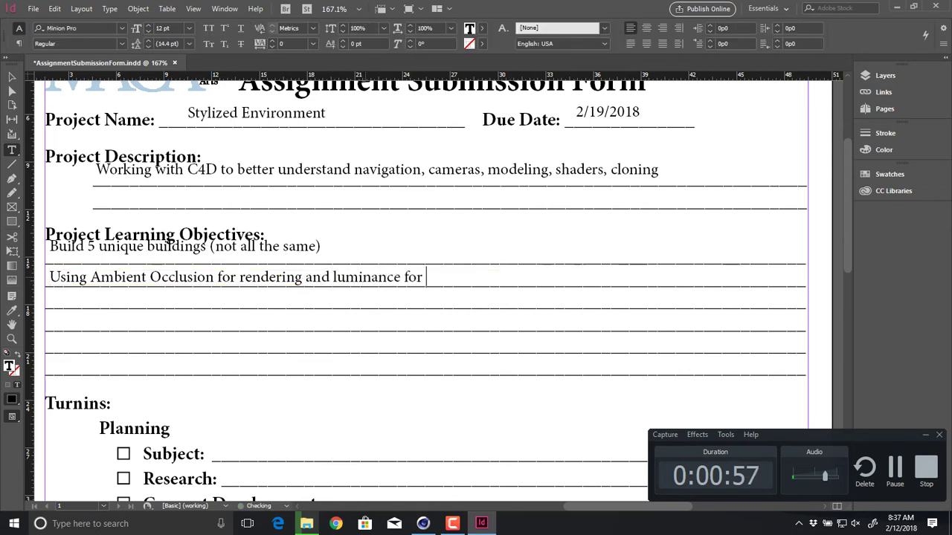
{"action": "type", "text": "our materials"}
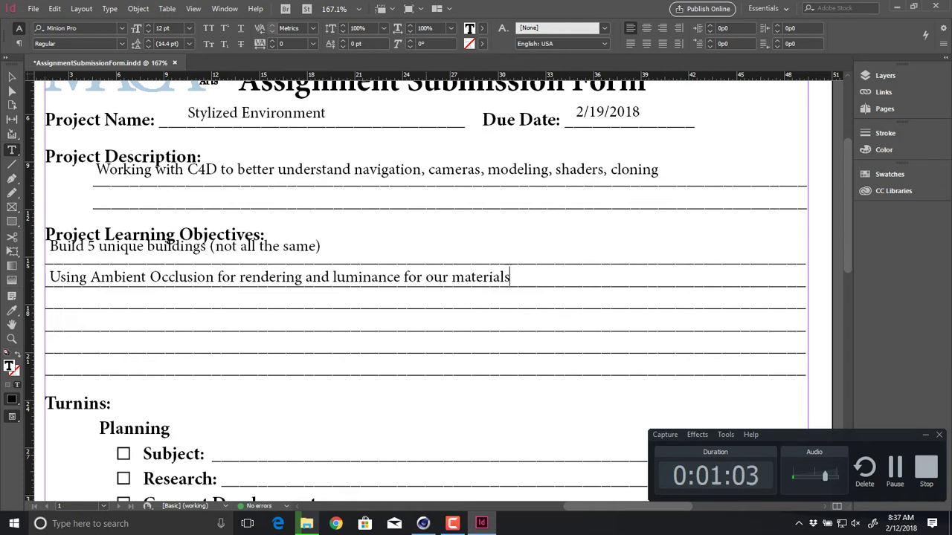
- Switch to Cinema 4D, disable the Cloner.1 object and render the street scene to the Picture Viewer
{"action": "left_click", "coordinate": [423, 524]}
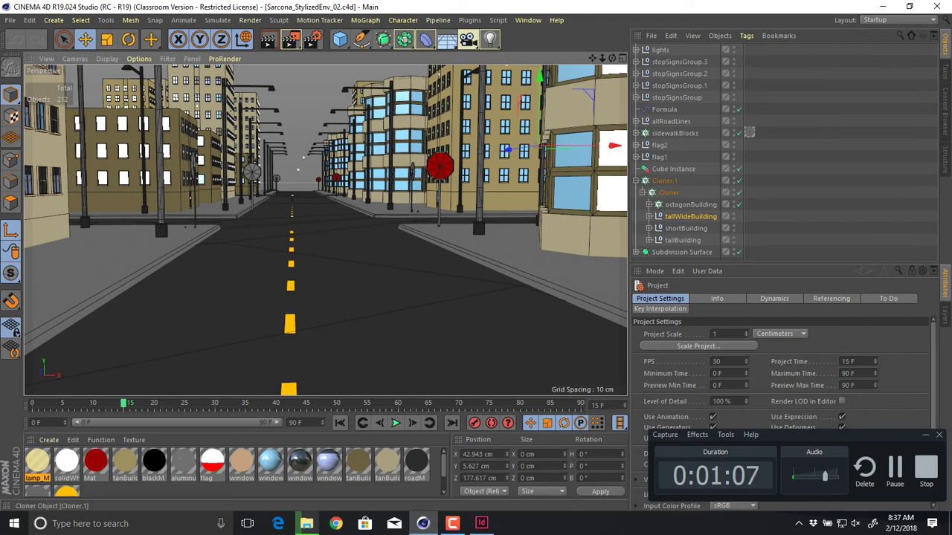
{"action": "left_click", "coordinate": [738, 180]}
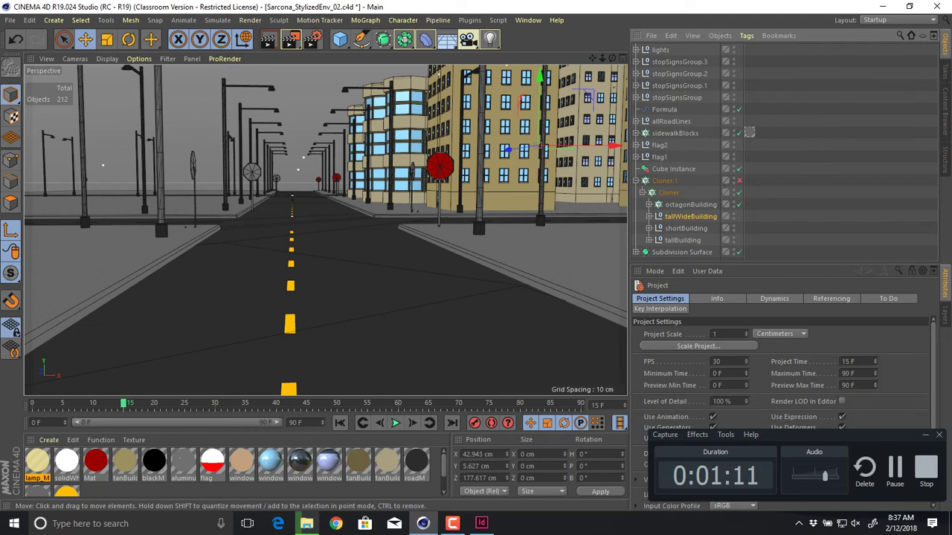
{"action": "key", "text": "shift+r"}
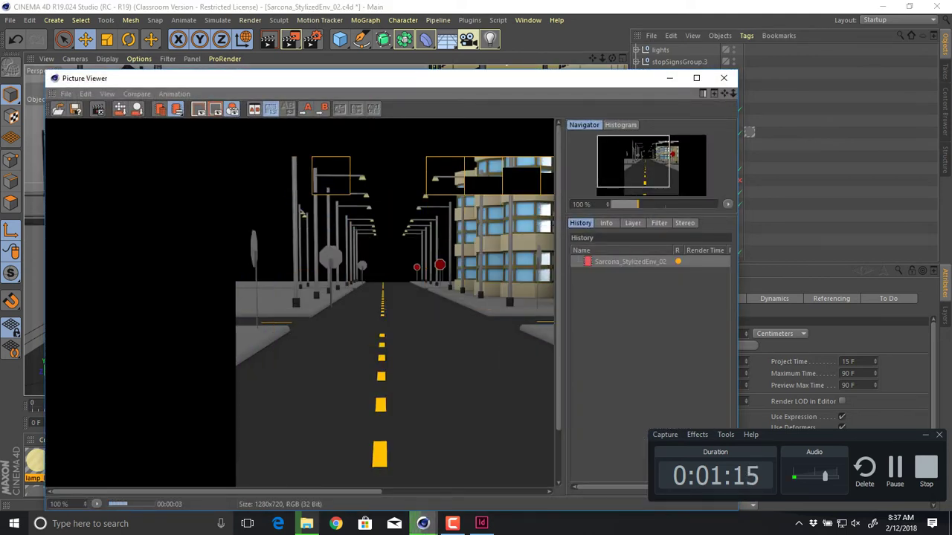
{"action": "left_click_drag", "start_coordinate": [442, 78], "coordinate": [439, 12]}
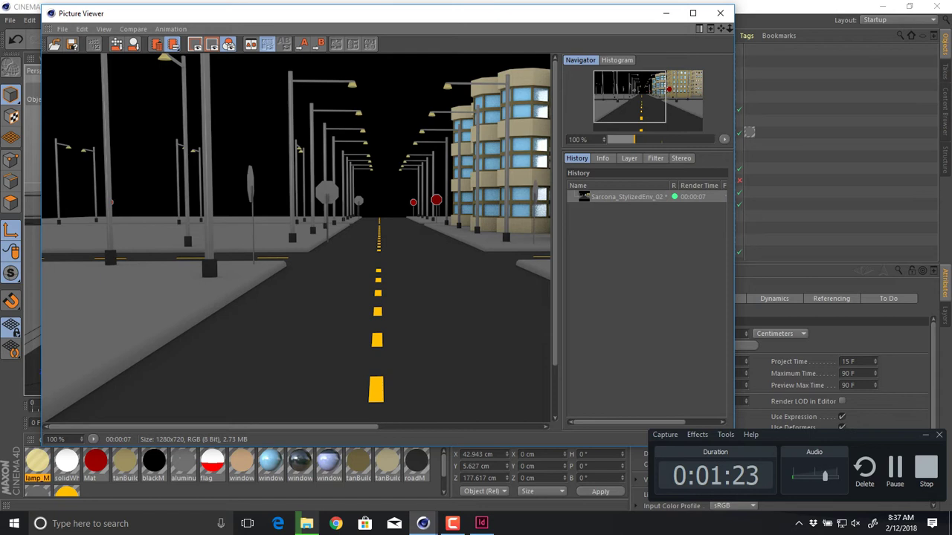
- Inspect the windowFrame_01, lamp_M and solidWhite materials in the Material Editor and open the render settings
{"action": "double_click", "coordinate": [241, 462]}
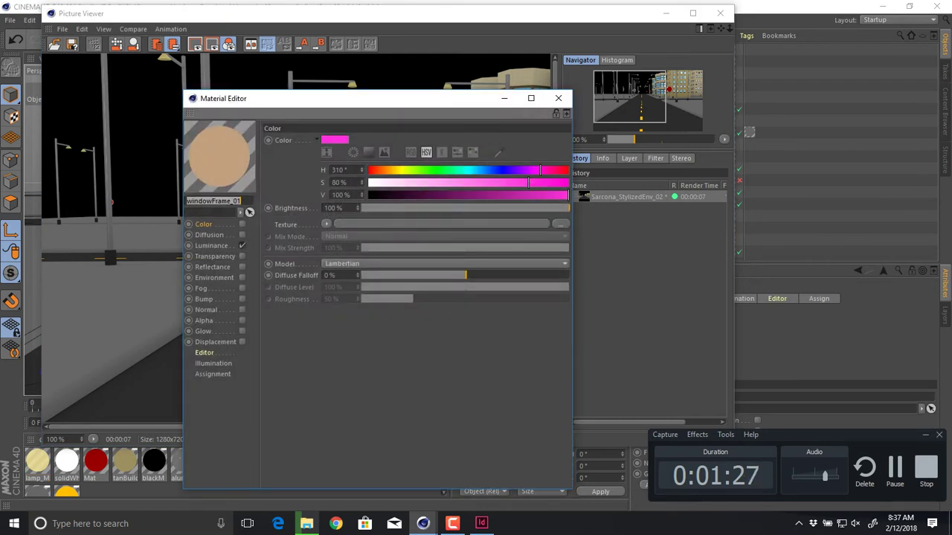
{"action": "double_click", "coordinate": [37, 462]}
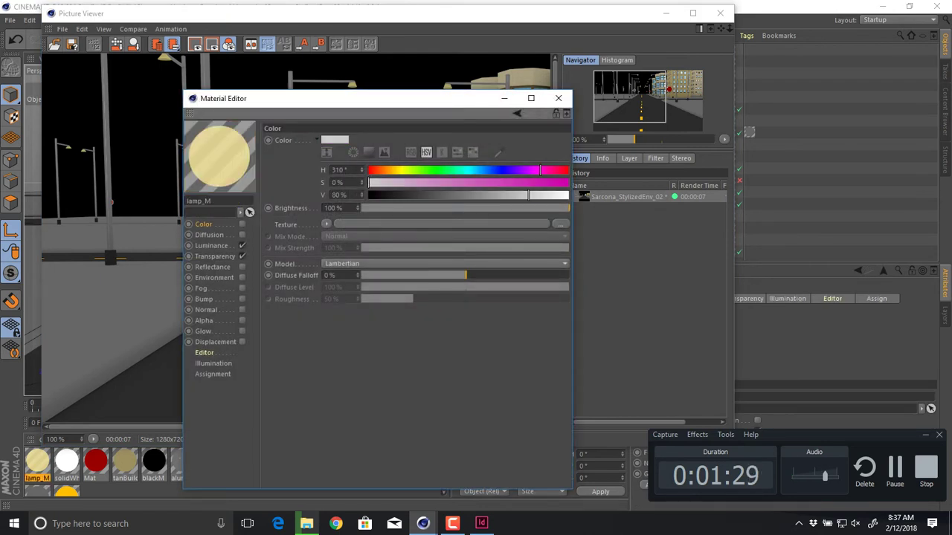
{"action": "double_click", "coordinate": [66, 461]}
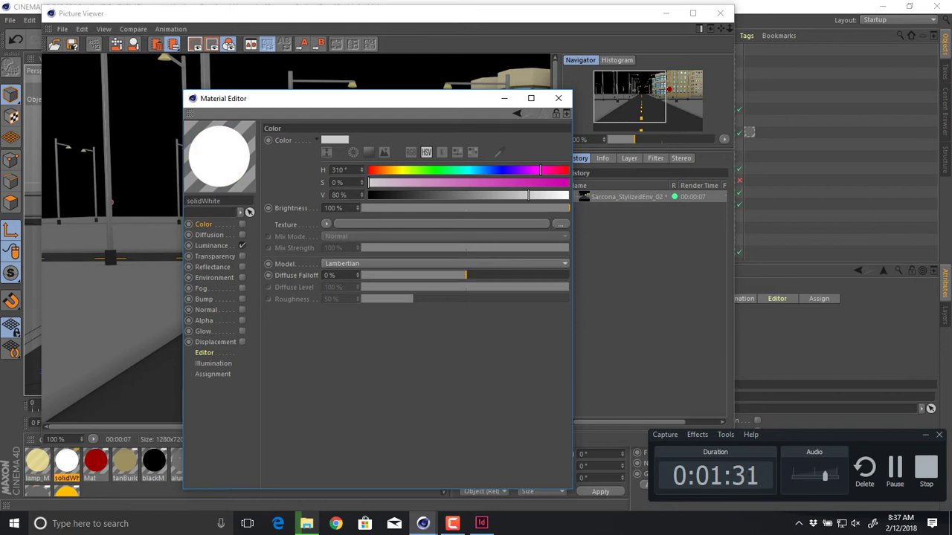
{"action": "left_click", "coordinate": [558, 99]}
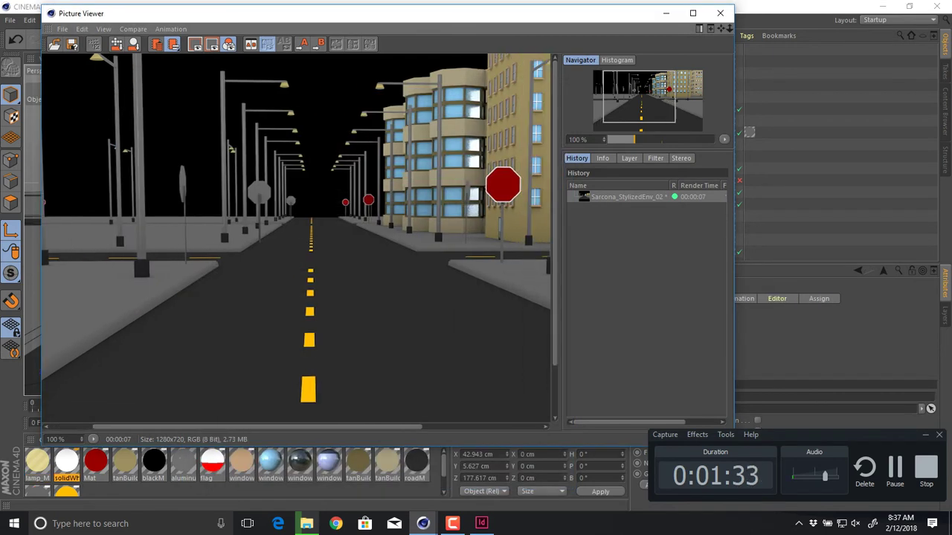
{"action": "left_click_drag", "start_coordinate": [501, 16], "coordinate": [492, 72]}
{"action": "key", "text": "ctrl+b"}
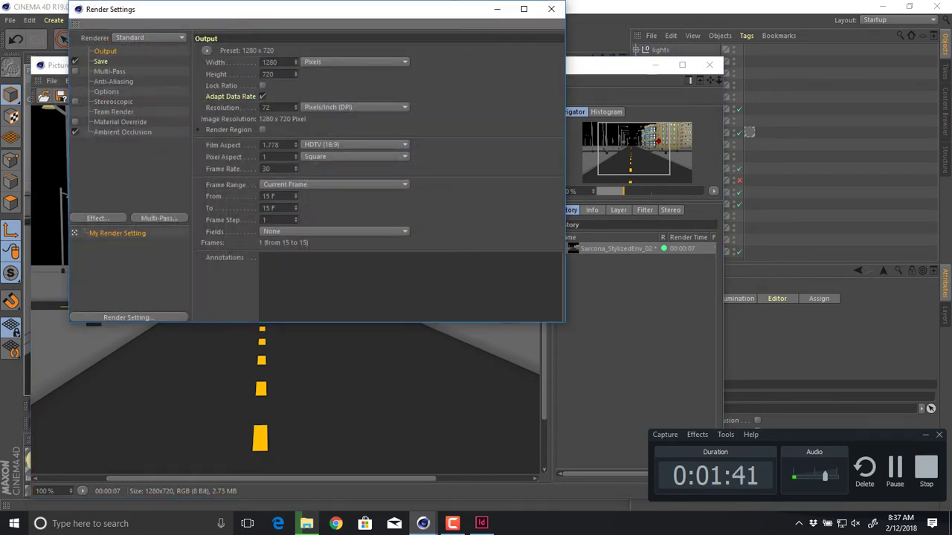
- Switch back to InDesign and add the third learning objective, "Use of cloners to duplicate buildings and props"
{"action": "key", "text": "alt+Tab"}
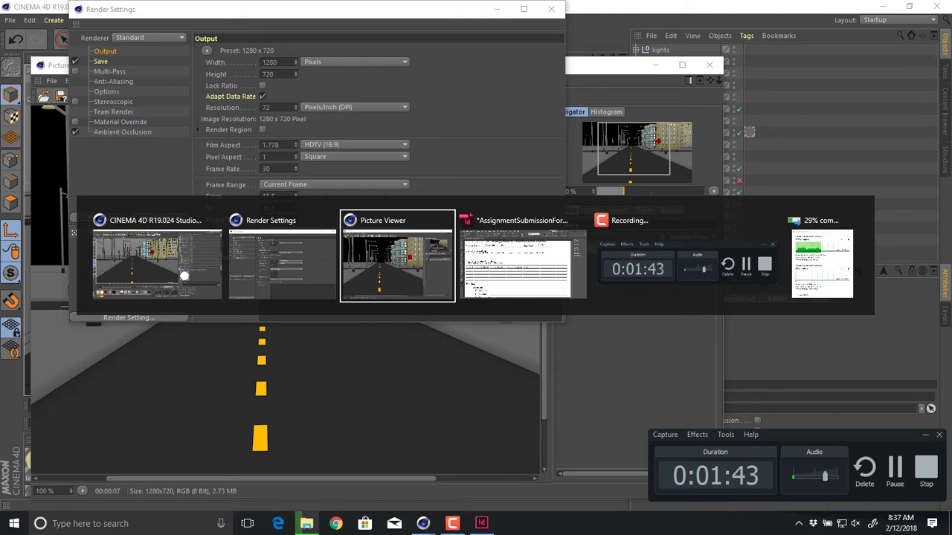
{"action": "key", "text": "alt+Tab"}
{"action": "key", "text": "Tab"}
{"action": "key", "text": "Tab"}
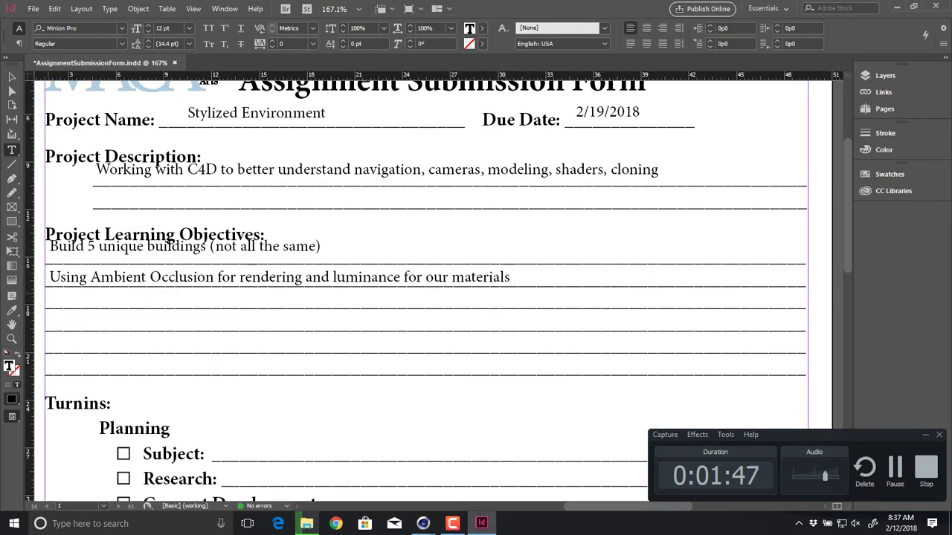
{"action": "left_click_drag", "start_coordinate": [49, 293], "coordinate": [547, 312]}
{"action": "type", "text": "Use of clo"}
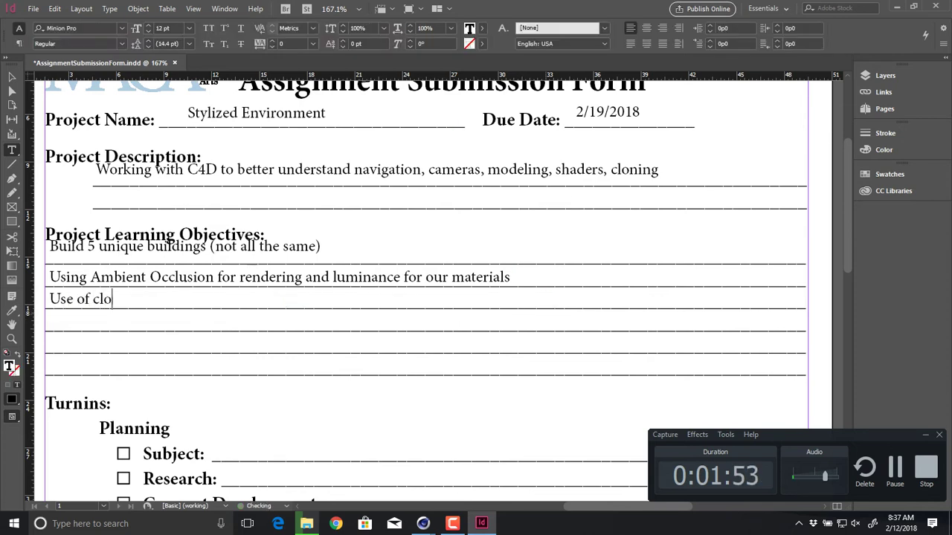
{"action": "type", "text": "ners to duplicate "}
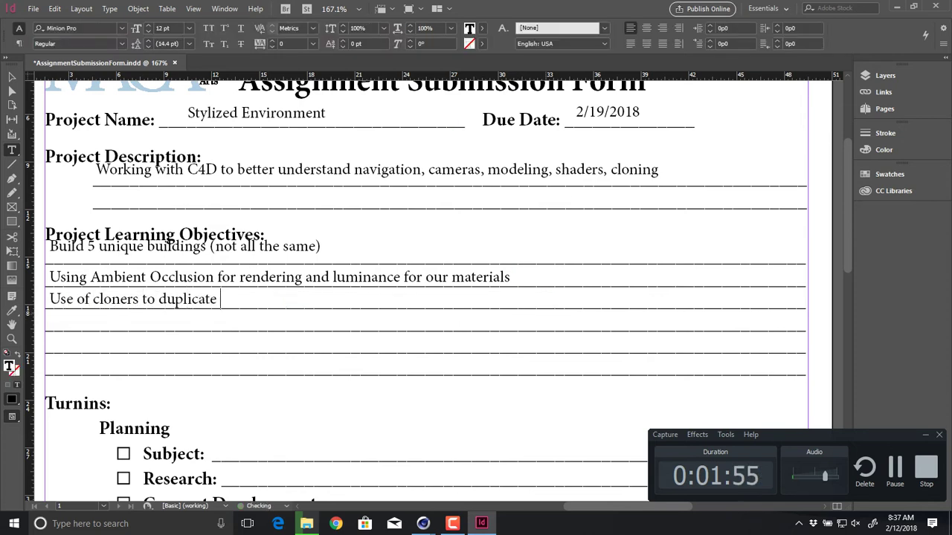
{"action": "type", "text": "buildings and props"}
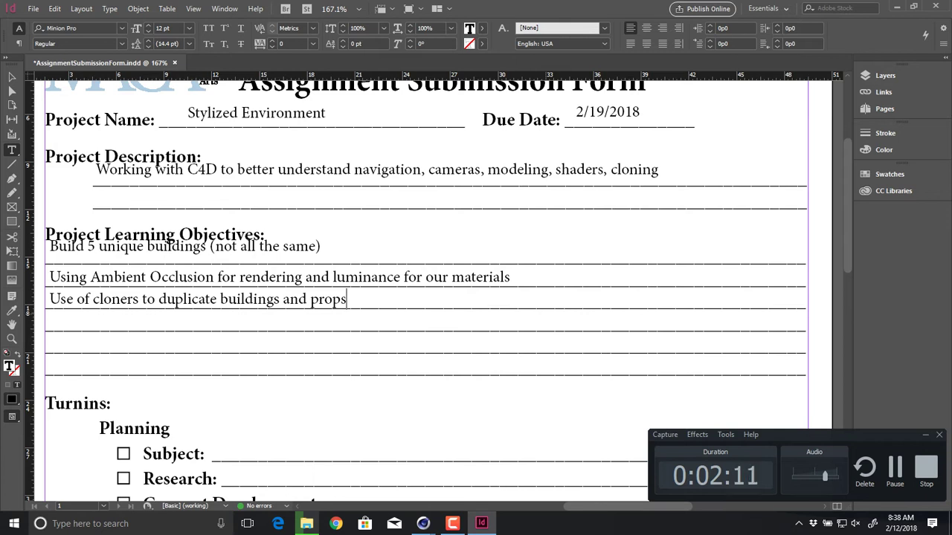
- Add the fourth learning objective, "Create 5 different camera effects", and nudge its text frame down toward the rule
{"action": "left_click_drag", "start_coordinate": [49, 310], "coordinate": [404, 331]}
{"action": "type", "text": "Create 5 "}
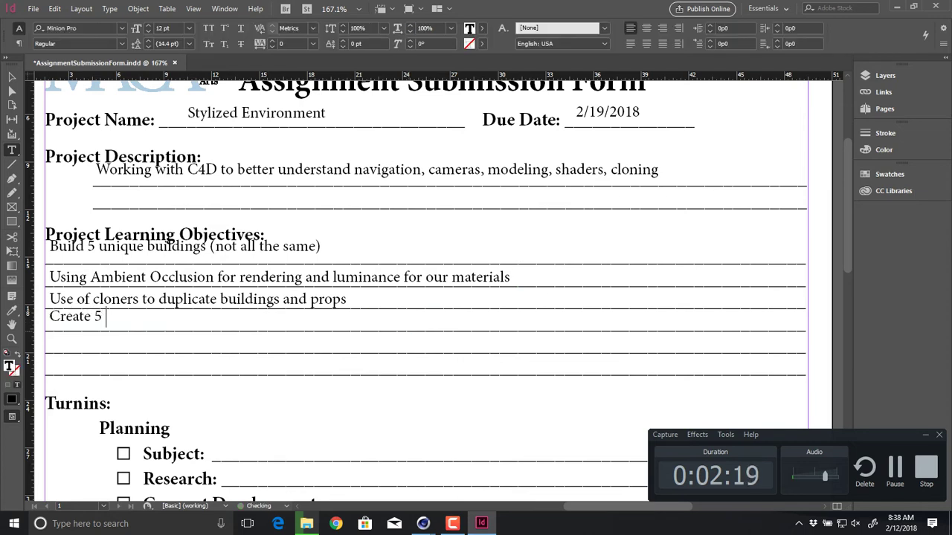
{"action": "type", "text": "different camera effects"}
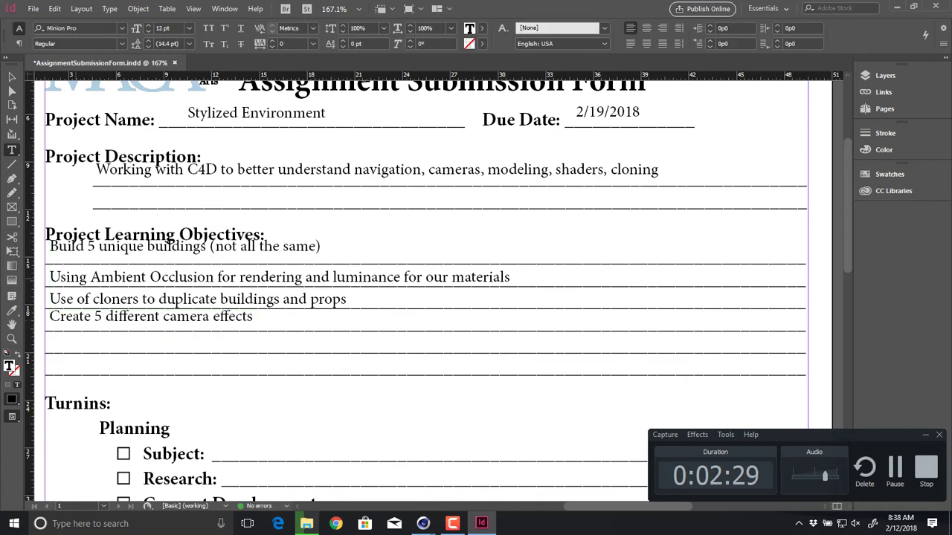
{"action": "key", "text": "Escape"}
{"action": "key", "text": "Down"}
{"action": "key", "text": "Down"}
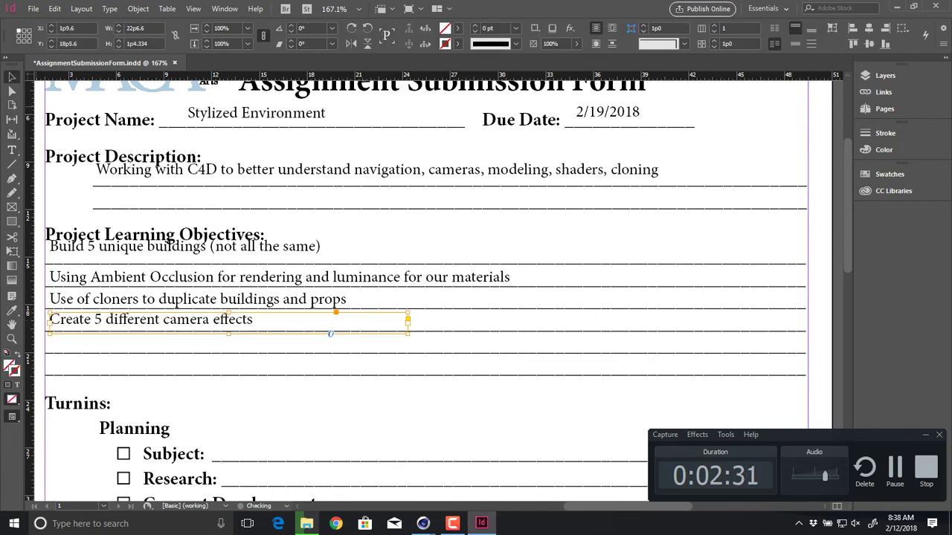
- Move the first objective's text frame slightly down so it sits closer to its rule, and deselect it
{"action": "key", "text": "ctrl+shift+a"}
{"action": "left_click_drag", "start_coordinate": [345, 262], "coordinate": [379, 266]}
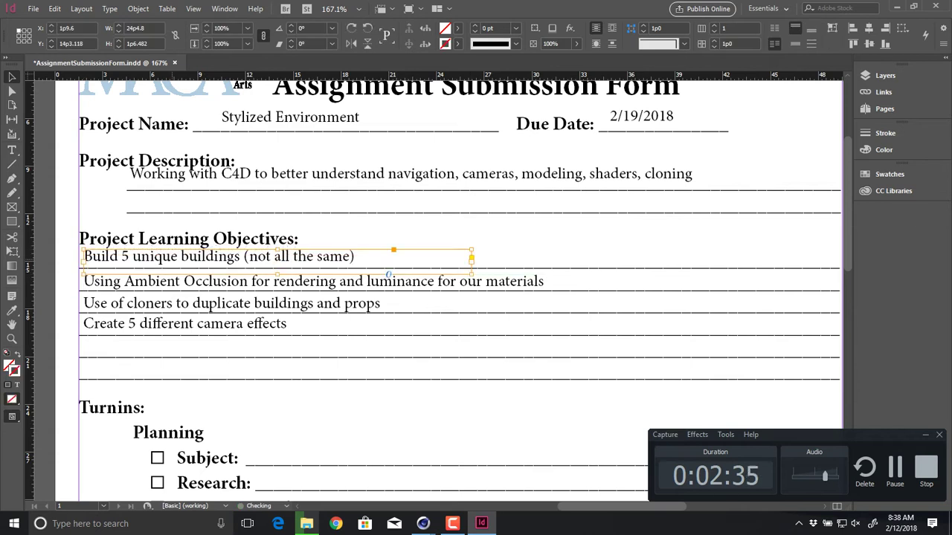
{"action": "key", "text": "ctrl+shift+a"}
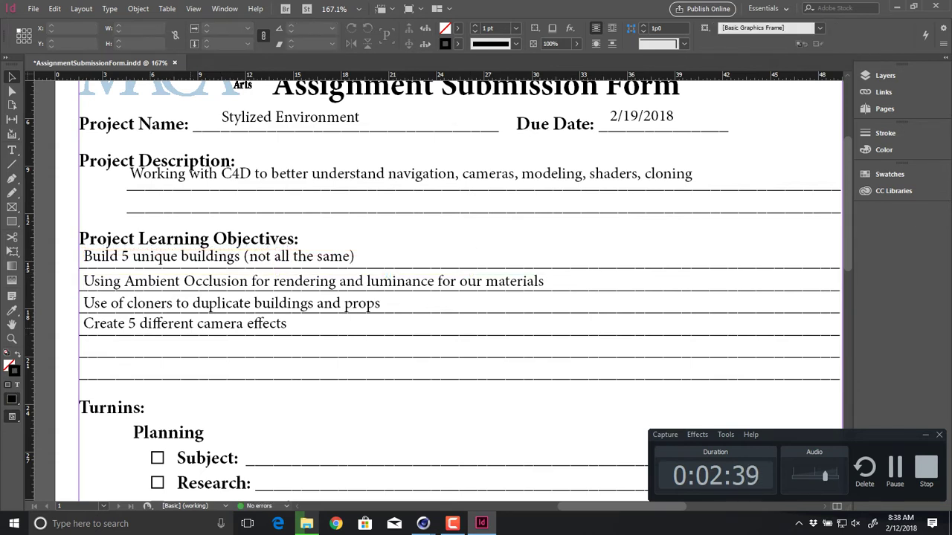
{"action": "key", "text": "alt+Tab"}
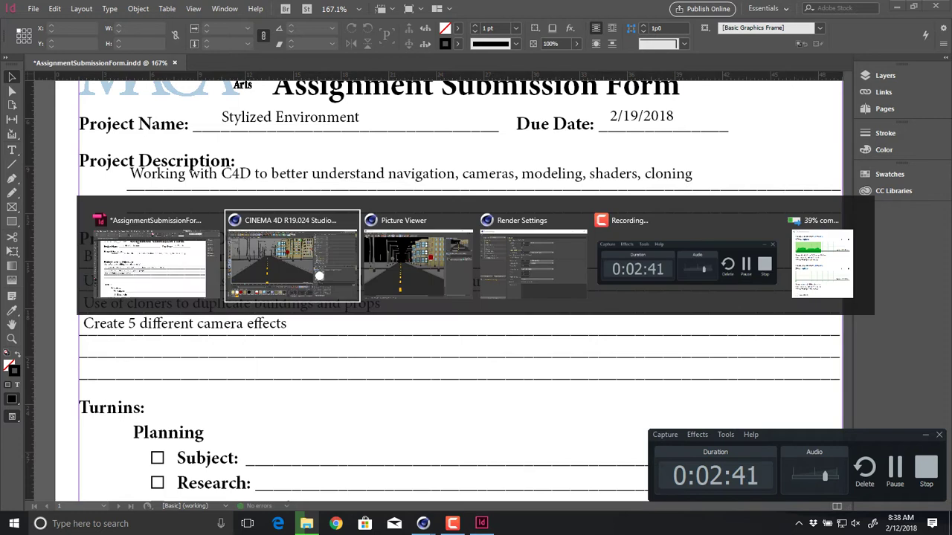
{"action": "key", "text": "alt+shift+Tab"}
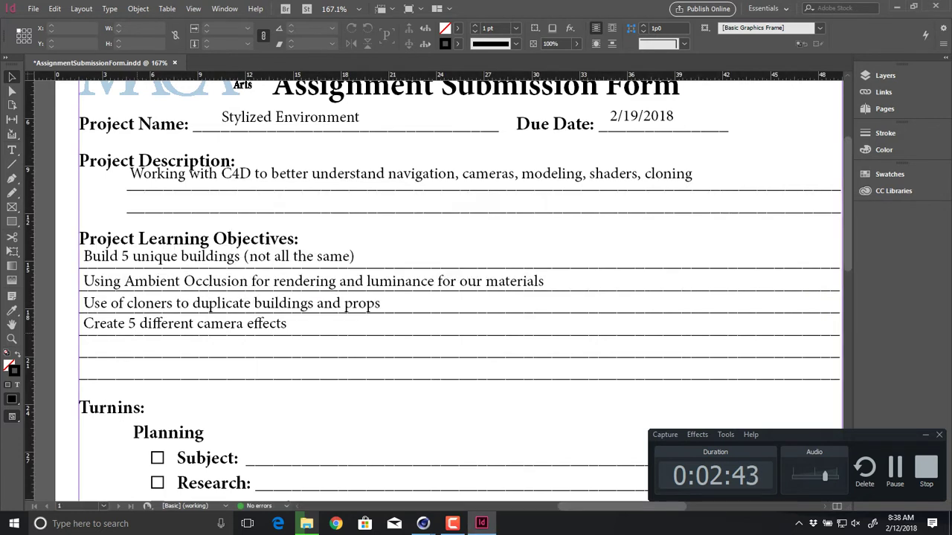
- Add the fifth learning objective, "Combining images inside of Photoshop", on the next blank rule
{"action": "key", "text": "t"}
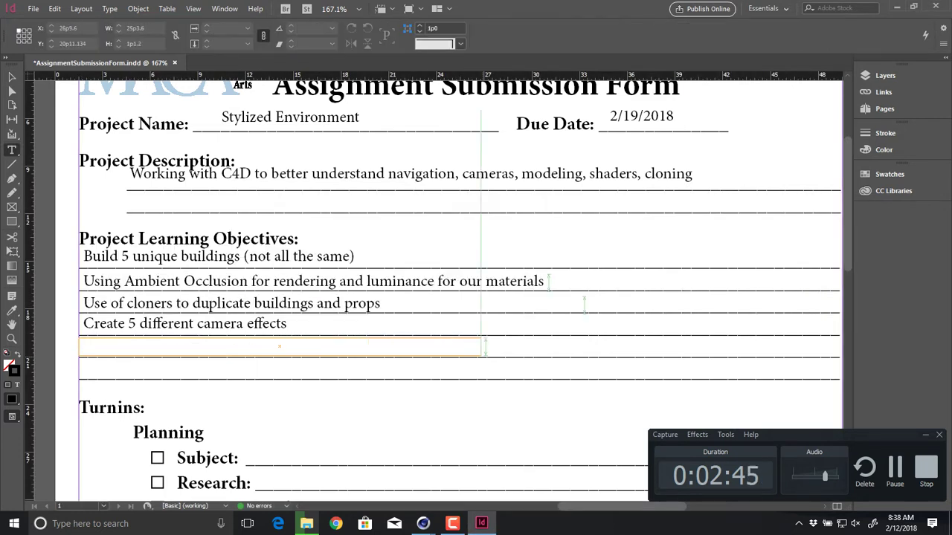
{"action": "left_click", "coordinate": [79, 345]}
{"action": "type", "text": "Combin"}
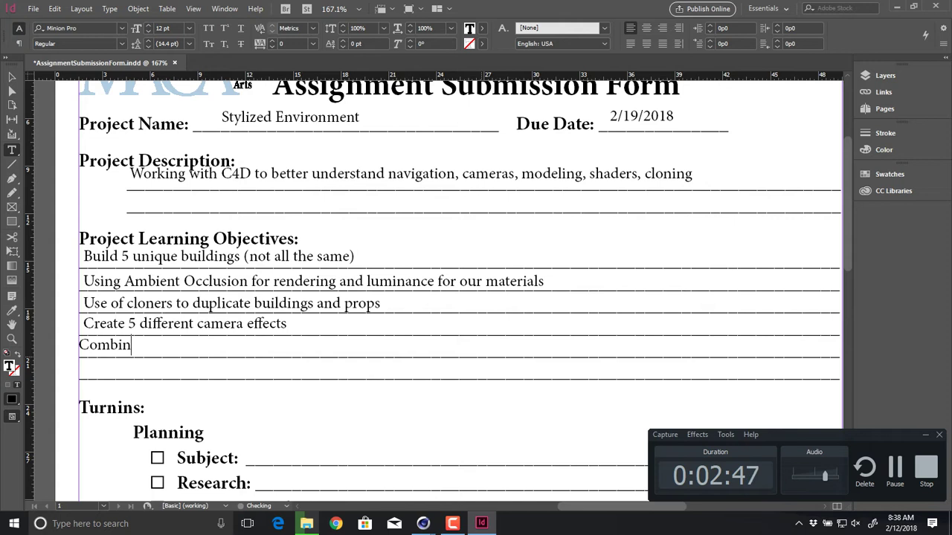
{"action": "type", "text": "ing images in"}
{"action": "key", "text": "BackSpace"}
{"action": "type", "text": "inside of PHot"}
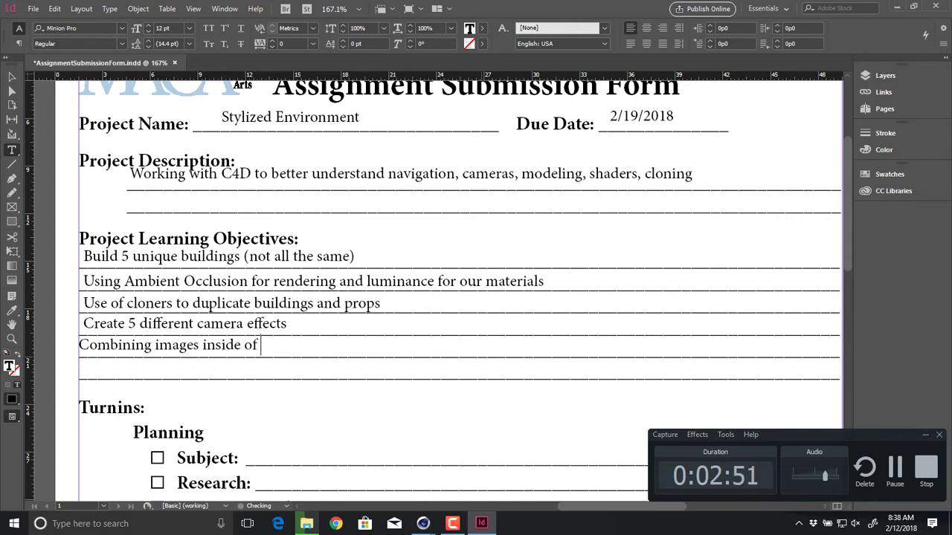
{"action": "key", "text": "BackSpace"}
{"action": "key", "text": "BackSpace"}
{"action": "key", "text": "BackSpace"}
{"action": "type", "text": "hotoshop"}
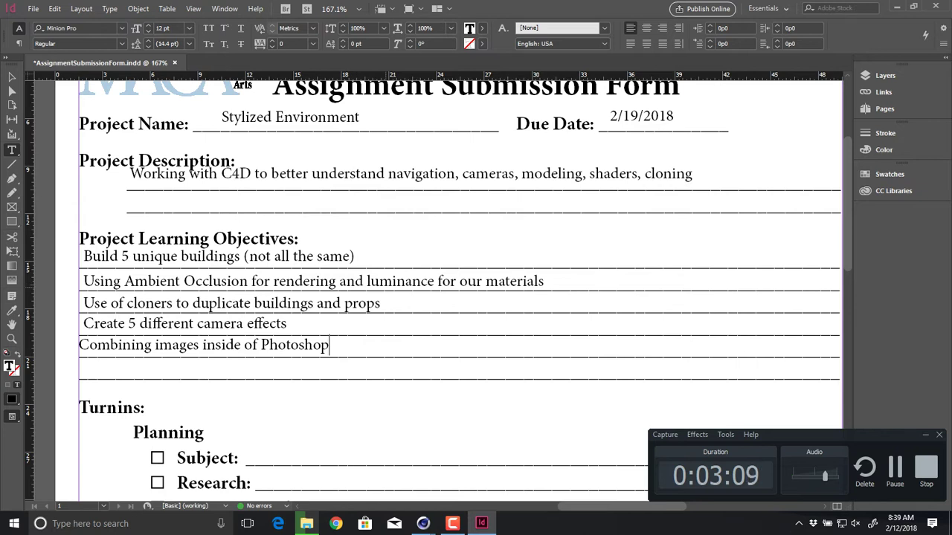
{"action": "key", "text": "alt+Tab"}
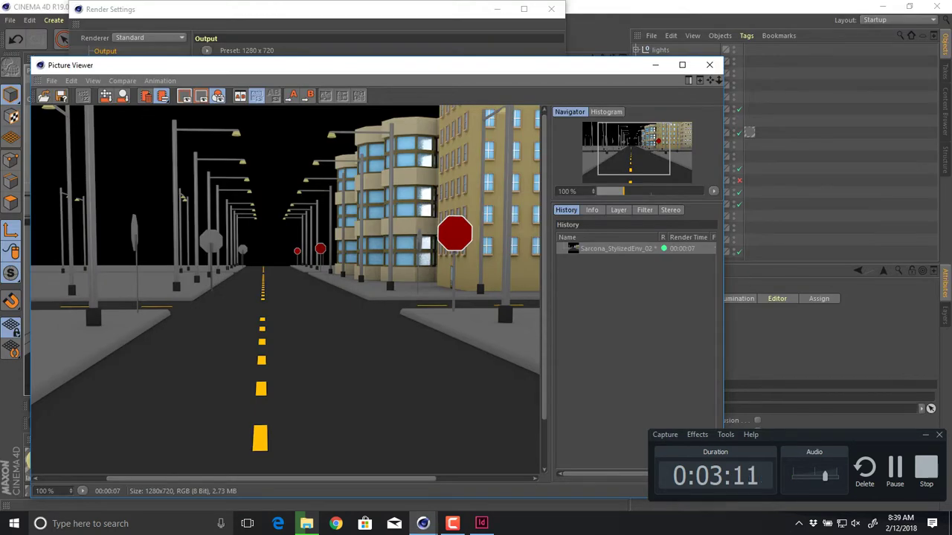
{"action": "key", "text": "alt+Tab"}
{"action": "key", "text": "alt+Tab"}
- Mark the Project Folder and Everything checkboxes with crossed diagonal lines and deselect the lines
{"action": "scroll", "coordinate": [439, 287], "scroll_direction": "down", "scroll_amount": 5}
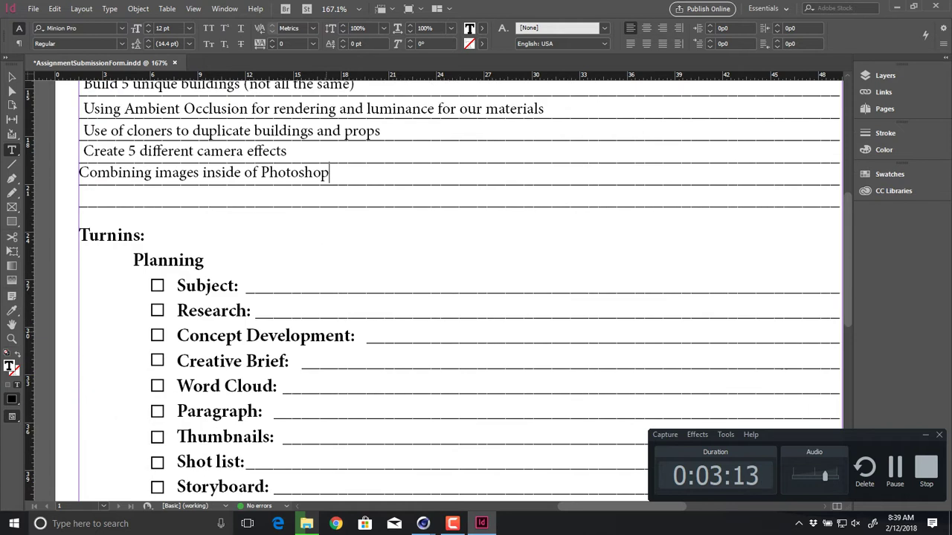
{"action": "scroll", "coordinate": [439, 287], "scroll_direction": "down", "scroll_amount": 3}
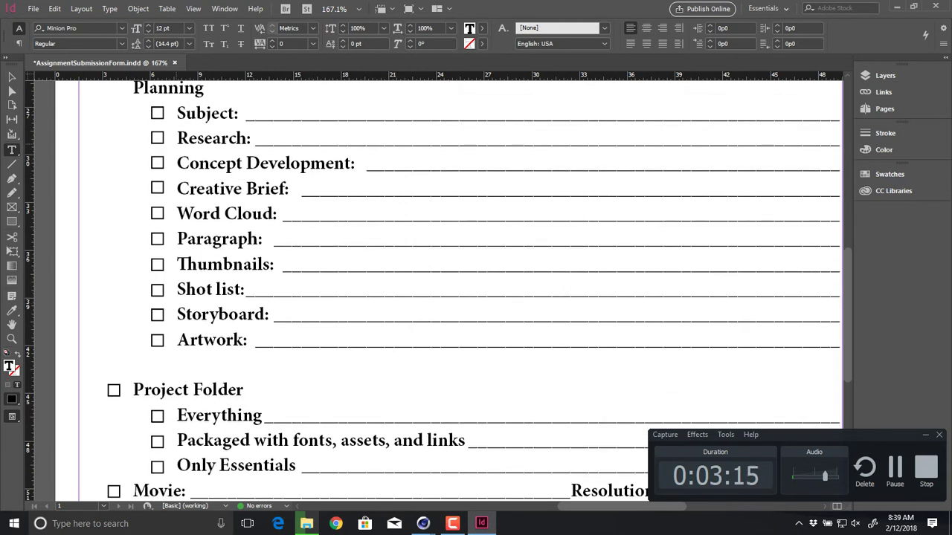
{"action": "scroll", "coordinate": [439, 286], "scroll_direction": "down", "scroll_amount": 2}
{"action": "key", "text": "backslash"}
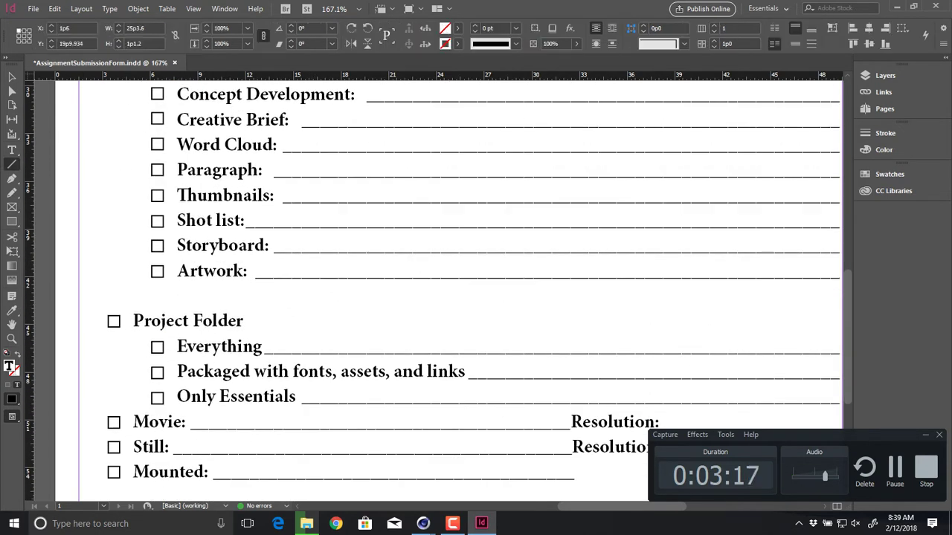
{"action": "mouse_move", "coordinate": [108, 316]}
{"action": "left_mouse_down"}
{"action": "mouse_move", "coordinate": [119, 328]}
{"action": "mouse_move", "coordinate": [106, 327]}
{"action": "mouse_move", "coordinate": [163, 353]}
{"action": "mouse_move", "coordinate": [146, 354]}
{"action": "left_mouse_up"}
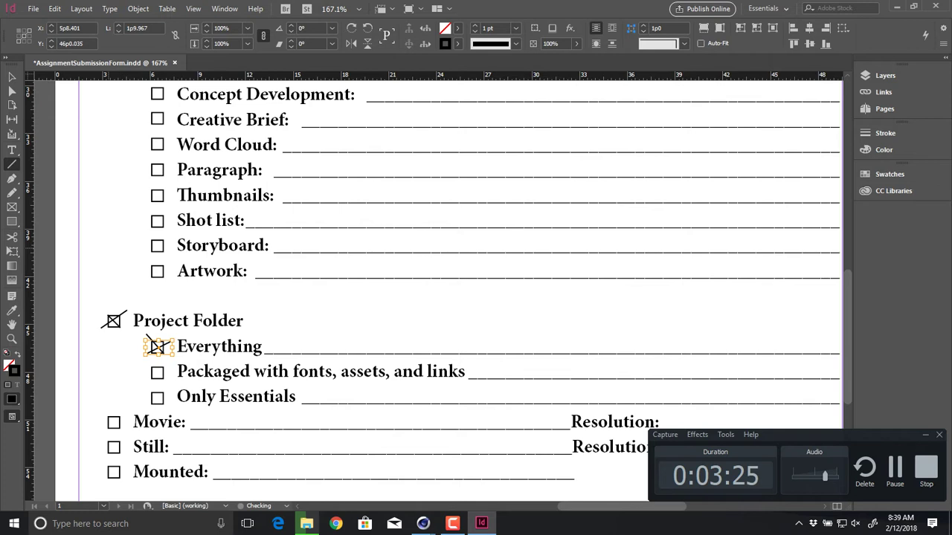
{"action": "key", "text": "v"}
{"action": "left_click_drag", "start_coordinate": [148, 311], "coordinate": [144, 263]}
{"action": "left_click", "coordinate": [143, 264]}
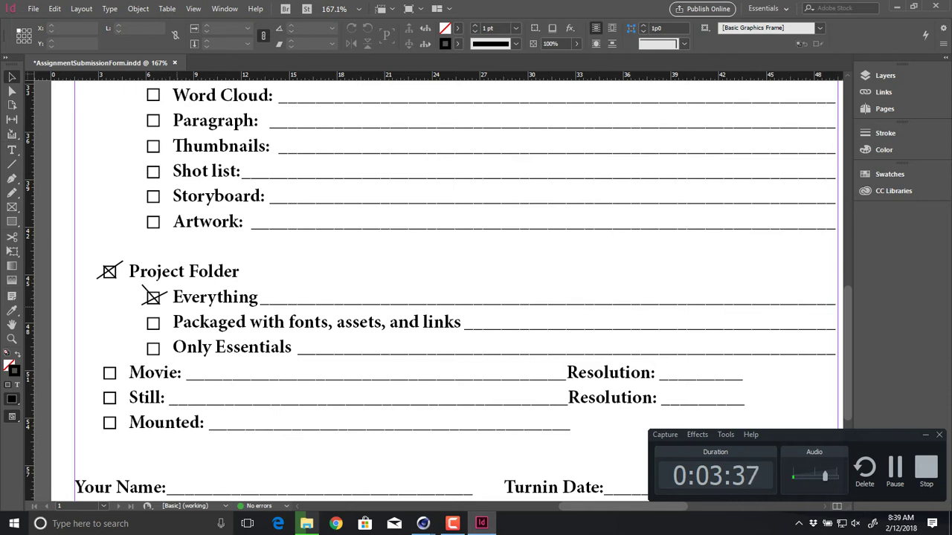
- Mark the Still checkbox with two crossed diagonal lines using the Line tool
{"action": "key", "text": "t"}
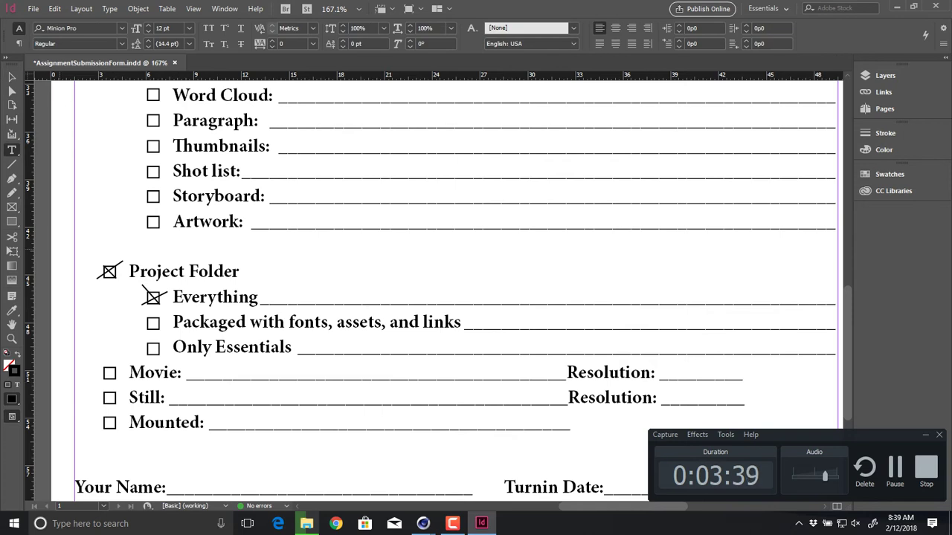
{"action": "key", "text": "backslash"}
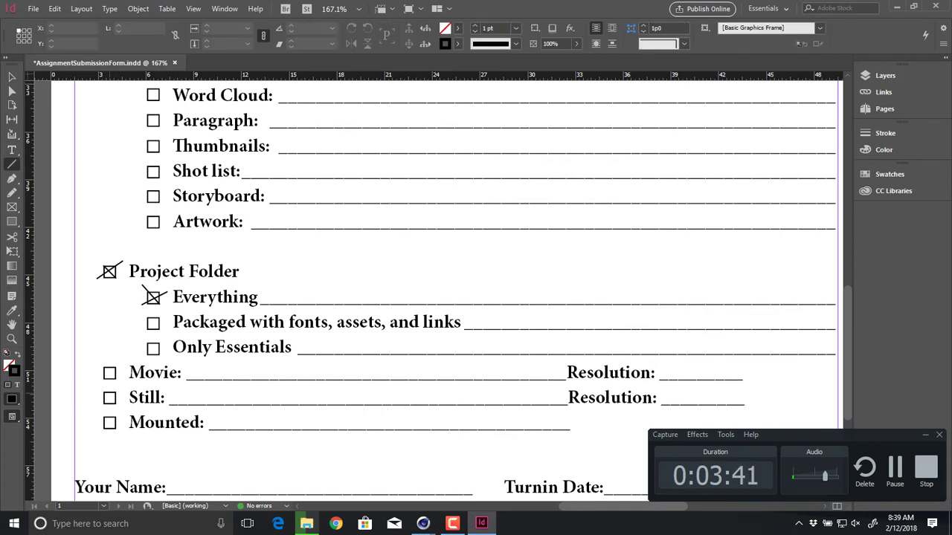
{"action": "mouse_move", "coordinate": [98, 406]}
{"action": "left_mouse_down"}
{"action": "mouse_move", "coordinate": [120, 389]}
{"action": "mouse_move", "coordinate": [121, 407]}
{"action": "left_mouse_up"}
- Add the text "6 Still Images (5 individual & 1 combined)" in a new text frame on the Still rule
{"action": "key", "text": "t"}
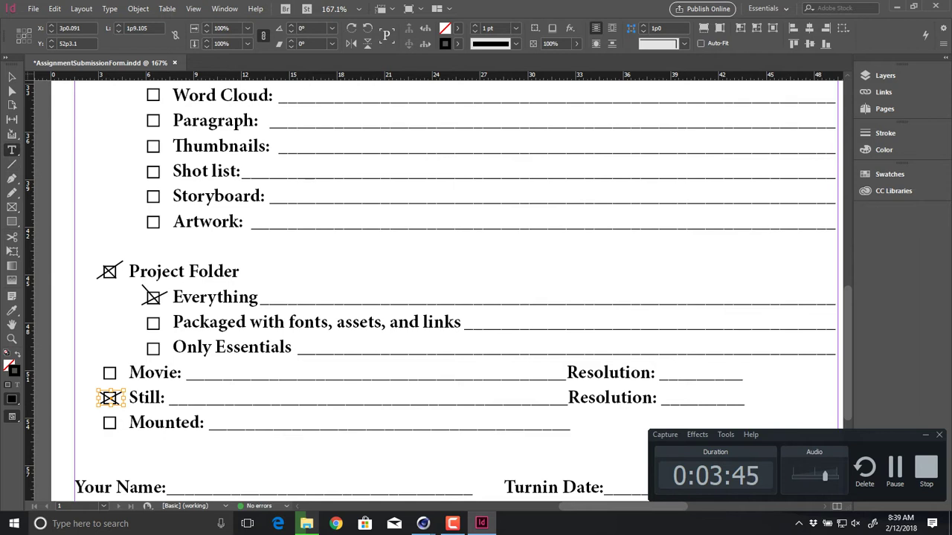
{"action": "left_click_drag", "start_coordinate": [168, 386], "coordinate": [546, 405]}
{"action": "type", "text": "6"}
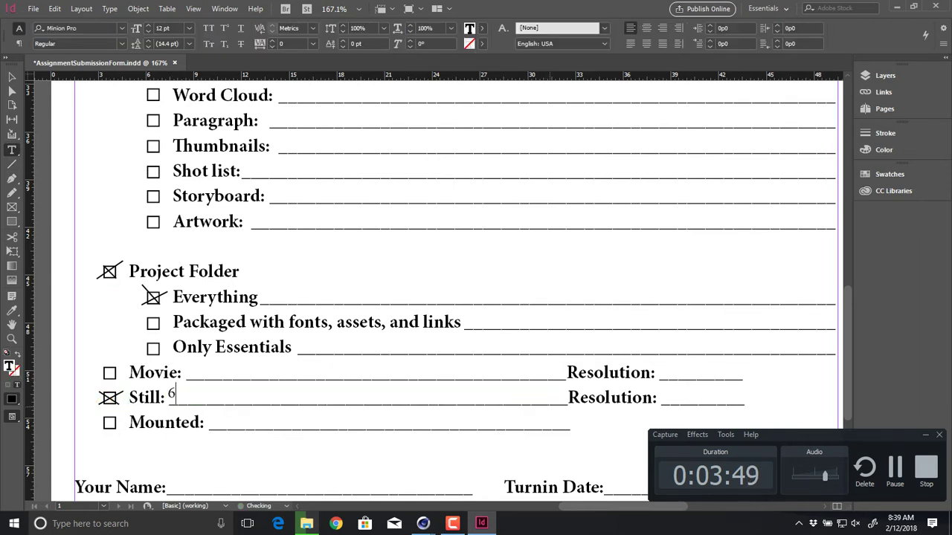
{"action": "type", "text": " Still I"}
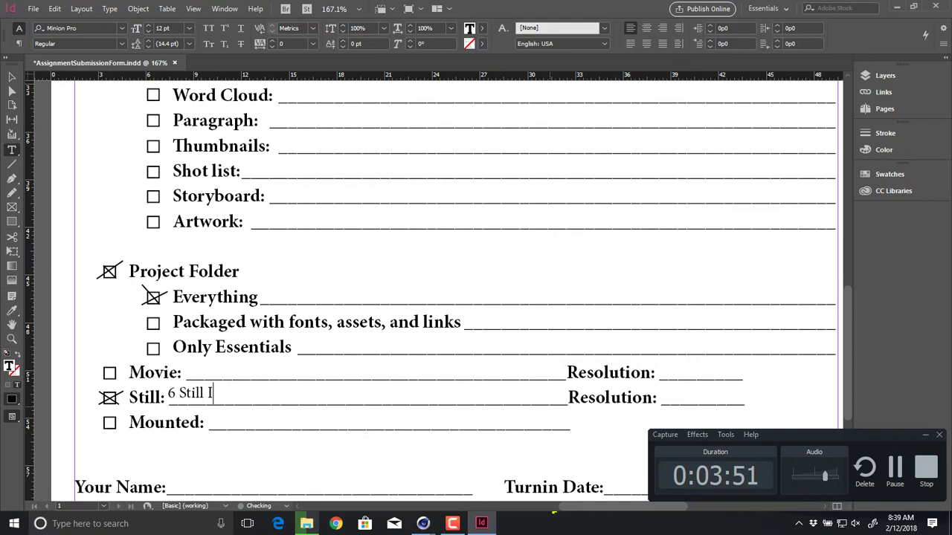
{"action": "type", "text": "mages ("}
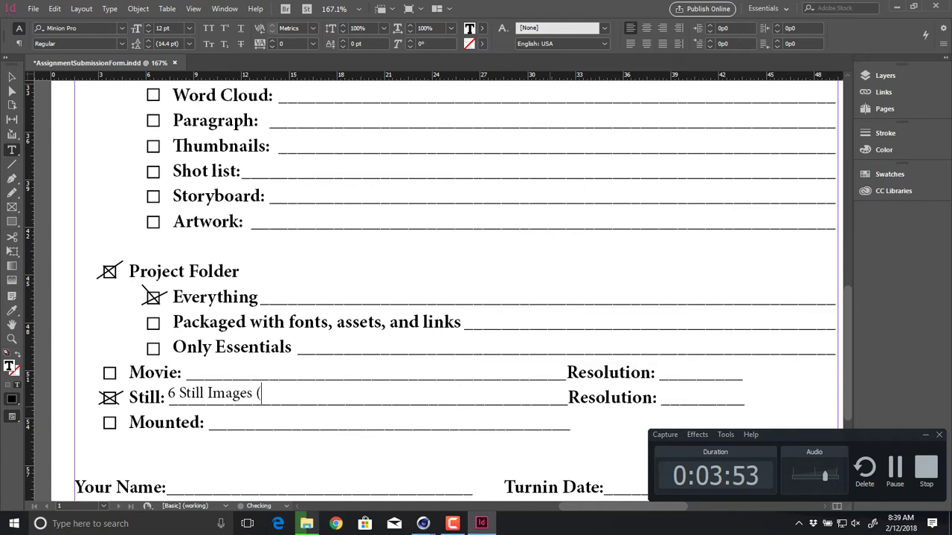
{"action": "type", "text": "5 individu"}
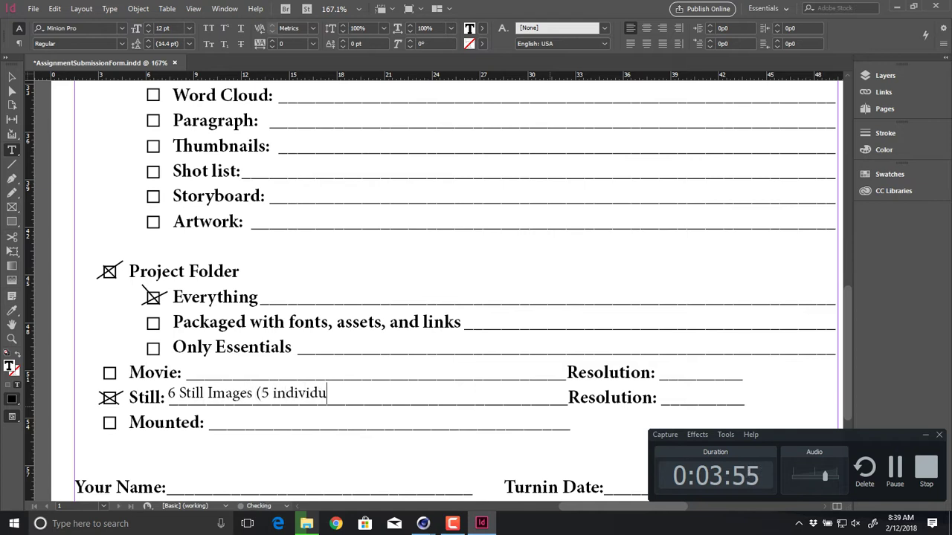
{"action": "type", "text": "al & 1 combined)"}
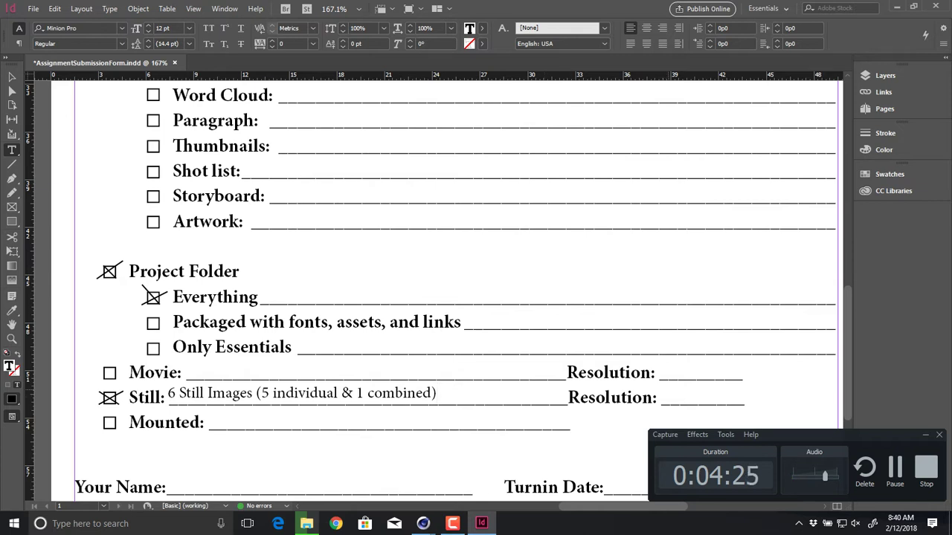
- Fill in the resolution on the Still row as "3000px x 2400px (indv)" in a new text frame
{"action": "left_click_drag", "start_coordinate": [662, 387], "coordinate": [791, 405]}
{"action": "type", "text": "3000"}
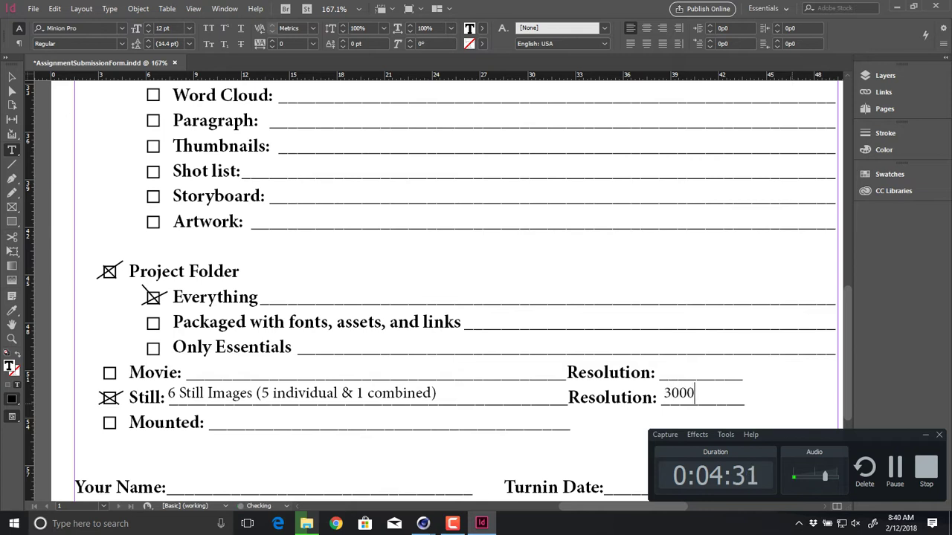
{"action": "type", "text": "px x 2400px"}
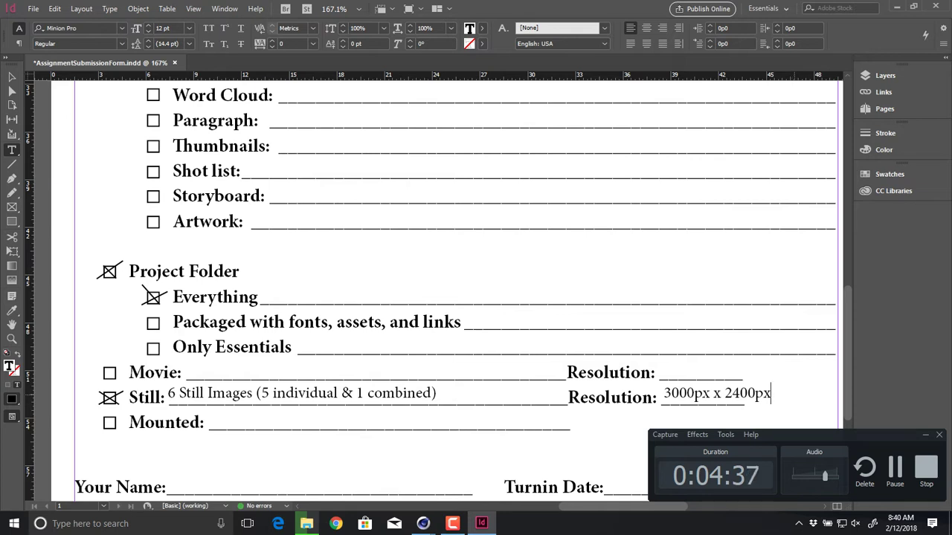
{"action": "scroll", "coordinate": [446, 290], "scroll_direction": "down", "scroll_amount": 1}
{"action": "key", "text": "Return"}
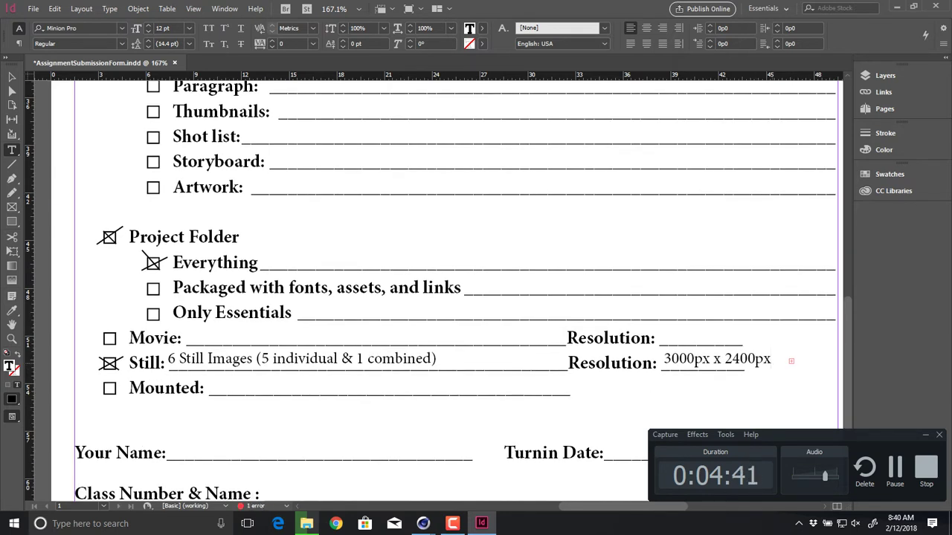
{"action": "left_click", "coordinate": [770, 359]}
{"action": "key", "text": "Delete"}
{"action": "type", "text": "(indd"}
{"action": "key", "text": "BackSpace"}
{"action": "type", "text": "v)"}
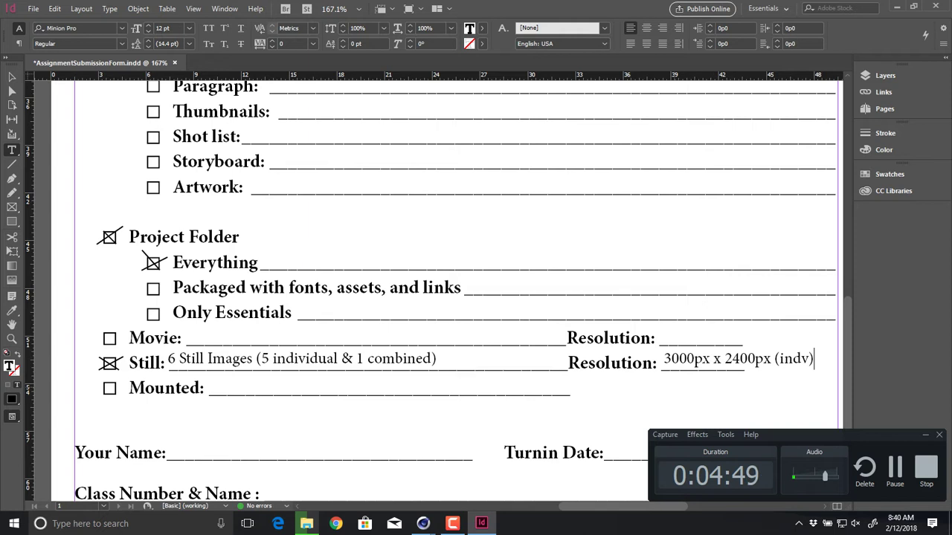
- Add a second resolution, "15000px x 2400px (comb)", in a new text frame directly below the individual image resolution
{"action": "left_click_drag", "start_coordinate": [655, 397], "coordinate": [823, 375]}
{"action": "left_click", "coordinate": [657, 383]}
{"action": "type", "text": "15000px x 1400"}
{"action": "key", "text": "BackSpace"}
{"action": "key", "text": "BackSpace"}
{"action": "key", "text": "BackSpace"}
{"action": "key", "text": "BackSpace"}
{"action": "type", "text": "2400px"}
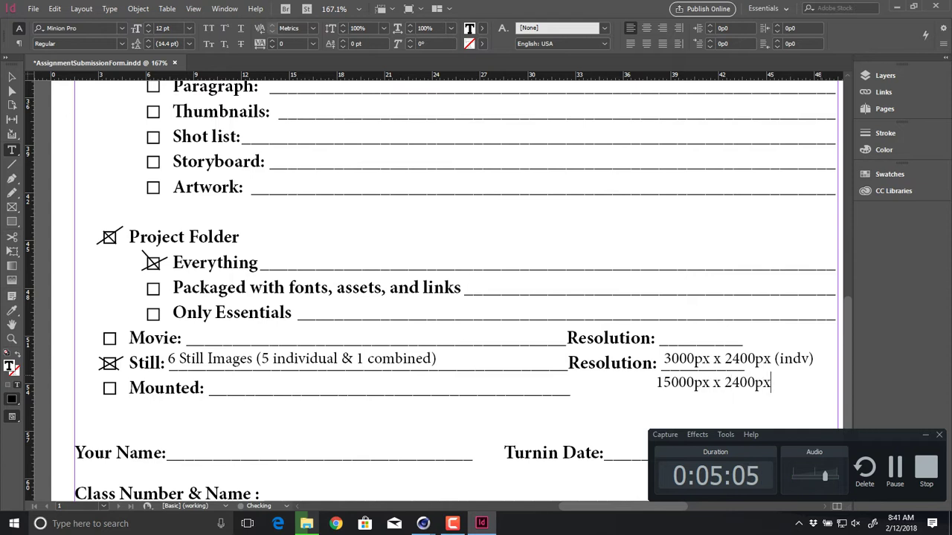
{"action": "type", "text": " (comb)"}
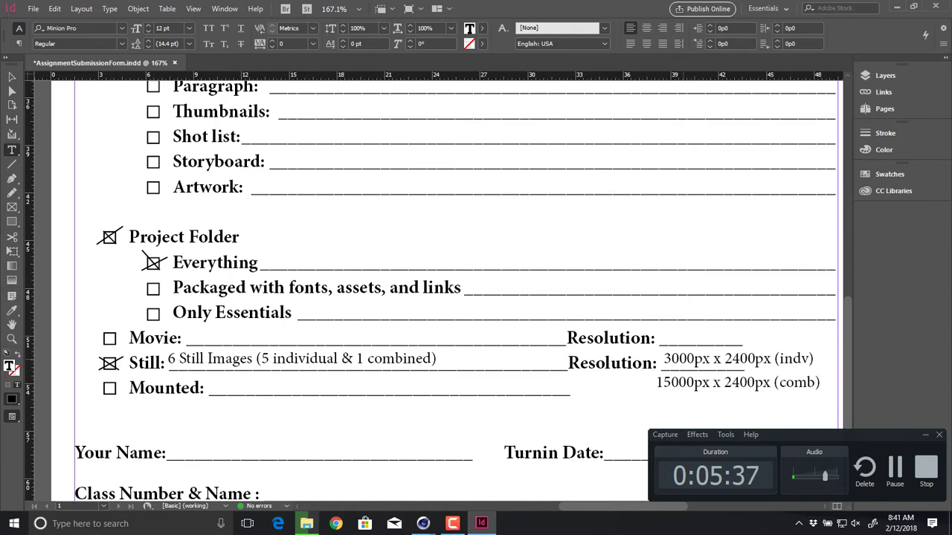
{"action": "double_click", "coordinate": [686, 358]}
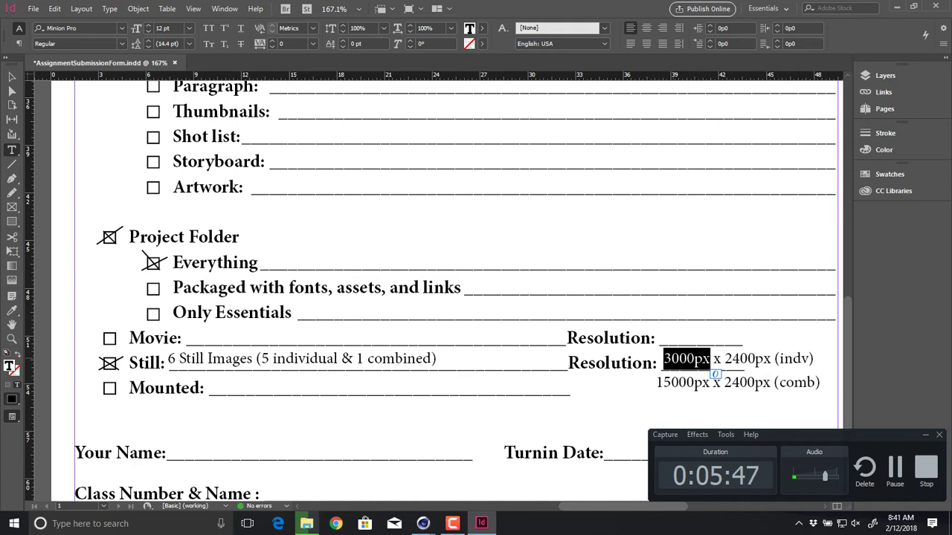
- Fill in Class Number & Name as "MACA 2510 - Introduction to 3D" and nudge the text frame down toward its rule
{"action": "scroll", "coordinate": [446, 290], "scroll_direction": "down", "scroll_amount": 5}
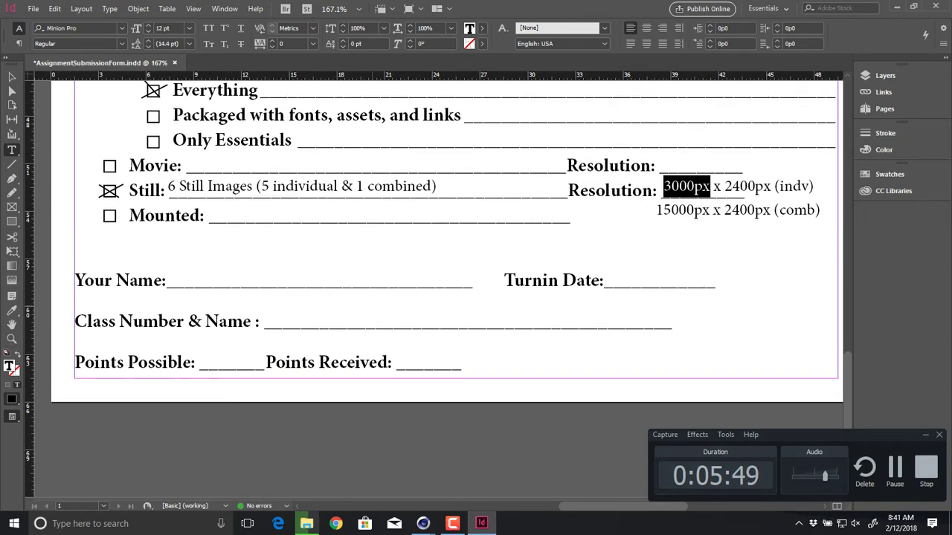
{"action": "left_click_drag", "start_coordinate": [271, 298], "coordinate": [631, 333]}
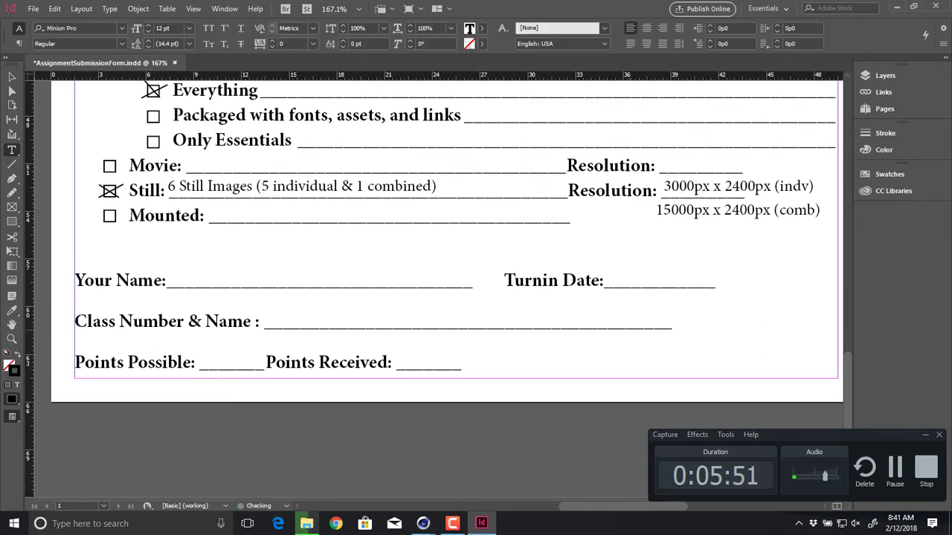
{"action": "type", "text": "MACA 2510"}
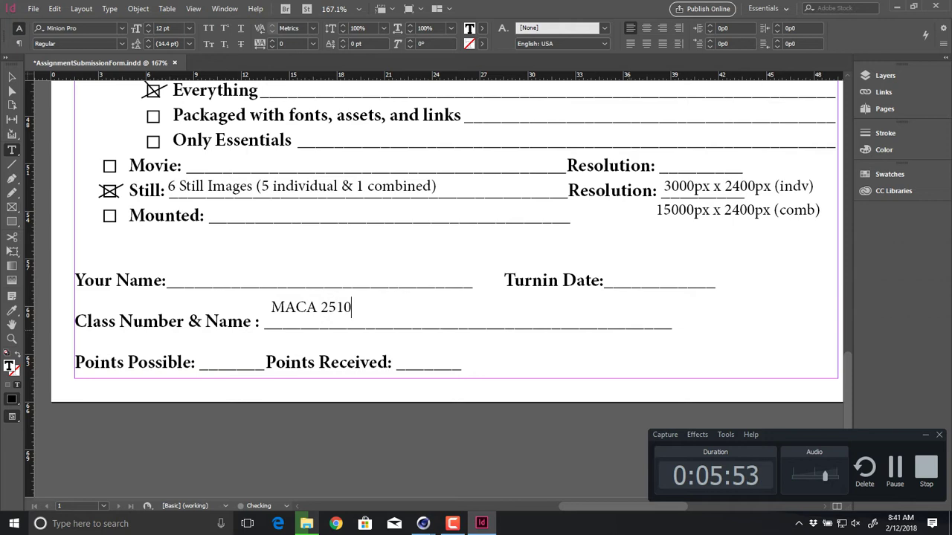
{"action": "type", "text": " - Introduction to #"}
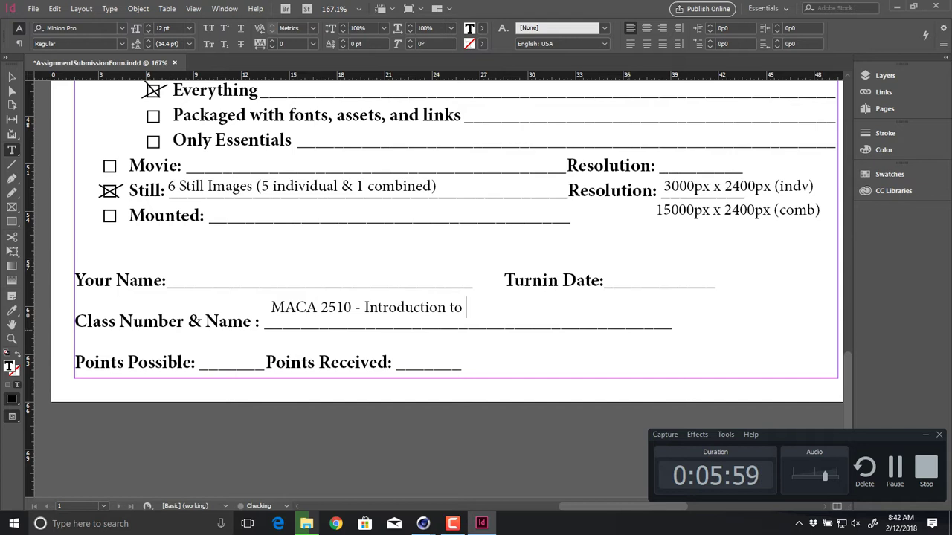
{"action": "key", "text": "BackSpace"}
{"action": "type", "text": "3D"}
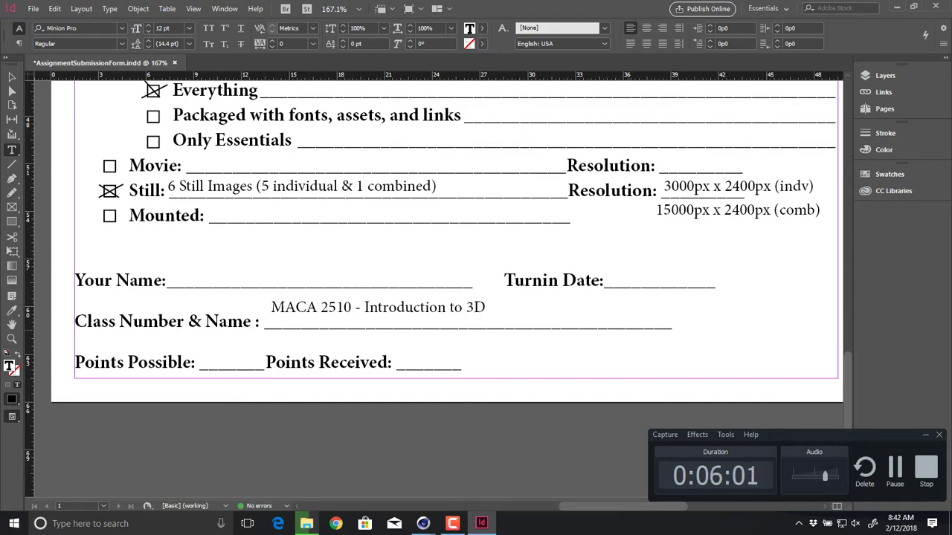
{"action": "left_click_drag", "start_coordinate": [446, 308], "coordinate": [456, 316], "text": "ctrl"}
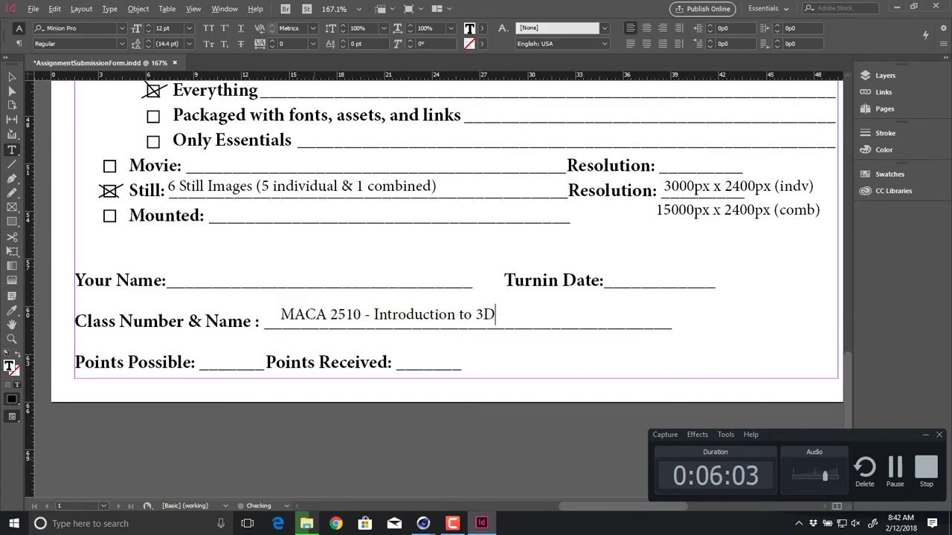
- Switch to File Explorer and browse to the Winter2018 folder inside MACA
{"action": "key", "text": "super+e"}
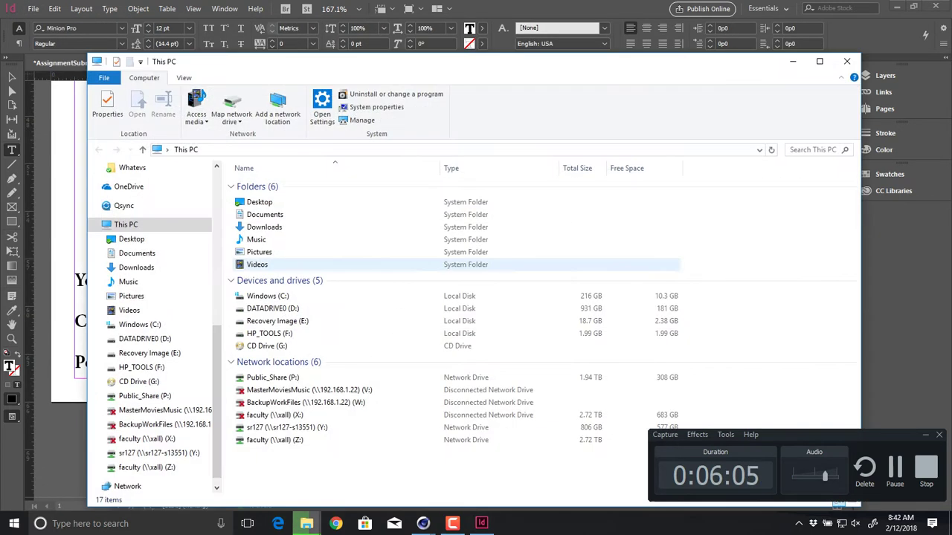
{"action": "scroll", "coordinate": [148, 297], "scroll_direction": "up", "scroll_amount": 8}
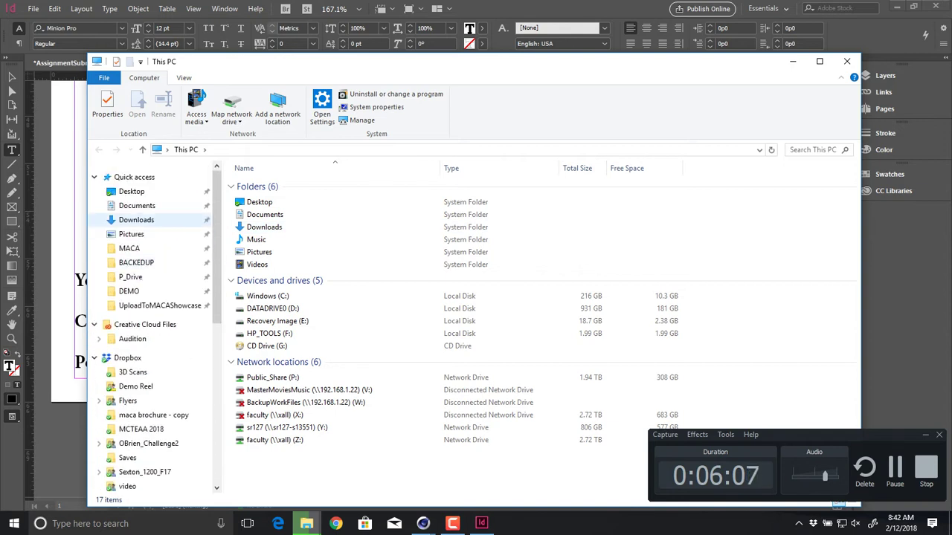
{"action": "left_click", "coordinate": [131, 234]}
{"action": "left_click", "coordinate": [129, 248]}
{"action": "left_click", "coordinate": [269, 222]}
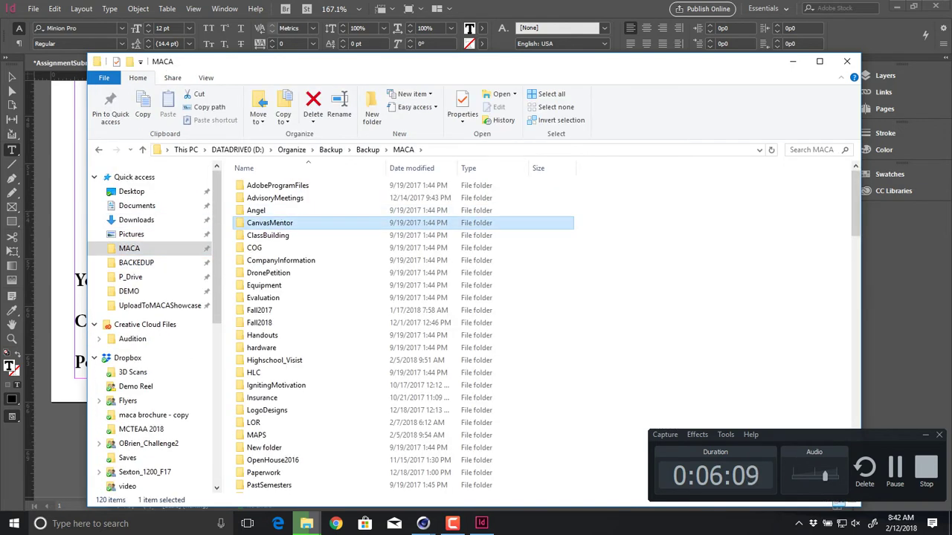
{"action": "scroll", "coordinate": [269, 297], "scroll_direction": "down", "scroll_amount": 10}
{"action": "double_click", "coordinate": [270, 223]}
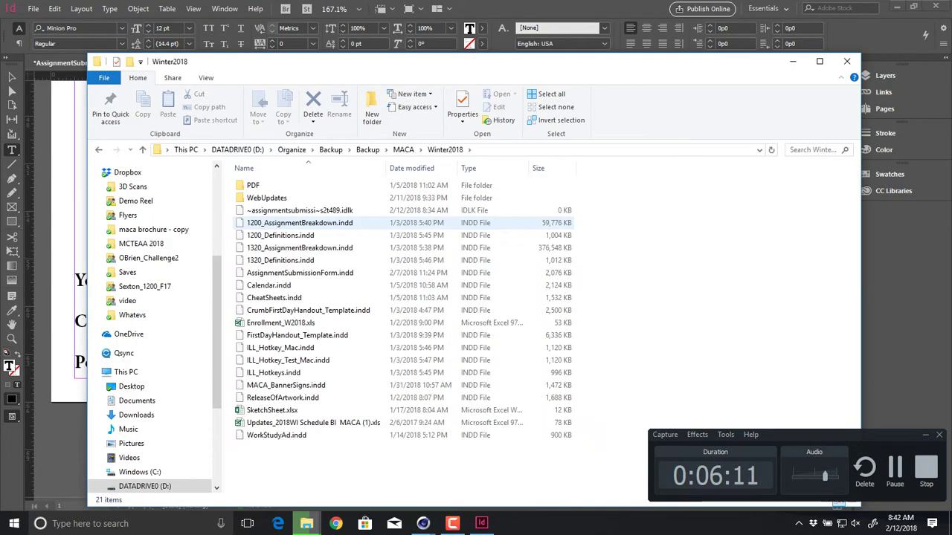
- Open the PDF subfolder and select the W18 FDH handout for MACA 2510 section S1602
{"action": "left_click", "coordinate": [253, 185]}
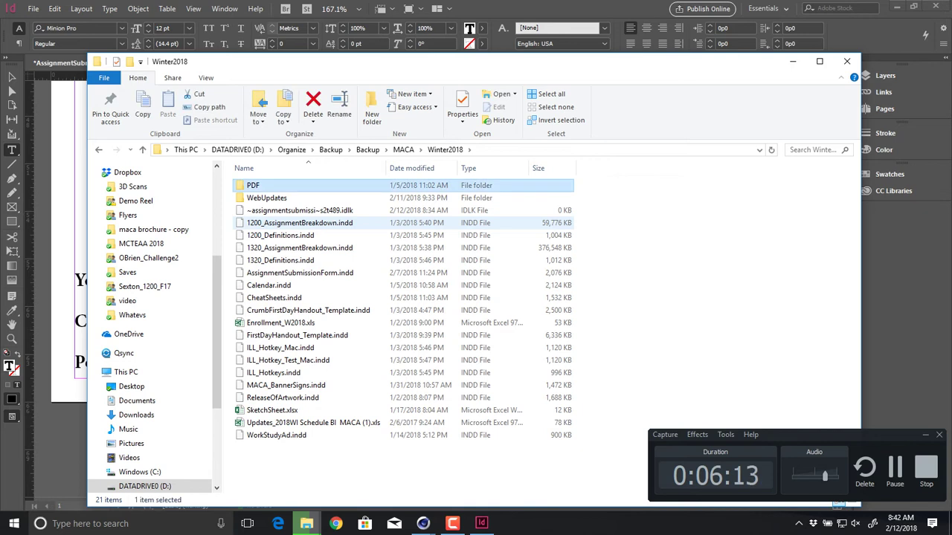
{"action": "key", "text": "Return"}
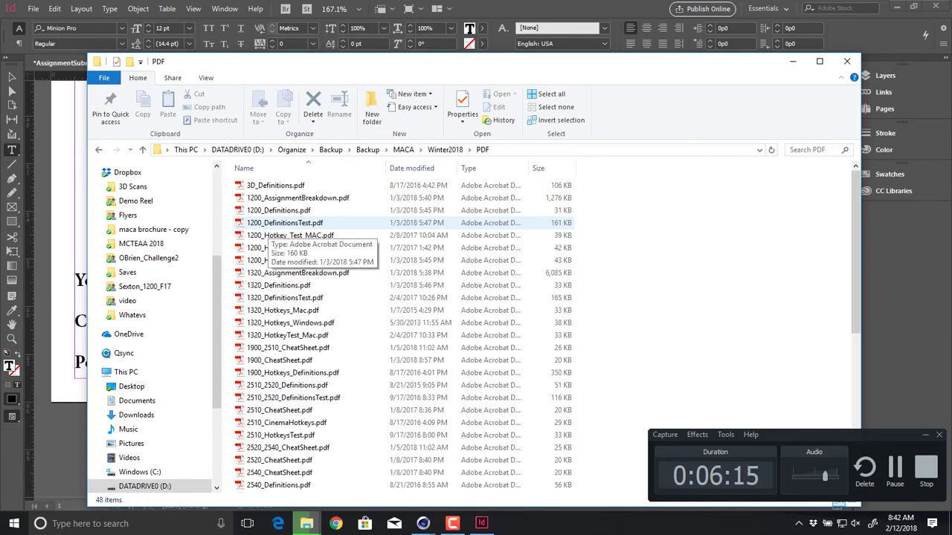
{"action": "key", "text": "End"}
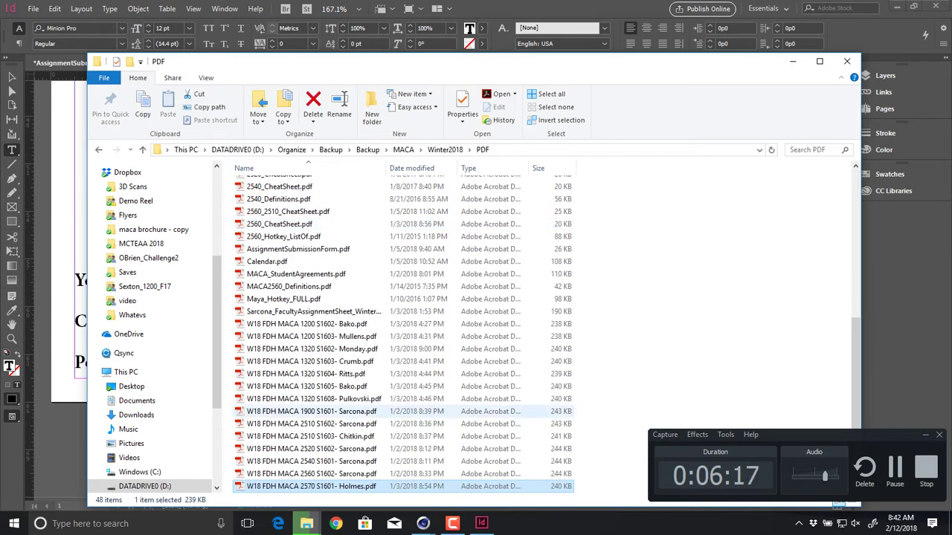
{"action": "left_click", "coordinate": [350, 423]}
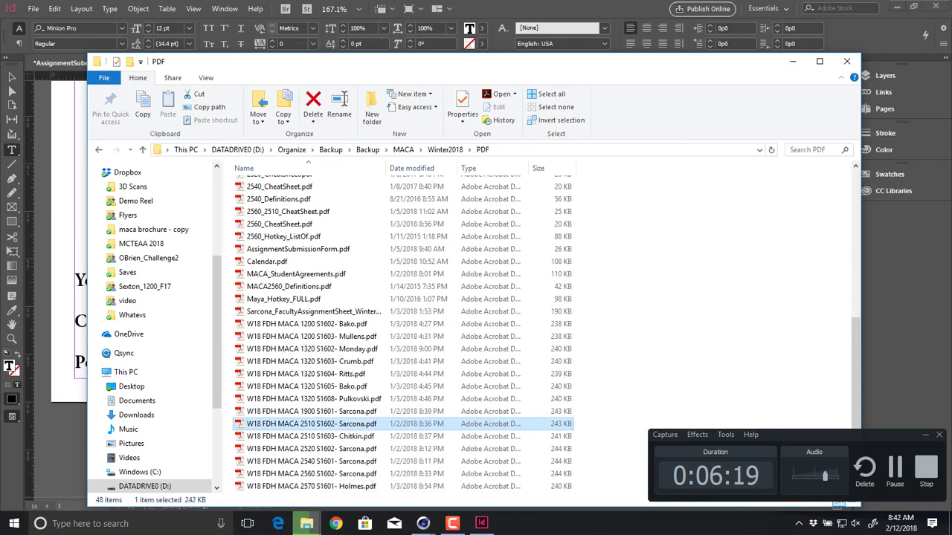
- Open the selected MACA 2510 handout, look up the Stylized Environment points in the Assignment Breakdown on the last page, and close it
{"action": "key", "text": "Return"}
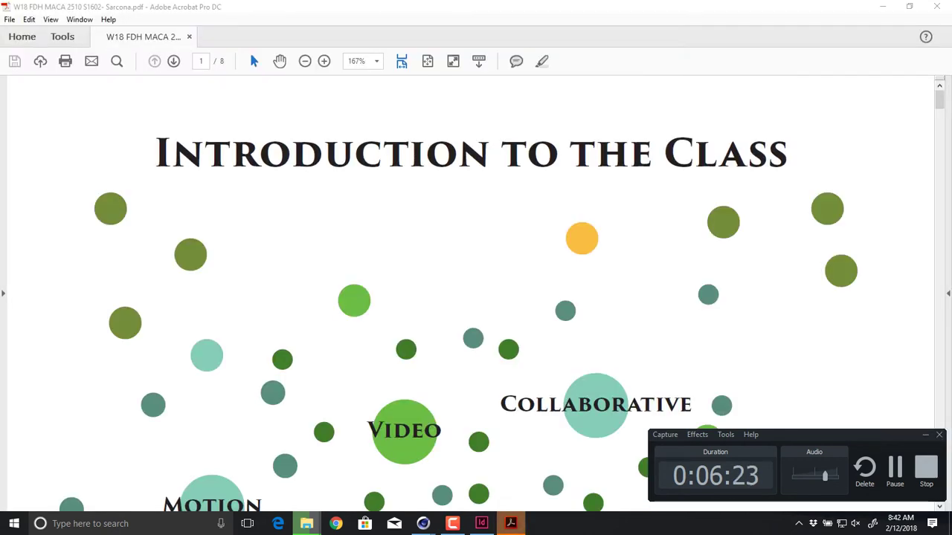
{"action": "key", "text": "alt+Tab"}
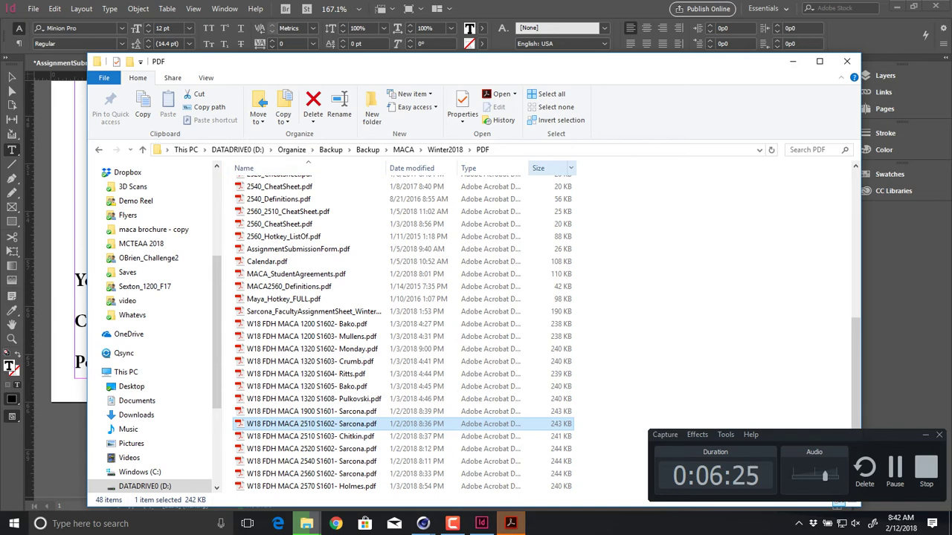
{"action": "key", "text": "alt+Tab"}
{"action": "key", "text": "alt+Tab"}
{"action": "key", "text": "alt+Tab"}
{"action": "key", "text": "alt+Tab"}
{"action": "key", "text": "alt+Tab"}
{"action": "key", "text": "alt+Tab"}
{"action": "key", "text": "alt+Tab"}
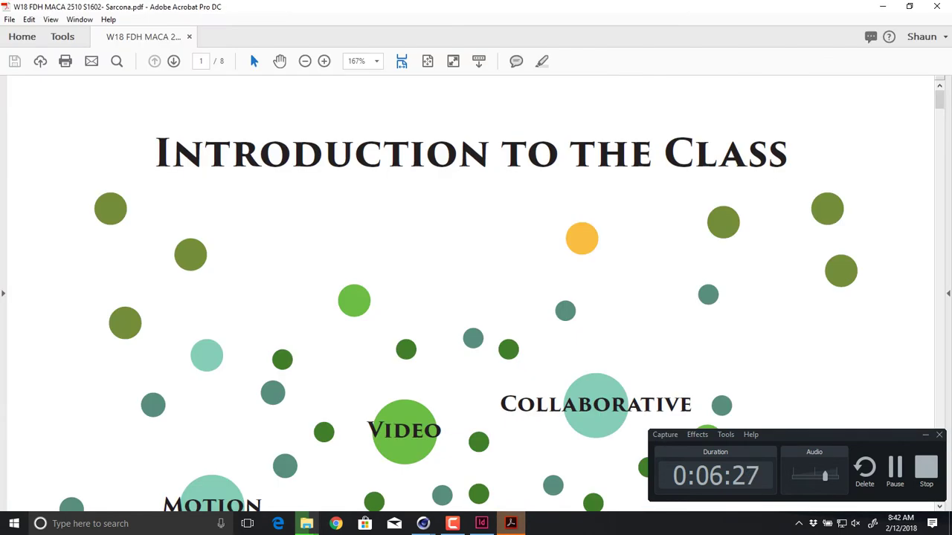
{"action": "key", "text": "End"}
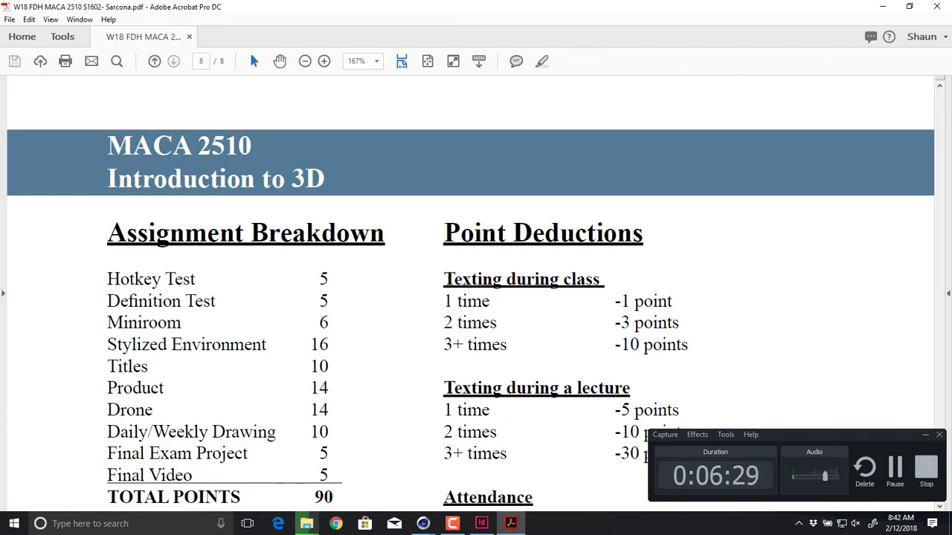
{"action": "triple_click", "coordinate": [186, 344]}
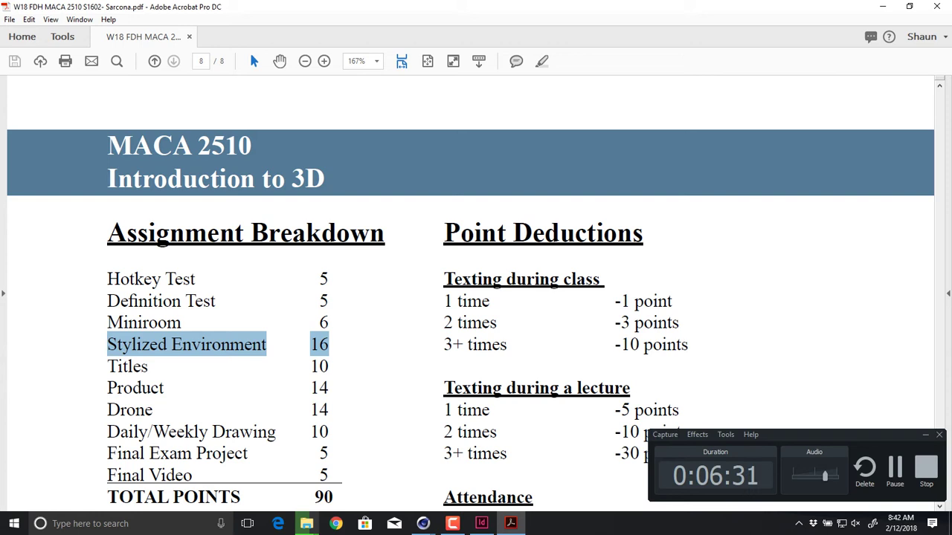
{"action": "left_click", "coordinate": [936, 6]}
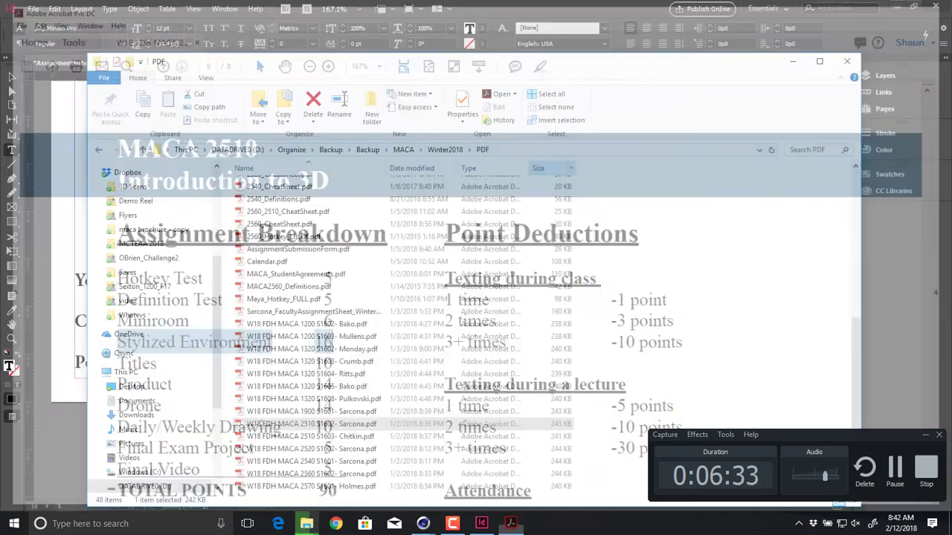
- Switch back to InDesign, fill in Points Possible as "16" in a text frame resting on its rule, and save the form
{"action": "key", "text": "alt+Tab"}
{"action": "left_click_drag", "start_coordinate": [200, 344], "coordinate": [260, 369]}
{"action": "type", "text": "16"}
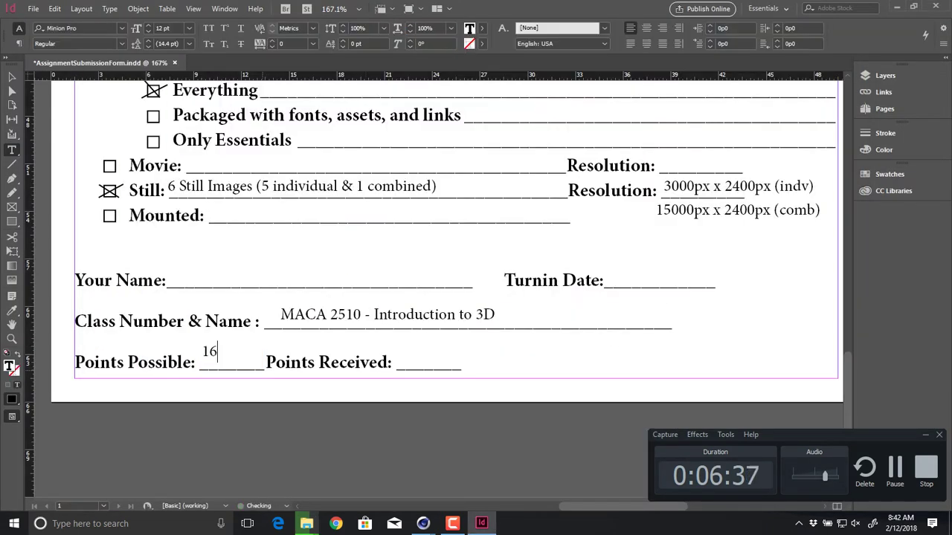
{"action": "key", "text": "Escape"}
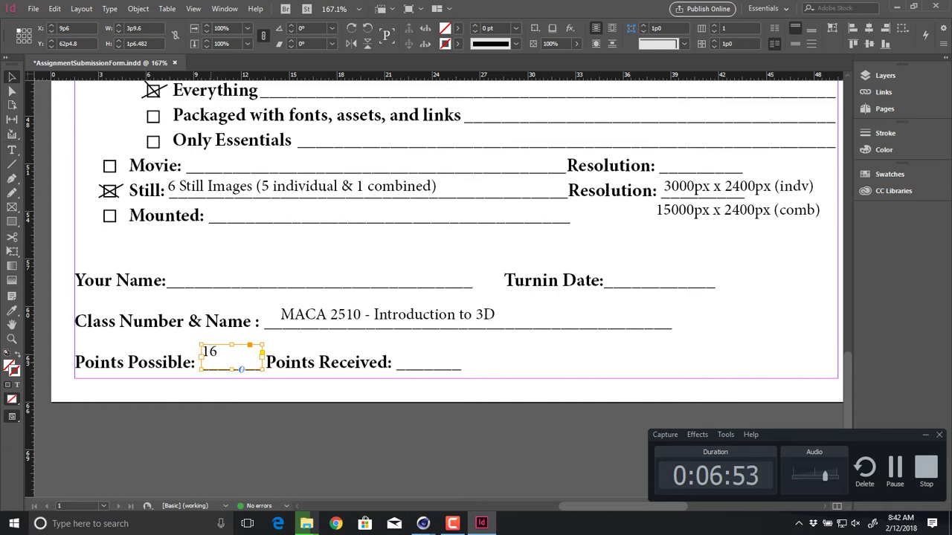
{"action": "left_click_drag", "start_coordinate": [212, 353], "coordinate": [224, 361]}
{"action": "left_click", "coordinate": [236, 396]}
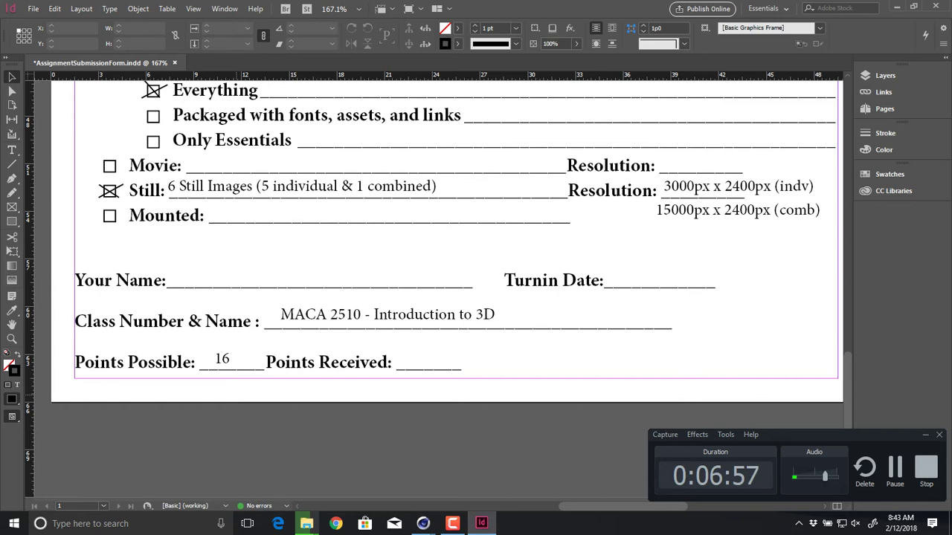
{"action": "key", "text": "ctrl+0"}
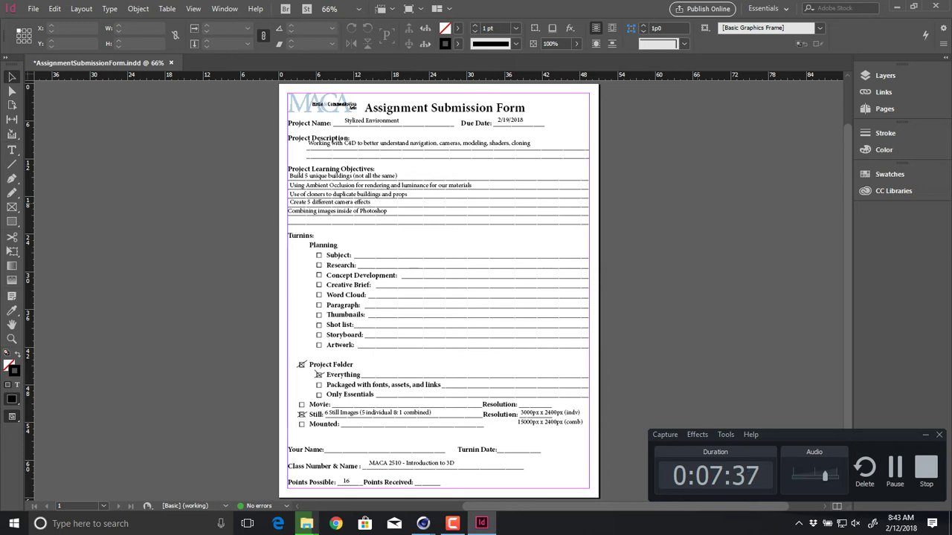
{"action": "key", "text": "ctrl+s"}
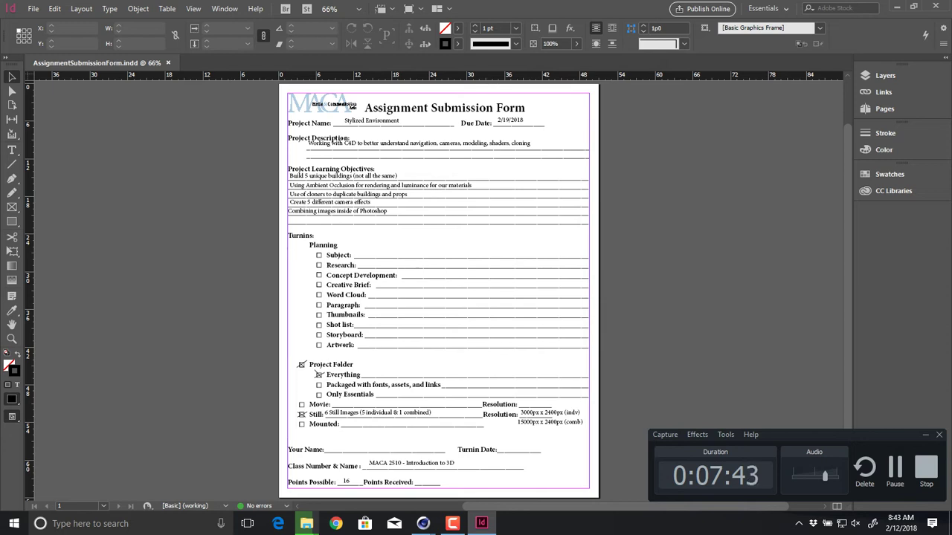
- Minimize InDesign and File Explorer to return to Cinema 4D, and close its Picture Viewer and Render Settings windows
{"action": "left_click", "coordinate": [897, 6]}
{"action": "left_click", "coordinate": [792, 61]}
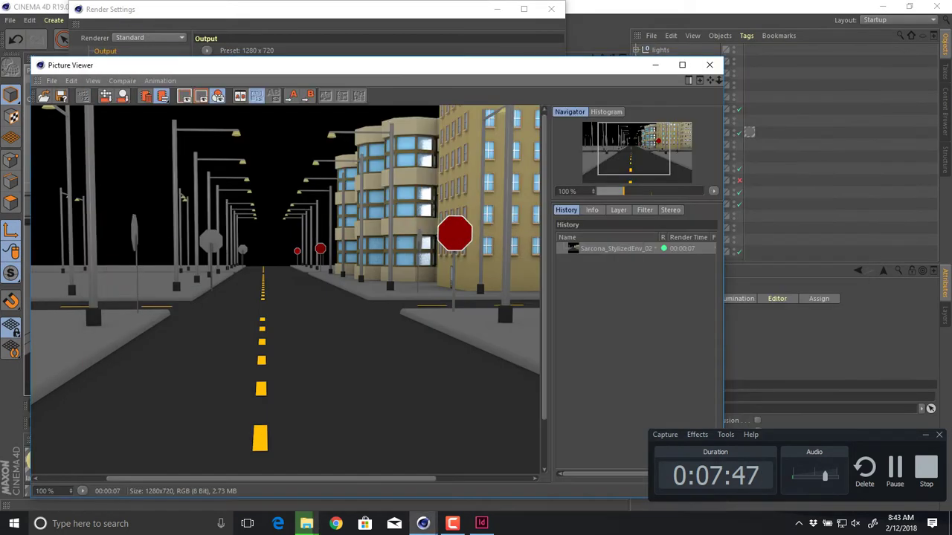
{"action": "left_click", "coordinate": [710, 64]}
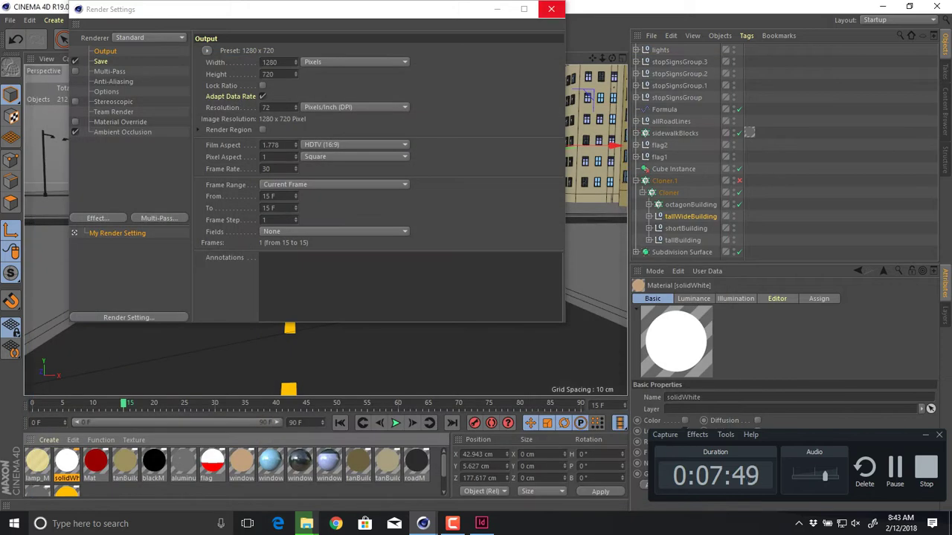
{"action": "left_click", "coordinate": [551, 9]}
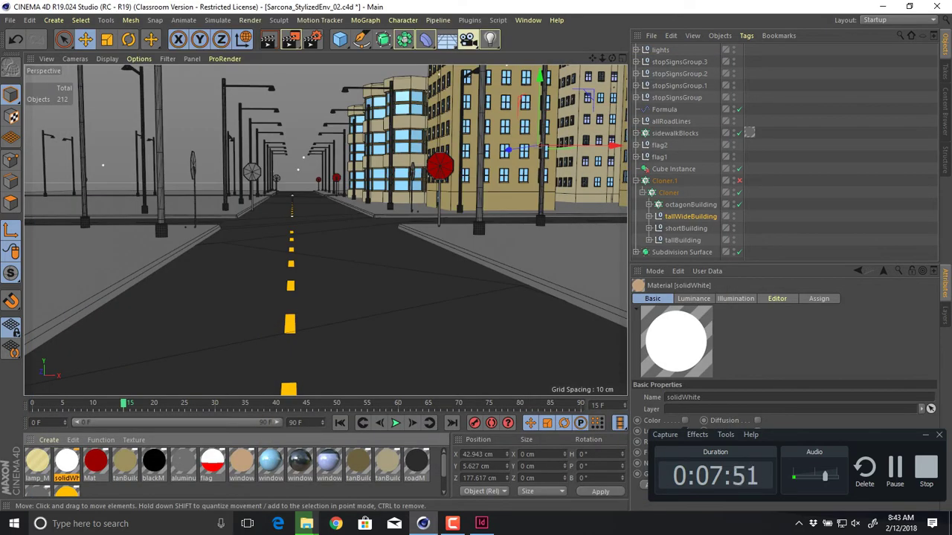
- Examine the central block's buildings with the inner Cloner switched off and back on
{"action": "key", "text": "super"}
{"action": "key", "text": "super"}
{"action": "key", "text": "super"}
{"action": "key", "text": "super"}
{"action": "scroll", "coordinate": [325, 348], "scroll_direction": "down", "scroll_amount": 3}
{"action": "left_click_drag", "start_coordinate": [325, 348], "coordinate": [401, 402], "text": "alt"}
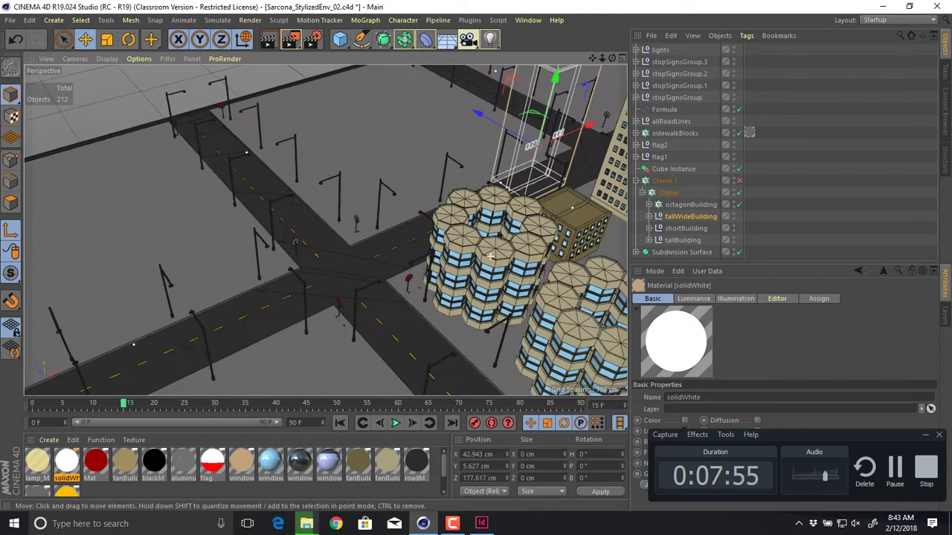
{"action": "scroll", "coordinate": [506, 261], "scroll_direction": "down", "scroll_amount": 5}
{"action": "middle_click_drag", "start_coordinate": [520, 279], "coordinate": [325, 230], "text": "alt"}
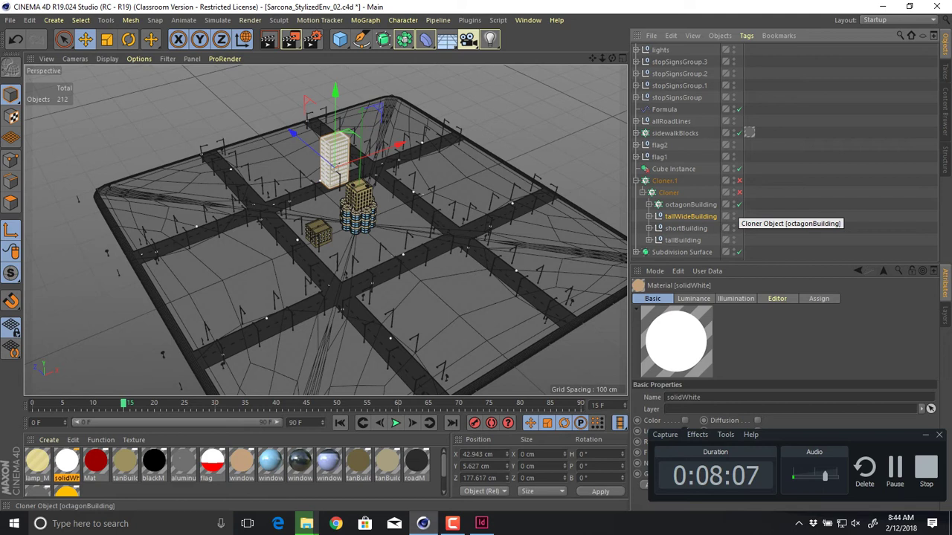
{"action": "left_click_drag", "start_coordinate": [334, 168], "coordinate": [316, 189], "text": "alt"}
{"action": "left_click", "coordinate": [739, 193]}
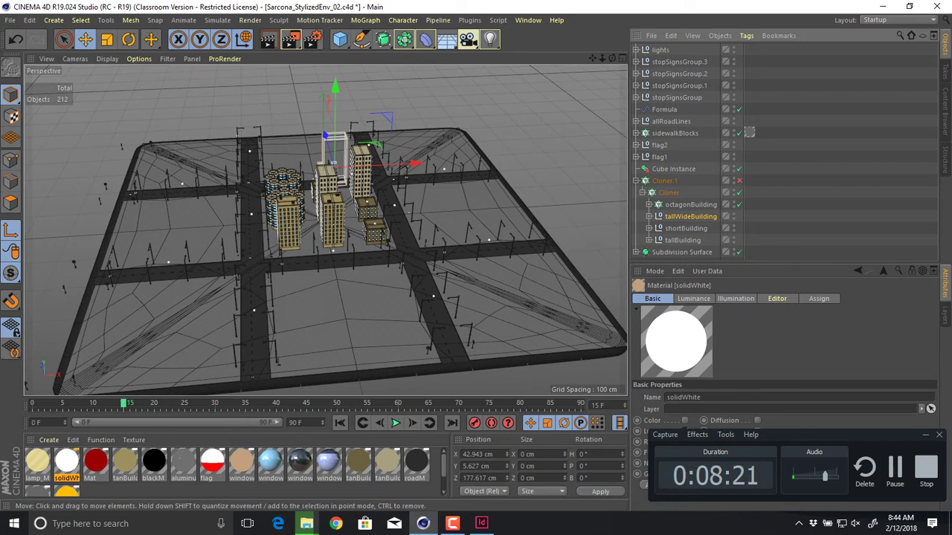
- Examine the full city grid of buildings with the outer Cloner.1 enabled, and switch Cloner.1 off
{"action": "left_click_drag", "start_coordinate": [334, 165], "coordinate": [387, 208], "text": "alt"}
{"action": "left_click_drag", "start_coordinate": [446, 245], "coordinate": [342, 223], "text": "alt"}
{"action": "left_click_drag", "start_coordinate": [335, 168], "coordinate": [435, 119], "text": "alt"}
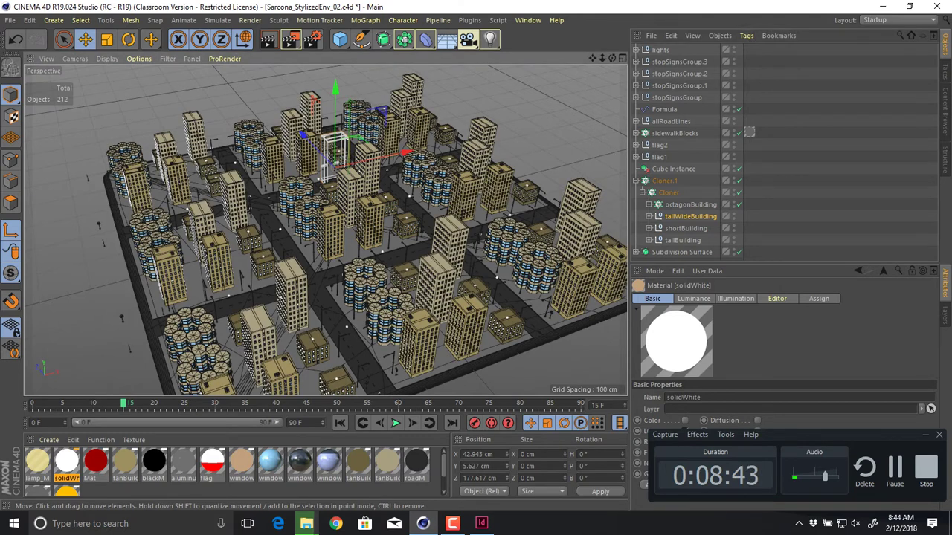
{"action": "left_click_drag", "start_coordinate": [334, 168], "coordinate": [334, 168], "text": "alt"}
{"action": "key", "text": "ctrl+shift+z"}
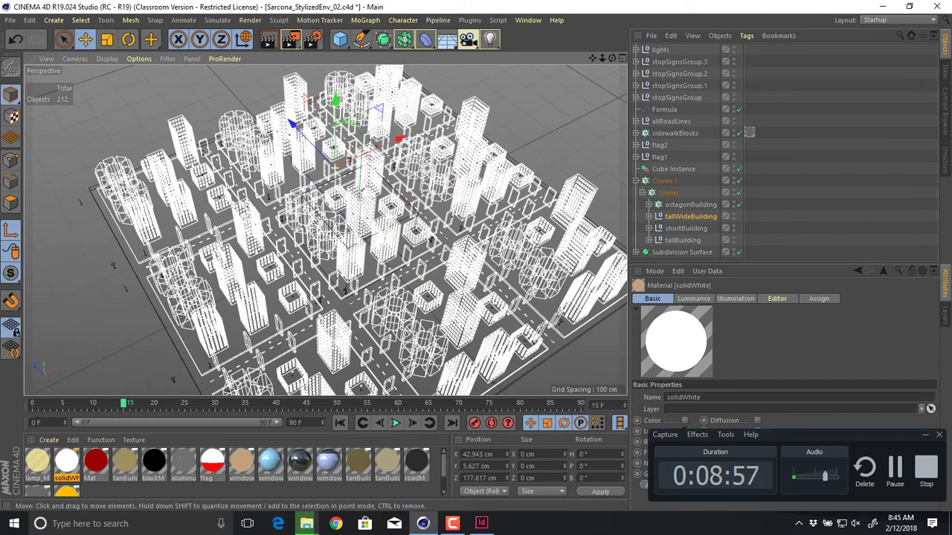
{"action": "key", "text": "n"}
{"action": "key", "text": "b"}
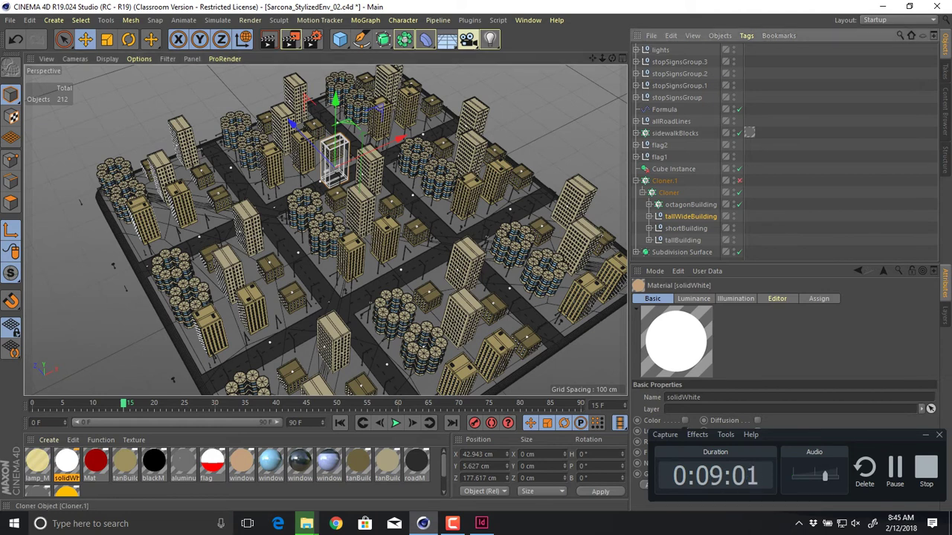
{"action": "left_click", "coordinate": [739, 181]}
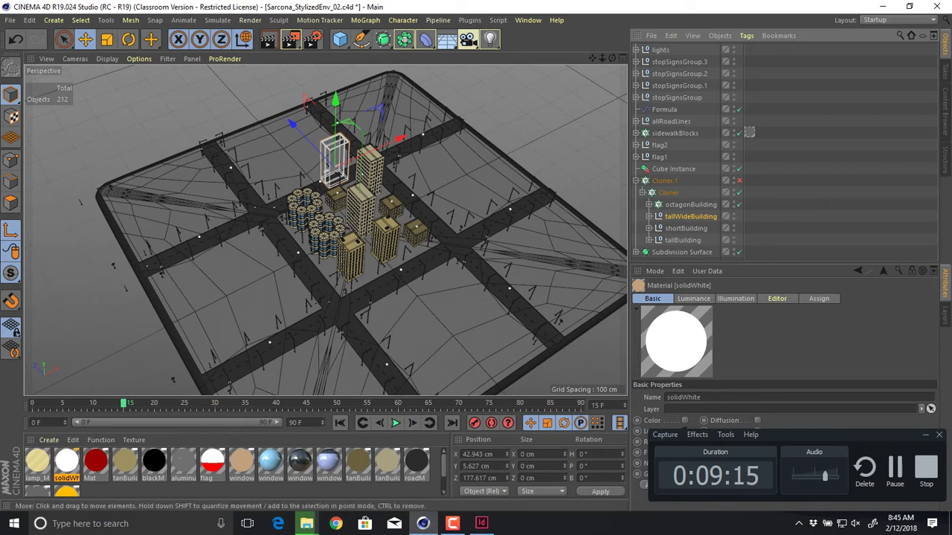
- Disable the inner Cloner under Cloner.1 and check the octagonBuilding cloner by switching it off and back on
{"action": "left_click_drag", "start_coordinate": [335, 186], "coordinate": [327, 272], "text": "alt"}
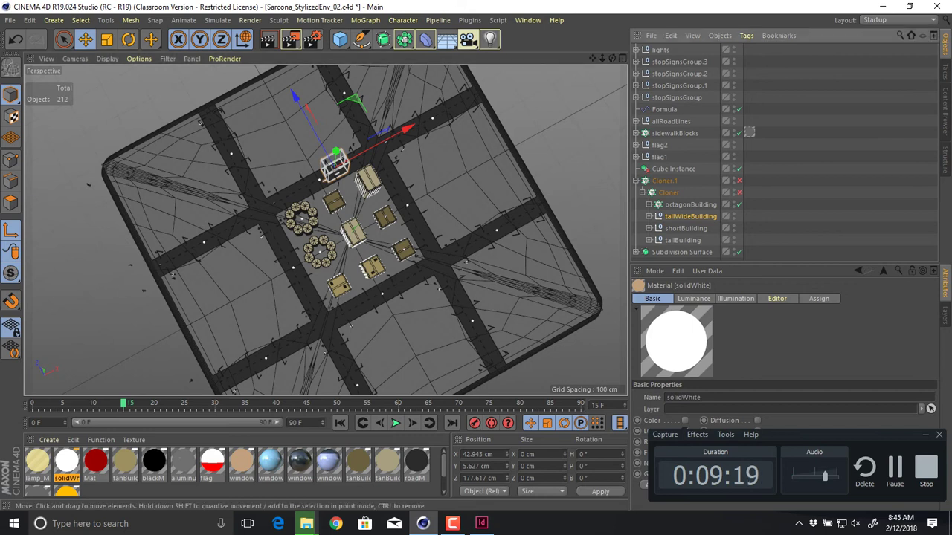
{"action": "left_click", "coordinate": [739, 192]}
{"action": "left_click_drag", "start_coordinate": [349, 290], "coordinate": [361, 217], "text": "alt"}
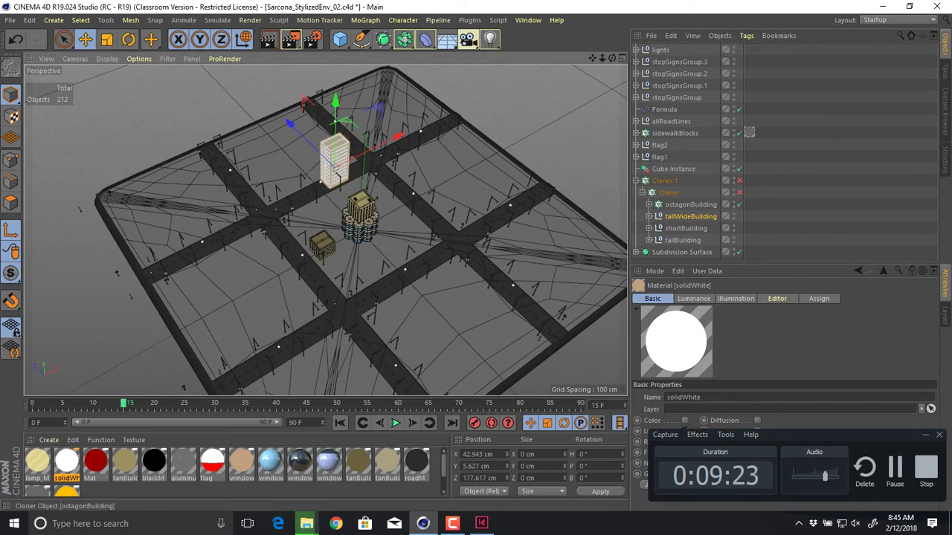
{"action": "left_click", "coordinate": [738, 205]}
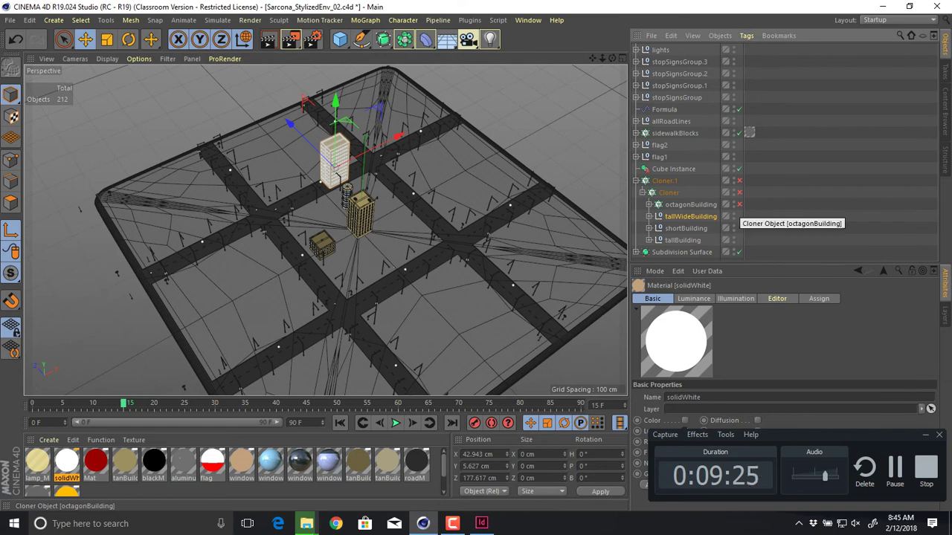
{"action": "left_click", "coordinate": [739, 204]}
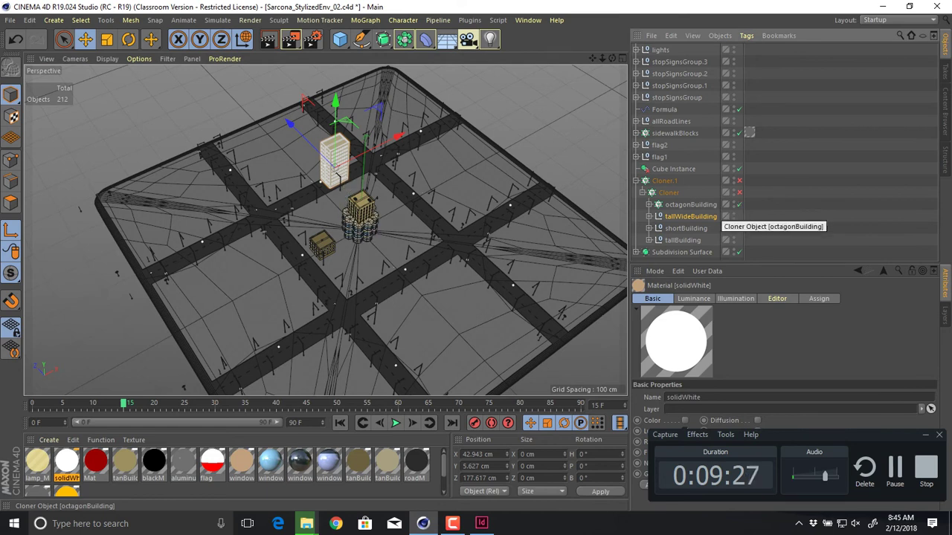
{"action": "mouse_move", "coordinate": [335, 167]}
{"action": "left_mouse_down", "text": "alt"}
{"action": "mouse_move", "coordinate": [417, 149]}
{"action": "mouse_move", "coordinate": [332, 168]}
{"action": "left_mouse_up", "text": "alt"}
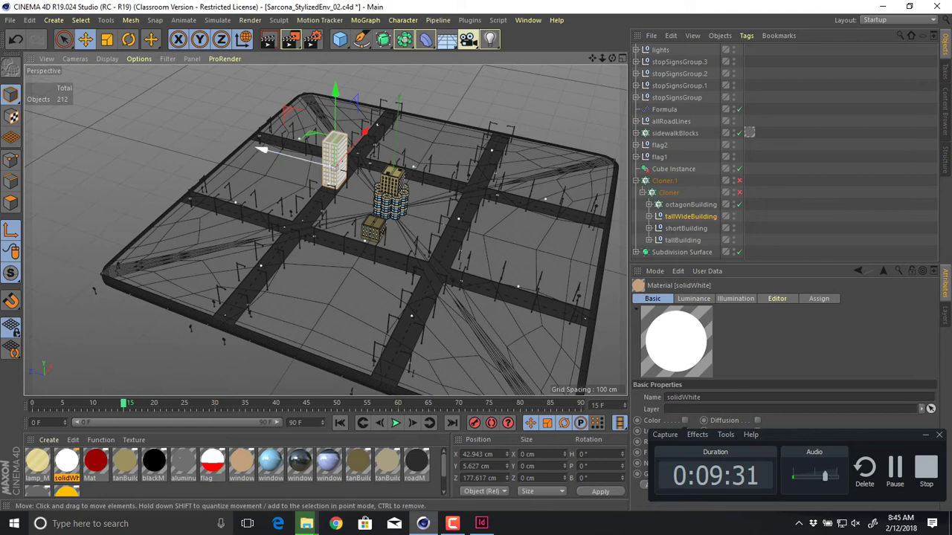
- Collapse Cloner.1, expand the sidewalkBlocks cloner and inspect its object properties and child Cube
{"action": "left_click", "coordinate": [635, 180]}
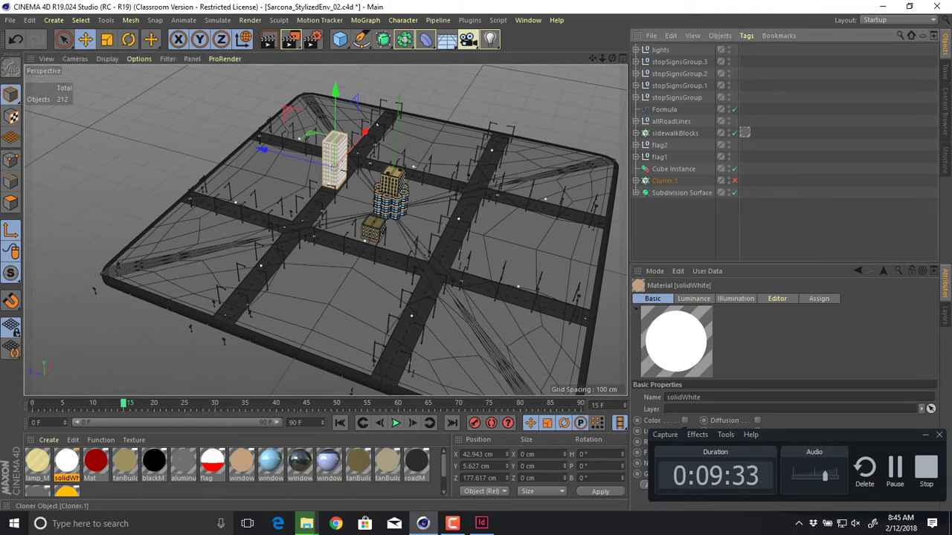
{"action": "left_click", "coordinate": [664, 180]}
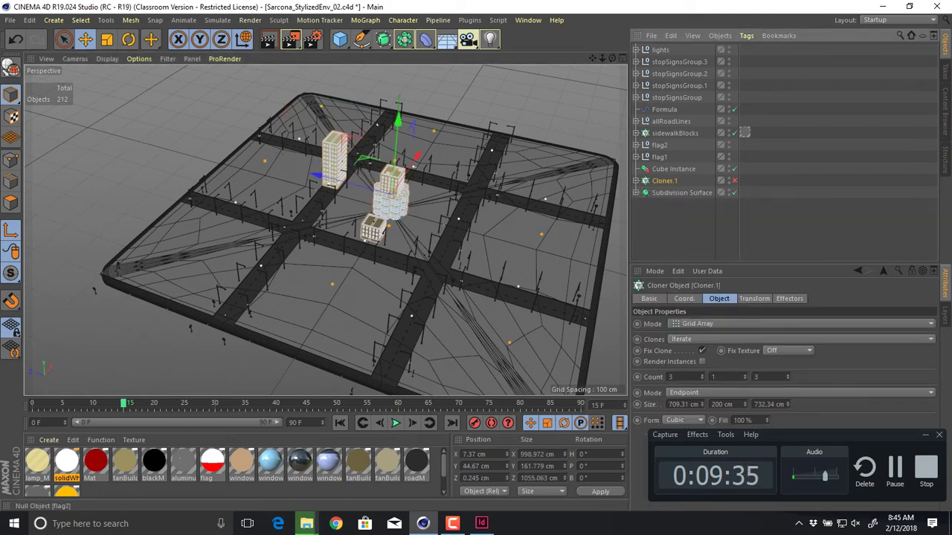
{"action": "left_click", "coordinate": [674, 133]}
{"action": "left_click", "coordinate": [637, 133]}
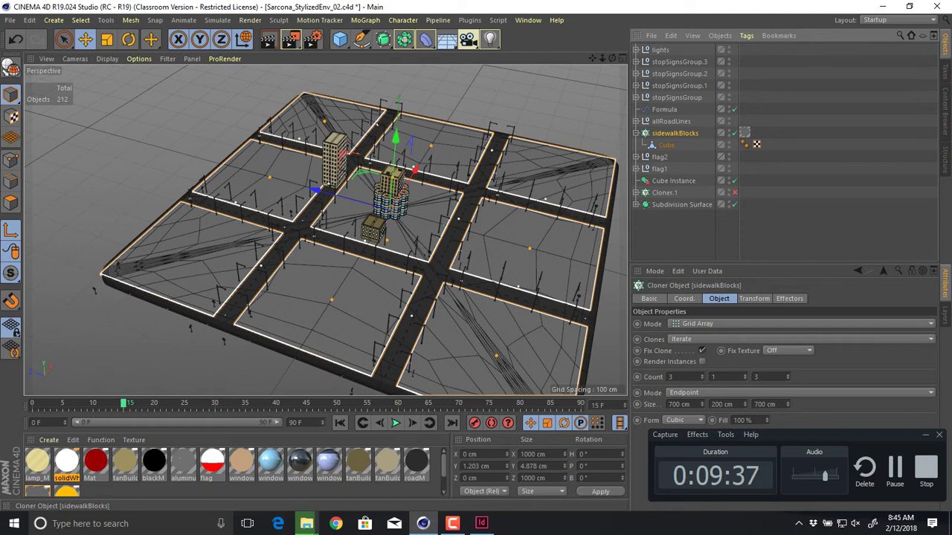
{"action": "left_click", "coordinate": [666, 145]}
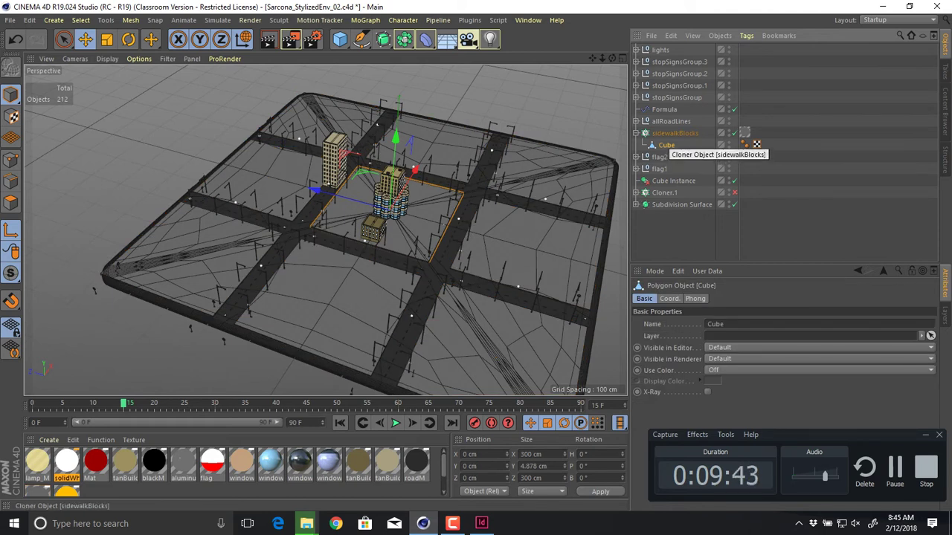
{"action": "left_click", "coordinate": [671, 134]}
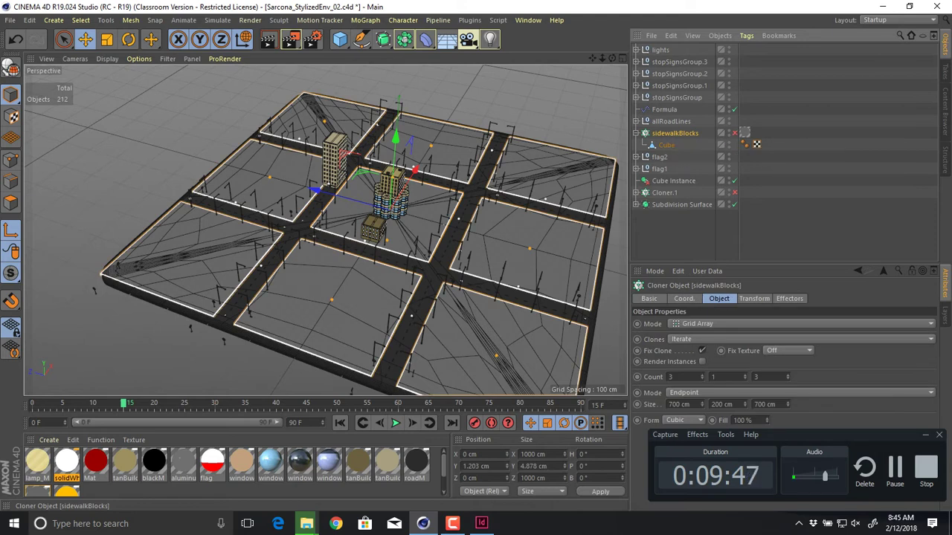
- Disable the sidewalkBlocks cloner and try raising its child Cube to about 99 cm on the Y axis
{"action": "left_click", "coordinate": [734, 133]}
{"action": "left_click", "coordinate": [667, 145]}
{"action": "left_click_drag", "start_coordinate": [395, 138], "coordinate": [399, 100]}
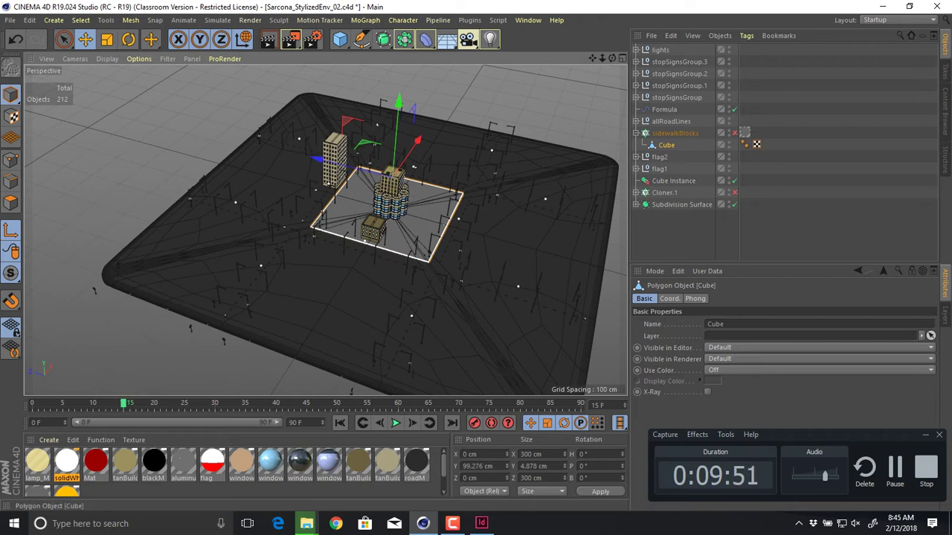
- Examine the corner and edge bevels of the single sidewalk Cube up close and against the surrounding streets
{"action": "scroll", "coordinate": [388, 229], "scroll_direction": "up", "scroll_amount": 5}
{"action": "scroll", "coordinate": [388, 229], "scroll_direction": "up", "scroll_amount": 2}
{"action": "left_click_drag", "start_coordinate": [389, 229], "coordinate": [469, 217], "text": "alt"}
{"action": "middle_click_drag", "start_coordinate": [469, 217], "coordinate": [477, 186], "text": "alt"}
{"action": "scroll", "coordinate": [478, 185], "scroll_direction": "up", "scroll_amount": 3}
{"action": "middle_click_drag", "start_coordinate": [409, 354], "coordinate": [326, 231], "text": "alt"}
{"action": "scroll", "coordinate": [480, 185], "scroll_direction": "up", "scroll_amount": 5}
{"action": "scroll", "coordinate": [324, 230], "scroll_direction": "down", "scroll_amount": 5}
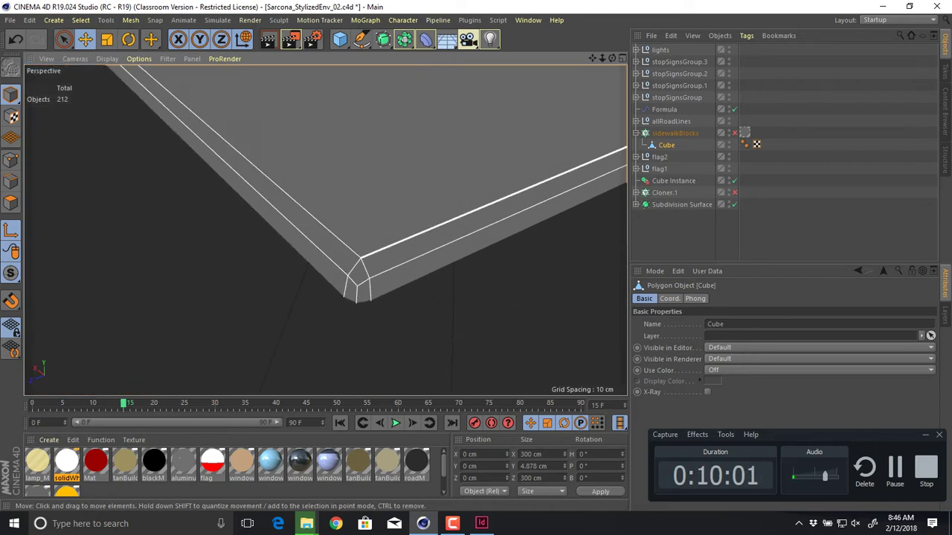
{"action": "scroll", "coordinate": [570, 214], "scroll_direction": "down", "scroll_amount": 8}
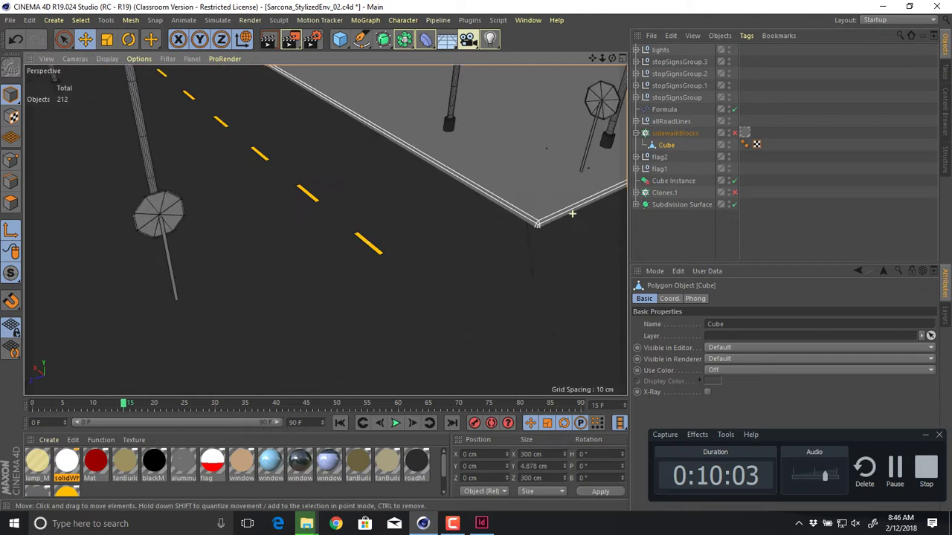
{"action": "scroll", "coordinate": [571, 214], "scroll_direction": "down", "scroll_amount": 10}
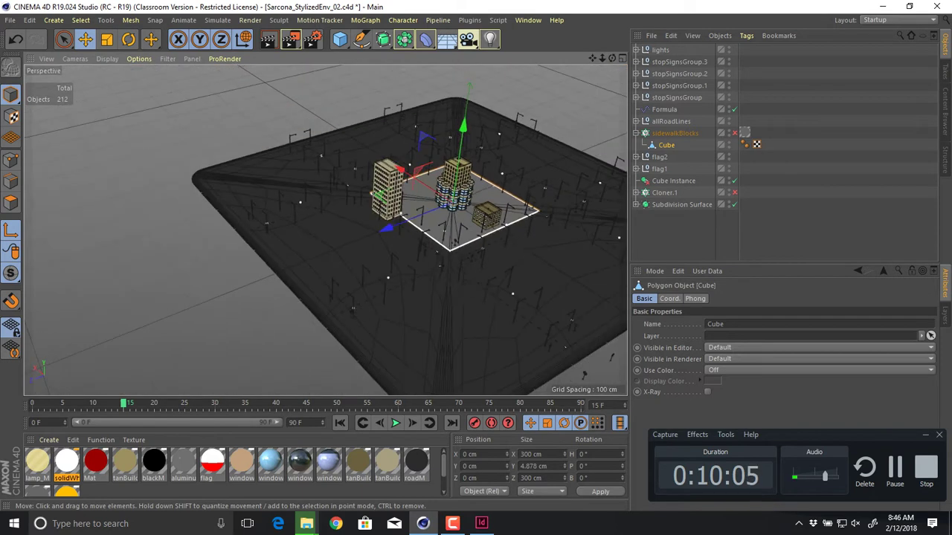
- Re-enable the sidewalkBlocks cloner and inspect its Grid Array counts
{"action": "left_click_drag", "start_coordinate": [571, 214], "coordinate": [508, 247], "text": "alt"}
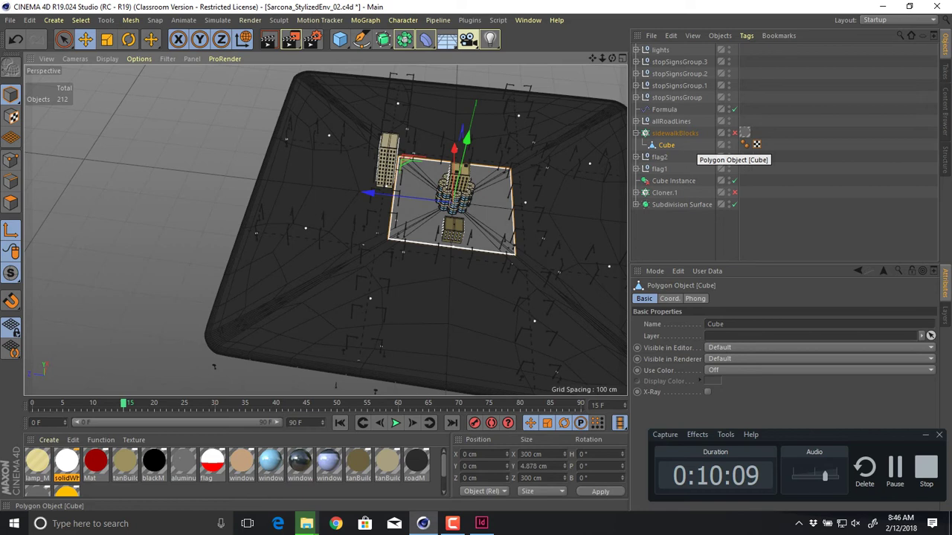
{"action": "left_click", "coordinate": [734, 133]}
{"action": "left_click", "coordinate": [674, 133]}
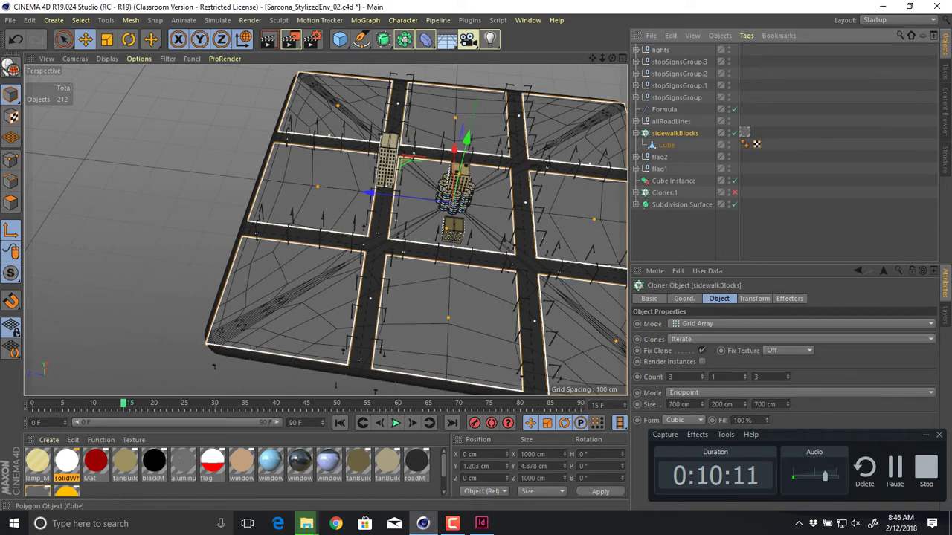
{"action": "left_click_drag", "start_coordinate": [836, 435], "coordinate": [835, 450]}
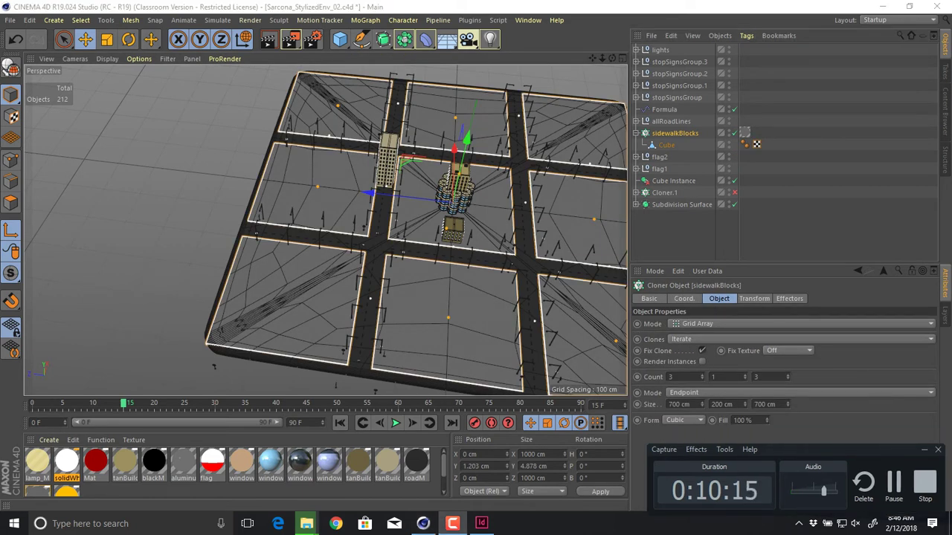
{"action": "double_click", "coordinate": [671, 376]}
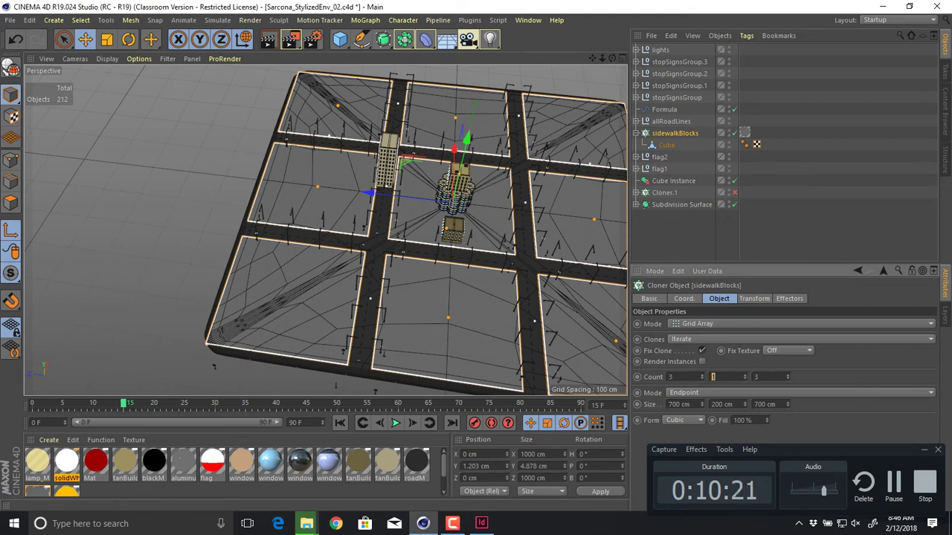
{"action": "left_click_drag", "start_coordinate": [446, 245], "coordinate": [386, 216], "text": "alt"}
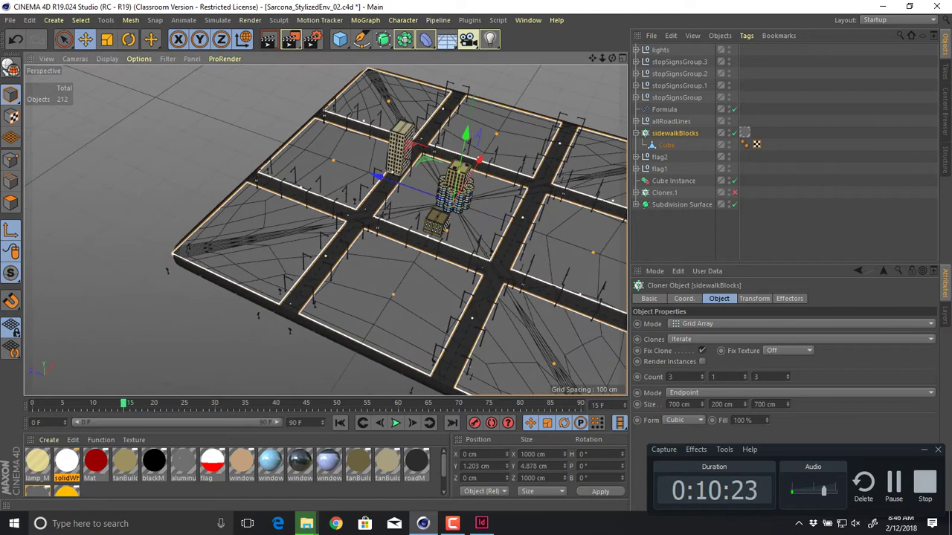
{"action": "mouse_move", "coordinate": [744, 377]}
{"action": "left_mouse_down"}
{"action": "mouse_move", "coordinate": [744, 358]}
{"action": "mouse_move", "coordinate": [744, 378]}
{"action": "left_mouse_up"}
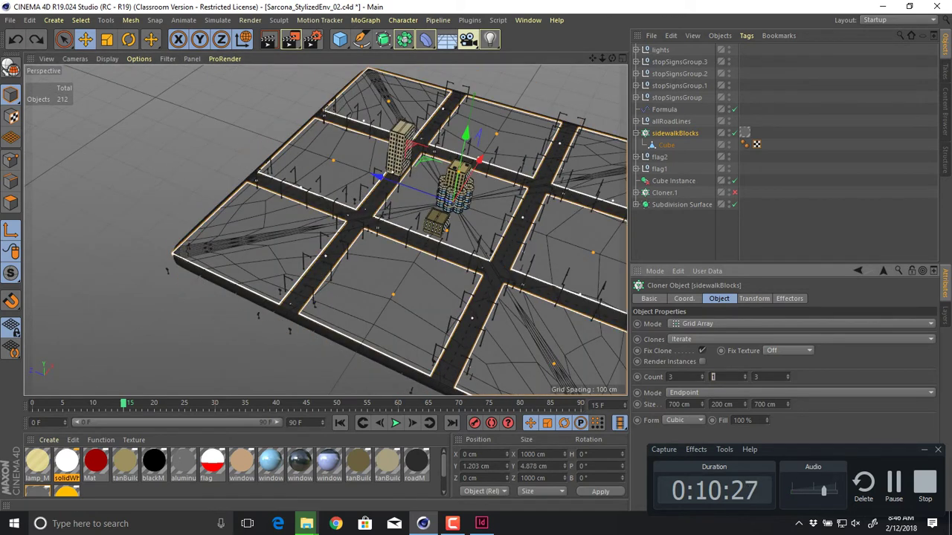
- Try widening and narrowing the X size of the sidewalkBlocks grid, undoing each change
{"action": "left_click_drag", "start_coordinate": [701, 403], "coordinate": [701, 335]}
{"action": "key", "text": "ctrl+z"}
{"action": "left_click_drag", "start_coordinate": [701, 403], "coordinate": [701, 429]}
{"action": "key", "text": "ctrl+z"}
- Try reducing the sidewalkBlocks X size to narrow the streets between the block columns, and undo it
{"action": "left_click_drag", "start_coordinate": [452, 231], "coordinate": [327, 242], "text": "alt"}
{"action": "middle_click_drag", "start_coordinate": [368, 249], "coordinate": [326, 230], "text": "alt"}
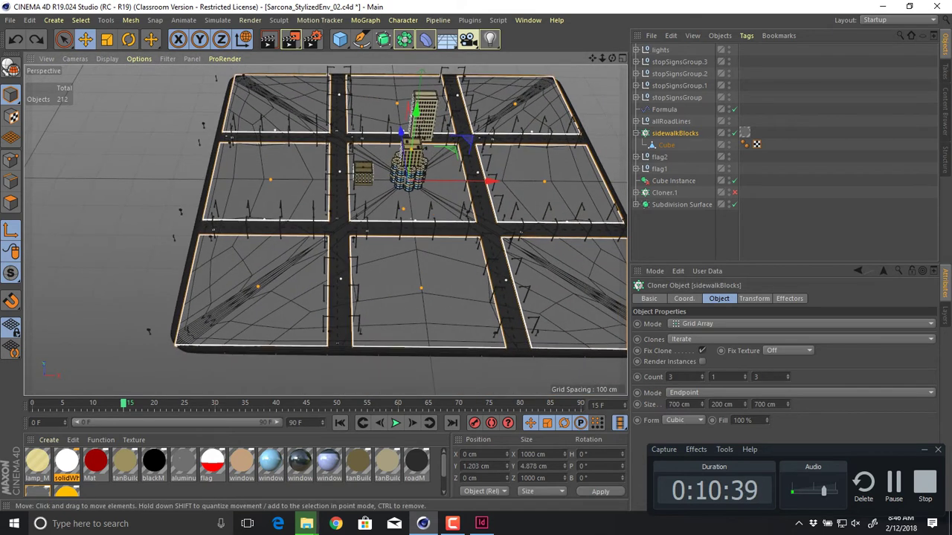
{"action": "middle_click_drag", "start_coordinate": [238, 251], "coordinate": [405, 215], "text": "alt"}
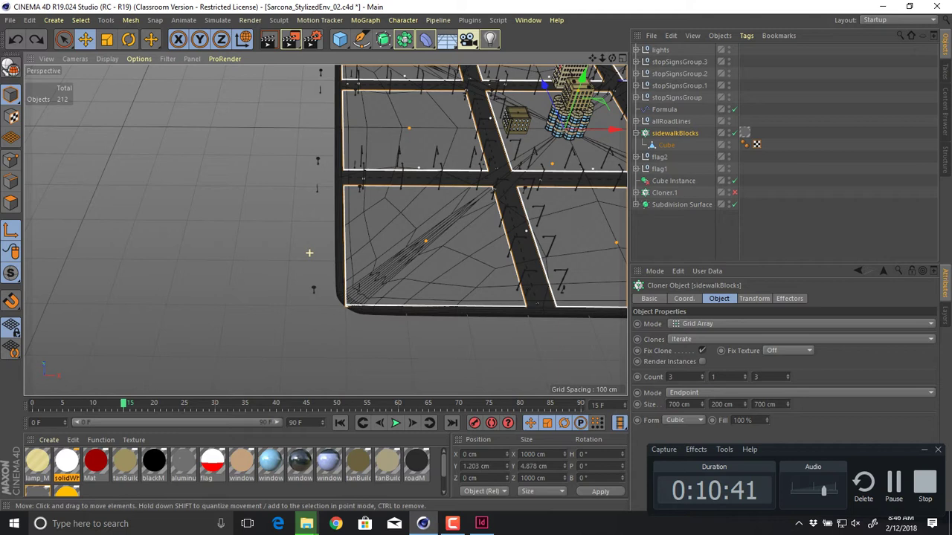
{"action": "right_click_drag", "start_coordinate": [310, 253], "coordinate": [372, 252], "text": "alt"}
{"action": "left_click_drag", "start_coordinate": [386, 223], "coordinate": [355, 241], "text": "alt"}
{"action": "middle_click_drag", "start_coordinate": [446, 201], "coordinate": [207, 283], "text": "alt"}
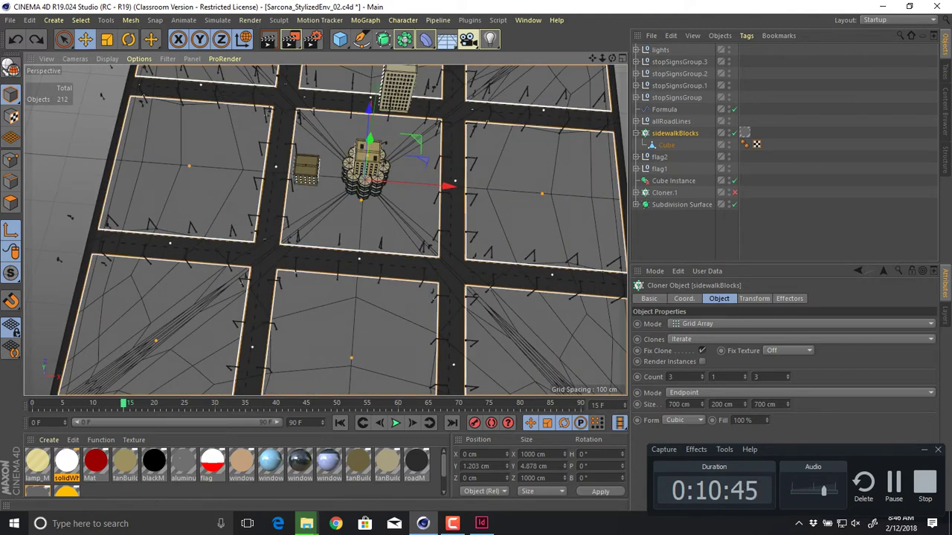
{"action": "left_click_drag", "start_coordinate": [701, 404], "coordinate": [701, 457]}
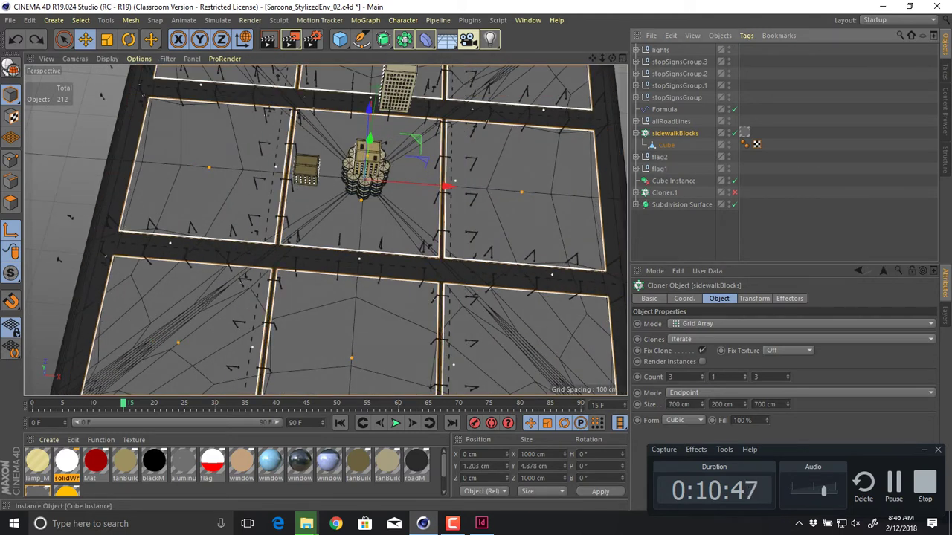
{"action": "key", "text": "ctrl+z"}
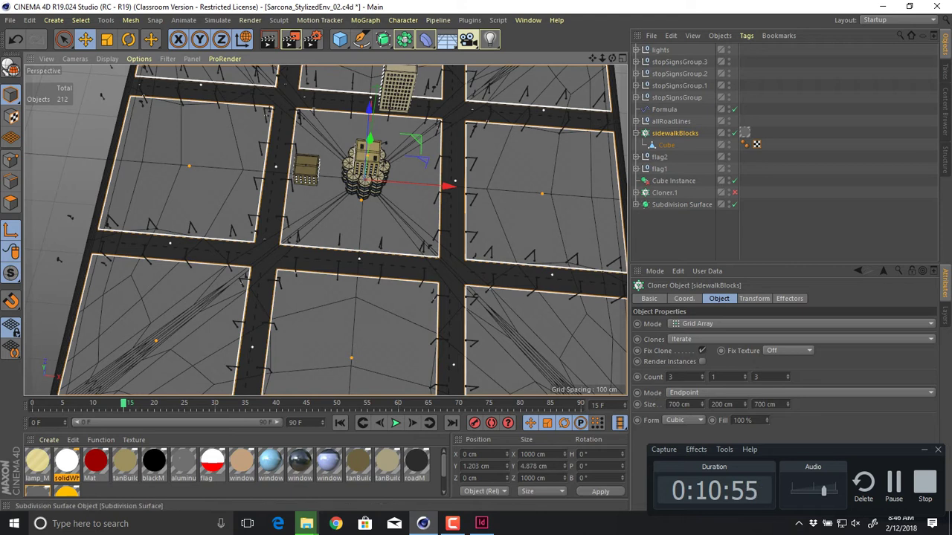
- Scale the Subdivision Surface road base to about 3061 cm on X and 3261 cm on Z
{"action": "left_click", "coordinate": [681, 204]}
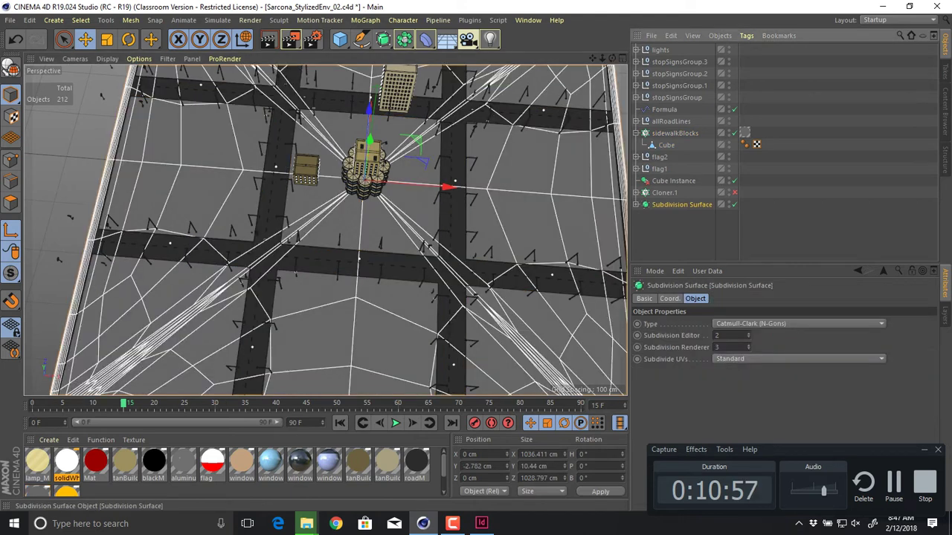
{"action": "scroll", "coordinate": [442, 255], "scroll_direction": "down", "scroll_amount": 5}
{"action": "key", "text": "t"}
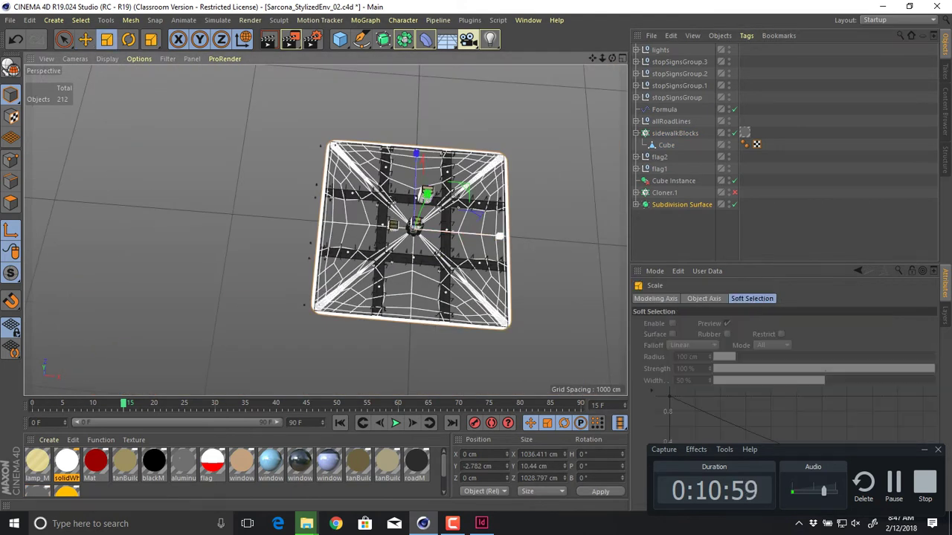
{"action": "left_click_drag", "start_coordinate": [499, 236], "coordinate": [587, 241]}
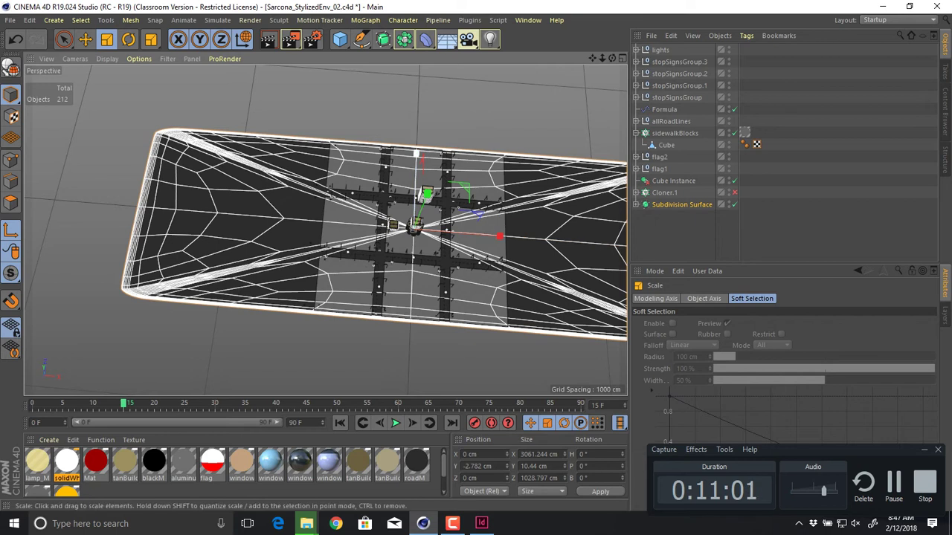
{"action": "left_click_drag", "start_coordinate": [416, 153], "coordinate": [418, 24]}
{"action": "left_click_drag", "start_coordinate": [414, 228], "coordinate": [453, 186], "text": "alt"}
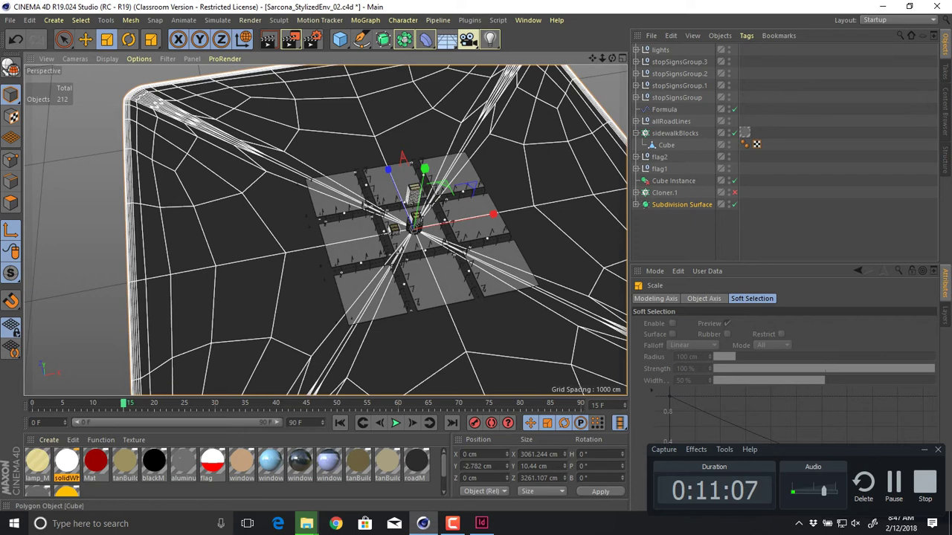
- Try spreading the sidewalkBlocks grid to 2490 cm on X across the larger road base, and undo it
{"action": "left_click", "coordinate": [673, 134]}
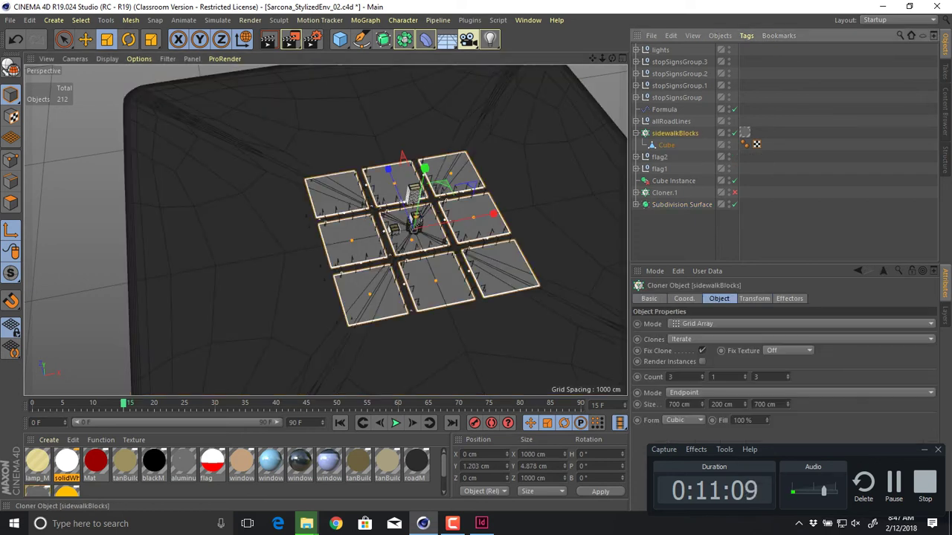
{"action": "left_click_drag", "start_coordinate": [701, 403], "coordinate": [701, 293]}
{"action": "left_click_drag", "start_coordinate": [773, 404], "coordinate": [788, 404]}
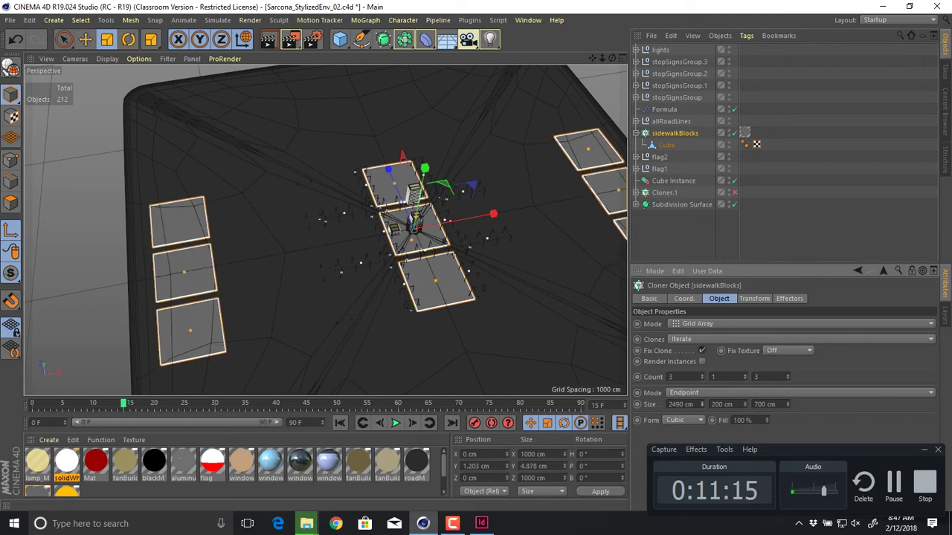
{"action": "key", "text": "ctrl+z"}
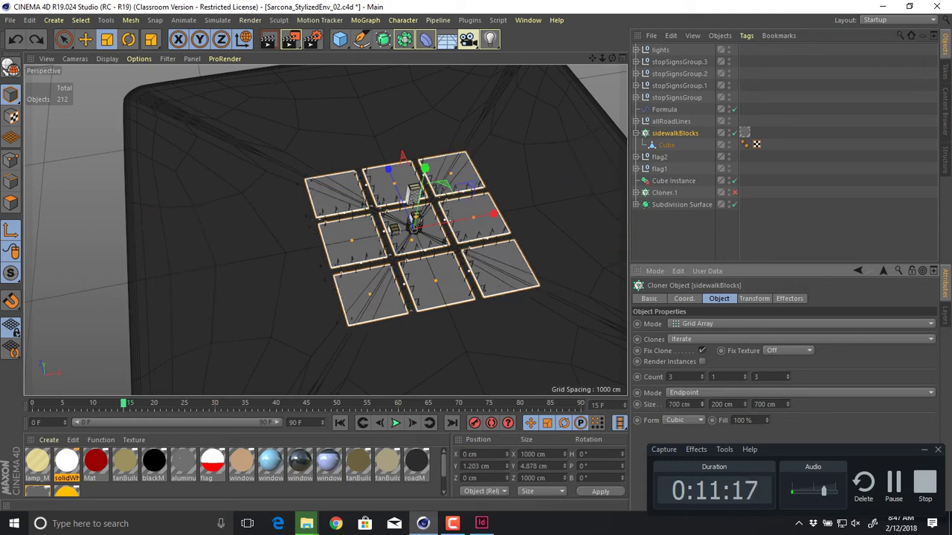
- Examine a street up close with its lamp posts, stop signs, lane markings and sidewalk edges
{"action": "scroll", "coordinate": [391, 281], "scroll_direction": "up", "scroll_amount": 6}
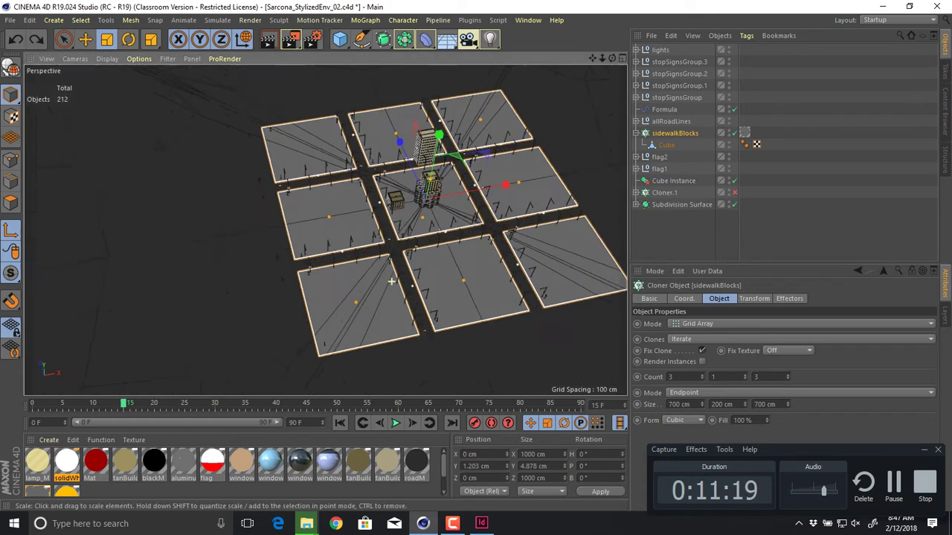
{"action": "left_click_drag", "start_coordinate": [392, 281], "coordinate": [324, 251], "text": "alt"}
{"action": "right_click_drag", "start_coordinate": [324, 251], "coordinate": [276, 257], "text": "alt"}
{"action": "left_click_drag", "start_coordinate": [276, 257], "coordinate": [326, 230], "text": "alt"}
{"action": "middle_click_drag", "start_coordinate": [325, 230], "coordinate": [309, 327], "text": "alt"}
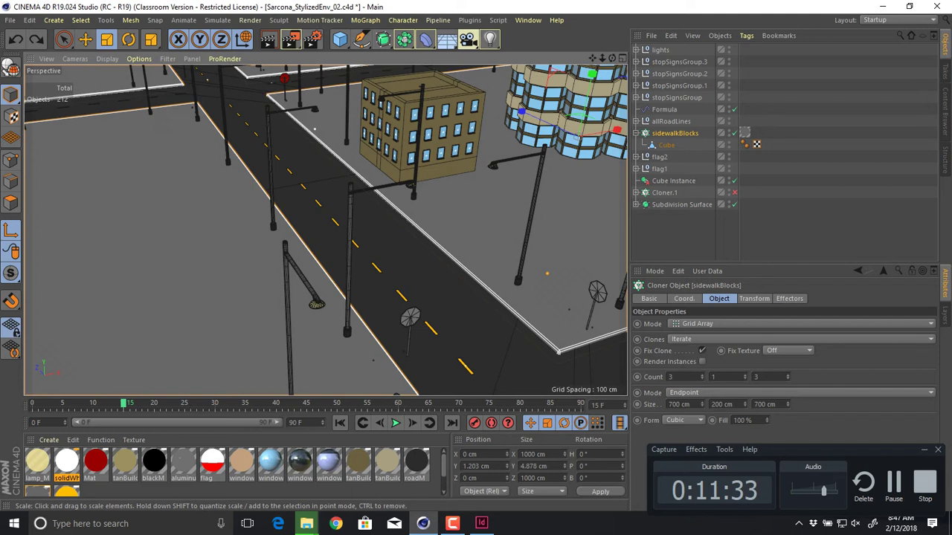
{"action": "scroll", "coordinate": [381, 220], "scroll_direction": "down", "scroll_amount": 10}
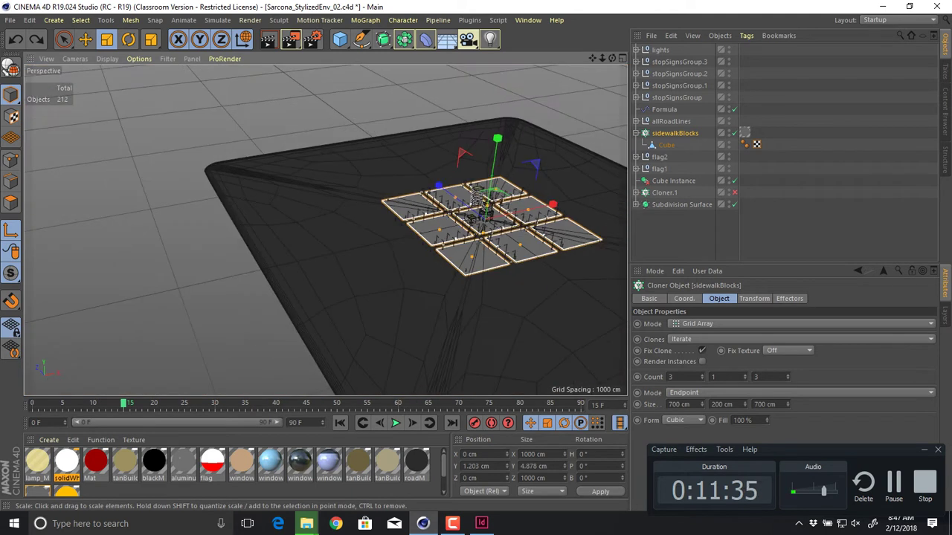
- Scale the Subdivision Surface road base to about 1144 cm on X and 1176 cm on Z
{"action": "left_click", "coordinate": [681, 205]}
{"action": "left_click", "coordinate": [681, 204]}
{"action": "left_click_drag", "start_coordinate": [502, 198], "coordinate": [462, 208]}
{"action": "left_click_drag", "start_coordinate": [390, 180], "coordinate": [418, 200]}
{"action": "left_click_drag", "start_coordinate": [503, 198], "coordinate": [498, 199]}
{"action": "left_click_drag", "start_coordinate": [432, 211], "coordinate": [470, 318], "text": "alt"}
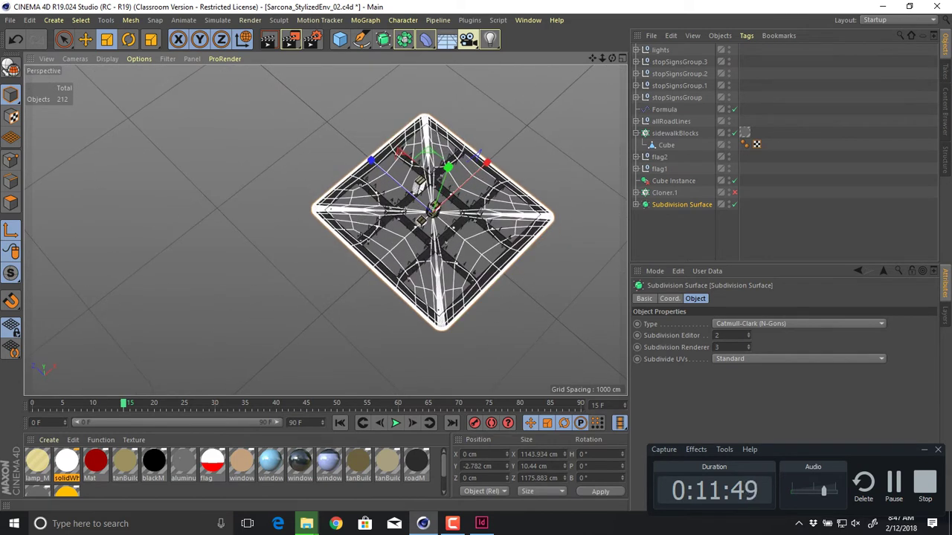
- Deselect everything and examine the outer road border, a street at ground level and the intersections from above
{"action": "left_click", "coordinate": [689, 232]}
{"action": "left_click_drag", "start_coordinate": [433, 223], "coordinate": [372, 171], "text": "alt"}
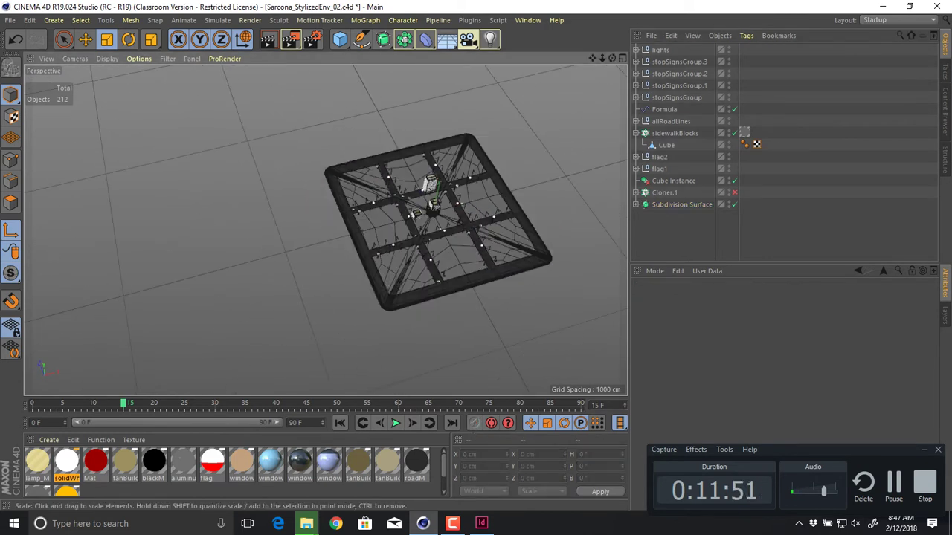
{"action": "scroll", "coordinate": [399, 220], "scroll_direction": "up", "scroll_amount": 5}
{"action": "left_click_drag", "start_coordinate": [399, 221], "coordinate": [460, 170], "text": "alt"}
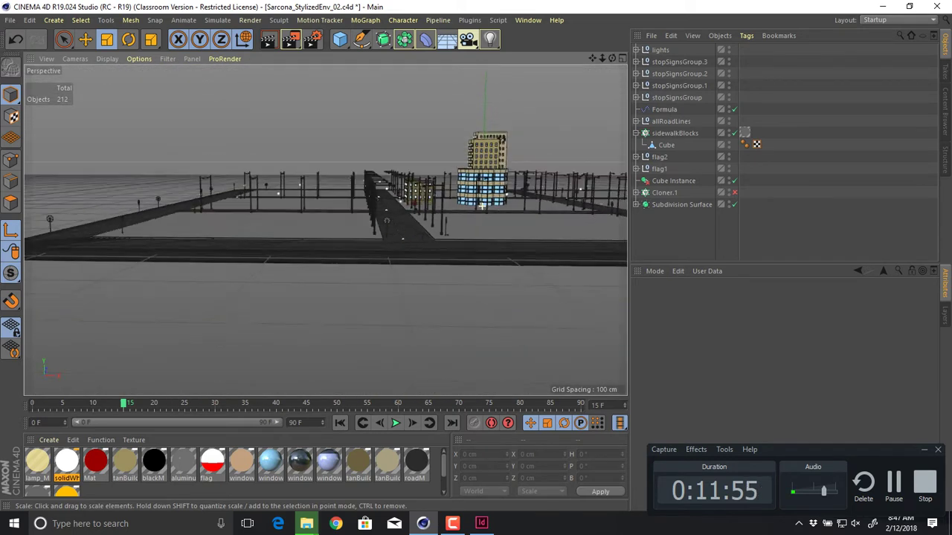
{"action": "scroll", "coordinate": [461, 169], "scroll_direction": "up", "scroll_amount": 6}
{"action": "left_click_drag", "start_coordinate": [320, 233], "coordinate": [326, 231], "text": "alt"}
{"action": "middle_click_drag", "start_coordinate": [325, 230], "coordinate": [449, 153], "text": "alt"}
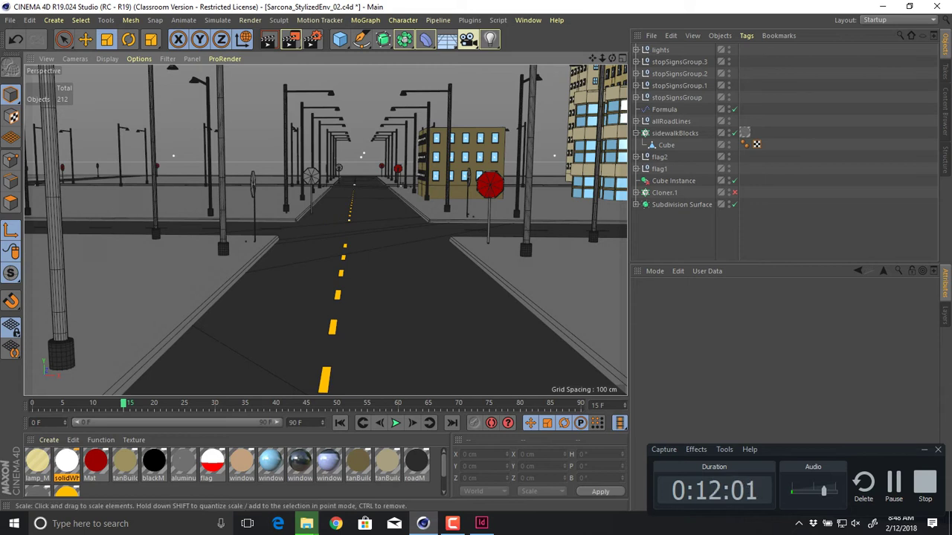
{"action": "right_click_drag", "start_coordinate": [476, 178], "coordinate": [325, 178], "text": "alt"}
{"action": "left_click_drag", "start_coordinate": [326, 178], "coordinate": [326, 229], "text": "alt"}
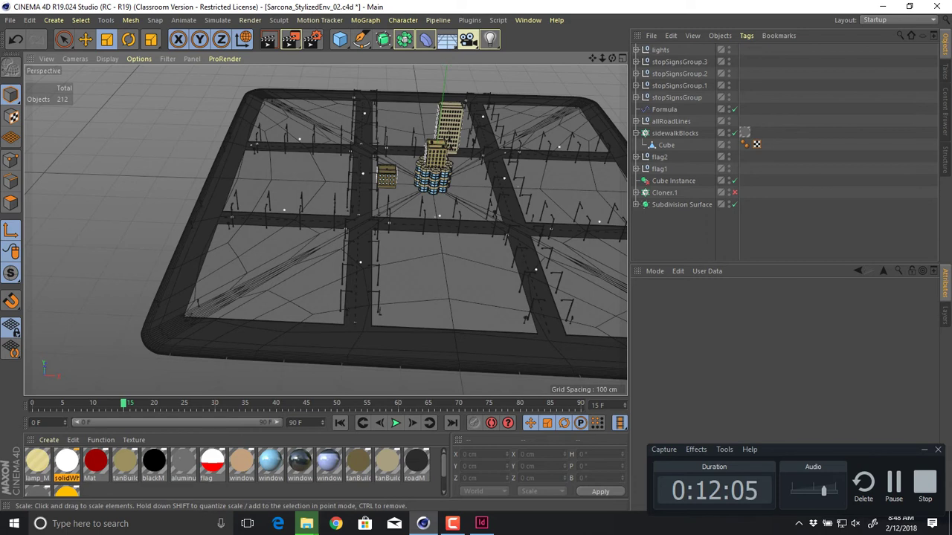
{"action": "left_click_drag", "start_coordinate": [325, 231], "coordinate": [325, 230], "text": "alt"}
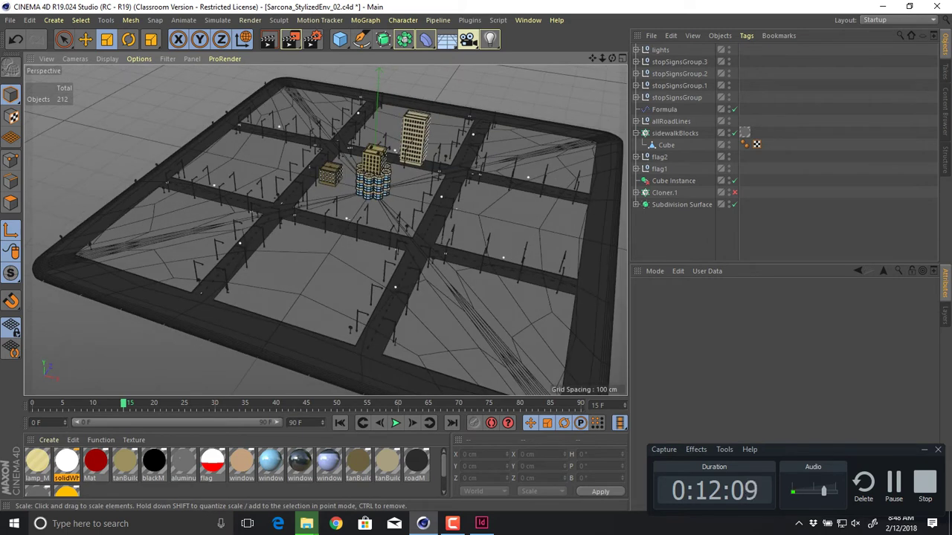
{"action": "left_click_drag", "start_coordinate": [325, 231], "coordinate": [394, 256], "text": "alt"}
{"action": "middle_click_drag", "start_coordinate": [308, 245], "coordinate": [376, 224], "text": "alt"}
{"action": "right_click_drag", "start_coordinate": [375, 224], "coordinate": [431, 224], "text": "alt"}
{"action": "left_click_drag", "start_coordinate": [375, 223], "coordinate": [376, 218], "text": "alt"}
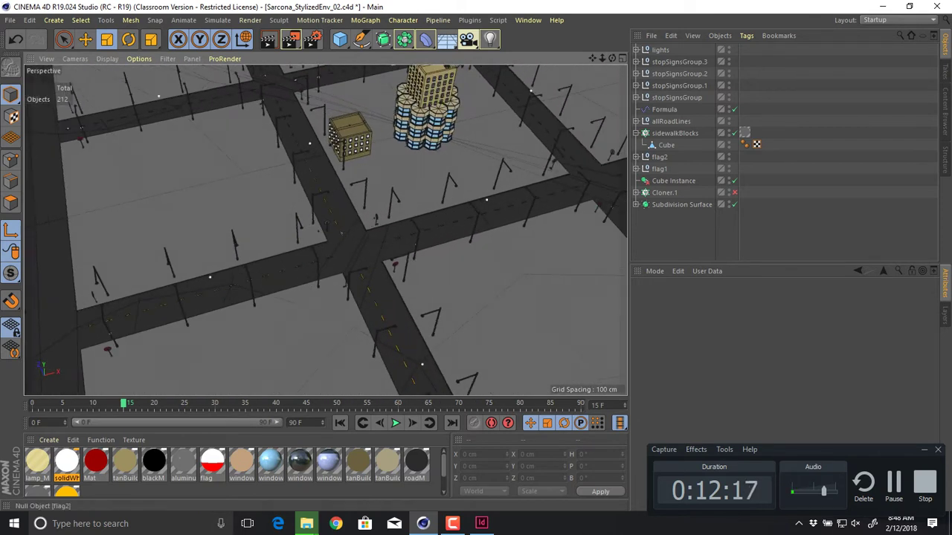
- Select stopSignsGroup and isolate it together with its children in the viewport using hierarchy solo
{"action": "left_click", "coordinate": [677, 98]}
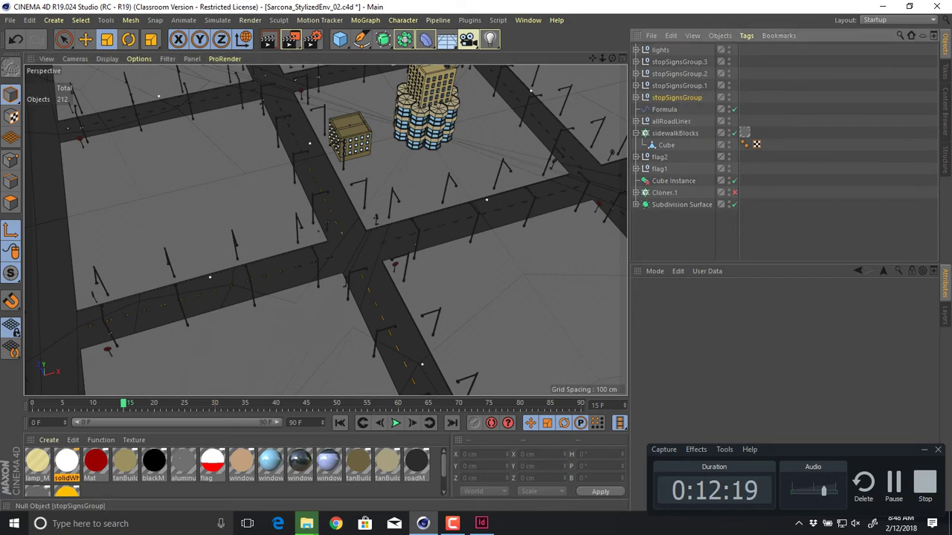
{"action": "left_click_drag", "start_coordinate": [376, 218], "coordinate": [424, 218], "text": "alt"}
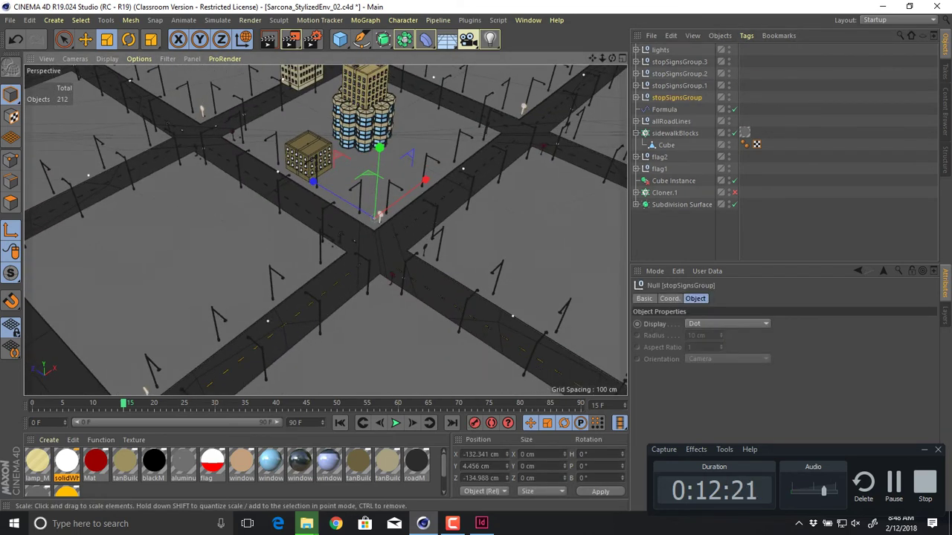
{"action": "left_click", "coordinate": [11, 273]}
{"action": "left_click_drag", "start_coordinate": [34, 290], "coordinate": [45, 311]}
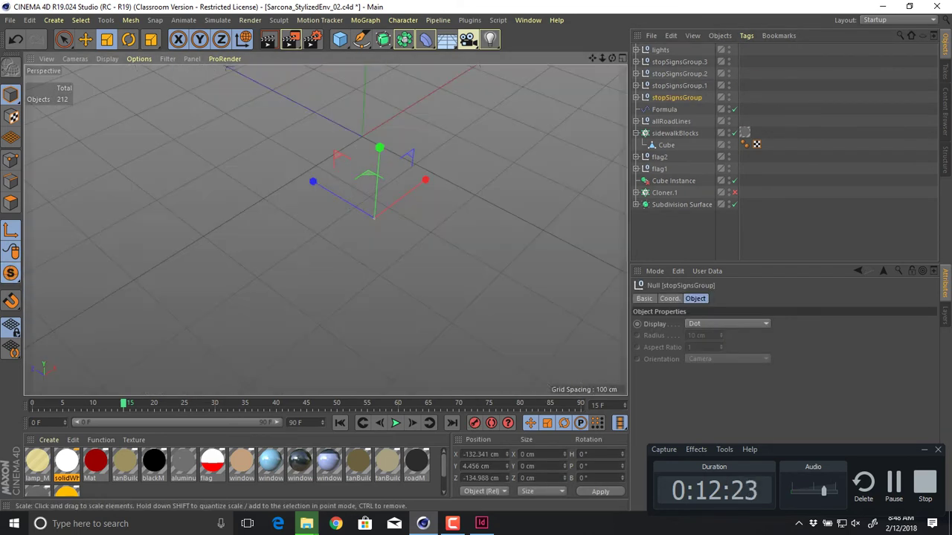
{"action": "left_click_drag", "start_coordinate": [11, 272], "coordinate": [45, 331]}
{"action": "left_click_drag", "start_coordinate": [379, 216], "coordinate": [325, 230], "text": "alt"}
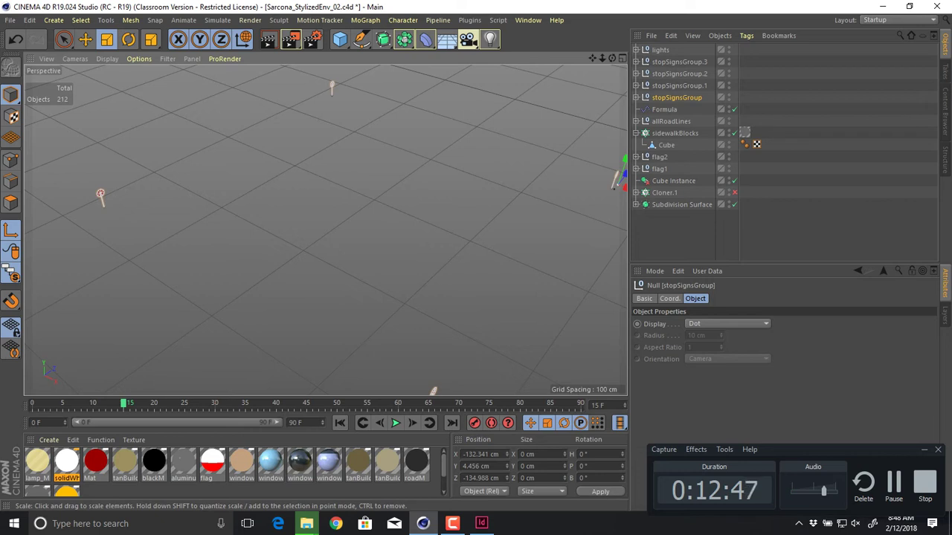
- Expand stopSignsGroup and its Null child, select stopSign.2 and examine that sign up close
{"action": "left_click", "coordinate": [636, 97]}
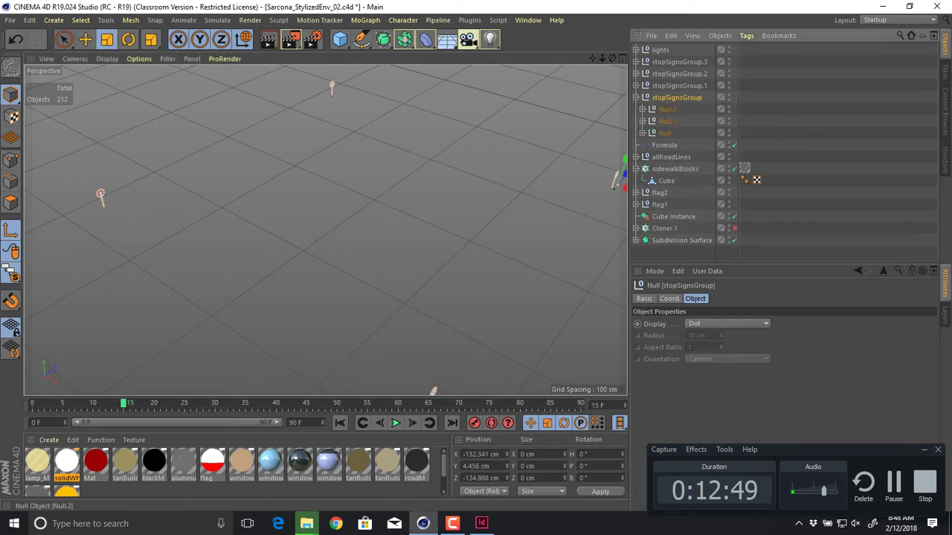
{"action": "left_click", "coordinate": [643, 133]}
{"action": "left_click", "coordinate": [681, 145]}
{"action": "key", "text": "o"}
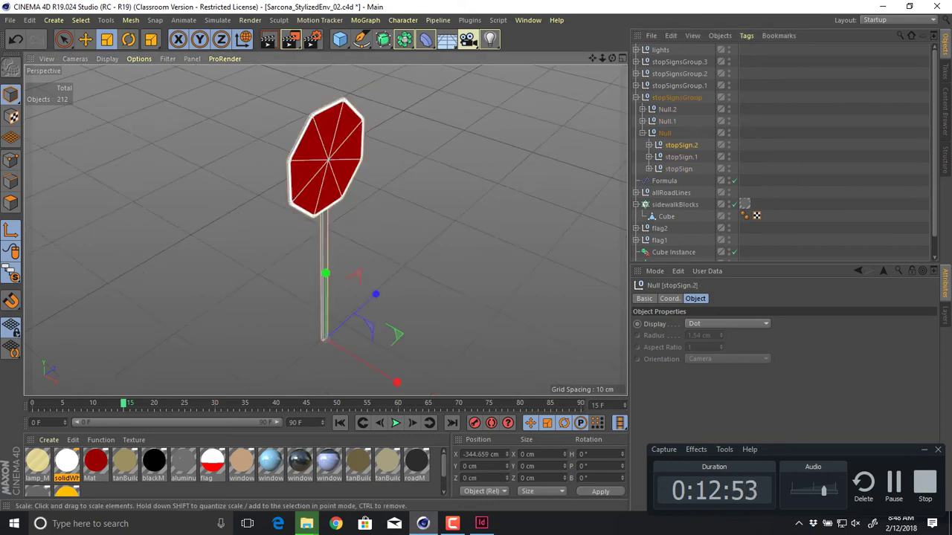
{"action": "left_click_drag", "start_coordinate": [326, 339], "coordinate": [223, 320], "text": "alt"}
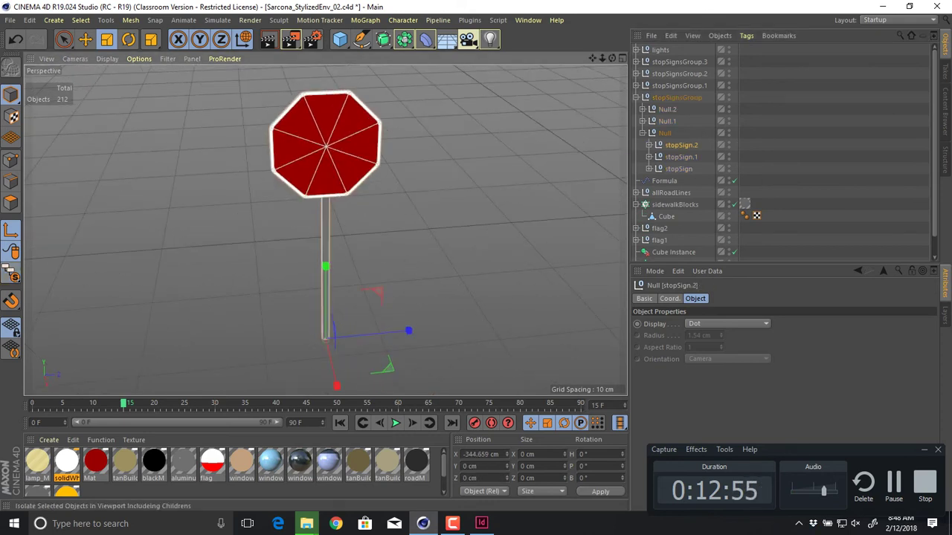
- Turn off viewport solo and examine stopSign.2 in place at its street corner
{"action": "left_click", "coordinate": [10, 274]}
{"action": "left_click", "coordinate": [60, 290]}
{"action": "scroll", "coordinate": [495, 262], "scroll_direction": "down", "scroll_amount": 4}
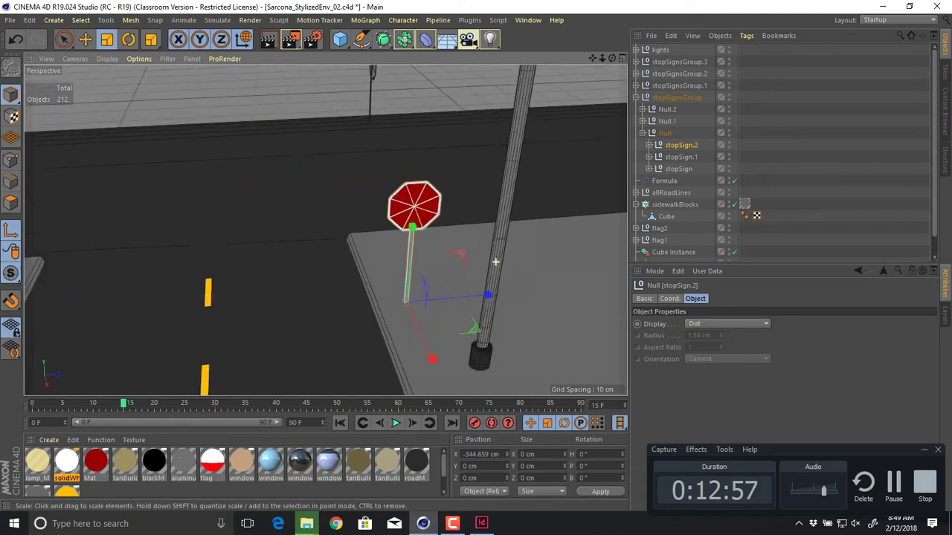
{"action": "left_click_drag", "start_coordinate": [476, 275], "coordinate": [496, 258], "text": "alt"}
{"action": "scroll", "coordinate": [497, 258], "scroll_direction": "down", "scroll_amount": 3}
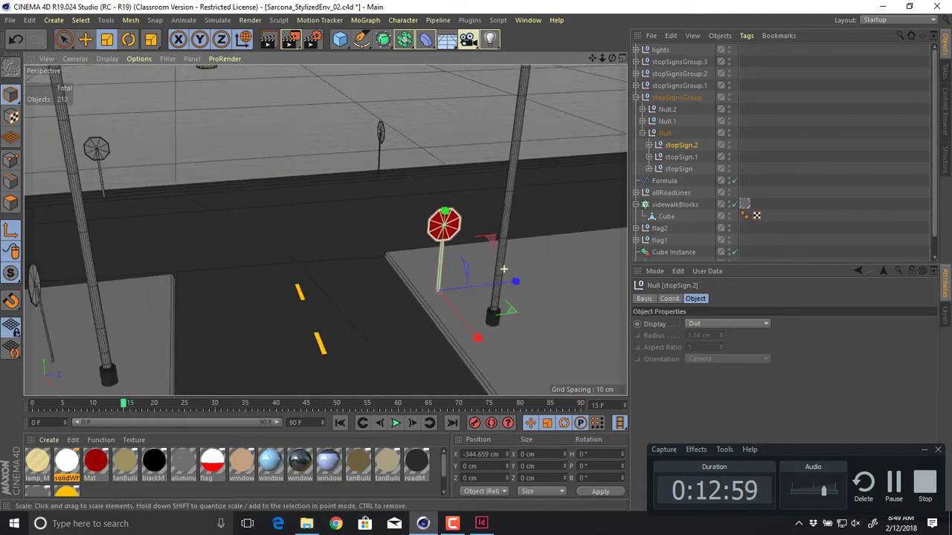
- Select stopSign.1 and examine its placement within the whole road grid from above
{"action": "left_click", "coordinate": [681, 157]}
{"action": "left_click", "coordinate": [648, 157]}
{"action": "left_click", "coordinate": [648, 157]}
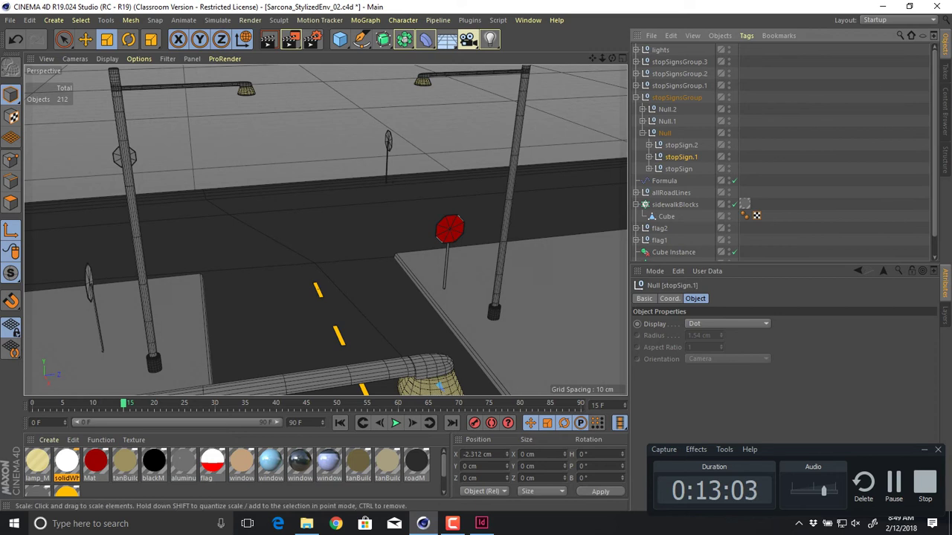
{"action": "scroll", "coordinate": [499, 244], "scroll_direction": "down", "scroll_amount": 8}
{"action": "middle_click_drag", "start_coordinate": [325, 230], "coordinate": [531, 339], "text": "alt"}
{"action": "middle_click_drag", "start_coordinate": [558, 304], "coordinate": [366, 223], "text": "alt"}
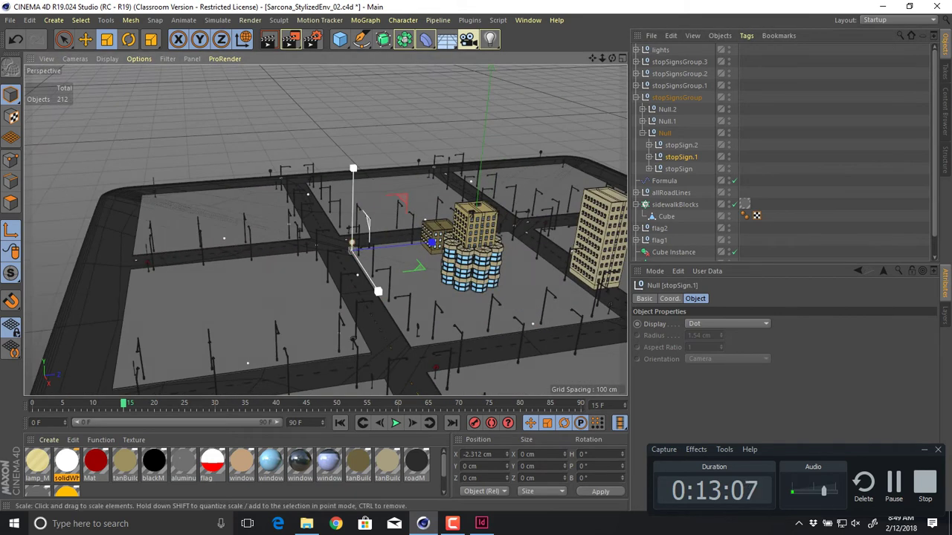
{"action": "mouse_move", "coordinate": [351, 251]}
{"action": "left_mouse_down", "text": "alt"}
{"action": "mouse_move", "coordinate": [438, 286]}
{"action": "mouse_move", "coordinate": [350, 248]}
{"action": "left_mouse_up", "text": "alt"}
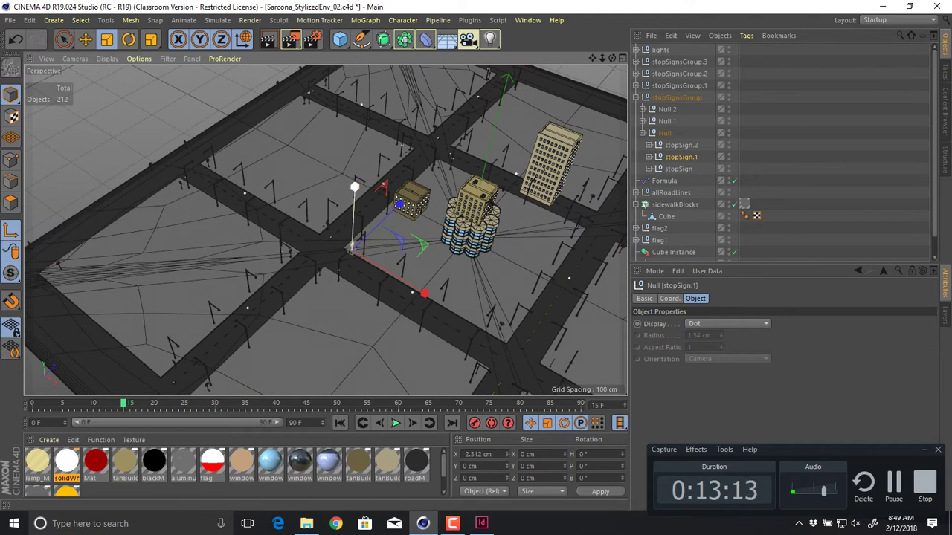
{"action": "middle_click_drag", "start_coordinate": [325, 228], "coordinate": [215, 169], "text": "alt"}
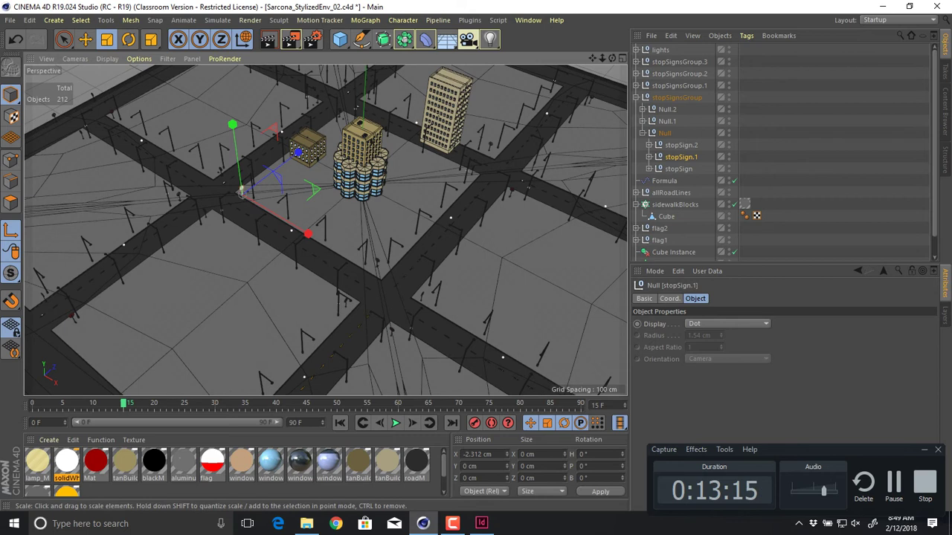
- Collapse and select the Null inside stopSignsGroup, and examine how its signs are spread along the street
{"action": "left_click", "coordinate": [642, 133]}
{"action": "left_click", "coordinate": [664, 133]}
{"action": "left_click_drag", "start_coordinate": [325, 228], "coordinate": [253, 204], "text": "alt"}
{"action": "right_click_drag", "start_coordinate": [419, 178], "coordinate": [360, 178], "text": "alt"}
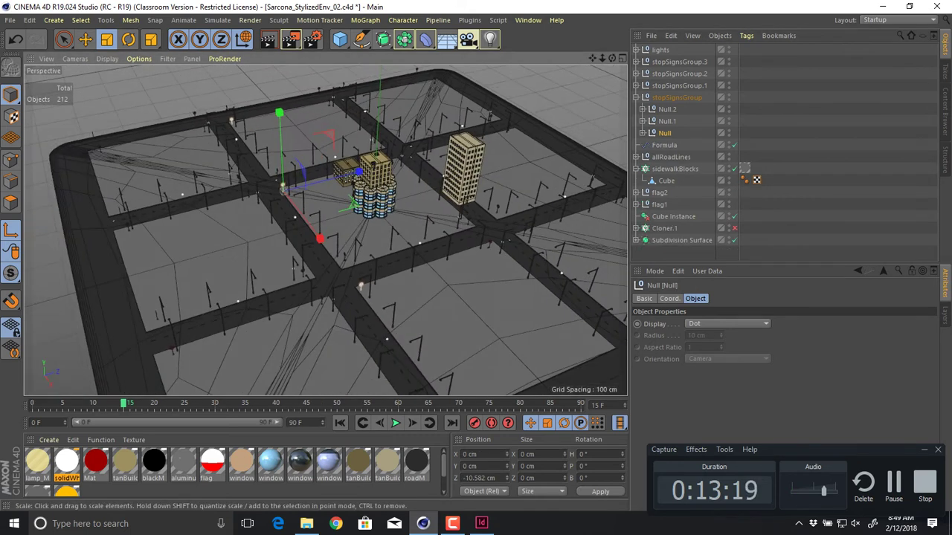
{"action": "left_click", "coordinate": [642, 132]}
{"action": "left_click", "coordinate": [642, 132]}
- Try moving the stop sign Null upward along Y, undo the move and reselect the Null
{"action": "key", "text": "e"}
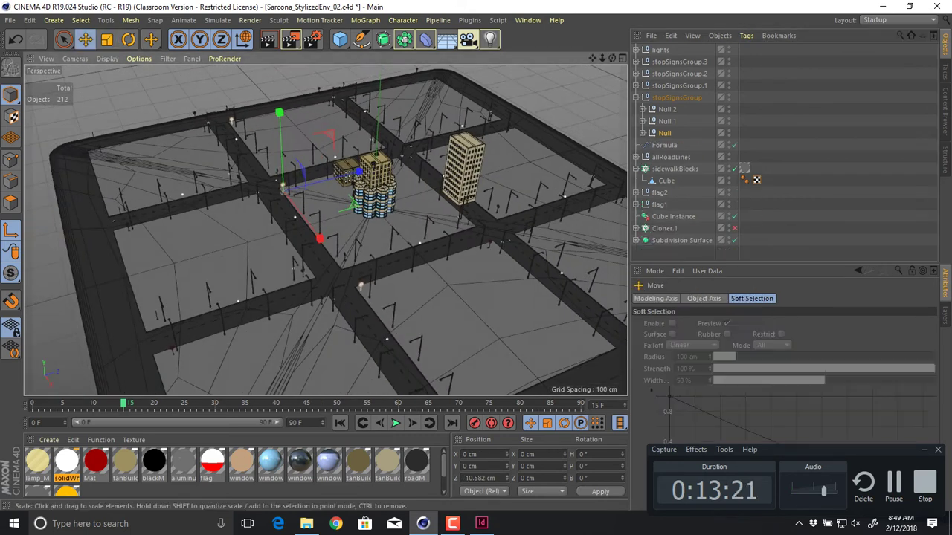
{"action": "left_click_drag", "start_coordinate": [279, 116], "coordinate": [277, 48]}
{"action": "key", "text": "ctrl+z"}
{"action": "left_click", "coordinate": [664, 132]}
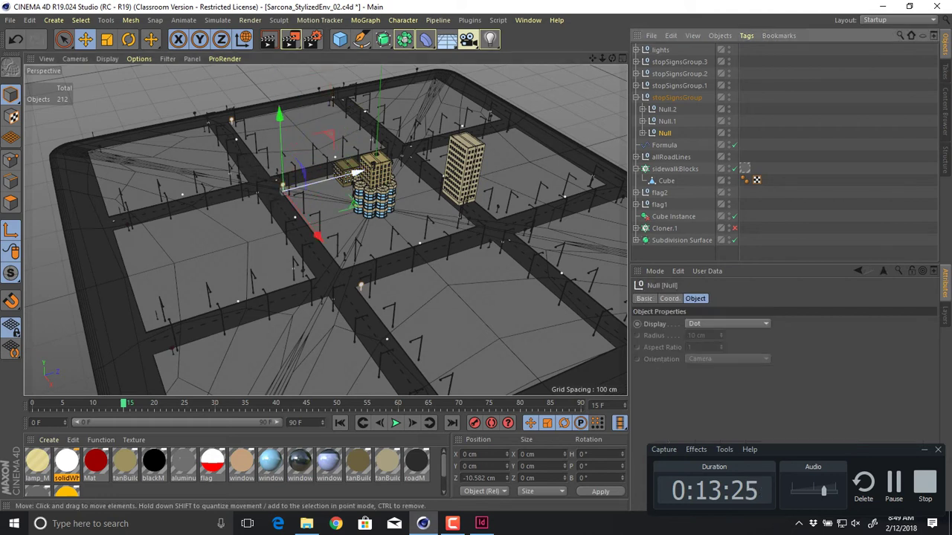
- Isolate the Null and its children with hierarchy solo, view its signs, and turn solo off
{"action": "left_click_drag", "start_coordinate": [11, 273], "coordinate": [78, 312]}
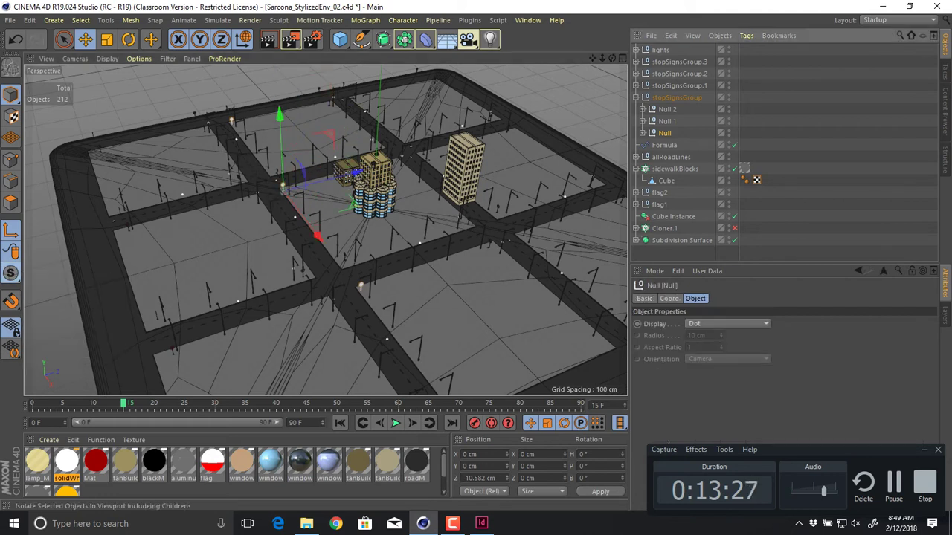
{"action": "left_click_drag", "start_coordinate": [283, 191], "coordinate": [195, 222], "text": "alt"}
{"action": "left_click_drag", "start_coordinate": [10, 273], "coordinate": [74, 287]}
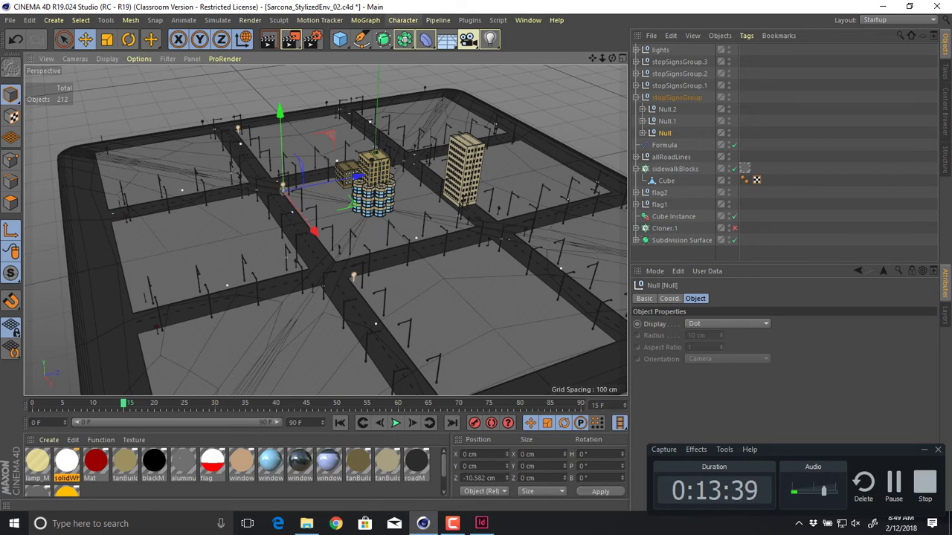
- Create an Instance of the stop sign Null and move it to about X -132 cm, Z 215 cm
{"action": "left_click", "coordinate": [383, 38]}
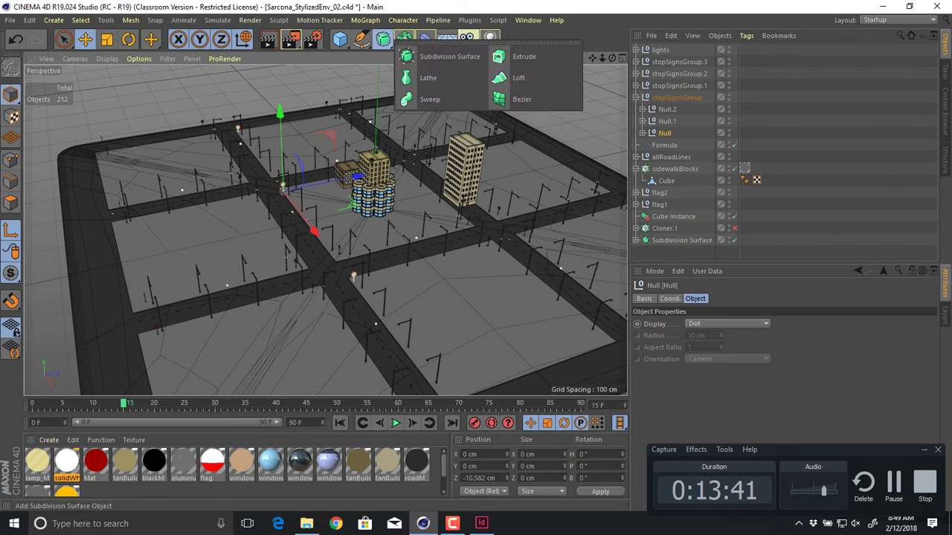
{"action": "left_click", "coordinate": [404, 39]}
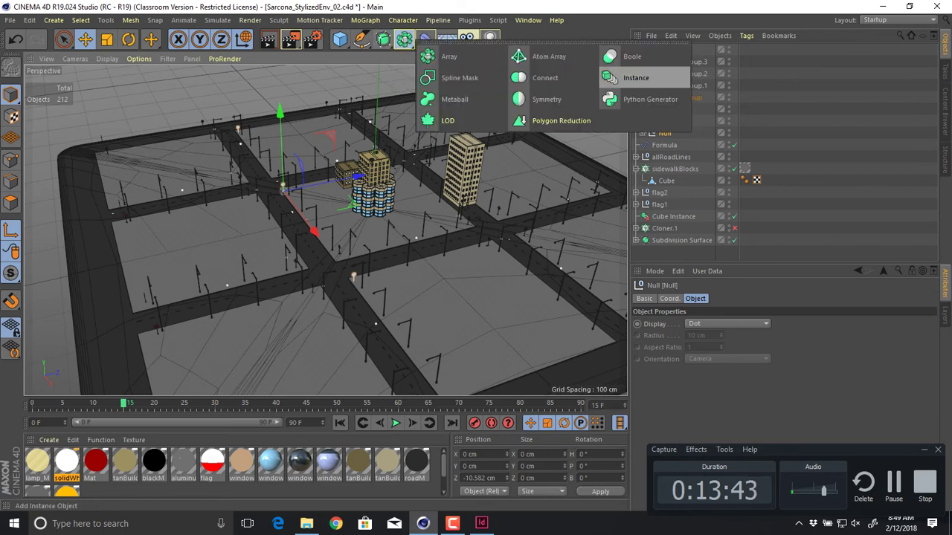
{"action": "left_click", "coordinate": [636, 77]}
{"action": "left_click_drag", "start_coordinate": [284, 189], "coordinate": [464, 155]}
{"action": "left_click_drag", "start_coordinate": [489, 240], "coordinate": [311, 203]}
- Rotate the Null instance to a heading of -90°
{"action": "key", "text": "r"}
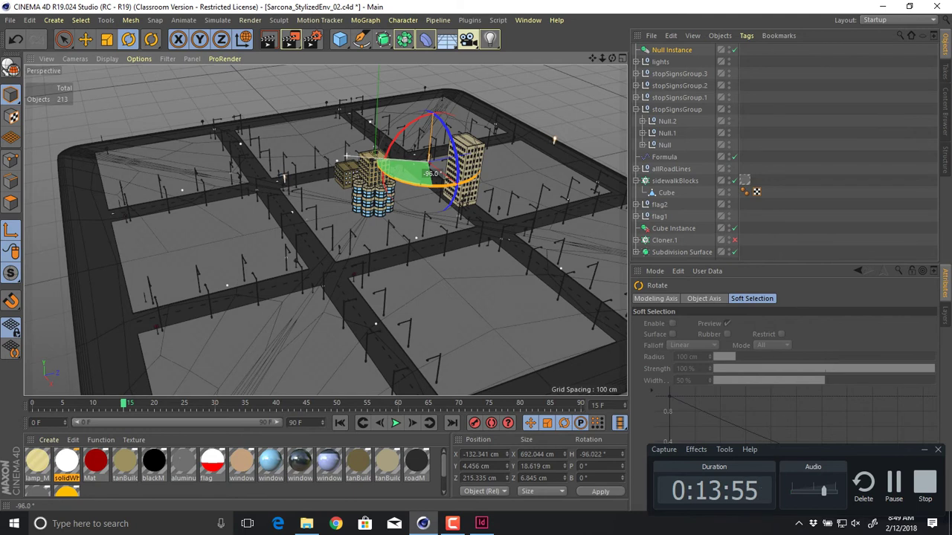
{"action": "left_click_drag", "start_coordinate": [283, 175], "coordinate": [290, 184]}
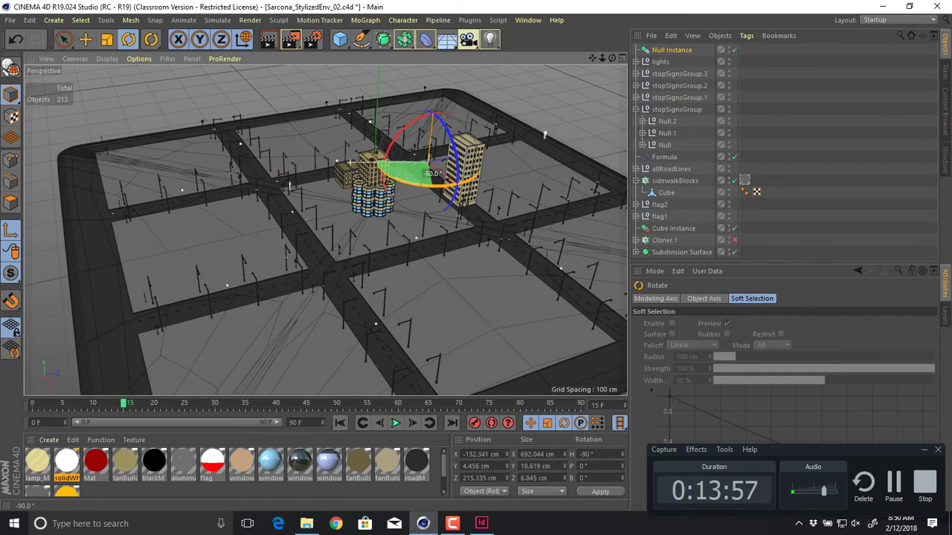
{"action": "left_click_drag", "start_coordinate": [346, 158], "coordinate": [342, 160]}
{"action": "key", "text": "w"}
{"action": "key", "text": "e"}
- Move the rotated Null instance to about X 220 cm, Z 136 cm, and delete it
{"action": "left_click_drag", "start_coordinate": [428, 161], "coordinate": [428, 193], "text": "alt"}
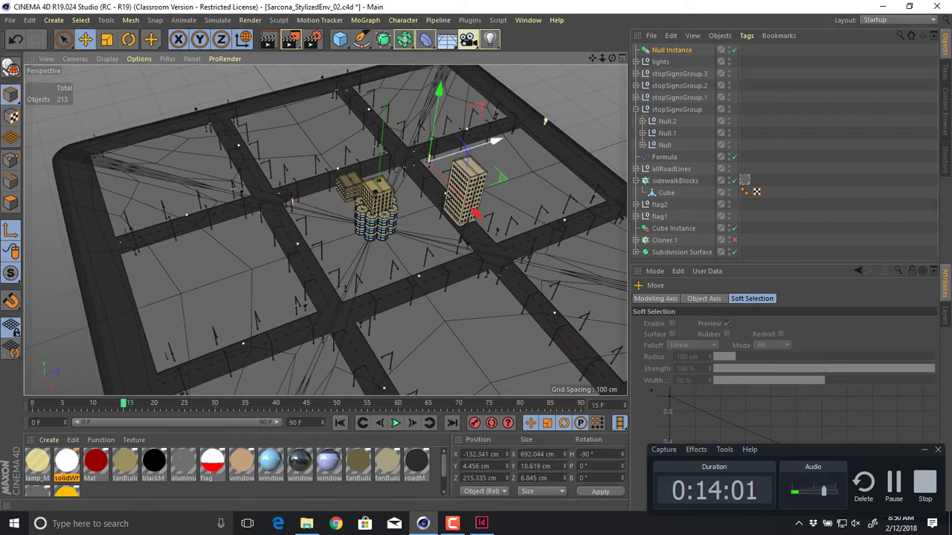
{"action": "left_click_drag", "start_coordinate": [499, 178], "coordinate": [473, 289]}
{"action": "left_click_drag", "start_coordinate": [543, 212], "coordinate": [607, 215]}
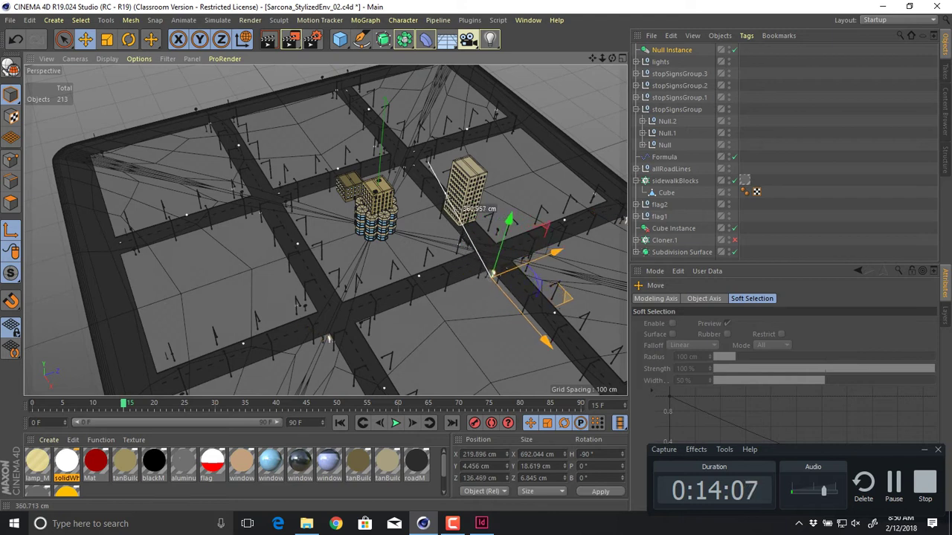
{"action": "key", "text": "Delete"}
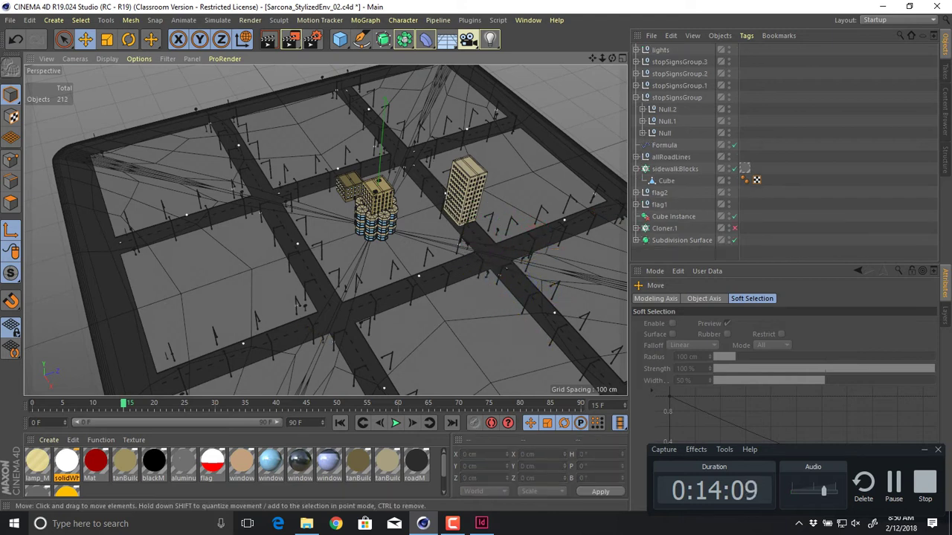
- Examine the octagonal face of a stop sign up close at an intersection
{"action": "scroll", "coordinate": [342, 218], "scroll_direction": "up", "scroll_amount": 10}
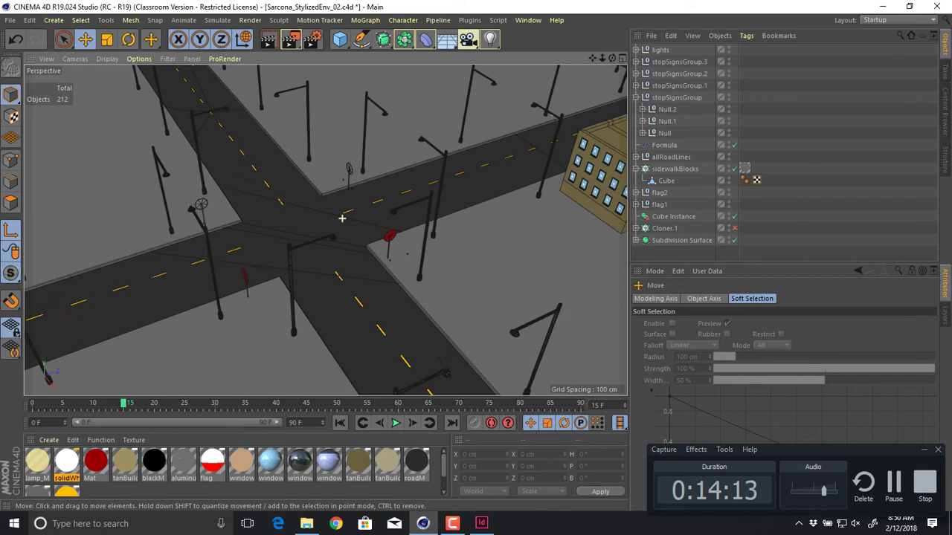
{"action": "scroll", "coordinate": [342, 218], "scroll_direction": "down", "scroll_amount": 1}
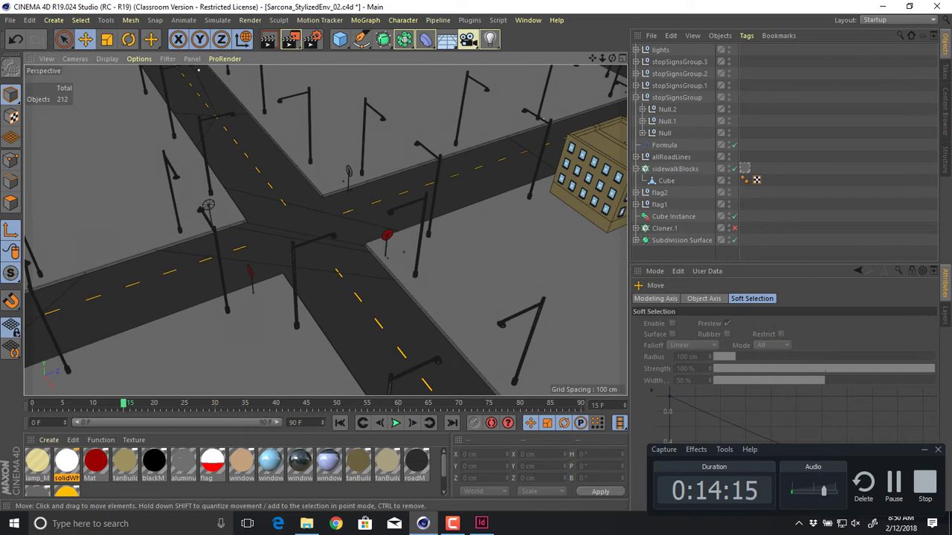
{"action": "scroll", "coordinate": [353, 258], "scroll_direction": "up", "scroll_amount": 10}
{"action": "middle_click_drag", "start_coordinate": [325, 230], "coordinate": [107, 352], "text": "alt"}
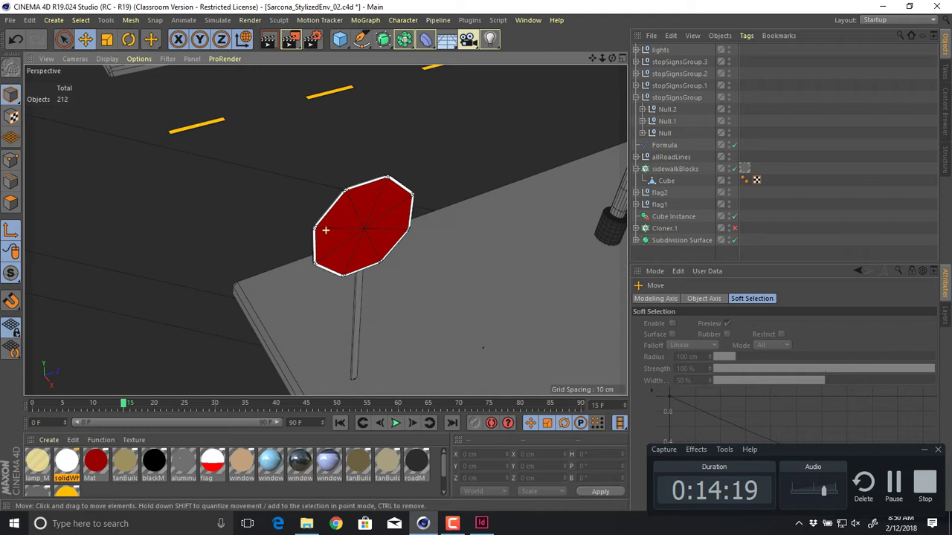
{"action": "scroll", "coordinate": [312, 305], "scroll_direction": "up", "scroll_amount": 5}
{"action": "scroll", "coordinate": [312, 305], "scroll_direction": "down", "scroll_amount": 8}
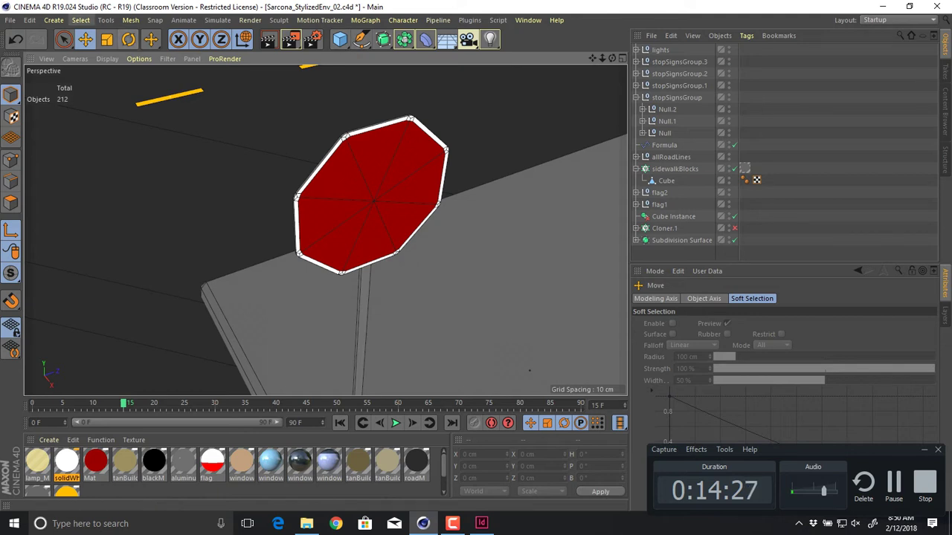
- Add a Disc object and move it to about X 103 cm, Y 52 cm beside the buildings
{"action": "left_click", "coordinate": [53, 20]}
{"action": "mouse_move", "coordinate": [56, 38]}
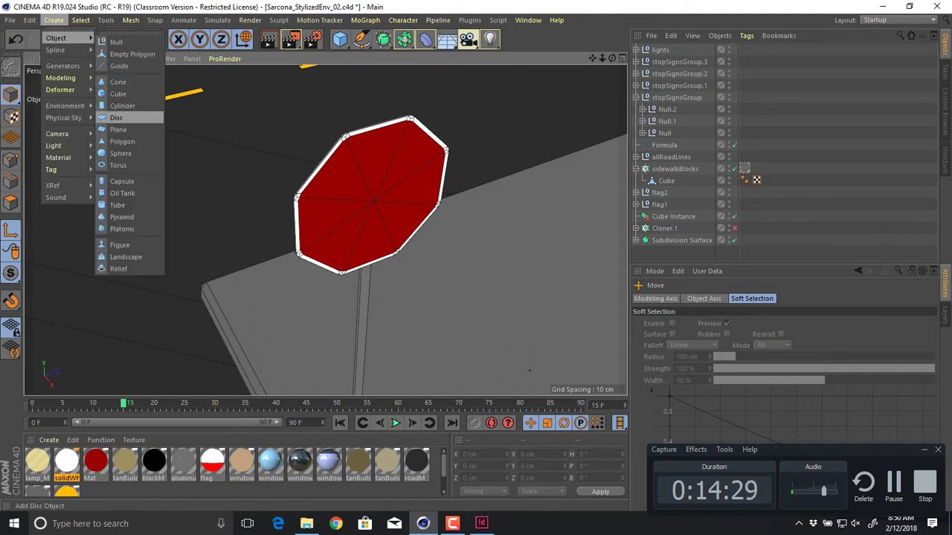
{"action": "left_click", "coordinate": [115, 118]}
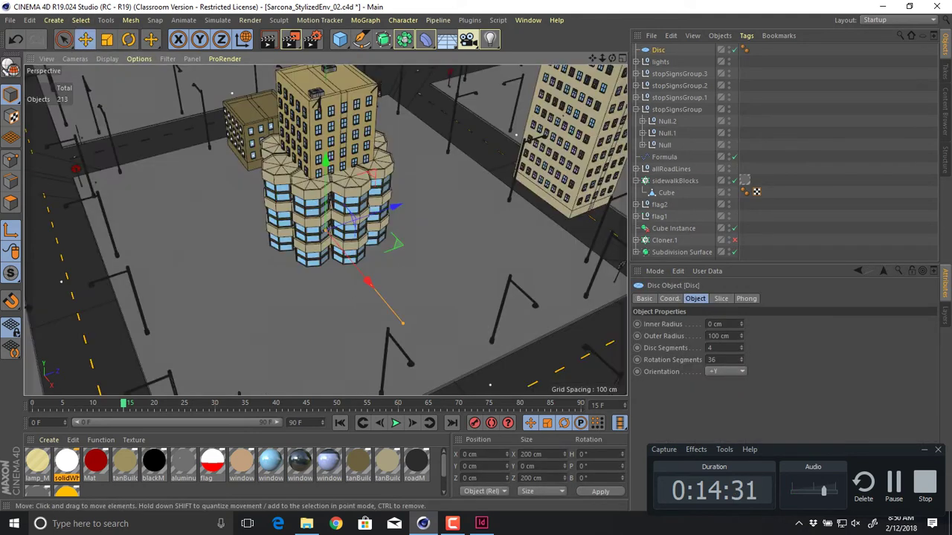
{"action": "left_click_drag", "start_coordinate": [368, 281], "coordinate": [452, 383]}
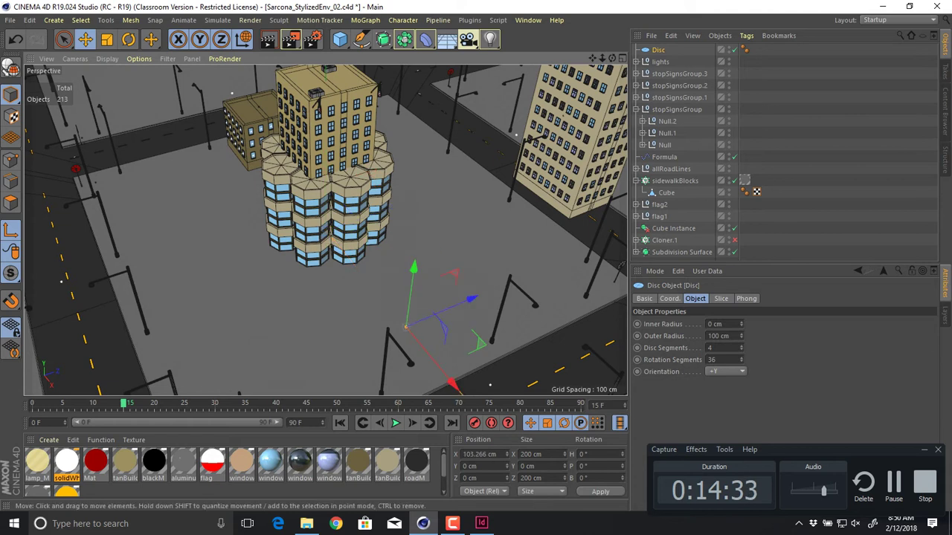
{"action": "left_click_drag", "start_coordinate": [414, 266], "coordinate": [422, 202]}
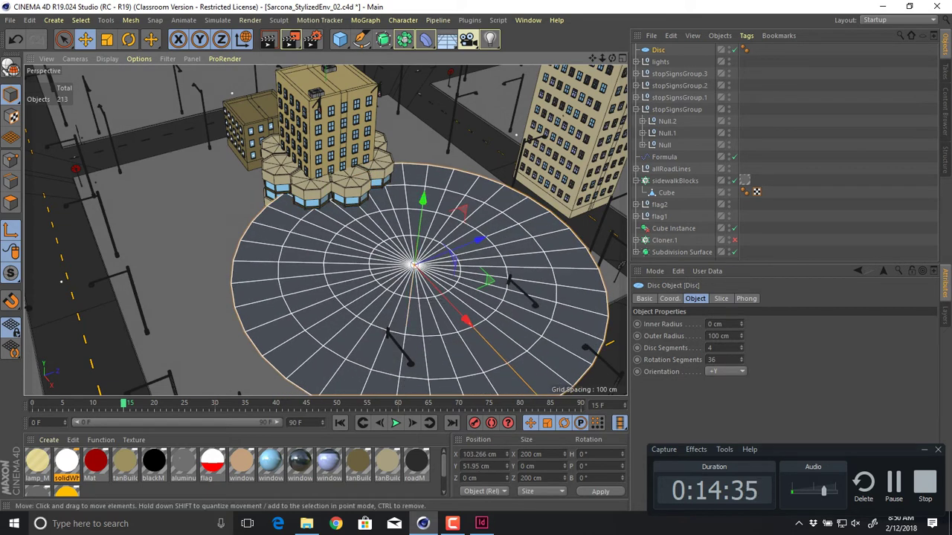
- Set the disc's rotation segments to 8 to form an octagon
{"action": "double_click", "coordinate": [711, 360]}
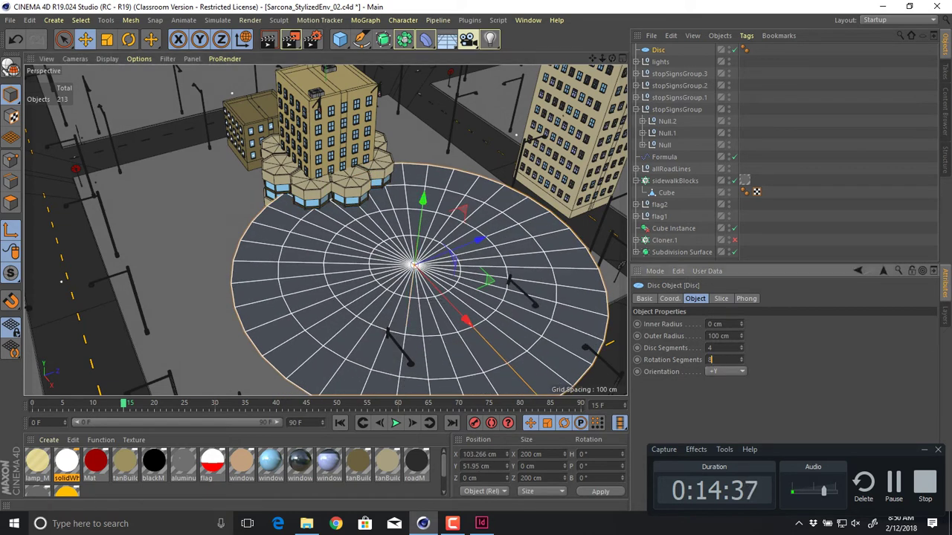
{"action": "type", "text": "8"}
{"action": "key", "text": "Return"}
{"action": "left_click_drag", "start_coordinate": [446, 298], "coordinate": [520, 324], "text": "alt"}
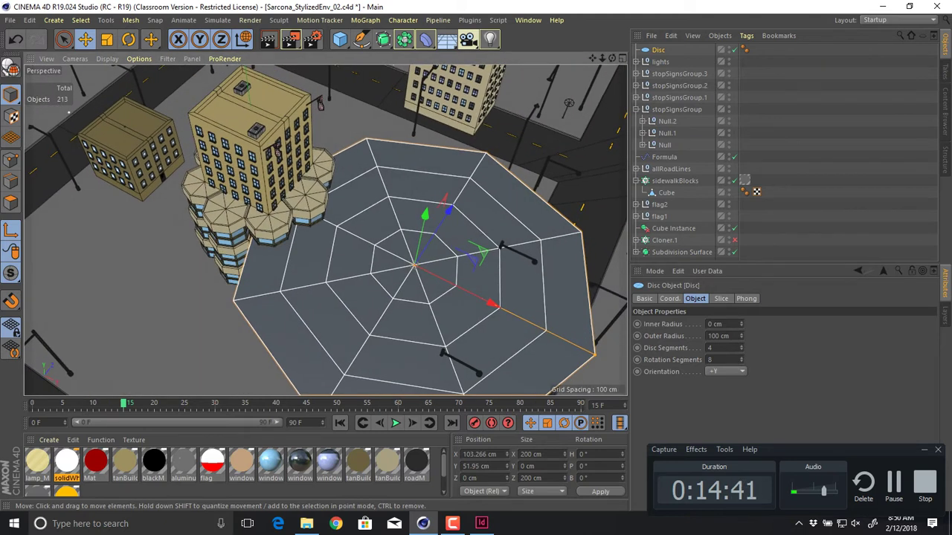
- Set the disc segments of the octagon to 1 and change them to 2 for comparison
{"action": "left_click", "coordinate": [710, 347]}
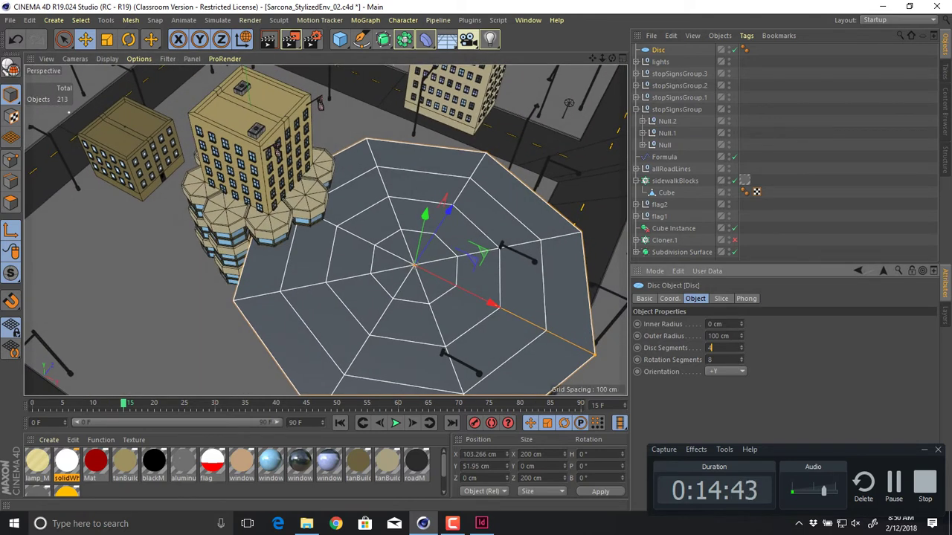
{"action": "type", "text": "1"}
{"action": "key", "text": "Tab"}
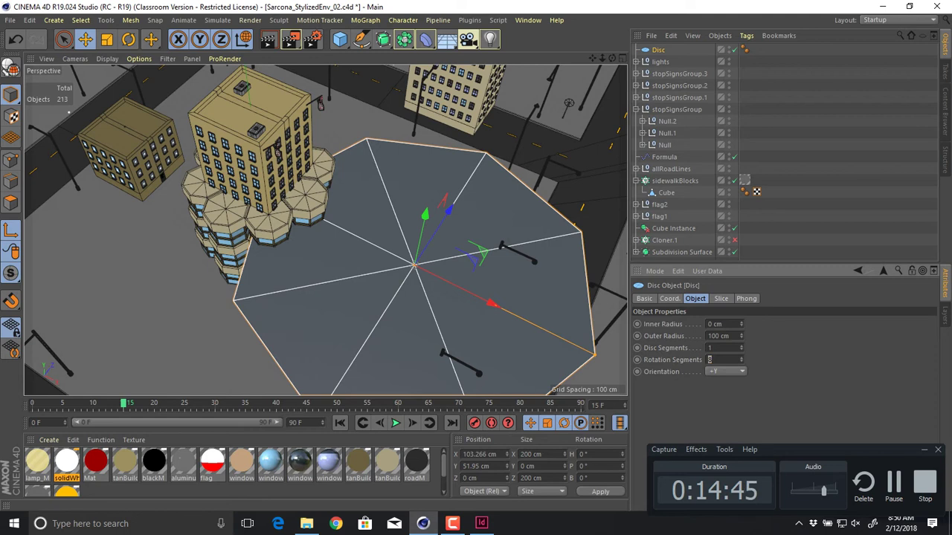
{"action": "type", "text": "2"}
{"action": "key", "text": "Tab"}
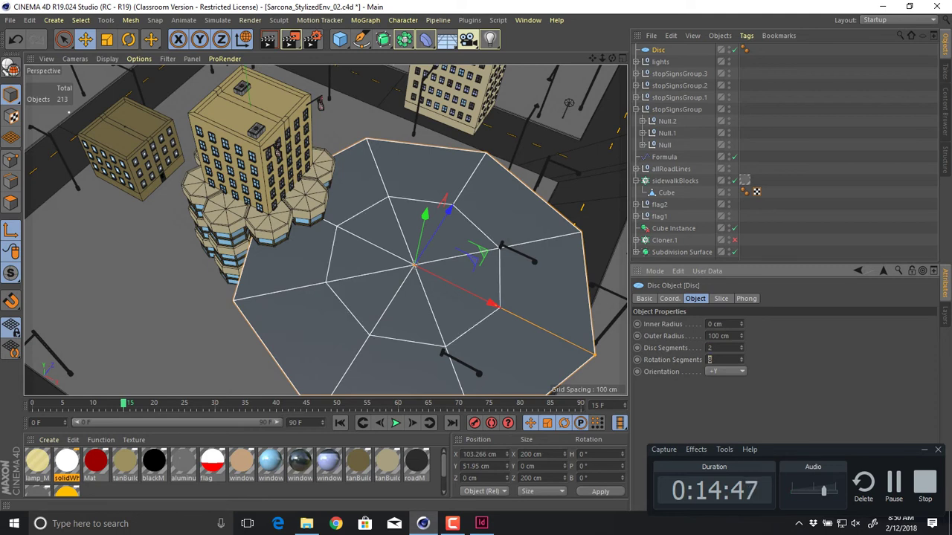
{"action": "middle_click_drag", "start_coordinate": [414, 265], "coordinate": [371, 209], "text": "alt"}
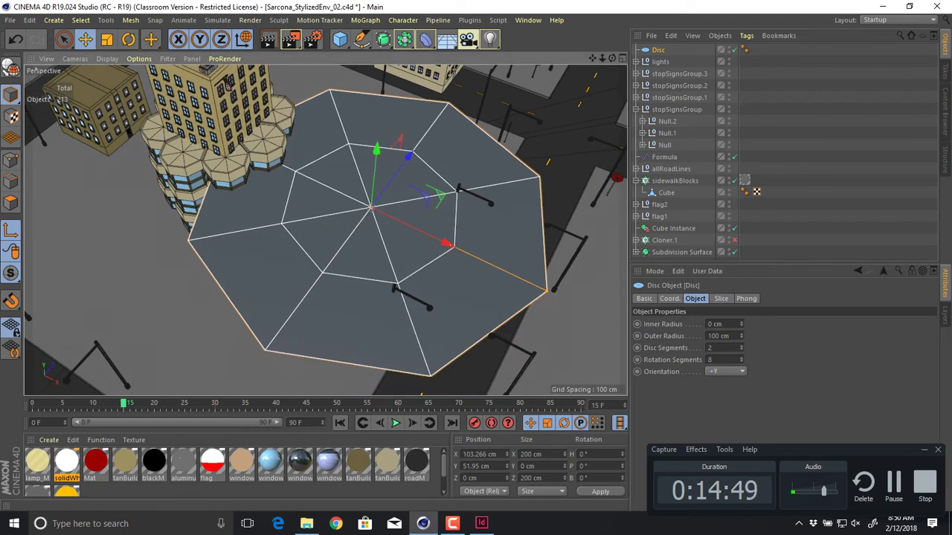
- Try the octagonal disc with 1 disc segment
{"action": "left_click", "coordinate": [711, 347]}
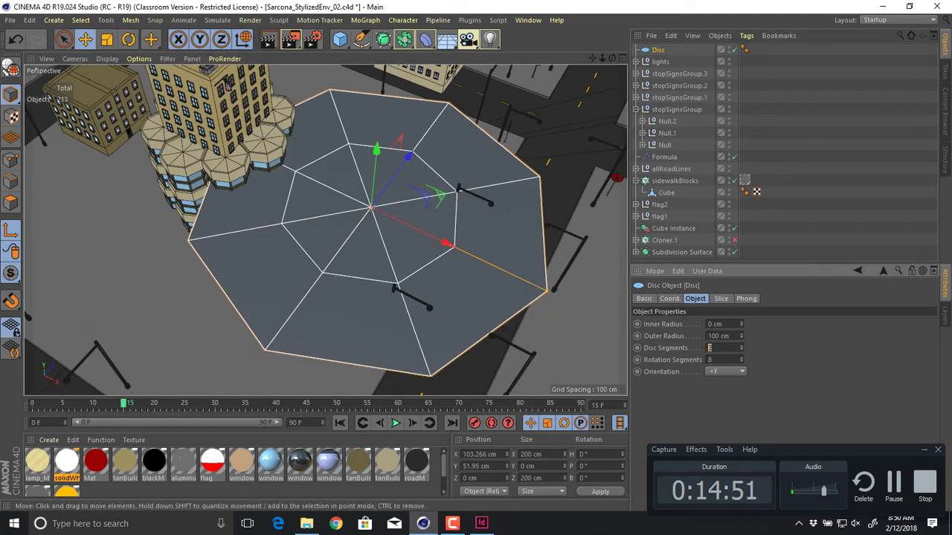
{"action": "type", "text": "1"}
{"action": "key", "text": "Return"}
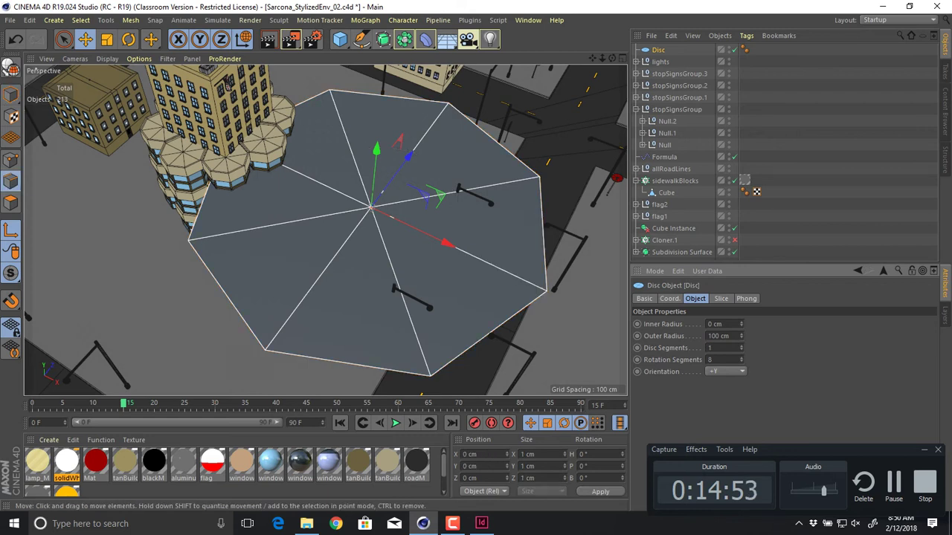
- Return the octagonal disc to 2 disc segments and make it an editable polygon object
{"action": "key", "text": "Return"}
{"action": "left_click_drag", "start_coordinate": [446, 312], "coordinate": [483, 312], "text": "alt"}
{"action": "key", "text": "c"}
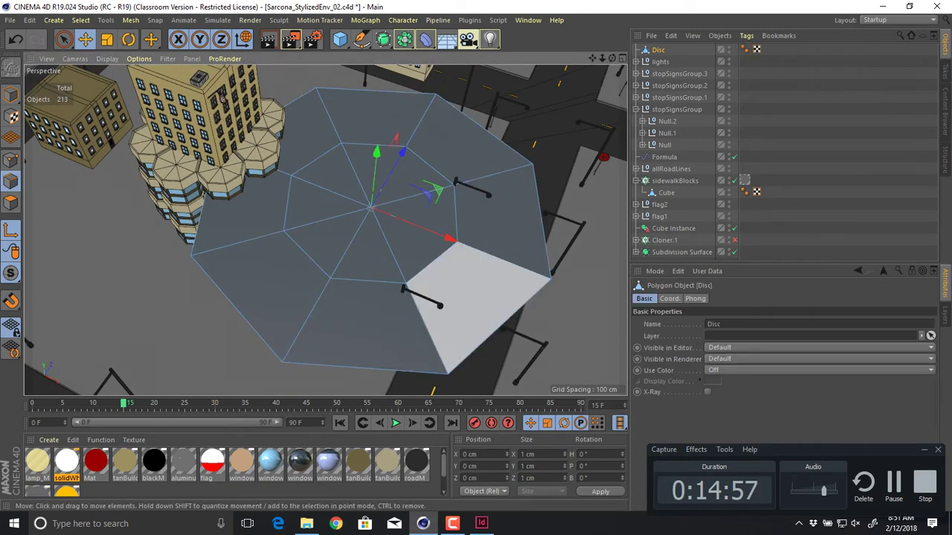
- Select the ring of inner edges on the octagonal disc and scale it outward slightly
{"action": "key", "text": "e"}
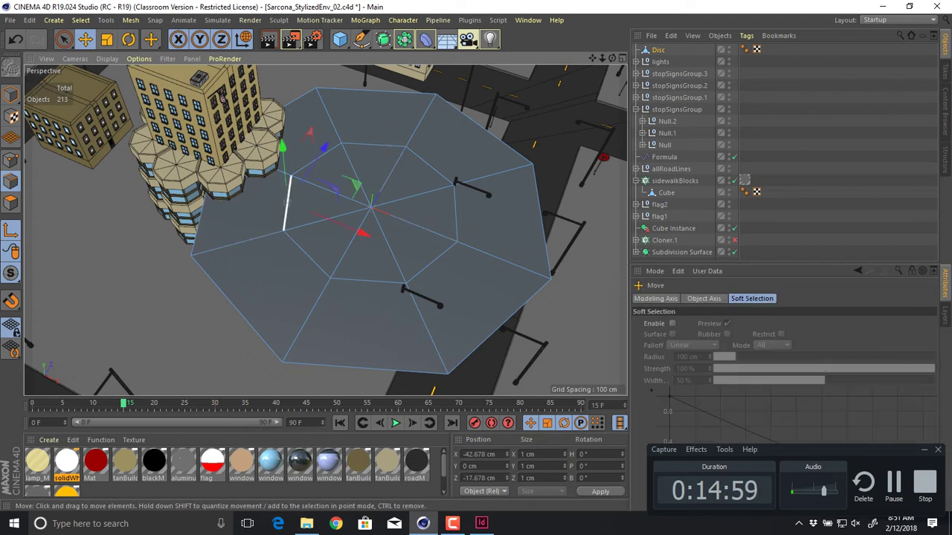
{"action": "left_click", "coordinate": [304, 199]}
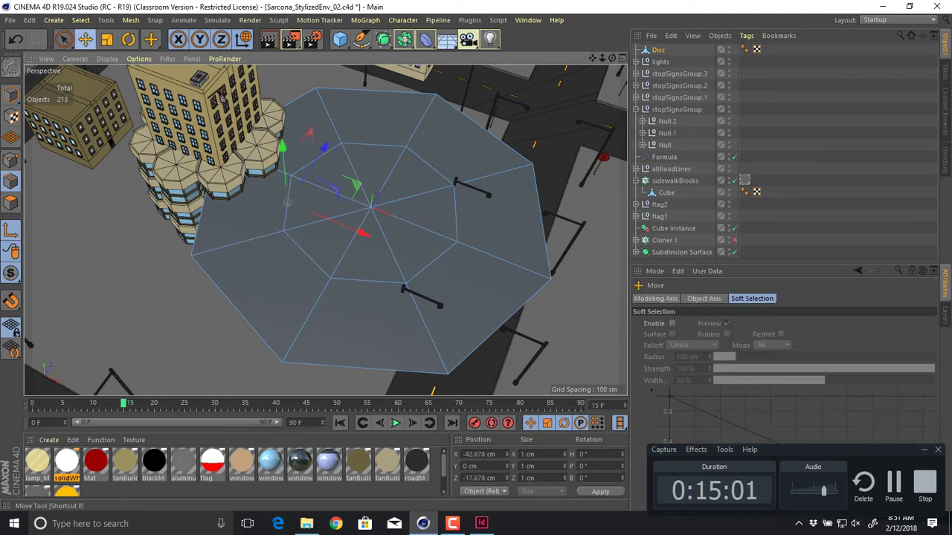
{"action": "left_click", "coordinate": [16, 39]}
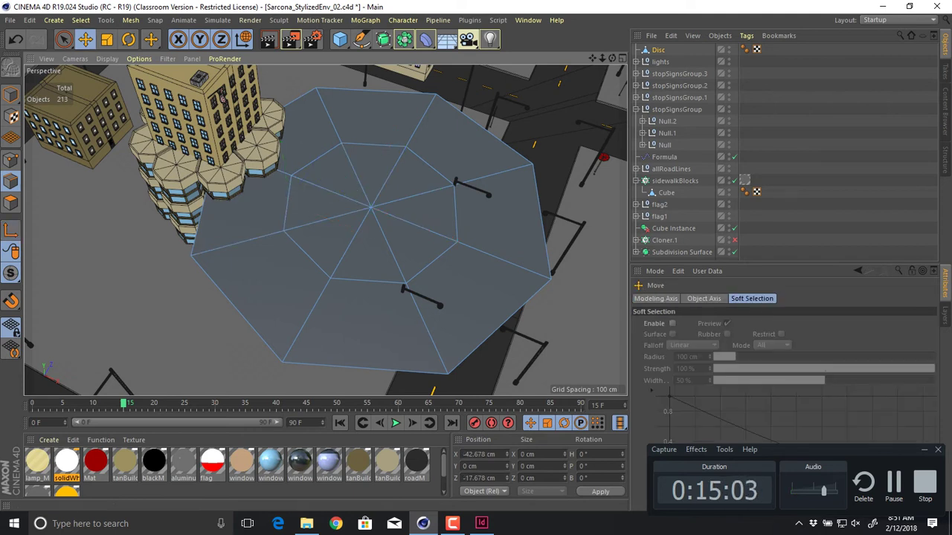
{"action": "double_click", "coordinate": [316, 159]}
{"action": "key", "text": "t"}
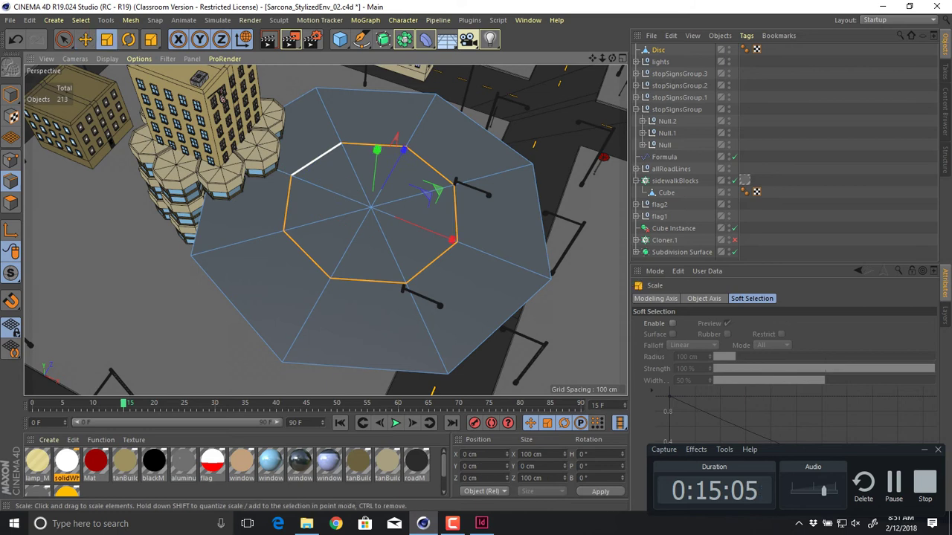
{"action": "left_click_drag", "start_coordinate": [429, 192], "coordinate": [447, 188]}
- Delete the octagonal demonstration disc as a whole object
{"action": "left_click_drag", "start_coordinate": [246, 209], "coordinate": [212, 213], "text": "alt"}
{"action": "key", "text": "e"}
{"action": "left_click", "coordinate": [10, 94]}
{"action": "key", "text": "Delete"}
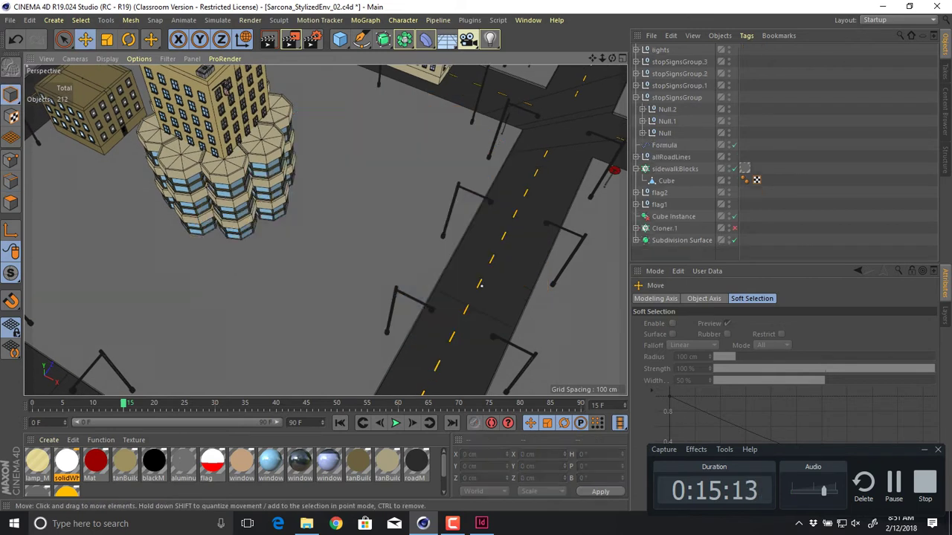
- Examine a finished stop sign in the street from the side, including its post and the thickness of its plate
{"action": "left_click", "coordinate": [610, 178]}
{"action": "key", "text": "f"}
{"action": "key", "text": "s"}
{"action": "left_click_drag", "start_coordinate": [298, 358], "coordinate": [498, 372], "text": "alt"}
{"action": "mouse_move", "coordinate": [325, 230]}
{"action": "left_mouse_down", "text": "alt"}
{"action": "mouse_move", "coordinate": [264, 335]}
{"action": "mouse_move", "coordinate": [325, 229]}
{"action": "left_mouse_up", "text": "alt"}
{"action": "middle_click_drag", "start_coordinate": [325, 230], "coordinate": [301, 329], "text": "alt"}
{"action": "left_click_drag", "start_coordinate": [325, 230], "coordinate": [304, 272], "text": "alt"}
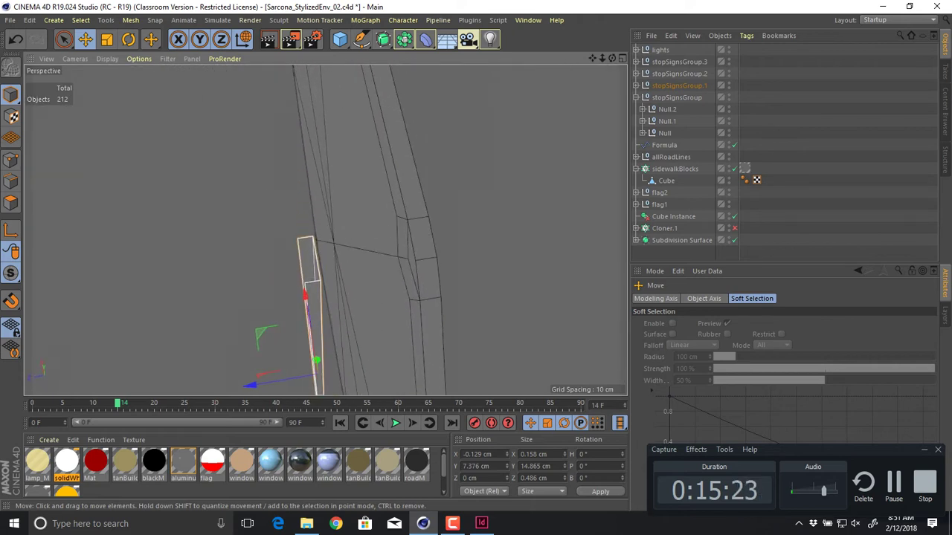
{"action": "left_click_drag", "start_coordinate": [294, 313], "coordinate": [323, 295], "text": "alt"}
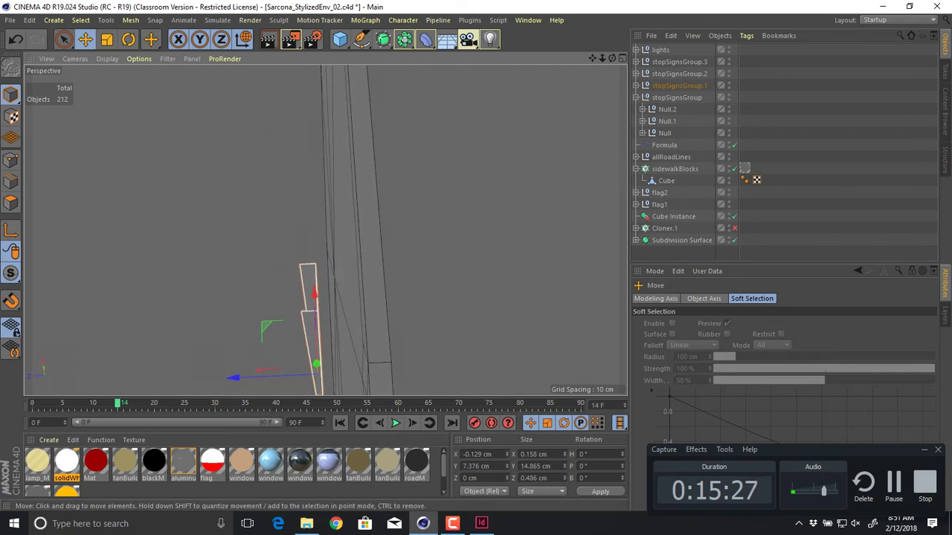
{"action": "left_click_drag", "start_coordinate": [323, 294], "coordinate": [256, 219], "text": "alt"}
- Select the instanced street lights and examine how they line the roads across the city
{"action": "right_click_drag", "start_coordinate": [521, 236], "coordinate": [413, 236], "text": "alt"}
{"action": "left_click_drag", "start_coordinate": [414, 237], "coordinate": [342, 232], "text": "alt"}
{"action": "left_click", "coordinate": [450, 236]}
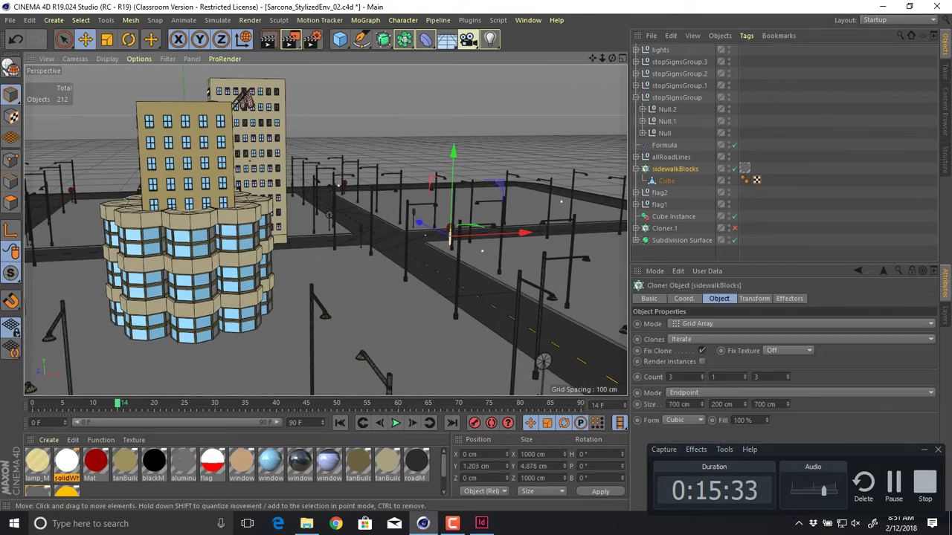
{"action": "left_click", "coordinate": [470, 223]}
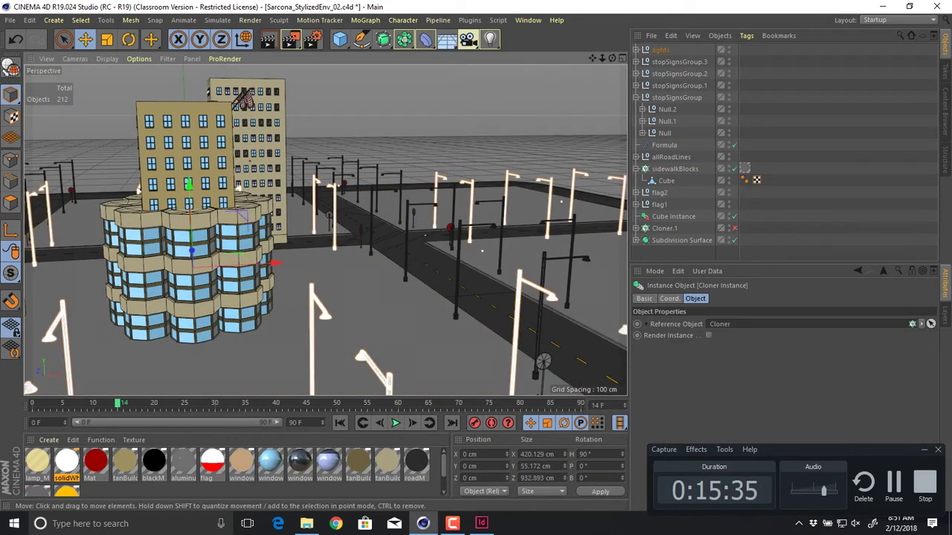
{"action": "left_click_drag", "start_coordinate": [329, 216], "coordinate": [394, 275], "text": "alt"}
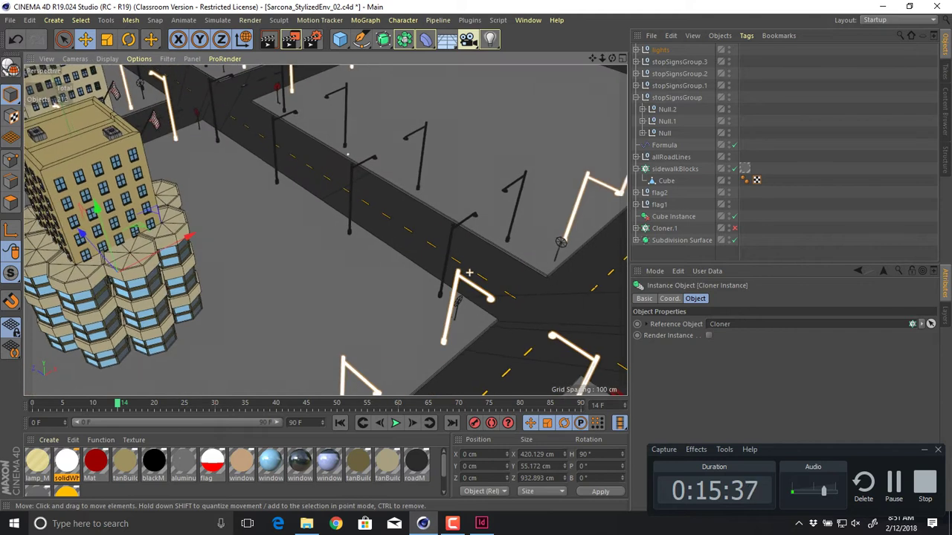
{"action": "right_click_drag", "start_coordinate": [469, 273], "coordinate": [357, 273], "text": "alt"}
{"action": "left_click_drag", "start_coordinate": [327, 273], "coordinate": [361, 226], "text": "alt"}
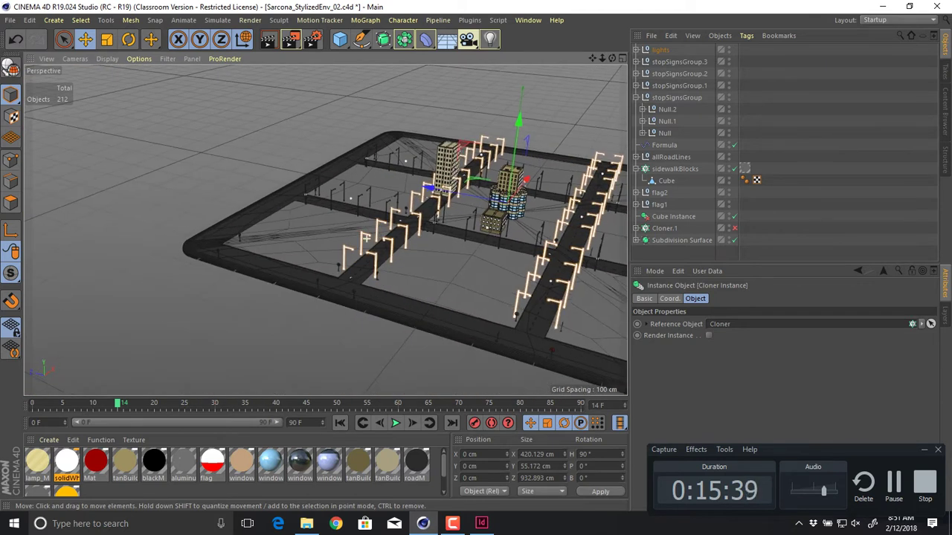
{"action": "right_click_drag", "start_coordinate": [304, 238], "coordinate": [366, 237], "text": "alt"}
{"action": "scroll", "coordinate": [366, 238], "scroll_direction": "up", "scroll_amount": 8}
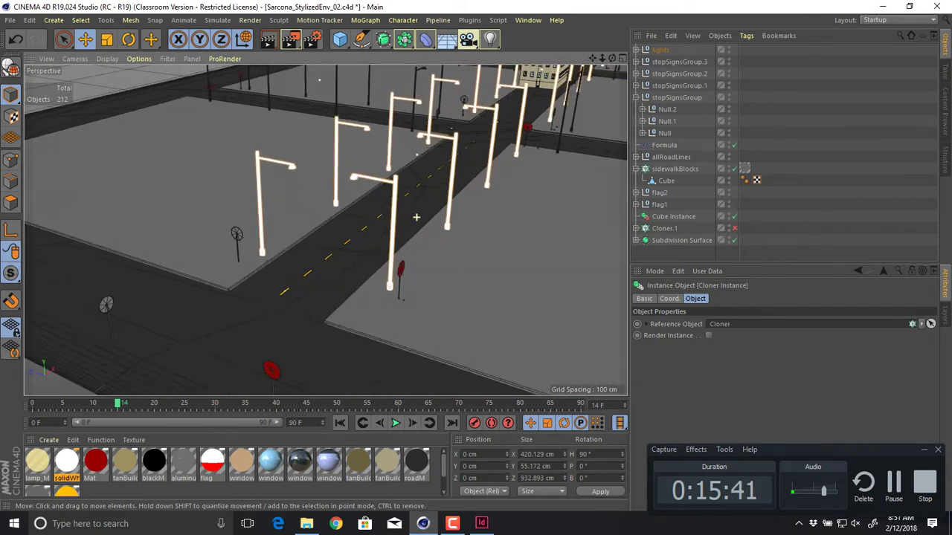
{"action": "scroll", "coordinate": [417, 217], "scroll_direction": "up", "scroll_amount": 8}
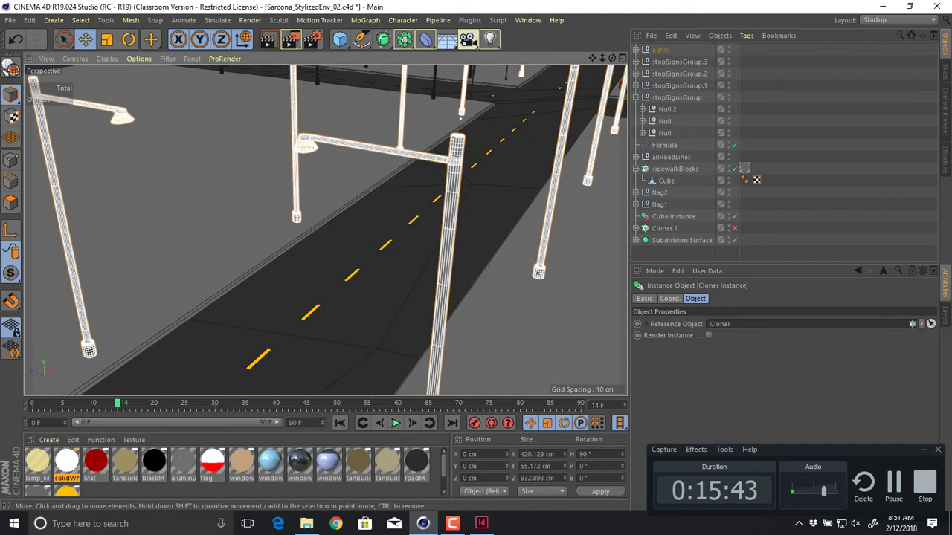
- Expand the lights group through its nested cloners and select the source Cube under Subdivision Surface.1
{"action": "left_click", "coordinate": [635, 50]}
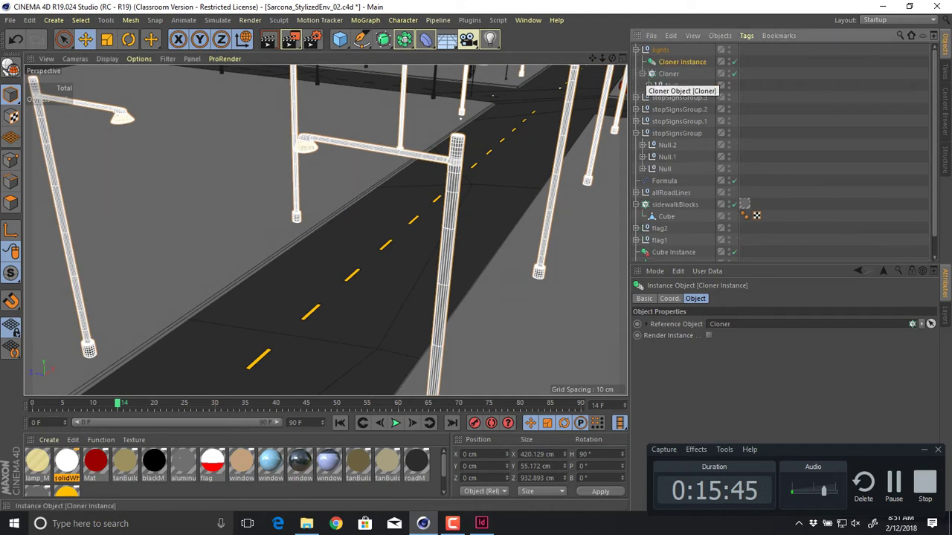
{"action": "left_click", "coordinate": [648, 85]}
{"action": "left_click", "coordinate": [655, 109]}
{"action": "left_click", "coordinate": [693, 133]}
{"action": "key", "text": "o"}
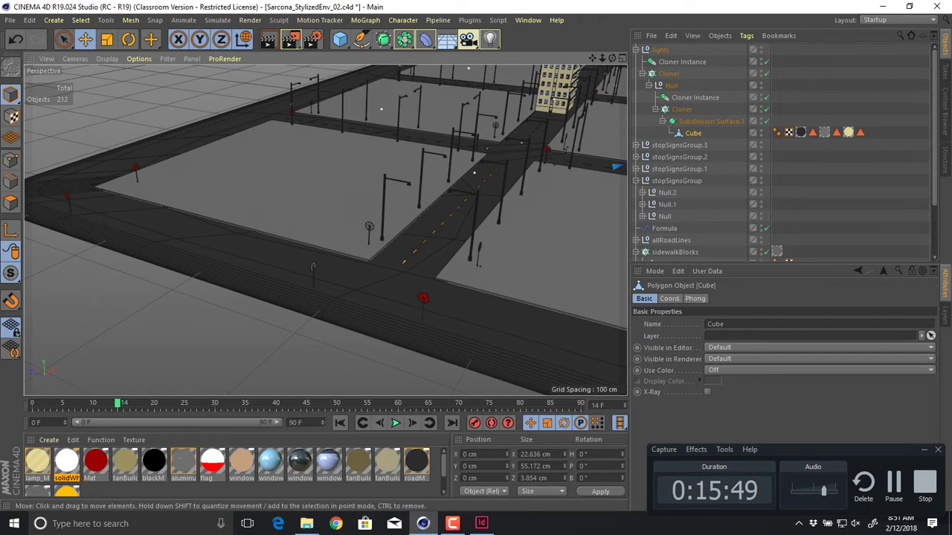
- Examine the street light's base, pole, arm and lamp head wireframe at close range
{"action": "left_click_drag", "start_coordinate": [340, 227], "coordinate": [309, 275], "text": "alt"}
{"action": "right_click_drag", "start_coordinate": [340, 227], "coordinate": [432, 227], "text": "alt"}
{"action": "middle_click_drag", "start_coordinate": [326, 230], "coordinate": [319, 152], "text": "alt"}
{"action": "scroll", "coordinate": [334, 212], "scroll_direction": "up", "scroll_amount": 6}
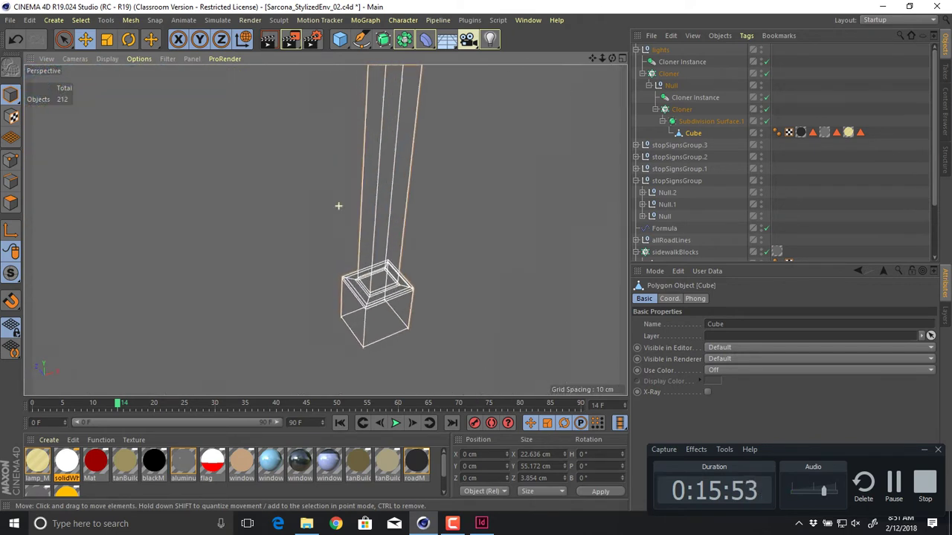
{"action": "scroll", "coordinate": [335, 212], "scroll_direction": "up", "scroll_amount": 8}
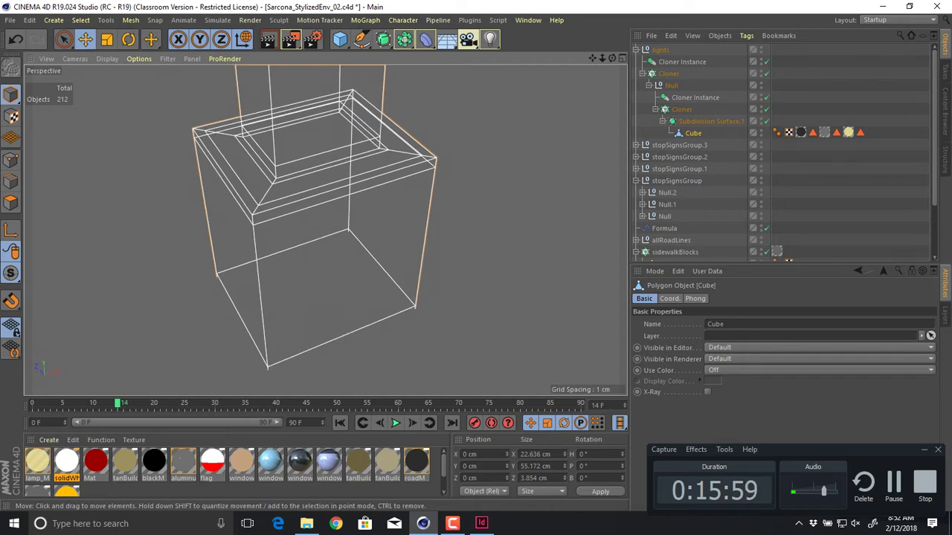
{"action": "scroll", "coordinate": [335, 212], "scroll_direction": "down", "scroll_amount": 8}
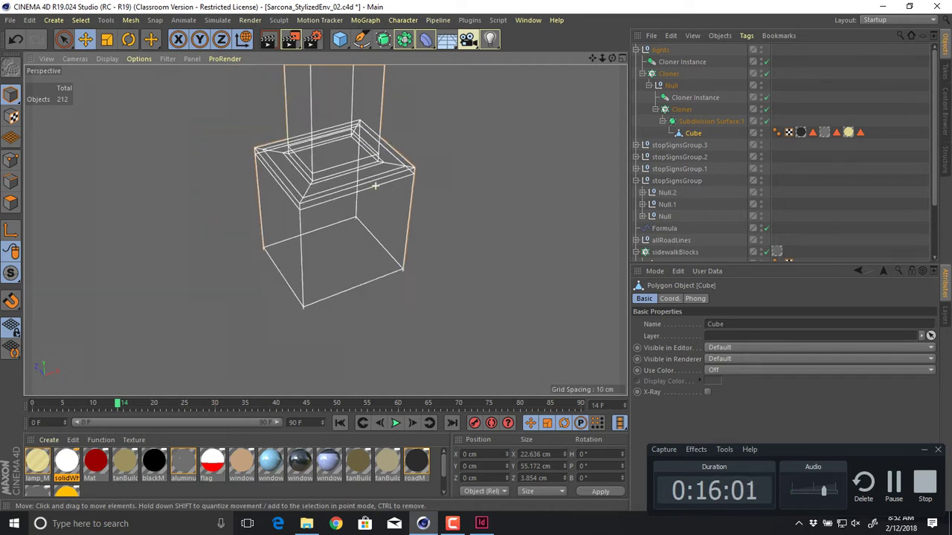
{"action": "middle_click_drag", "start_coordinate": [382, 264], "coordinate": [386, 304], "text": "alt"}
{"action": "scroll", "coordinate": [387, 304], "scroll_direction": "down", "scroll_amount": 8}
{"action": "middle_click_drag", "start_coordinate": [354, 158], "coordinate": [326, 231], "text": "alt"}
{"action": "left_click_drag", "start_coordinate": [325, 230], "coordinate": [349, 224], "text": "alt"}
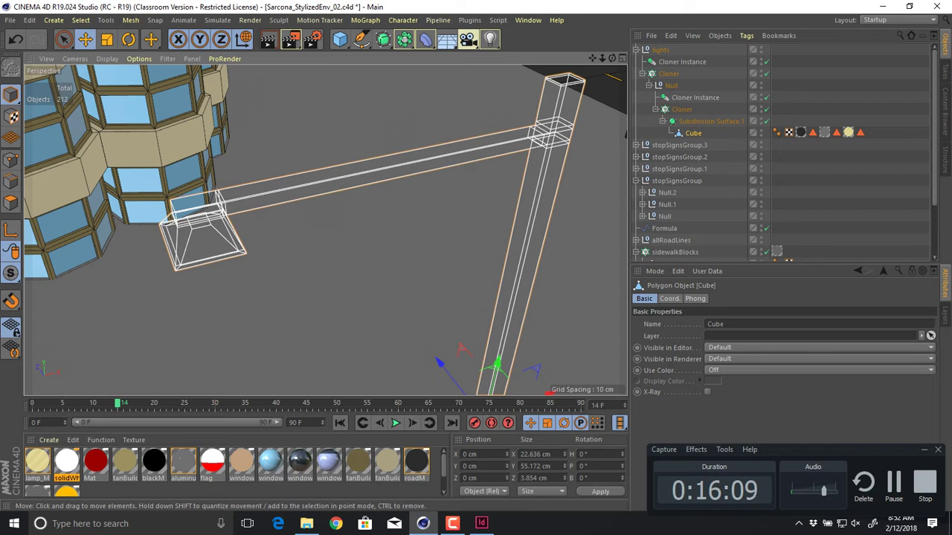
- Add a cube and move it along X to about -969 cm, clear of the city
{"action": "left_click", "coordinate": [340, 39]}
{"action": "scroll", "coordinate": [487, 253], "scroll_direction": "down", "scroll_amount": 4}
{"action": "scroll", "coordinate": [487, 253], "scroll_direction": "down", "scroll_amount": 10}
{"action": "left_click_drag", "start_coordinate": [491, 221], "coordinate": [204, 293]}
{"action": "middle_click_drag", "start_coordinate": [204, 293], "coordinate": [350, 240], "text": "alt"}
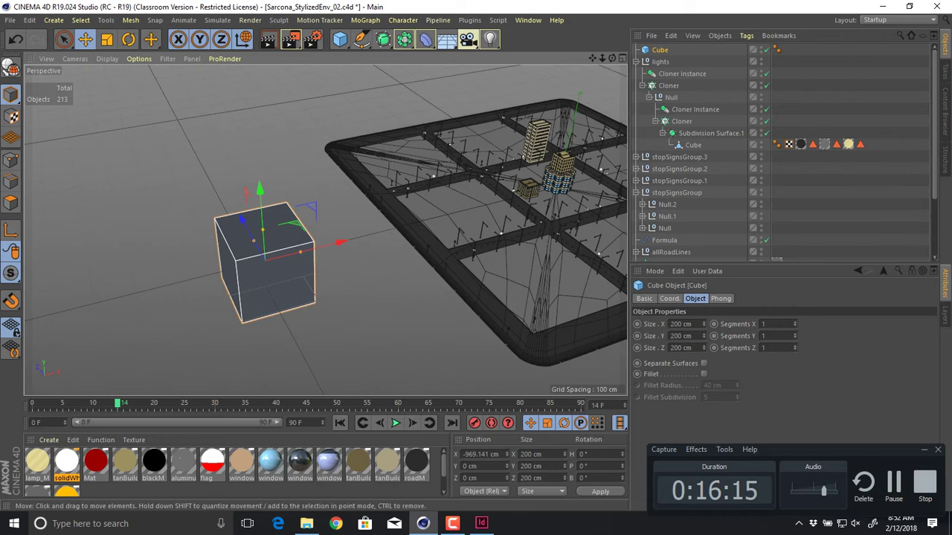
- Scale the new cube down uniformly to about 39.3 cm
{"action": "key", "text": "t"}
{"action": "left_click_drag", "start_coordinate": [416, 245], "coordinate": [302, 237]}
{"action": "key", "text": "o"}
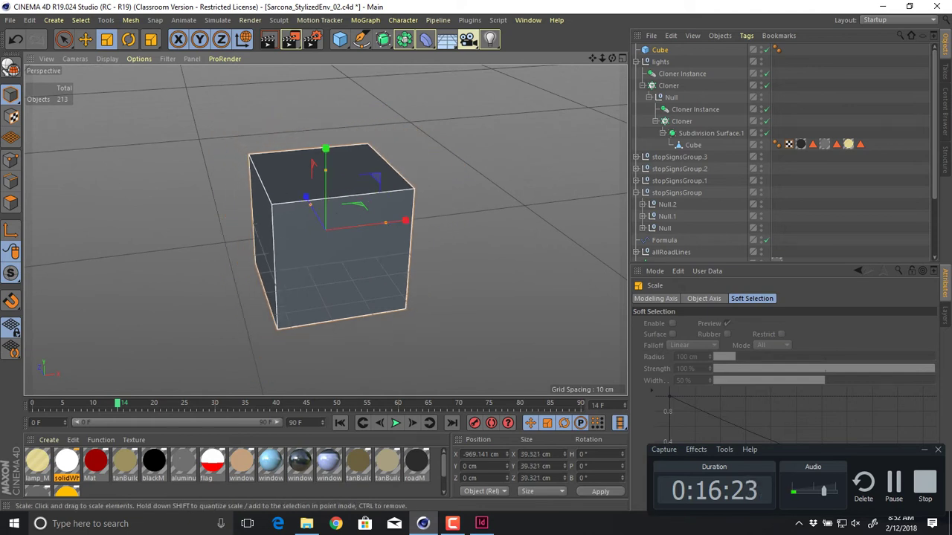
- Stretch the cube's height to about 52.2 cm and make it an editable polygon object
{"action": "left_click_drag", "start_coordinate": [326, 170], "coordinate": [326, 149]}
{"action": "mouse_move", "coordinate": [326, 230]}
{"action": "left_mouse_down", "text": "alt"}
{"action": "mouse_move", "coordinate": [435, 199]}
{"action": "mouse_move", "coordinate": [334, 227]}
{"action": "left_mouse_up", "text": "alt"}
{"action": "key", "text": "c"}
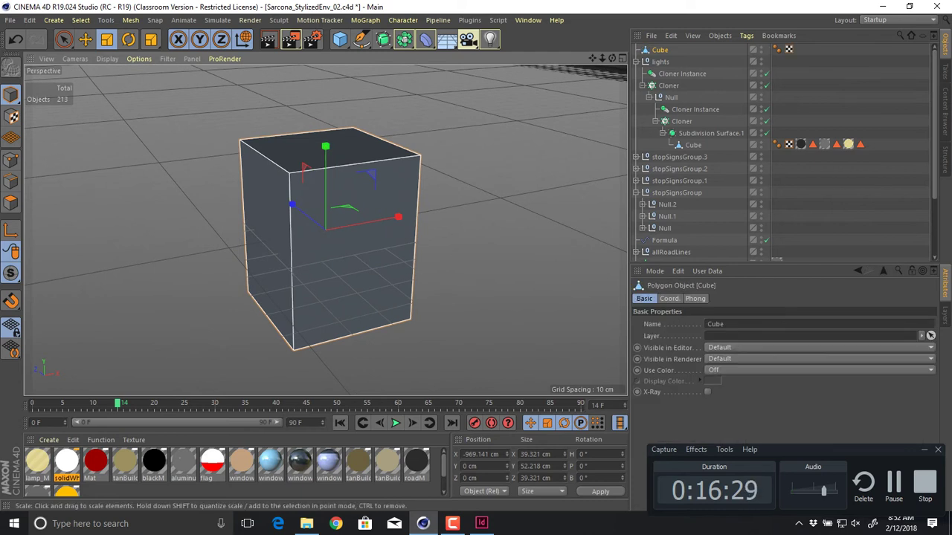
- Inset the cube's top face to about 15.9 cm square with Extrude Inner and extrude it up about 226.3 cm as a pole
{"action": "left_click", "coordinate": [11, 202]}
{"action": "left_click", "coordinate": [363, 155]}
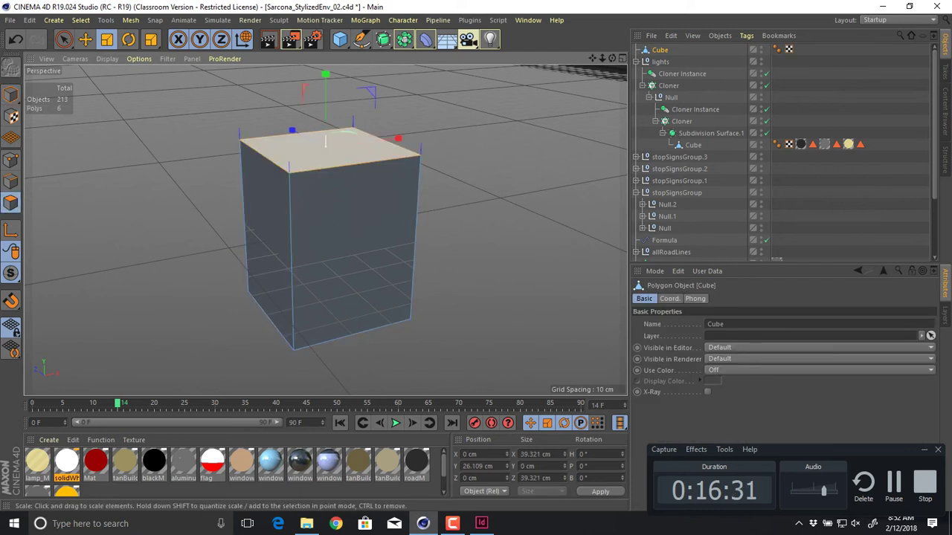
{"action": "scroll", "coordinate": [363, 155], "scroll_direction": "down", "scroll_amount": 3}
{"action": "middle_click_drag", "start_coordinate": [362, 155], "coordinate": [338, 207], "text": "alt"}
{"action": "key", "text": "i"}
{"action": "mouse_move", "coordinate": [338, 208]}
{"action": "left_mouse_down"}
{"action": "mouse_move", "coordinate": [319, 207]}
{"action": "mouse_move", "coordinate": [322, 200]}
{"action": "left_mouse_up"}
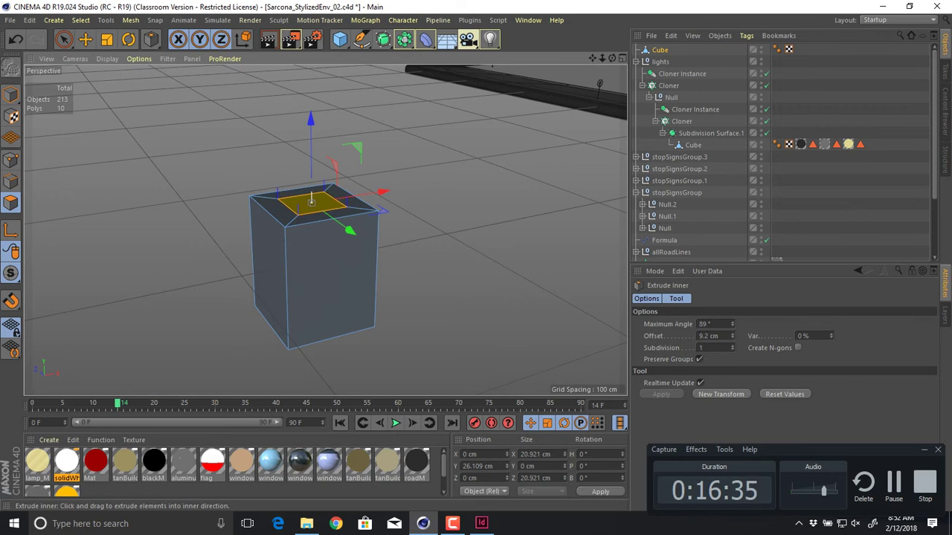
{"action": "key", "text": "d"}
{"action": "left_click_drag", "start_coordinate": [312, 199], "coordinate": [313, 65]}
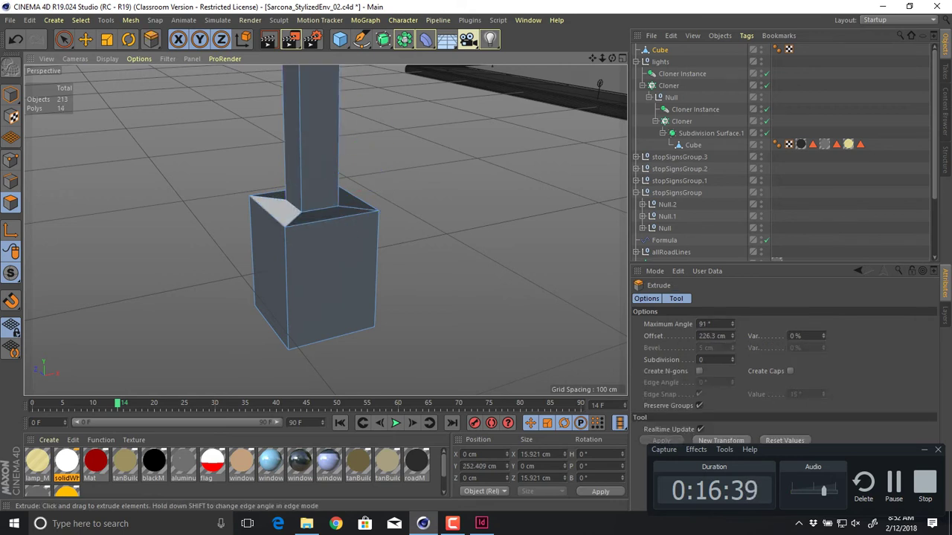
- Add two loop cuts around the pole near its top, about 12.9 cm apart
{"action": "scroll", "coordinate": [504, 210], "scroll_direction": "down", "scroll_amount": 6}
{"action": "middle_click_drag", "start_coordinate": [377, 152], "coordinate": [296, 291], "text": "alt"}
{"action": "left_click_drag", "start_coordinate": [336, 286], "coordinate": [310, 289], "text": "alt"}
{"action": "scroll", "coordinate": [310, 290], "scroll_direction": "up", "scroll_amount": 5}
{"action": "middle_click_drag", "start_coordinate": [325, 230], "coordinate": [322, 233], "text": "alt"}
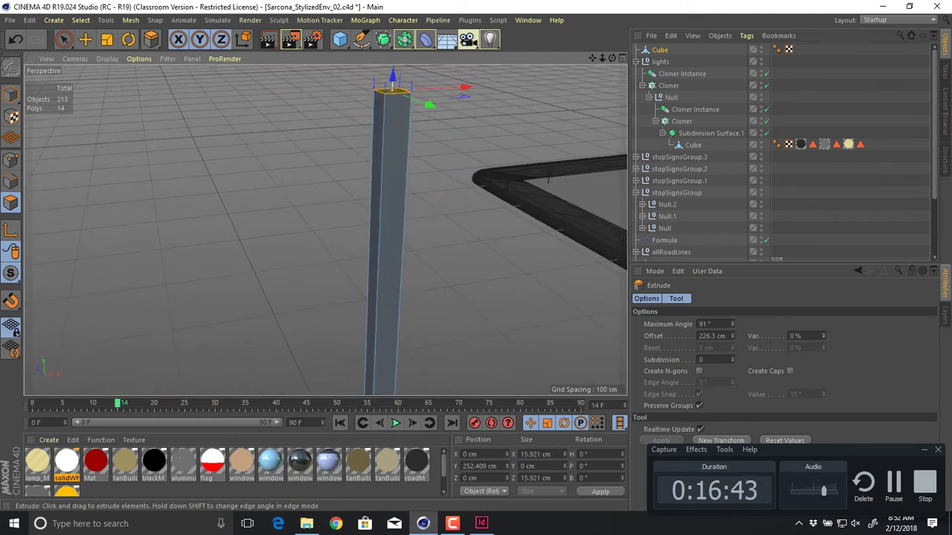
{"action": "key", "text": "k"}
{"action": "key", "text": "l"}
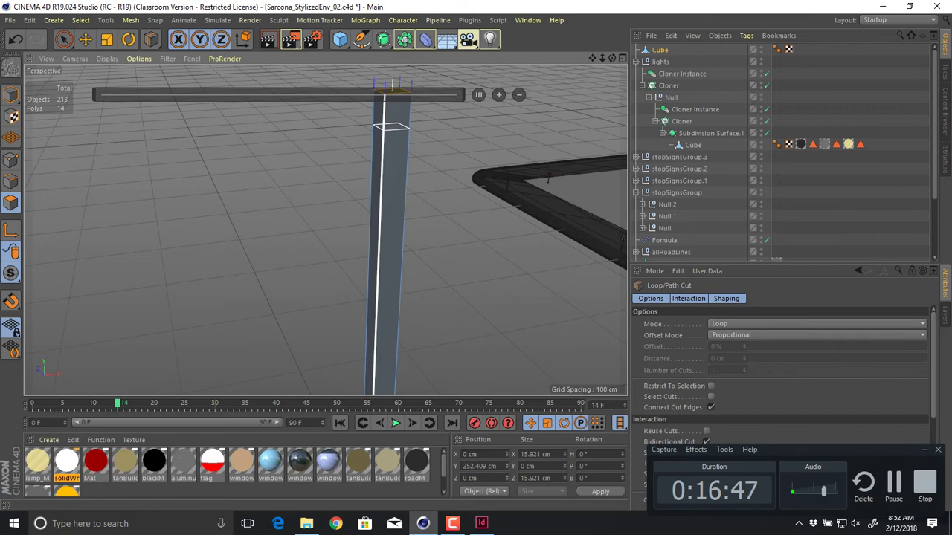
{"action": "left_click", "coordinate": [392, 131]}
{"action": "left_click", "coordinate": [384, 151]}
- Extrude the side face between the pole's two loop cuts outward about 119.3 cm to form the lamp arm
{"action": "left_click_drag", "start_coordinate": [383, 151], "coordinate": [420, 147], "text": "alt"}
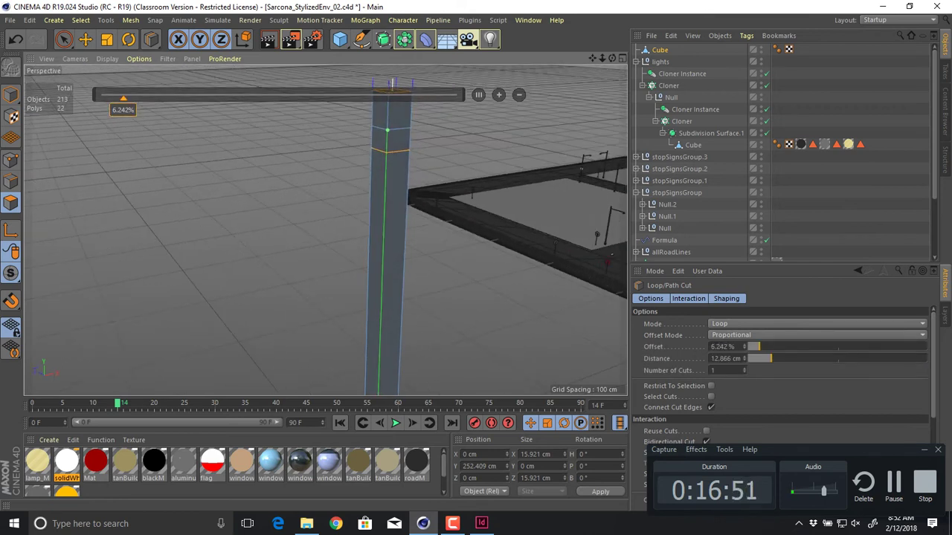
{"action": "key", "text": "e"}
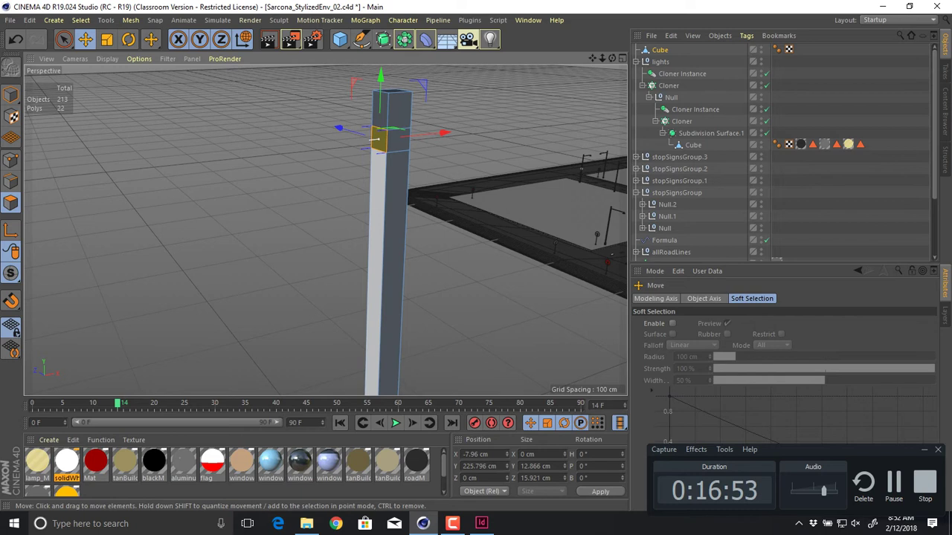
{"action": "key", "text": "d"}
{"action": "left_click_drag", "start_coordinate": [378, 139], "coordinate": [240, 181]}
- Add a loop cut across the lamp arm at about 84.7%, close to its outer end
{"action": "right_click_drag", "start_coordinate": [241, 181], "coordinate": [241, 180], "text": "alt"}
{"action": "scroll", "coordinate": [230, 177], "scroll_direction": "down", "scroll_amount": 10}
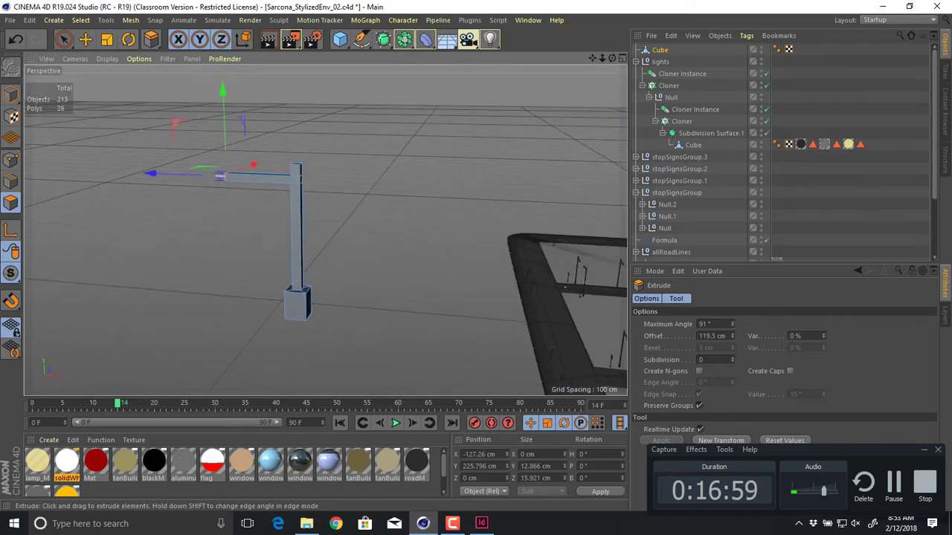
{"action": "scroll", "coordinate": [244, 201], "scroll_direction": "up", "scroll_amount": 10}
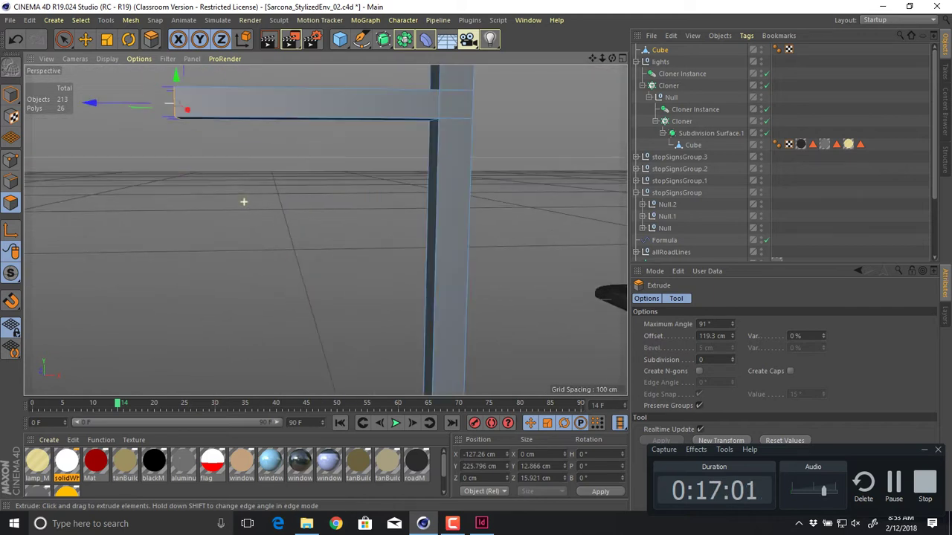
{"action": "middle_click_drag", "start_coordinate": [244, 201], "coordinate": [332, 303], "text": "alt"}
{"action": "left_click_drag", "start_coordinate": [237, 165], "coordinate": [237, 134], "text": "alt"}
{"action": "scroll", "coordinate": [325, 224], "scroll_direction": "up", "scroll_amount": 2}
{"action": "key", "text": "m"}
{"action": "key", "text": "t"}
{"action": "key", "text": "k"}
{"action": "key", "text": "l"}
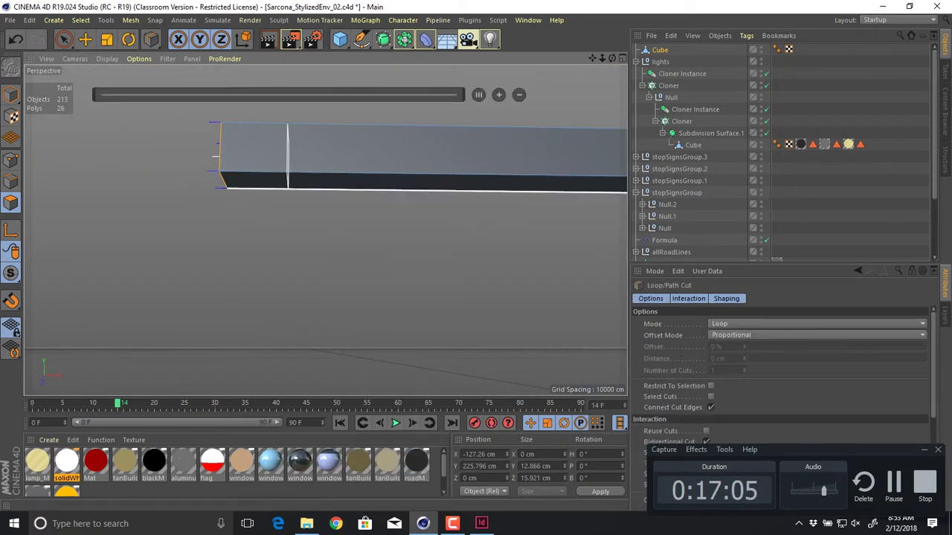
{"action": "left_click", "coordinate": [293, 148]}
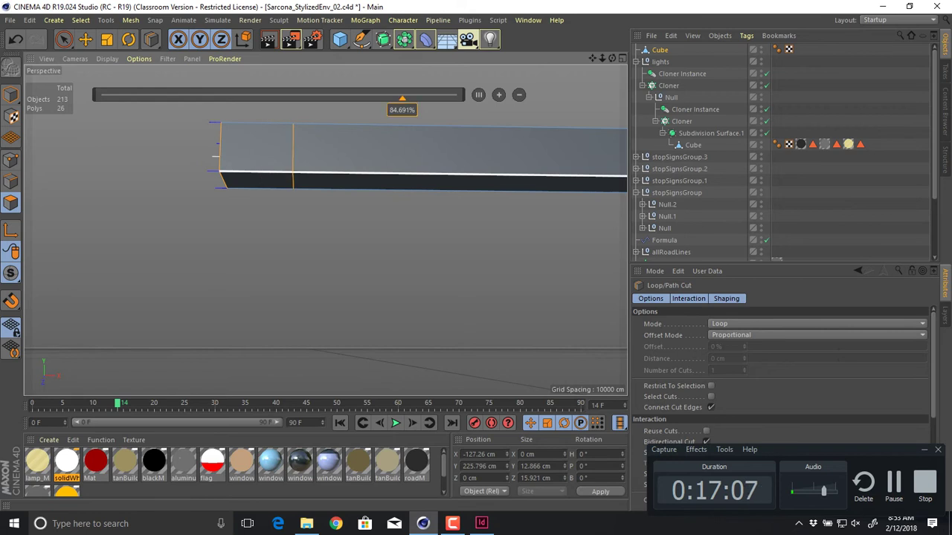
- Extrude the underside face at the arm's outer end into a lamp head, widened to about 28.2 by 24.6 cm and extruded down about 8.9 cm
{"action": "key", "text": "e"}
{"action": "left_click", "coordinate": [258, 185]}
{"action": "left_click_drag", "start_coordinate": [258, 185], "coordinate": [257, 182]}
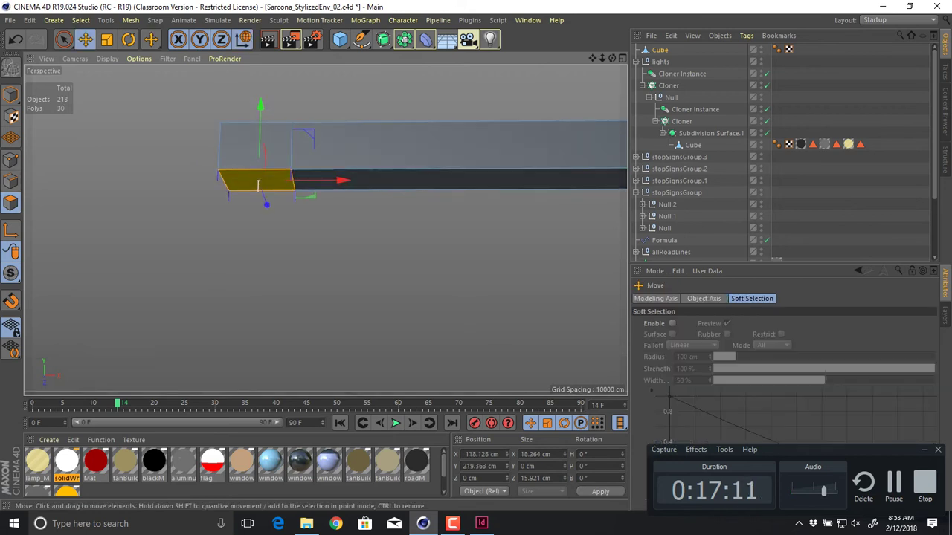
{"action": "key", "text": "m"}
{"action": "key", "text": "d"}
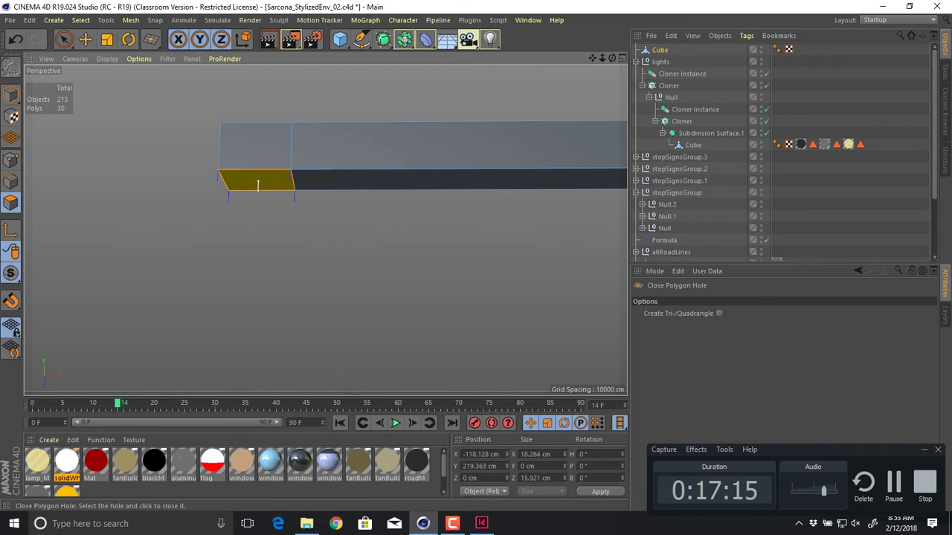
{"action": "key", "text": "d"}
{"action": "left_click_drag", "start_coordinate": [258, 184], "coordinate": [257, 229]}
{"action": "key", "text": "t"}
{"action": "key", "text": "d"}
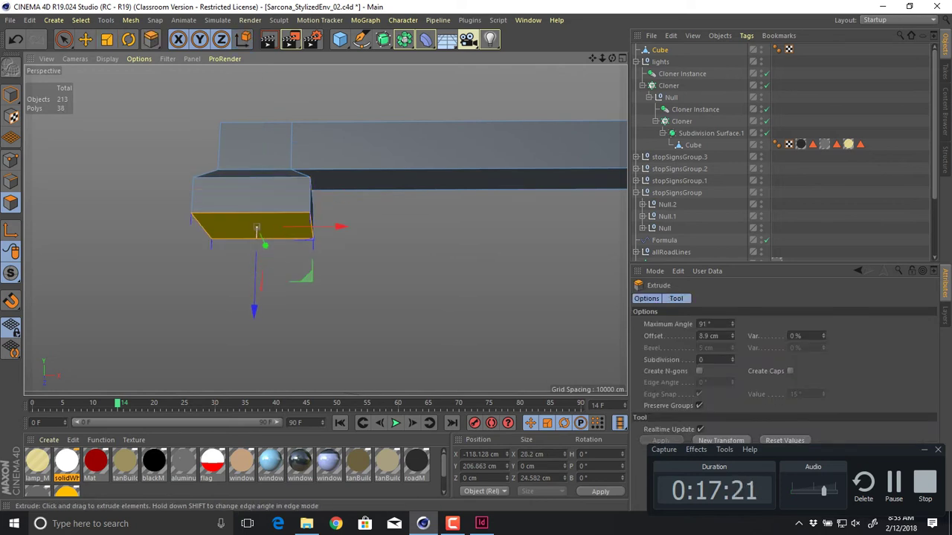
- Inset the lamp head's underside to about 23.4 by 19.8 cm with Extrude Inner and extrude it inward about 10.5 cm
{"action": "key", "text": "m"}
{"action": "key", "text": "w"}
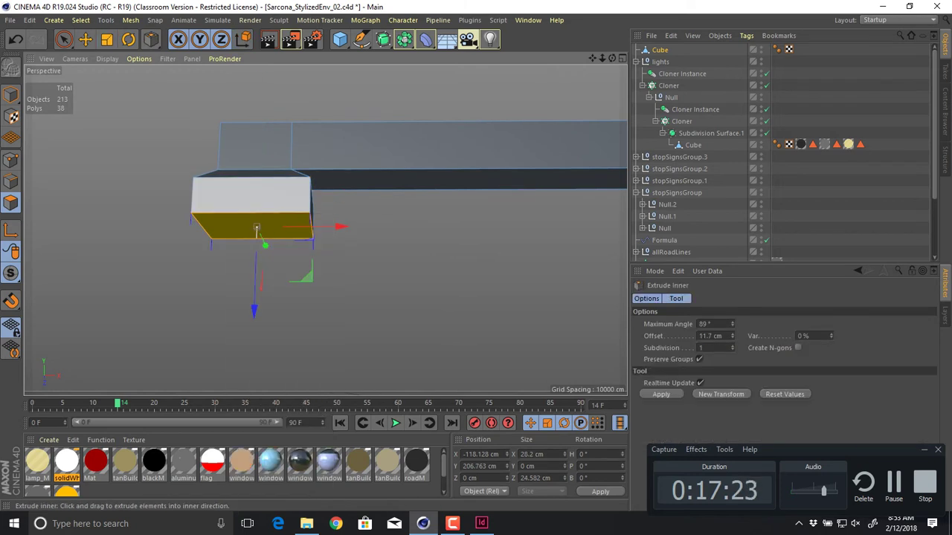
{"action": "left_click_drag", "start_coordinate": [257, 229], "coordinate": [309, 205]}
{"action": "key", "text": "d"}
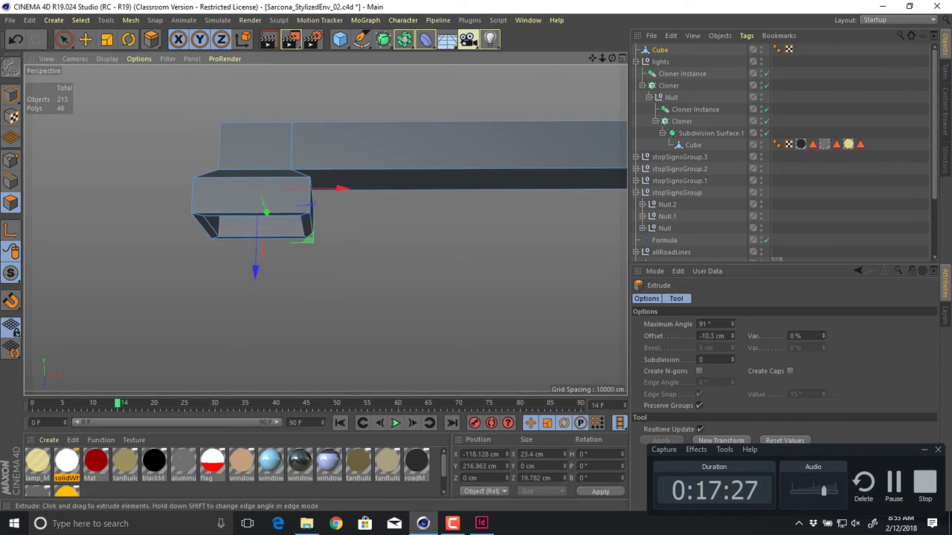
{"action": "left_click_drag", "start_coordinate": [258, 188], "coordinate": [238, 182], "text": "alt"}
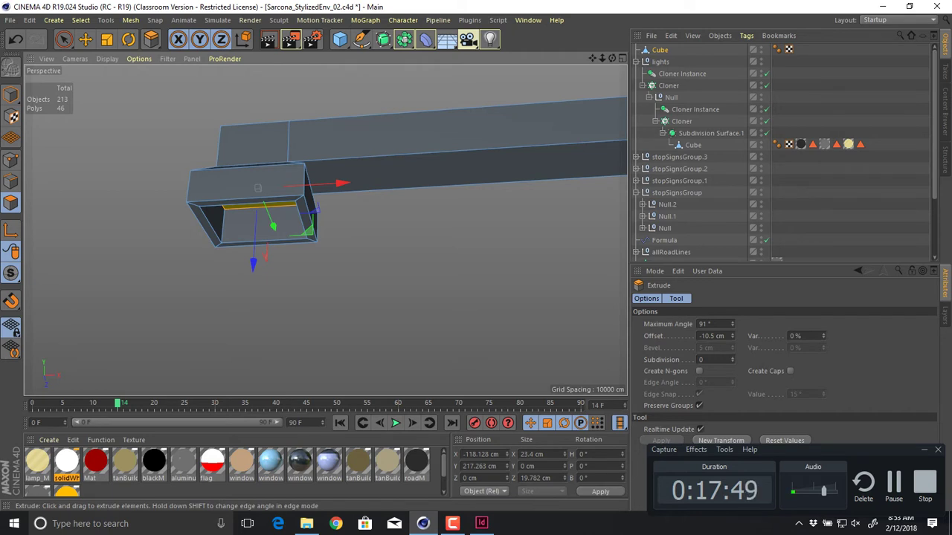
- Try extending the pole by extruding its top face upward in two sections, the second about 30.9 cm tall
{"action": "right_click_drag", "start_coordinate": [401, 276], "coordinate": [312, 276], "text": "alt"}
{"action": "middle_click_drag", "start_coordinate": [401, 276], "coordinate": [315, 152], "text": "alt"}
{"action": "right_click_drag", "start_coordinate": [402, 276], "coordinate": [313, 276], "text": "alt"}
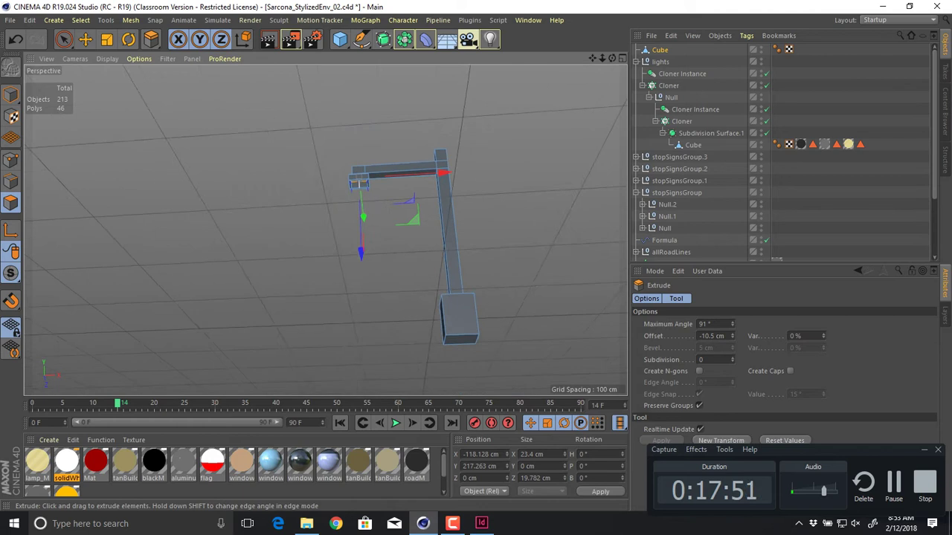
{"action": "left_click_drag", "start_coordinate": [358, 179], "coordinate": [359, 186], "text": "alt"}
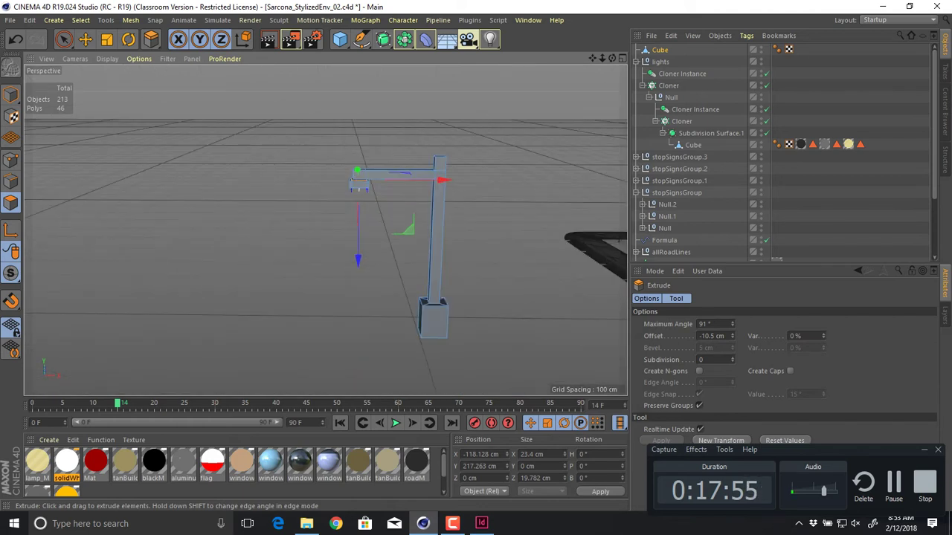
{"action": "scroll", "coordinate": [296, 212], "scroll_direction": "up", "scroll_amount": 8}
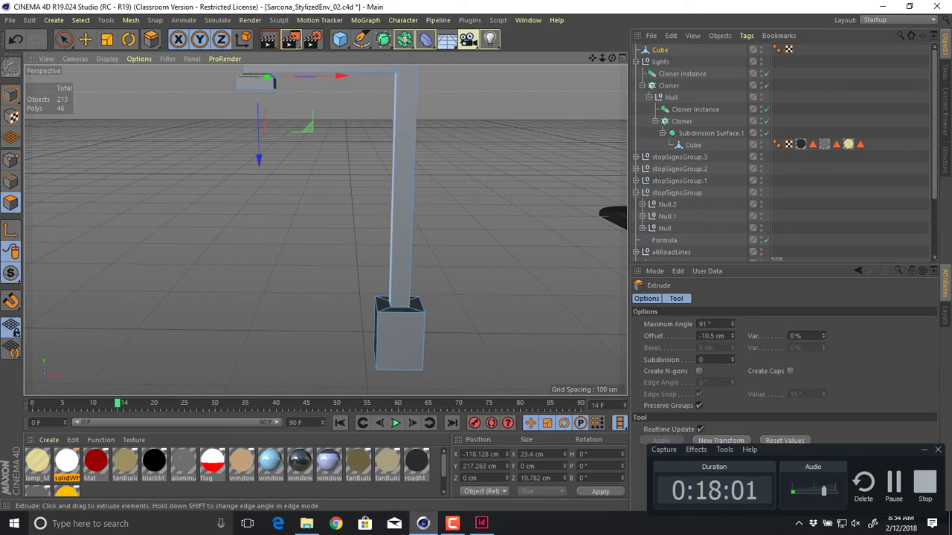
{"action": "middle_click_drag", "start_coordinate": [341, 147], "coordinate": [299, 300], "text": "alt"}
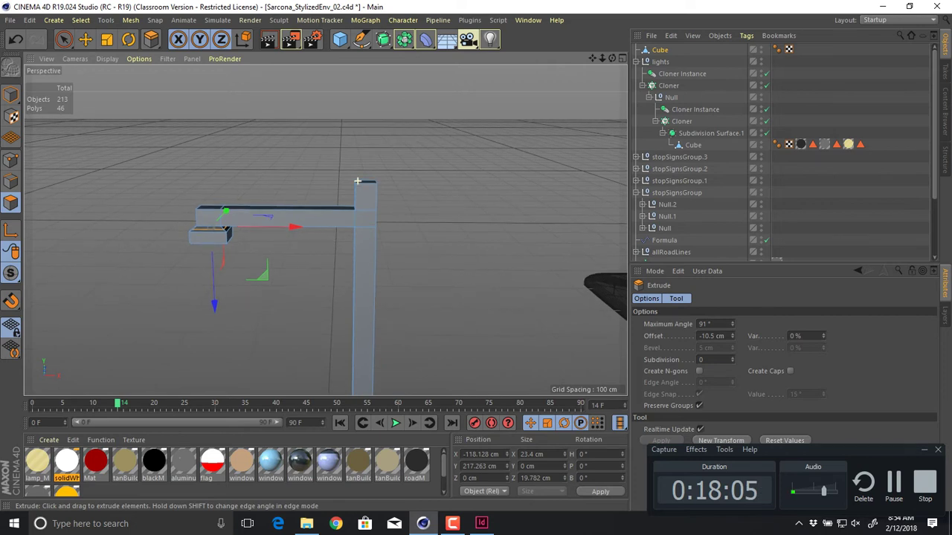
{"action": "scroll", "coordinate": [359, 183], "scroll_direction": "up", "scroll_amount": 5}
{"action": "left_click_drag", "start_coordinate": [359, 182], "coordinate": [367, 195], "text": "alt"}
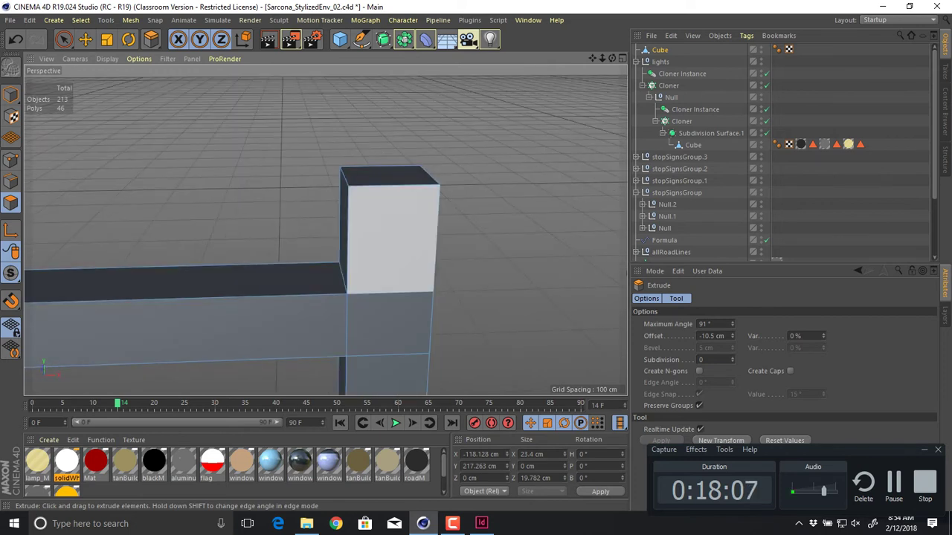
{"action": "left_click", "coordinate": [386, 172]}
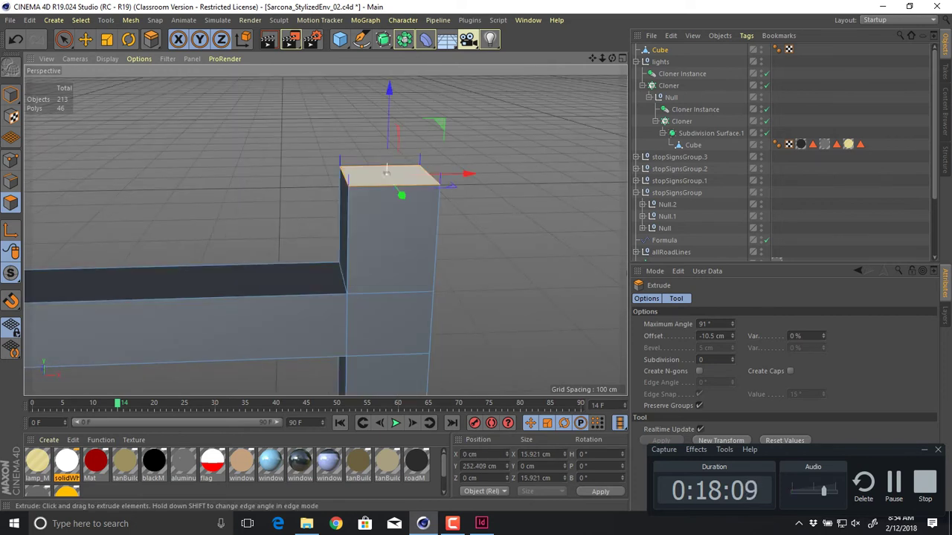
{"action": "middle_click_drag", "start_coordinate": [386, 172], "coordinate": [346, 240], "text": "alt"}
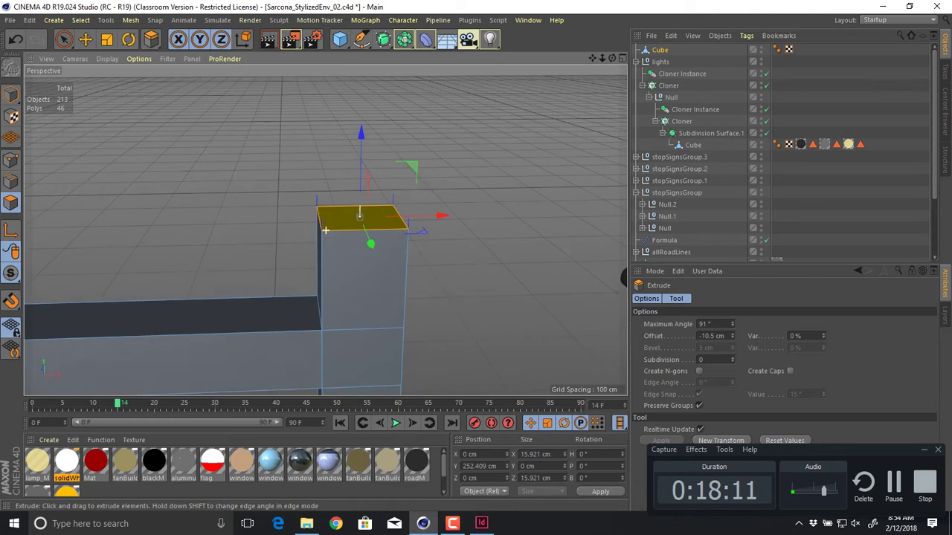
{"action": "left_click_drag", "start_coordinate": [346, 239], "coordinate": [359, 67]}
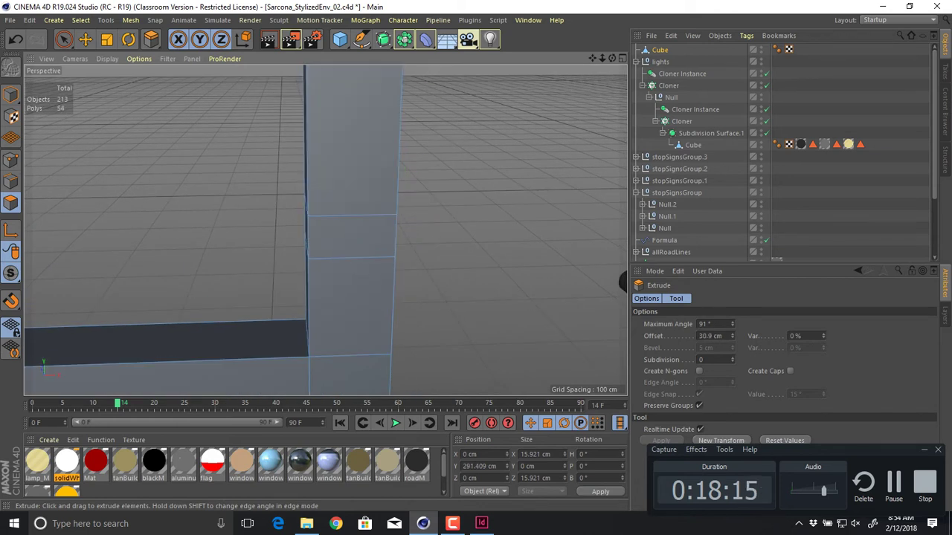
{"action": "left_click_drag", "start_coordinate": [349, 200], "coordinate": [363, 236], "text": "alt"}
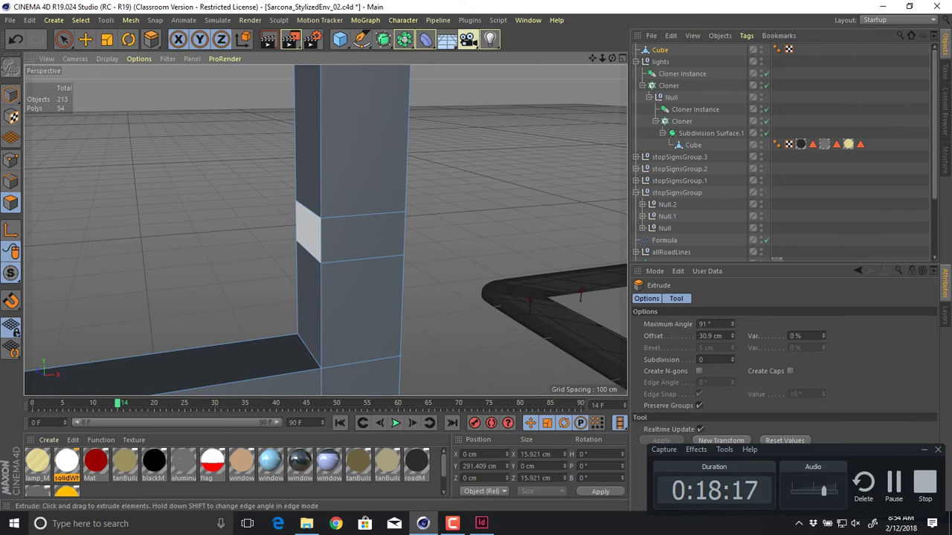
- Try extruding a second lamp arm about 62 cm from the pole extension's short section, and undo the arm and the extension
{"action": "left_click", "coordinate": [308, 231]}
{"action": "left_click_drag", "start_coordinate": [308, 232], "coordinate": [285, 215]}
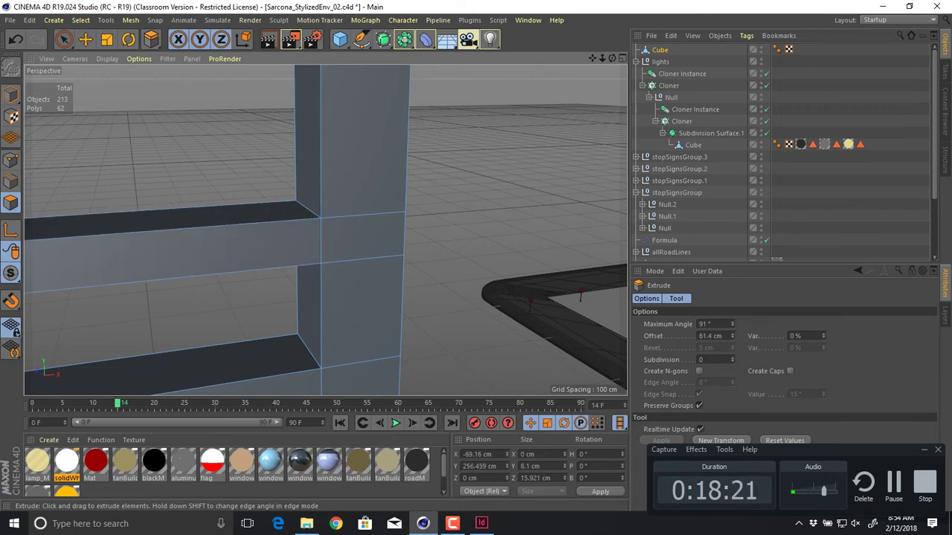
{"action": "key", "text": "ctrl+z"}
{"action": "key", "text": "ctrl+z"}
{"action": "key", "text": "ctrl+z"}
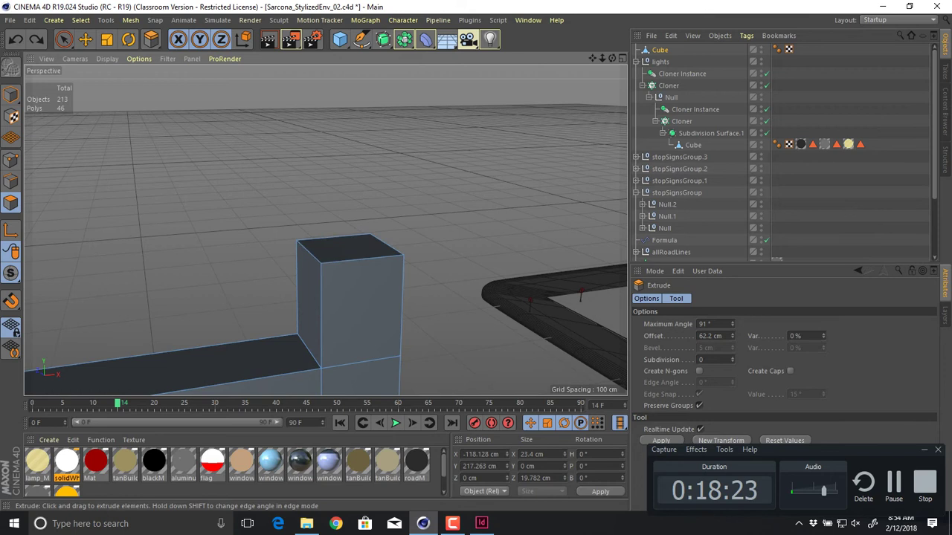
- Try smoothing the whole street light with a Subdivision Surface and undo it
{"action": "middle_click_drag", "start_coordinate": [260, 264], "coordinate": [325, 229], "text": "alt"}
{"action": "scroll", "coordinate": [307, 225], "scroll_direction": "down", "scroll_amount": 10}
{"action": "scroll", "coordinate": [218, 236], "scroll_direction": "up", "scroll_amount": 2}
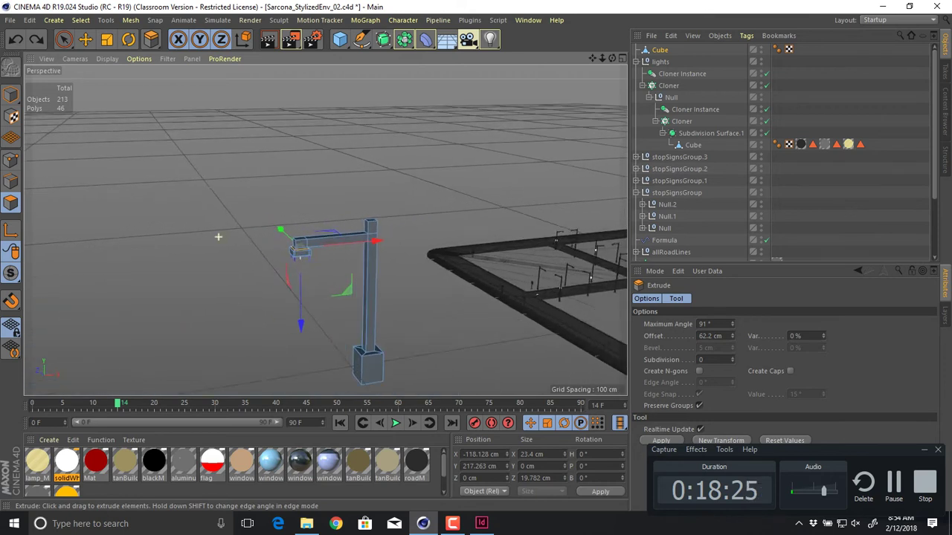
{"action": "scroll", "coordinate": [218, 236], "scroll_direction": "up", "scroll_amount": 5}
{"action": "left_click_drag", "start_coordinate": [218, 237], "coordinate": [325, 230], "text": "alt"}
{"action": "middle_click_drag", "start_coordinate": [325, 230], "coordinate": [139, 68], "text": "alt"}
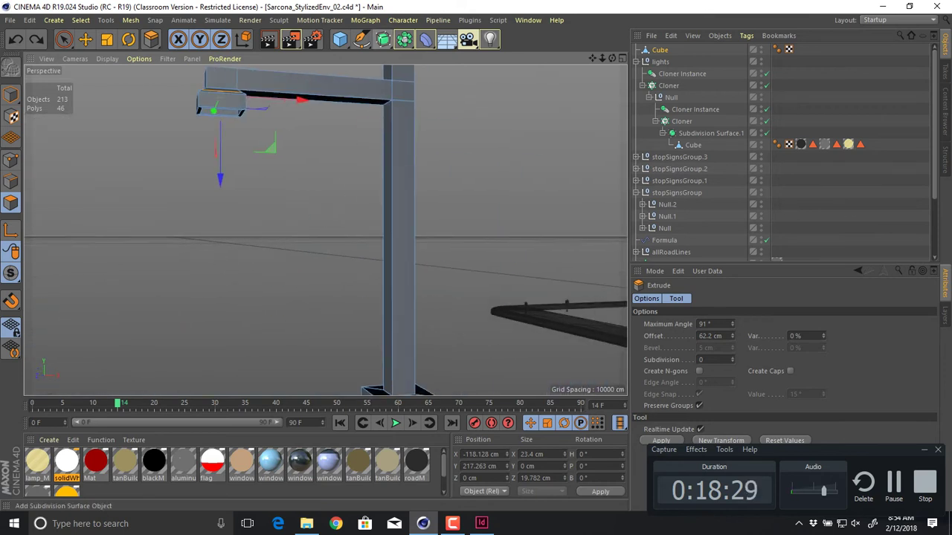
{"action": "left_click", "coordinate": [384, 39], "text": "alt"}
{"action": "left_click_drag", "start_coordinate": [394, 171], "coordinate": [394, 260], "text": "alt"}
{"action": "middle_click_drag", "start_coordinate": [394, 260], "coordinate": [377, 316], "text": "alt"}
{"action": "key", "text": "ctrl+z"}
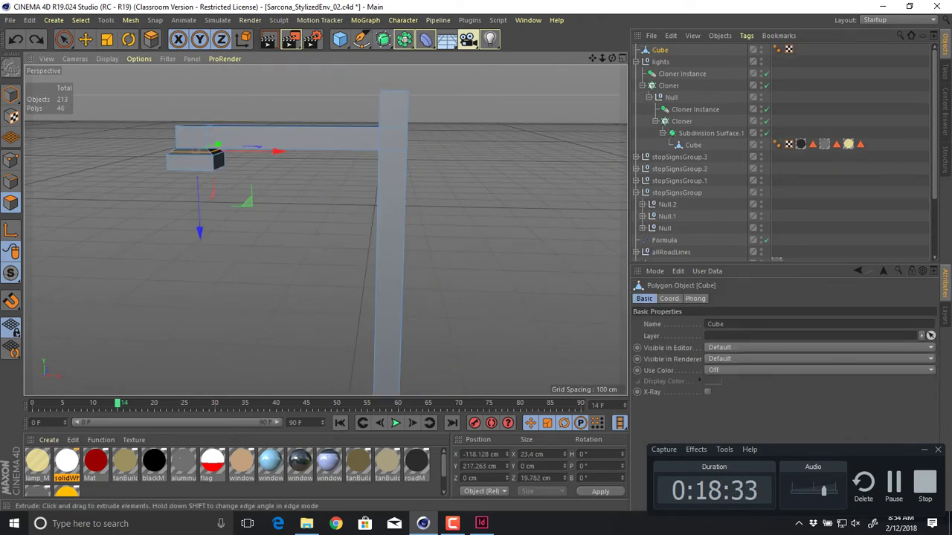
- Test the arm joint under a Subdivision Surface, undo it, and add tight loop cuts above the arm, across its base (0.56%) and below it (99.641%)
{"action": "key", "text": "k"}
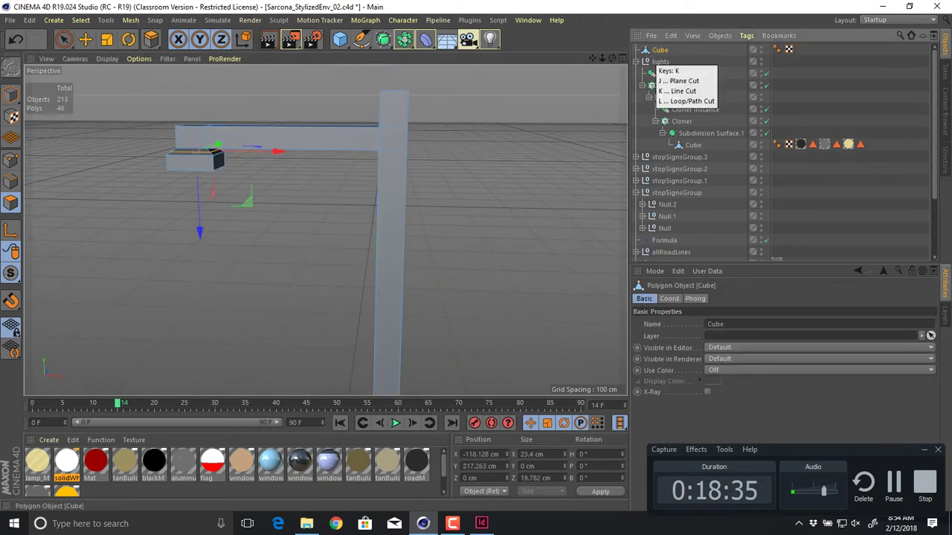
{"action": "key", "text": "l"}
{"action": "left_click_drag", "start_coordinate": [334, 138], "coordinate": [307, 267], "text": "alt"}
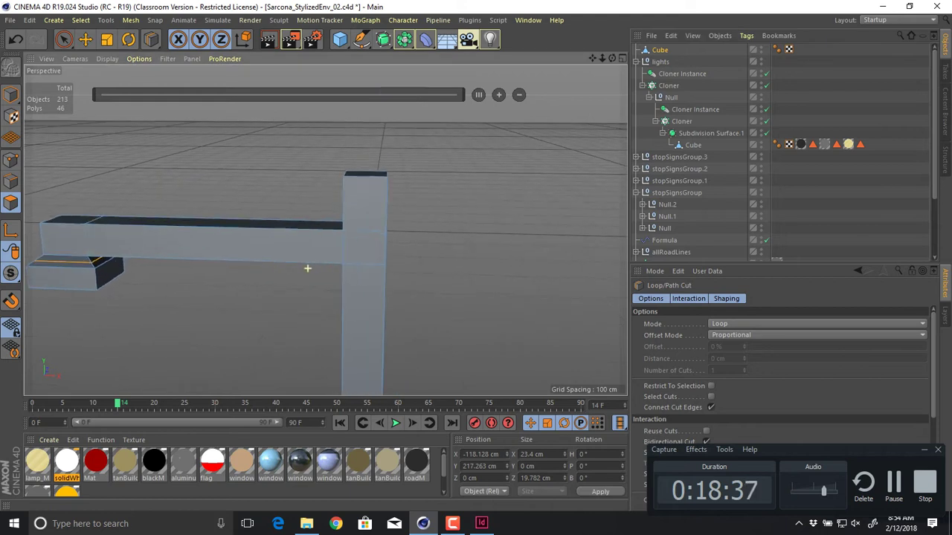
{"action": "scroll", "coordinate": [307, 268], "scroll_direction": "up", "scroll_amount": 6}
{"action": "middle_click_drag", "start_coordinate": [325, 229], "coordinate": [310, 335], "text": "alt"}
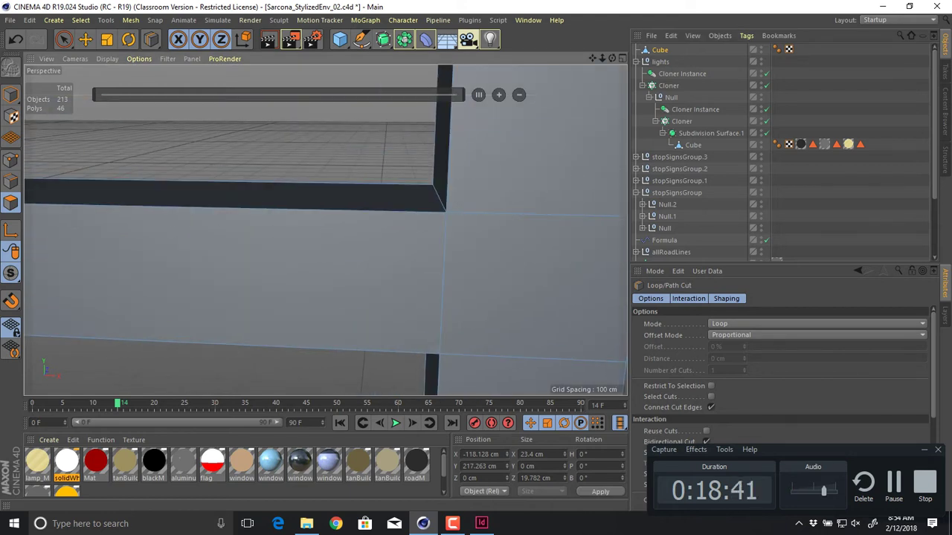
{"action": "left_click", "coordinate": [383, 39], "text": "alt"}
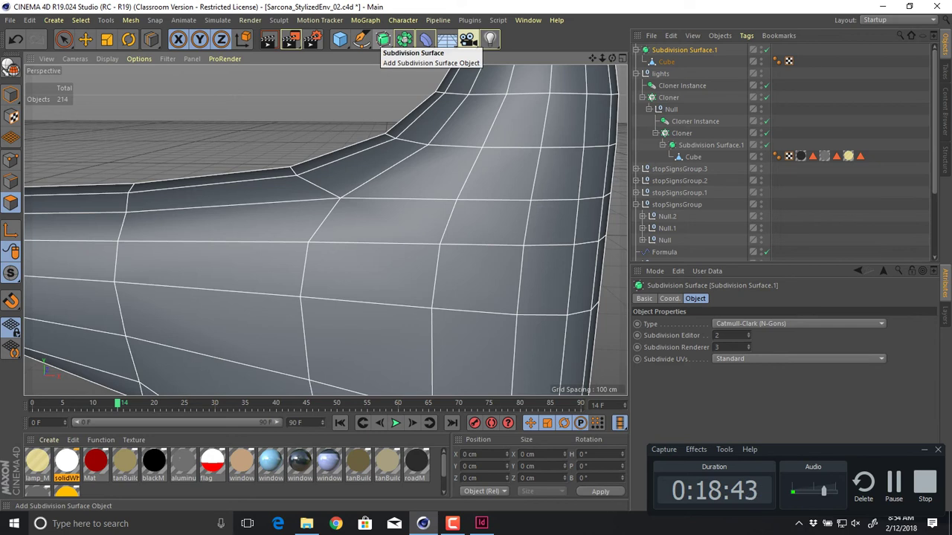
{"action": "key", "text": "ctrl+z"}
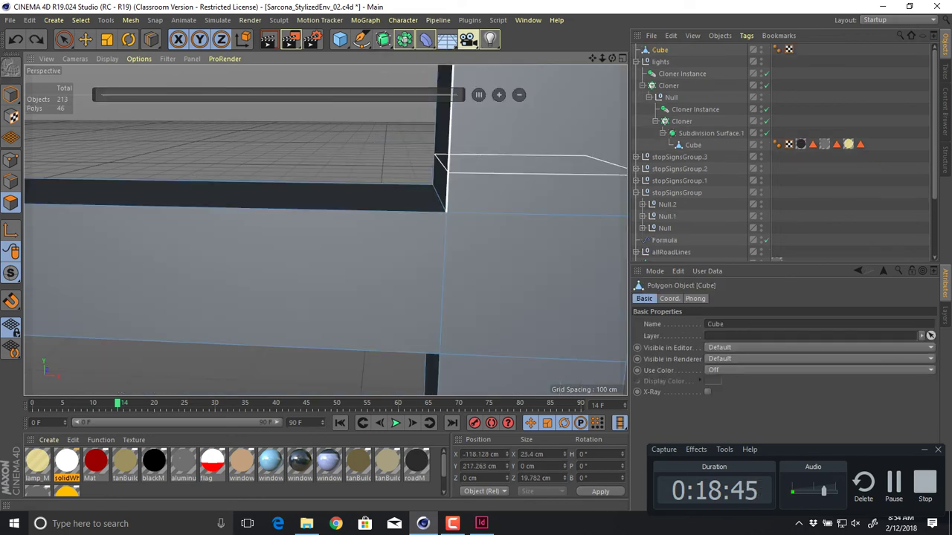
{"action": "left_click", "coordinate": [446, 203]}
{"action": "left_click", "coordinate": [440, 212]}
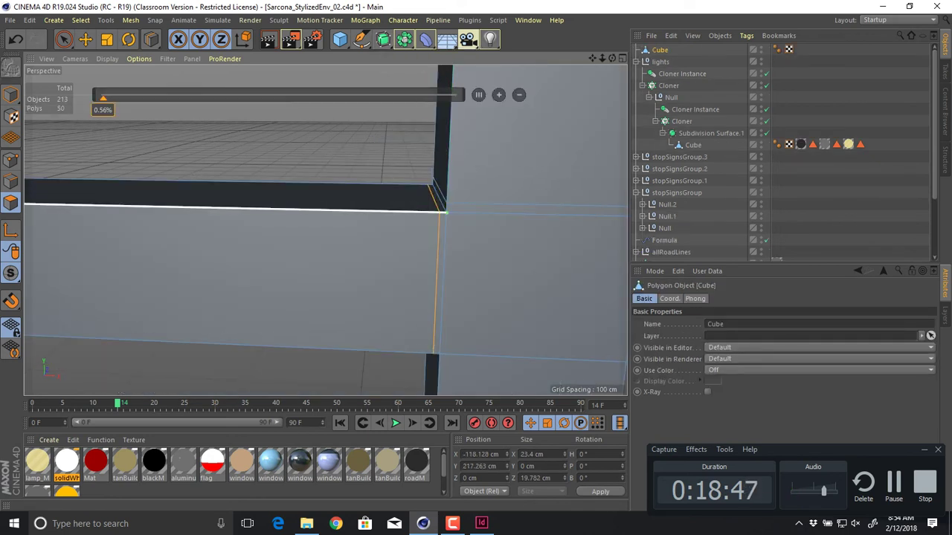
{"action": "left_click_drag", "start_coordinate": [440, 212], "coordinate": [438, 145], "text": "alt"}
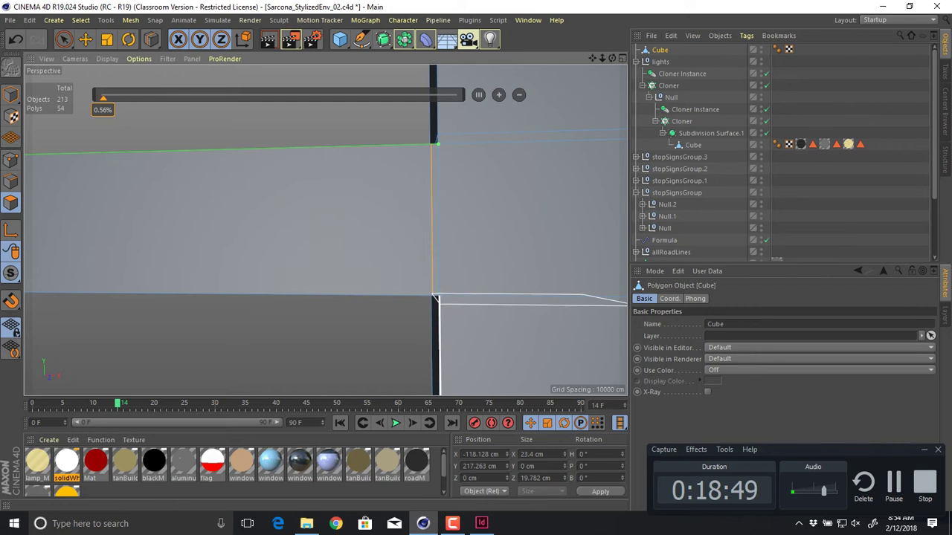
{"action": "left_click", "coordinate": [440, 301]}
{"action": "left_click_drag", "start_coordinate": [440, 301], "coordinate": [438, 350], "text": "alt"}
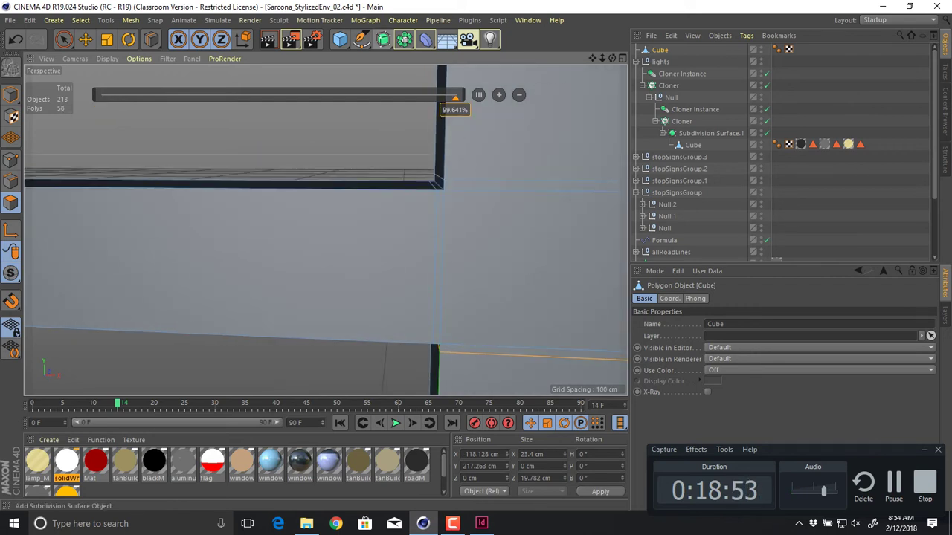
- Preview the arm joint with its supporting cuts under a Subdivision Surface and undo it
{"action": "left_click", "coordinate": [404, 38]}
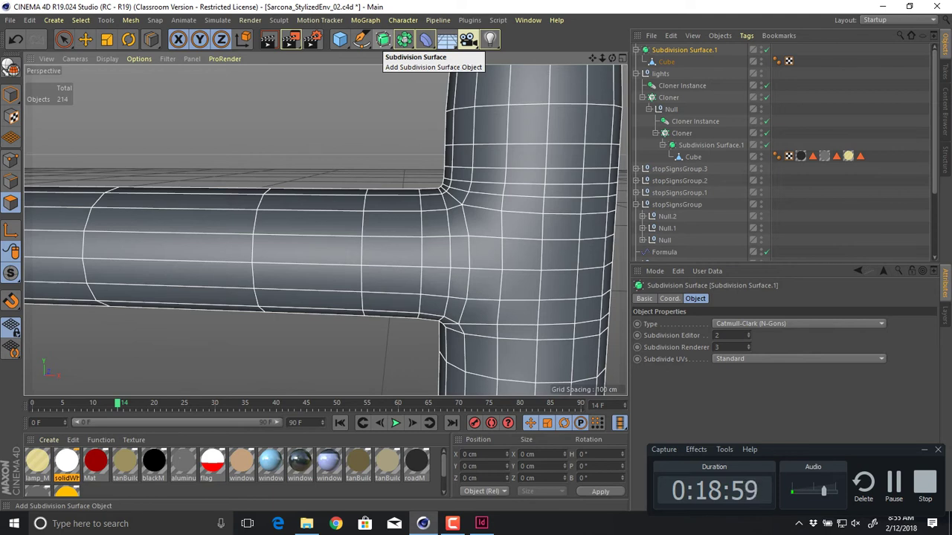
{"action": "key", "text": "ctrl+z"}
{"action": "scroll", "coordinate": [427, 205], "scroll_direction": "down", "scroll_amount": 7}
{"action": "middle_click_drag", "start_coordinate": [293, 203], "coordinate": [225, 239], "text": "alt"}
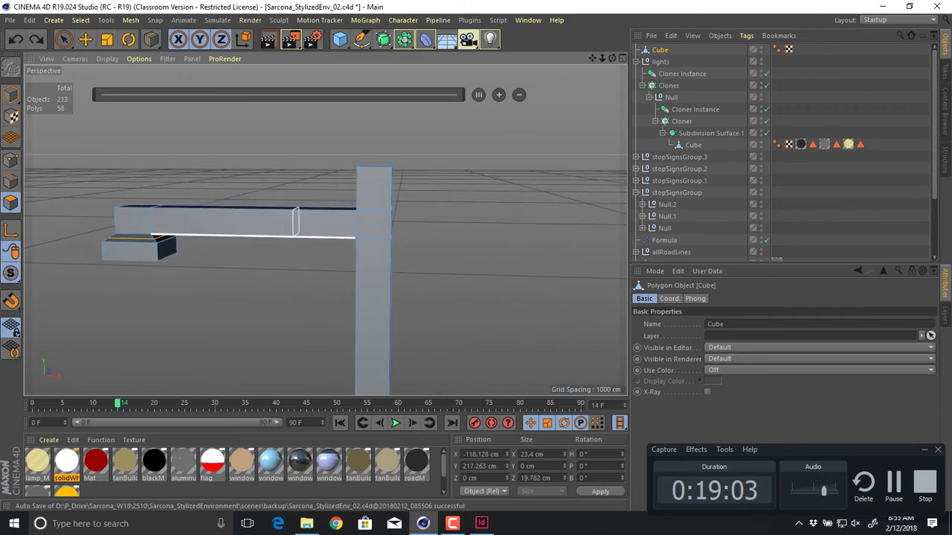
- Put the street light's cube under a Subdivision Surface and check the smoothed lamp head from below
{"action": "key", "text": "k"}
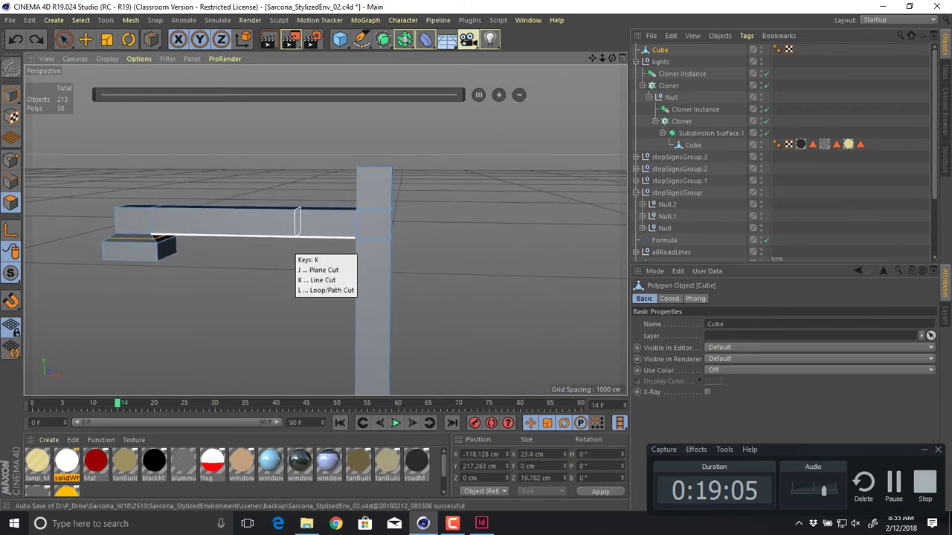
{"action": "key", "text": "l"}
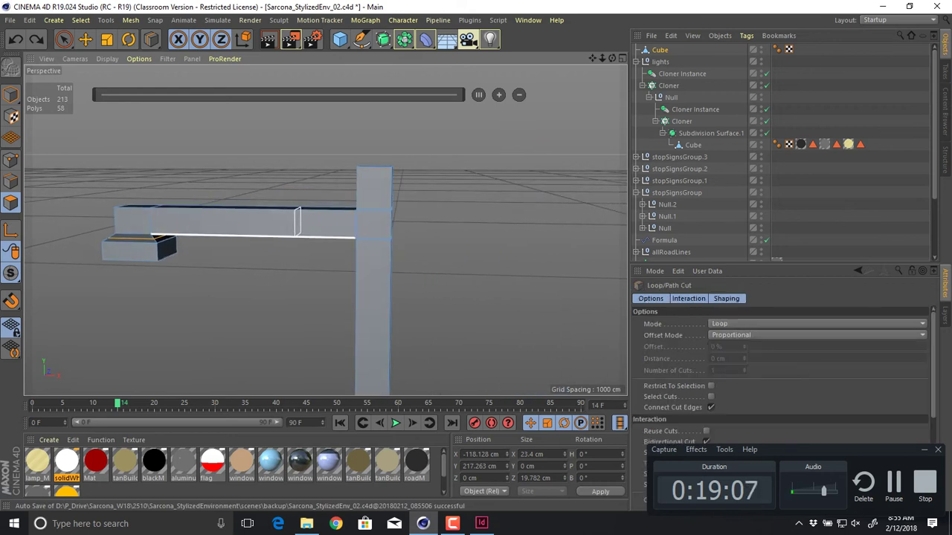
{"action": "left_click_drag", "start_coordinate": [297, 252], "coordinate": [235, 311], "text": "alt"}
{"action": "right_click_drag", "start_coordinate": [234, 312], "coordinate": [290, 311], "text": "alt"}
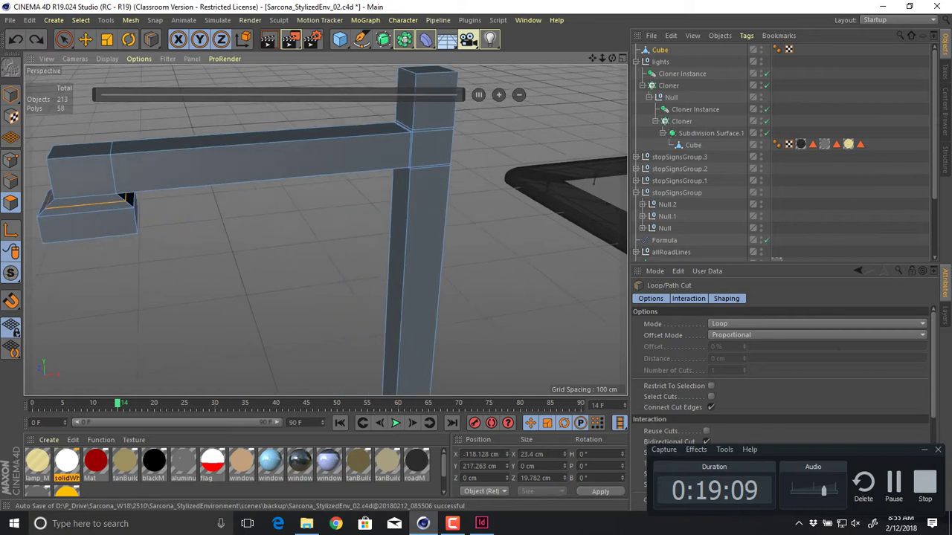
{"action": "middle_click_drag", "start_coordinate": [87, 208], "coordinate": [265, 264], "text": "alt"}
{"action": "left_click_drag", "start_coordinate": [263, 255], "coordinate": [263, 178], "text": "alt"}
{"action": "right_click_drag", "start_coordinate": [271, 216], "coordinate": [326, 216], "text": "alt"}
{"action": "middle_click_drag", "start_coordinate": [295, 294], "coordinate": [335, 204], "text": "alt"}
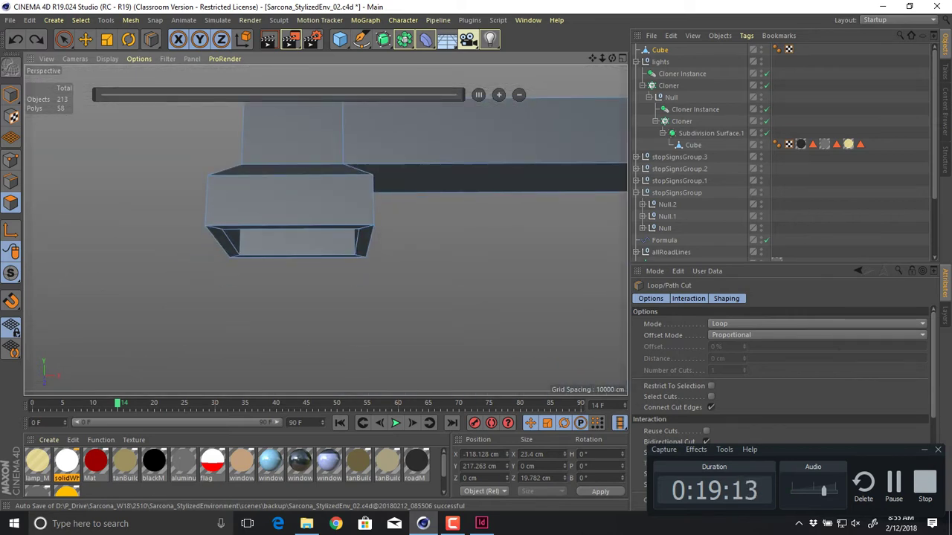
{"action": "left_click", "coordinate": [382, 39], "text": "alt"}
{"action": "mouse_move", "coordinate": [327, 245]}
{"action": "left_mouse_down", "text": "alt"}
{"action": "mouse_move", "coordinate": [327, 200]}
{"action": "mouse_move", "coordinate": [327, 252]}
{"action": "left_mouse_up", "text": "alt"}
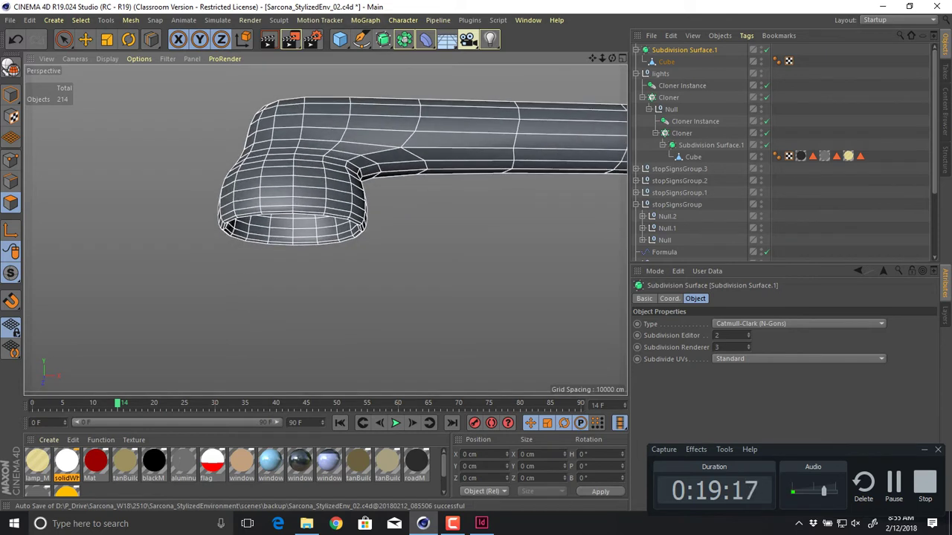
- Undo the smoothing, add a loop cut near the lamp head's lower rim and preview it under a Subdivision Surface
{"action": "key", "text": "ctrl+z"}
{"action": "key", "text": "k"}
{"action": "key", "text": "l"}
{"action": "left_click", "coordinate": [382, 205]}
{"action": "left_click", "coordinate": [383, 40], "text": "alt"}
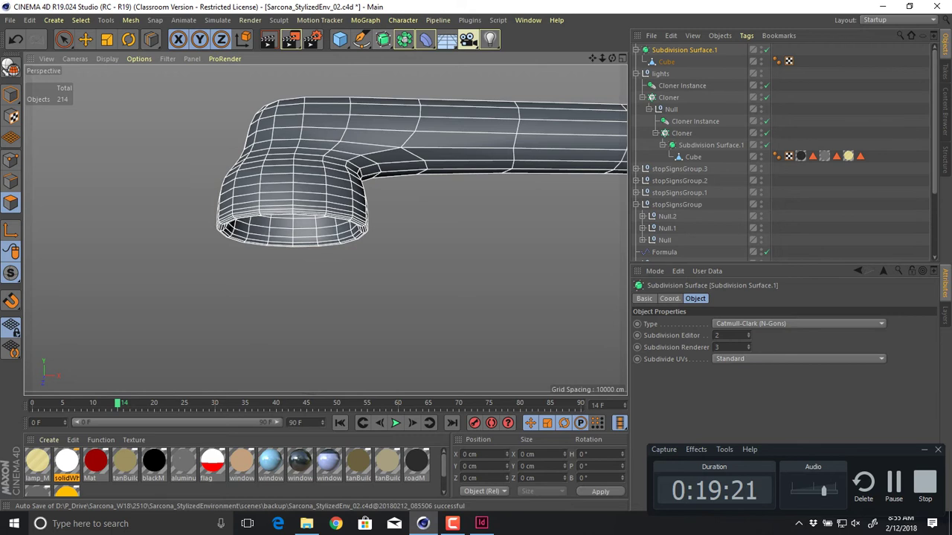
- Undo the Subdivision Surface and add a loop cut just below the lamp head's upper edge
{"action": "key", "text": "ctrl+z"}
{"action": "left_click_drag", "start_coordinate": [292, 141], "coordinate": [312, 182], "text": "alt"}
{"action": "scroll", "coordinate": [412, 190], "scroll_direction": "down", "scroll_amount": 1}
{"action": "left_click", "coordinate": [259, 174]}
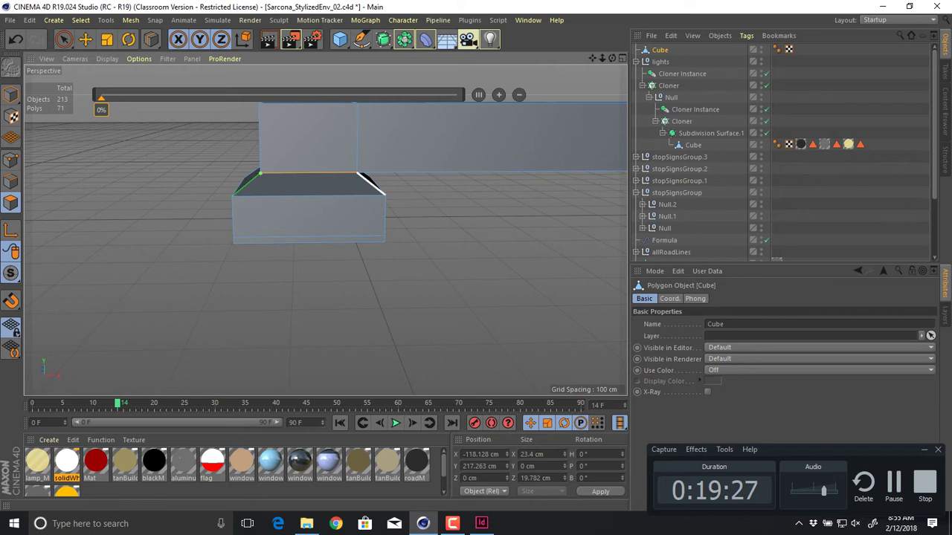
{"action": "left_click_drag", "start_coordinate": [308, 178], "coordinate": [359, 208], "text": "alt"}
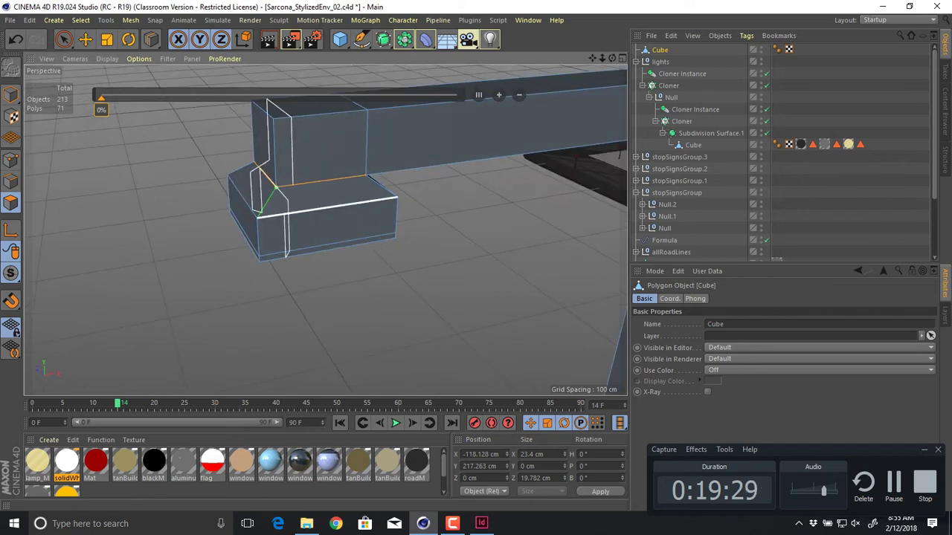
{"action": "left_click", "coordinate": [257, 222]}
- Preview the recut lamp head under a Subdivision Surface and undo the smoothing
{"action": "left_click", "coordinate": [383, 40], "text": "alt"}
{"action": "left_click_drag", "start_coordinate": [420, 286], "coordinate": [453, 205], "text": "alt"}
{"action": "scroll", "coordinate": [453, 205], "scroll_direction": "down", "scroll_amount": 3}
{"action": "middle_click_drag", "start_coordinate": [452, 205], "coordinate": [265, 246], "text": "alt"}
{"action": "key", "text": "ctrl+z"}
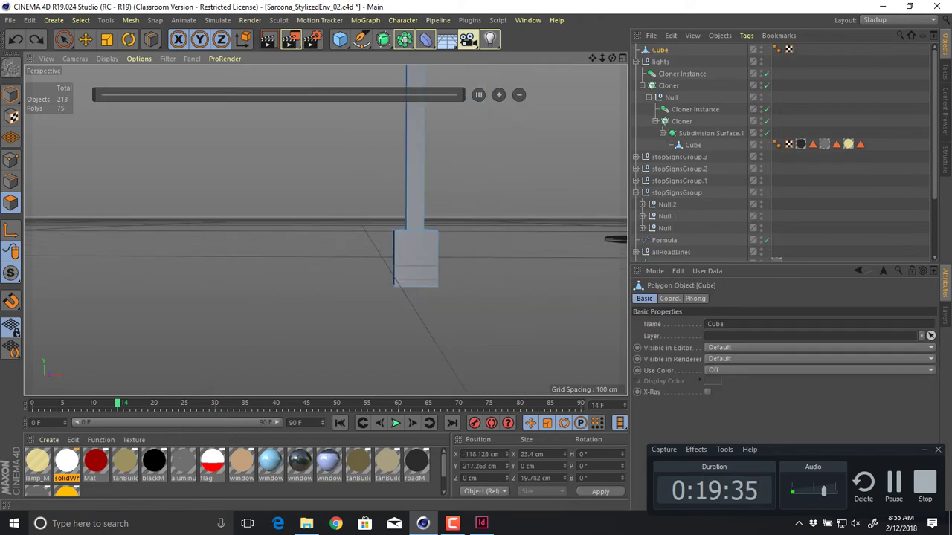
- Add loop cuts near the base block's lower and upper (96.126%) edges and around the pole just above it (0.459%)
{"action": "left_click", "coordinate": [394, 233]}
{"action": "left_click_drag", "start_coordinate": [387, 255], "coordinate": [402, 273], "text": "alt"}
{"action": "scroll", "coordinate": [387, 255], "scroll_direction": "up", "scroll_amount": 4}
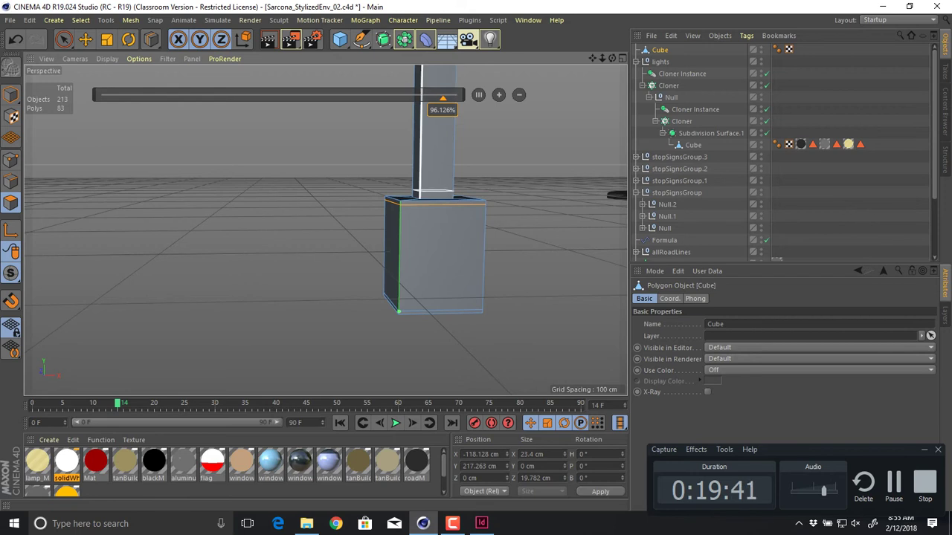
{"action": "scroll", "coordinate": [425, 213], "scroll_direction": "up", "scroll_amount": 5}
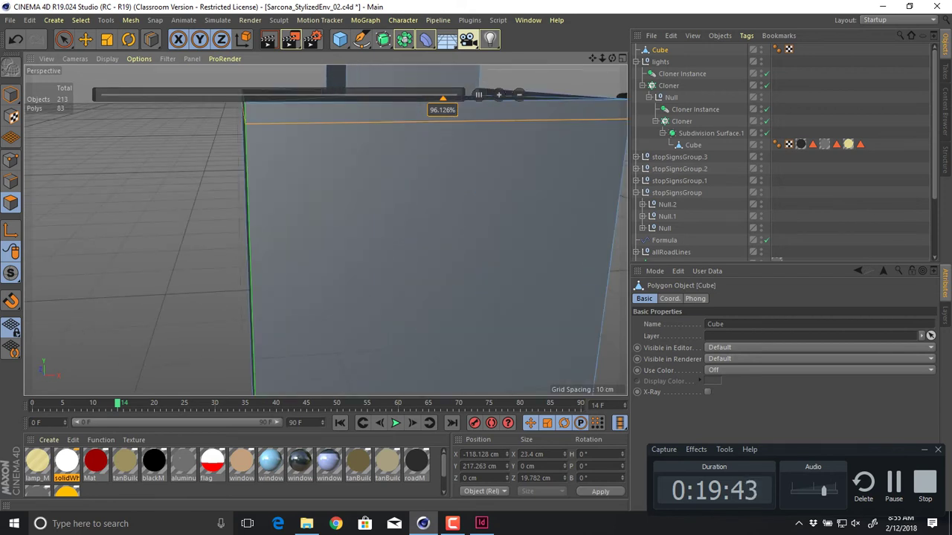
{"action": "scroll", "coordinate": [325, 230], "scroll_direction": "down", "scroll_amount": 3}
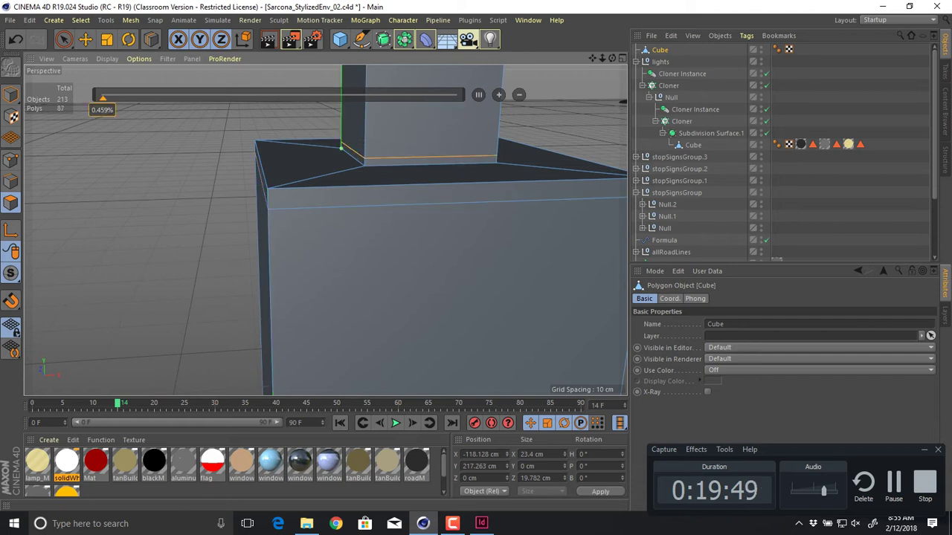
- Put the street light's cube under a Subdivision Surface and select the whole smoothed light in Model mode
{"action": "left_click", "coordinate": [383, 40], "text": "alt"}
{"action": "scroll", "coordinate": [488, 221], "scroll_direction": "down", "scroll_amount": 5}
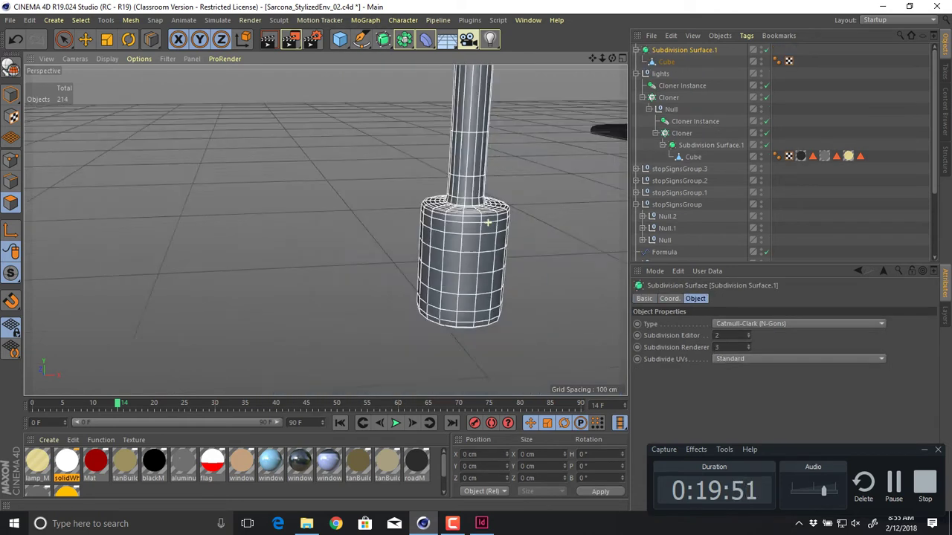
{"action": "scroll", "coordinate": [487, 222], "scroll_direction": "down", "scroll_amount": 4}
{"action": "key", "text": "e"}
{"action": "middle_click_drag", "start_coordinate": [488, 222], "coordinate": [357, 253], "text": "alt"}
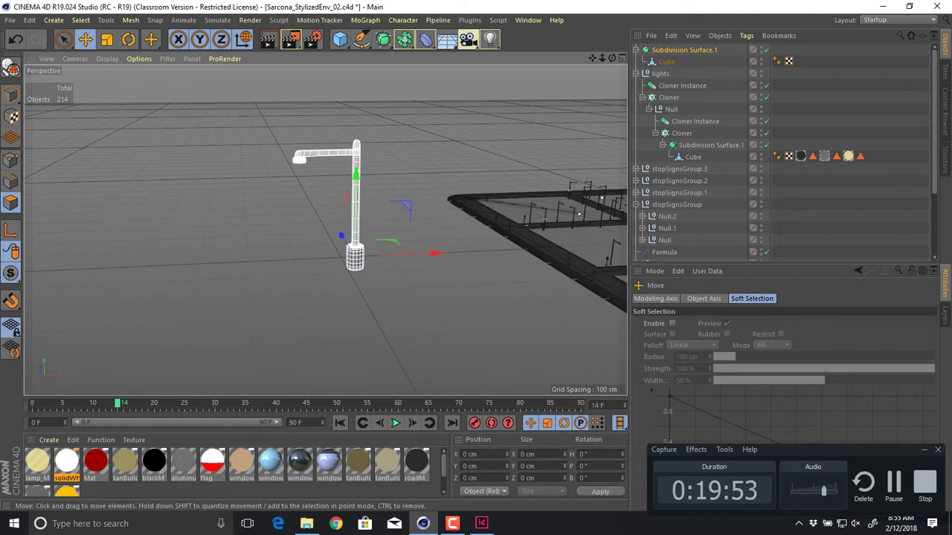
{"action": "left_click", "coordinate": [10, 94]}
{"action": "left_click", "coordinate": [271, 223]}
{"action": "mouse_move", "coordinate": [271, 223]}
{"action": "left_mouse_down", "text": "alt"}
{"action": "mouse_move", "coordinate": [312, 283]}
{"action": "mouse_move", "coordinate": [276, 218]}
{"action": "left_mouse_up", "text": "alt"}
{"action": "left_click", "coordinate": [386, 203]}
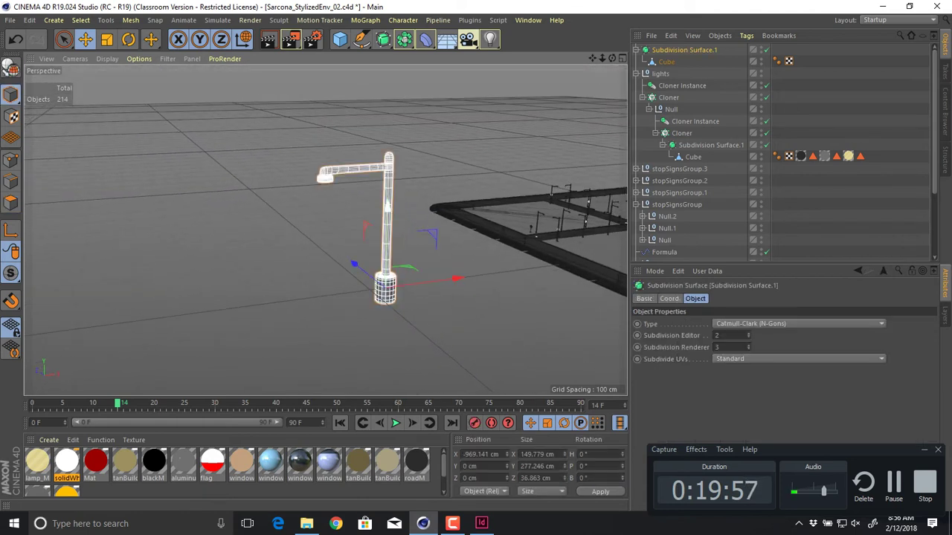
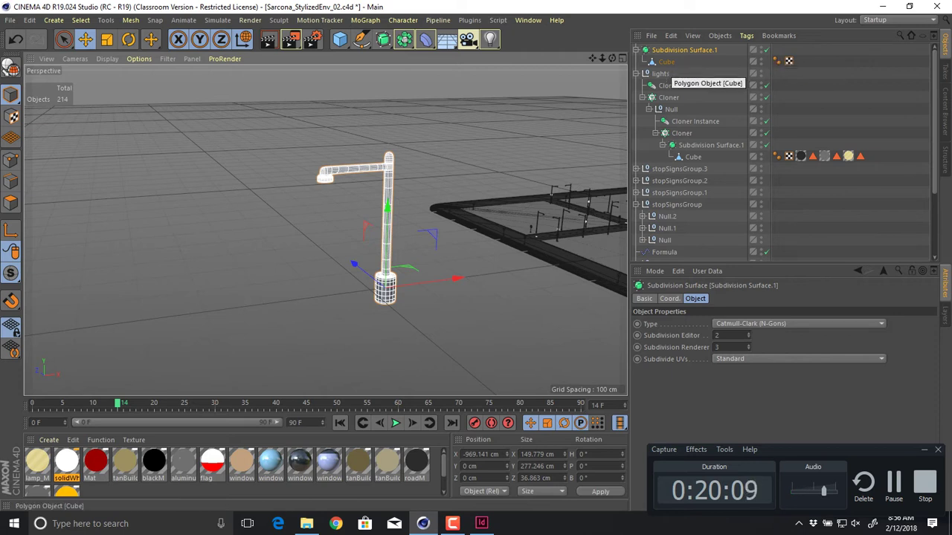
- Turn off the cube's smoothing and rectangle-select the polygons around the street light's base
{"action": "left_click", "coordinate": [666, 62]}
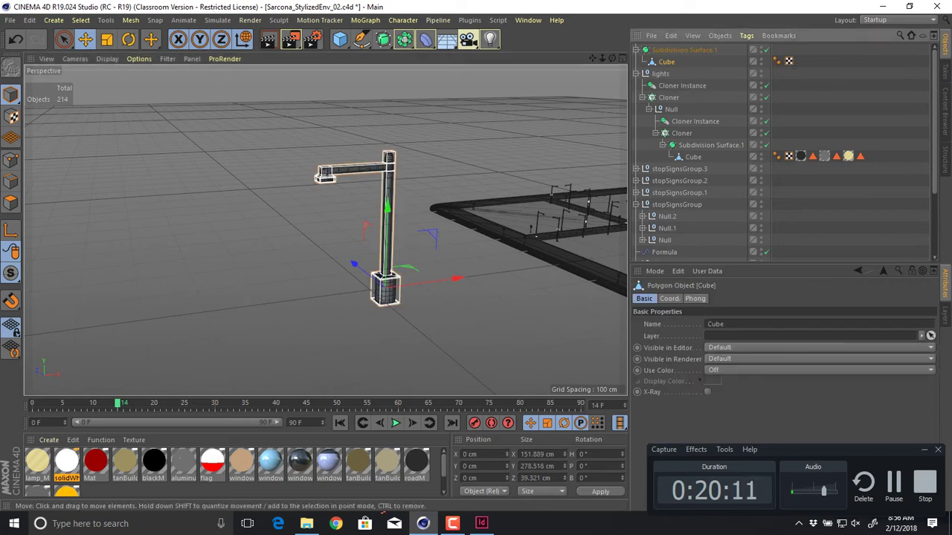
{"action": "key", "text": "q"}
{"action": "left_click", "coordinate": [10, 202]}
{"action": "right_click_drag", "start_coordinate": [312, 274], "coordinate": [417, 275], "text": "alt"}
{"action": "middle_click_drag", "start_coordinate": [456, 242], "coordinate": [200, 197], "text": "alt"}
{"action": "right_click_drag", "start_coordinate": [149, 229], "coordinate": [231, 229], "text": "alt"}
{"action": "middle_click_drag", "start_coordinate": [322, 282], "coordinate": [282, 277], "text": "alt"}
{"action": "left_click", "coordinate": [64, 38]}
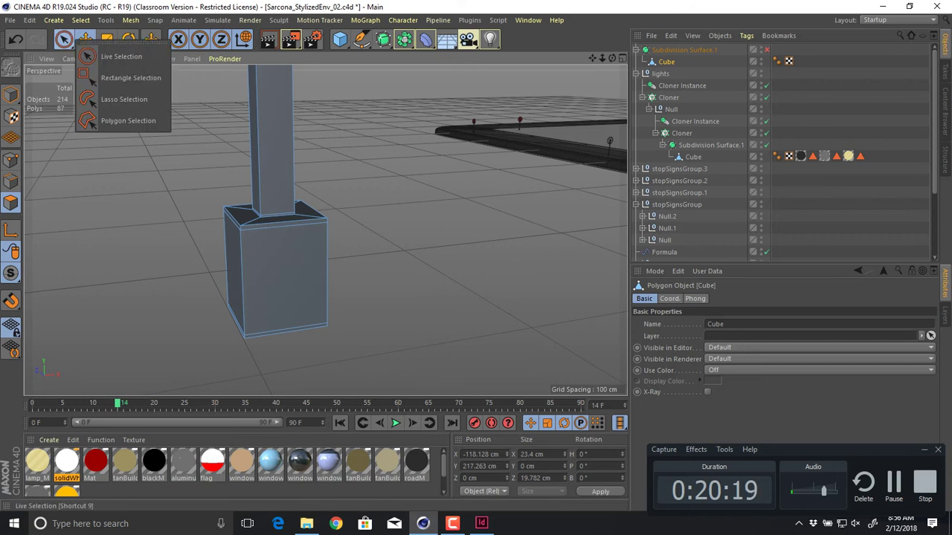
{"action": "left_click", "coordinate": [90, 79]}
{"action": "left_click_drag", "start_coordinate": [157, 151], "coordinate": [377, 383]}
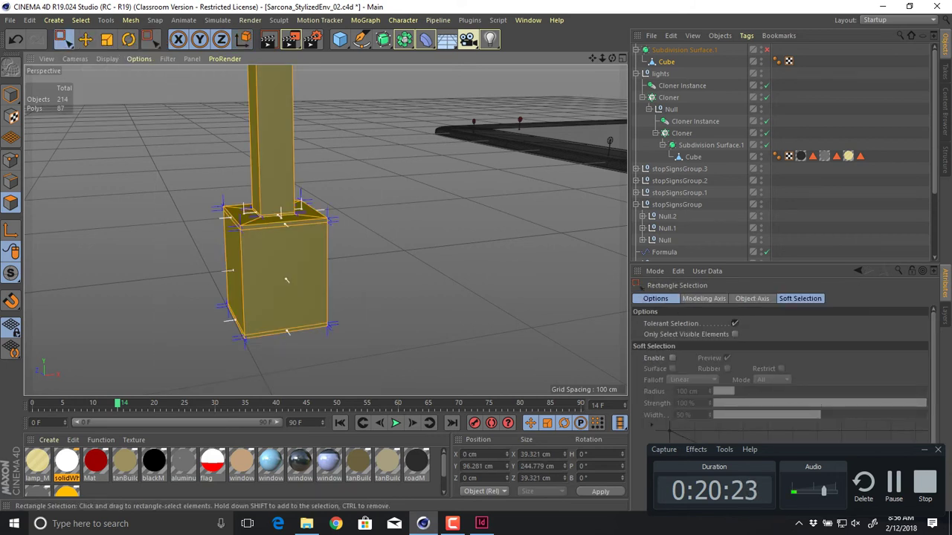
- Deselect the pole's polygons and apply the sidewalk_M material to the selected base polygons
{"action": "left_click_drag", "start_coordinate": [297, 215], "coordinate": [264, 195], "text": "alt"}
{"action": "right_click_drag", "start_coordinate": [296, 215], "coordinate": [372, 215], "text": "alt"}
{"action": "middle_click_drag", "start_coordinate": [248, 345], "coordinate": [290, 368], "text": "alt"}
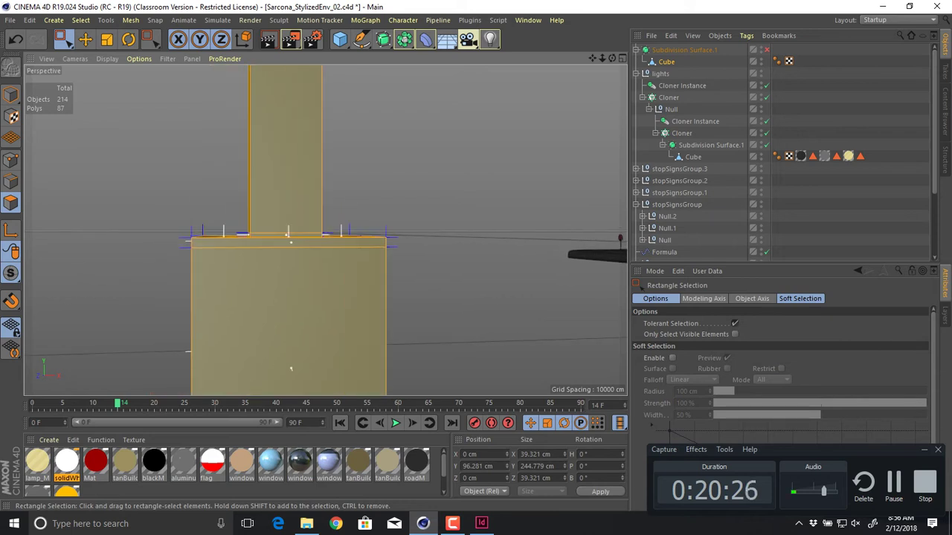
{"action": "left_click", "coordinate": [291, 368]}
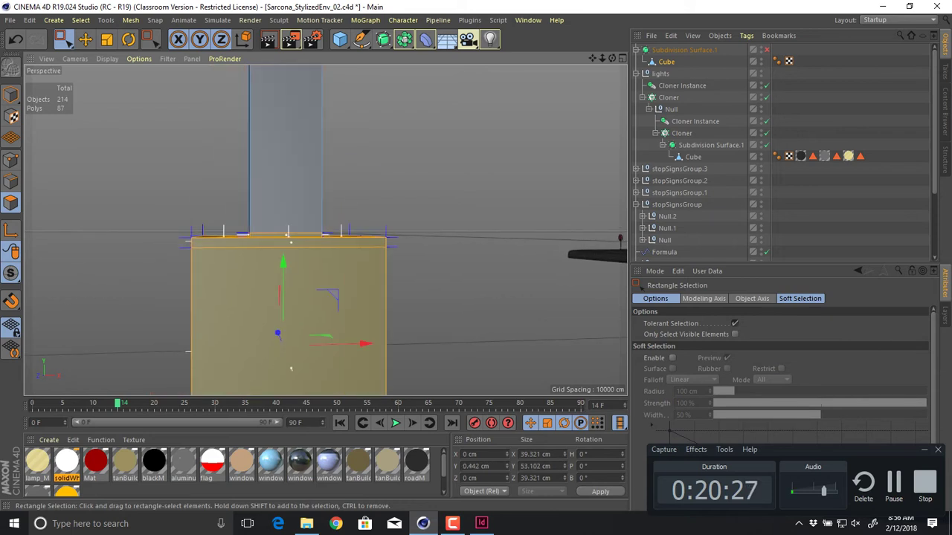
{"action": "left_click_drag", "start_coordinate": [290, 368], "coordinate": [295, 316], "text": "alt"}
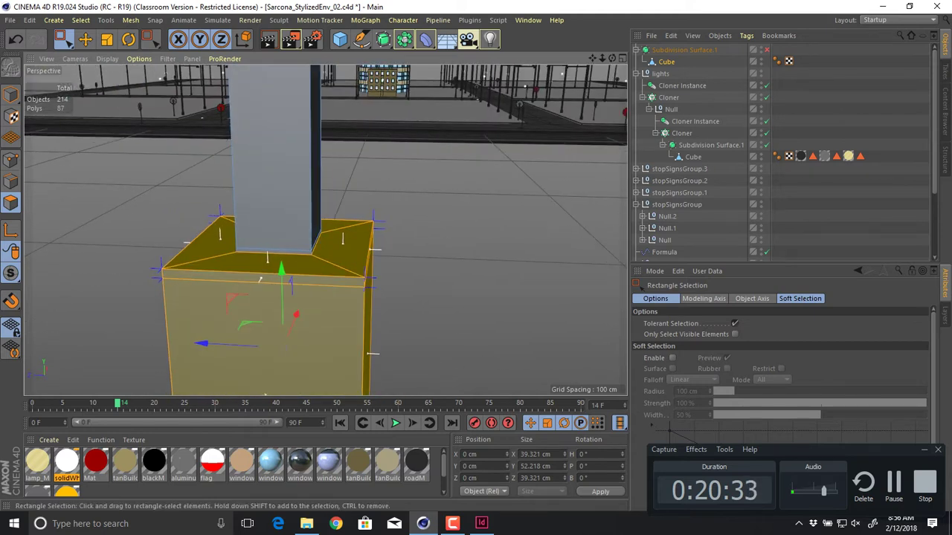
{"action": "scroll", "coordinate": [237, 468], "scroll_direction": "down", "scroll_amount": 1}
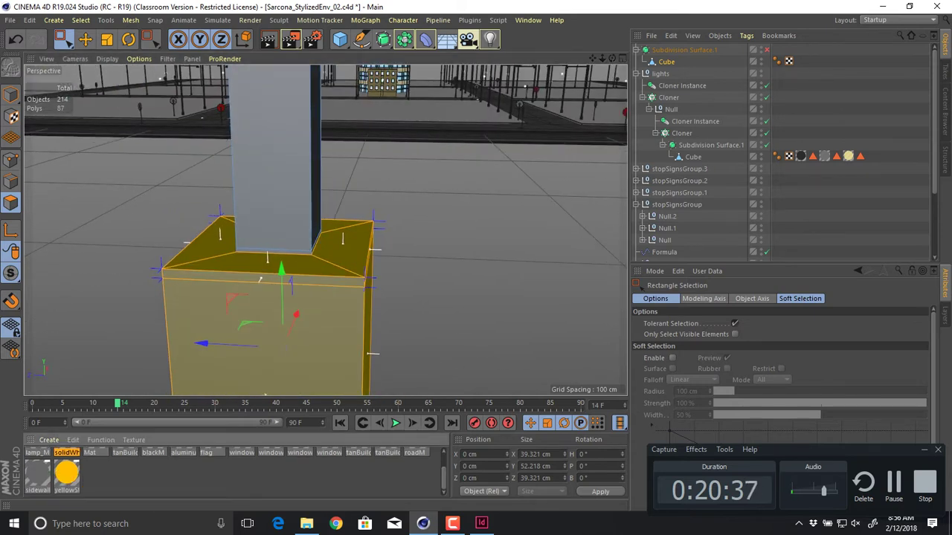
{"action": "left_click_drag", "start_coordinate": [38, 474], "coordinate": [410, 236]}
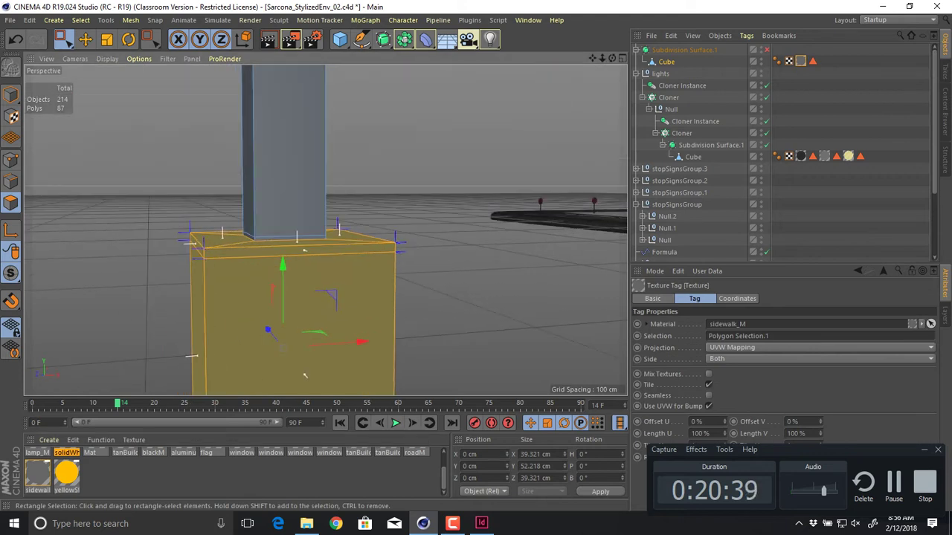
- Invert the polygon selection and remove the lamp head's polygons from it
{"action": "scroll", "coordinate": [409, 236], "scroll_direction": "down", "scroll_amount": 4}
{"action": "middle_click_drag", "start_coordinate": [410, 236], "coordinate": [399, 375], "text": "alt"}
{"action": "scroll", "coordinate": [402, 234], "scroll_direction": "down", "scroll_amount": 5}
{"action": "middle_click_drag", "start_coordinate": [402, 234], "coordinate": [430, 336], "text": "alt"}
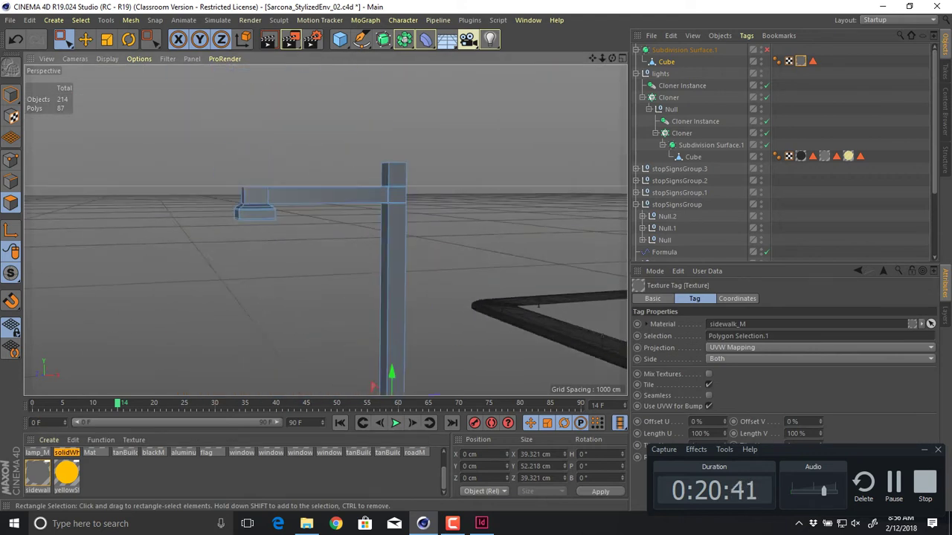
{"action": "left_click_drag", "start_coordinate": [401, 233], "coordinate": [388, 234], "text": "alt"}
{"action": "middle_click_drag", "start_coordinate": [323, 228], "coordinate": [360, 262], "text": "alt"}
{"action": "scroll", "coordinate": [297, 281], "scroll_direction": "up", "scroll_amount": 3}
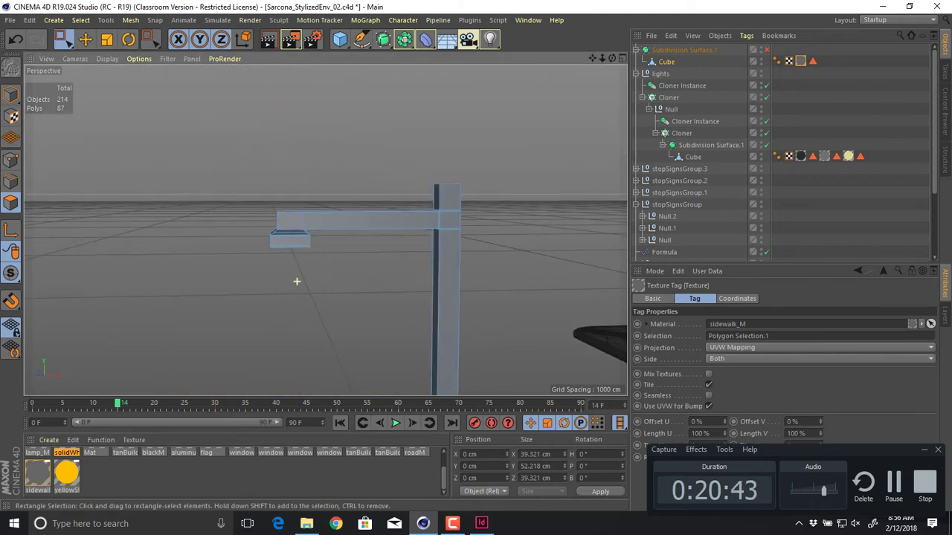
{"action": "scroll", "coordinate": [361, 300], "scroll_direction": "down", "scroll_amount": 3}
{"action": "left_click", "coordinate": [80, 20]}
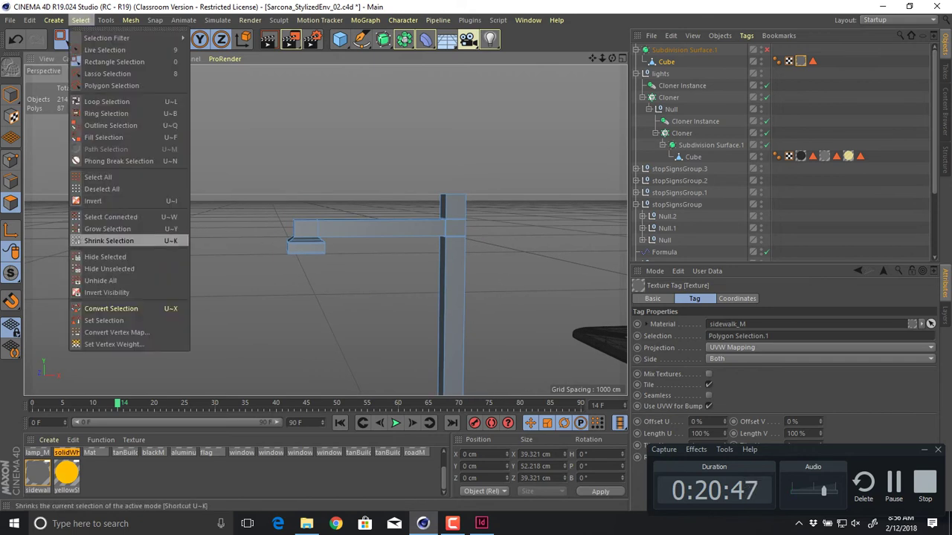
{"action": "left_click", "coordinate": [93, 201]}
{"action": "middle_click_drag", "start_coordinate": [409, 392], "coordinate": [364, 363], "text": "alt"}
{"action": "scroll", "coordinate": [264, 221], "scroll_direction": "up", "scroll_amount": 4}
{"action": "scroll", "coordinate": [264, 221], "scroll_direction": "up", "scroll_amount": 3}
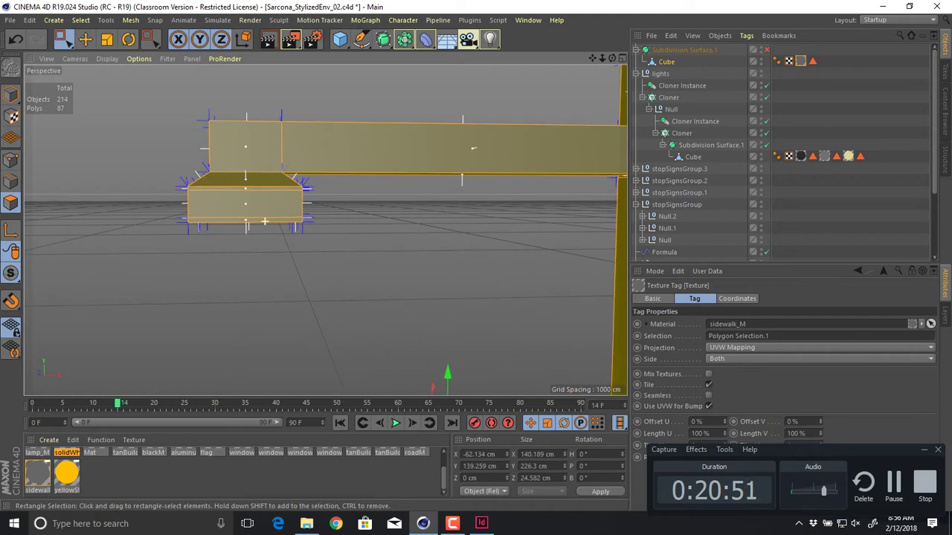
{"action": "left_click_drag", "start_coordinate": [331, 178], "coordinate": [137, 225], "text": "ctrl"}
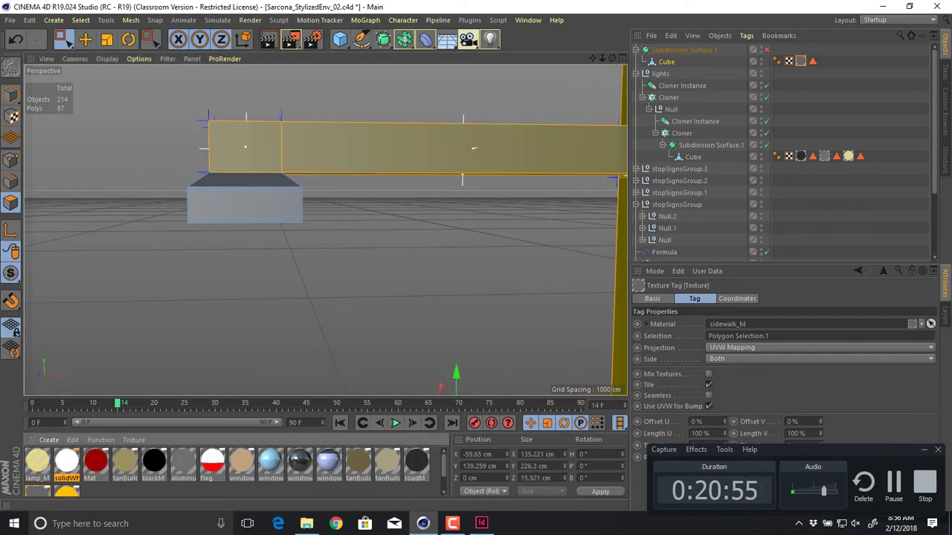
- Move the lamp_M material to the end of the material list and apply aluminum to the selected pole and arm polygons
{"action": "left_click_drag", "start_coordinate": [37, 462], "coordinate": [86, 470]}
{"action": "scroll", "coordinate": [86, 470], "scroll_direction": "up", "scroll_amount": 1}
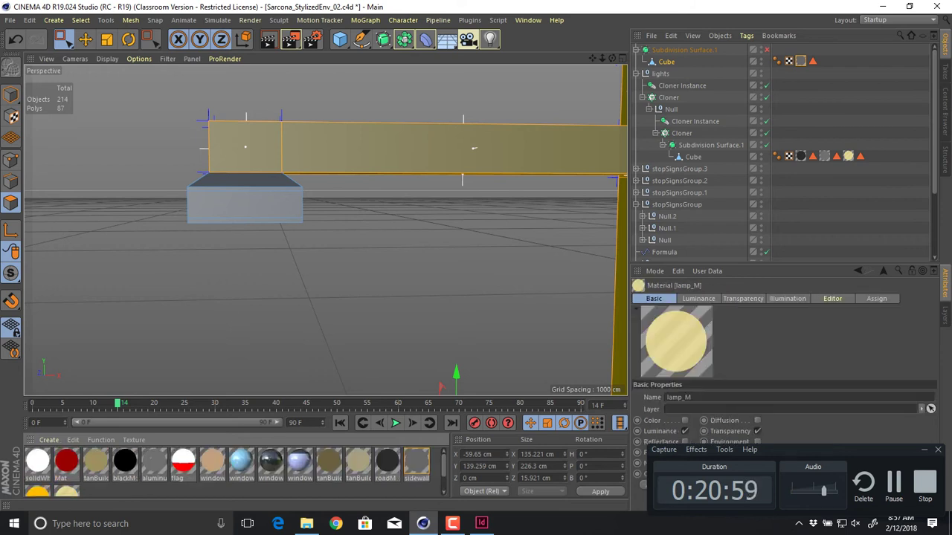
{"action": "left_click_drag", "start_coordinate": [154, 462], "coordinate": [245, 148]}
- Select the lamp head's polygons and apply the lamp_M material to them
{"action": "left_click_drag", "start_coordinate": [161, 249], "coordinate": [354, 184]}
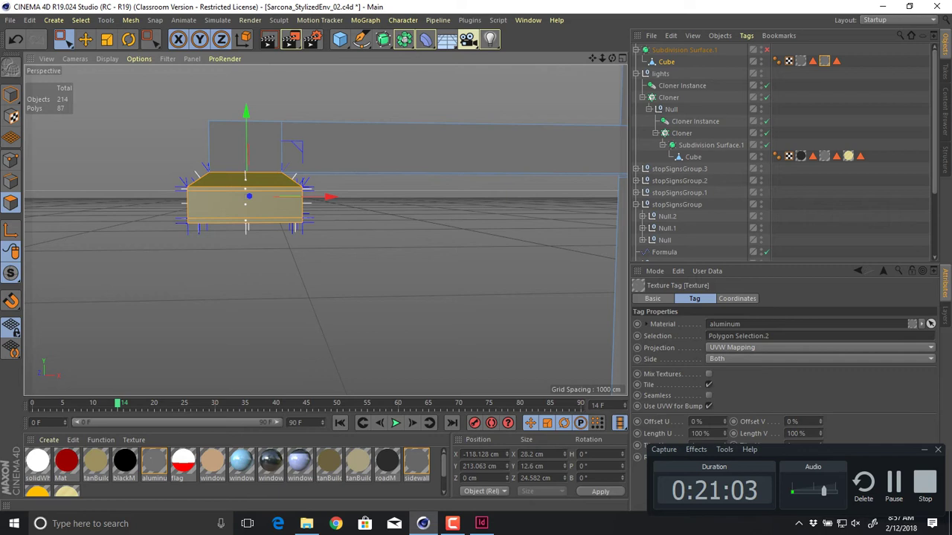
{"action": "scroll", "coordinate": [236, 469], "scroll_direction": "down", "scroll_amount": 1}
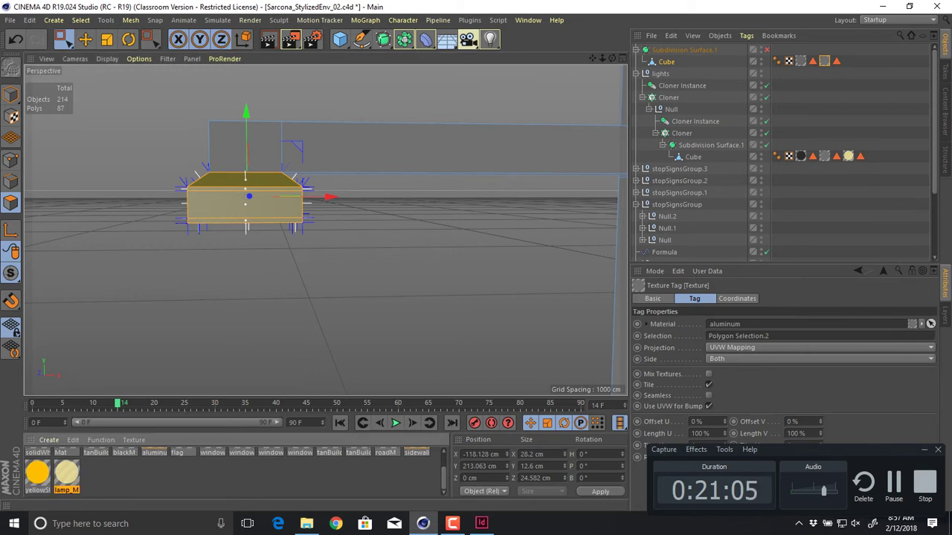
{"action": "left_click_drag", "start_coordinate": [66, 473], "coordinate": [244, 202]}
- Turn the Subdivision Surface back on in Model mode and examine the material boundaries on the smoothed street light
{"action": "left_click", "coordinate": [10, 94]}
{"action": "left_click", "coordinate": [349, 282]}
{"action": "scroll", "coordinate": [457, 289], "scroll_direction": "down", "scroll_amount": 8}
{"action": "middle_click_drag", "start_coordinate": [457, 289], "coordinate": [260, 107], "text": "alt"}
{"action": "left_click", "coordinate": [766, 50]}
{"action": "scroll", "coordinate": [473, 144], "scroll_direction": "down", "scroll_amount": 4}
{"action": "middle_click_drag", "start_coordinate": [327, 197], "coordinate": [349, 307], "text": "alt"}
{"action": "left_click_drag", "start_coordinate": [315, 220], "coordinate": [301, 186], "text": "alt"}
{"action": "scroll", "coordinate": [282, 187], "scroll_direction": "up", "scroll_amount": 8}
{"action": "middle_click_drag", "start_coordinate": [325, 230], "coordinate": [195, 161], "text": "alt"}
{"action": "middle_click_drag", "start_coordinate": [275, 211], "coordinate": [229, 163], "text": "alt"}
{"action": "scroll", "coordinate": [229, 163], "scroll_direction": "up", "scroll_amount": 5}
{"action": "scroll", "coordinate": [229, 163], "scroll_direction": "down", "scroll_amount": 4}
{"action": "middle_click_drag", "start_coordinate": [325, 231], "coordinate": [272, 206], "text": "alt"}
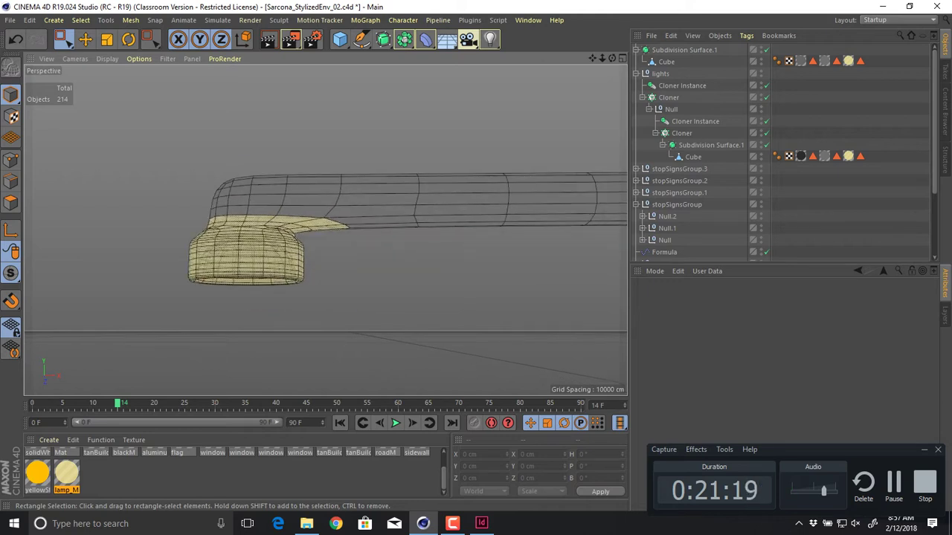
- Turn off the smoothing and add a loop cut across the arm at 0.619%, just beside the block above the lamp head
{"action": "left_click", "coordinate": [766, 50]}
{"action": "left_click_drag", "start_coordinate": [325, 231], "coordinate": [300, 280], "text": "alt"}
{"action": "middle_click_drag", "start_coordinate": [301, 217], "coordinate": [326, 230], "text": "alt"}
{"action": "left_click_drag", "start_coordinate": [324, 229], "coordinate": [385, 272], "text": "alt"}
{"action": "key", "text": "k"}
{"action": "key", "text": "l"}
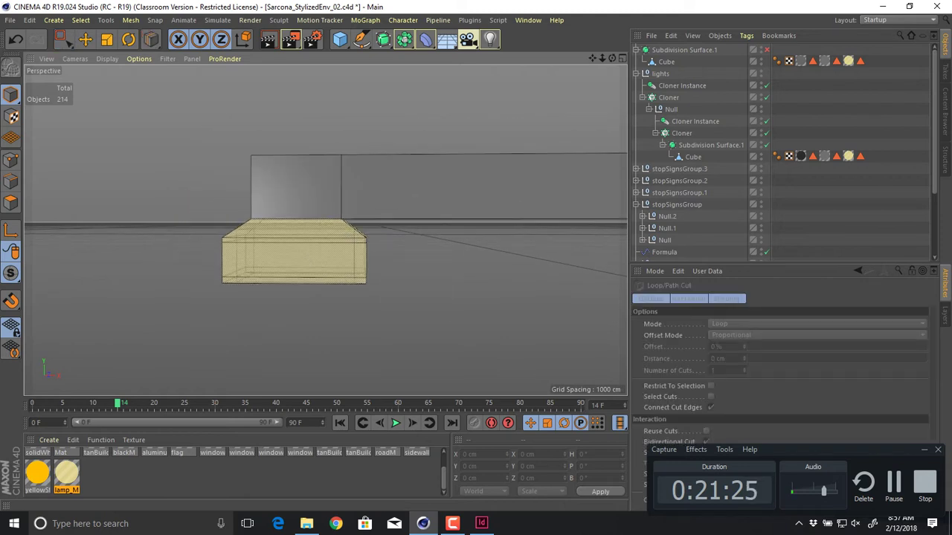
{"action": "left_click", "coordinate": [666, 61]}
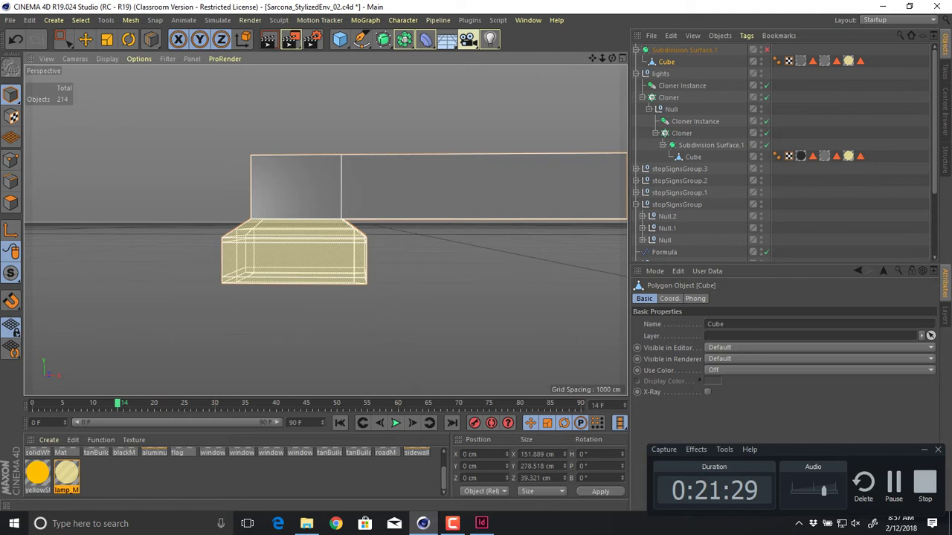
{"action": "left_click_drag", "start_coordinate": [325, 230], "coordinate": [324, 274], "text": "alt"}
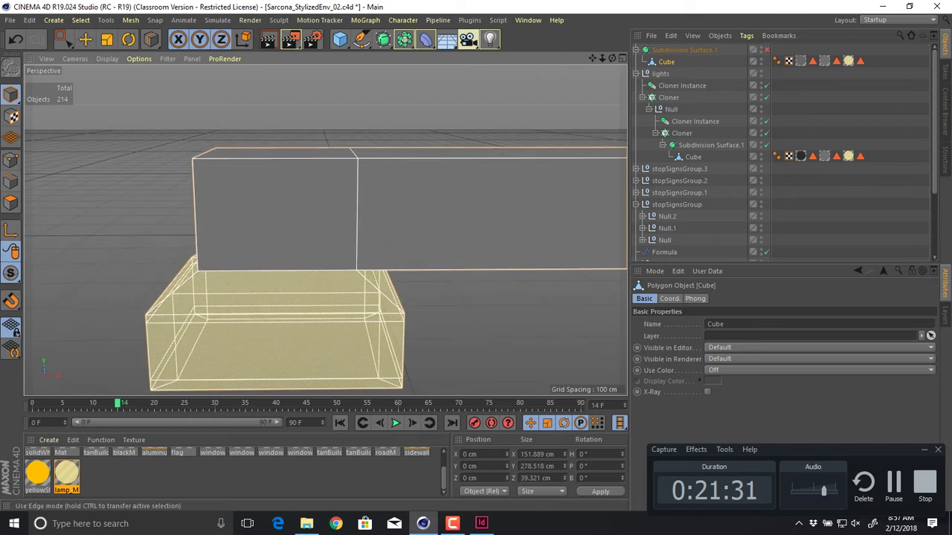
{"action": "left_click", "coordinate": [10, 181]}
{"action": "key", "text": "k"}
{"action": "key", "text": "l"}
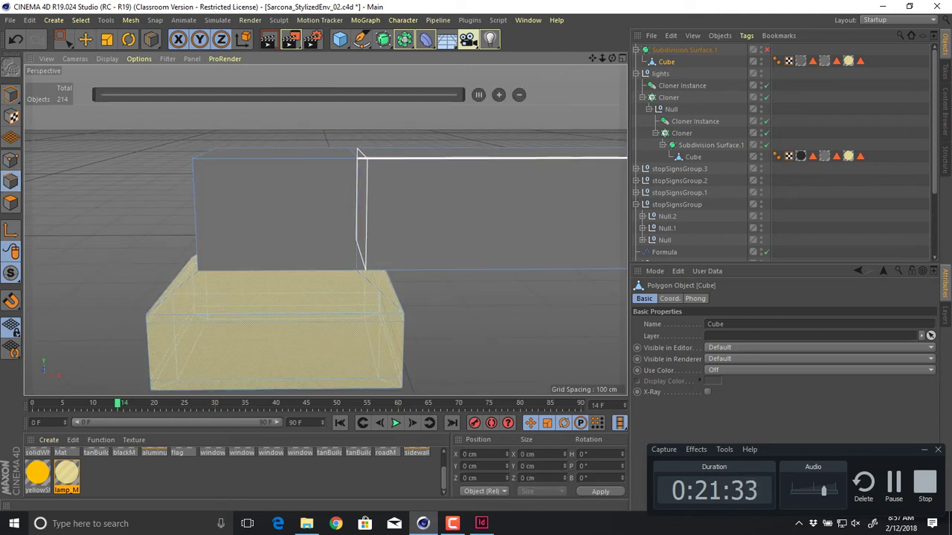
{"action": "left_click", "coordinate": [358, 159]}
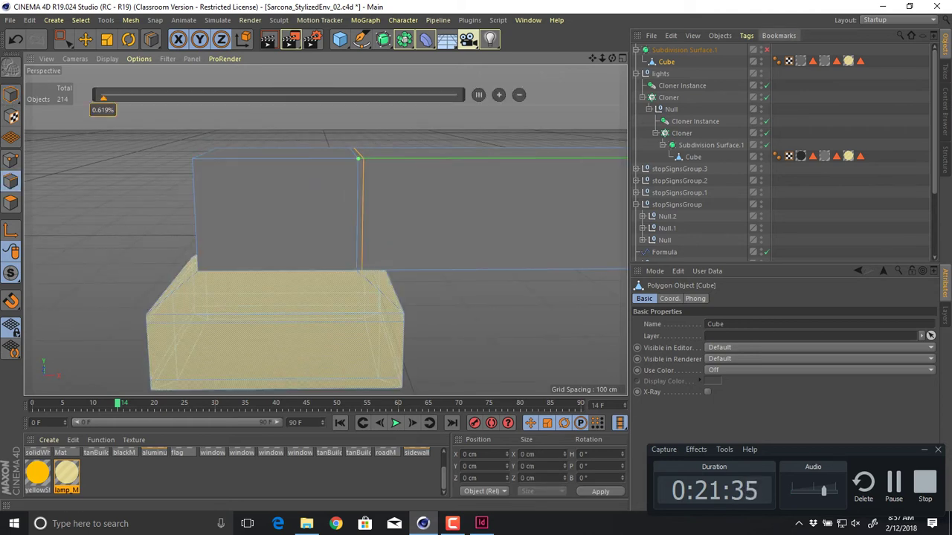
- Re-enable the Subdivision Surface and check the smoothed joint between the arm and lamp head
{"action": "key", "text": "q"}
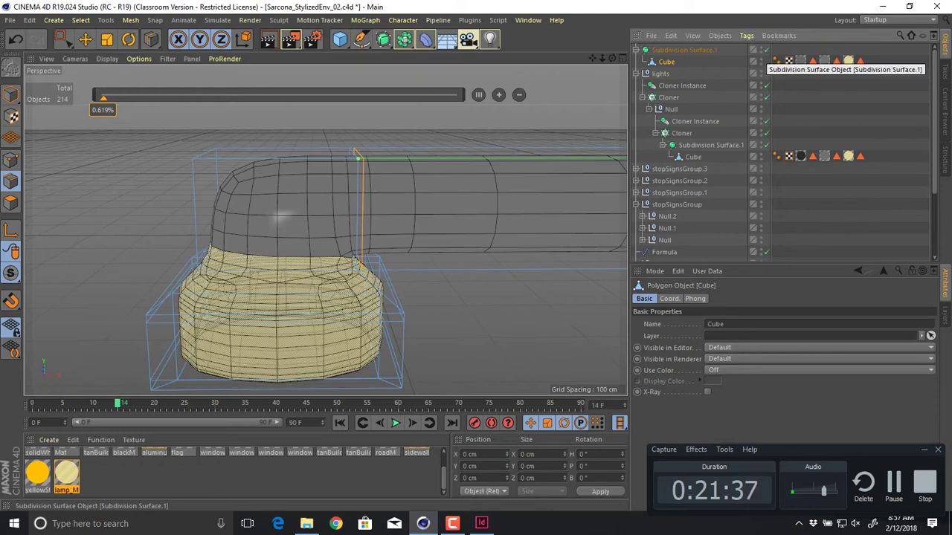
{"action": "scroll", "coordinate": [334, 223], "scroll_direction": "down", "scroll_amount": 5}
{"action": "scroll", "coordinate": [472, 221], "scroll_direction": "down", "scroll_amount": 5}
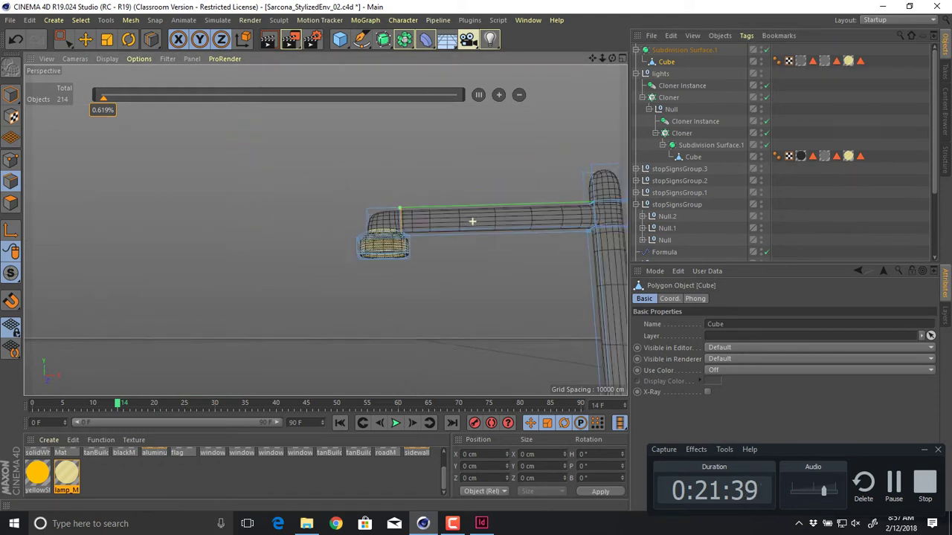
- Return to the Move tool in Model mode, deselect everything and view the whole smoothed street light
{"action": "key", "text": "e"}
{"action": "left_click", "coordinate": [11, 94]}
{"action": "left_click", "coordinate": [400, 267]}
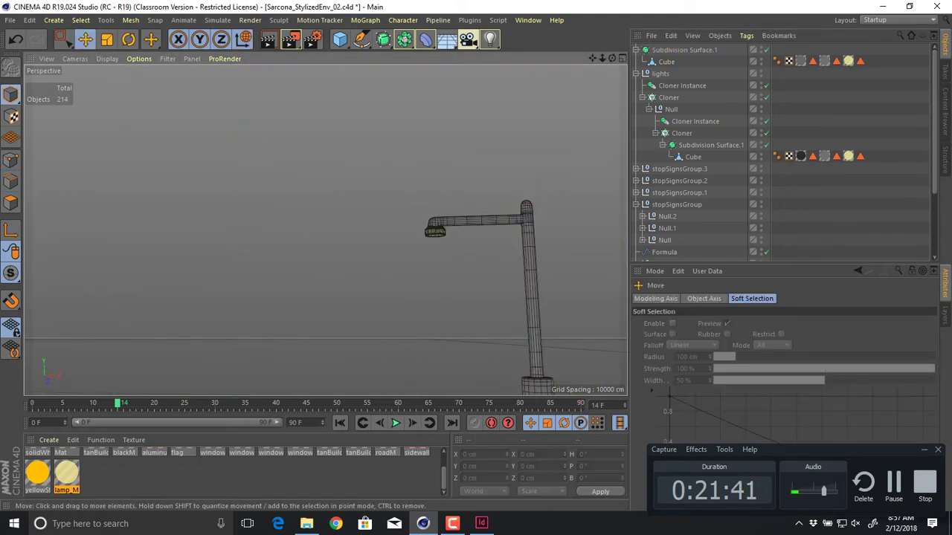
{"action": "left_click_drag", "start_coordinate": [399, 268], "coordinate": [446, 312], "text": "alt"}
{"action": "scroll", "coordinate": [399, 267], "scroll_direction": "down", "scroll_amount": 3}
{"action": "middle_click_drag", "start_coordinate": [399, 268], "coordinate": [312, 229], "text": "alt"}
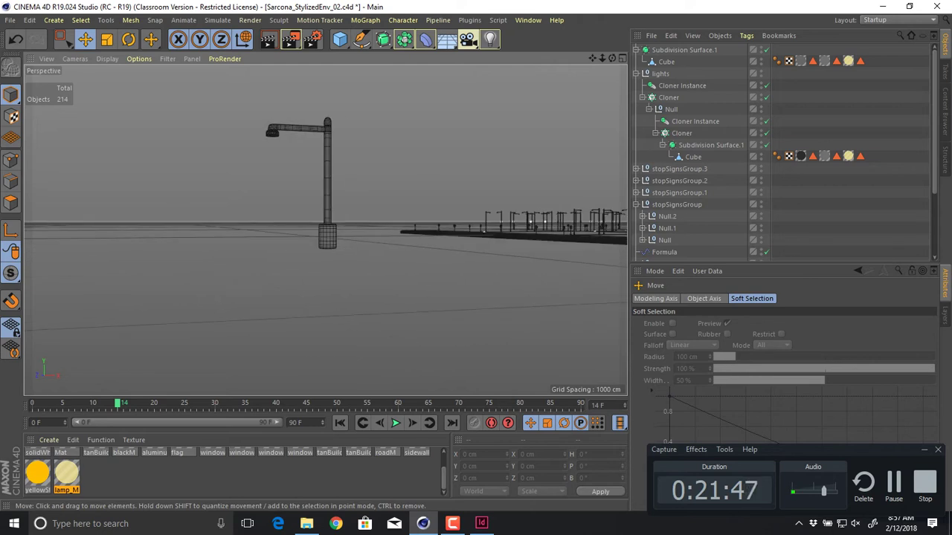
- Examine the new street light beside the city grid and the existing lights along its roads
{"action": "left_click_drag", "start_coordinate": [326, 230], "coordinate": [340, 294], "text": "alt"}
{"action": "middle_click_drag", "start_coordinate": [339, 294], "coordinate": [202, 277], "text": "alt"}
{"action": "left_click_drag", "start_coordinate": [326, 230], "coordinate": [313, 249], "text": "alt"}
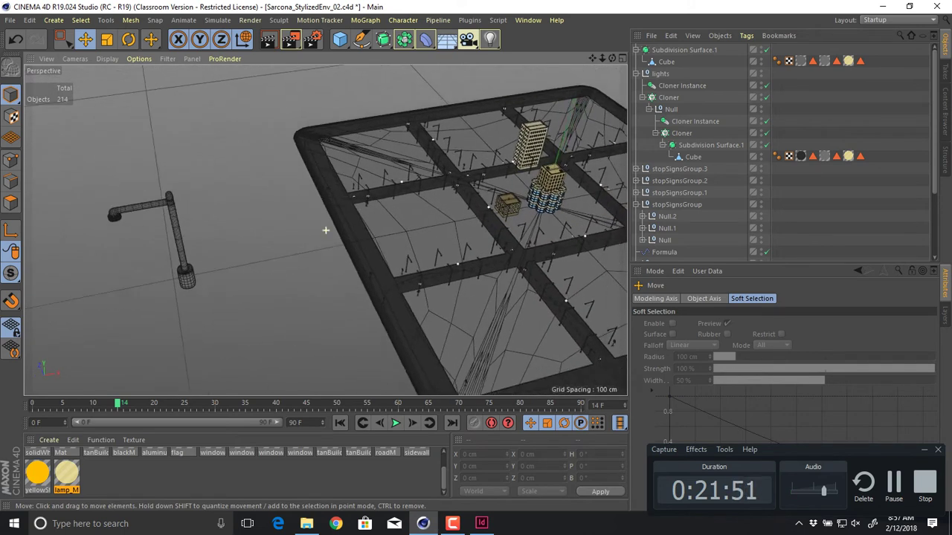
{"action": "middle_click_drag", "start_coordinate": [542, 199], "coordinate": [512, 164], "text": "alt"}
{"action": "left_click_drag", "start_coordinate": [513, 163], "coordinate": [465, 200], "text": "alt"}
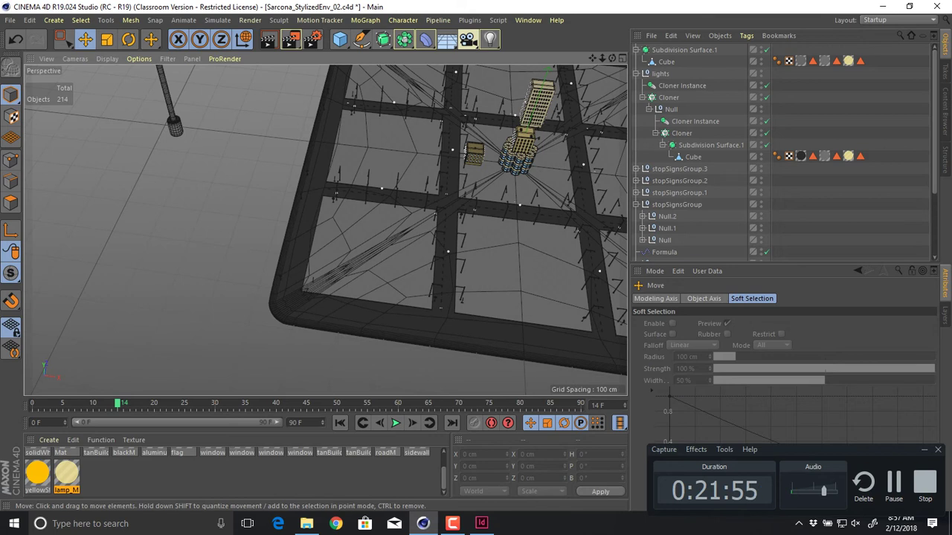
{"action": "middle_click_drag", "start_coordinate": [521, 160], "coordinate": [526, 202], "text": "alt"}
{"action": "left_click_drag", "start_coordinate": [525, 202], "coordinate": [492, 227], "text": "alt"}
{"action": "middle_click_drag", "start_coordinate": [325, 225], "coordinate": [295, 246], "text": "alt"}
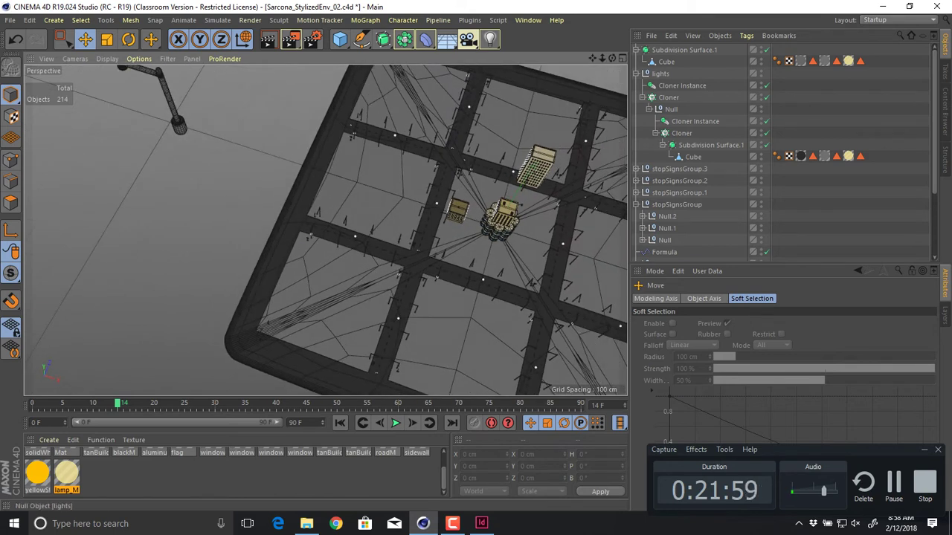
- Collapse the new street light's Subdivision Surface, then select the lights group and reveal its hierarchy
{"action": "left_click", "coordinate": [635, 73]}
{"action": "left_click", "coordinate": [683, 50]}
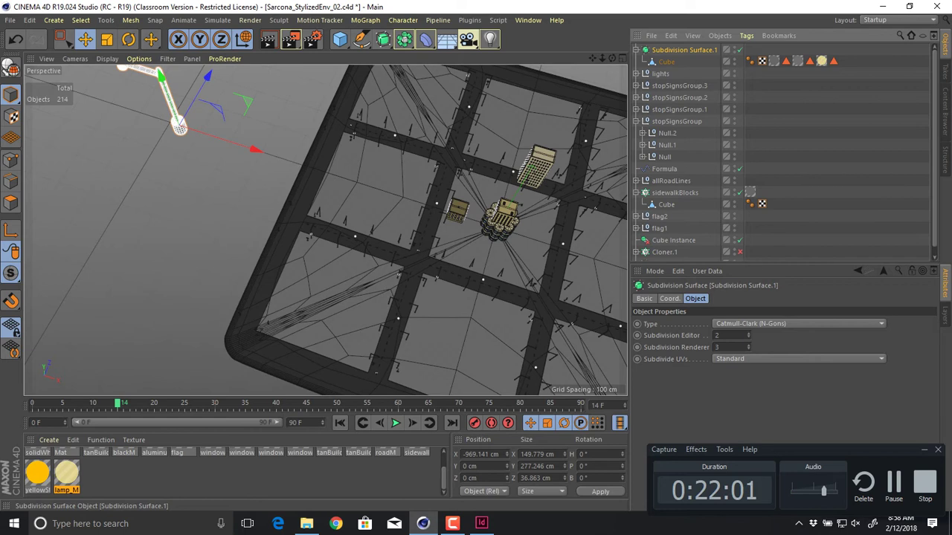
{"action": "left_click", "coordinate": [636, 50]}
{"action": "left_click", "coordinate": [659, 62]}
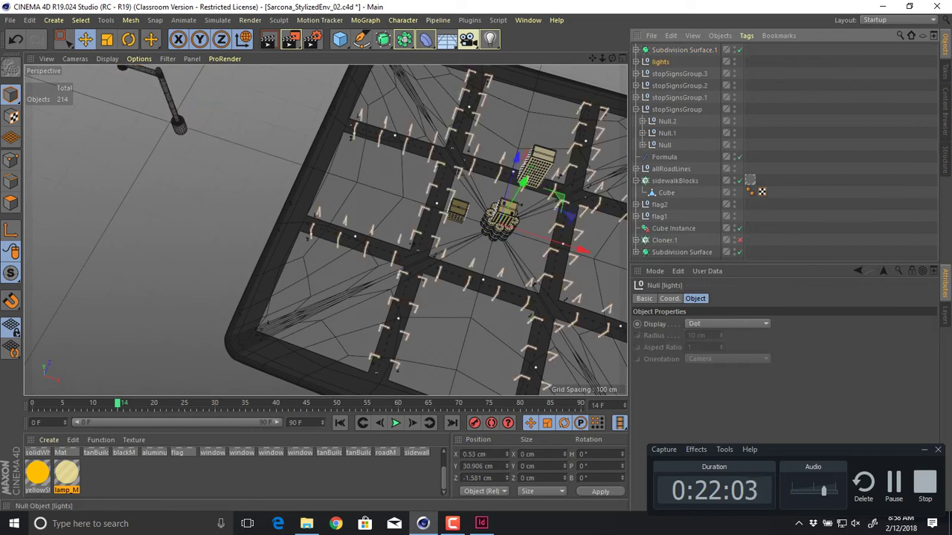
{"action": "middle_click_drag", "start_coordinate": [499, 219], "coordinate": [346, 196], "text": "alt"}
{"action": "left_click_drag", "start_coordinate": [346, 196], "coordinate": [380, 195], "text": "alt"}
{"action": "left_click", "coordinate": [636, 62]}
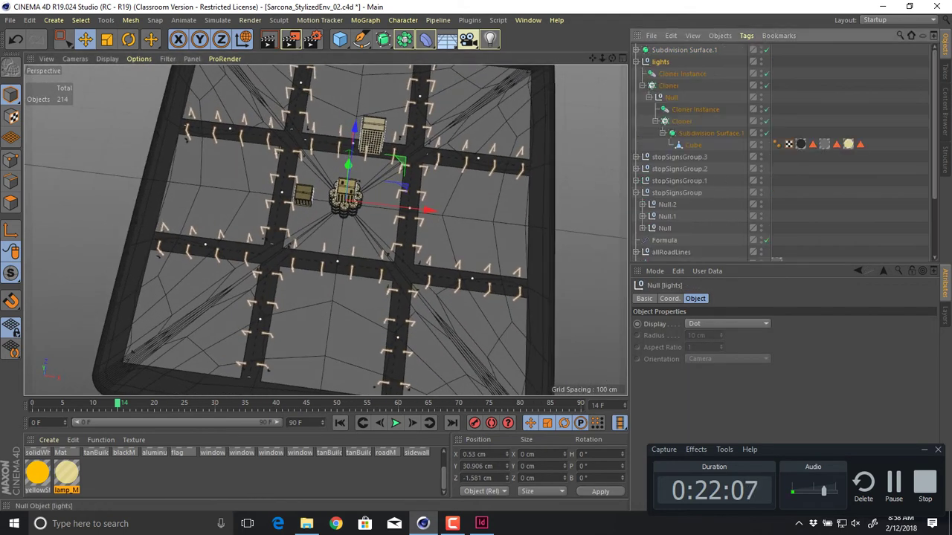
- Inspect the lights group's hierarchy by selecting its Cloner Instances, Cloners, Null, Subdivision Surface and Cube individually
{"action": "left_click", "coordinate": [681, 73]}
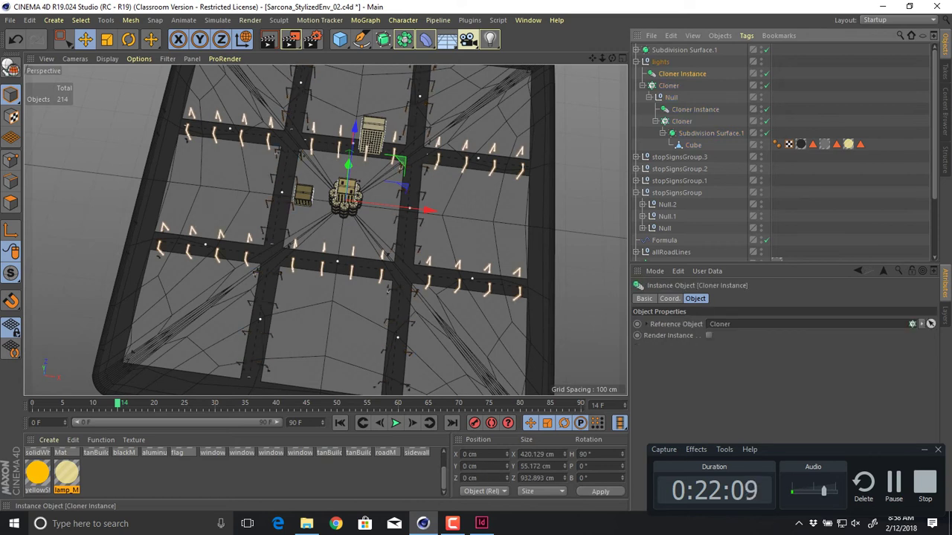
{"action": "left_click", "coordinate": [668, 85]}
{"action": "left_click", "coordinate": [671, 98]}
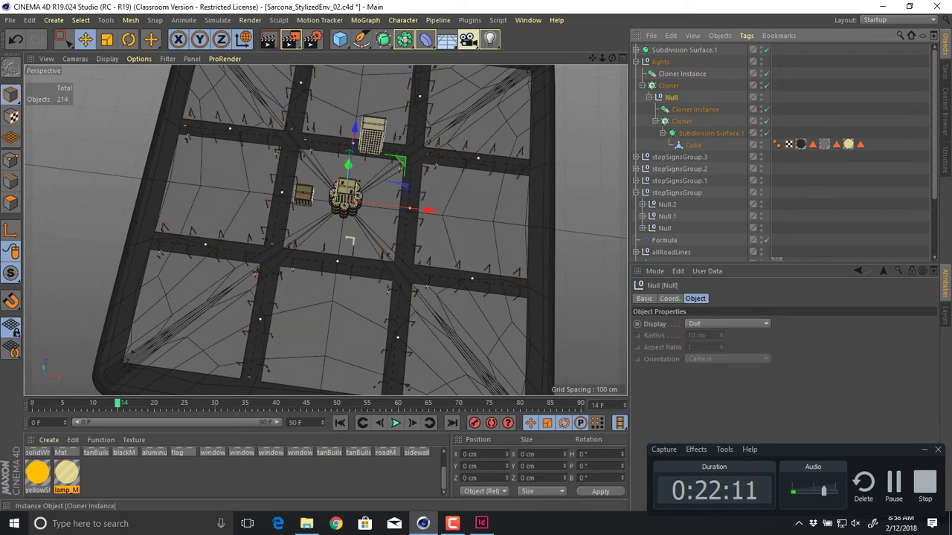
{"action": "left_click", "coordinate": [694, 110]}
{"action": "left_click", "coordinate": [681, 121]}
{"action": "left_click", "coordinate": [693, 145]}
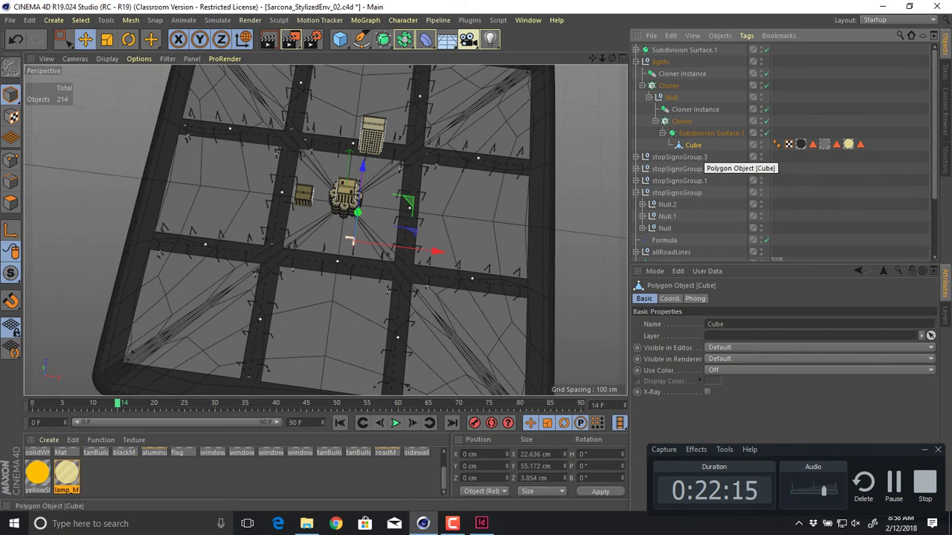
{"action": "left_click", "coordinate": [710, 134]}
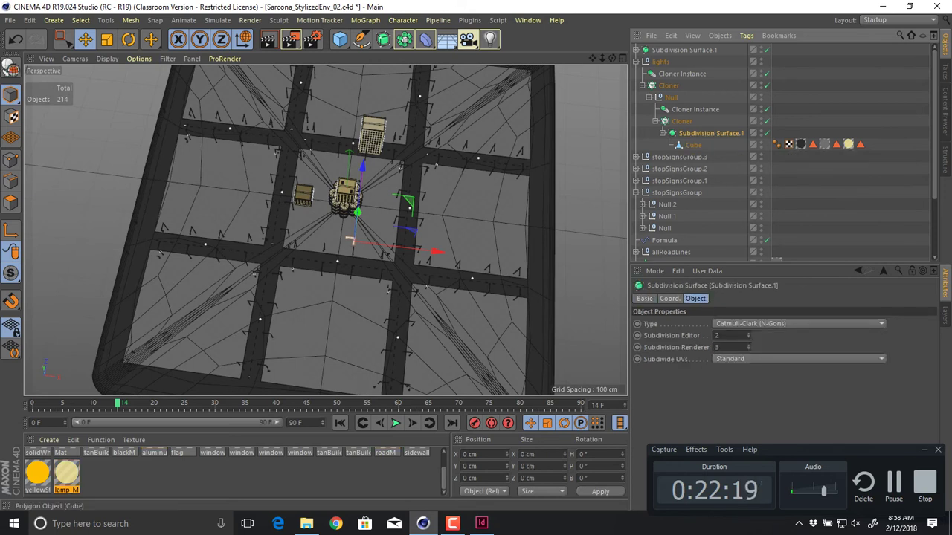
{"action": "left_click", "coordinate": [693, 145]}
{"action": "left_click", "coordinate": [710, 133]}
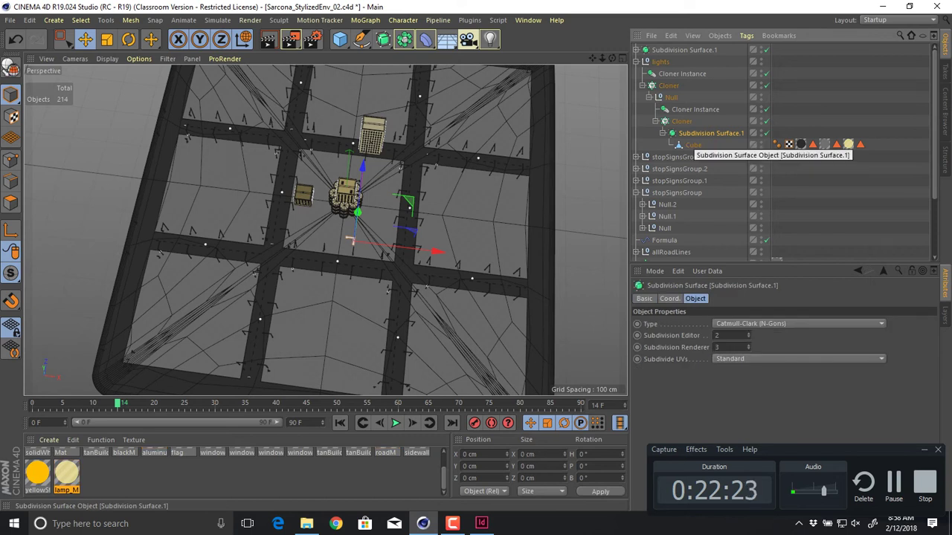
{"action": "left_click", "coordinate": [682, 122]}
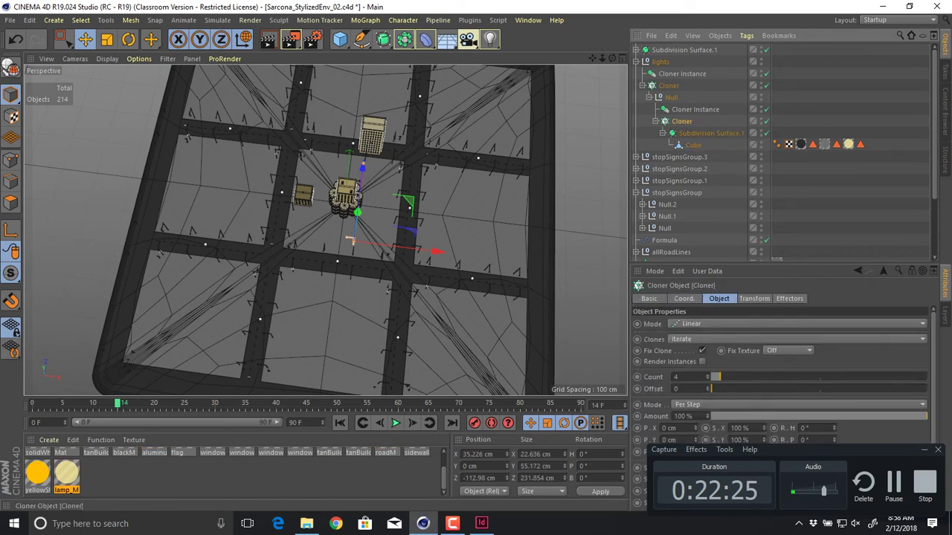
- Examine how the cloned street lights are arranged along both sides of the city roads and around the intersections
{"action": "left_click_drag", "start_coordinate": [353, 240], "coordinate": [305, 204], "text": "alt"}
{"action": "middle_click_drag", "start_coordinate": [372, 262], "coordinate": [288, 199], "text": "alt"}
{"action": "right_click_drag", "start_coordinate": [288, 200], "coordinate": [308, 199], "text": "alt"}
{"action": "left_click_drag", "start_coordinate": [308, 199], "coordinate": [370, 195], "text": "alt"}
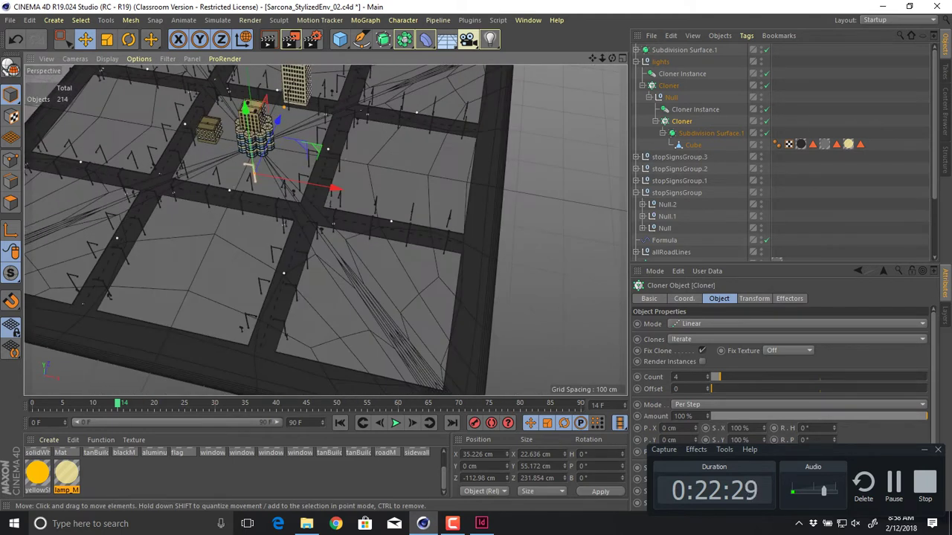
{"action": "middle_click_drag", "start_coordinate": [283, 224], "coordinate": [325, 229], "text": "alt"}
{"action": "right_click_drag", "start_coordinate": [325, 229], "coordinate": [472, 245], "text": "alt"}
{"action": "middle_click_drag", "start_coordinate": [472, 244], "coordinate": [418, 232], "text": "alt"}
{"action": "left_click_drag", "start_coordinate": [418, 232], "coordinate": [305, 279], "text": "alt"}
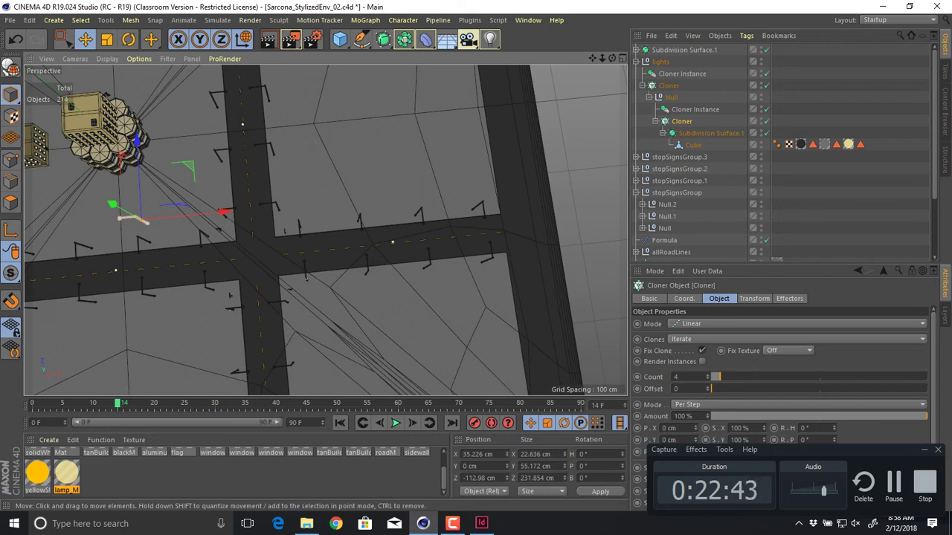
- Select the newly modelled street light outside the city and add a MoGraph Cloner as its parent
{"action": "right_click_drag", "start_coordinate": [454, 242], "coordinate": [327, 242], "text": "alt"}
{"action": "middle_click_drag", "start_coordinate": [387, 234], "coordinate": [509, 238], "text": "alt"}
{"action": "scroll", "coordinate": [360, 209], "scroll_direction": "up", "scroll_amount": 5}
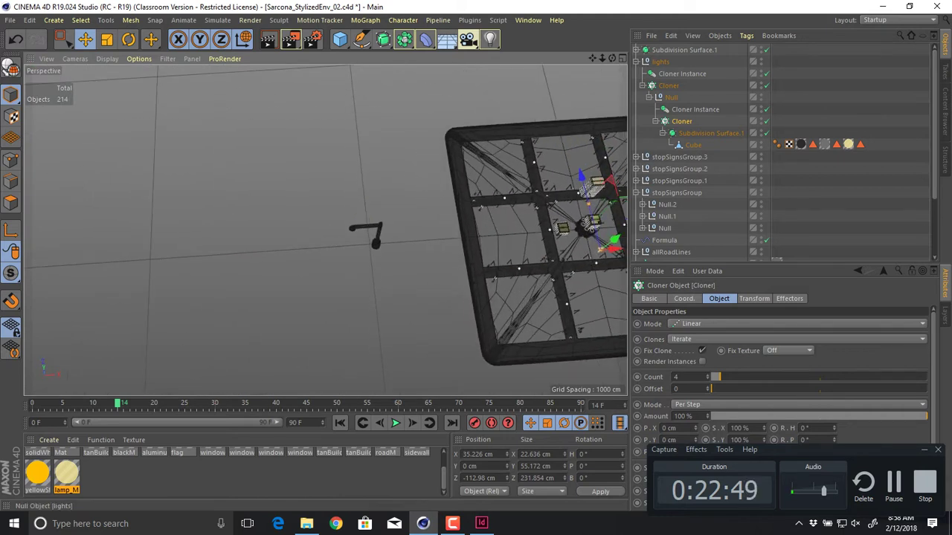
{"action": "left_click", "coordinate": [373, 237]}
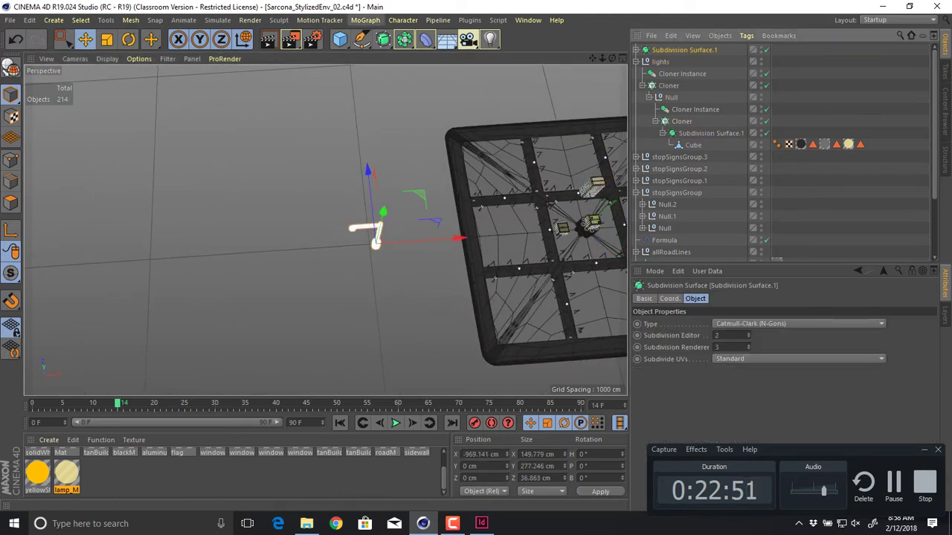
{"action": "left_click", "coordinate": [365, 20]}
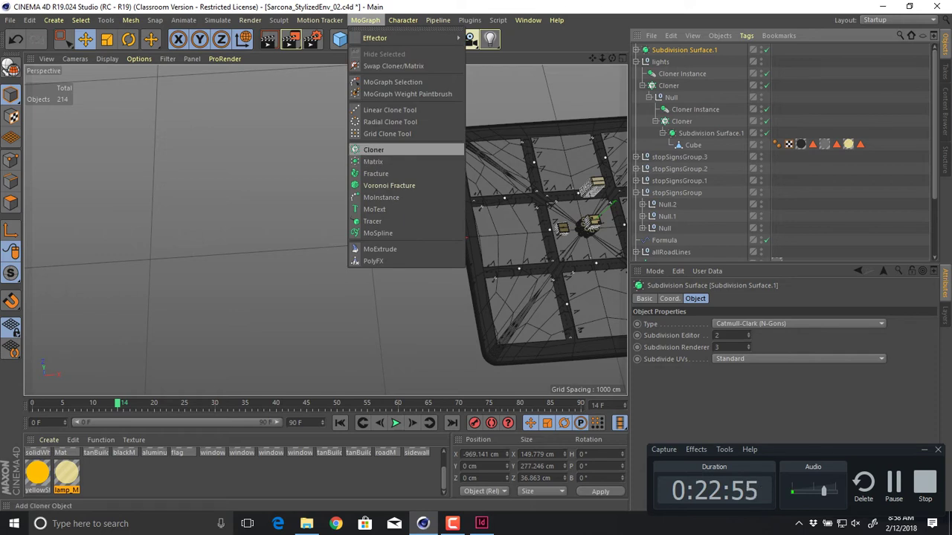
{"action": "left_click", "coordinate": [373, 150], "text": "alt"}
- Set the new Cloner's per-step position offset to 0 cm in Y and 171 cm in Z
{"action": "left_click_drag", "start_coordinate": [383, 220], "coordinate": [453, 171], "text": "alt"}
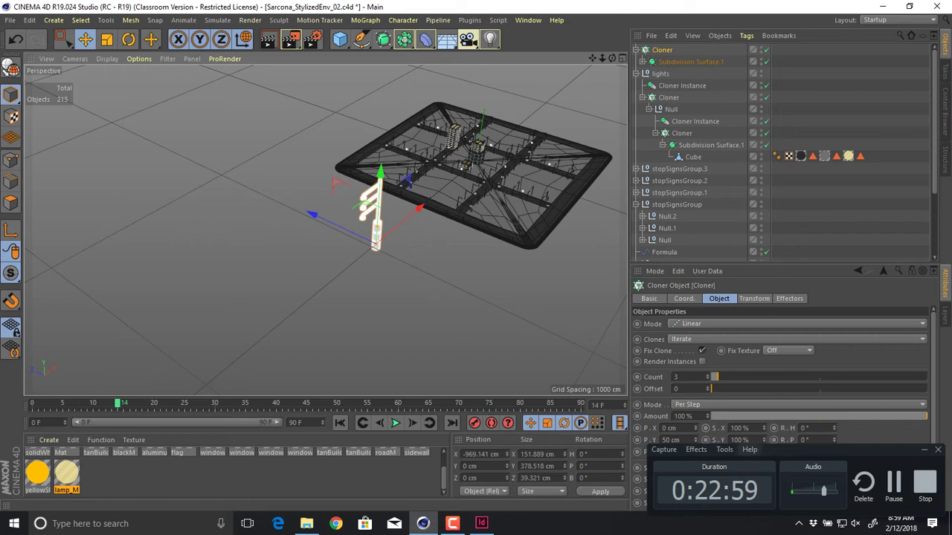
{"action": "left_click_drag", "start_coordinate": [832, 449], "coordinate": [817, 473]}
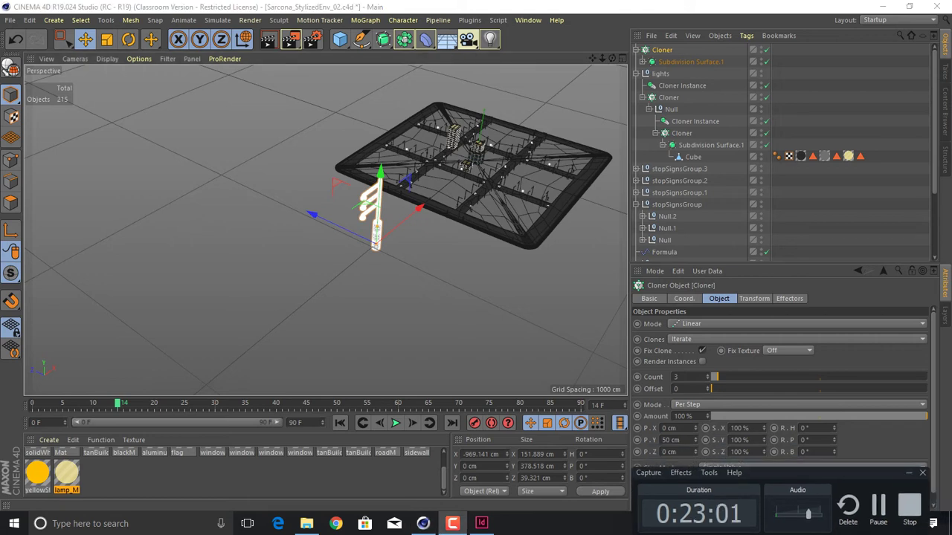
{"action": "left_click_drag", "start_coordinate": [681, 440], "coordinate": [637, 440]}
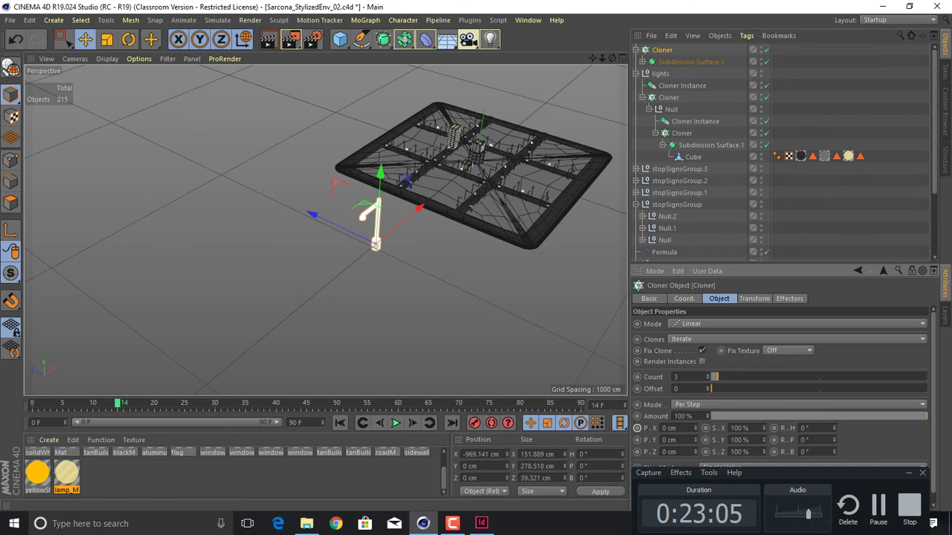
{"action": "left_click_drag", "start_coordinate": [695, 451], "coordinate": [695, 377]}
{"action": "left_click_drag", "start_coordinate": [739, 451], "coordinate": [770, 451]}
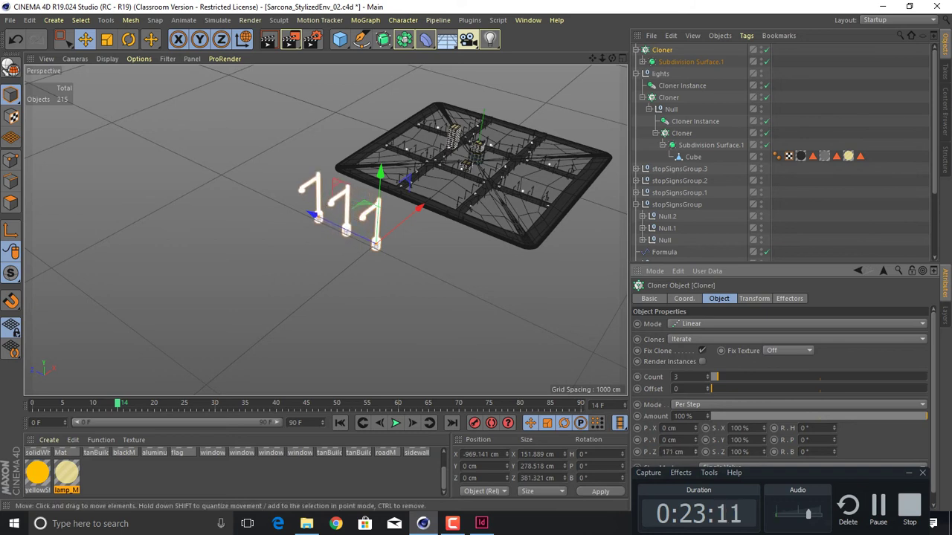
- Move the lamp cloner onto the outer edge of the road grid, at about X -467.6 cm and Z -112.3 cm
{"action": "left_click_drag", "start_coordinate": [376, 245], "coordinate": [313, 244], "text": "alt"}
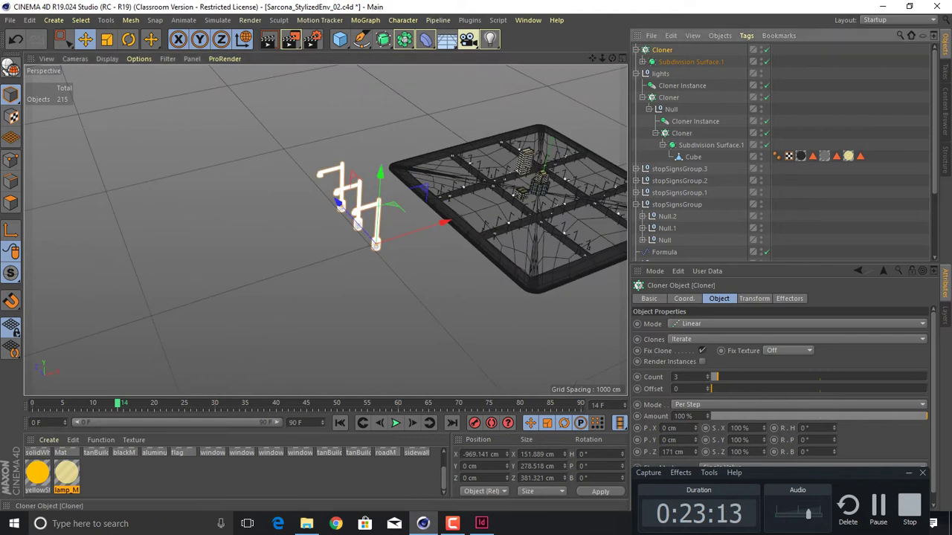
{"action": "left_click_drag", "start_coordinate": [445, 222], "coordinate": [543, 196]}
{"action": "left_click_drag", "start_coordinate": [428, 174], "coordinate": [441, 186]}
{"action": "left_click_drag", "start_coordinate": [551, 204], "coordinate": [550, 204]}
{"action": "left_click_drag", "start_coordinate": [482, 231], "coordinate": [472, 230]}
- Try to scale the whole lamp cloner, and undo the scaling
{"action": "scroll", "coordinate": [422, 225], "scroll_direction": "up", "scroll_amount": 3}
{"action": "middle_click_drag", "start_coordinate": [325, 230], "coordinate": [219, 258], "text": "alt"}
{"action": "key", "text": "t"}
{"action": "left_click_drag", "start_coordinate": [478, 238], "coordinate": [393, 252]}
{"action": "key", "text": "ctrl+z"}
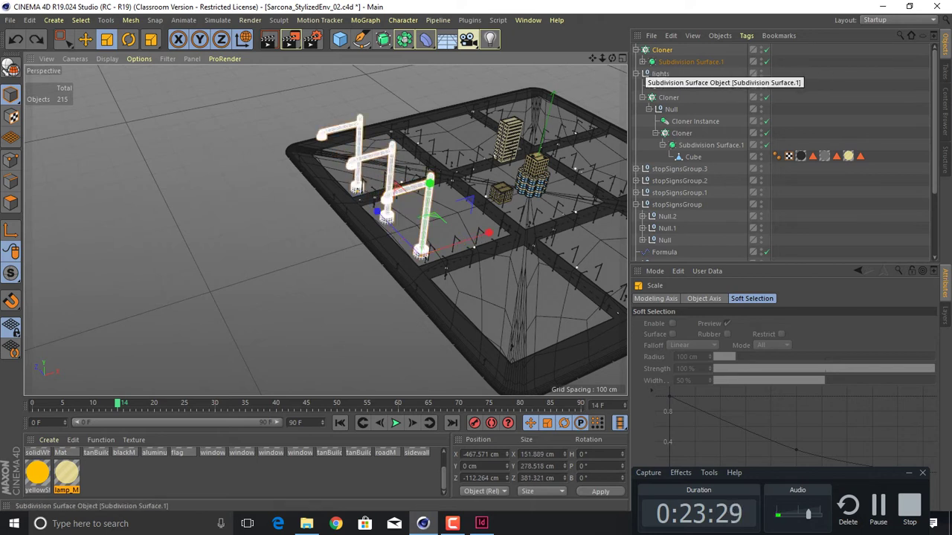
- Scale the lamp's Cube inside the cloner's Subdivision Surface down to about 31.9 × 58.6 × 8.3 cm
{"action": "left_click", "coordinate": [643, 62]}
{"action": "left_click", "coordinate": [673, 74]}
{"action": "left_click_drag", "start_coordinate": [438, 246], "coordinate": [420, 244]}
{"action": "left_click_drag", "start_coordinate": [420, 249], "coordinate": [419, 246]}
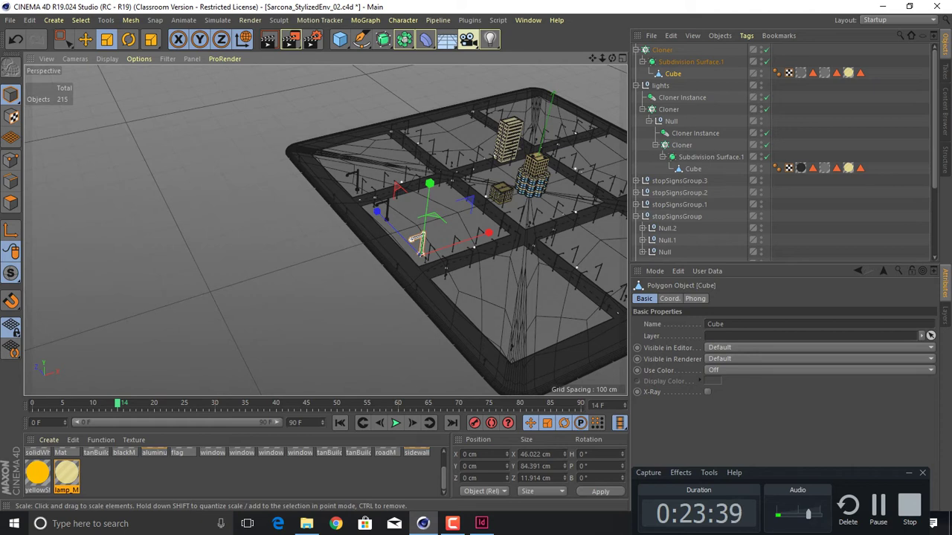
{"action": "scroll", "coordinate": [373, 276], "scroll_direction": "up", "scroll_amount": 5}
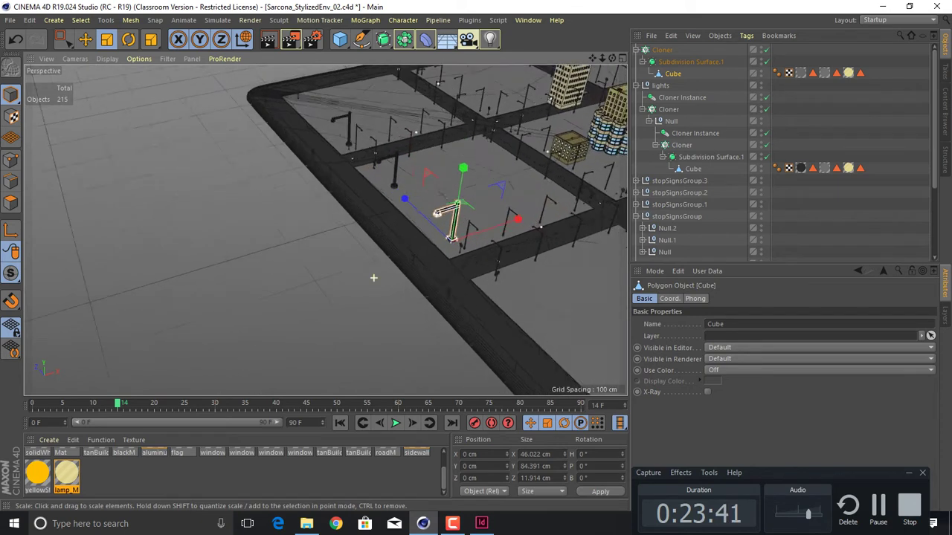
{"action": "middle_click_drag", "start_coordinate": [421, 255], "coordinate": [372, 274], "text": "alt"}
{"action": "left_click_drag", "start_coordinate": [417, 252], "coordinate": [417, 253]}
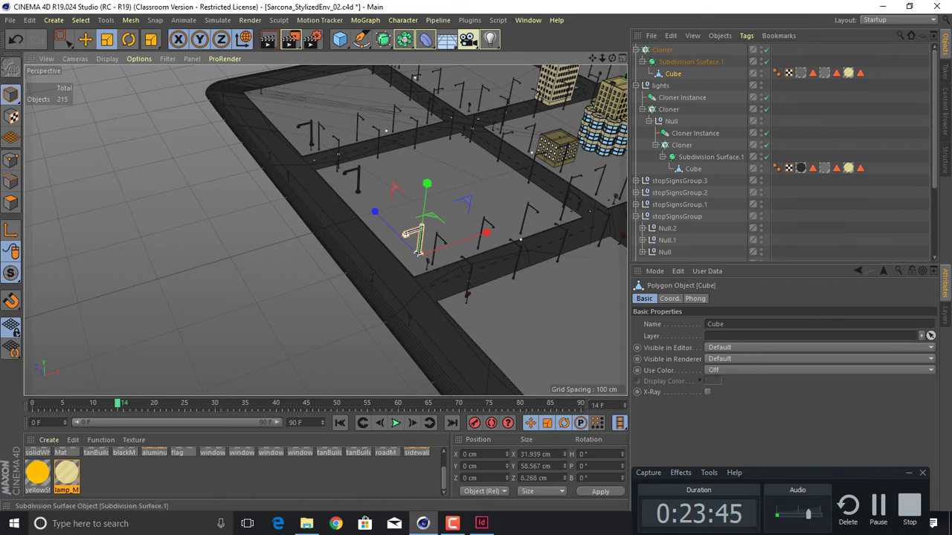
- Set the lamp cloner to 4 clones and tighten its Z spacing to fit the row within one block
{"action": "left_click", "coordinate": [412, 236]}
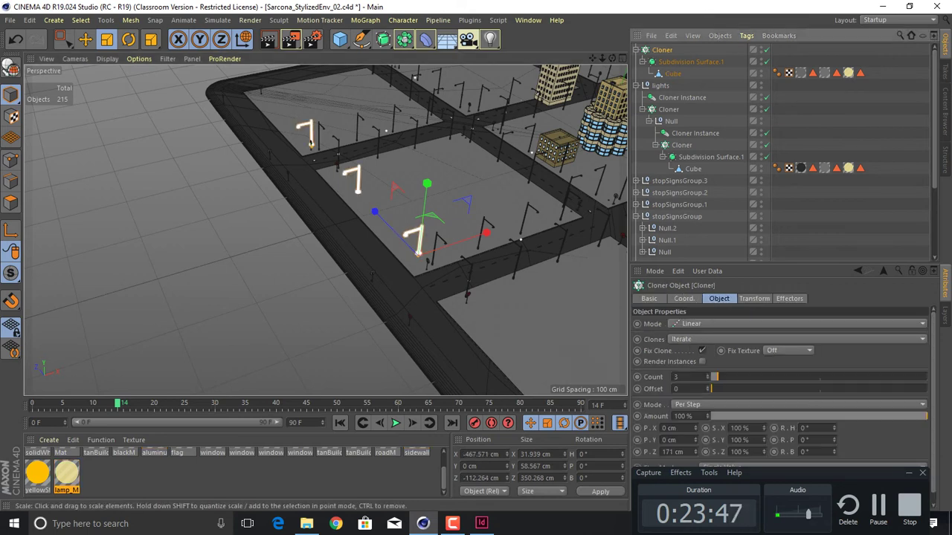
{"action": "left_click_drag", "start_coordinate": [418, 254], "coordinate": [565, 291], "text": "alt"}
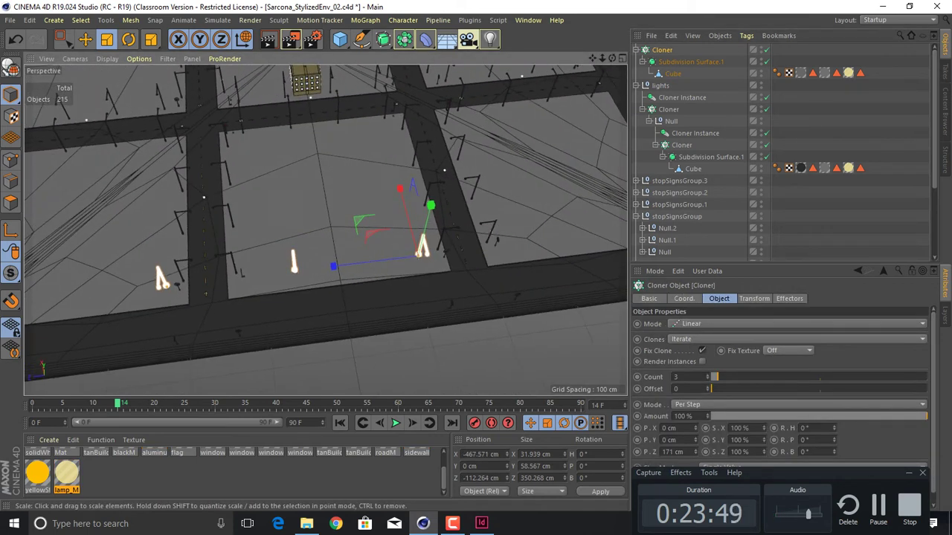
{"action": "left_click_drag", "start_coordinate": [695, 452], "coordinate": [707, 493]}
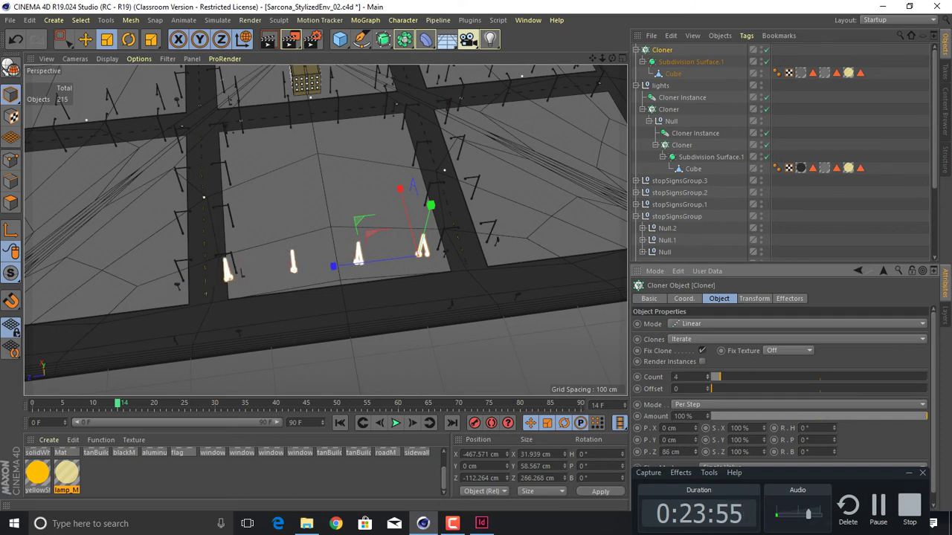
{"action": "left_click_drag", "start_coordinate": [695, 452], "coordinate": [695, 460]}
- Move the lamp row closer to the block's outer edge, at about X -487.5 cm and Z -118.7 cm
{"action": "left_click_drag", "start_coordinate": [446, 227], "coordinate": [335, 232], "text": "alt"}
{"action": "key", "text": "e"}
{"action": "left_click_drag", "start_coordinate": [462, 209], "coordinate": [451, 220]}
{"action": "left_click_drag", "start_coordinate": [409, 264], "coordinate": [495, 242], "text": "alt"}
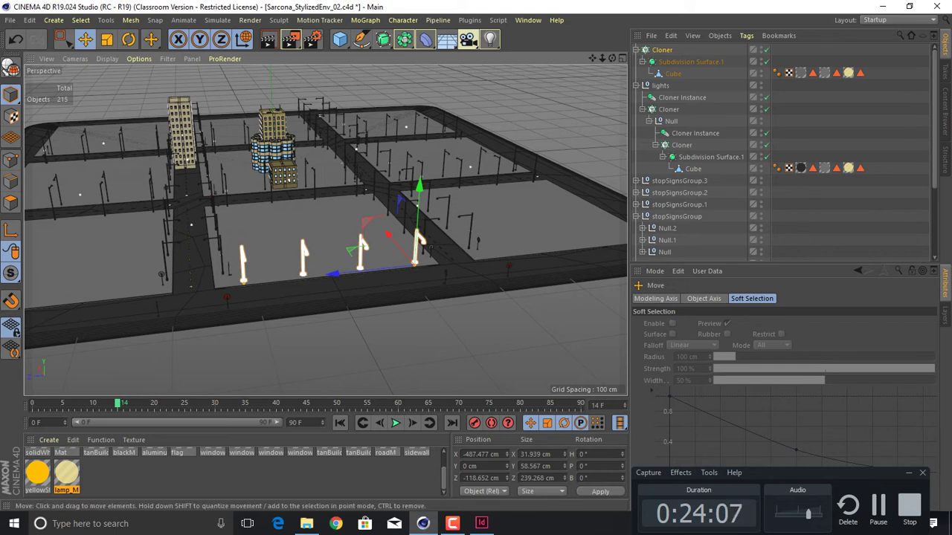
- Add a MoGraph Cloner as the parent of the four-lamp row
{"action": "left_click", "coordinate": [404, 39]}
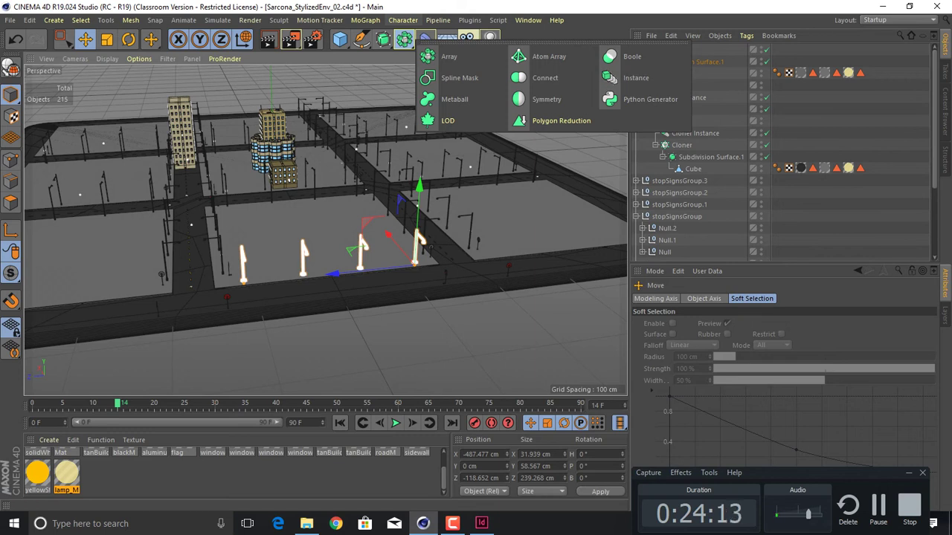
{"action": "left_click", "coordinate": [431, 246]}
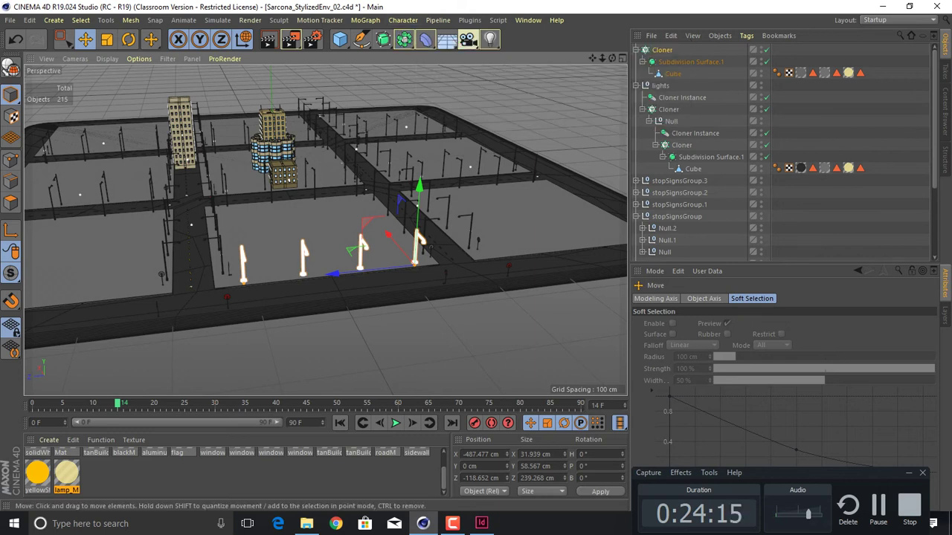
{"action": "left_click_drag", "start_coordinate": [431, 247], "coordinate": [396, 264], "text": "alt"}
{"action": "middle_click_drag", "start_coordinate": [395, 206], "coordinate": [326, 231], "text": "alt"}
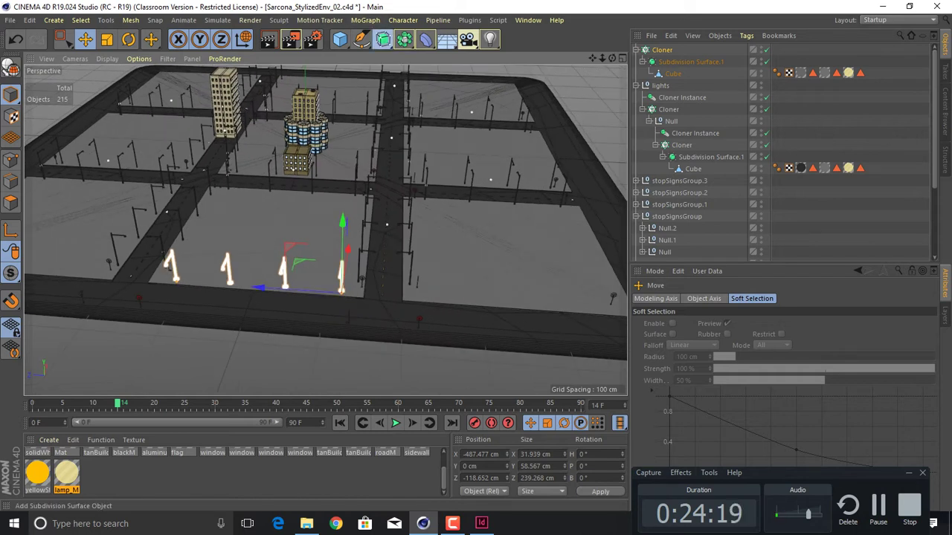
{"action": "left_click", "coordinate": [383, 39]}
{"action": "left_click", "coordinate": [365, 20]}
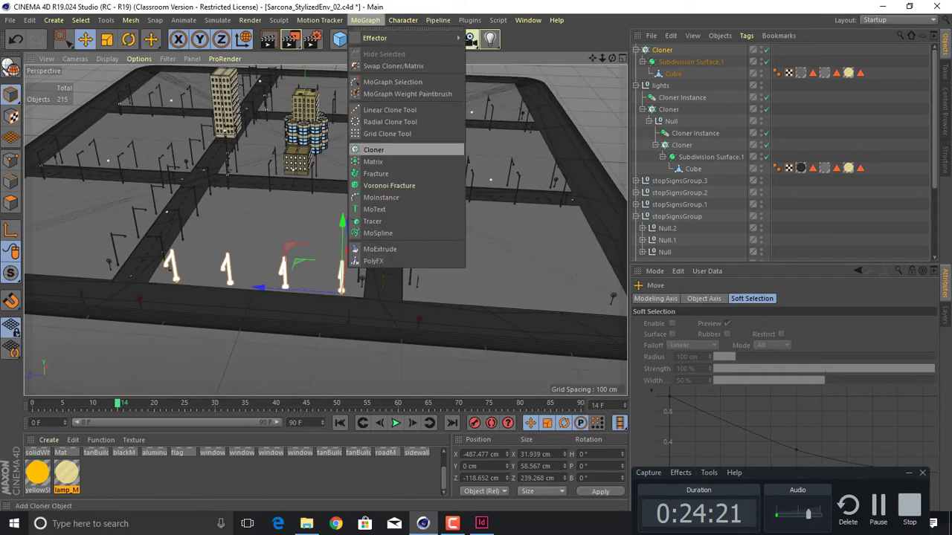
{"action": "left_click", "coordinate": [373, 150]}
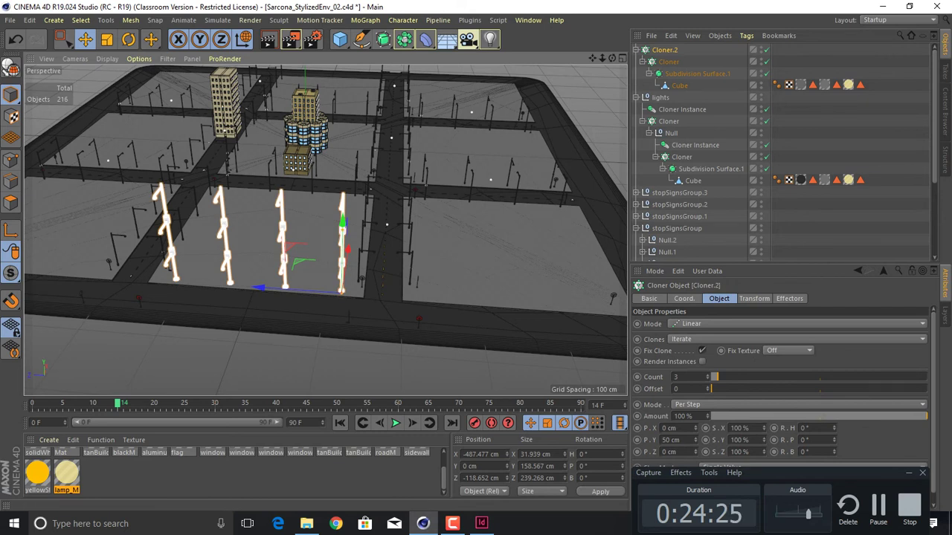
- Keep the parent cloner in Linear mode and set its step to 0 cm in Y and 381 cm in Z
{"action": "left_click", "coordinate": [691, 323]}
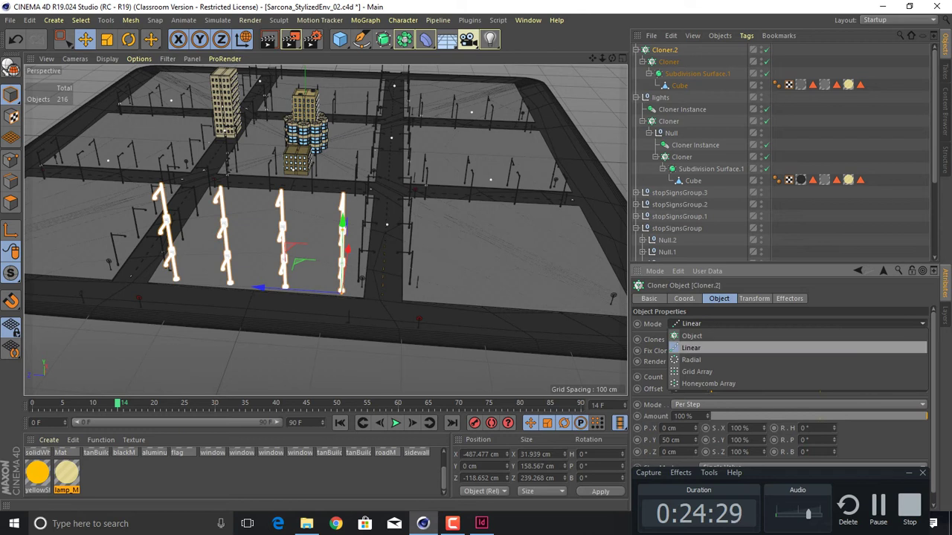
{"action": "left_click", "coordinate": [690, 347]}
{"action": "left_click_drag", "start_coordinate": [680, 439], "coordinate": [661, 439]}
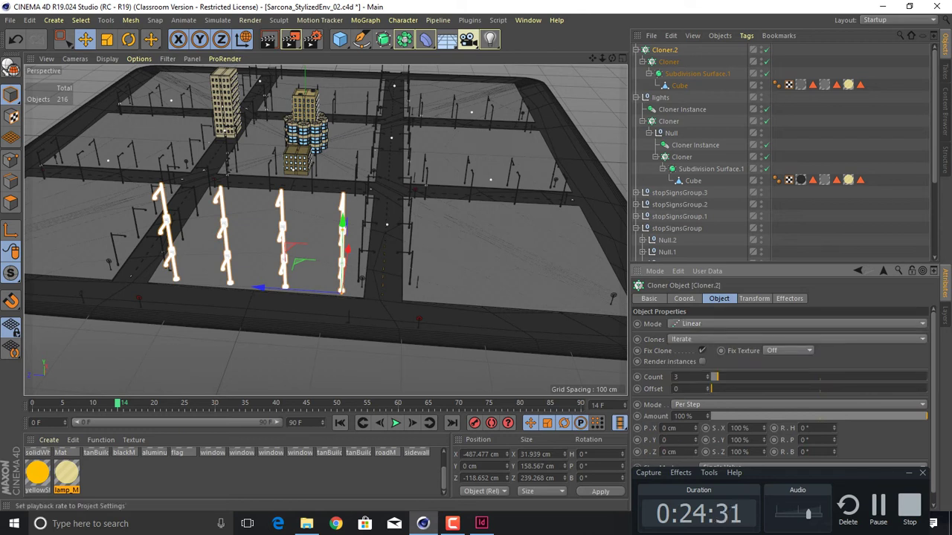
{"action": "key", "text": "Return"}
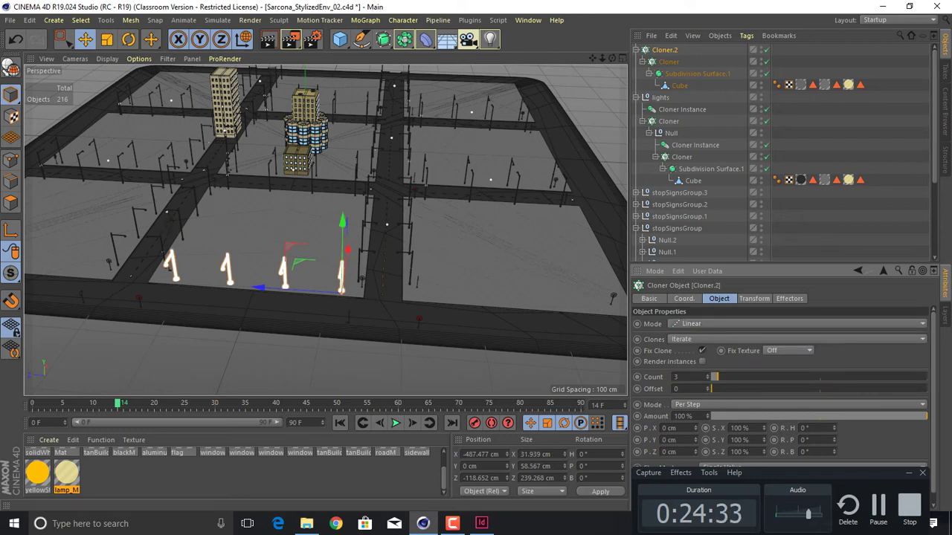
{"action": "left_click_drag", "start_coordinate": [695, 452], "coordinate": [694, 168]}
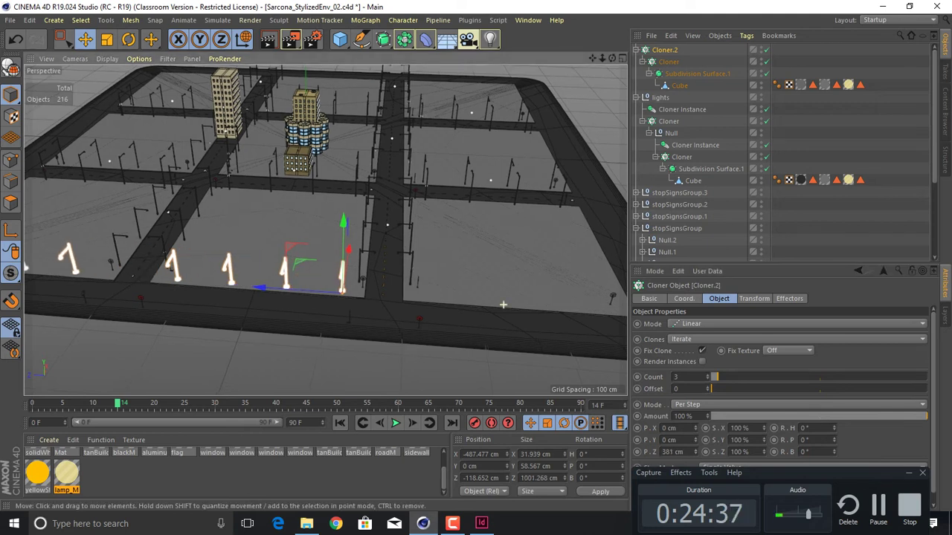
- Move the parent cloner along Z to about -470.7 cm and set its Z step to 353 cm to line up with the blocks
{"action": "scroll", "coordinate": [357, 296], "scroll_direction": "down", "scroll_amount": 6}
{"action": "left_click_drag", "start_coordinate": [359, 295], "coordinate": [450, 301]}
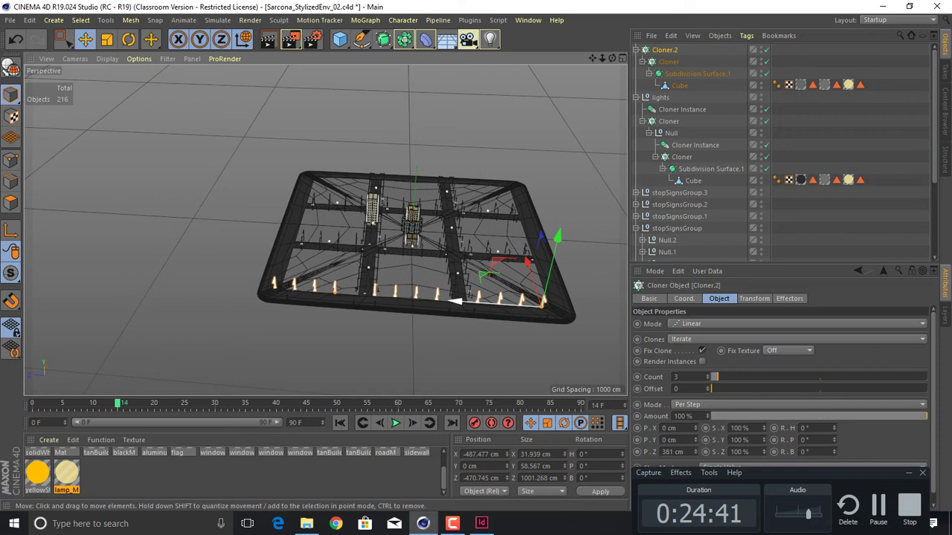
{"action": "left_click_drag", "start_coordinate": [694, 452], "coordinate": [696, 468]}
{"action": "left_click_drag", "start_coordinate": [416, 283], "coordinate": [394, 317], "text": "alt"}
{"action": "scroll", "coordinate": [394, 316], "scroll_direction": "up", "scroll_amount": 8}
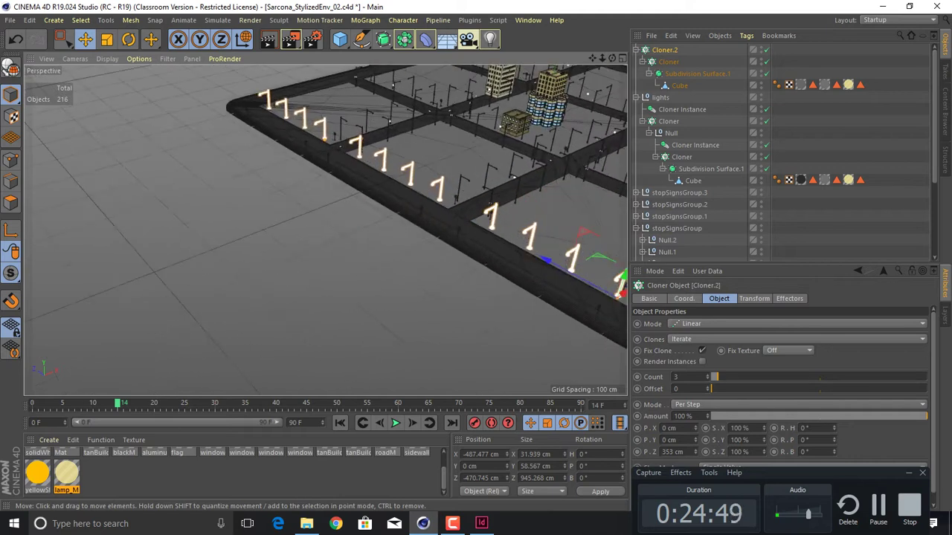
{"action": "left_click_drag", "start_coordinate": [394, 316], "coordinate": [483, 320], "text": "alt"}
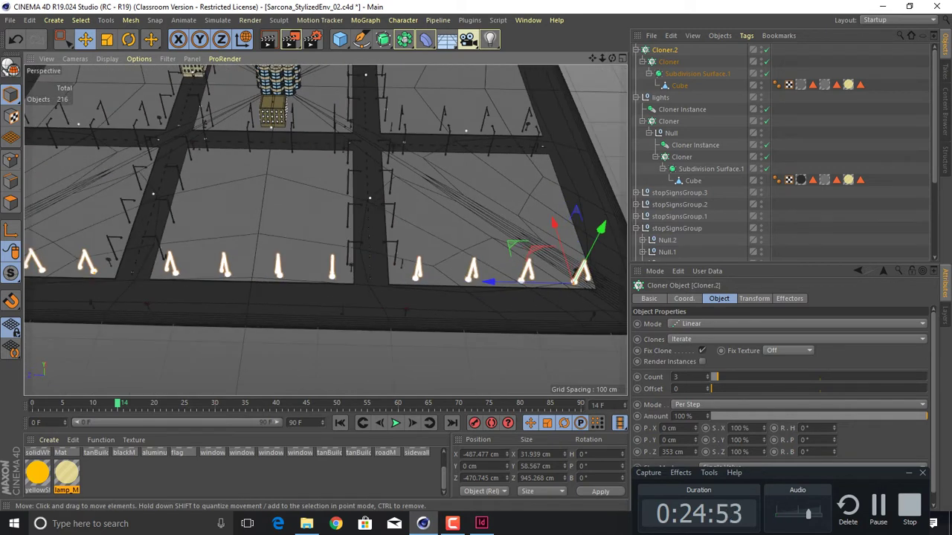
{"action": "mouse_move", "coordinate": [325, 229]}
{"action": "middle_mouse_down", "text": "alt"}
{"action": "mouse_move", "coordinate": [520, 249]}
{"action": "mouse_move", "coordinate": [327, 234]}
{"action": "middle_mouse_up", "text": "alt"}
{"action": "left_click_drag", "start_coordinate": [327, 234], "coordinate": [238, 227], "text": "alt"}
{"action": "middle_click_drag", "start_coordinate": [326, 231], "coordinate": [131, 259], "text": "alt"}
{"action": "left_click_drag", "start_coordinate": [325, 230], "coordinate": [246, 227], "text": "alt"}
{"action": "middle_click_drag", "start_coordinate": [326, 230], "coordinate": [199, 254], "text": "alt"}
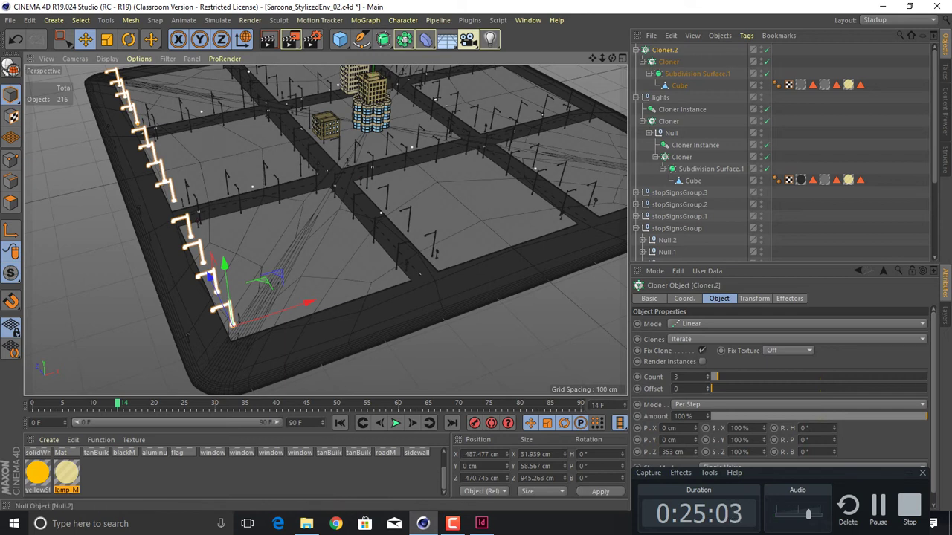
- Switch the parent cloner to Grid Array with a 3 × 1 × 3 count and 353 cm for the X and Z sizes
{"action": "left_click", "coordinate": [691, 324]}
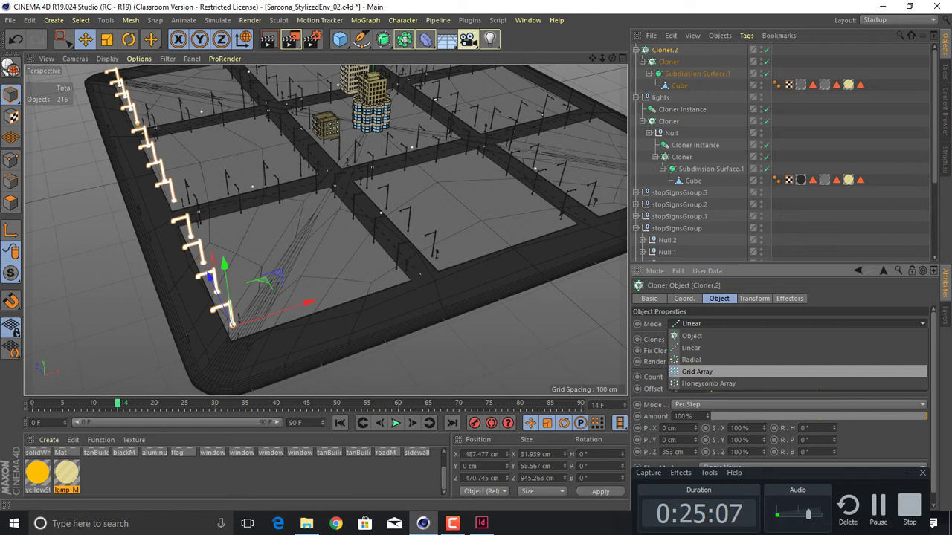
{"action": "left_click", "coordinate": [697, 371]}
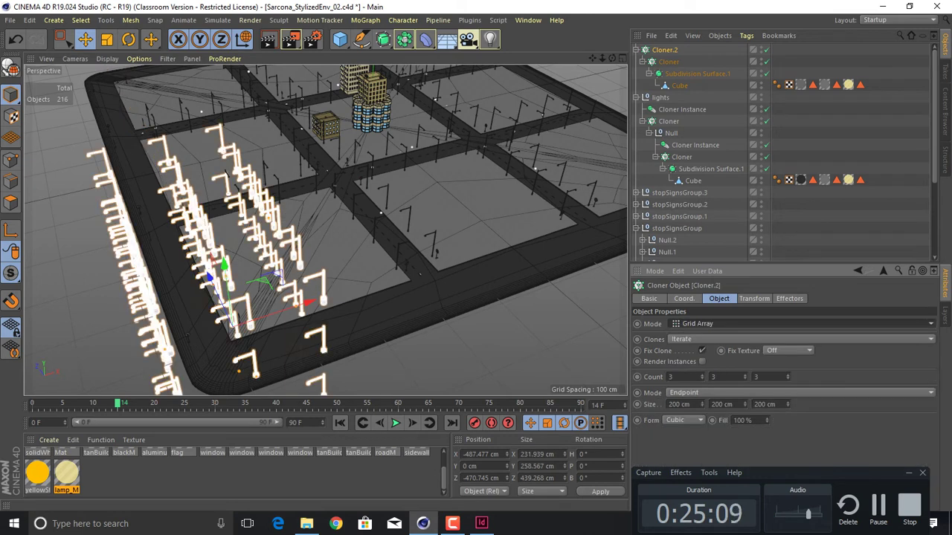
{"action": "double_click", "coordinate": [714, 377]}
{"action": "key", "text": "Tab"}
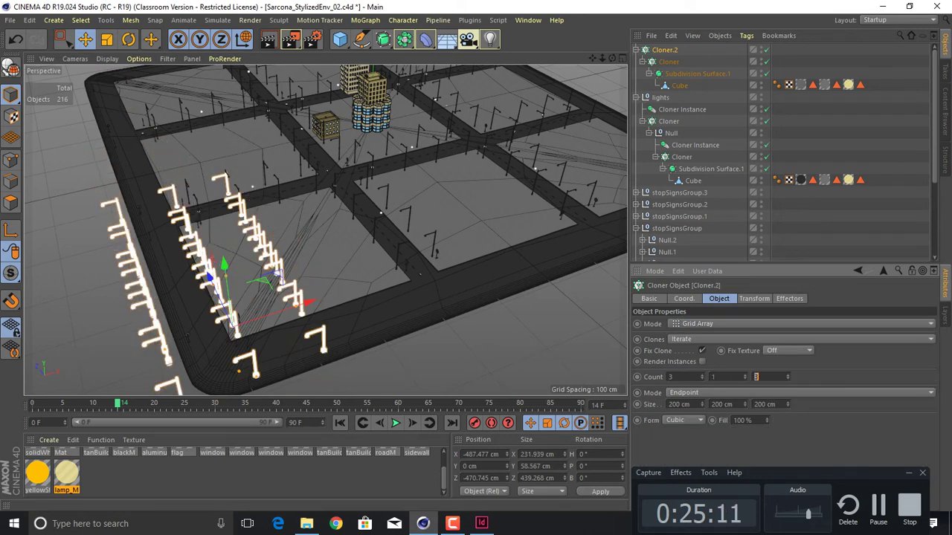
{"action": "type", "text": "353"}
{"action": "key", "text": "Tab"}
{"action": "type", "text": "3"}
{"action": "key", "text": "Return"}
- Move the lamp grid to about X -38.6 cm and Z -85.4 cm, and widen its Z size to 763.52 cm
{"action": "left_click_drag", "start_coordinate": [398, 309], "coordinate": [454, 357], "text": "alt"}
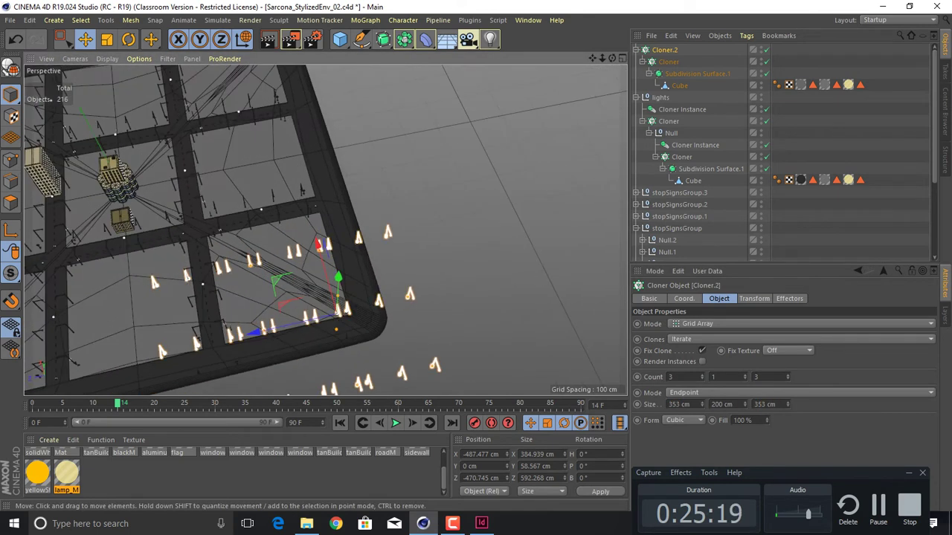
{"action": "left_click_drag", "start_coordinate": [278, 284], "coordinate": [84, 167]}
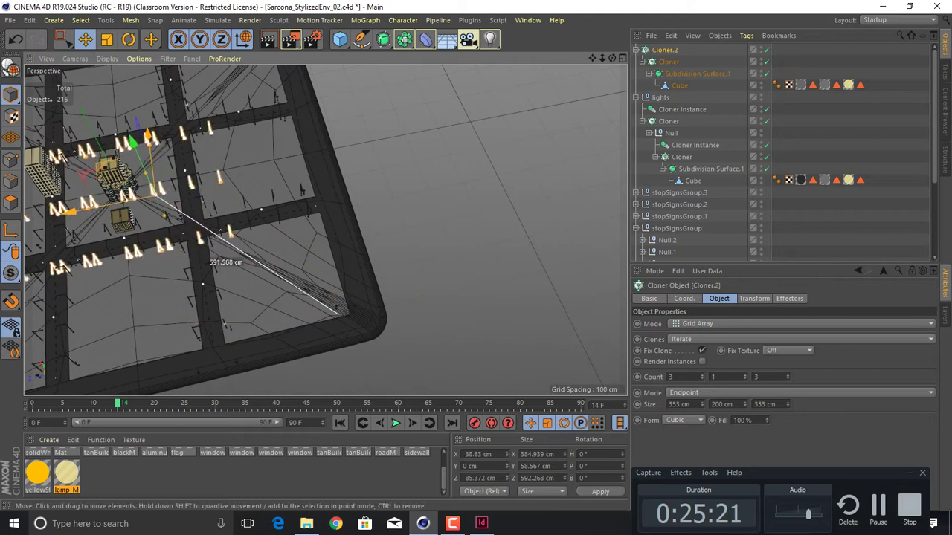
{"action": "middle_click_drag", "start_coordinate": [248, 214], "coordinate": [326, 230], "text": "alt"}
{"action": "left_click_drag", "start_coordinate": [326, 230], "coordinate": [440, 232], "text": "alt"}
{"action": "left_click_drag", "start_coordinate": [269, 225], "coordinate": [191, 228]}
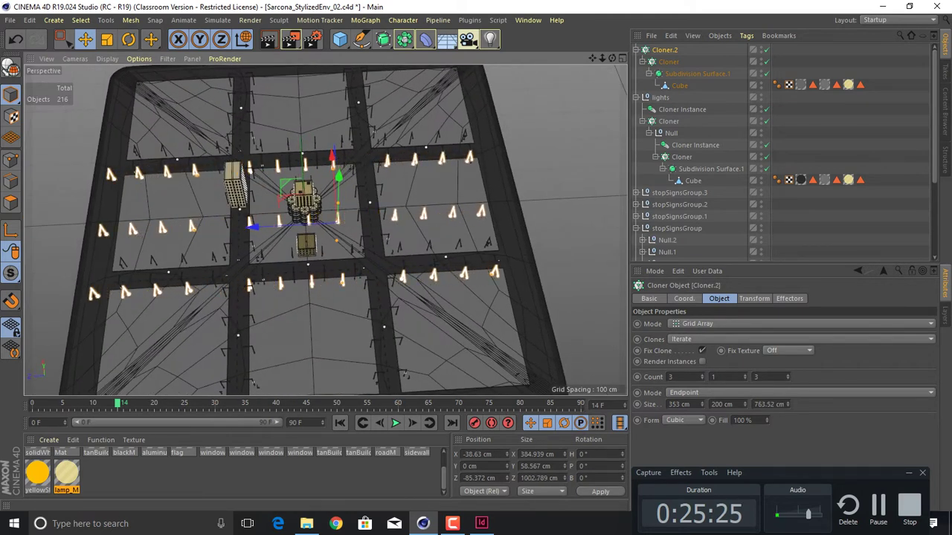
- Adjust the grid's X size to about 691.4 cm and shift it to about X -130 cm and Z -97 cm
{"action": "left_click_drag", "start_coordinate": [338, 223], "coordinate": [215, 215], "text": "alt"}
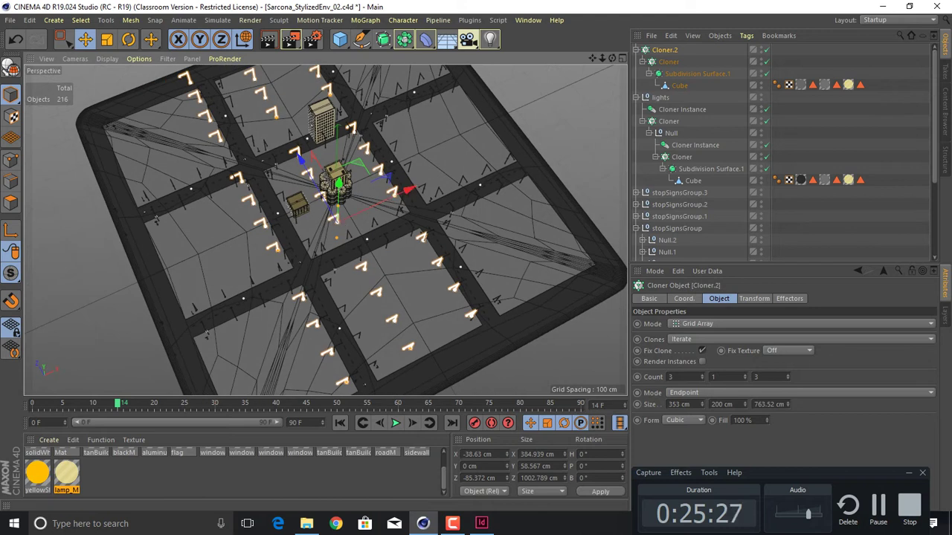
{"action": "left_click_drag", "start_coordinate": [394, 195], "coordinate": [454, 167]}
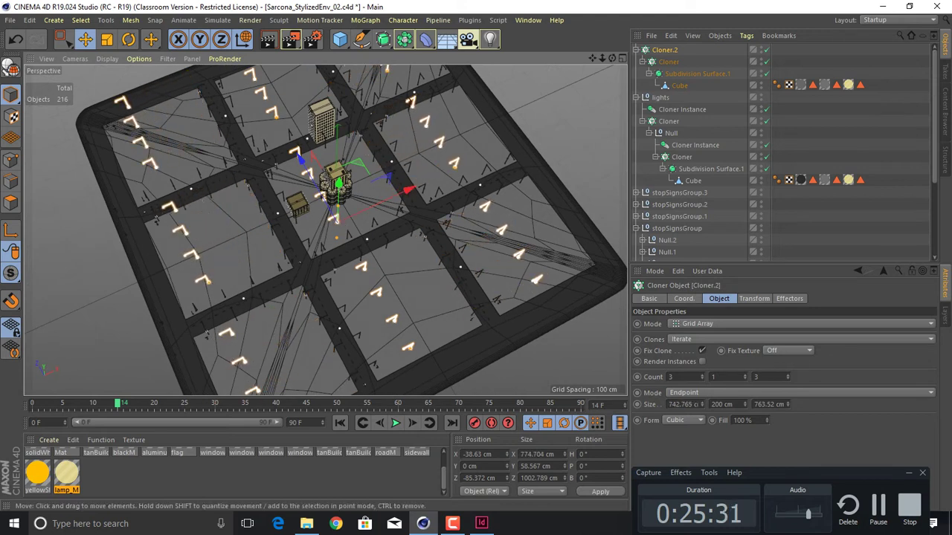
{"action": "left_click_drag", "start_coordinate": [409, 190], "coordinate": [377, 203]}
{"action": "left_click_drag", "start_coordinate": [272, 173], "coordinate": [358, 155]}
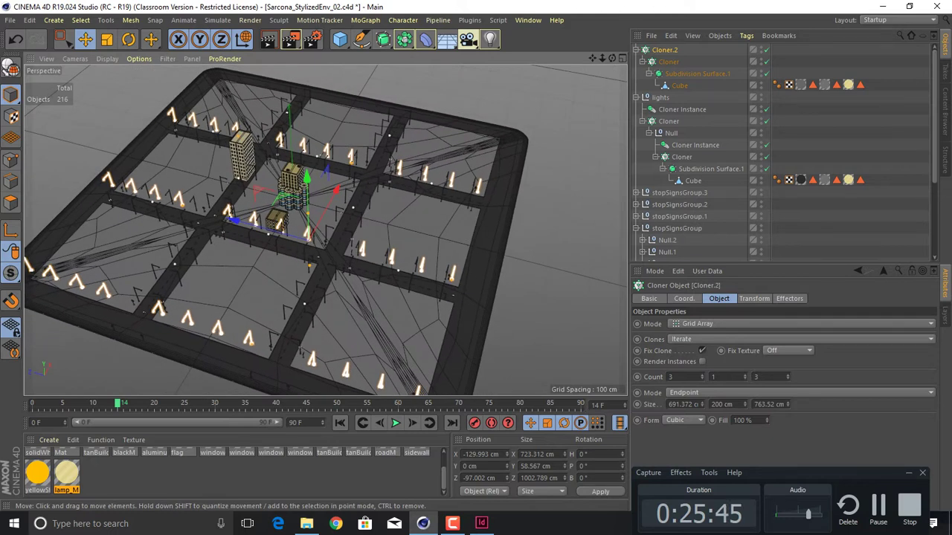
- Delete Cloner.2 together with the lamp rows nested in it
{"action": "key", "text": "Delete"}
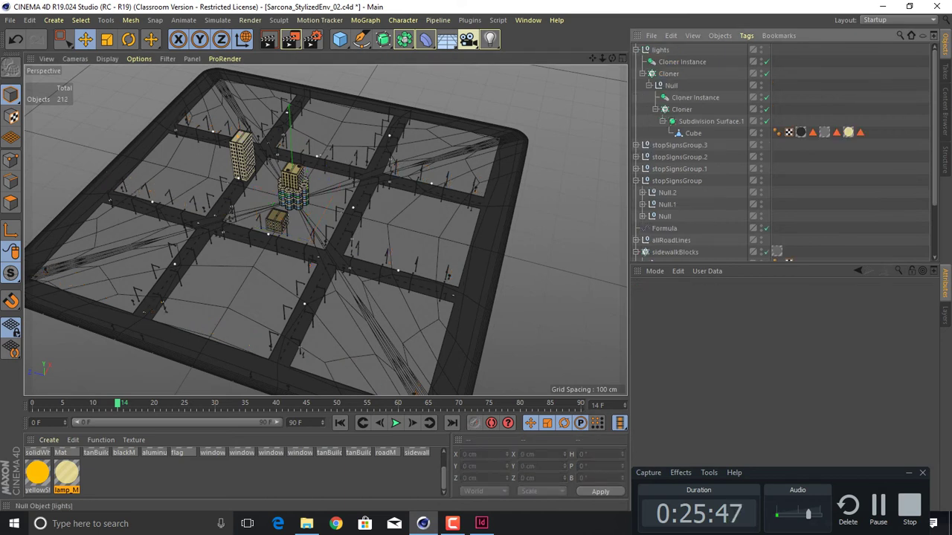
{"action": "left_click_drag", "start_coordinate": [293, 195], "coordinate": [223, 195], "text": "alt"}
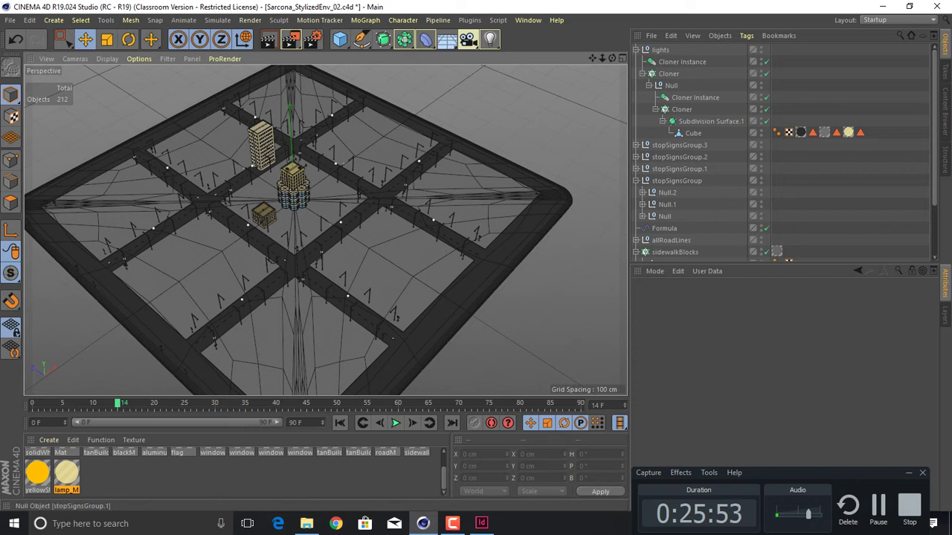
- Collapse the lights and stopSignsGroup hierarchies in the object list
{"action": "left_click", "coordinate": [643, 74]}
{"action": "left_click", "coordinate": [635, 50]}
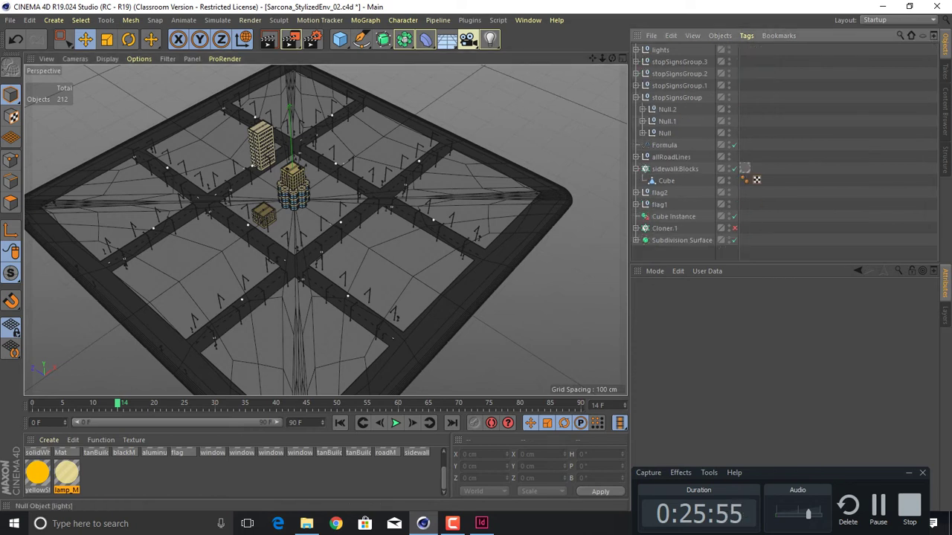
{"action": "left_click", "coordinate": [636, 98]}
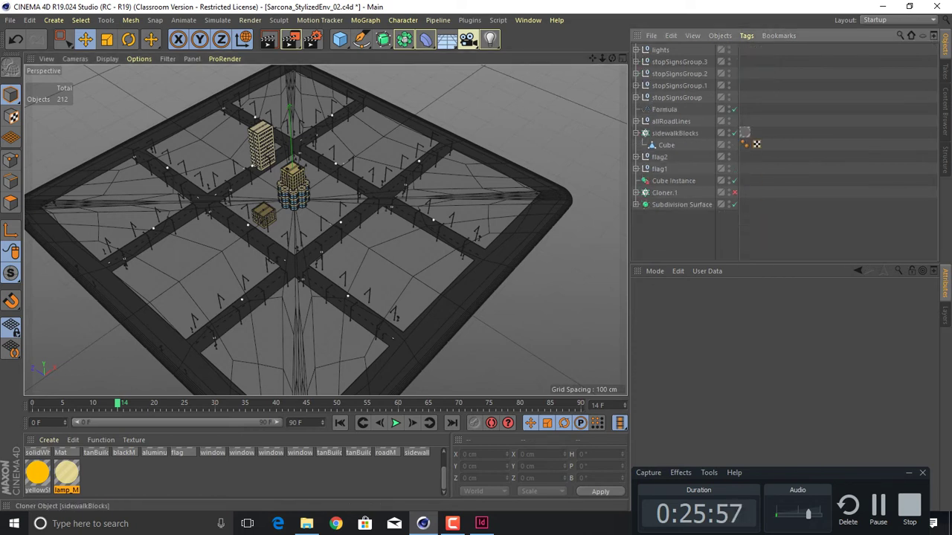
- Collapse sidewalkBlocks, expand the allRoadLines hierarchy down to the yellow stripe's Cube, and frame that Cube in the view
{"action": "left_click", "coordinate": [636, 134]}
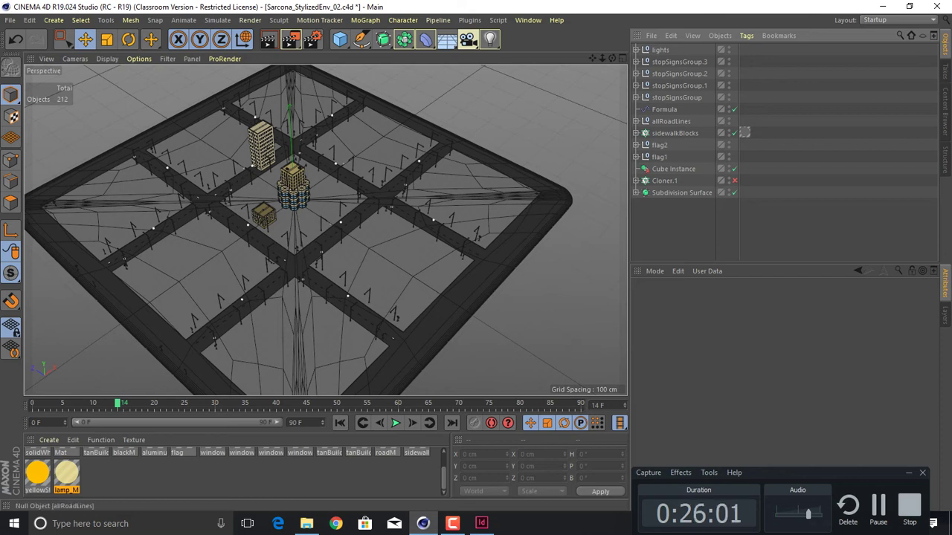
{"action": "left_click", "coordinate": [670, 121]}
{"action": "left_click_drag", "start_coordinate": [312, 257], "coordinate": [267, 254], "text": "alt"}
{"action": "scroll", "coordinate": [267, 254], "scroll_direction": "up", "scroll_amount": 10}
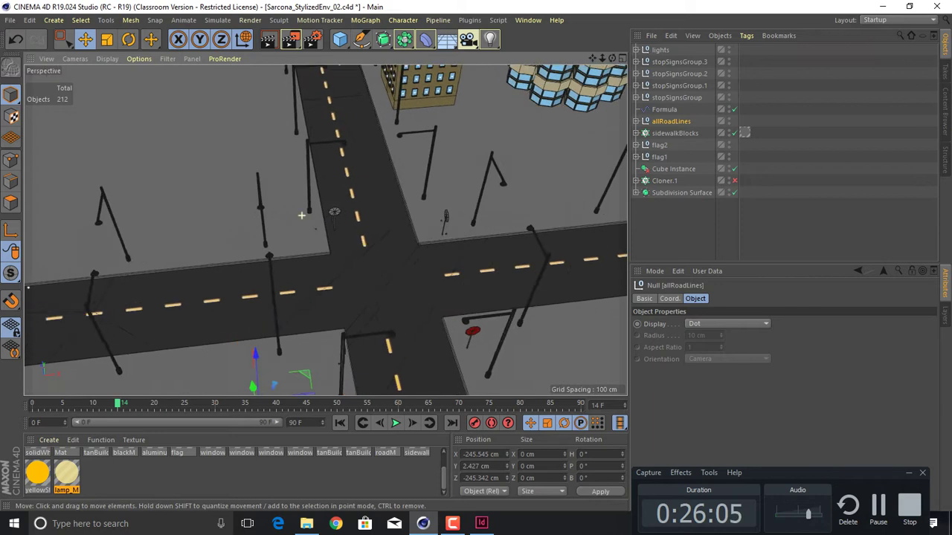
{"action": "scroll", "coordinate": [325, 228], "scroll_direction": "up", "scroll_amount": 8}
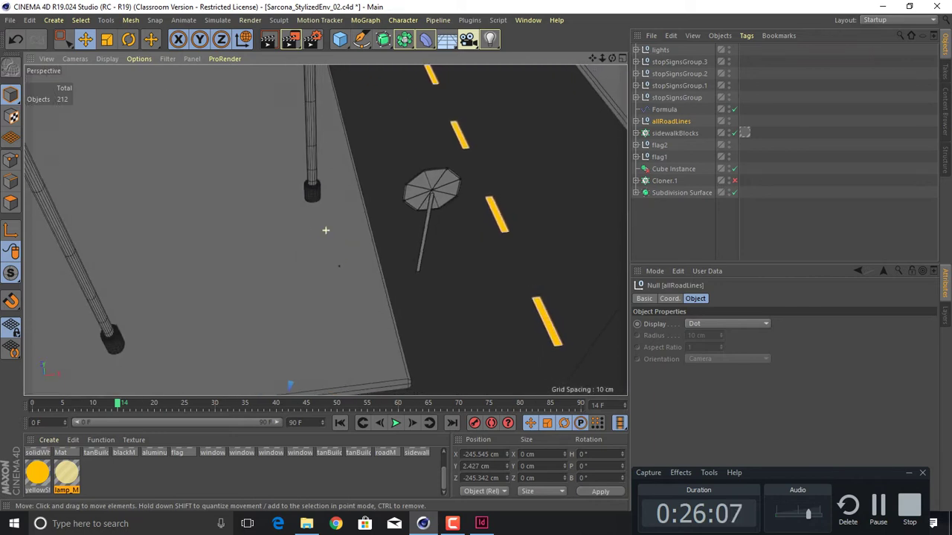
{"action": "left_click", "coordinate": [635, 122]}
{"action": "left_click", "coordinate": [671, 145]}
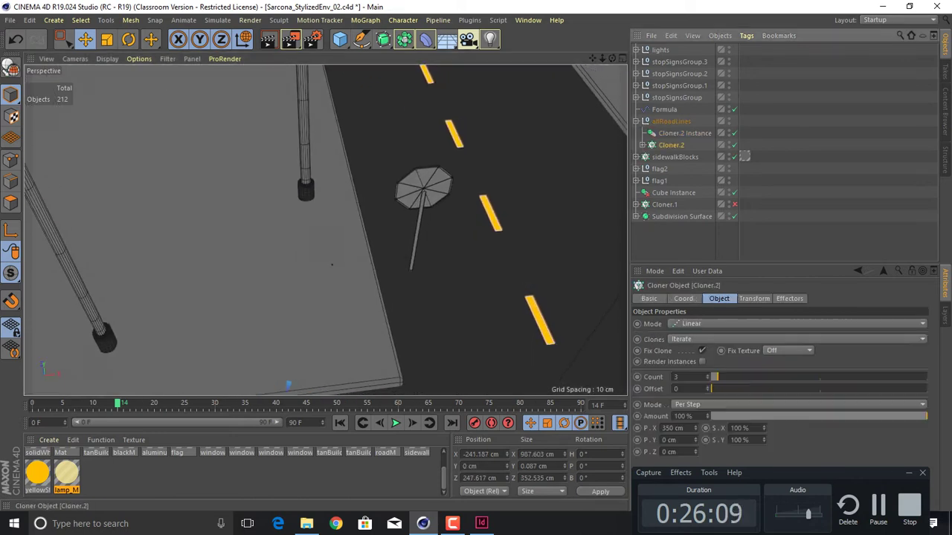
{"action": "left_click", "coordinate": [642, 145]}
{"action": "left_click", "coordinate": [649, 157]}
{"action": "left_click", "coordinate": [655, 181]}
{"action": "left_click", "coordinate": [686, 193]}
{"action": "key", "text": "o"}
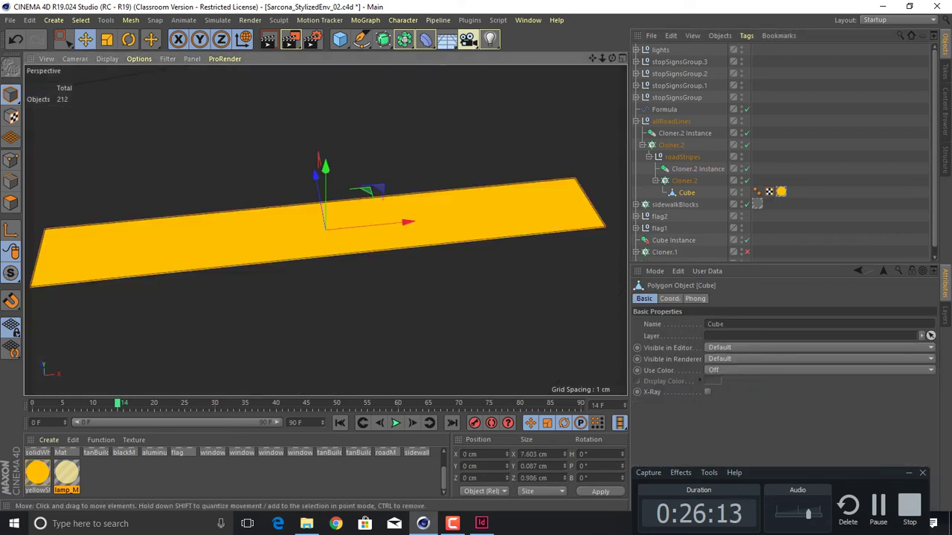
- Examine the road stripes and street lamps around the intersection, and collapse the allRoadLines hierarchy
{"action": "left_click_drag", "start_coordinate": [326, 230], "coordinate": [501, 246], "text": "alt"}
{"action": "scroll", "coordinate": [501, 246], "scroll_direction": "down", "scroll_amount": 10}
{"action": "middle_click_drag", "start_coordinate": [469, 245], "coordinate": [340, 303], "text": "alt"}
{"action": "left_click_drag", "start_coordinate": [339, 303], "coordinate": [260, 394], "text": "alt"}
{"action": "scroll", "coordinate": [407, 346], "scroll_direction": "up", "scroll_amount": 3}
{"action": "middle_click_drag", "start_coordinate": [523, 328], "coordinate": [267, 298], "text": "alt"}
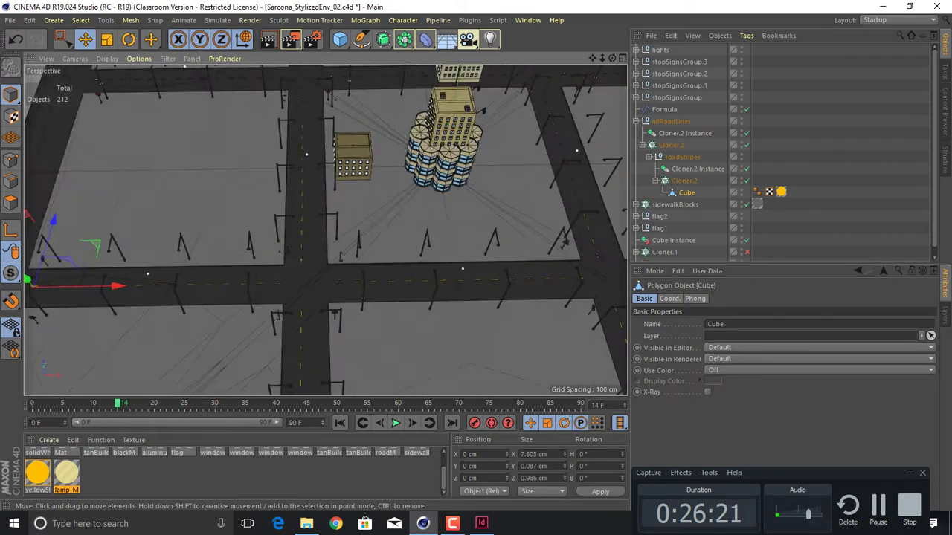
{"action": "scroll", "coordinate": [267, 298], "scroll_direction": "up", "scroll_amount": 7}
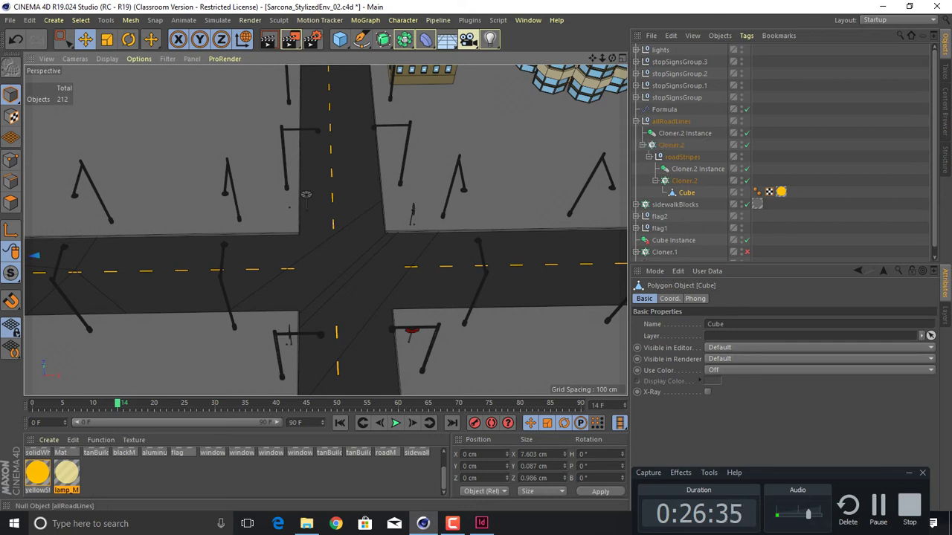
{"action": "left_click", "coordinate": [636, 121]}
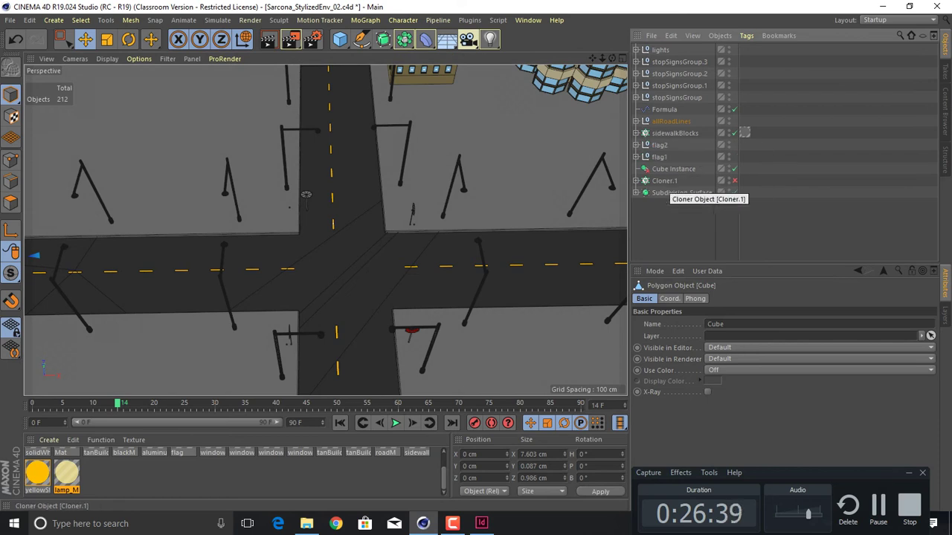
- Expand Cloner.1, which holds the buildings, and rename it allBuildings
{"action": "left_click", "coordinate": [636, 181]}
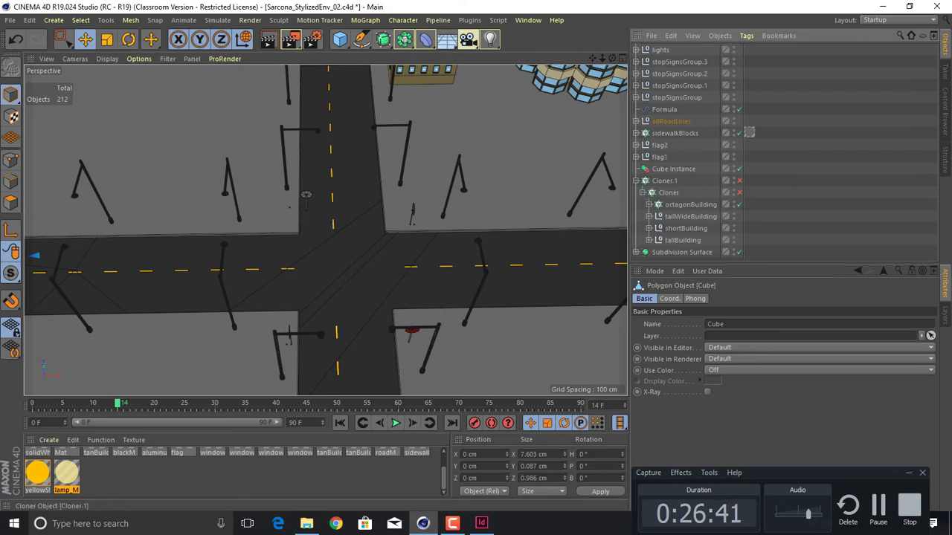
{"action": "left_click", "coordinate": [664, 181]}
{"action": "double_click", "coordinate": [665, 181]}
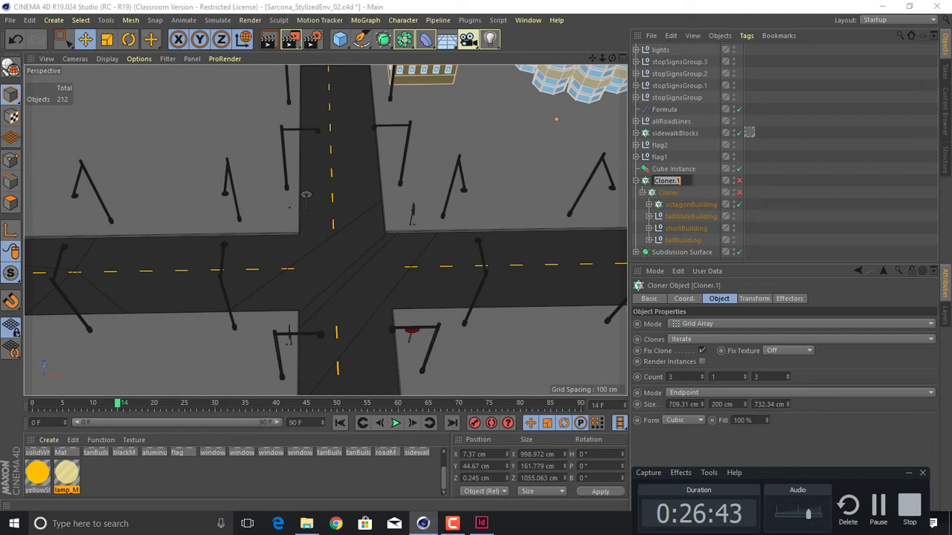
{"action": "type", "text": "allBuildings"}
{"action": "key", "text": "Return"}
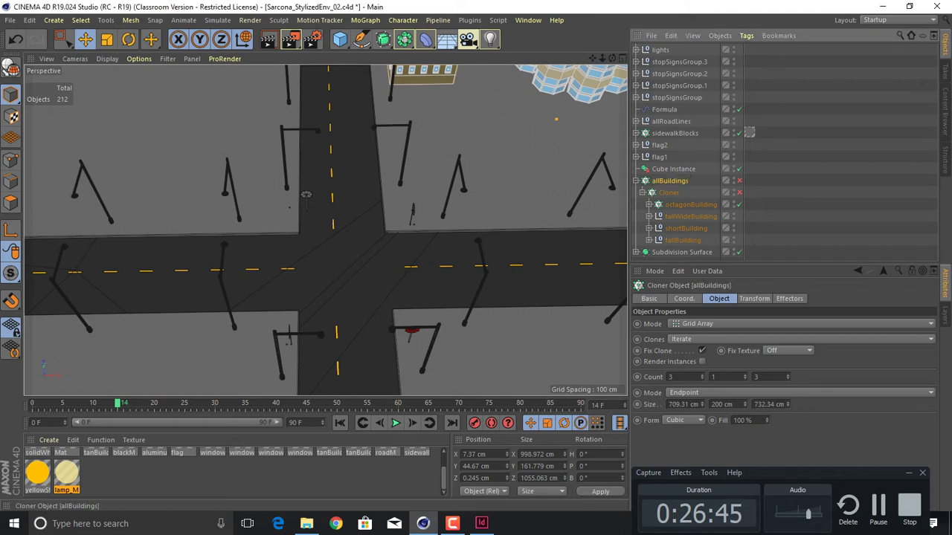
- Enable the Cloner nested in allBuildings so it generates its grid of buildings on the central block
{"action": "left_click", "coordinate": [668, 192]}
{"action": "scroll", "coordinate": [483, 211], "scroll_direction": "down", "scroll_amount": 4}
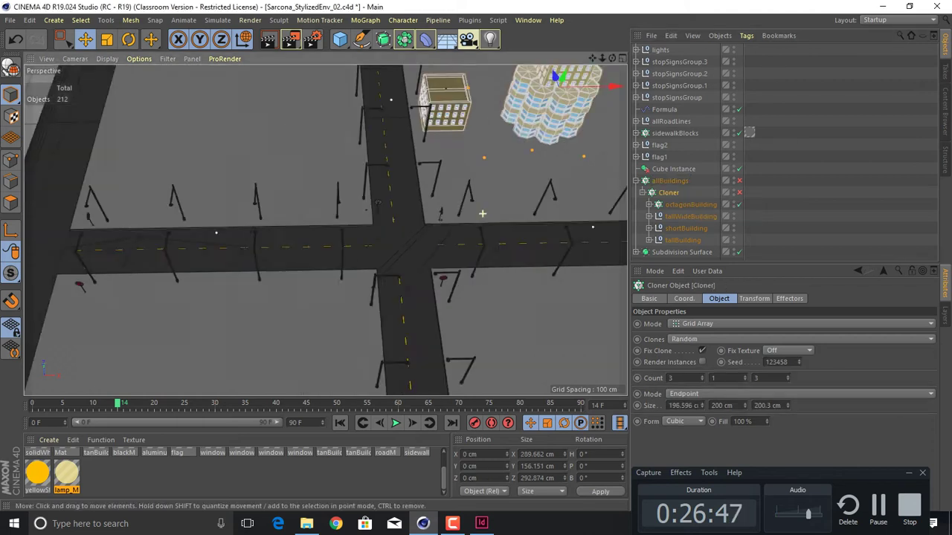
{"action": "middle_click_drag", "start_coordinate": [483, 211], "coordinate": [293, 260], "text": "alt"}
{"action": "left_click_drag", "start_coordinate": [349, 119], "coordinate": [349, 157], "text": "alt"}
{"action": "middle_click_drag", "start_coordinate": [348, 156], "coordinate": [330, 235], "text": "alt"}
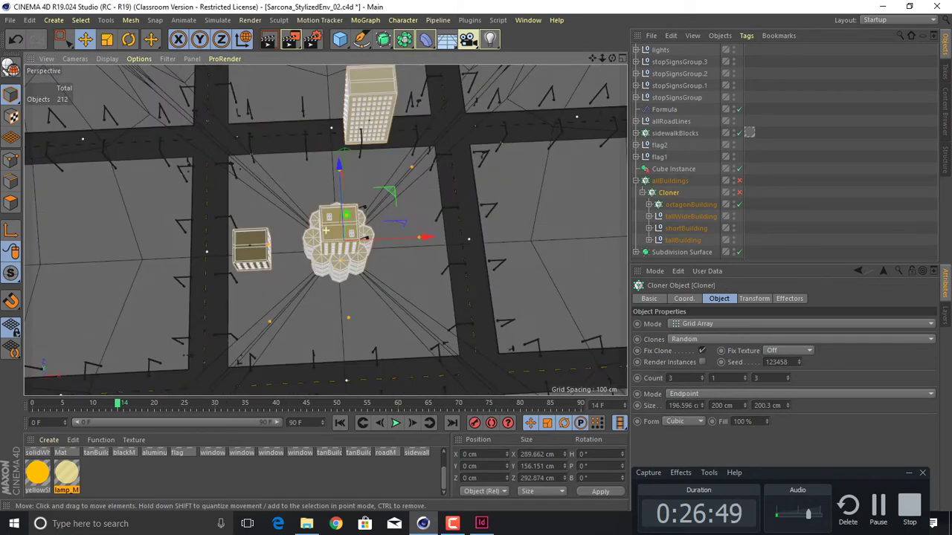
{"action": "left_click_drag", "start_coordinate": [331, 234], "coordinate": [331, 240], "text": "alt"}
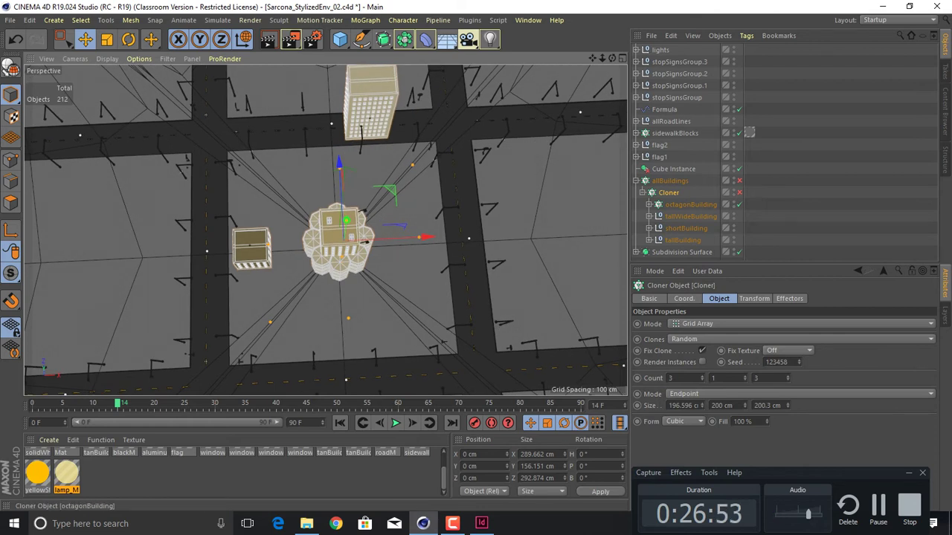
{"action": "left_click", "coordinate": [690, 205]}
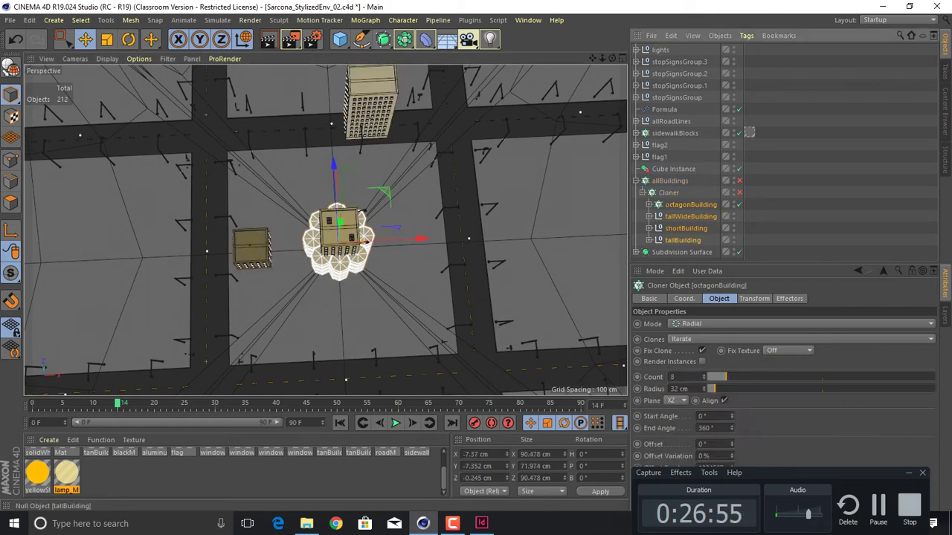
{"action": "left_click", "coordinate": [681, 240], "text": "shift"}
{"action": "left_click", "coordinate": [669, 192]}
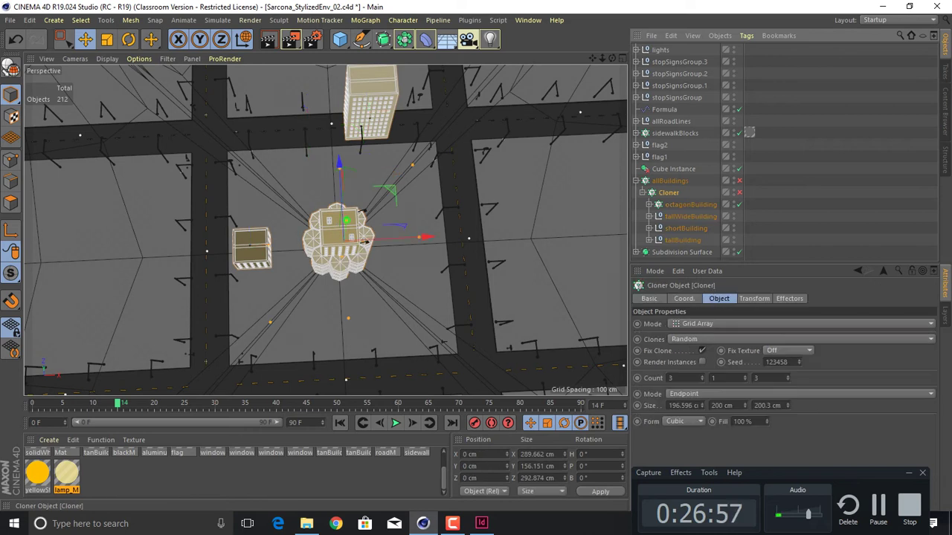
{"action": "left_click", "coordinate": [739, 193]}
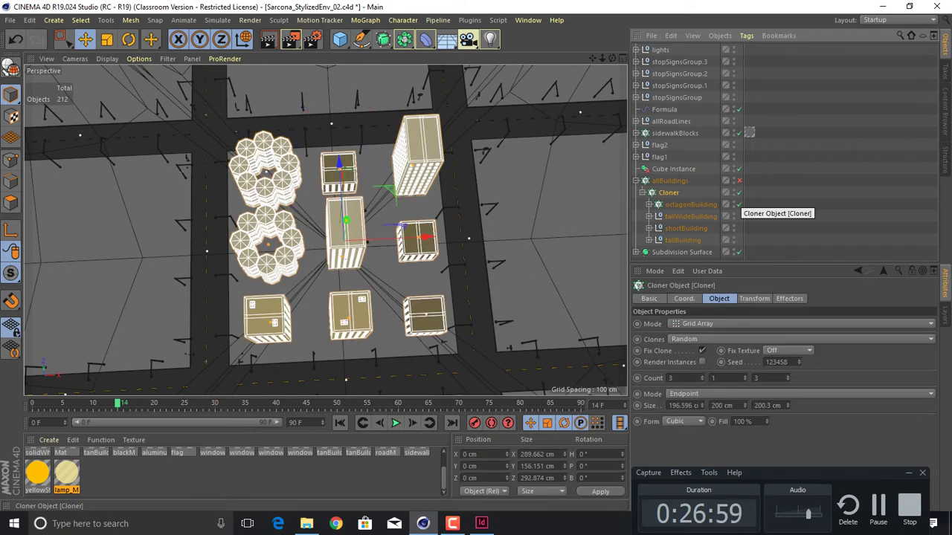
- Examine the building grid from above and check which effectors are assigned to its Cloner
{"action": "left_click_drag", "start_coordinate": [344, 241], "coordinate": [335, 276], "text": "alt"}
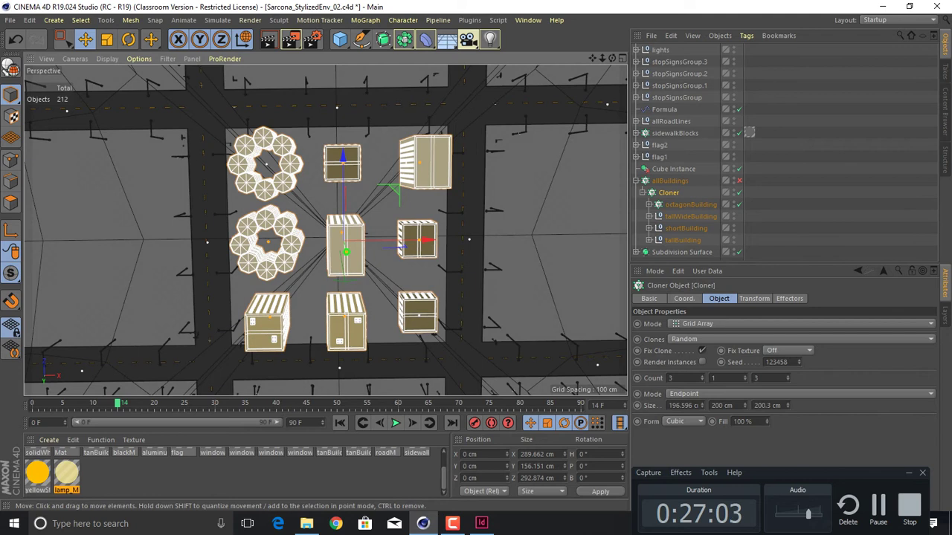
{"action": "middle_click_drag", "start_coordinate": [344, 240], "coordinate": [310, 211], "text": "alt"}
{"action": "left_click_drag", "start_coordinate": [311, 212], "coordinate": [311, 208], "text": "alt"}
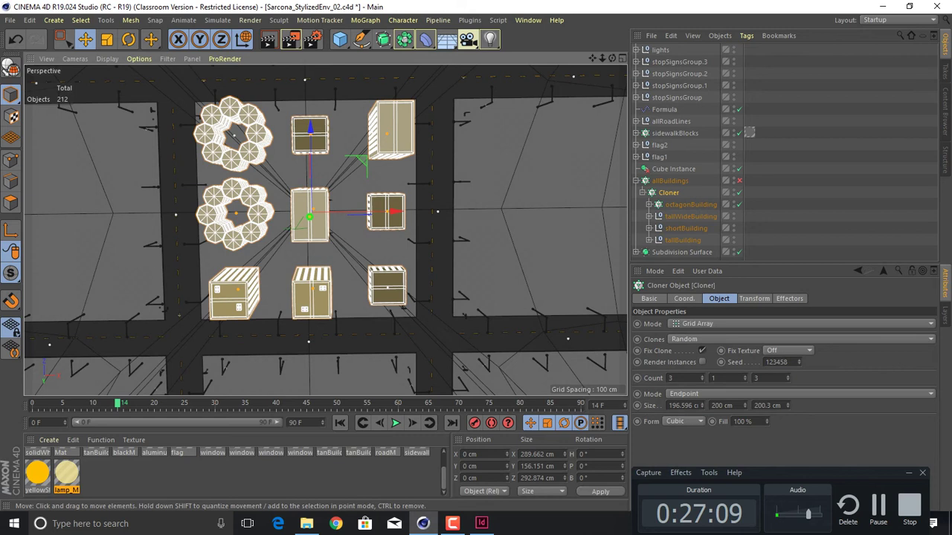
{"action": "left_click", "coordinate": [788, 298]}
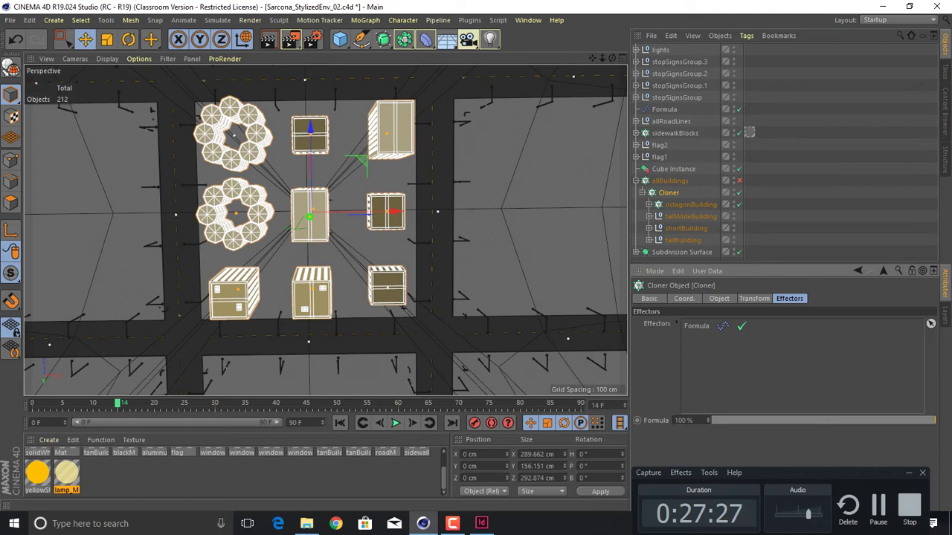
- Create a new project, add a default cube and frame it in the view
{"action": "key", "text": "ctrl+n"}
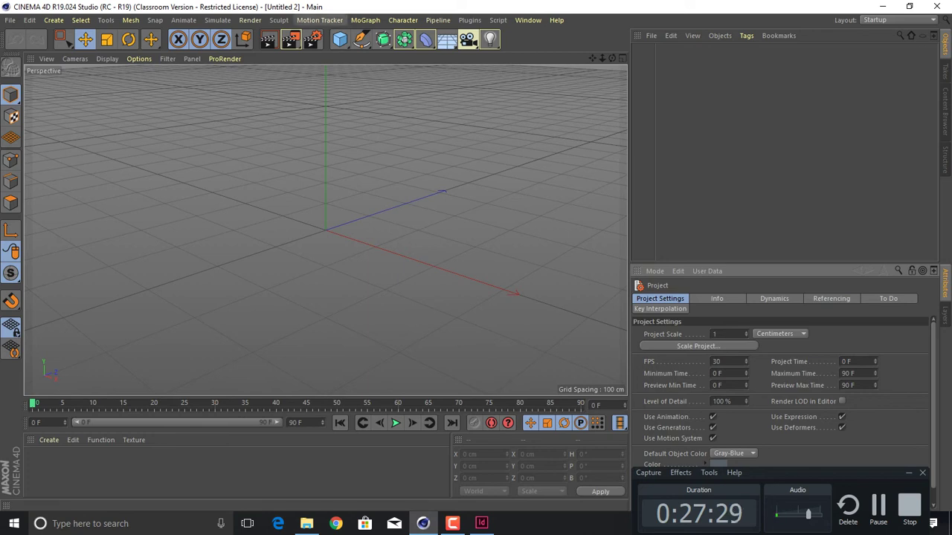
{"action": "left_click", "coordinate": [339, 39]}
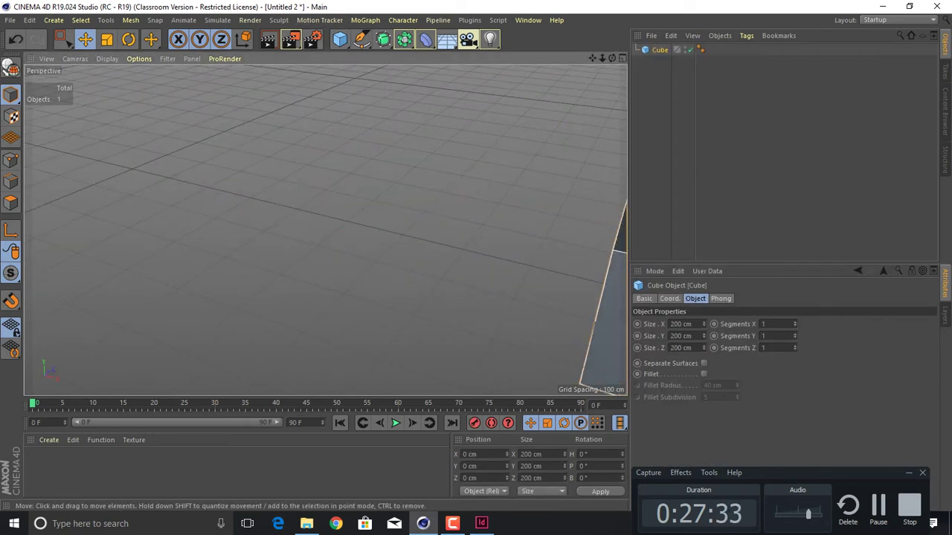
{"action": "middle_click_drag", "start_coordinate": [469, 246], "coordinate": [318, 227], "text": "alt"}
{"action": "key", "text": "o"}
{"action": "left_click_drag", "start_coordinate": [325, 230], "coordinate": [350, 249], "text": "alt"}
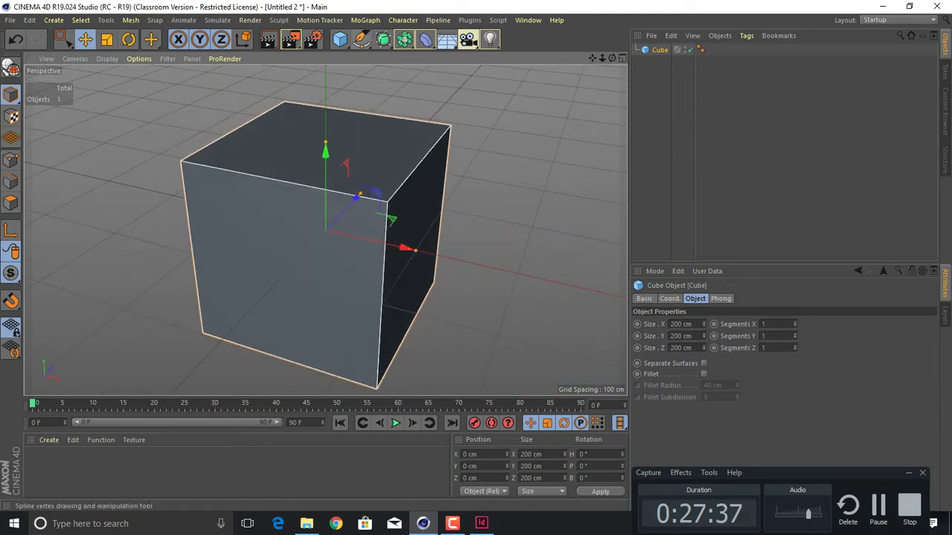
- Place the cube in a MoGraph Cloner and try the Radial mode
{"action": "left_click", "coordinate": [365, 20]}
{"action": "left_click", "coordinate": [373, 149]}
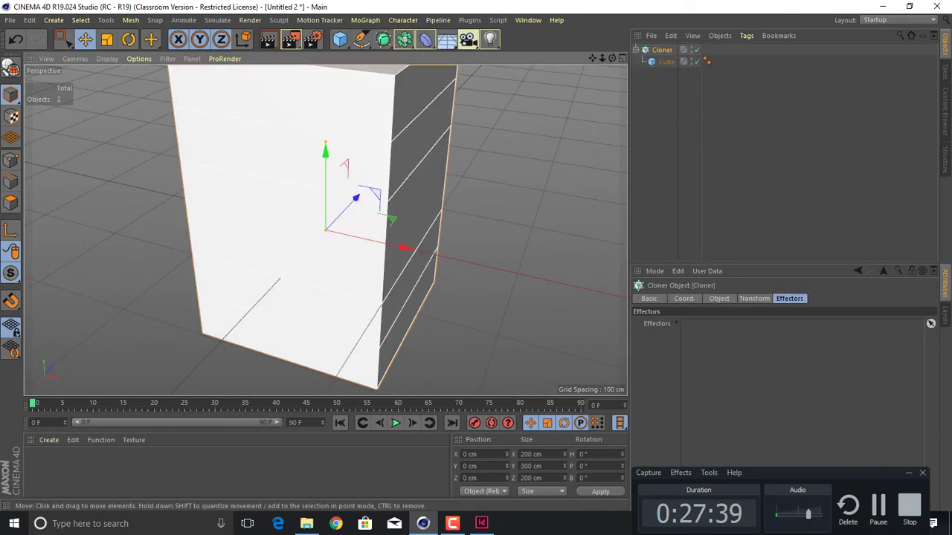
{"action": "left_click", "coordinate": [718, 298]}
{"action": "left_click", "coordinate": [799, 323]}
{"action": "left_click", "coordinate": [692, 360]}
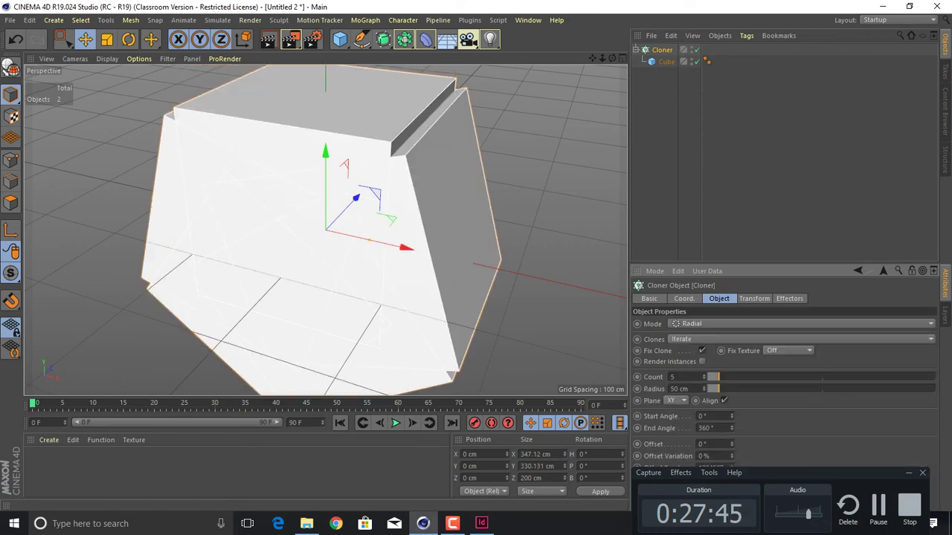
- Set the Cloner's mode to Grid Array and spread its size to about 2185 x 2040 x 5170 cm
{"action": "left_click", "coordinate": [799, 323]}
{"action": "left_click", "coordinate": [691, 370]}
{"action": "scroll", "coordinate": [549, 276], "scroll_direction": "down", "scroll_amount": 5}
{"action": "middle_click_drag", "start_coordinate": [549, 276], "coordinate": [456, 246], "text": "alt"}
{"action": "left_click_drag", "start_coordinate": [701, 403], "coordinate": [701, 268]}
{"action": "left_click_drag", "start_coordinate": [787, 404], "coordinate": [787, 290]}
{"action": "double_click", "coordinate": [722, 403]}
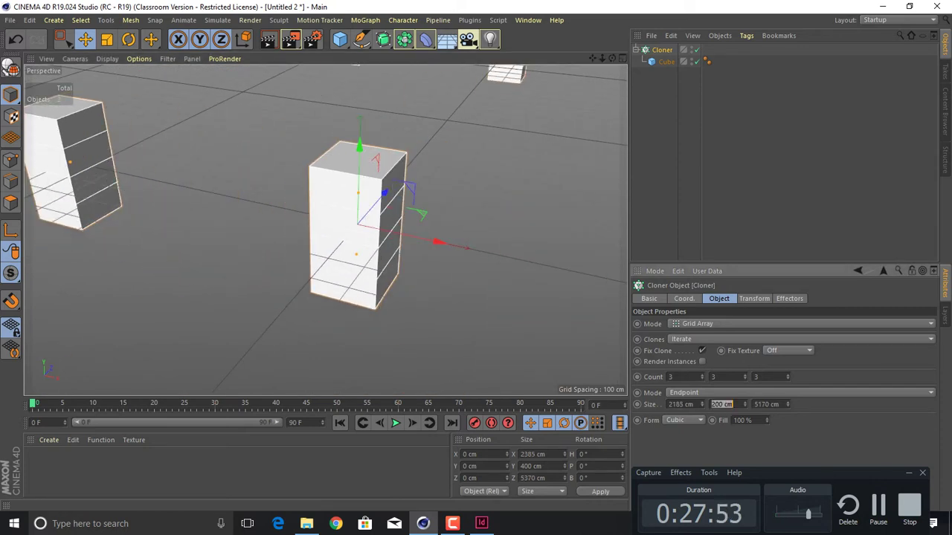
{"action": "left_click_drag", "start_coordinate": [744, 404], "coordinate": [744, 282]}
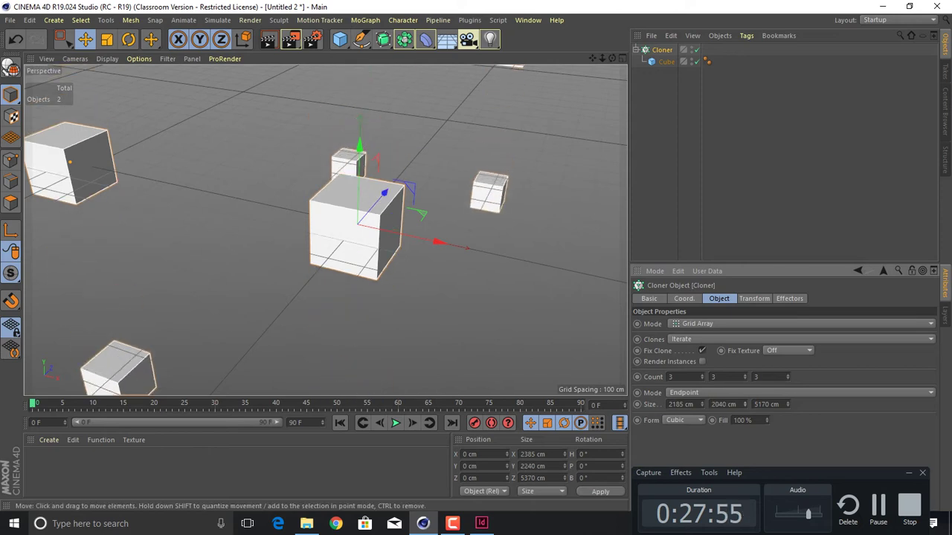
- Increase the Cloner's grid count to 9 x 7 x 10 clones
{"action": "scroll", "coordinate": [566, 344], "scroll_direction": "down", "scroll_amount": 10}
{"action": "mouse_move", "coordinate": [566, 372]}
{"action": "middle_mouse_down", "text": "alt"}
{"action": "mouse_move", "coordinate": [477, 291]}
{"action": "mouse_move", "coordinate": [347, 230]}
{"action": "middle_mouse_up", "text": "alt"}
{"action": "scroll", "coordinate": [372, 298], "scroll_direction": "down", "scroll_amount": 4}
{"action": "mouse_move", "coordinate": [283, 338]}
{"action": "left_mouse_down", "text": "alt"}
{"action": "mouse_move", "coordinate": [235, 343]}
{"action": "mouse_move", "coordinate": [187, 301]}
{"action": "mouse_move", "coordinate": [275, 344]}
{"action": "mouse_move", "coordinate": [241, 342]}
{"action": "left_mouse_up", "text": "alt"}
{"action": "left_click_drag", "start_coordinate": [701, 377], "coordinate": [701, 332]}
{"action": "left_click_drag", "start_coordinate": [744, 377], "coordinate": [744, 347]}
{"action": "left_click_drag", "start_coordinate": [787, 377], "coordinate": [788, 325]}
{"action": "mouse_move", "coordinate": [416, 312]}
{"action": "left_mouse_down", "text": "alt"}
{"action": "mouse_move", "coordinate": [312, 253]}
{"action": "mouse_move", "coordinate": [394, 256]}
{"action": "left_mouse_up", "text": "alt"}
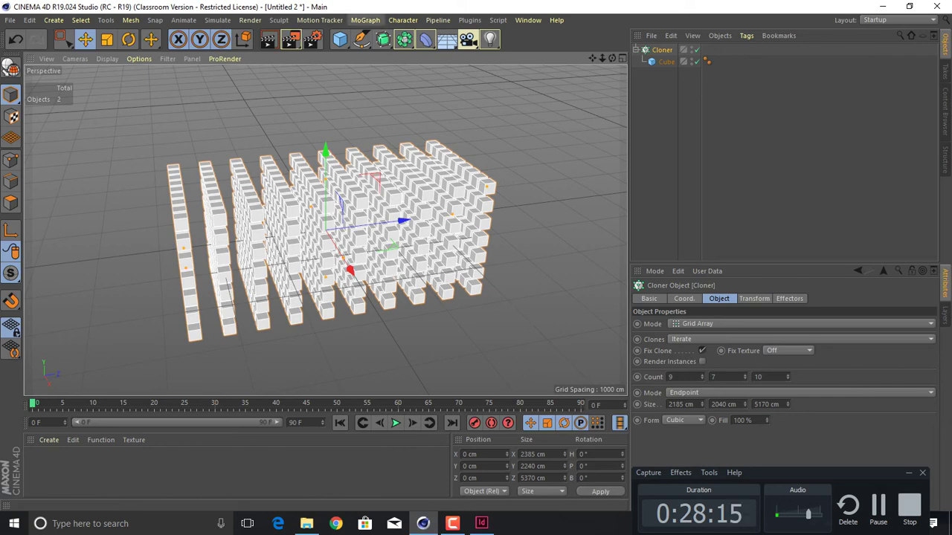
- Add a Random effector to the Cloner and view the scattered cubes from above
{"action": "left_click", "coordinate": [365, 20]}
{"action": "mouse_move", "coordinate": [386, 38]}
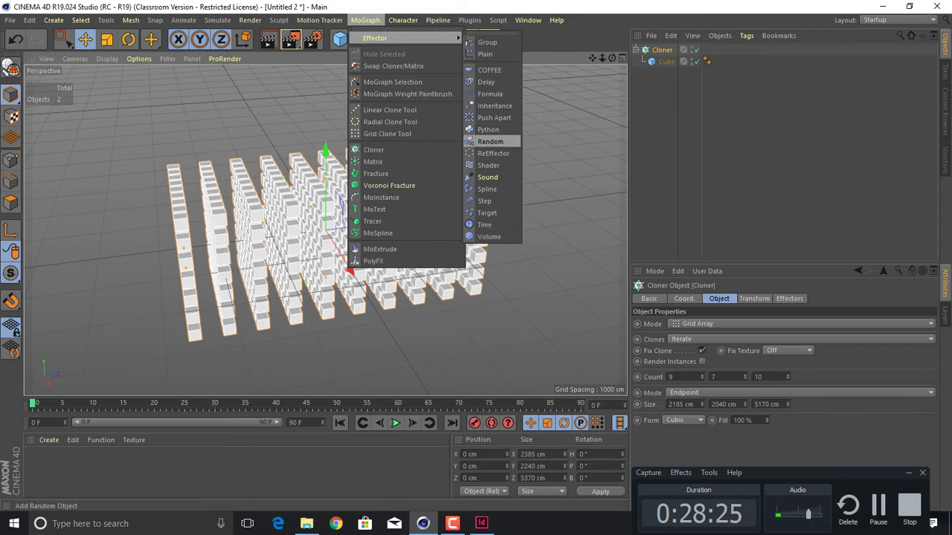
{"action": "left_click", "coordinate": [489, 141]}
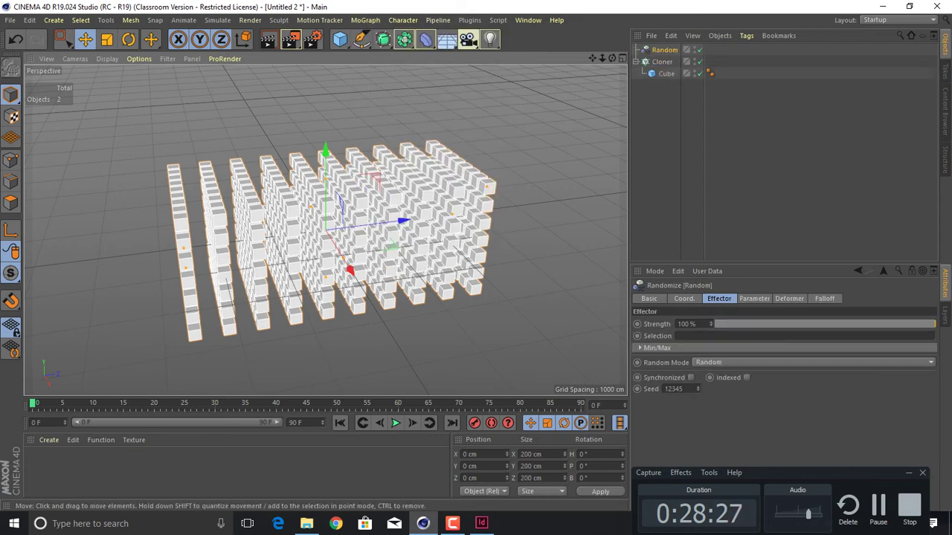
{"action": "mouse_move", "coordinate": [325, 229]}
{"action": "left_mouse_down", "text": "alt"}
{"action": "mouse_move", "coordinate": [340, 234]}
{"action": "mouse_move", "coordinate": [327, 275]}
{"action": "mouse_move", "coordinate": [290, 293]}
{"action": "mouse_move", "coordinate": [320, 313]}
{"action": "mouse_move", "coordinate": [325, 237]}
{"action": "left_mouse_up", "text": "alt"}
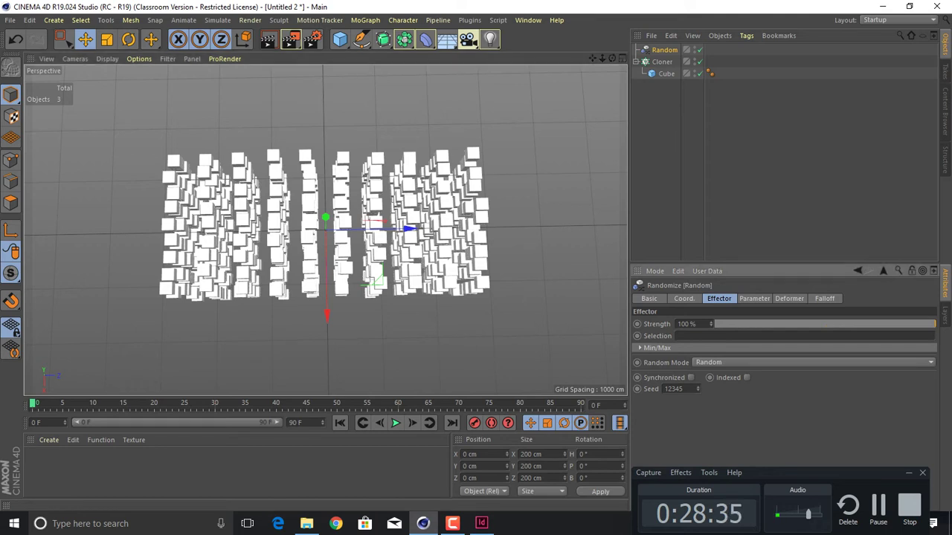
- Turn off the Random effector's position variation and enable scale variation with X, Y and Z set to 2
{"action": "left_click", "coordinate": [754, 298]}
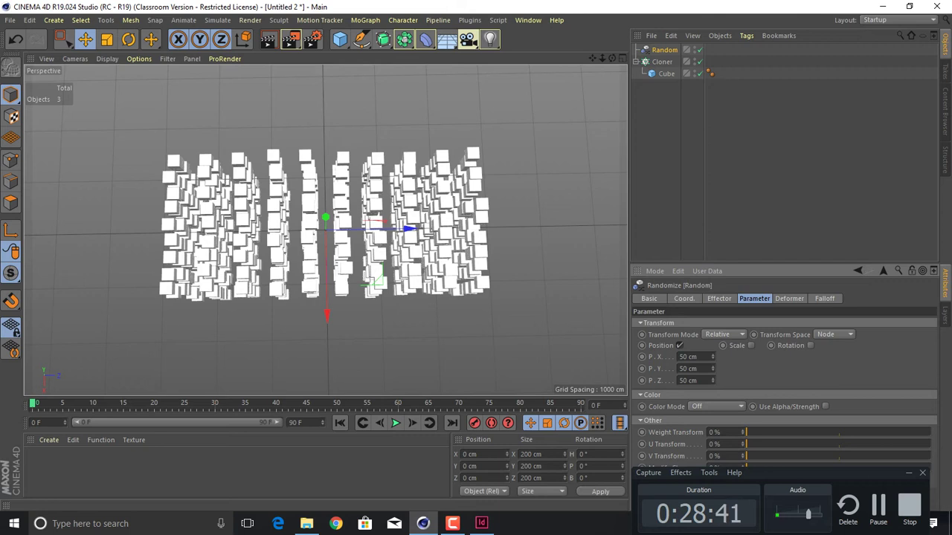
{"action": "left_click", "coordinate": [679, 345]}
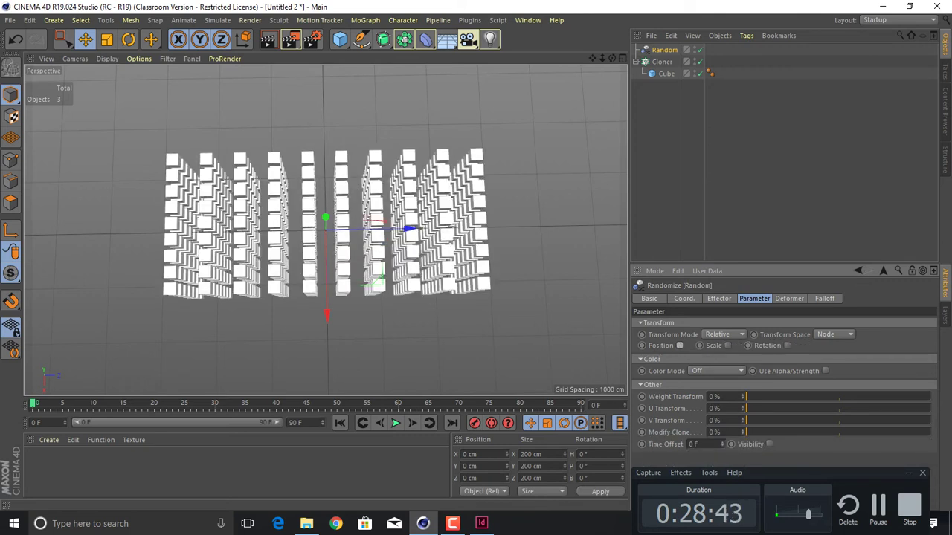
{"action": "left_click", "coordinate": [727, 344]}
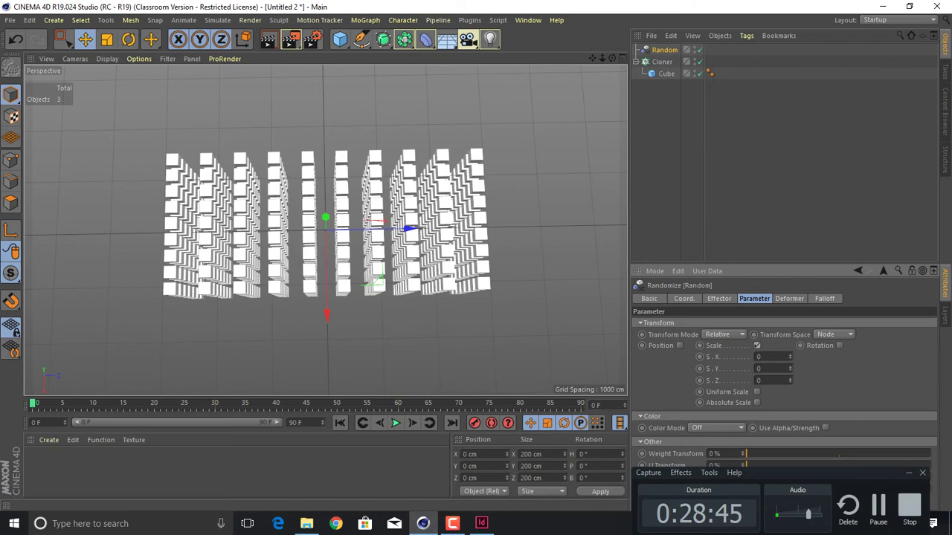
{"action": "type", "text": "2"}
{"action": "key", "text": "Tab"}
{"action": "type", "text": "2"}
{"action": "key", "text": "Tab"}
{"action": "type", "text": "2"}
{"action": "key", "text": "Tab"}
{"action": "left_click_drag", "start_coordinate": [326, 229], "coordinate": [412, 132], "text": "alt"}
{"action": "left_click_drag", "start_coordinate": [325, 228], "coordinate": [127, 293], "text": "alt"}
- Enable rotation variation on the Random effector and set heading, pitch and bank to 50° each
{"action": "left_click", "coordinate": [838, 345]}
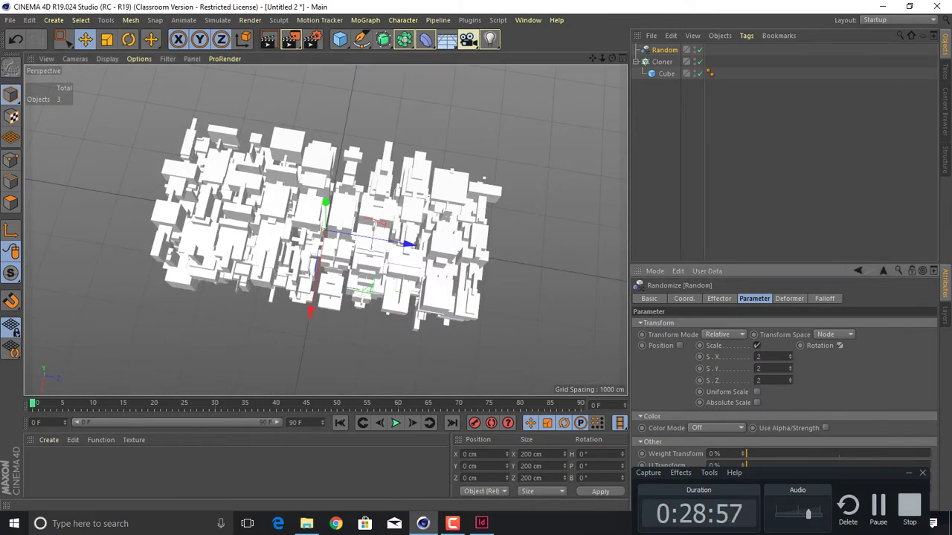
{"action": "left_click", "coordinate": [843, 357]}
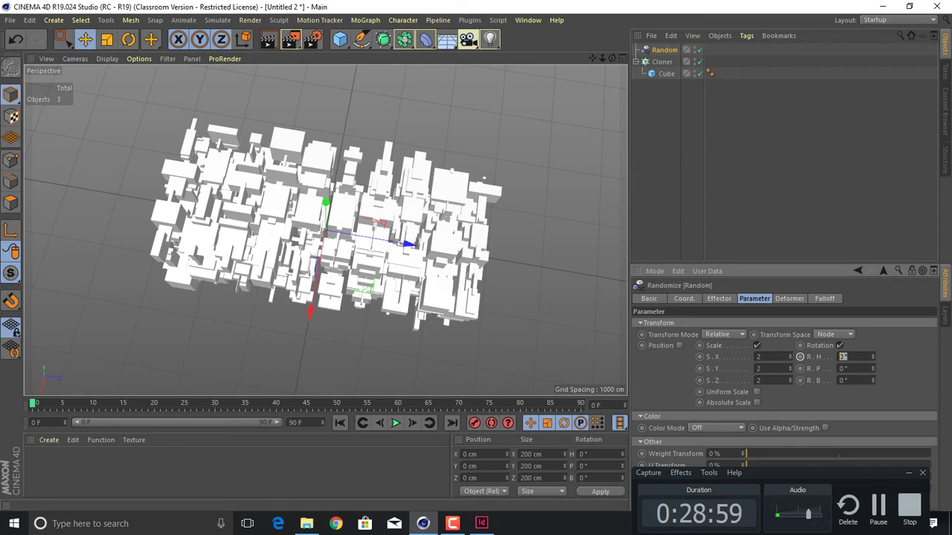
{"action": "type", "text": "50"}
{"action": "key", "text": "Tab"}
{"action": "type", "text": "50"}
{"action": "key", "text": "Tab"}
{"action": "type", "text": "050"}
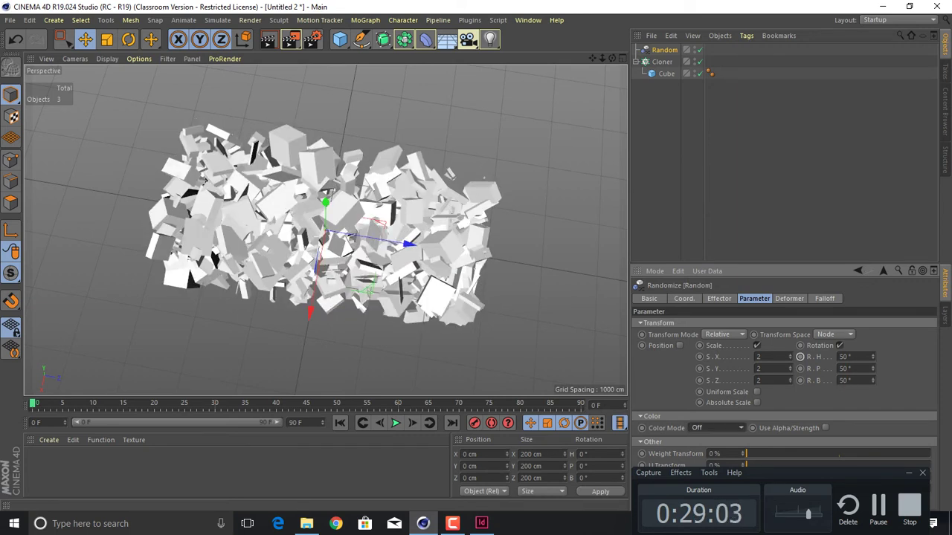
- Turn the Random effector's position variation back on and set X, Y and Z to 500 cm each
{"action": "left_click", "coordinate": [679, 345]}
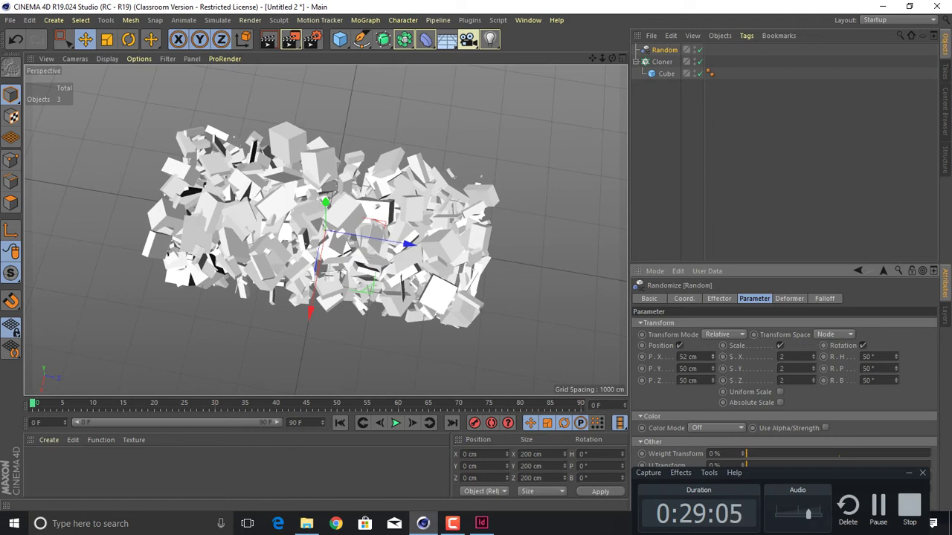
{"action": "left_click_drag", "start_coordinate": [699, 357], "coordinate": [678, 357]}
{"action": "type", "text": "500"}
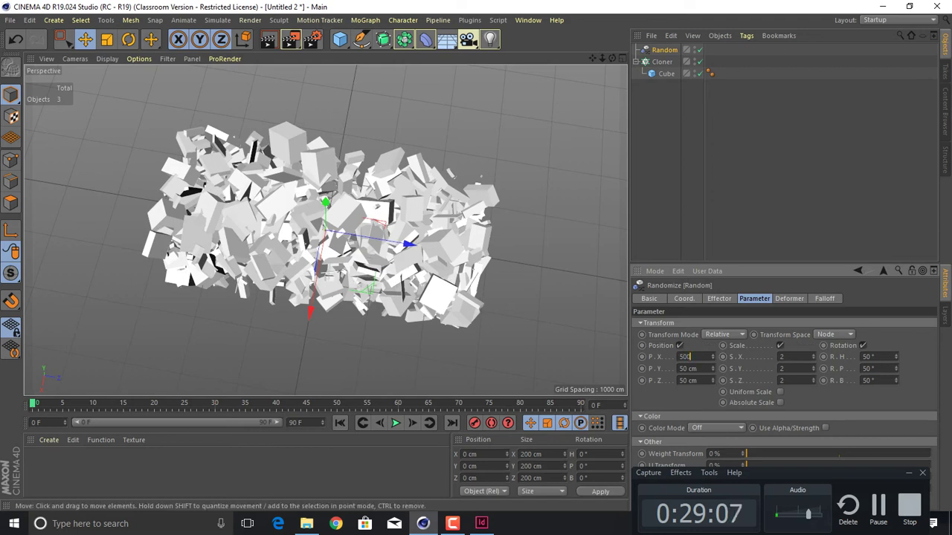
{"action": "key", "text": "Tab"}
{"action": "type", "text": "500"}
{"action": "key", "text": "Tab"}
{"action": "type", "text": "500"}
{"action": "key", "text": "Return"}
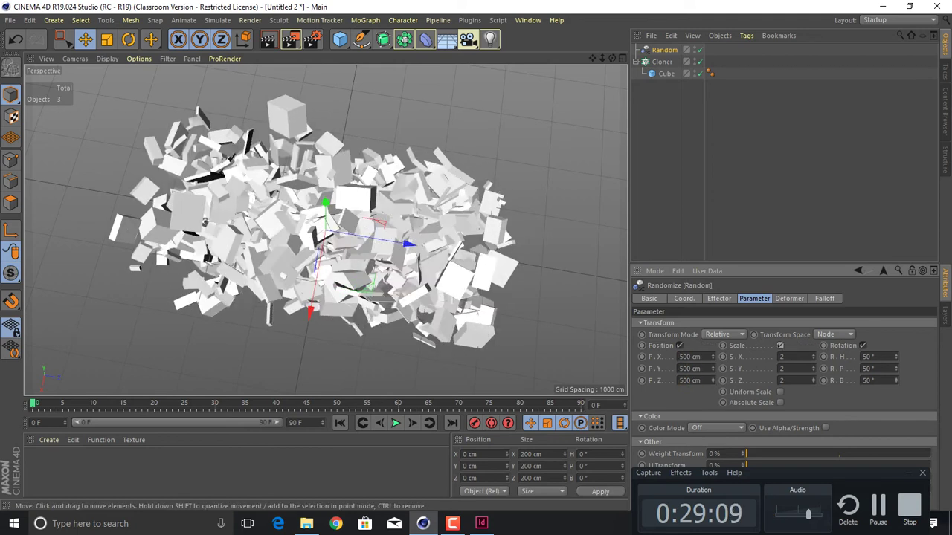
- Set the Random effector's falloff shape to Box
{"action": "left_click_drag", "start_coordinate": [205, 223], "coordinate": [351, 174], "text": "alt"}
{"action": "right_click_drag", "start_coordinate": [351, 175], "coordinate": [475, 174], "text": "alt"}
{"action": "mouse_move", "coordinate": [287, 319]}
{"action": "left_mouse_down", "text": "alt"}
{"action": "mouse_move", "coordinate": [313, 246]}
{"action": "mouse_move", "coordinate": [439, 275]}
{"action": "mouse_move", "coordinate": [287, 319]}
{"action": "left_mouse_up", "text": "alt"}
{"action": "scroll", "coordinate": [326, 230], "scroll_direction": "down", "scroll_amount": 10}
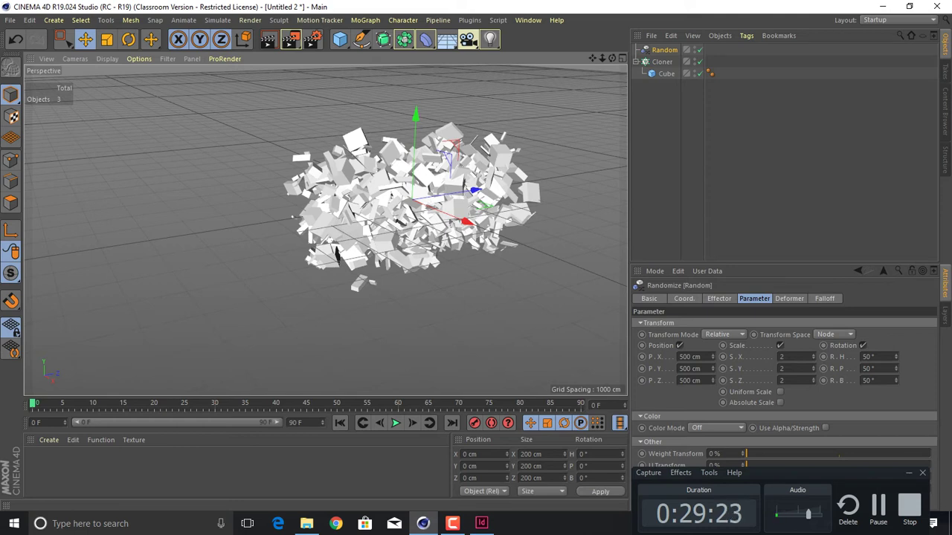
{"action": "left_click", "coordinate": [824, 298]}
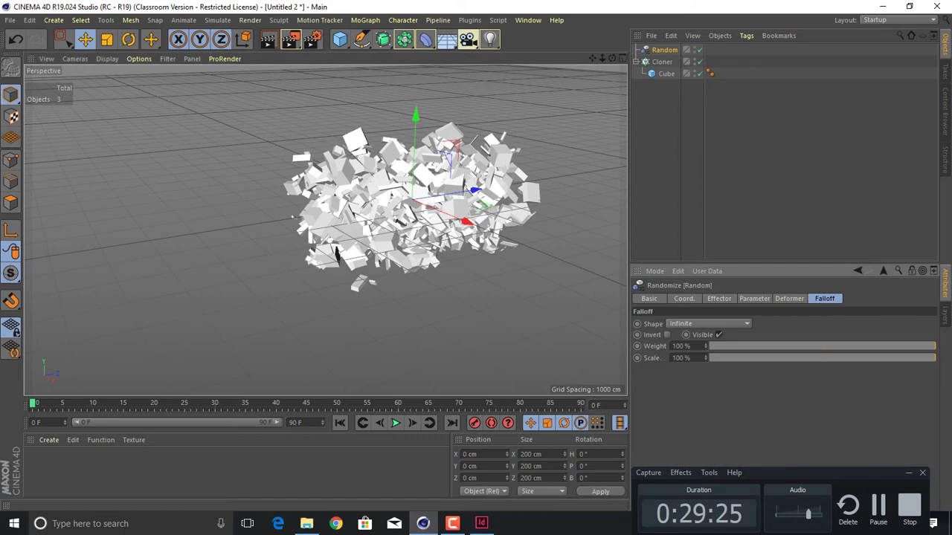
{"action": "left_click", "coordinate": [709, 323]}
{"action": "left_click", "coordinate": [708, 347]}
- Enlarge the falloff box to about 1734 x 1936 x 2780 cm and slide the effector along Z to about -759 cm
{"action": "left_click_drag", "start_coordinate": [412, 199], "coordinate": [382, 236], "text": "alt"}
{"action": "left_click_drag", "start_coordinate": [412, 201], "coordinate": [436, 235]}
{"action": "left_click_drag", "start_coordinate": [411, 196], "coordinate": [419, 133]}
{"action": "left_click_drag", "start_coordinate": [409, 200], "coordinate": [310, 212]}
{"action": "left_click_drag", "start_coordinate": [490, 191], "coordinate": [513, 189]}
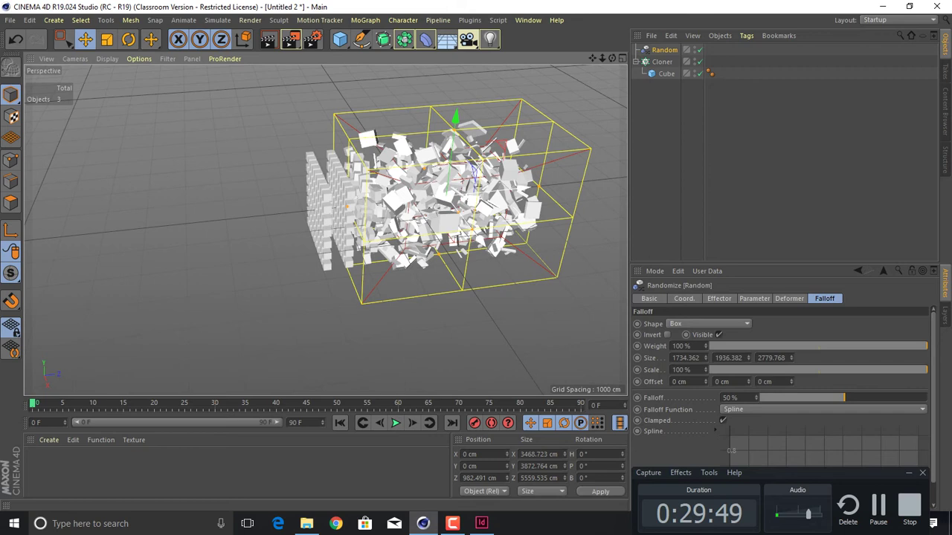
{"action": "mouse_move", "coordinate": [524, 187]}
{"action": "left_mouse_down"}
{"action": "mouse_move", "coordinate": [436, 197]}
{"action": "mouse_move", "coordinate": [505, 189]}
{"action": "left_mouse_up"}
{"action": "left_click_drag", "start_coordinate": [455, 210], "coordinate": [437, 212]}
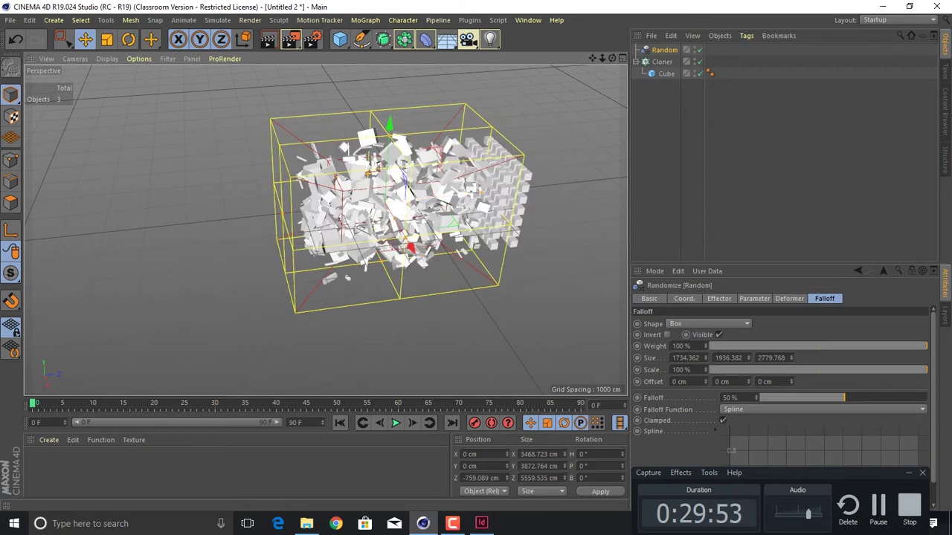
- Switch to the StylizedEnv_02 city project and examine the effectors assigned to the building Cloner and the available effector types
{"action": "left_click", "coordinate": [527, 20]}
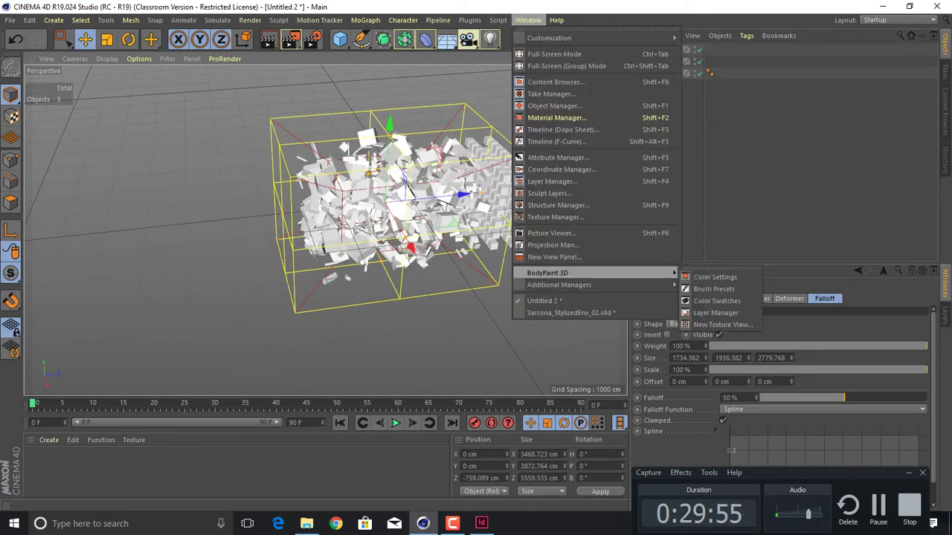
{"action": "left_click", "coordinate": [569, 312]}
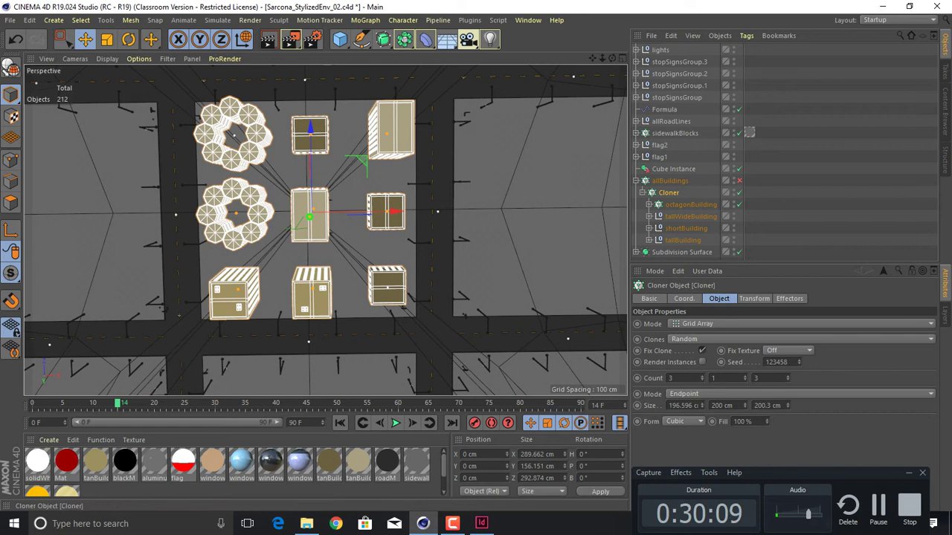
{"action": "left_click", "coordinate": [788, 298]}
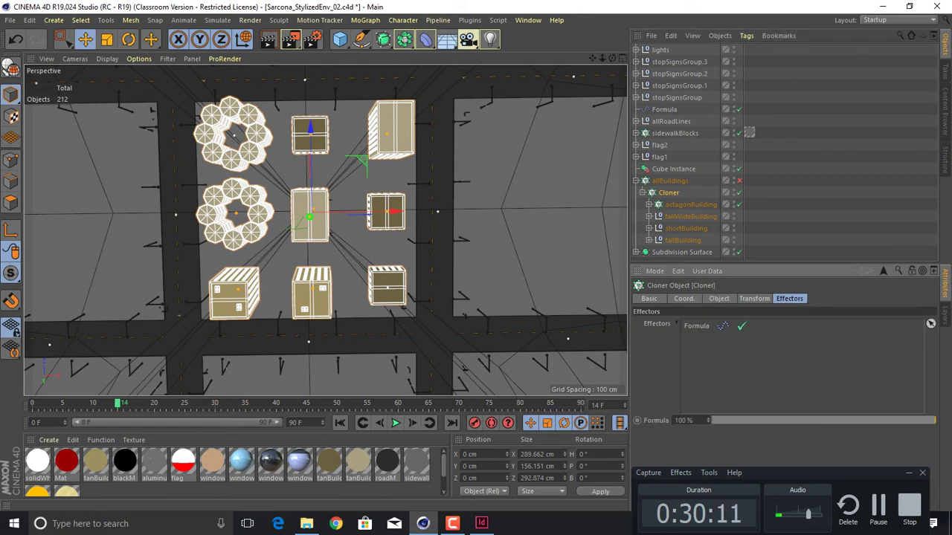
{"action": "left_click", "coordinate": [696, 325]}
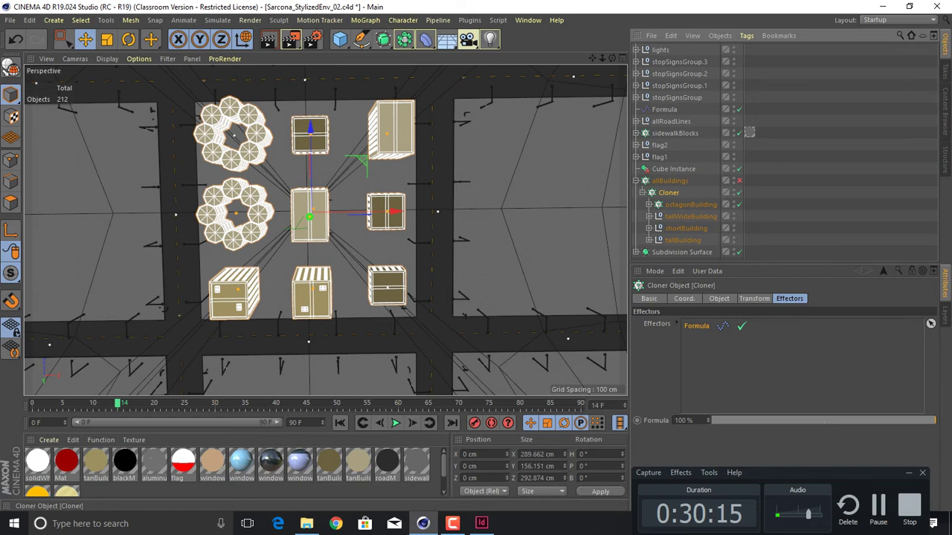
{"action": "left_click", "coordinate": [365, 20]}
{"action": "mouse_move", "coordinate": [401, 38]}
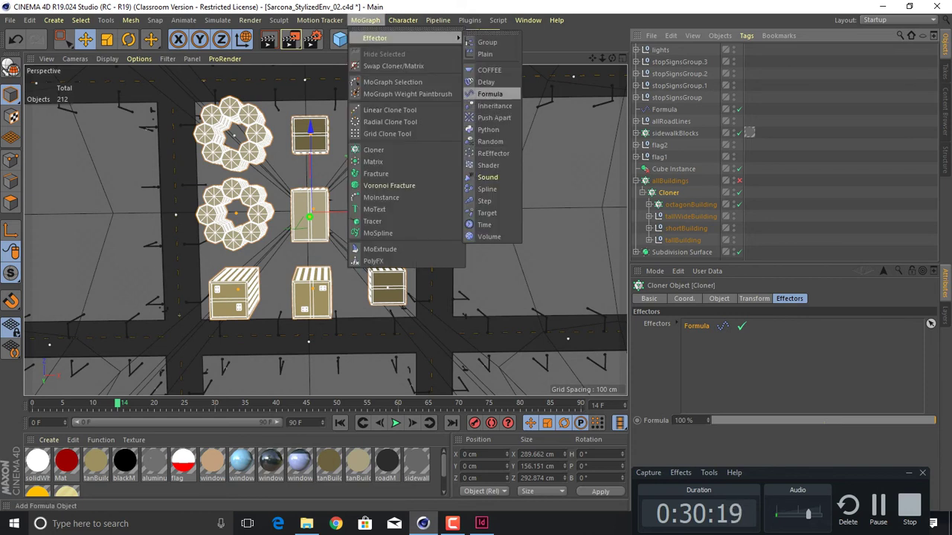
- Examine the Formula effector's transform, falloff and effector settings with the city buildings in view
{"action": "left_click", "coordinate": [664, 110]}
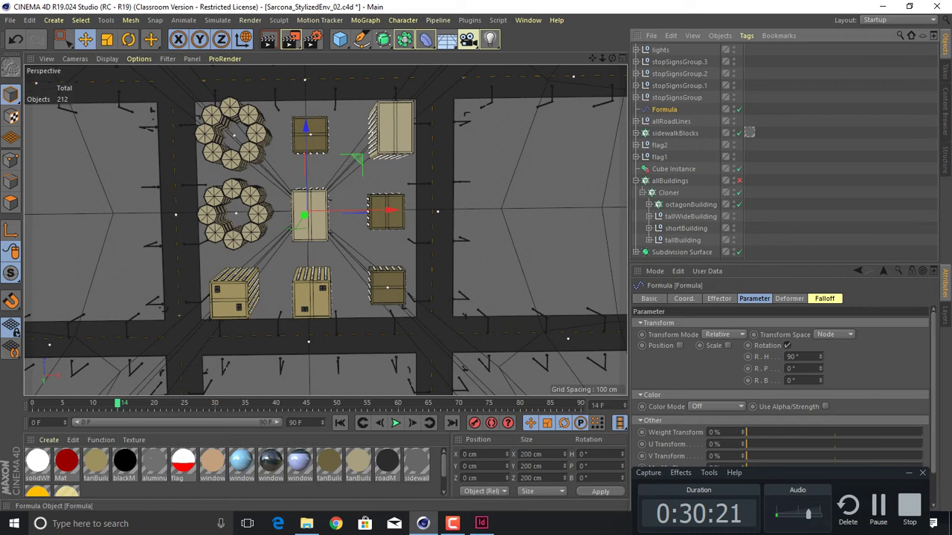
{"action": "left_click_drag", "start_coordinate": [781, 262], "coordinate": [781, 152]}
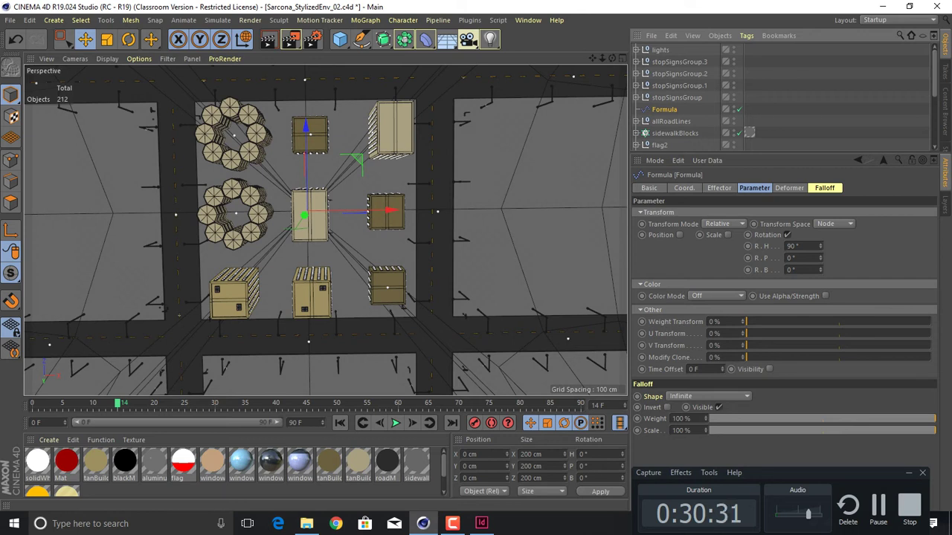
{"action": "mouse_move", "coordinate": [307, 211]}
{"action": "left_mouse_down", "text": "alt"}
{"action": "mouse_move", "coordinate": [339, 149]}
{"action": "mouse_move", "coordinate": [316, 212]}
{"action": "left_mouse_up", "text": "alt"}
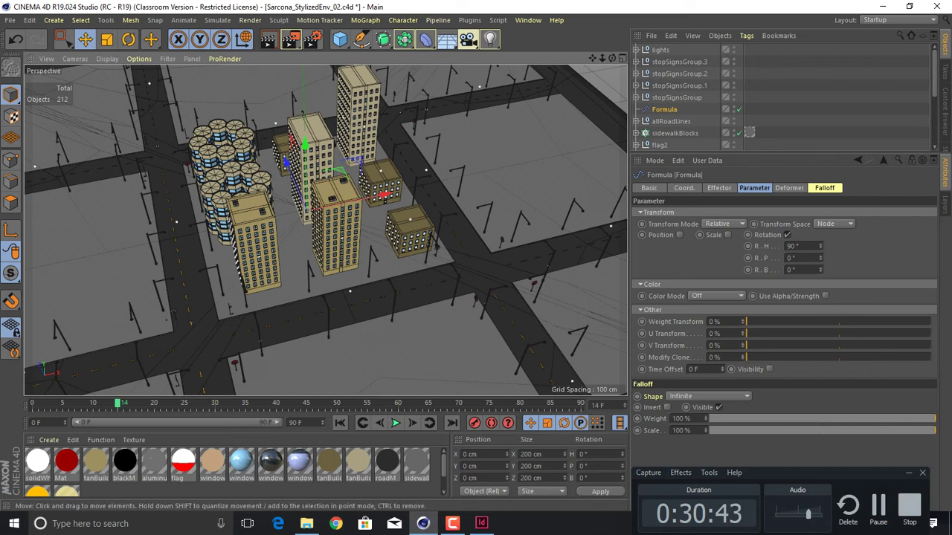
{"action": "left_click", "coordinate": [788, 187]}
{"action": "left_click", "coordinate": [754, 187]}
{"action": "left_click", "coordinate": [719, 187]}
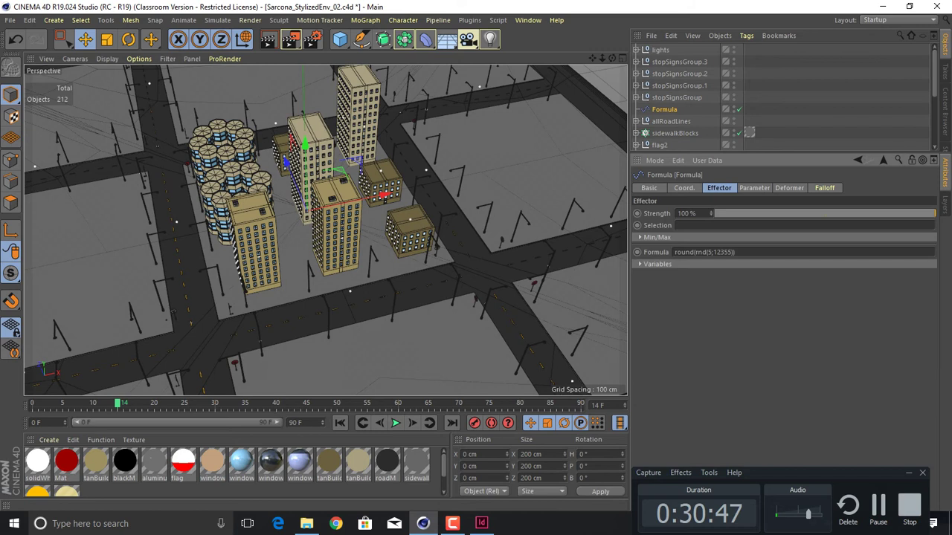
- Copy the Formula effector's expression round(rnd(5;12355)) and paste it into a new WordPad document
{"action": "left_click", "coordinate": [703, 252]}
{"action": "key", "text": "ctrl+c"}
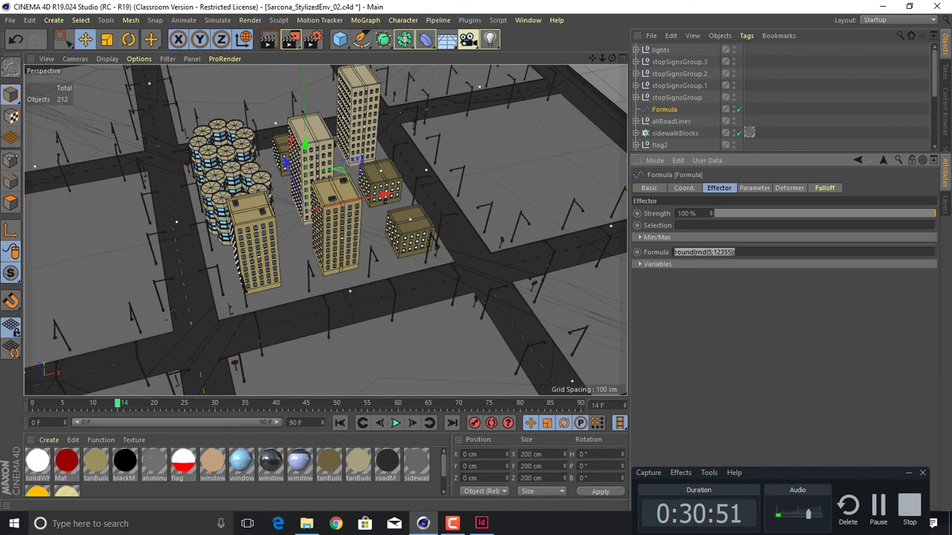
{"action": "key", "text": "super"}
{"action": "type", "text": "wordp"}
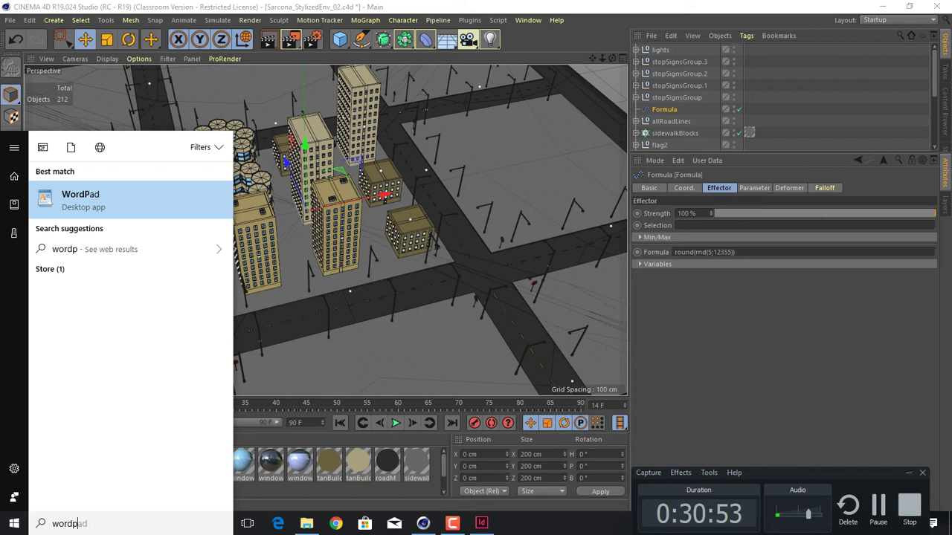
{"action": "key", "text": "Return"}
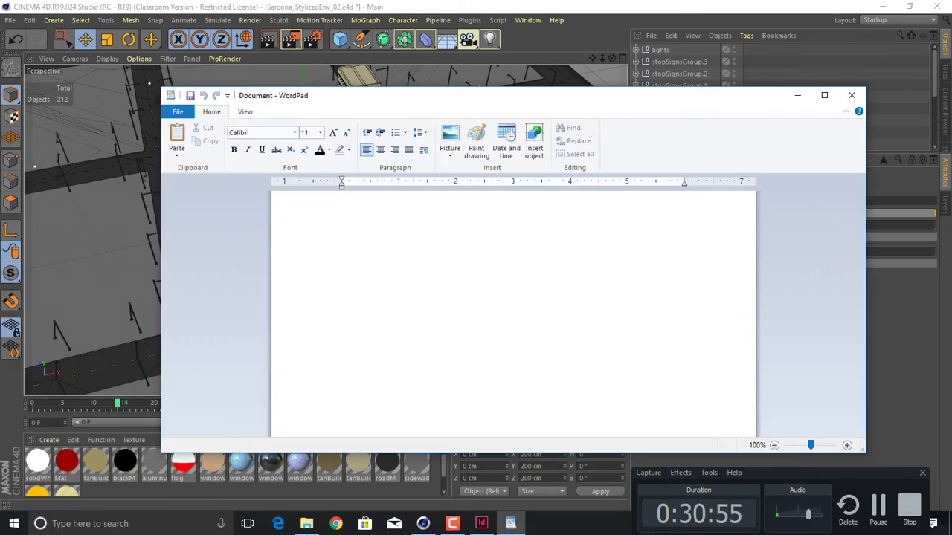
{"action": "key", "text": "ctrl+v"}
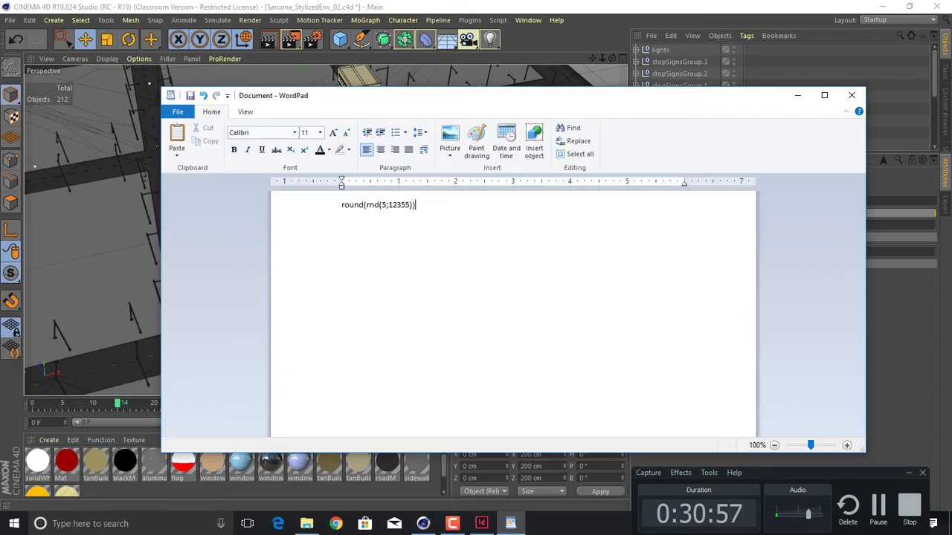
- Magnify the pasted formula in WordPad to 470% and reposition the document window for reading
{"action": "key", "text": "ctrl+a"}
{"action": "scroll", "coordinate": [513, 312], "scroll_direction": "up", "scroll_amount": 10, "text": "ctrl"}
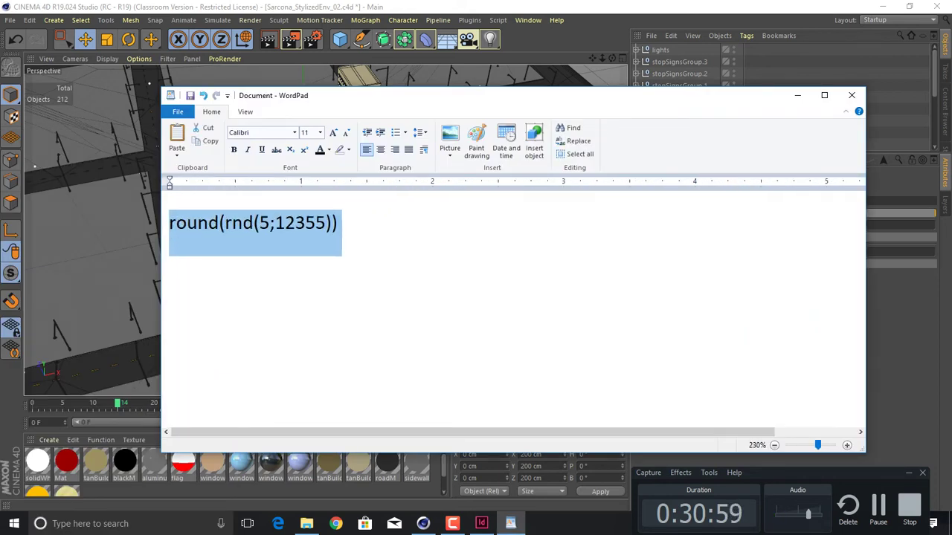
{"action": "scroll", "coordinate": [513, 313], "scroll_direction": "up", "scroll_amount": 3, "text": "ctrl"}
{"action": "left_click_drag", "start_coordinate": [465, 98], "coordinate": [450, 323]}
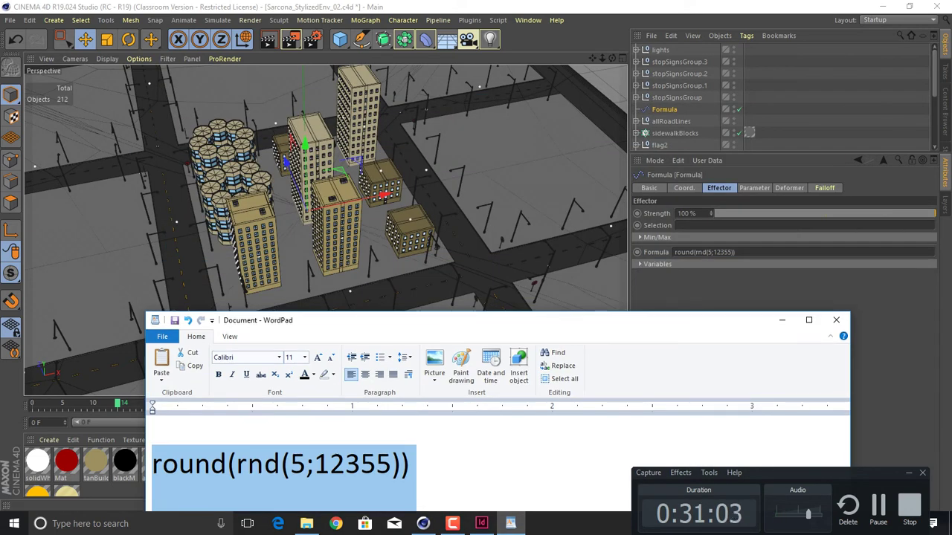
{"action": "left_click_drag", "start_coordinate": [450, 321], "coordinate": [474, 69]}
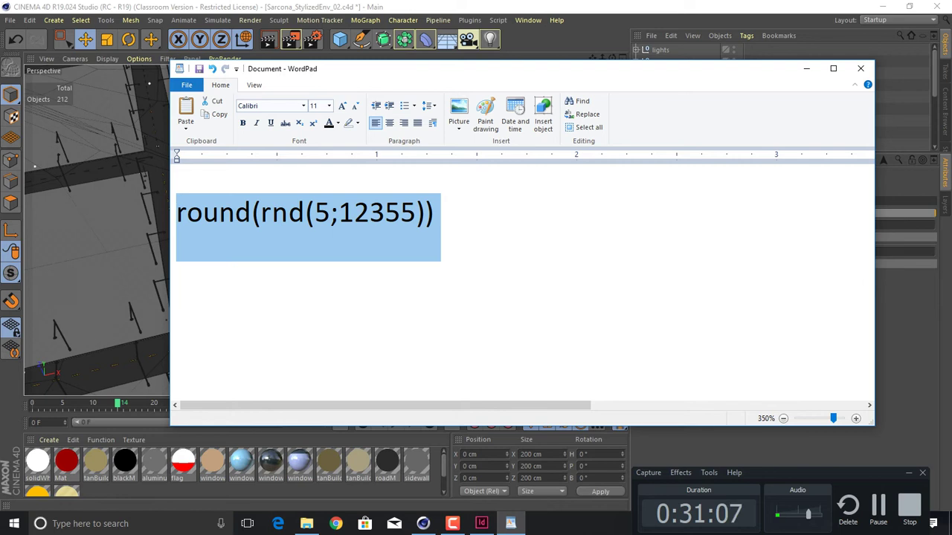
{"action": "scroll", "coordinate": [522, 283], "scroll_direction": "up", "scroll_amount": 12, "text": "ctrl"}
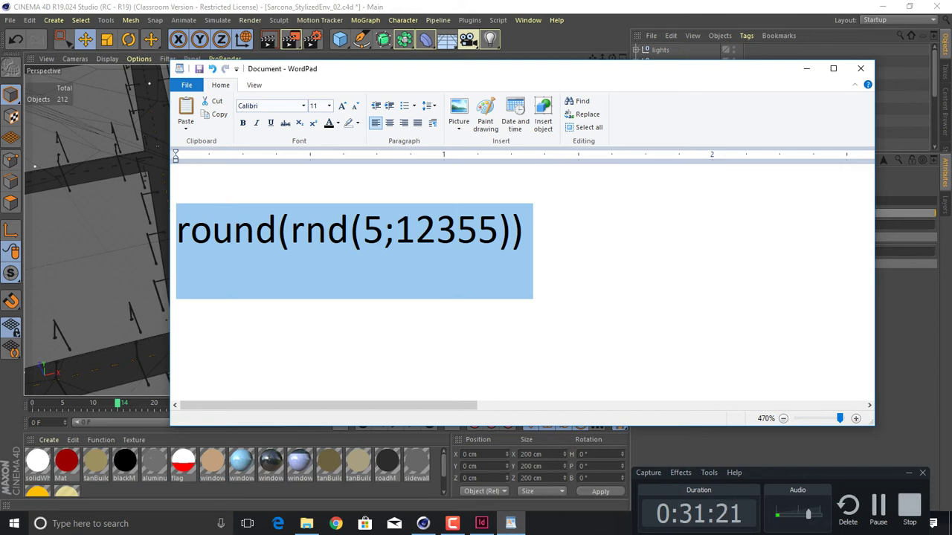
- Retype the formula round(rnd(5;12355)) below the original, then highlight its number 12355 and the original line
{"action": "triple_click", "coordinate": [356, 230]}
{"action": "left_click", "coordinate": [524, 229]}
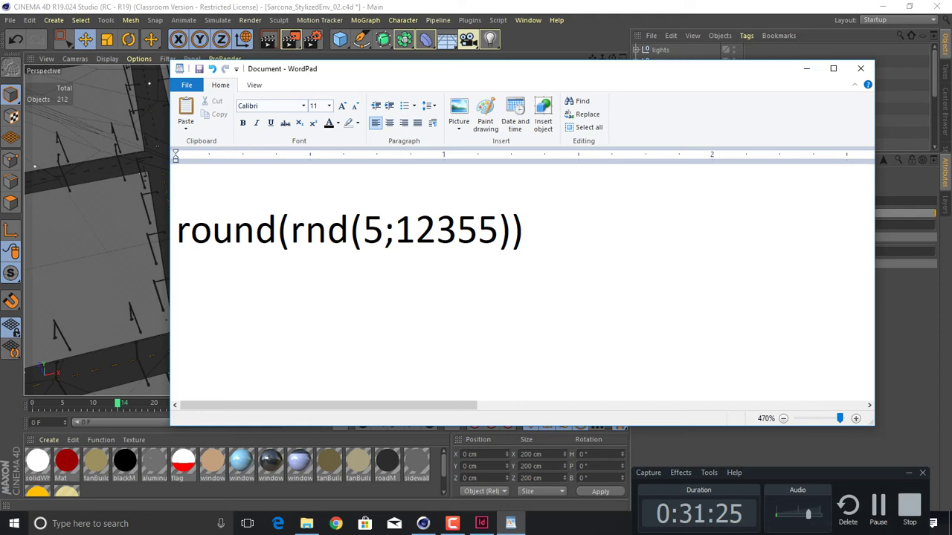
{"action": "key", "text": "Return"}
{"action": "key", "text": "Return"}
{"action": "type", "text": "rou"}
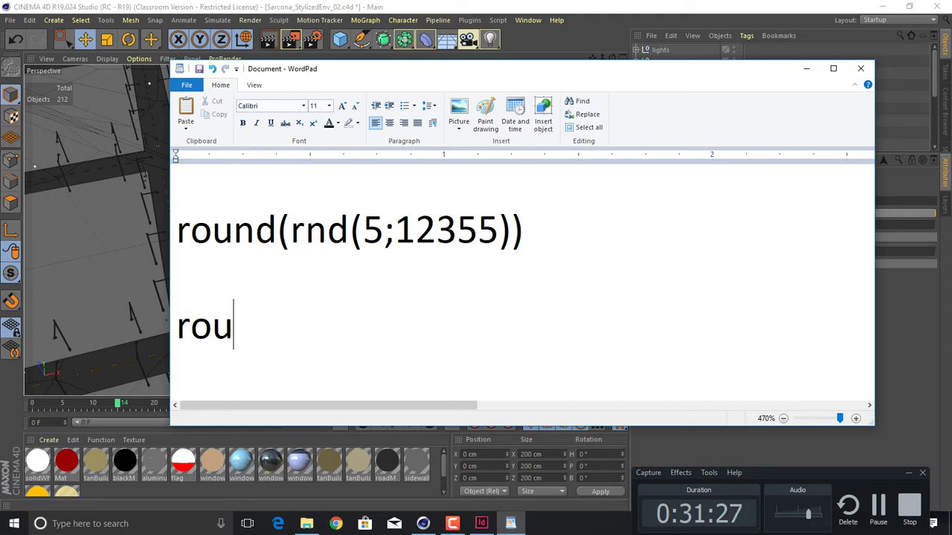
{"action": "type", "text": "nd(rn"}
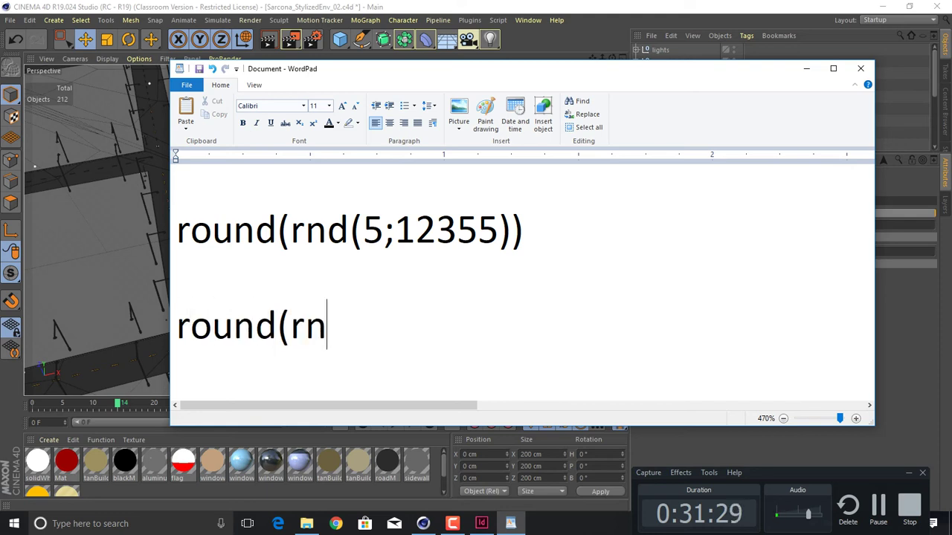
{"action": "type", "text": "d(5"}
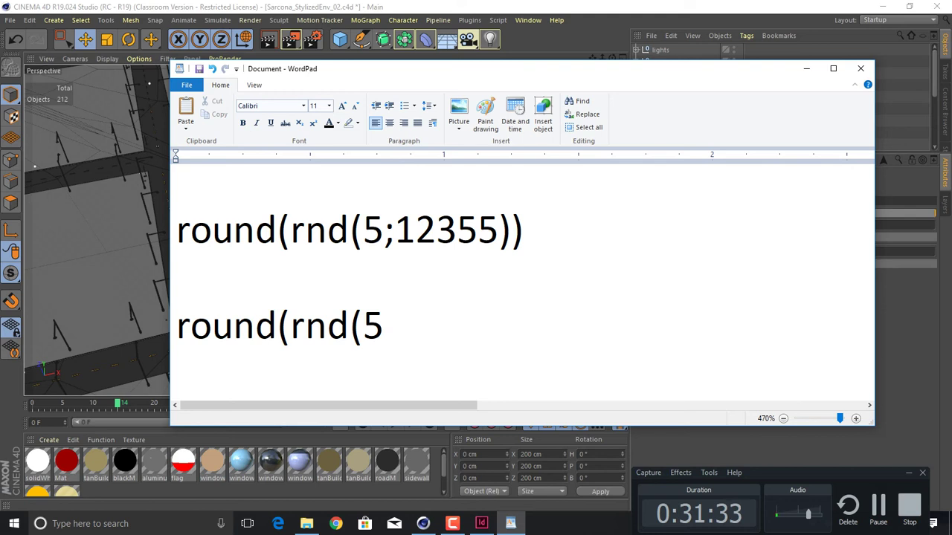
{"action": "type", "text": ";123"}
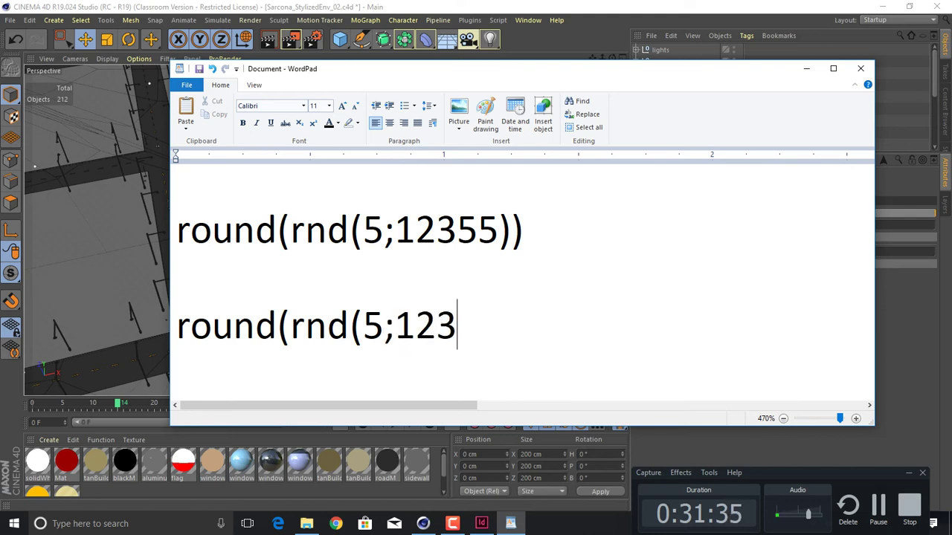
{"action": "type", "text": "55))"}
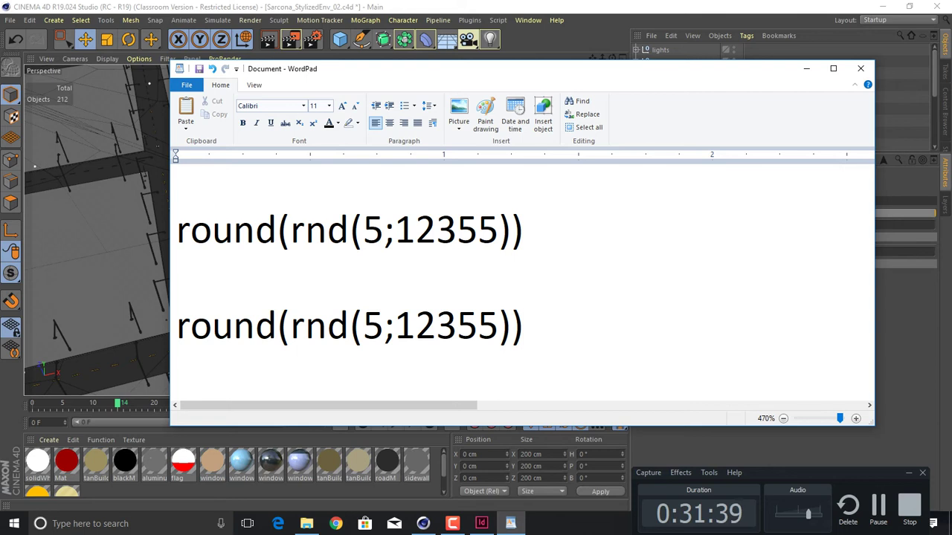
{"action": "double_click", "coordinate": [446, 325]}
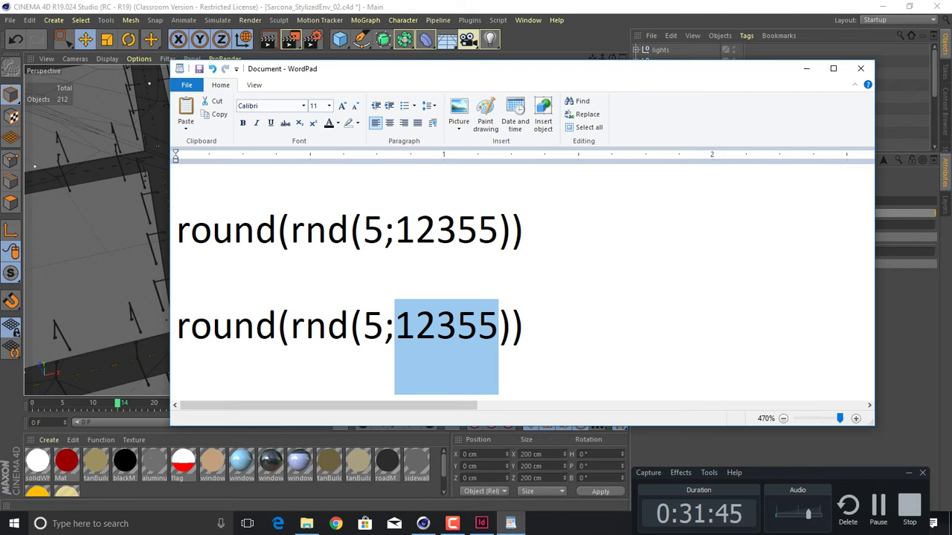
{"action": "triple_click", "coordinate": [511, 229]}
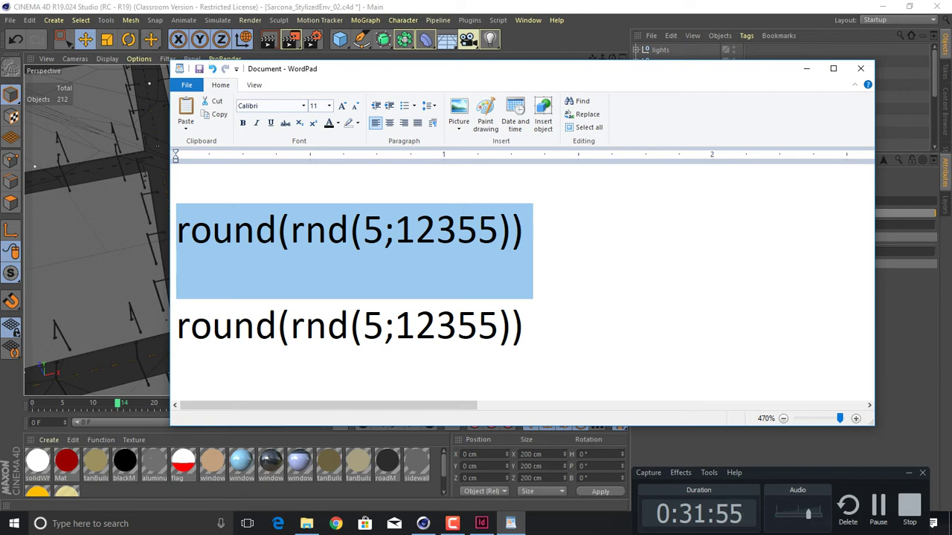
- Switch back to Cinema 4D and set the Formula effector's expression to round(rnd(5;12255)), checking the buildings from above
{"action": "key", "text": "alt+Tab"}
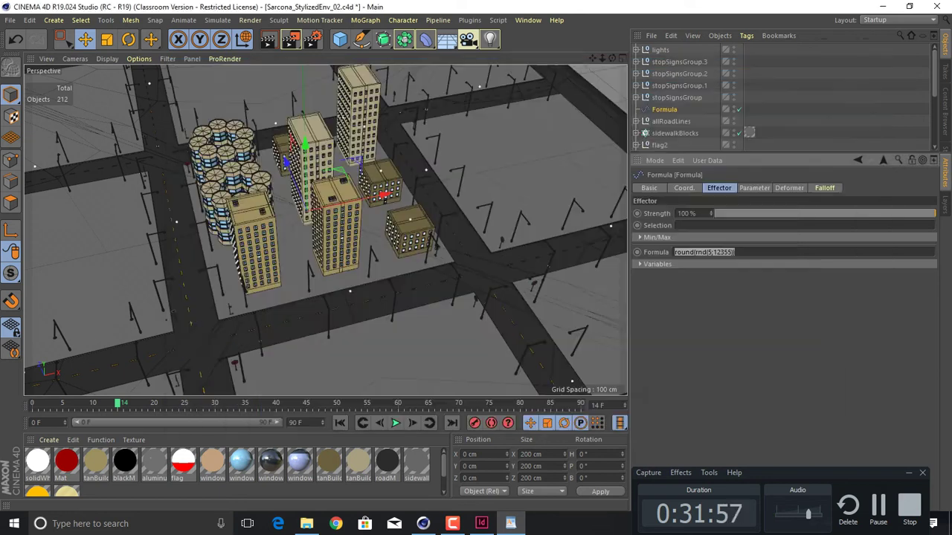
{"action": "left_click", "coordinate": [724, 252]}
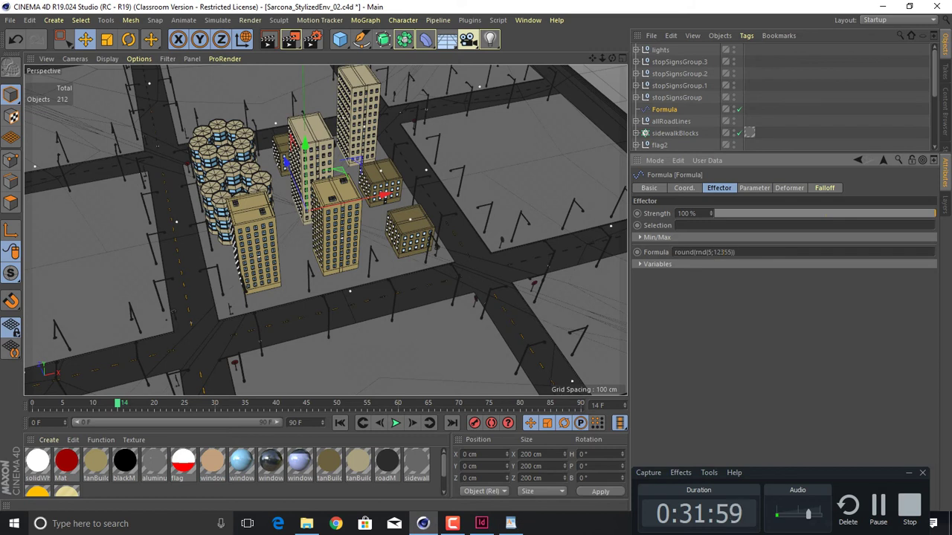
{"action": "key", "text": "BackSpace"}
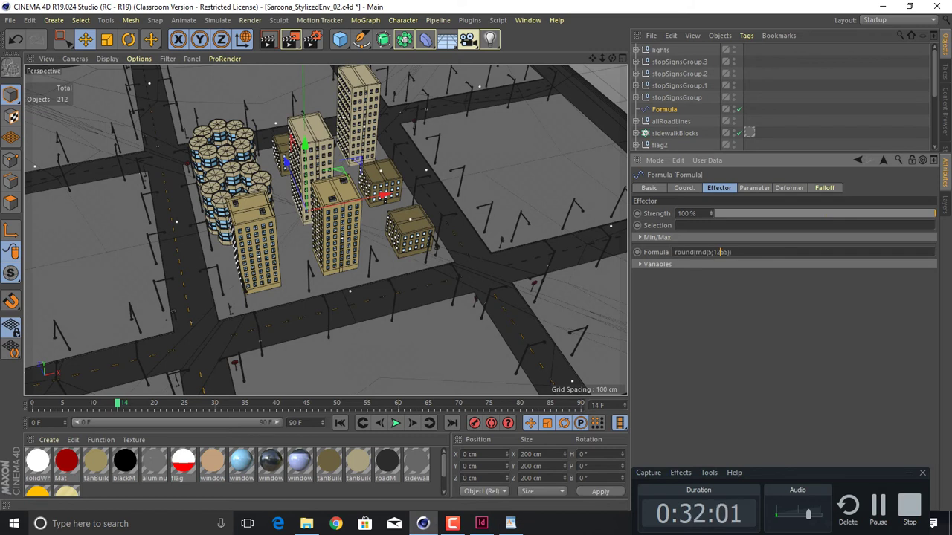
{"action": "type", "text": "2"}
{"action": "key", "text": "Return"}
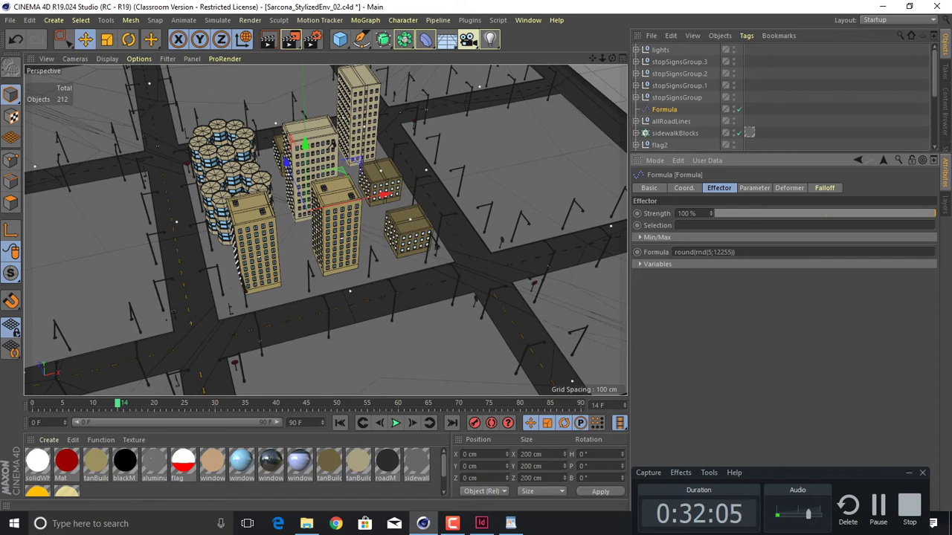
{"action": "left_click_drag", "start_coordinate": [307, 210], "coordinate": [281, 297], "text": "alt"}
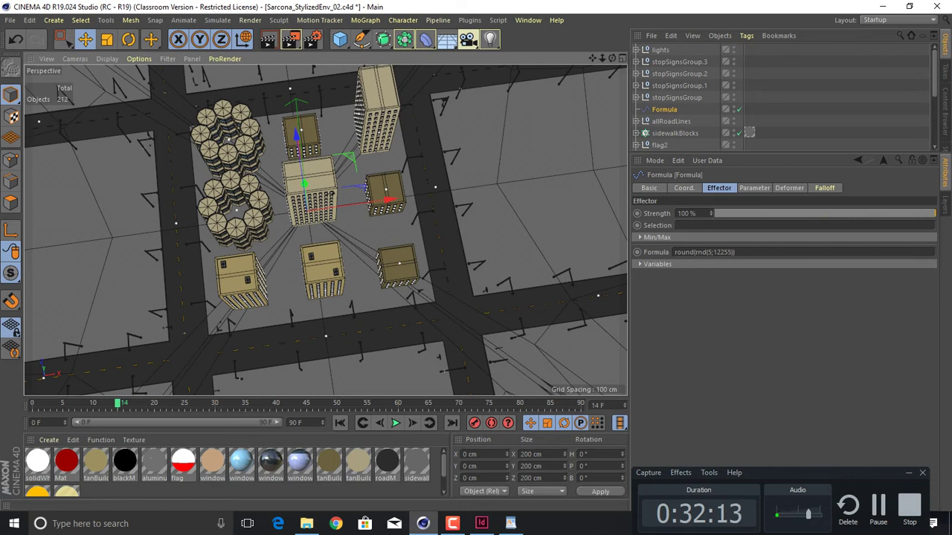
{"action": "left_click_drag", "start_coordinate": [332, 193], "coordinate": [307, 214], "text": "alt"}
{"action": "triple_click", "coordinate": [722, 252]}
- In the Untitled 2 scene, raise the Random effector's seed through several values, including 12349 and 12354, with the cubes viewed up close
{"action": "left_click", "coordinate": [528, 20]}
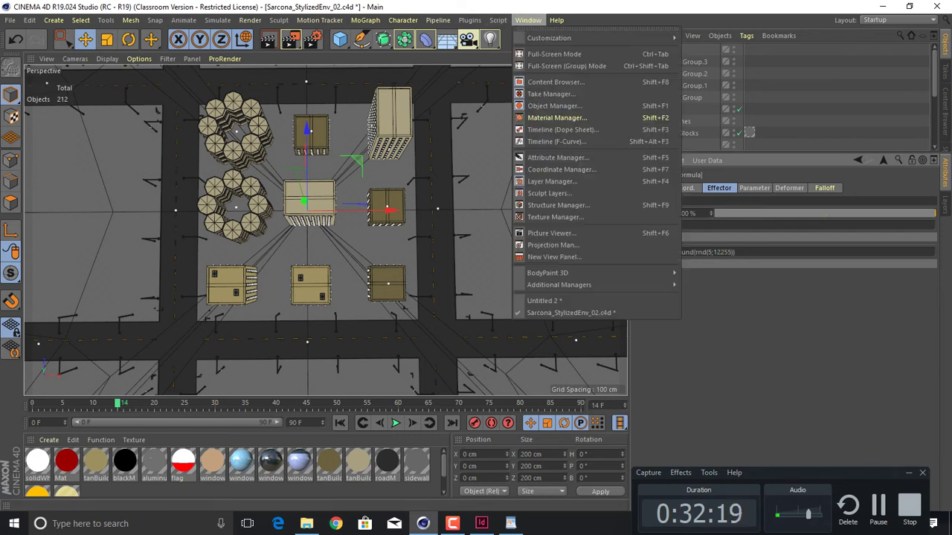
{"action": "left_click", "coordinate": [542, 301]}
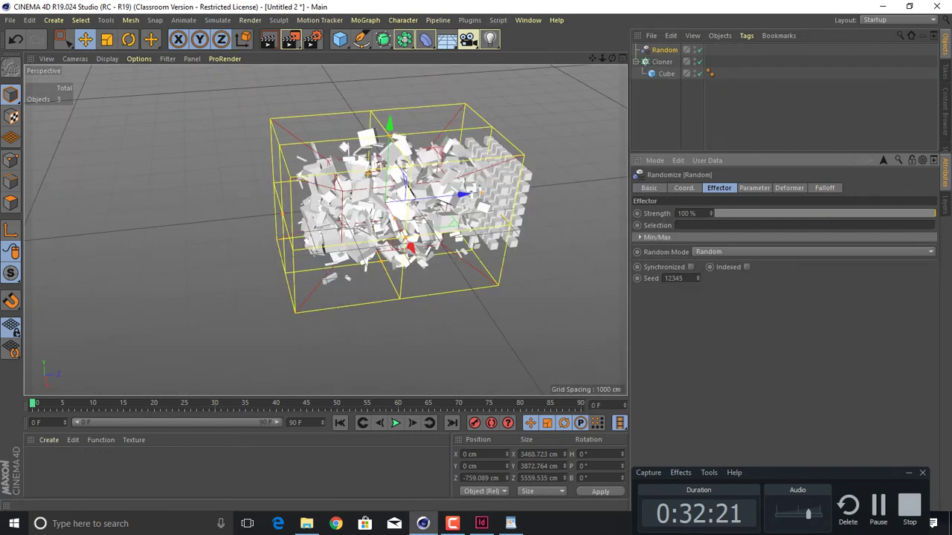
{"action": "left_click_drag", "start_coordinate": [387, 223], "coordinate": [325, 237], "text": "alt"}
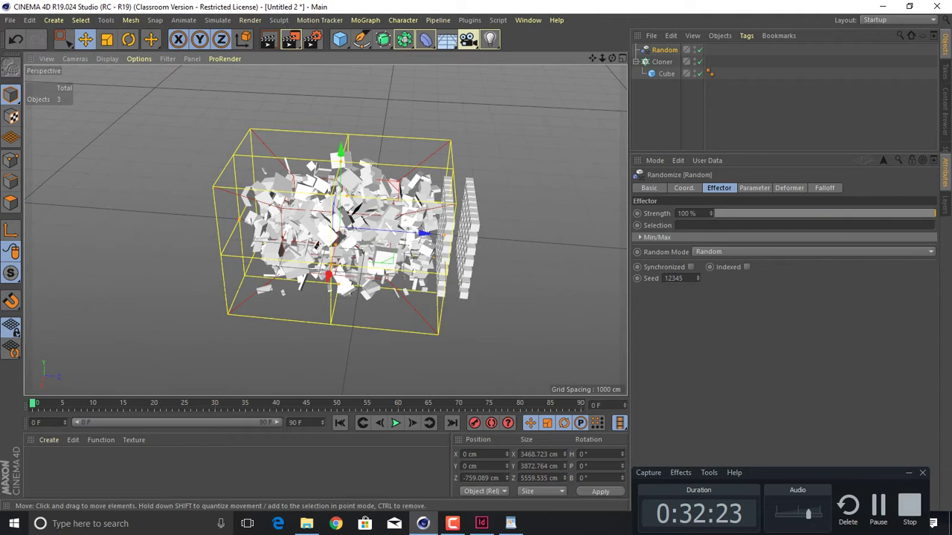
{"action": "scroll", "coordinate": [394, 223], "scroll_direction": "up", "scroll_amount": 3}
{"action": "scroll", "coordinate": [326, 230], "scroll_direction": "up", "scroll_amount": 5}
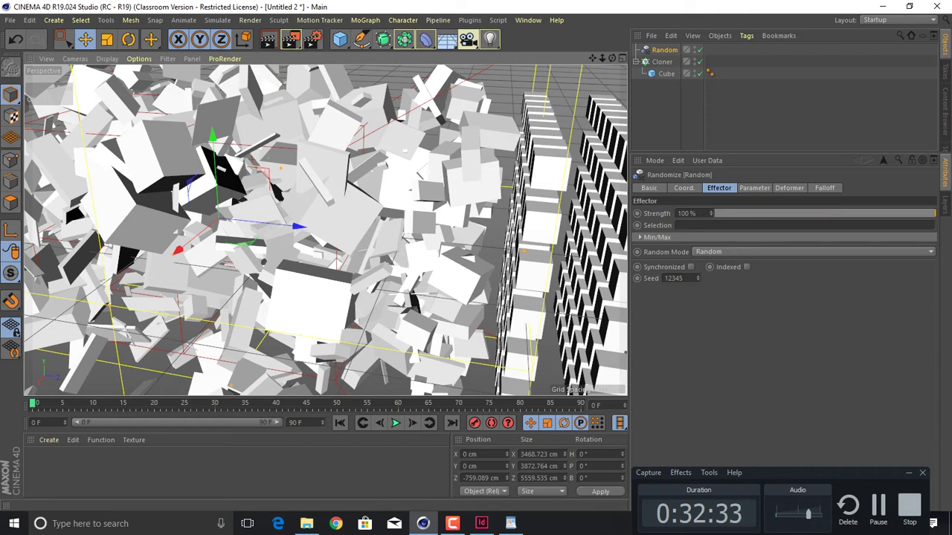
{"action": "left_click_drag", "start_coordinate": [685, 278], "coordinate": [663, 278]}
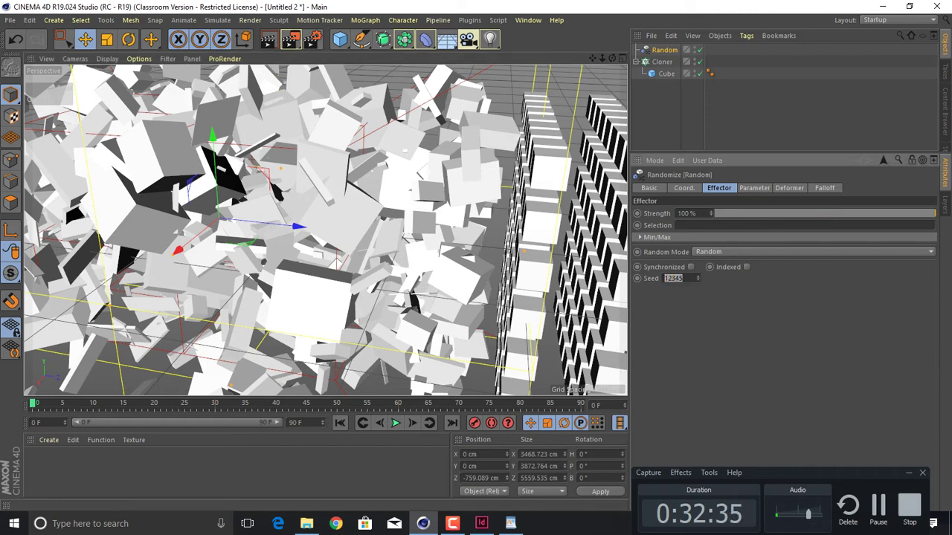
{"action": "scroll", "coordinate": [673, 279], "scroll_direction": "up", "scroll_amount": 5}
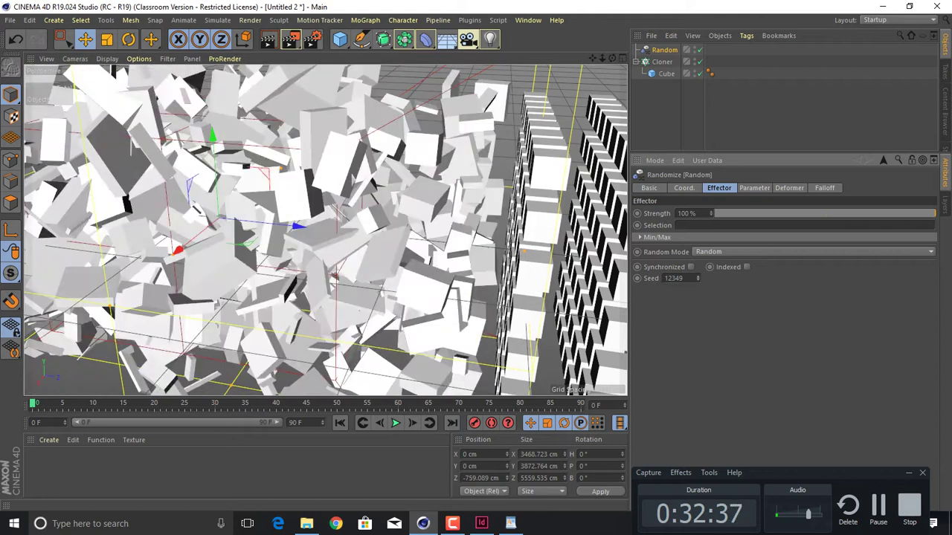
{"action": "key", "text": "Up"}
{"action": "key", "text": "Up"}
{"action": "key", "text": "Up"}
{"action": "key", "text": "Up"}
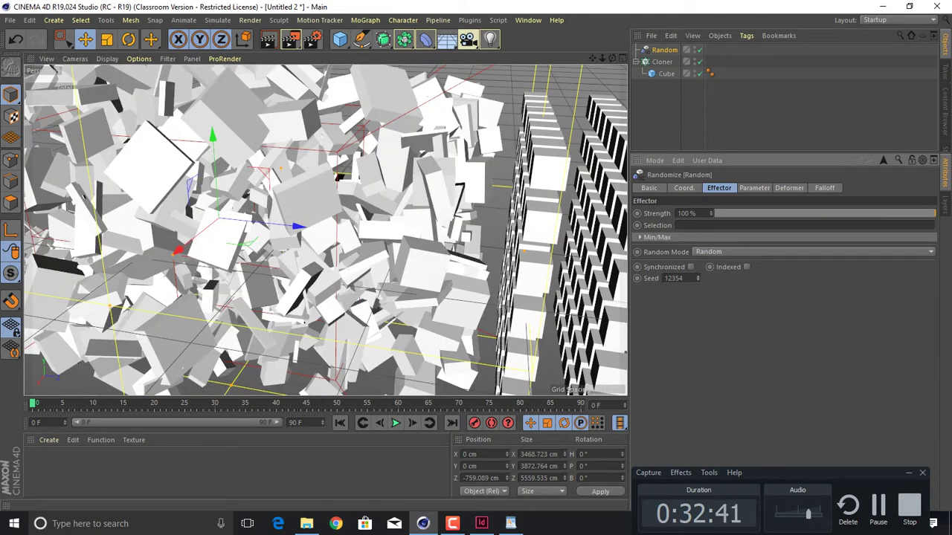
{"action": "left_click_drag", "start_coordinate": [698, 278], "coordinate": [696, 264]}
- Return to the Sarcona_StylizedEnv_02 scene and change the Formula effector's expression to round(rnd(5;11255))
{"action": "left_click", "coordinate": [528, 20]}
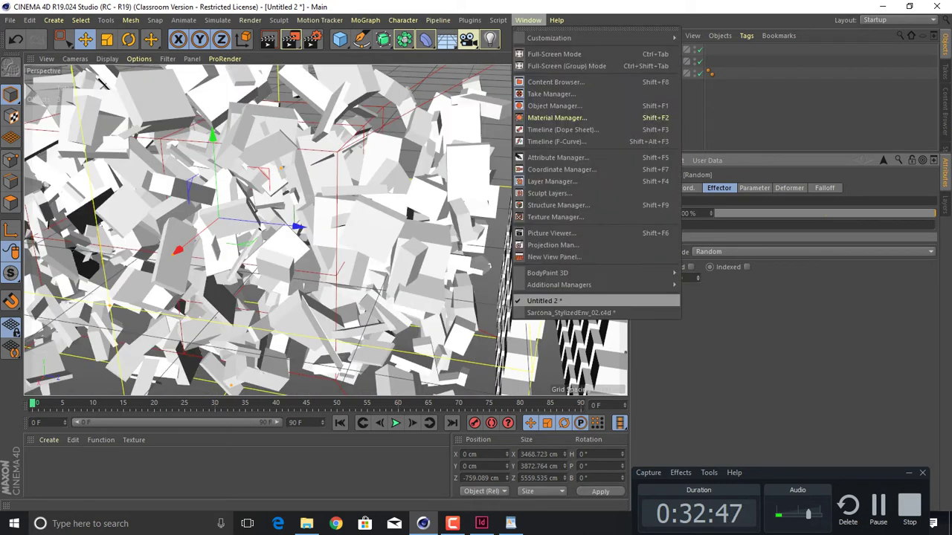
{"action": "left_click", "coordinate": [580, 313]}
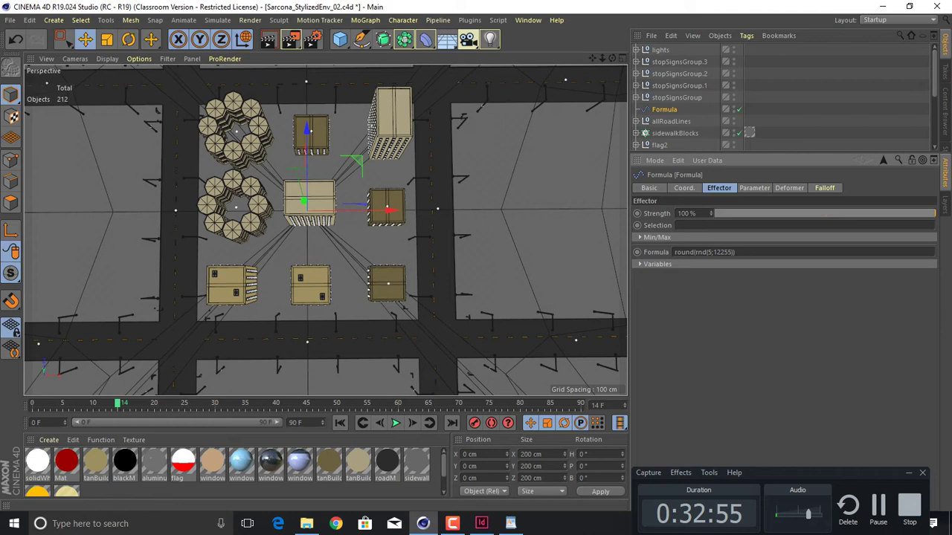
{"action": "type", "text": ";"}
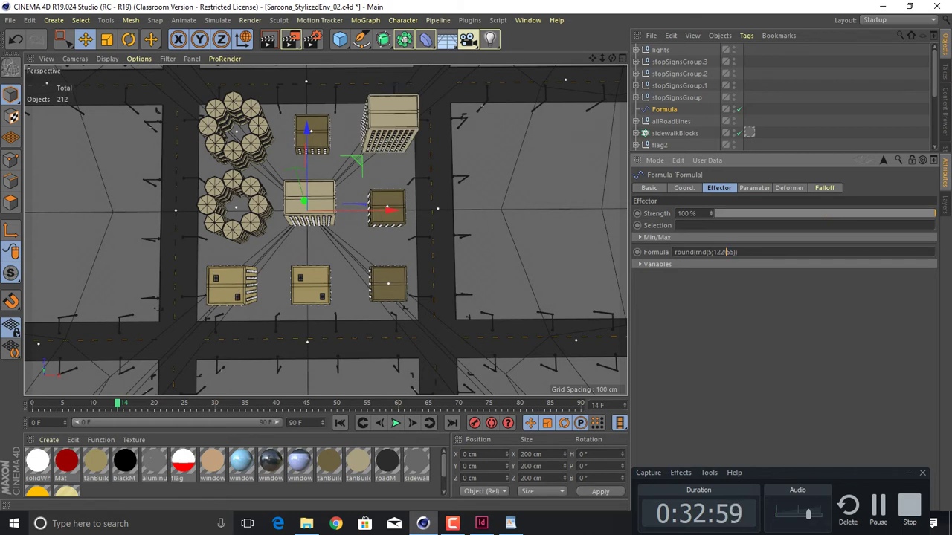
{"action": "key", "text": "BackSpace"}
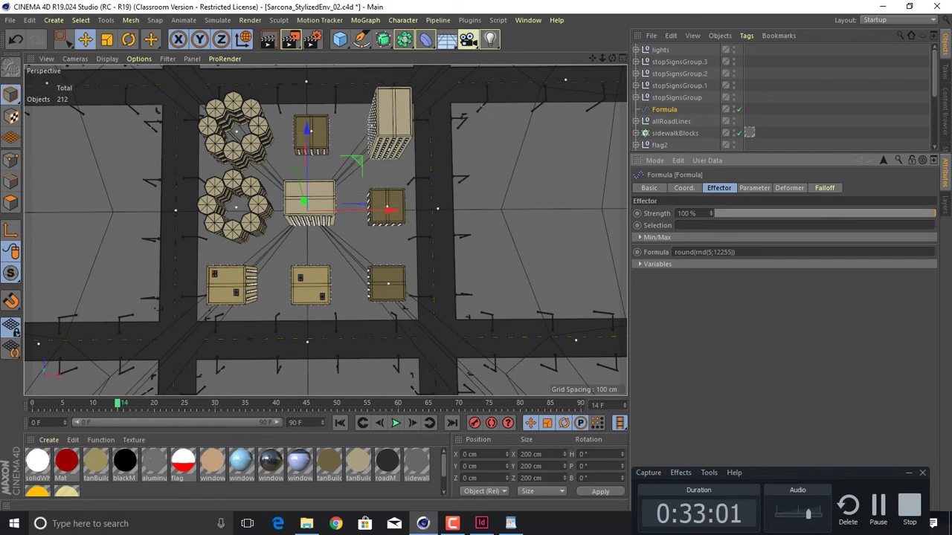
{"action": "key", "text": "BackSpace"}
{"action": "type", "text": "1"}
{"action": "key", "text": "Return"}
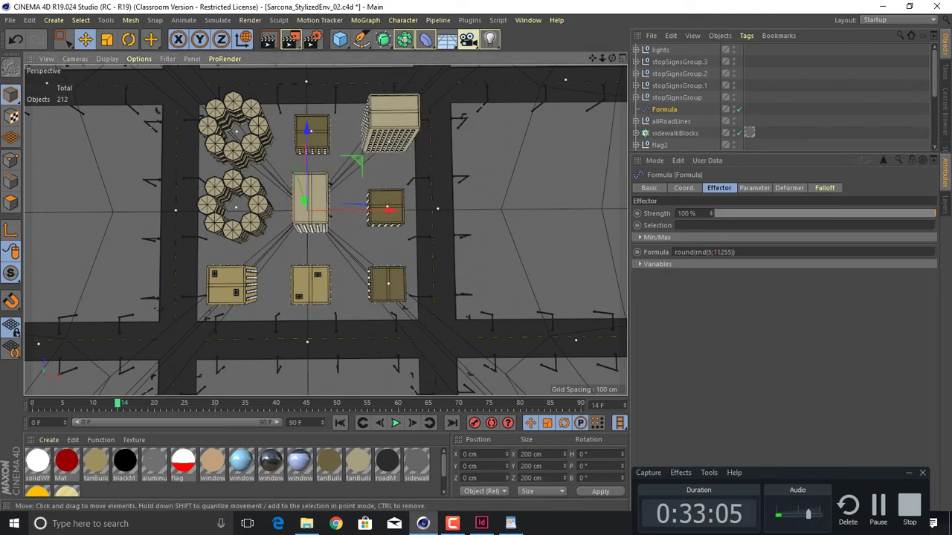
- Examine the buildings and street lamps of the city block at street level and from above
{"action": "left_click_drag", "start_coordinate": [325, 230], "coordinate": [257, 167], "text": "alt"}
{"action": "left_click_drag", "start_coordinate": [307, 211], "coordinate": [479, 194], "text": "alt"}
{"action": "right_click_drag", "start_coordinate": [365, 252], "coordinate": [461, 252], "text": "alt"}
{"action": "left_click_drag", "start_coordinate": [325, 231], "coordinate": [457, 208], "text": "alt"}
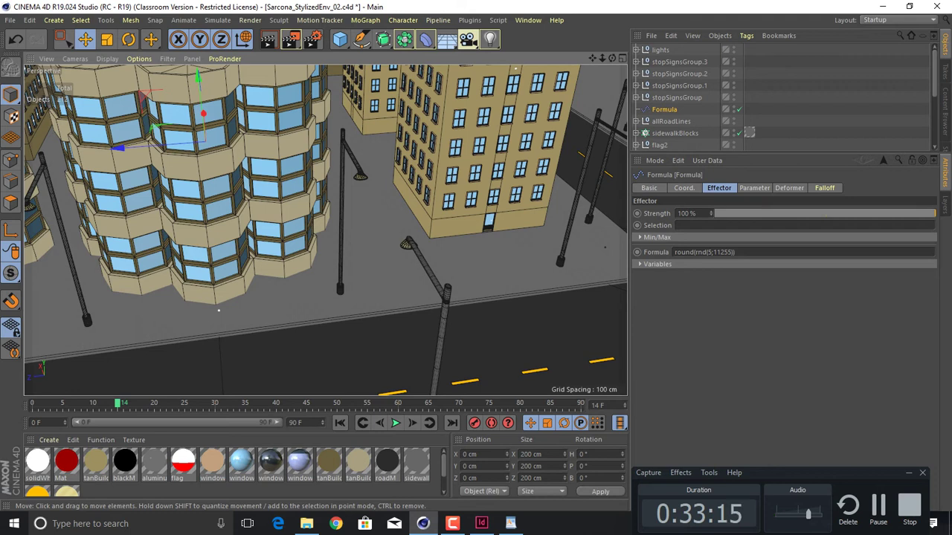
{"action": "left_click_drag", "start_coordinate": [325, 230], "coordinate": [325, 249], "text": "alt"}
{"action": "right_click_drag", "start_coordinate": [324, 230], "coordinate": [223, 229], "text": "alt"}
{"action": "left_click_drag", "start_coordinate": [325, 230], "coordinate": [245, 249], "text": "alt"}
{"action": "scroll", "coordinate": [198, 309], "scroll_direction": "down", "scroll_amount": 5}
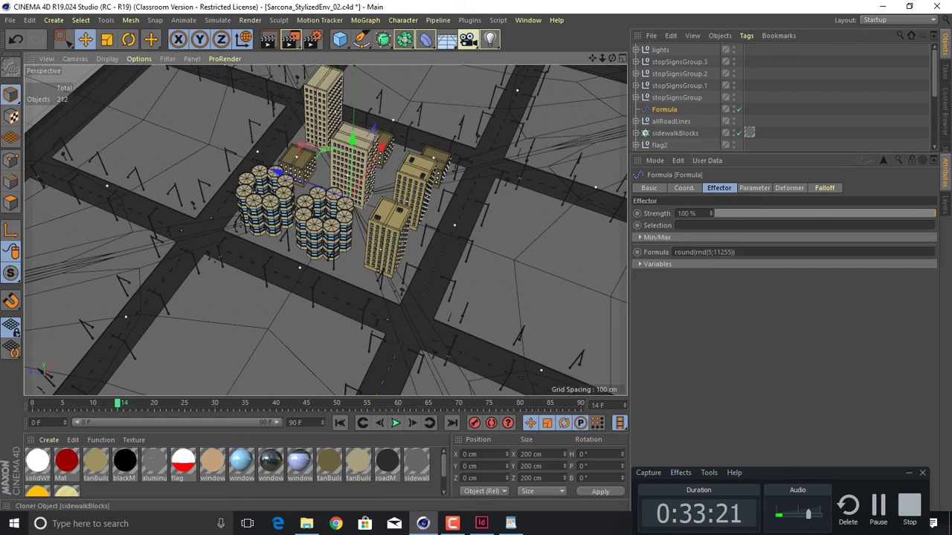
- Enlarge the object list, turn the allBuildings cloner back on, and select its nested Cloner with the whole city in view
{"action": "left_click_drag", "start_coordinate": [678, 155], "coordinate": [678, 269]}
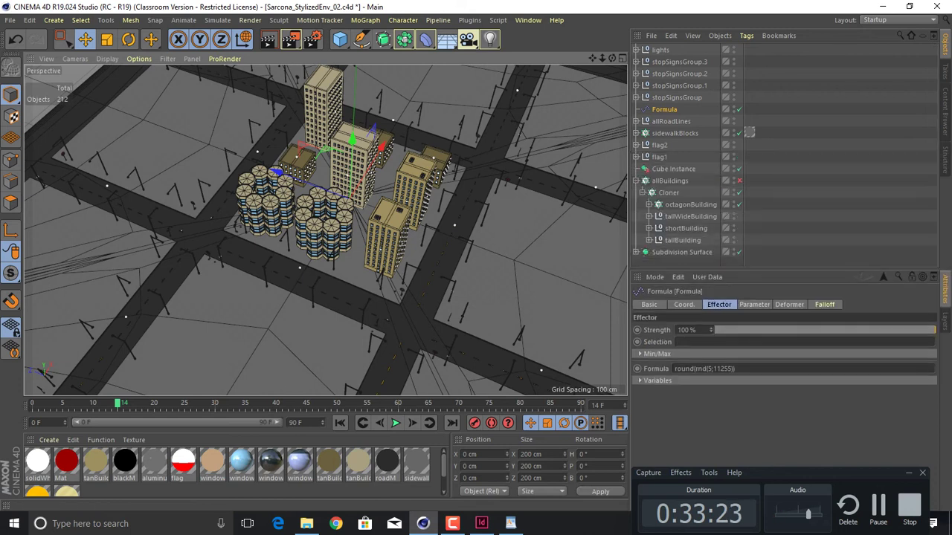
{"action": "left_click", "coordinate": [669, 193]}
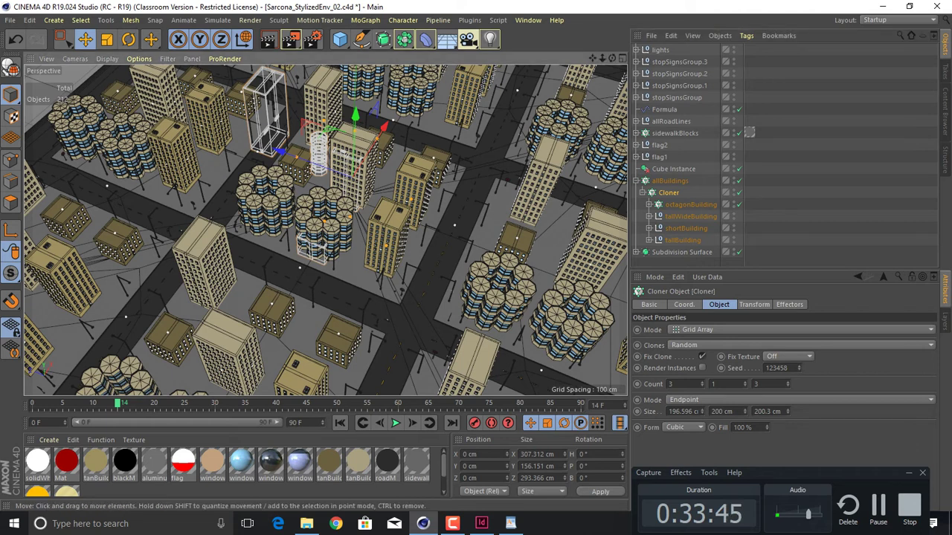
{"action": "left_click_drag", "start_coordinate": [353, 178], "coordinate": [252, 198], "text": "alt"}
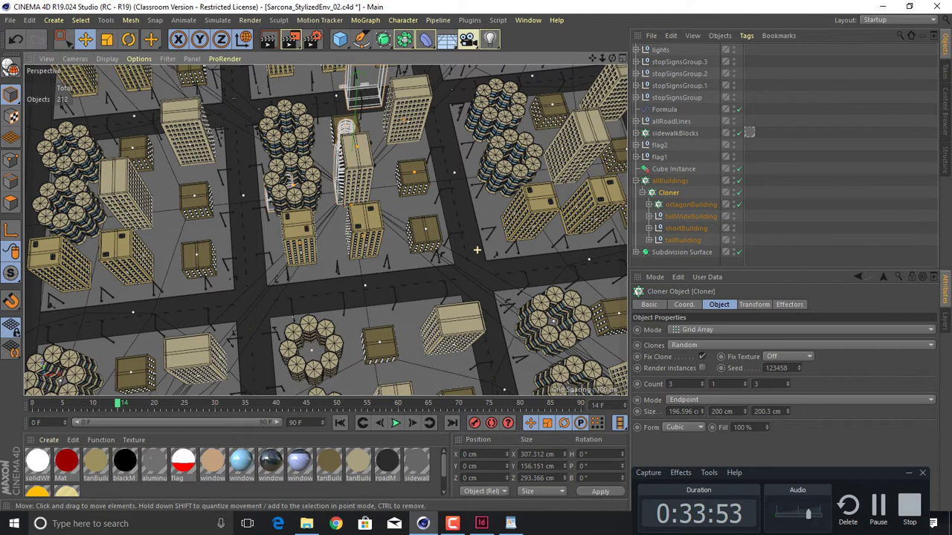
{"action": "scroll", "coordinate": [477, 250], "scroll_direction": "down", "scroll_amount": 4}
{"action": "scroll", "coordinate": [477, 250], "scroll_direction": "down", "scroll_amount": 3}
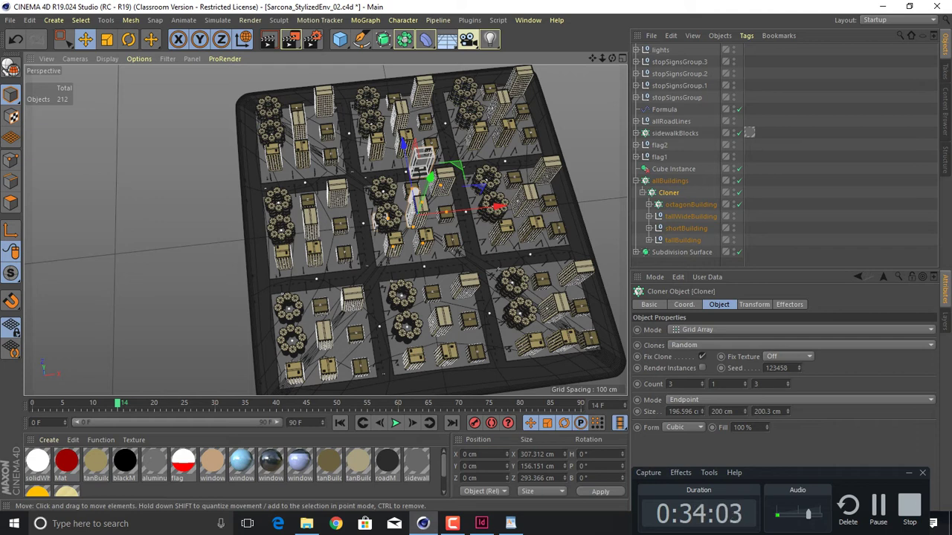
- Assign the existing Formula effector to the allBuildings cloner's effectors, and deselect everything
{"action": "left_click", "coordinate": [670, 181]}
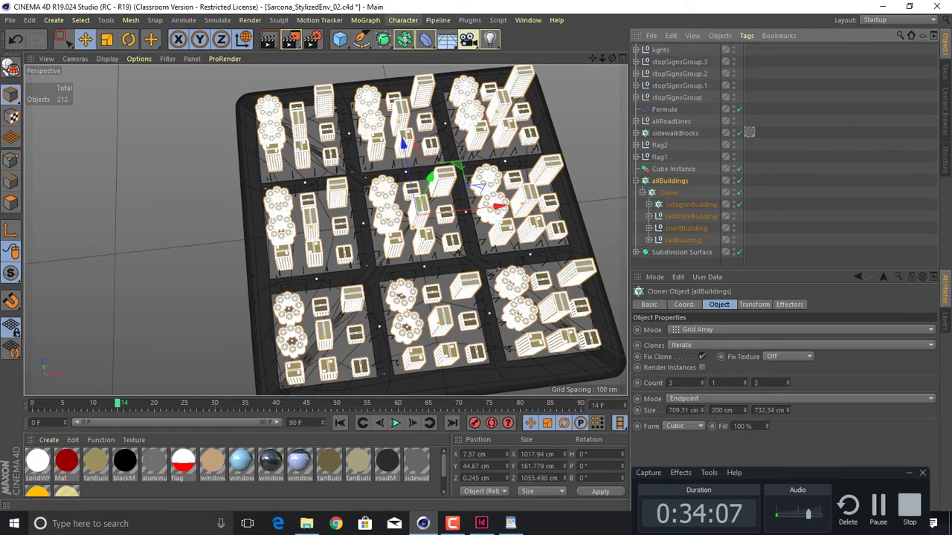
{"action": "left_click", "coordinate": [365, 20]}
{"action": "mouse_move", "coordinate": [386, 38]}
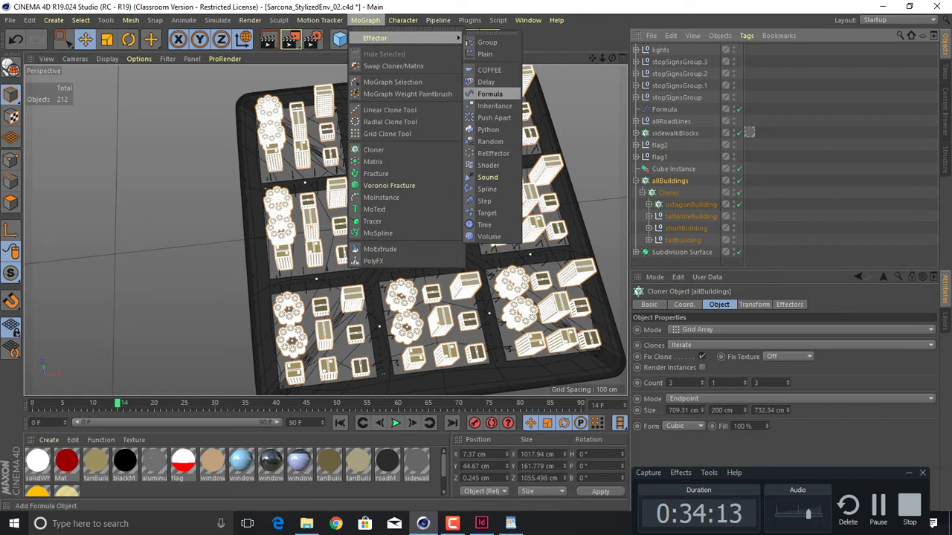
{"action": "left_click", "coordinate": [490, 94]}
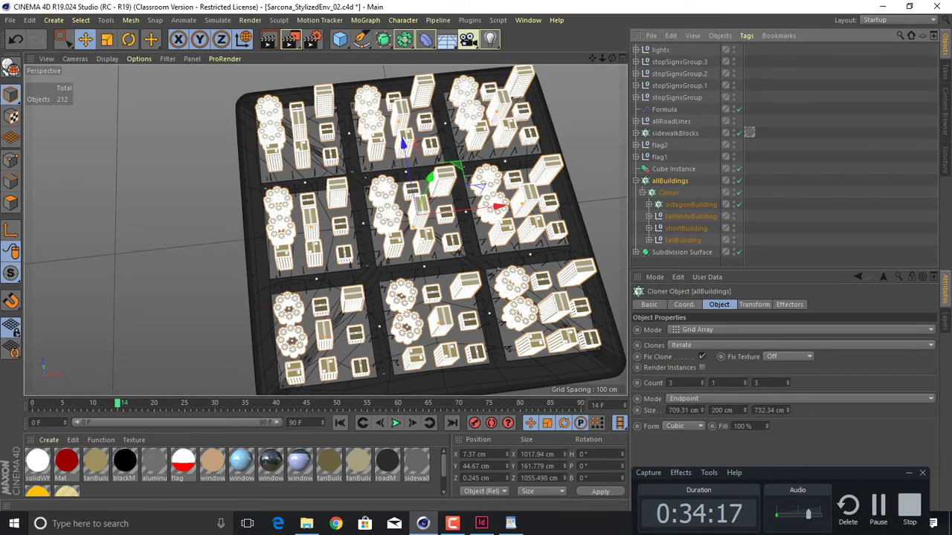
{"action": "left_click", "coordinate": [788, 304]}
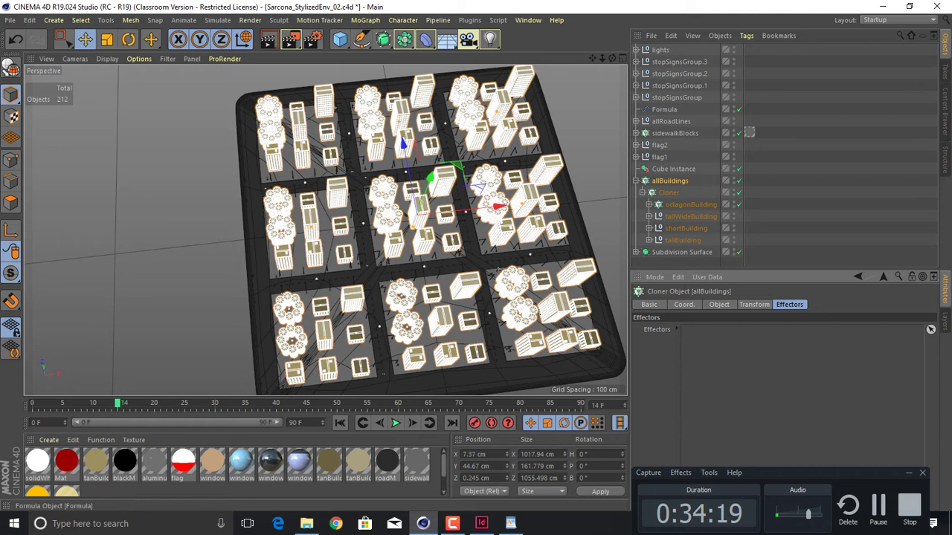
{"action": "left_click", "coordinate": [658, 109]}
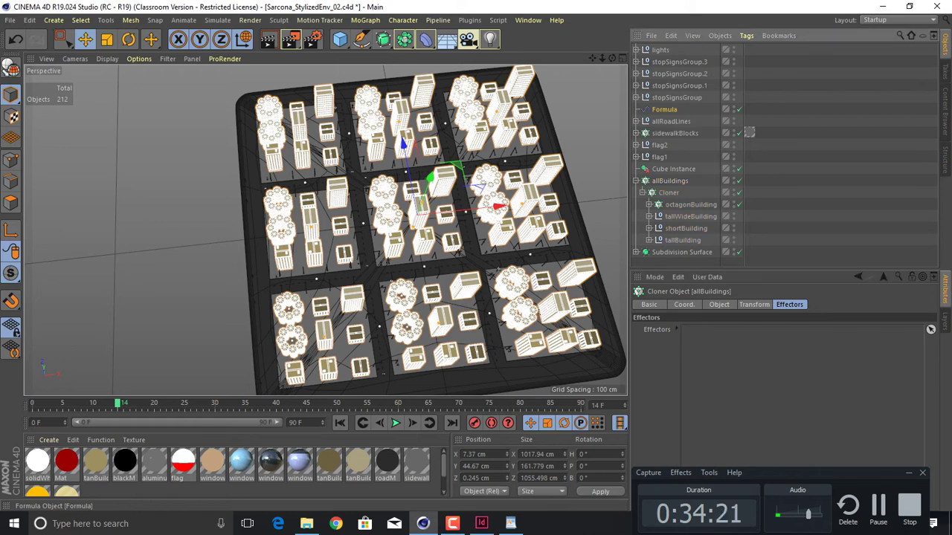
{"action": "left_click_drag", "start_coordinate": [664, 110], "coordinate": [706, 332]}
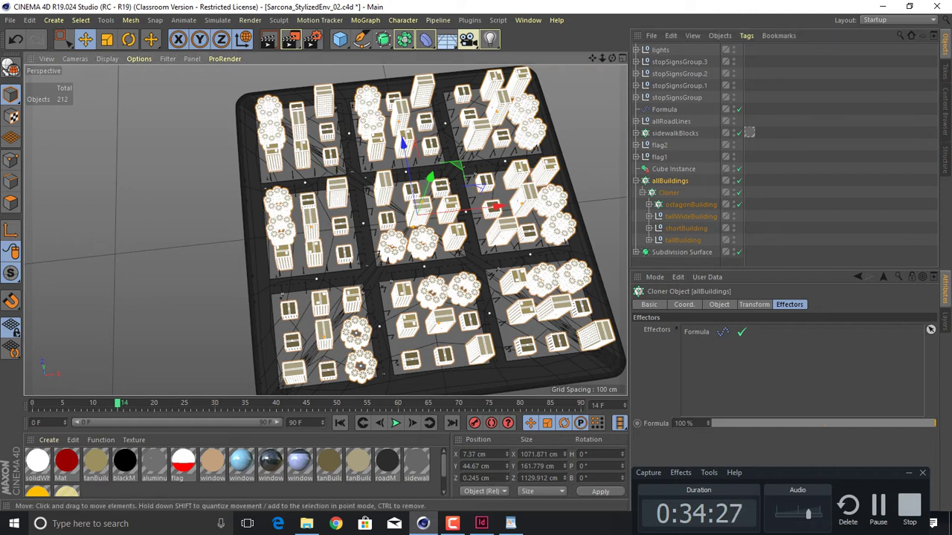
{"action": "key", "text": "ctrl+shift+a"}
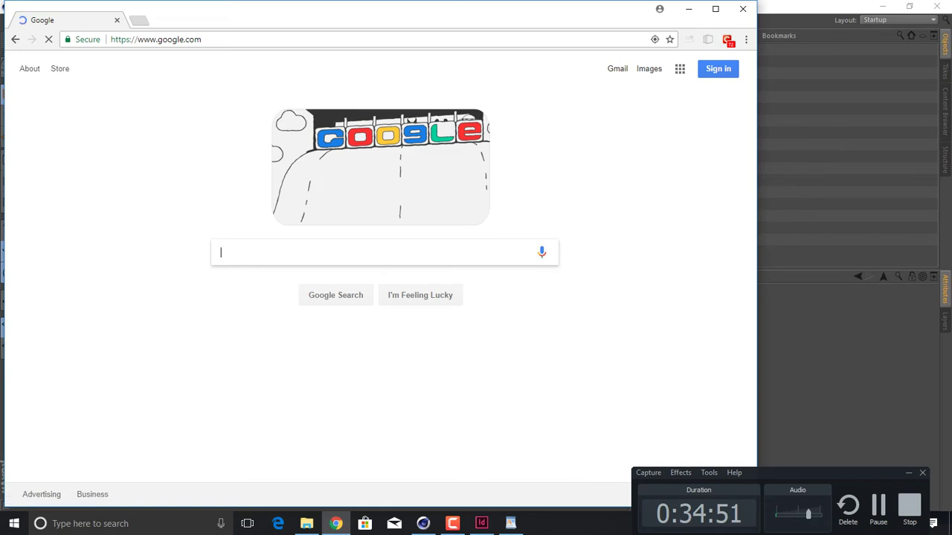
- Switch to Chrome and search Google for "octane render displacement city", showing the image results
{"action": "type", "text": "octange ren"}
{"action": "key", "text": "BackSpace"}
{"action": "key", "text": "BackSpace"}
{"action": "key", "text": "BackSpace"}
{"action": "key", "text": "BackSpace"}
{"action": "key", "text": "BackSpace"}
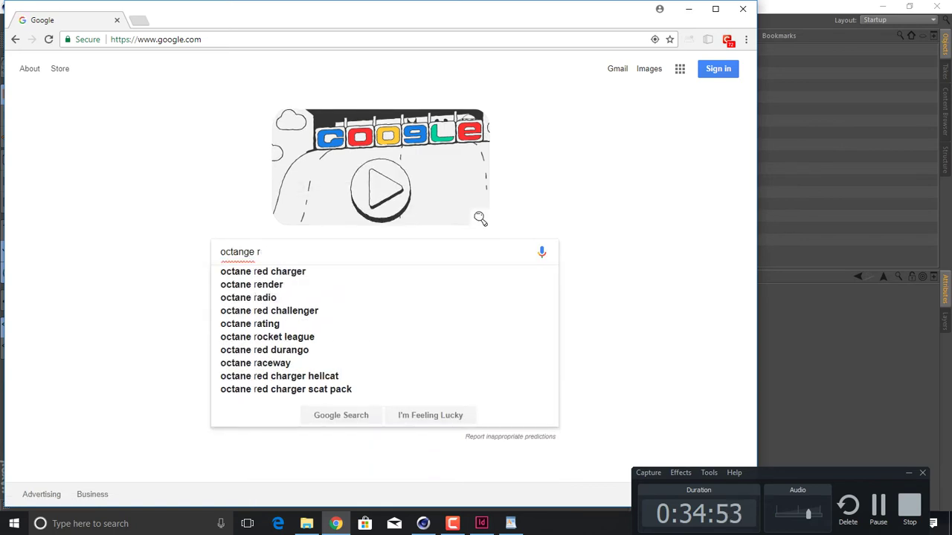
{"action": "type", "text": "e render displace"}
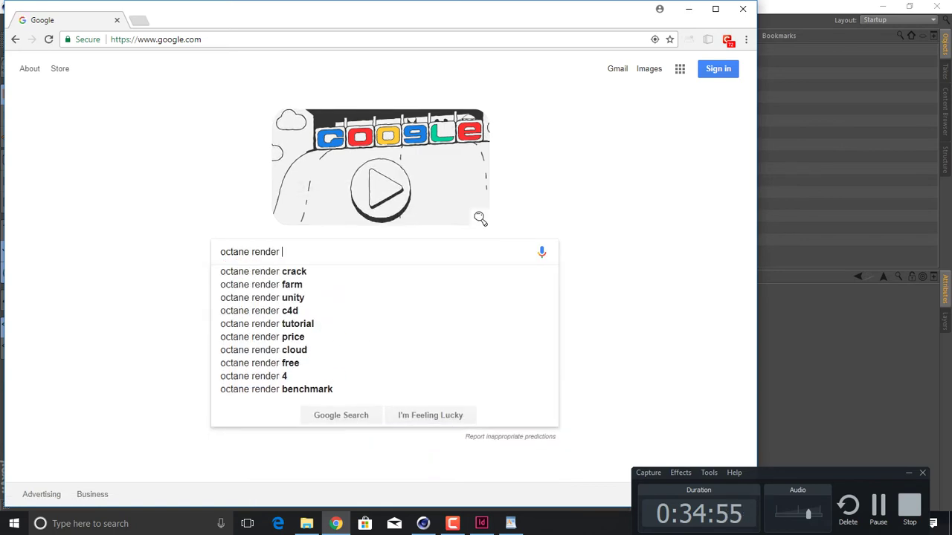
{"action": "type", "text": "ment city"}
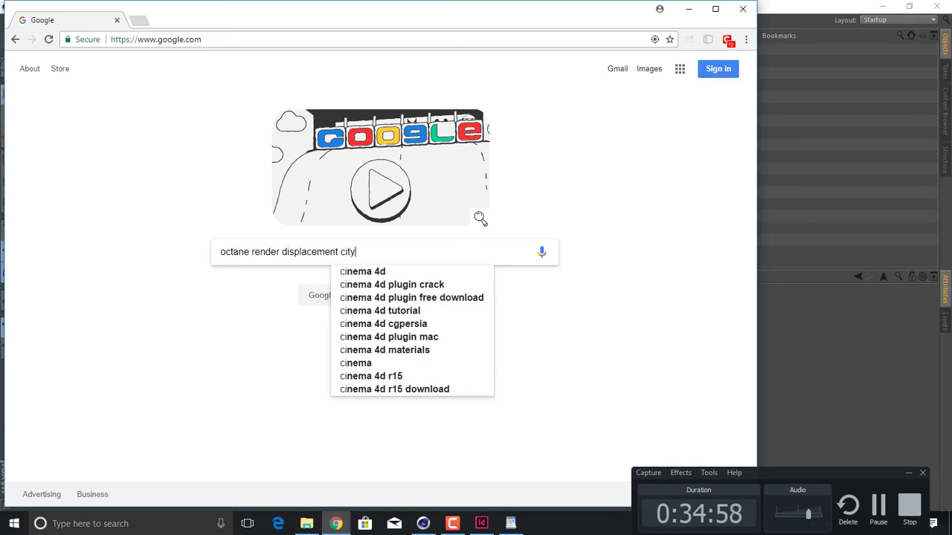
{"action": "key", "text": "Return"}
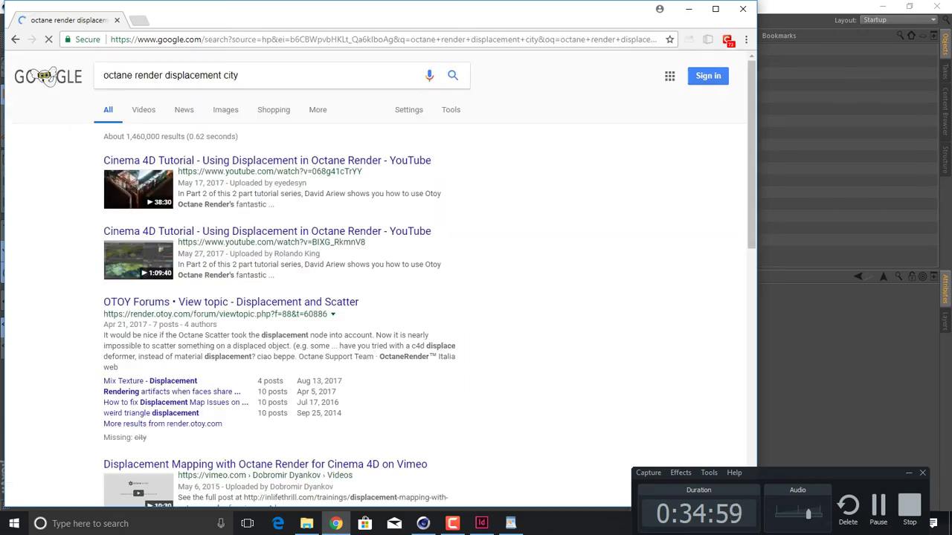
{"action": "left_click", "coordinate": [225, 109]}
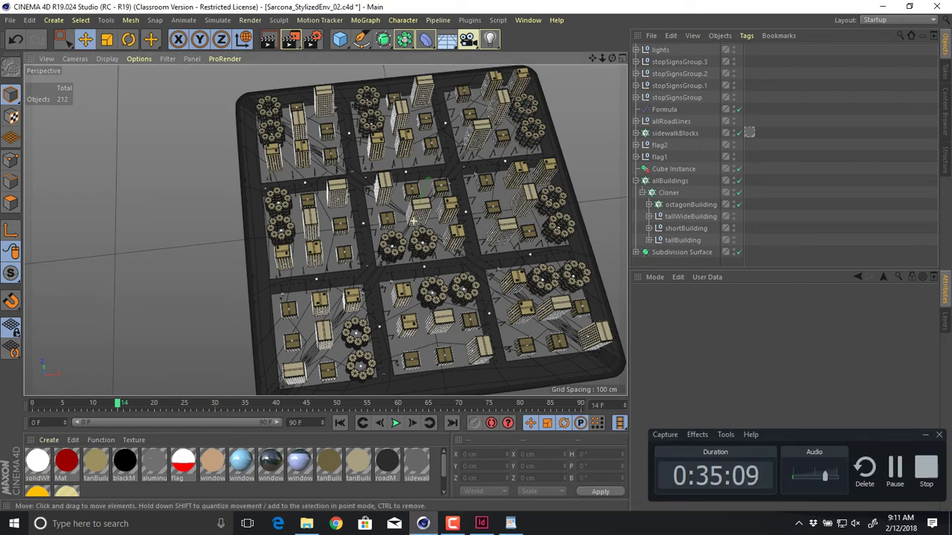
- Turn off the allBuildings cloner and select the Subdivision Surface object
{"action": "left_click_drag", "start_coordinate": [413, 221], "coordinate": [416, 253], "text": "alt"}
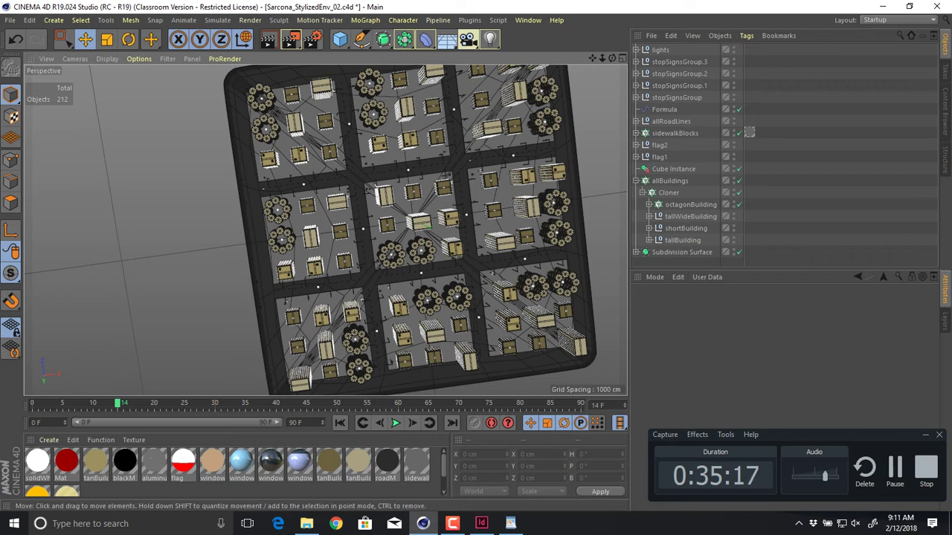
{"action": "left_click", "coordinate": [738, 181]}
{"action": "left_click", "coordinate": [680, 252]}
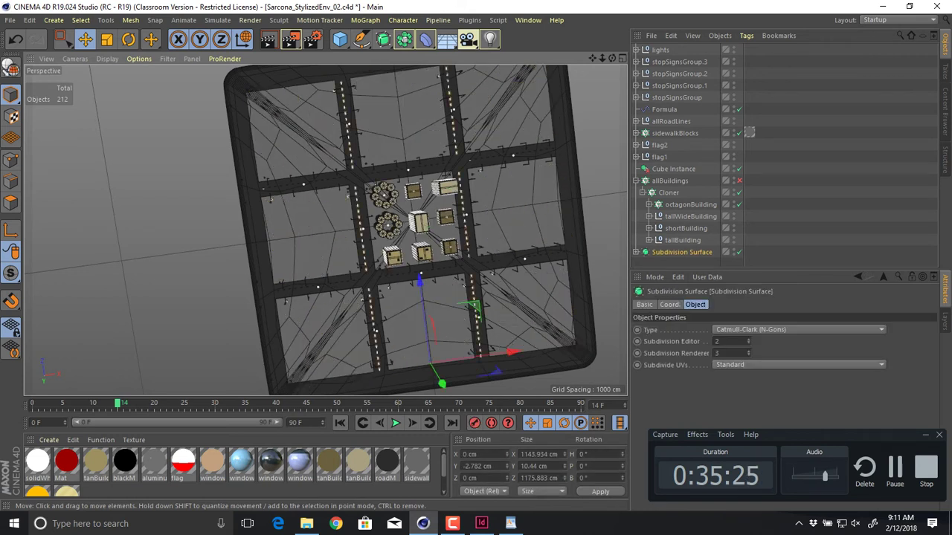
- Frame a street-level view looking down the road, render it to the Picture Viewer, and close the viewer
{"action": "left_click_drag", "start_coordinate": [413, 221], "coordinate": [413, 117], "text": "alt"}
{"action": "left_click_drag", "start_coordinate": [379, 208], "coordinate": [374, 149], "text": "alt"}
{"action": "scroll", "coordinate": [374, 148], "scroll_direction": "up", "scroll_amount": 4}
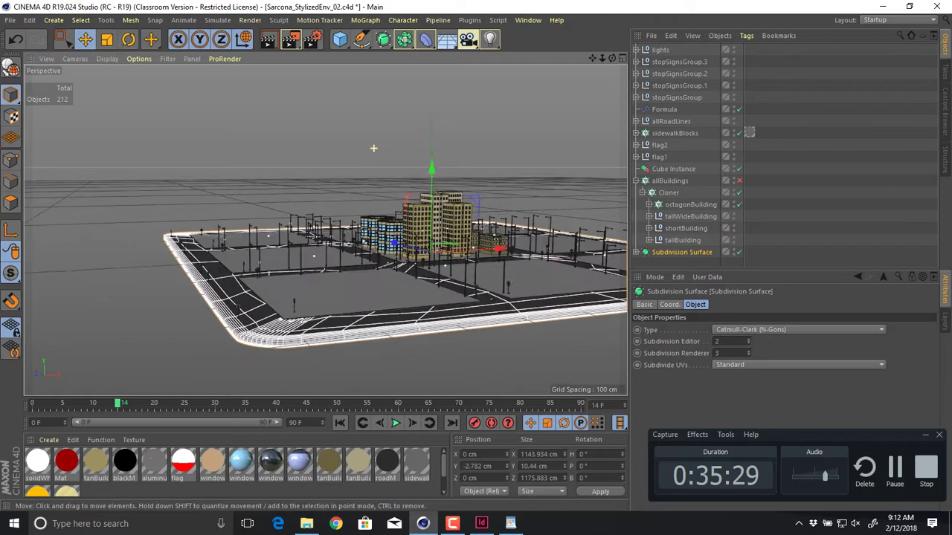
{"action": "left_click_drag", "start_coordinate": [200, 341], "coordinate": [285, 290], "text": "alt"}
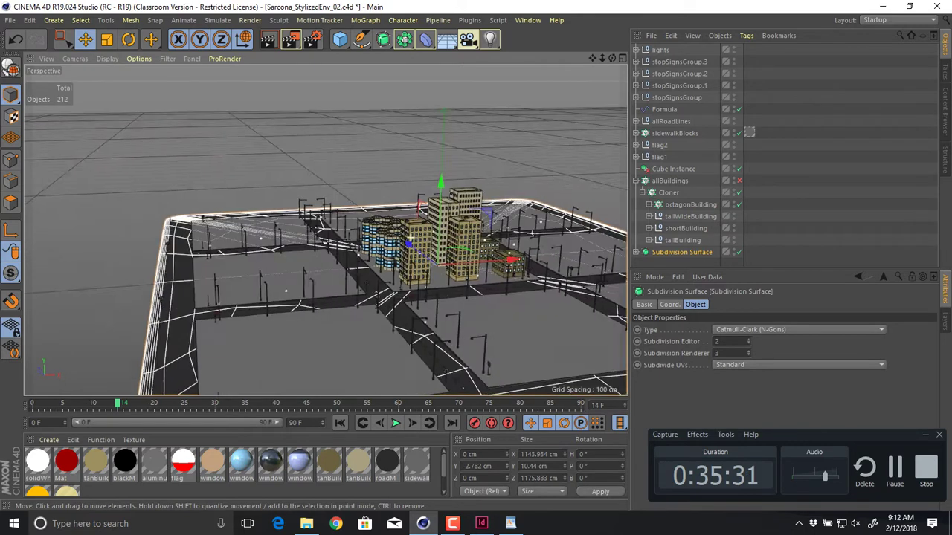
{"action": "scroll", "coordinate": [410, 237], "scroll_direction": "up", "scroll_amount": 6}
{"action": "left_click_drag", "start_coordinate": [411, 237], "coordinate": [449, 251], "text": "alt"}
{"action": "middle_click_drag", "start_coordinate": [420, 332], "coordinate": [375, 321], "text": "alt"}
{"action": "left_click_drag", "start_coordinate": [375, 322], "coordinate": [326, 230], "text": "alt"}
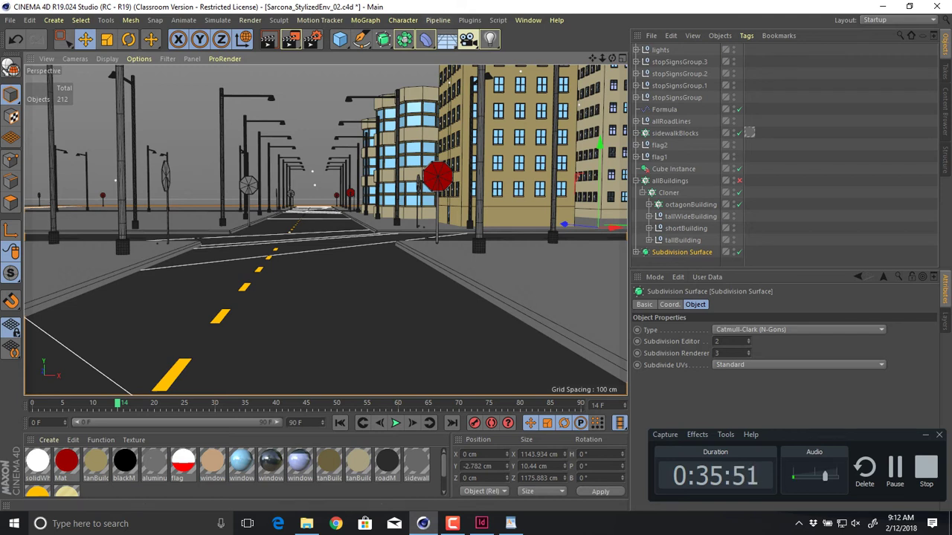
{"action": "key", "text": "shift+r"}
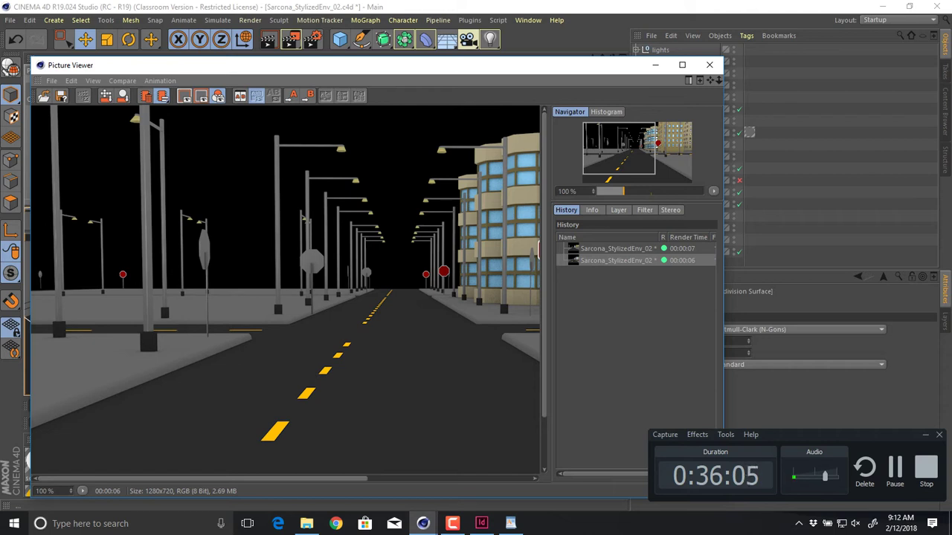
{"action": "left_click", "coordinate": [710, 65]}
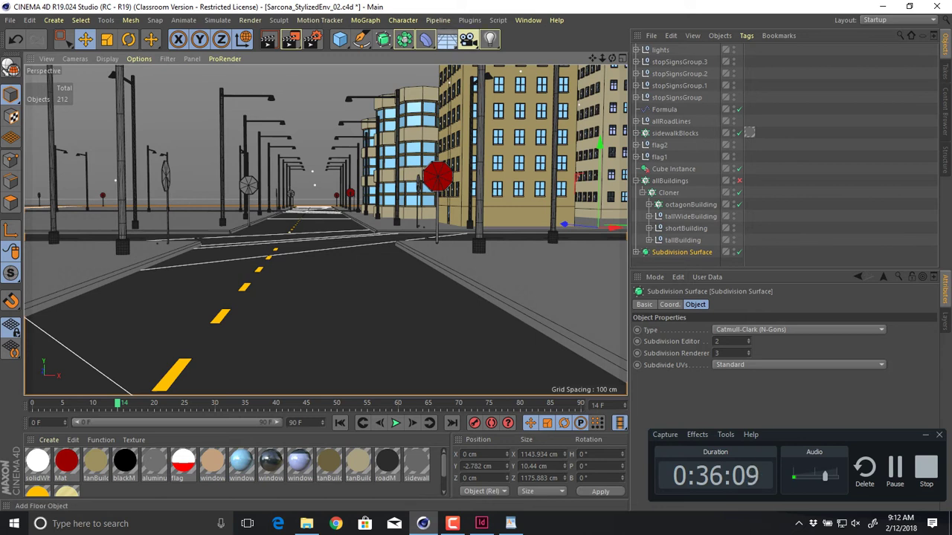
- Add a Sky object and test-render the street view in the Picture Viewer
{"action": "left_click", "coordinate": [446, 39]}
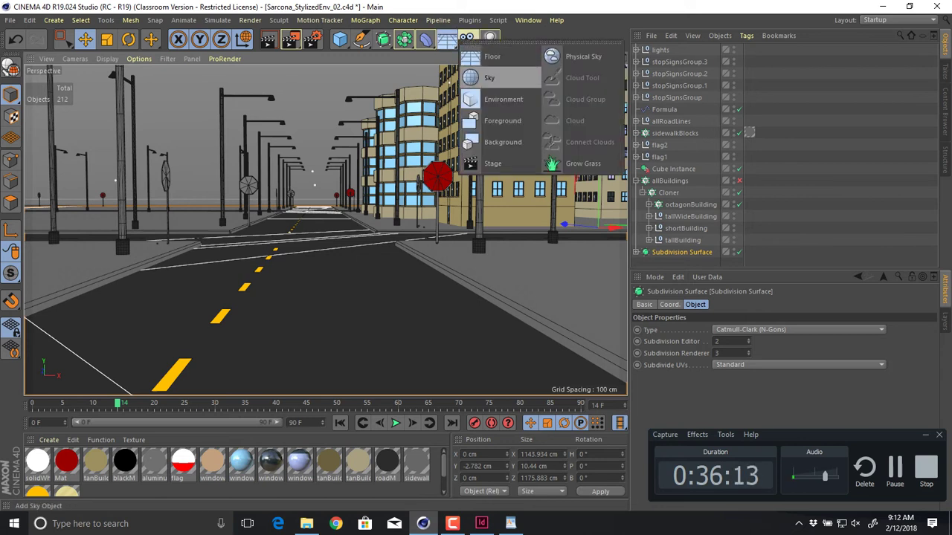
{"action": "left_click", "coordinate": [489, 77]}
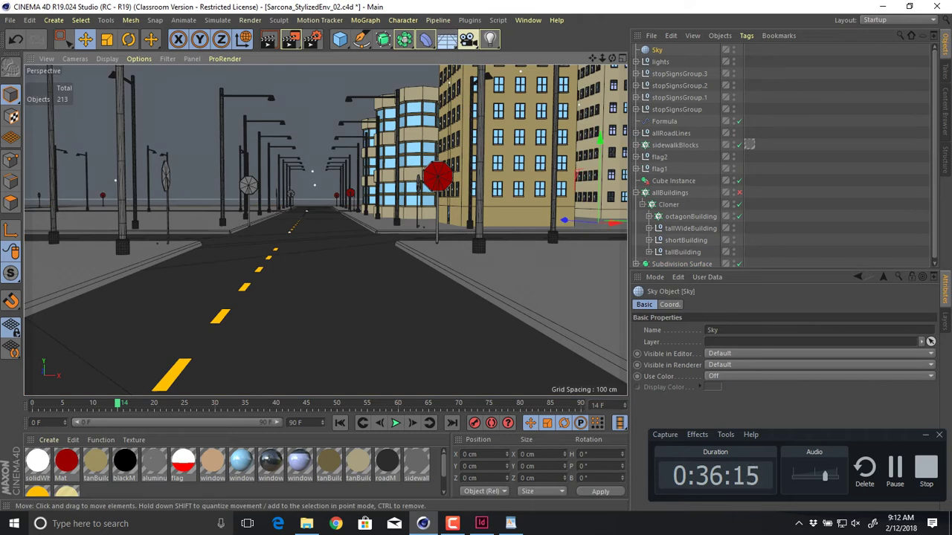
{"action": "key", "text": "shift+r"}
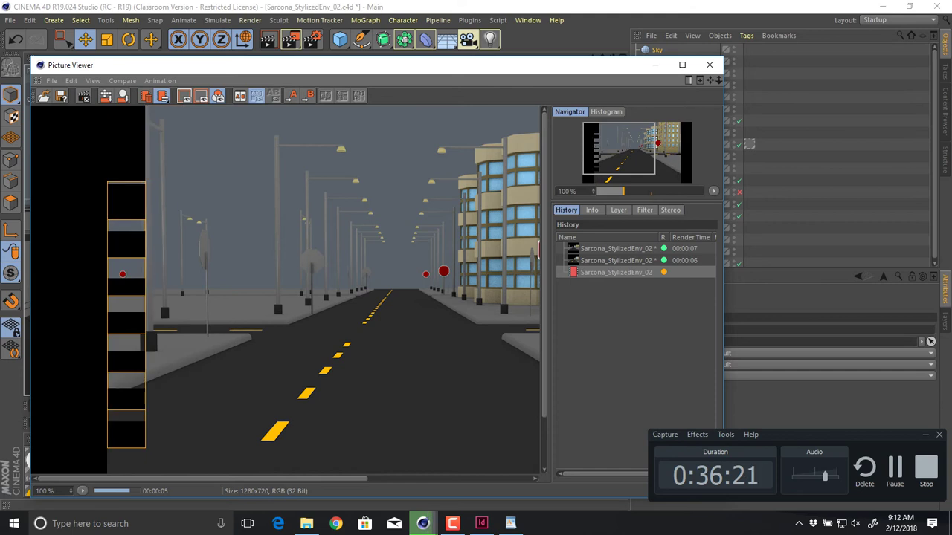
{"action": "left_click", "coordinate": [709, 64]}
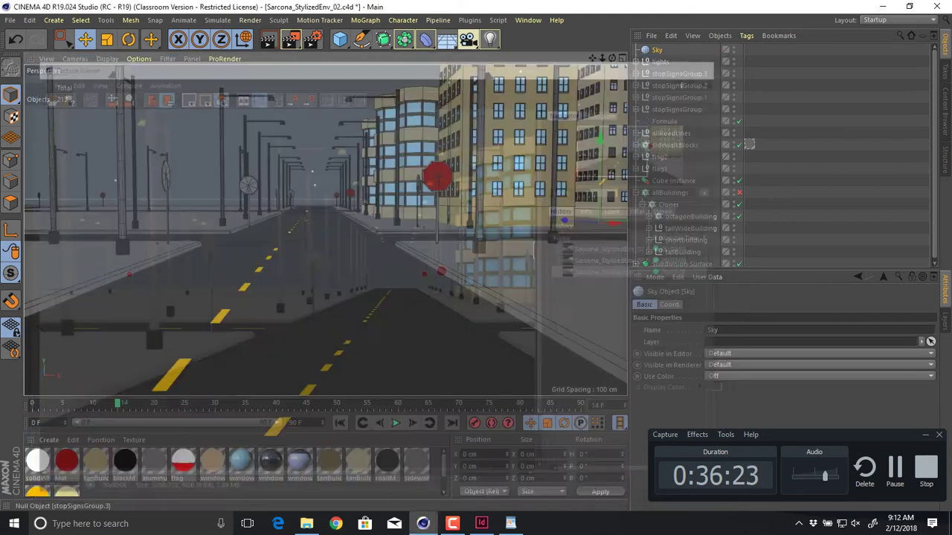
{"action": "left_click", "coordinate": [669, 304]}
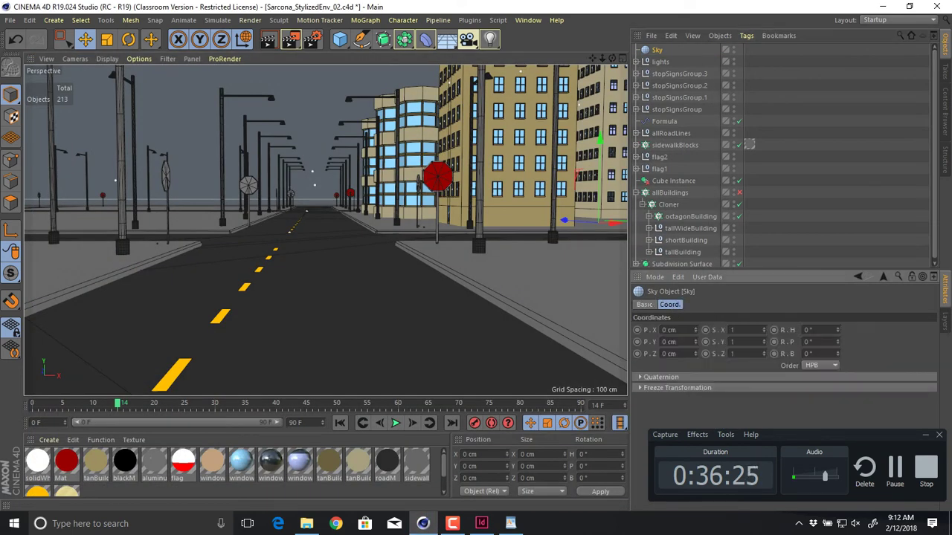
{"action": "left_click", "coordinate": [644, 305]}
{"action": "double_click", "coordinate": [657, 50]}
{"action": "key", "text": "Return"}
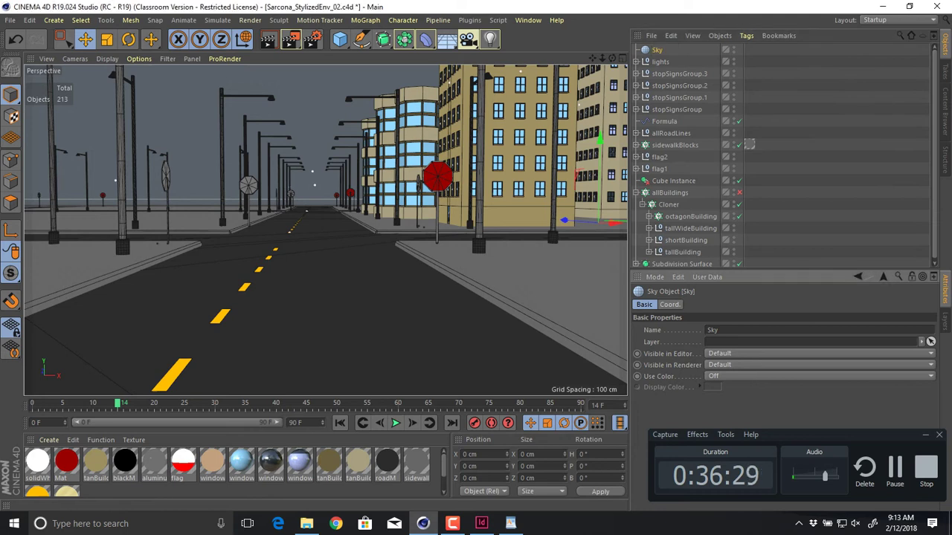
- Enlarge the material list and create a new default material
{"action": "left_click_drag", "start_coordinate": [238, 434], "coordinate": [238, 353]}
{"action": "double_click", "coordinate": [193, 446]}
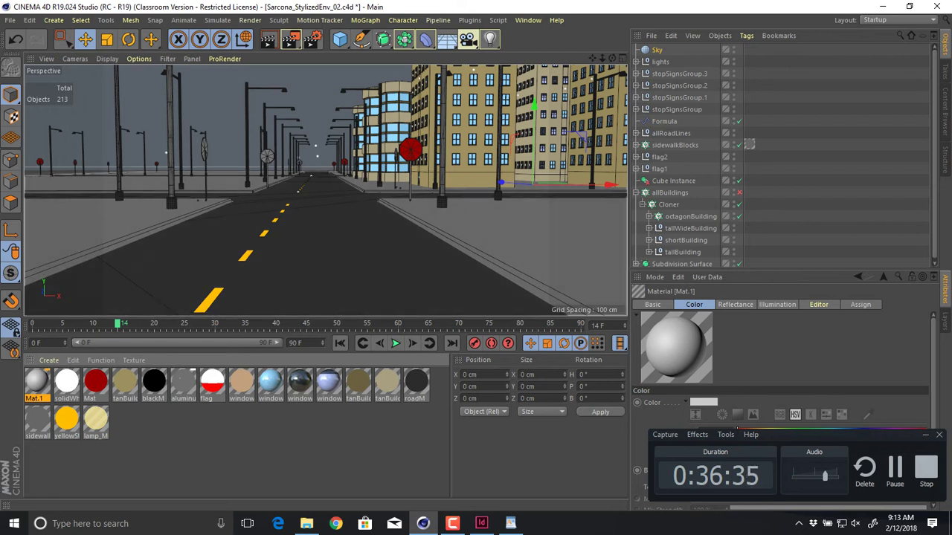
- Try the yellowStripes material on the Sky object and remove it again
{"action": "left_click_drag", "start_coordinate": [66, 420], "coordinate": [657, 50]}
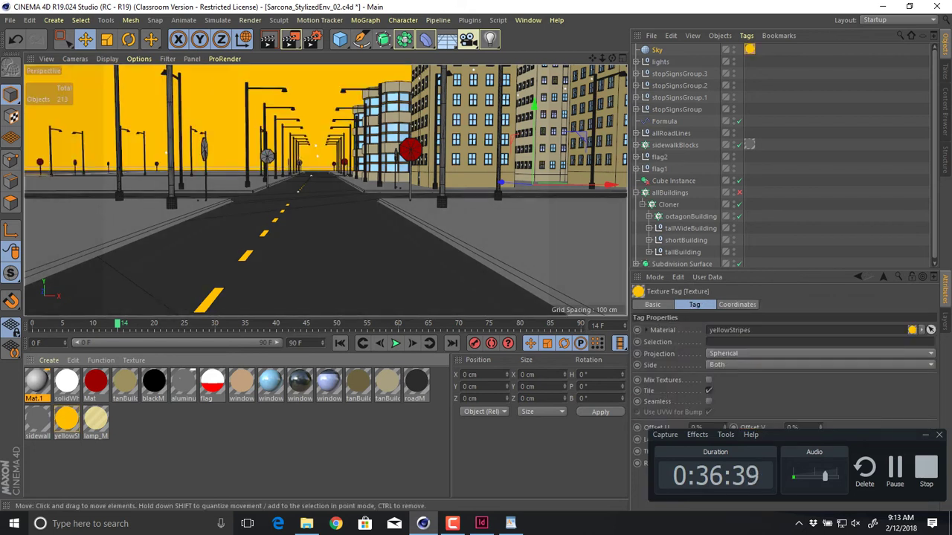
{"action": "key", "text": "Delete"}
- Create another new material, name it skyMaterial, and turn off its Reflectance channel
{"action": "key", "text": "ctrl+n"}
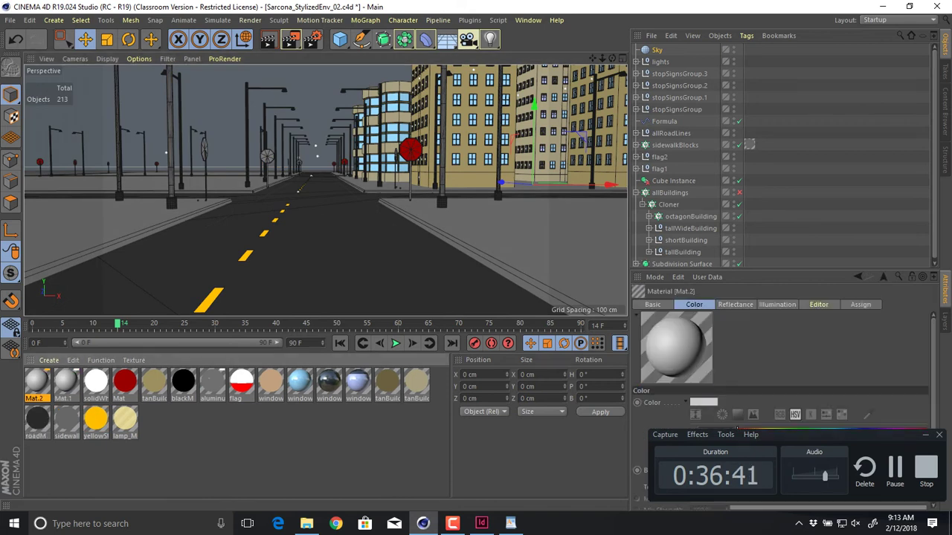
{"action": "double_click", "coordinate": [36, 382]}
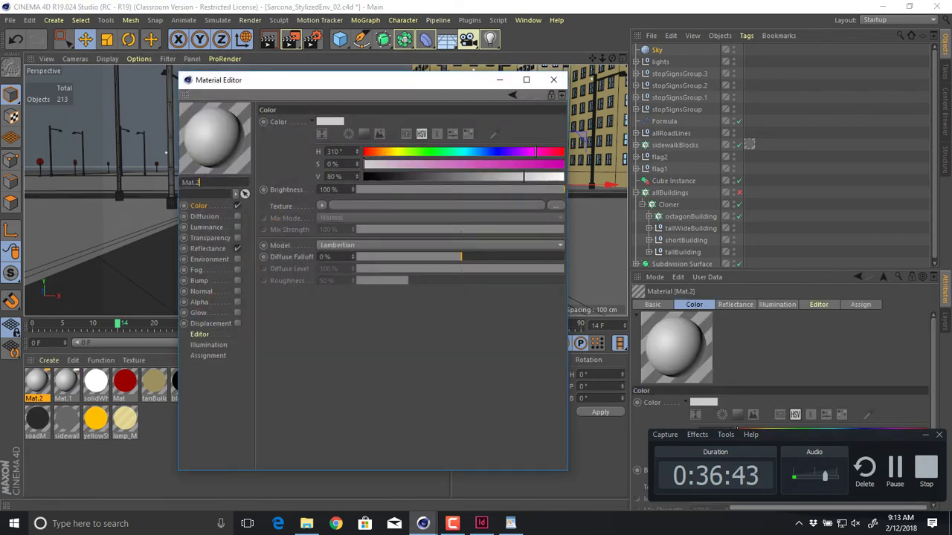
{"action": "type", "text": "skyMaterial"}
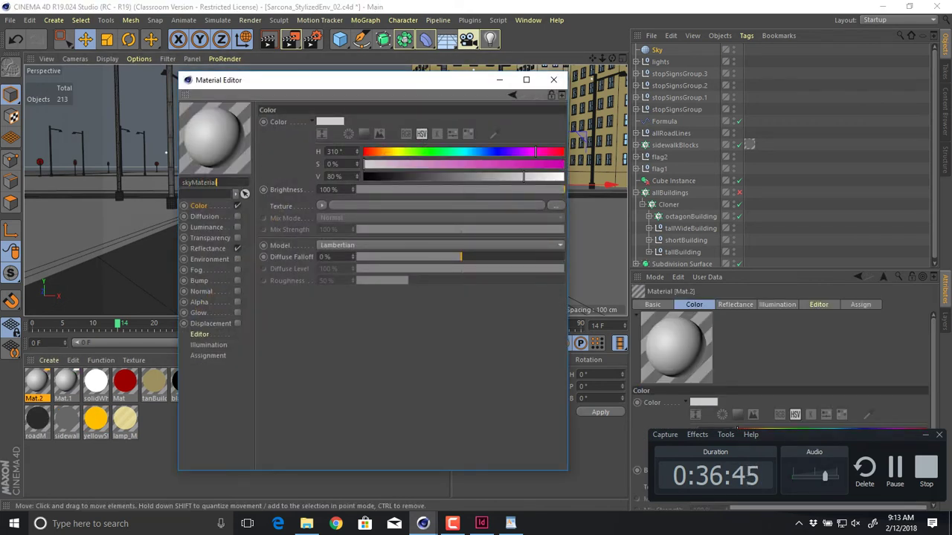
{"action": "key", "text": "Return"}
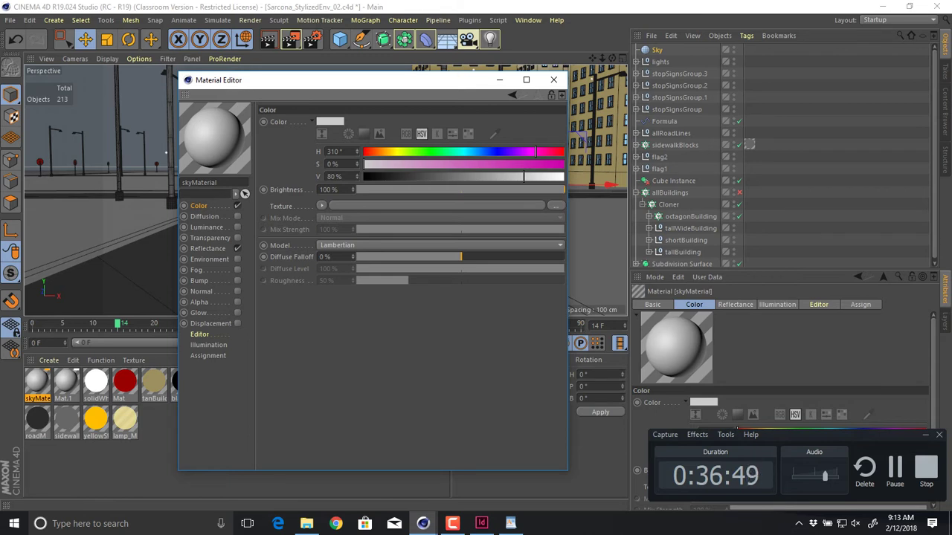
{"action": "left_click", "coordinate": [237, 248]}
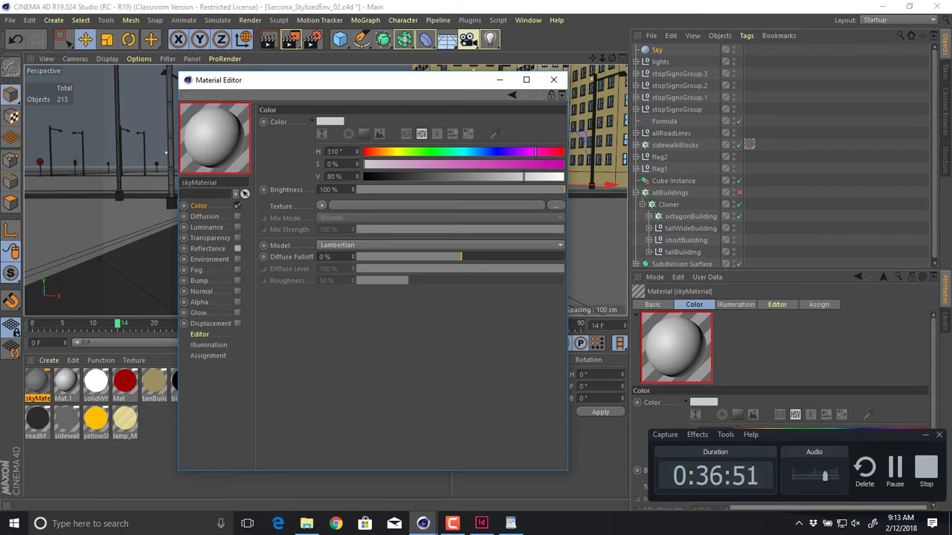
- Load a Gradient shader as skyMaterial's color texture and open the color of the gradient's black knot for editing
{"action": "left_click", "coordinate": [321, 205]}
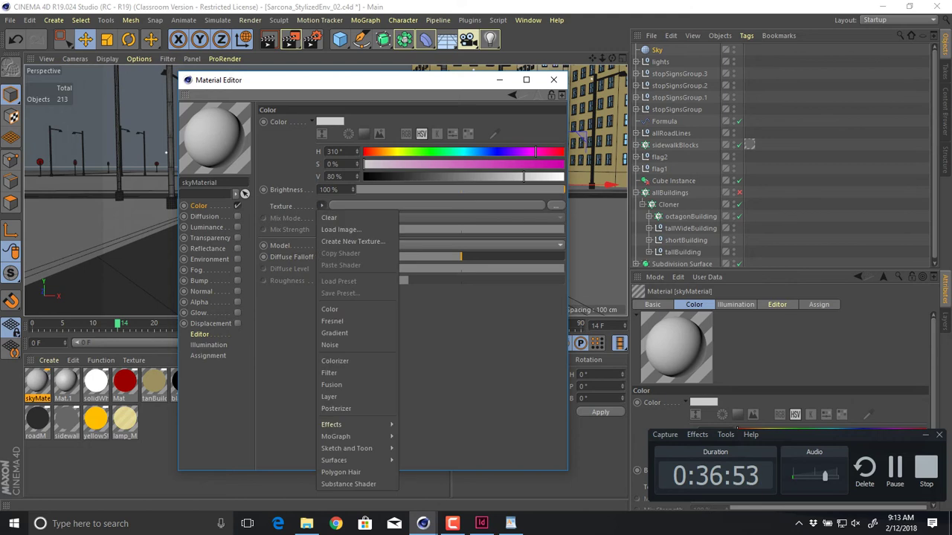
{"action": "left_click", "coordinate": [334, 333]}
{"action": "left_click", "coordinate": [329, 223]}
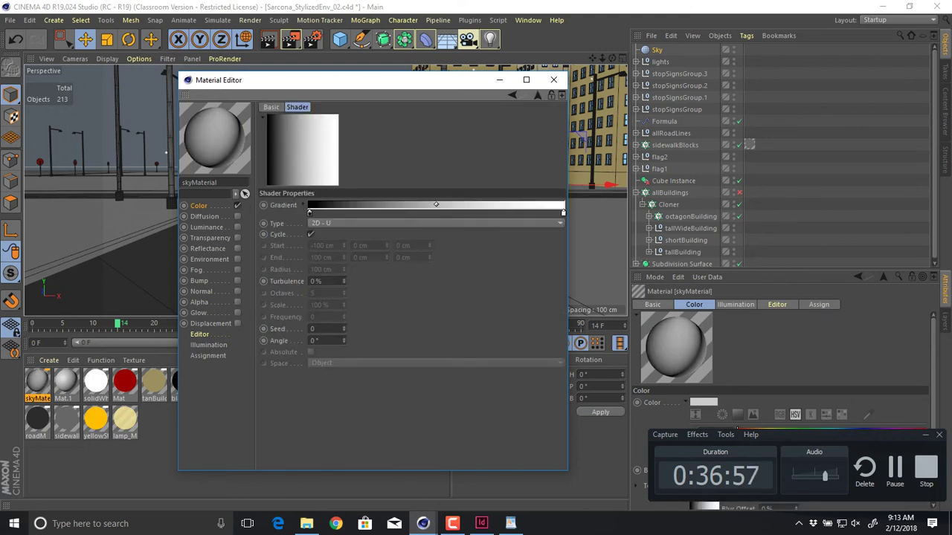
{"action": "double_click", "coordinate": [309, 213]}
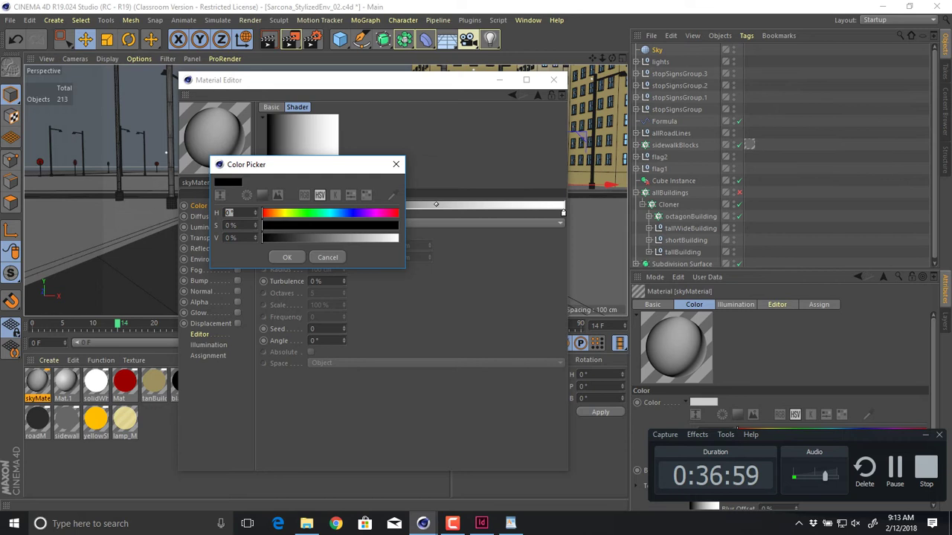
- Switch to Chrome, search Google for "sky", and browse the image results for color reference
{"action": "left_click", "coordinate": [336, 523]}
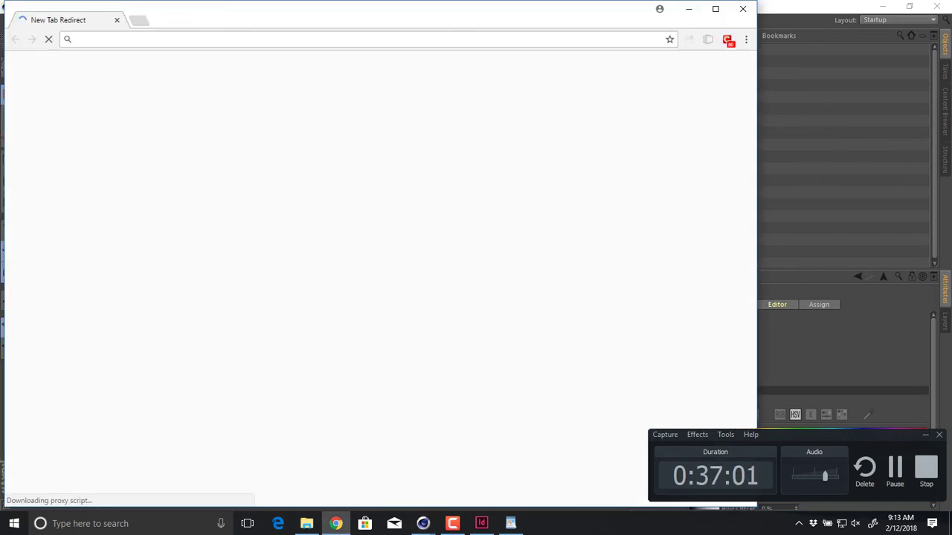
{"action": "type", "text": "sk"}
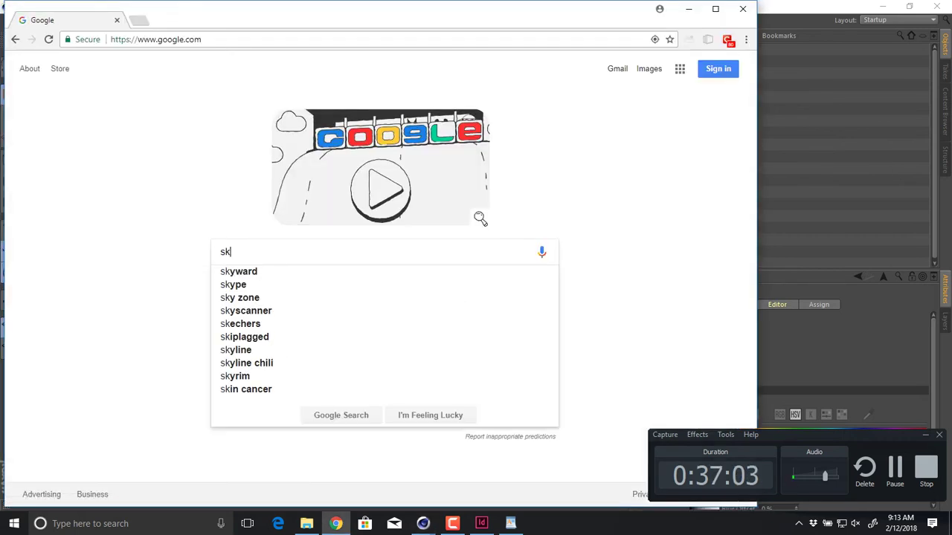
{"action": "type", "text": "y"}
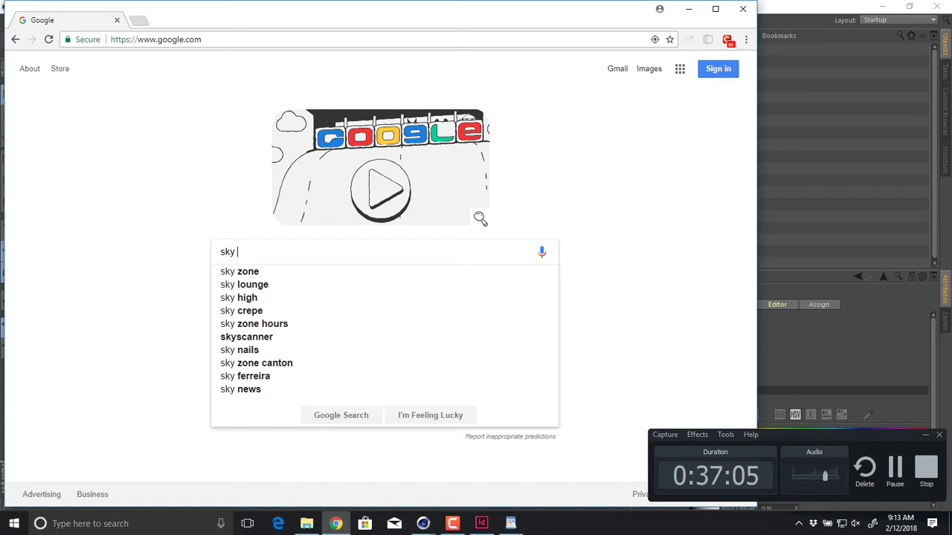
{"action": "key", "text": "Return"}
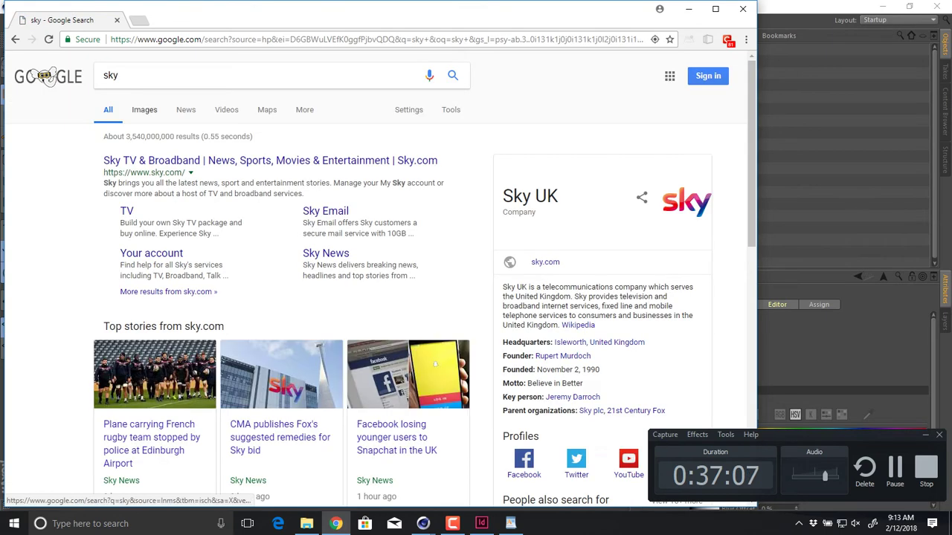
{"action": "left_click", "coordinate": [144, 110]}
{"action": "scroll", "coordinate": [446, 298], "scroll_direction": "down", "scroll_amount": 3}
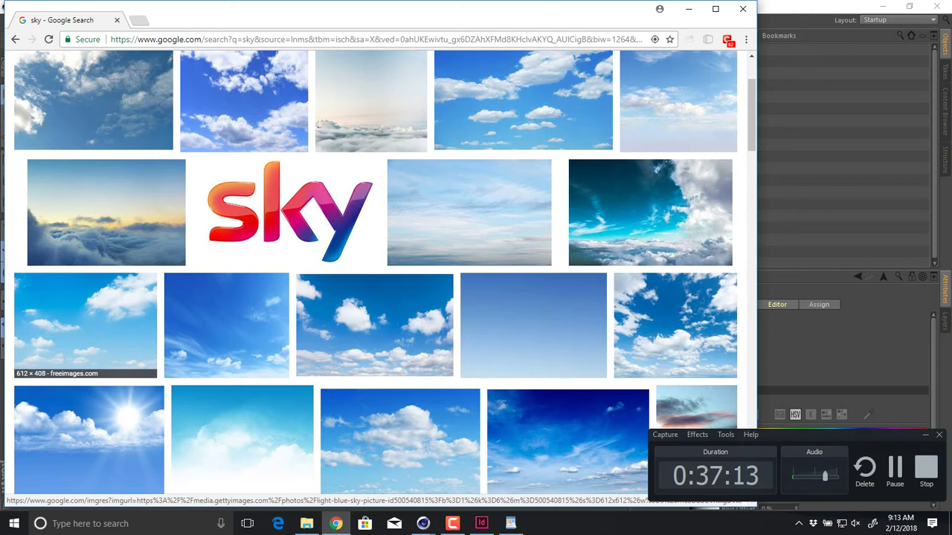
- Switch back to Cinema 4D and set the gradient's first knot to blue with H 199°, S 90% and V 75%
{"action": "key", "text": "alt+Tab"}
{"action": "left_click_drag", "start_coordinate": [312, 213], "coordinate": [398, 237]}
{"action": "left_click", "coordinate": [355, 237]}
{"action": "left_click", "coordinate": [385, 225]}
{"action": "left_click", "coordinate": [340, 213]}
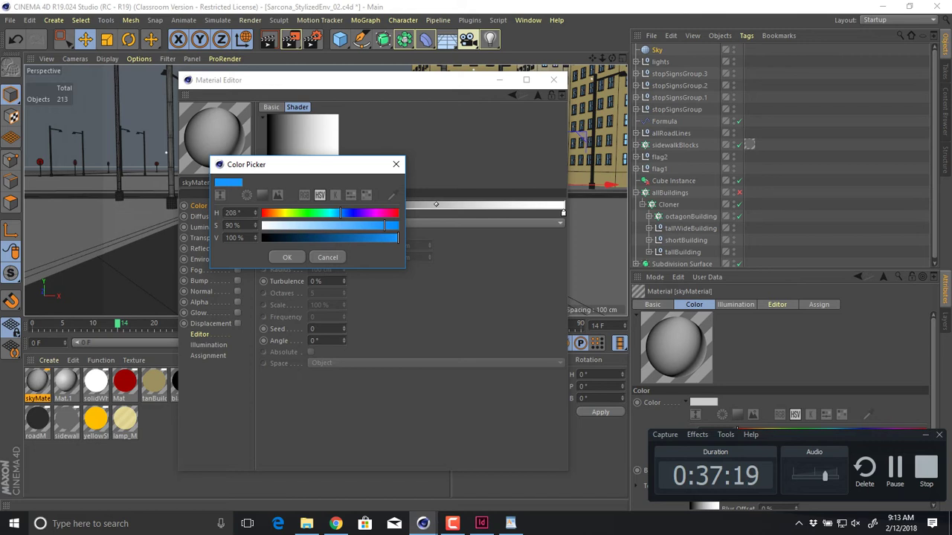
{"action": "key", "text": "Tab"}
{"action": "key", "text": "Tab"}
{"action": "type", "text": "75"}
{"action": "key", "text": "shift+Tab"}
{"action": "key", "text": "shift+Tab"}
{"action": "type", "text": "199"}
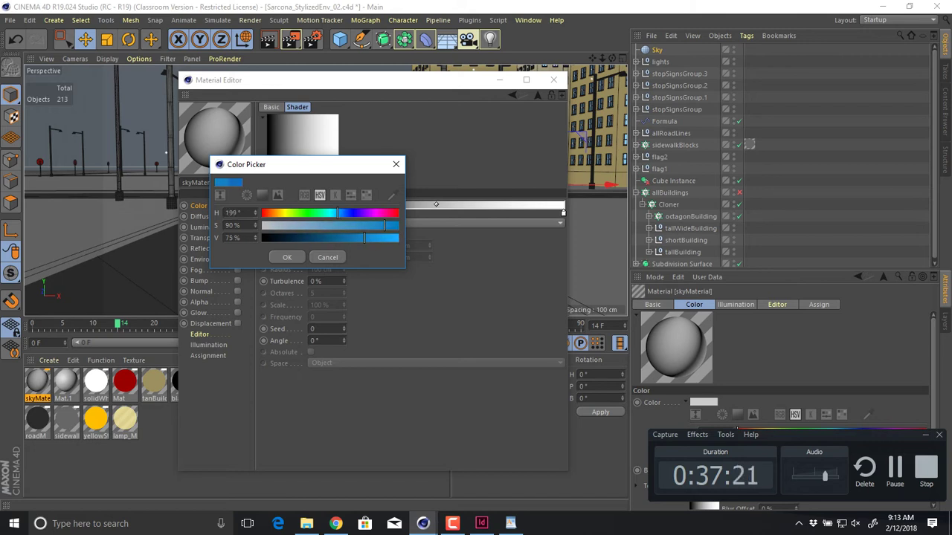
{"action": "key", "text": "Return"}
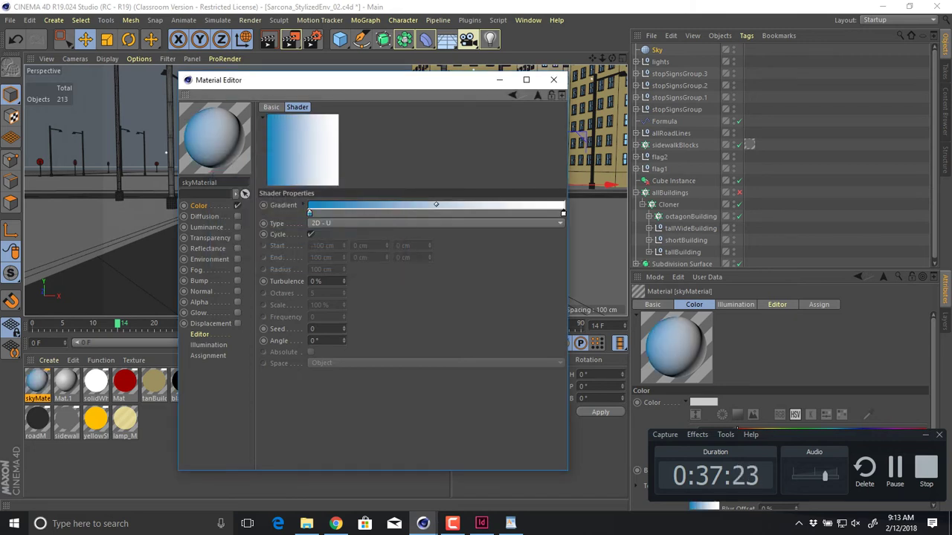
- Change the gradient's white end knot to a pale blue
{"action": "double_click", "coordinate": [563, 213]}
{"action": "left_click", "coordinate": [582, 257]}
{"action": "left_click_drag", "start_coordinate": [425, 212], "coordinate": [520, 245]}
{"action": "left_click_drag", "start_coordinate": [507, 213], "coordinate": [563, 213]}
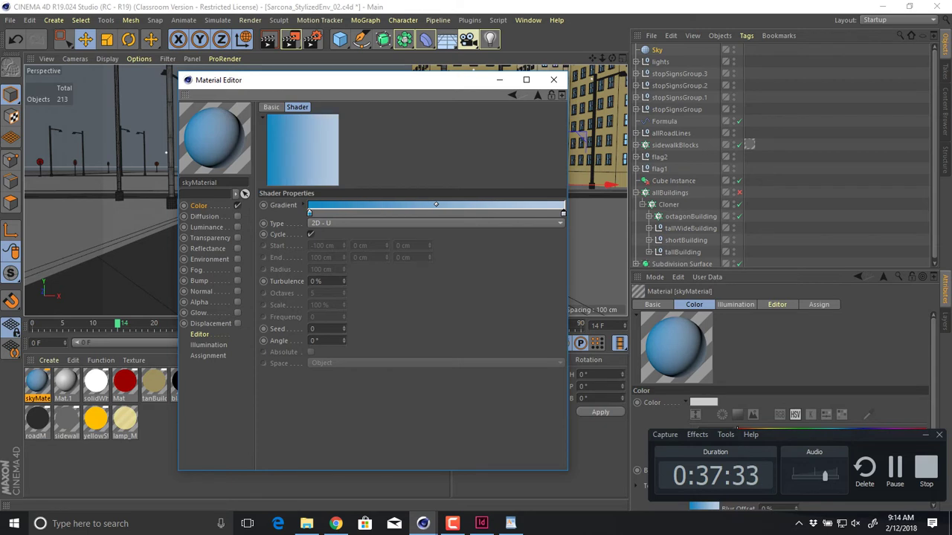
- Apply skyMaterial to the Sky object and move the Material Editor clear of the viewport
{"action": "left_click_drag", "start_coordinate": [491, 79], "coordinate": [711, 151]}
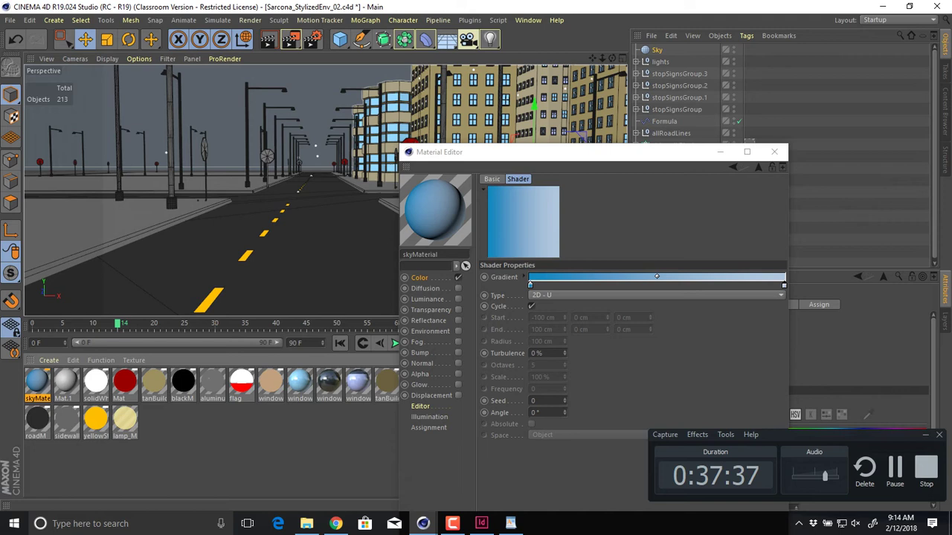
{"action": "left_click_drag", "start_coordinate": [38, 381], "coordinate": [656, 50]}
{"action": "left_click_drag", "start_coordinate": [518, 152], "coordinate": [688, 157]}
- Zoom far out from the city, render the gradient sky to the Picture Viewer, and show the whole image at 64%
{"action": "right_click_drag", "start_coordinate": [428, 185], "coordinate": [245, 186], "text": "alt"}
{"action": "scroll", "coordinate": [387, 161], "scroll_direction": "down", "scroll_amount": 6}
{"action": "middle_click_drag", "start_coordinate": [387, 161], "coordinate": [325, 191], "text": "alt"}
{"action": "key", "text": "shift+r"}
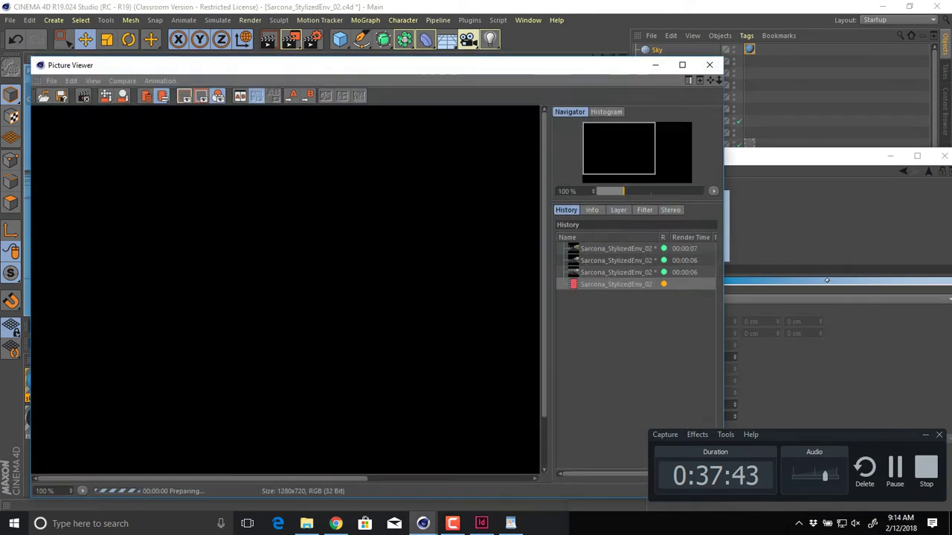
{"action": "scroll", "coordinate": [284, 289], "scroll_direction": "down", "scroll_amount": 2}
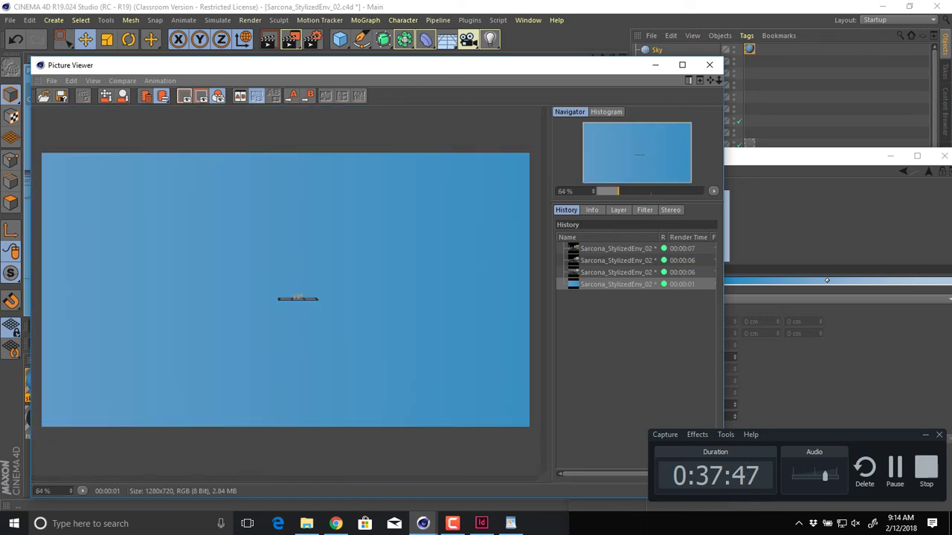
- Close the rendered image and set the sky texture's projection to Frontal, keeping the Material Editor clear of the texture settings and viewport
{"action": "left_click", "coordinate": [709, 65]}
{"action": "left_click_drag", "start_coordinate": [745, 156], "coordinate": [394, 100]}
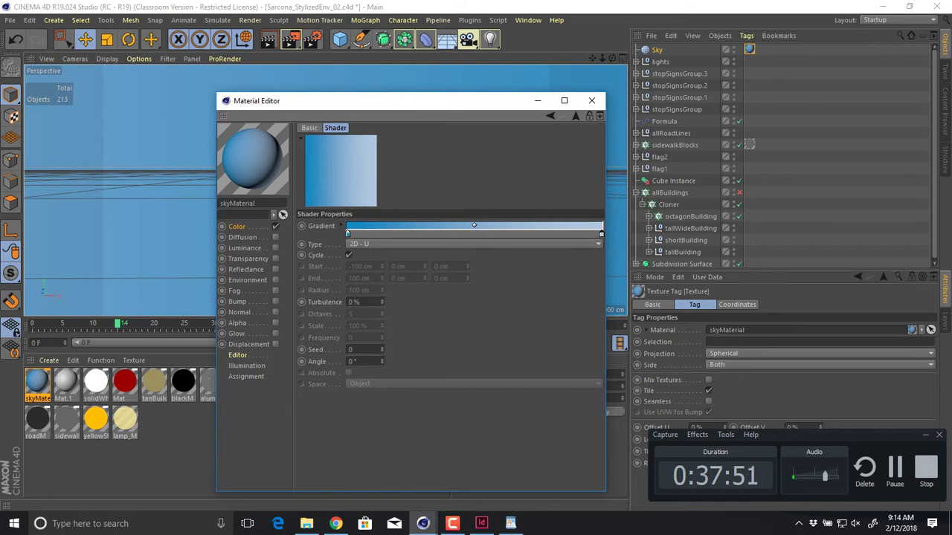
{"action": "left_click", "coordinate": [744, 353]}
{"action": "left_click", "coordinate": [721, 413]}
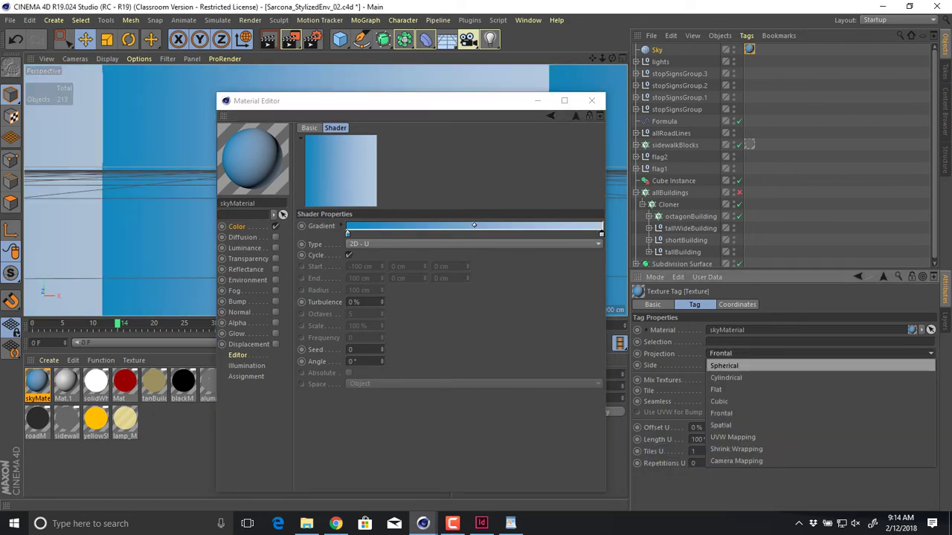
{"action": "left_click", "coordinate": [720, 413]}
{"action": "left_click_drag", "start_coordinate": [420, 100], "coordinate": [749, 109]}
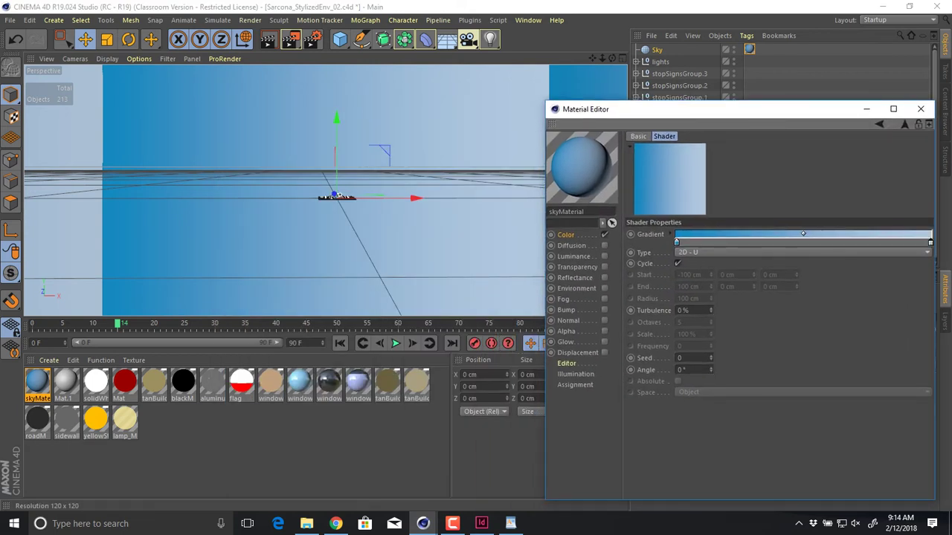
- Set skyMaterial's gradient type to 2D - V and swap its end knots so pale blue starts and deeper blue ends it
{"action": "left_click", "coordinate": [713, 252]}
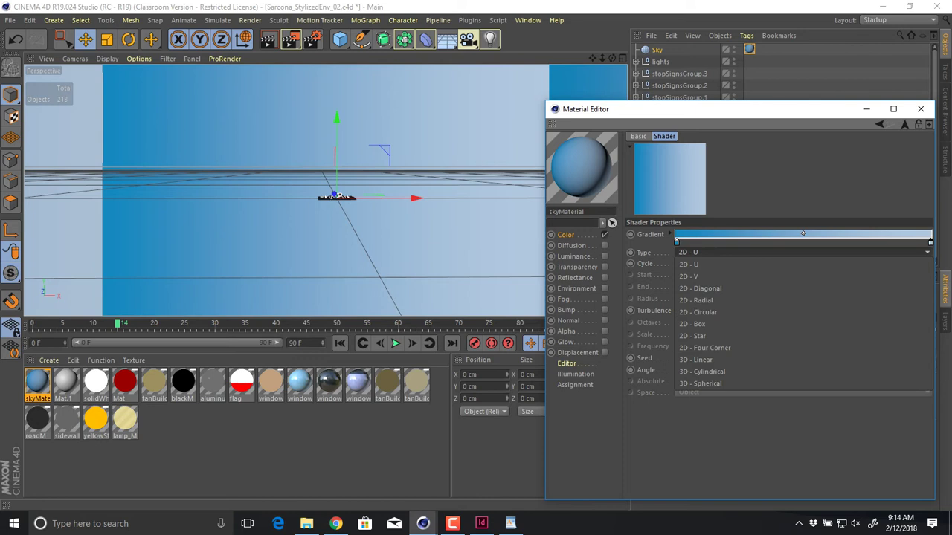
{"action": "left_click", "coordinate": [691, 276]}
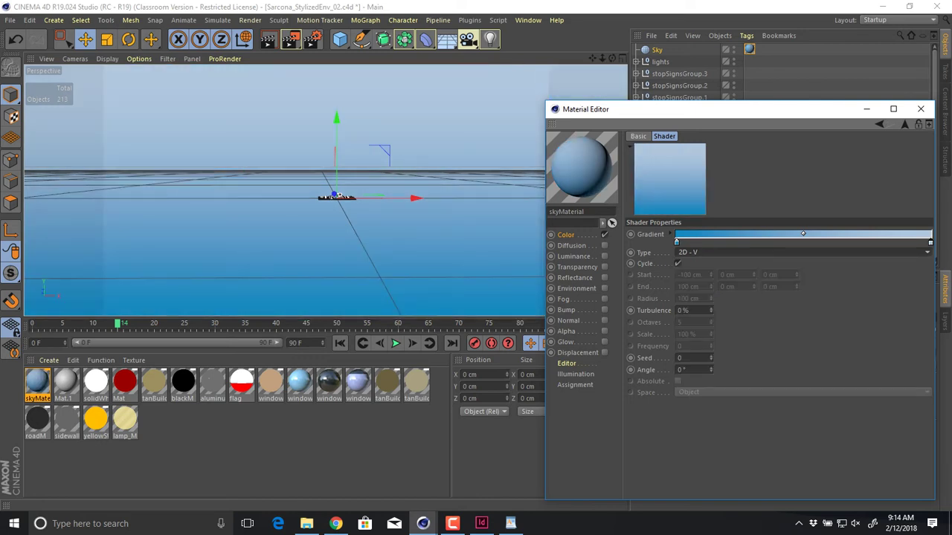
{"action": "left_click_drag", "start_coordinate": [676, 242], "coordinate": [819, 241]}
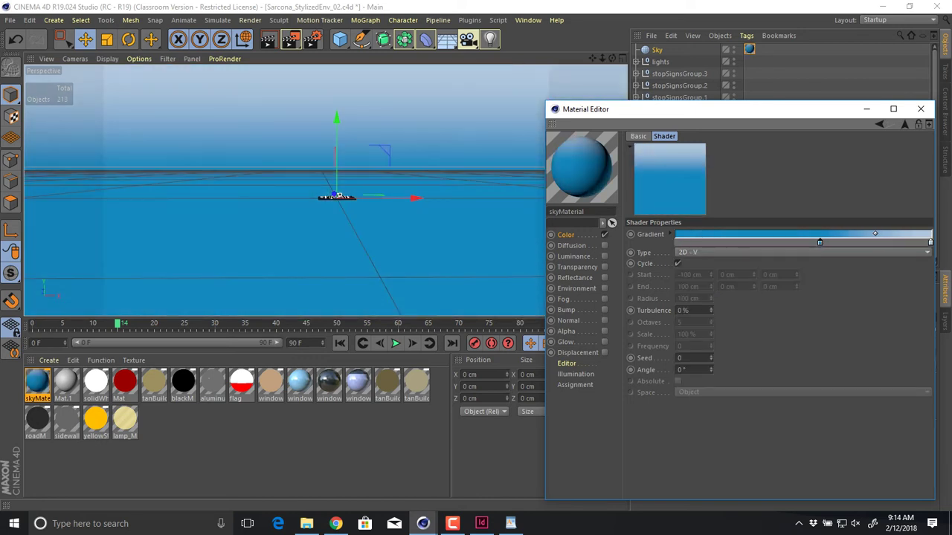
{"action": "left_click_drag", "start_coordinate": [930, 241], "coordinate": [676, 241]}
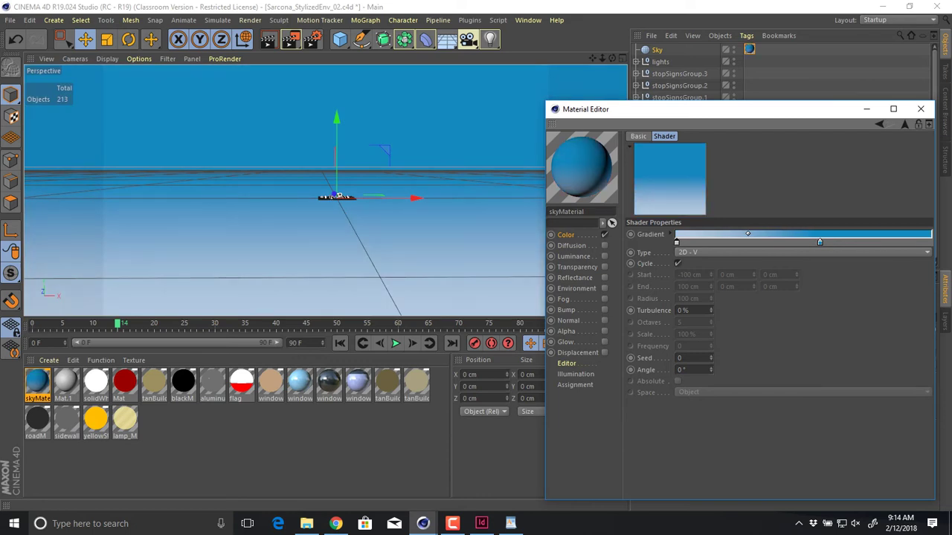
{"action": "left_click_drag", "start_coordinate": [819, 242], "coordinate": [930, 241]}
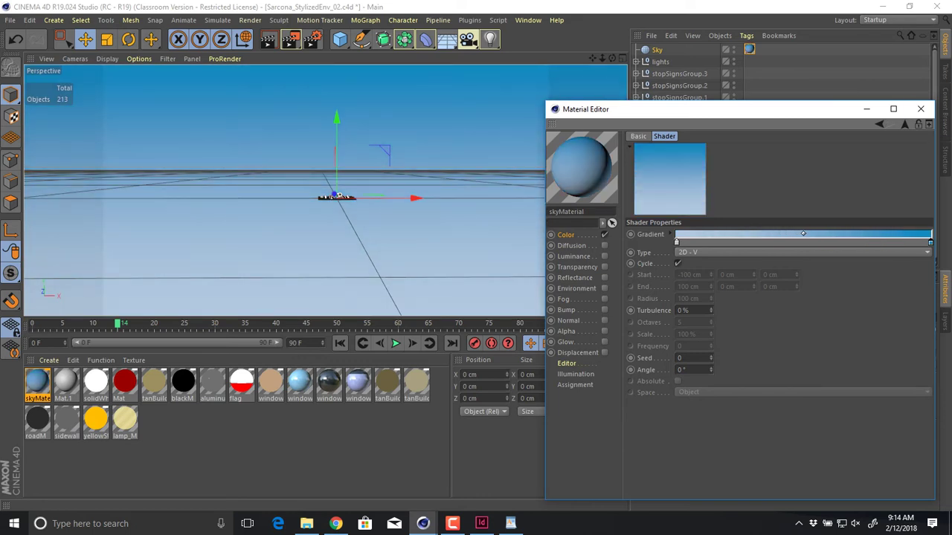
- Close the Material Editor, frame a street-level view down the road beside the buildings, and render it to the Picture Viewer
{"action": "left_click", "coordinate": [920, 109]}
{"action": "scroll", "coordinate": [311, 163], "scroll_direction": "up", "scroll_amount": 5}
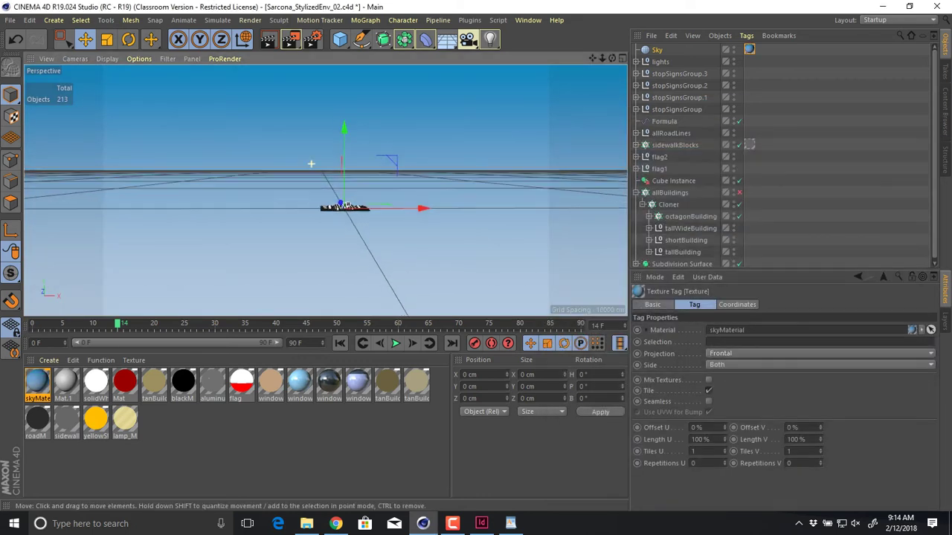
{"action": "left_click_drag", "start_coordinate": [310, 164], "coordinate": [311, 141], "text": "alt"}
{"action": "middle_click_drag", "start_coordinate": [325, 191], "coordinate": [270, 128], "text": "alt"}
{"action": "scroll", "coordinate": [377, 134], "scroll_direction": "up", "scroll_amount": 4}
{"action": "middle_click_drag", "start_coordinate": [377, 134], "coordinate": [398, 90], "text": "alt"}
{"action": "scroll", "coordinate": [406, 164], "scroll_direction": "up", "scroll_amount": 5}
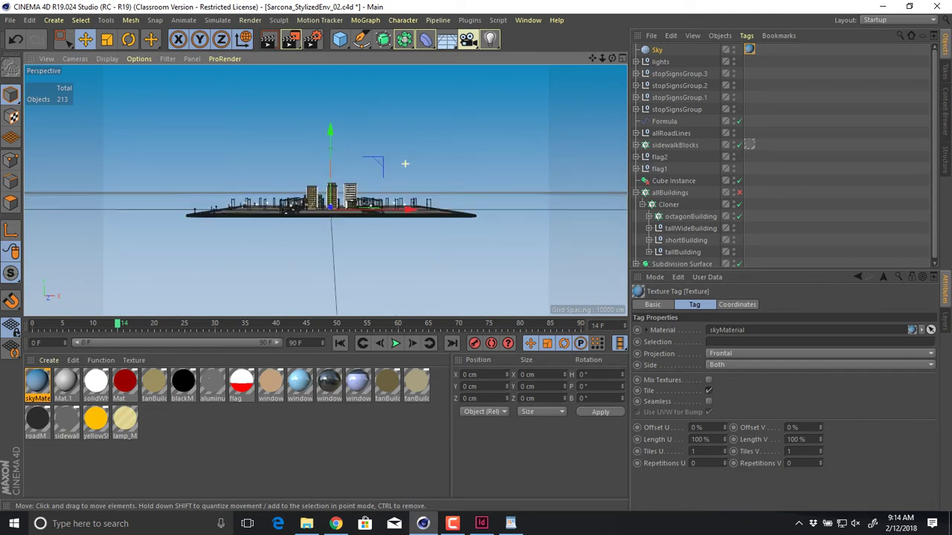
{"action": "middle_click_drag", "start_coordinate": [251, 196], "coordinate": [357, 123], "text": "alt"}
{"action": "scroll", "coordinate": [336, 172], "scroll_direction": "up", "scroll_amount": 6}
{"action": "left_click_drag", "start_coordinate": [325, 190], "coordinate": [344, 168], "text": "alt"}
{"action": "left_click_drag", "start_coordinate": [479, 265], "coordinate": [493, 247], "text": "alt"}
{"action": "key", "text": "shift+r"}
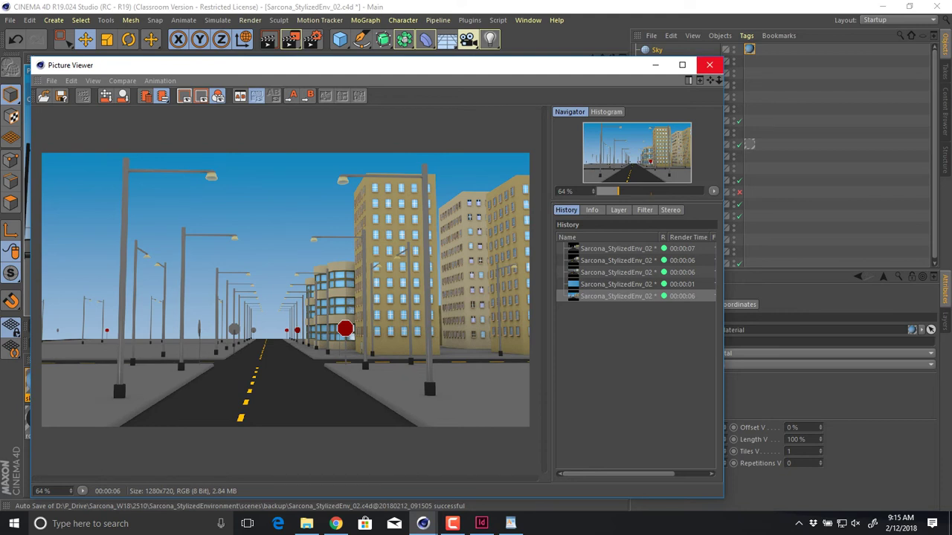
- Close the render and reframe the perspective low over the road, with the yellow dashes leading away and the buildings alongside
{"action": "left_click", "coordinate": [710, 65]}
{"action": "mouse_move", "coordinate": [492, 244]}
{"action": "middle_mouse_down", "text": "alt"}
{"action": "mouse_move", "coordinate": [505, 236]}
{"action": "mouse_move", "coordinate": [504, 245]}
{"action": "middle_mouse_up", "text": "alt"}
{"action": "scroll", "coordinate": [326, 191], "scroll_direction": "up", "scroll_amount": 2}
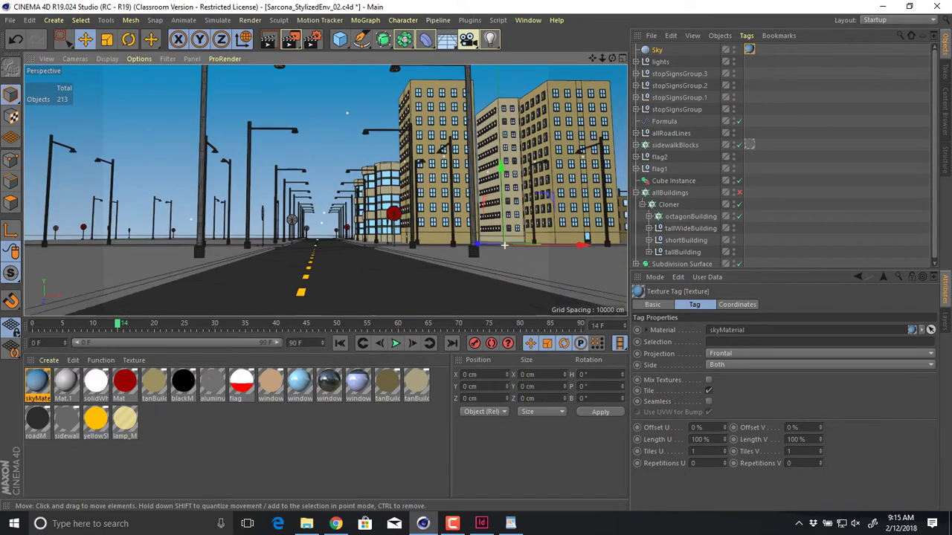
{"action": "left_click_drag", "start_coordinate": [504, 245], "coordinate": [513, 240], "text": "alt"}
{"action": "middle_click_drag", "start_coordinate": [513, 239], "coordinate": [506, 243], "text": "alt"}
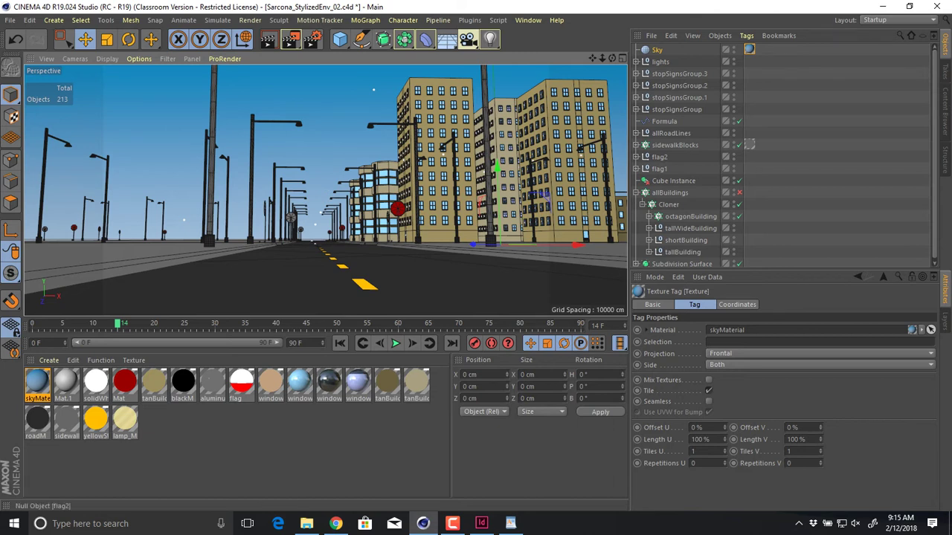
{"action": "scroll", "coordinate": [683, 213], "scroll_direction": "up", "scroll_amount": 1}
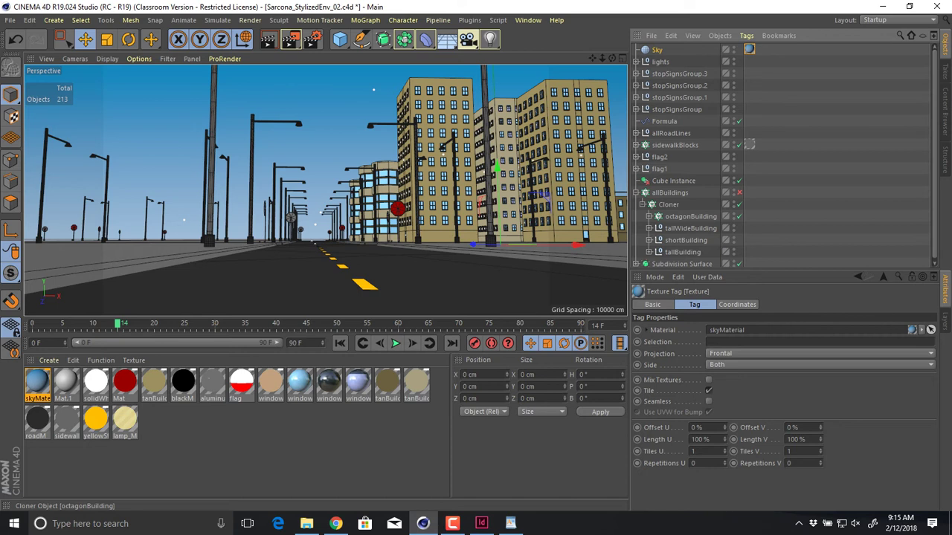
- Collapse the allBuildings hierarchy, add a standard Camera from the current view, and name it renderCam
{"action": "left_click", "coordinate": [636, 192]}
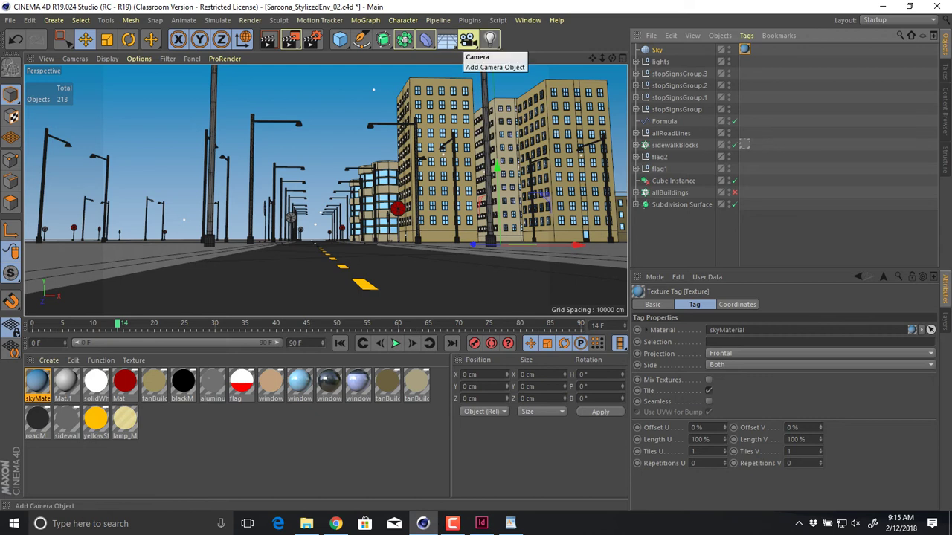
{"action": "left_click", "coordinate": [467, 39]}
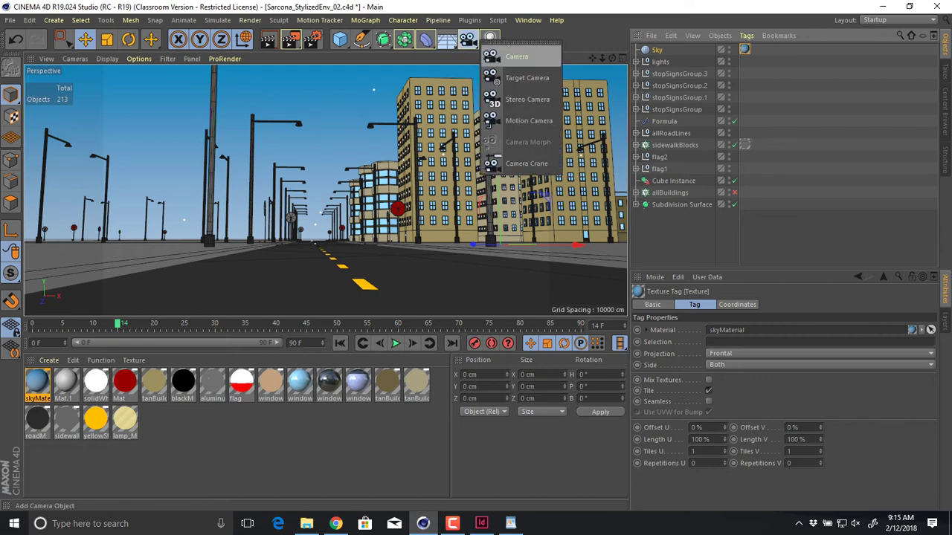
{"action": "left_click", "coordinate": [517, 56]}
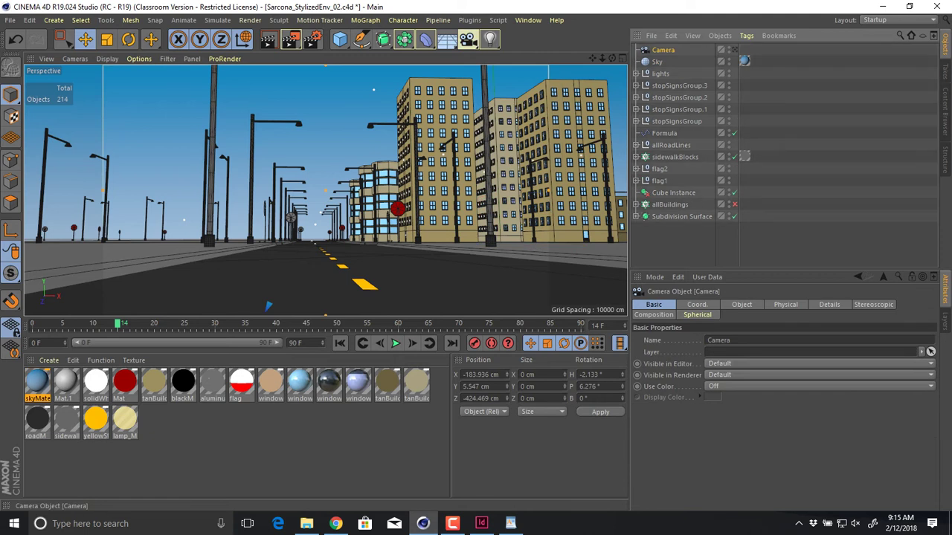
{"action": "type", "text": "renderCam"}
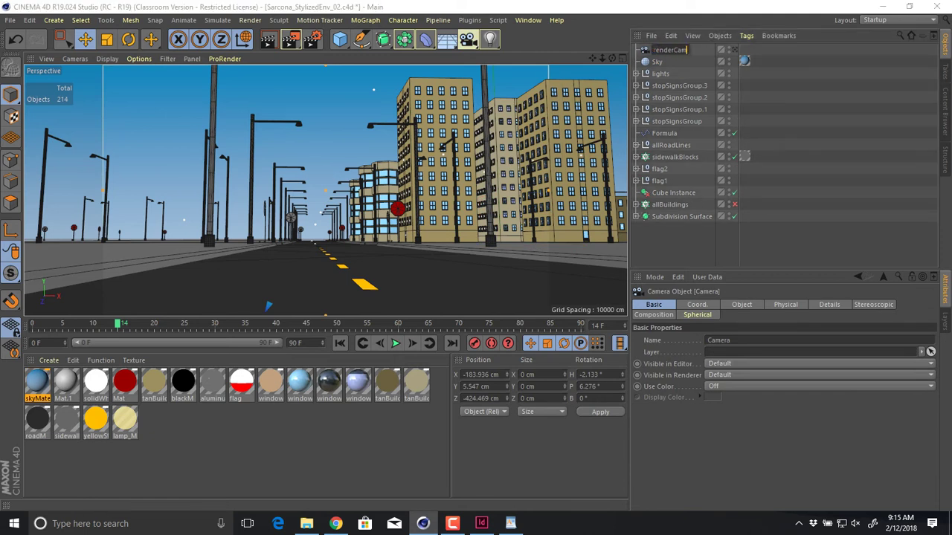
{"action": "key", "text": "Return"}
{"action": "type", "text": "renderCam"}
{"action": "key", "text": "Return"}
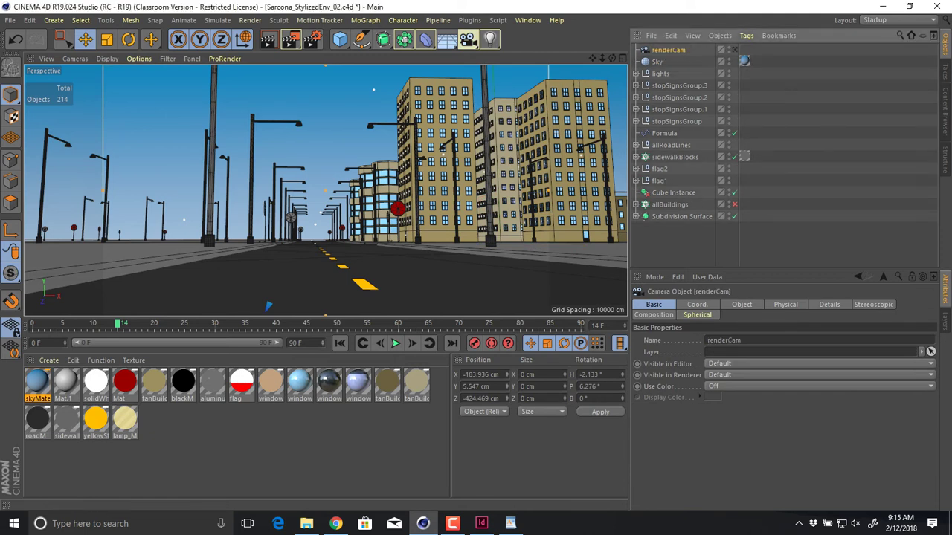
- Show renderCam's object properties, switch to Chrome, and search Google Images for "focal length"
{"action": "left_click", "coordinate": [740, 304]}
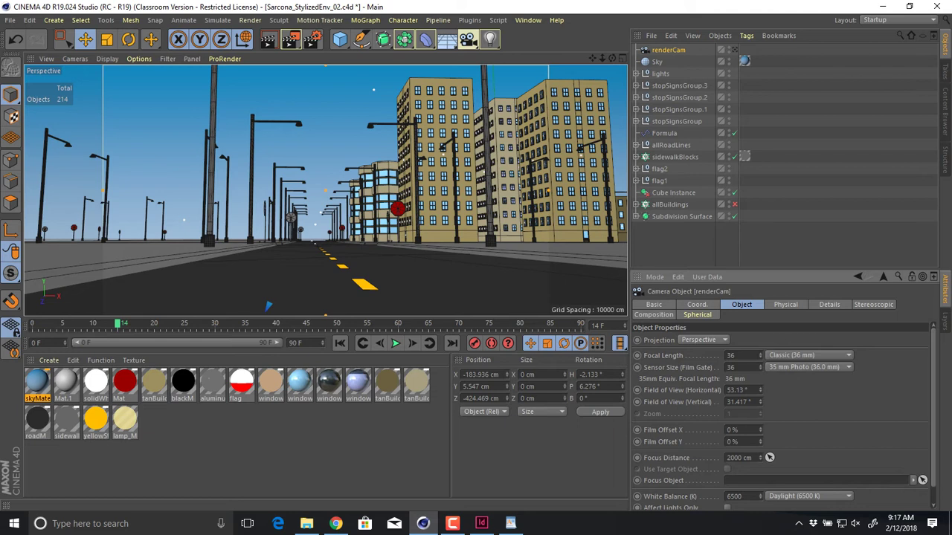
{"action": "double_click", "coordinate": [730, 355]}
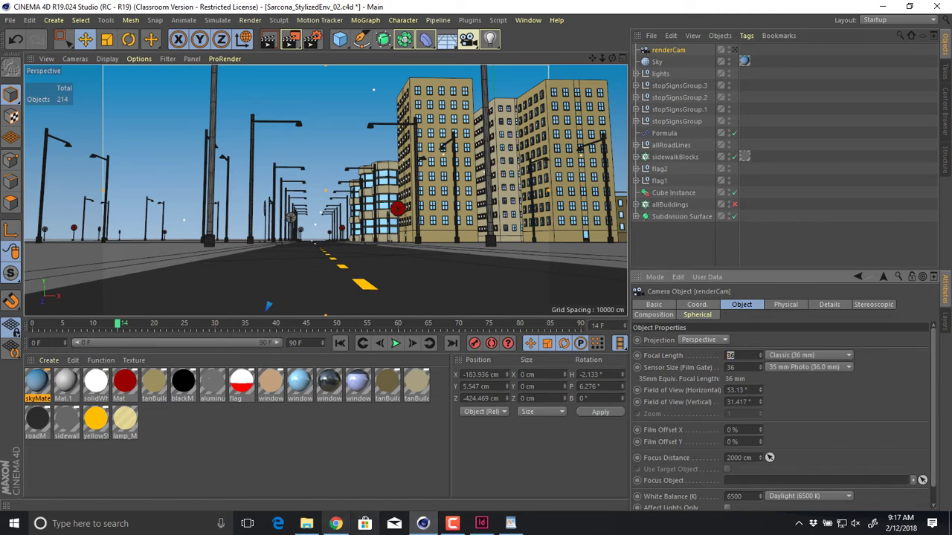
{"action": "left_click", "coordinate": [335, 523]}
{"action": "scroll", "coordinate": [244, 104], "scroll_direction": "up", "scroll_amount": 2}
{"action": "left_click_drag", "start_coordinate": [123, 75], "coordinate": [78, 75]}
{"action": "type", "text": "ff"}
{"action": "key", "text": "BackSpace"}
{"action": "type", "text": "ocal length"}
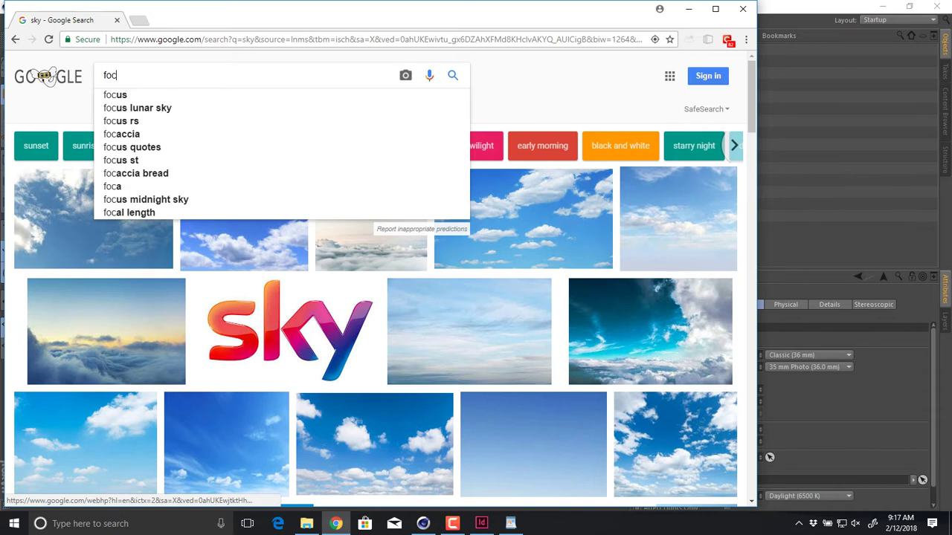
{"action": "key", "text": "Return"}
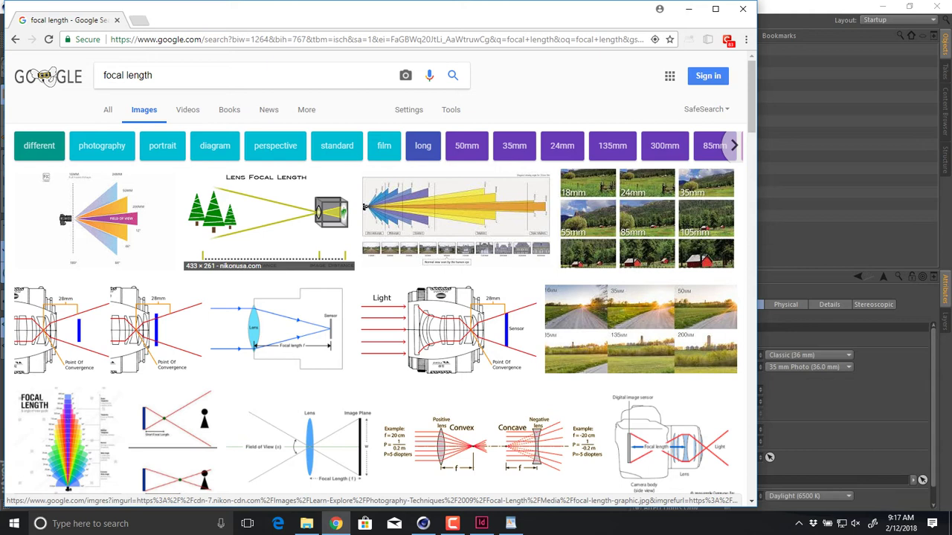
- Switch back to Cinema 4D, set renderCam's focal length to 100, render a test, and move the Picture Viewer off the camera settings
{"action": "key", "text": "alt+Tab"}
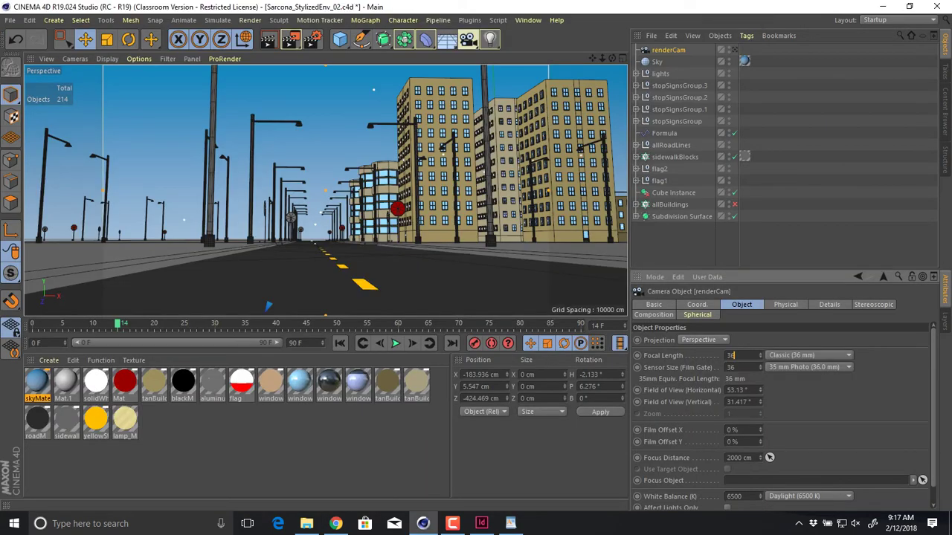
{"action": "type", "text": "100"}
{"action": "key", "text": "Return"}
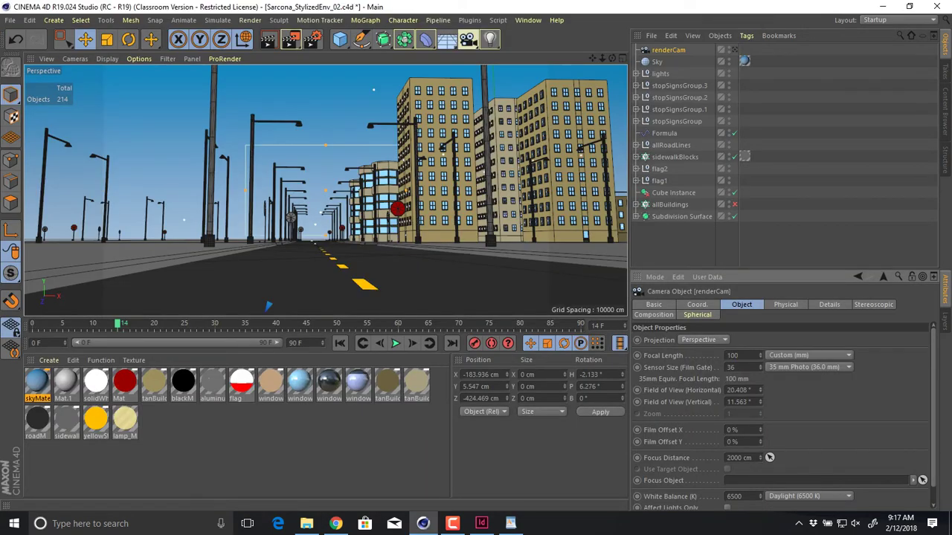
{"action": "key", "text": "shift+r"}
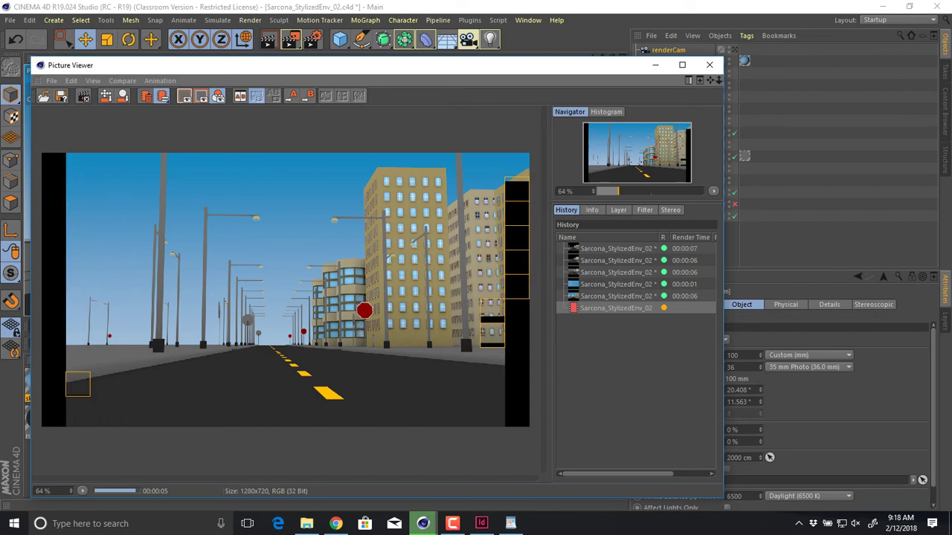
{"action": "left_click_drag", "start_coordinate": [372, 65], "coordinate": [256, 42]}
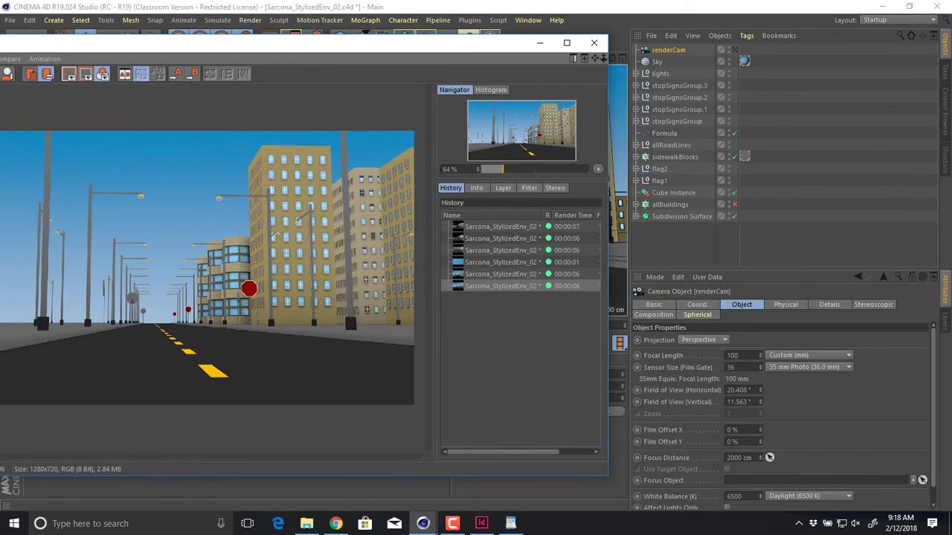
- Set renderCam's focal length to 20, render another test to the Picture Viewer, and close it
{"action": "double_click", "coordinate": [732, 355]}
{"action": "type", "text": "20"}
{"action": "key", "text": "Return"}
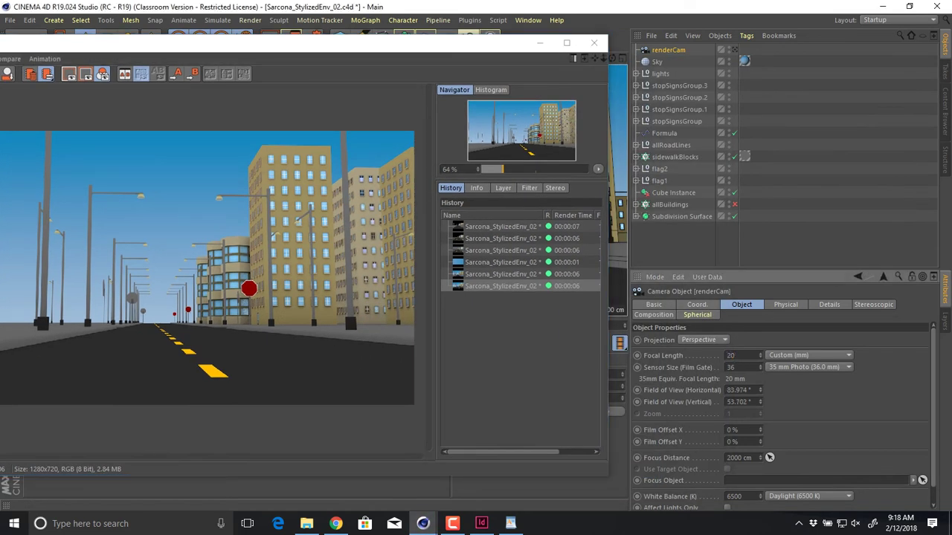
{"action": "key", "text": "shift+r"}
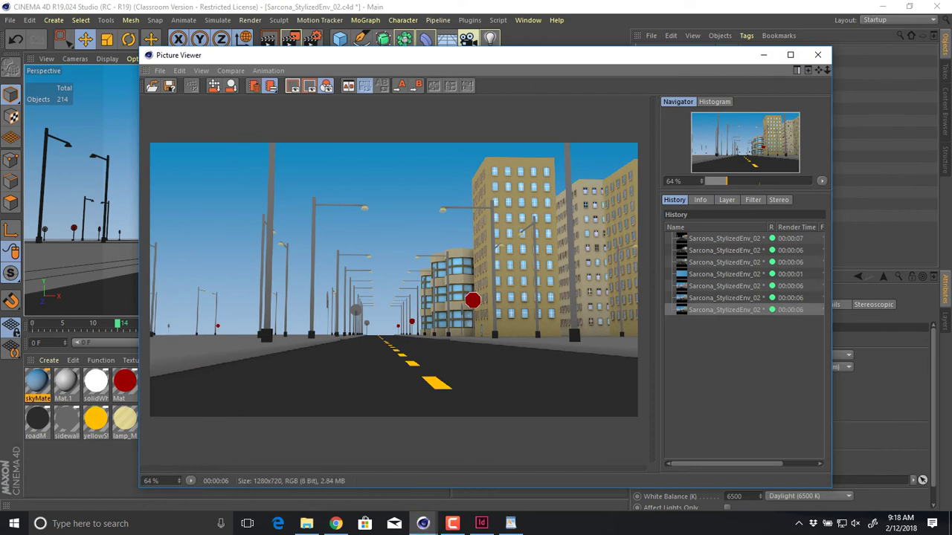
{"action": "left_click", "coordinate": [817, 55]}
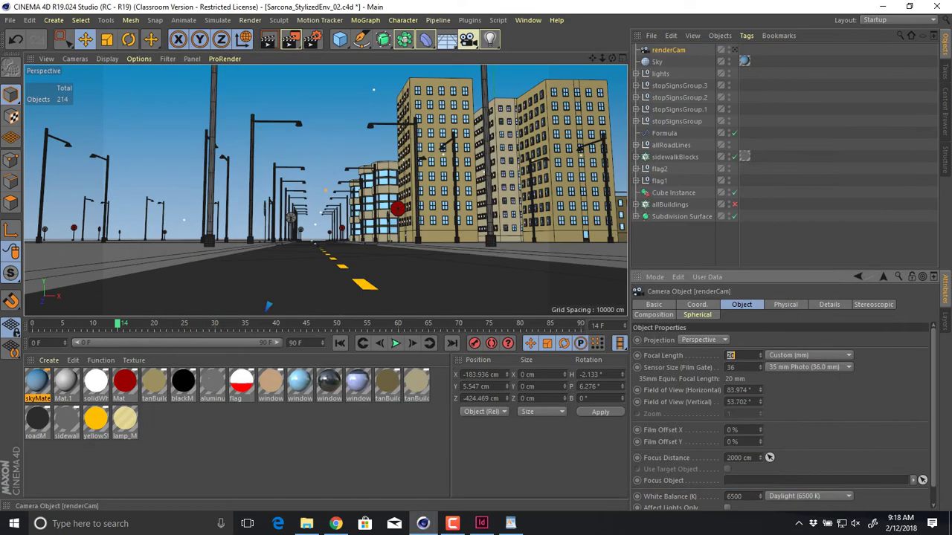
- Look through renderCam in the viewport and set its focal length to 100
{"action": "key", "text": "Return"}
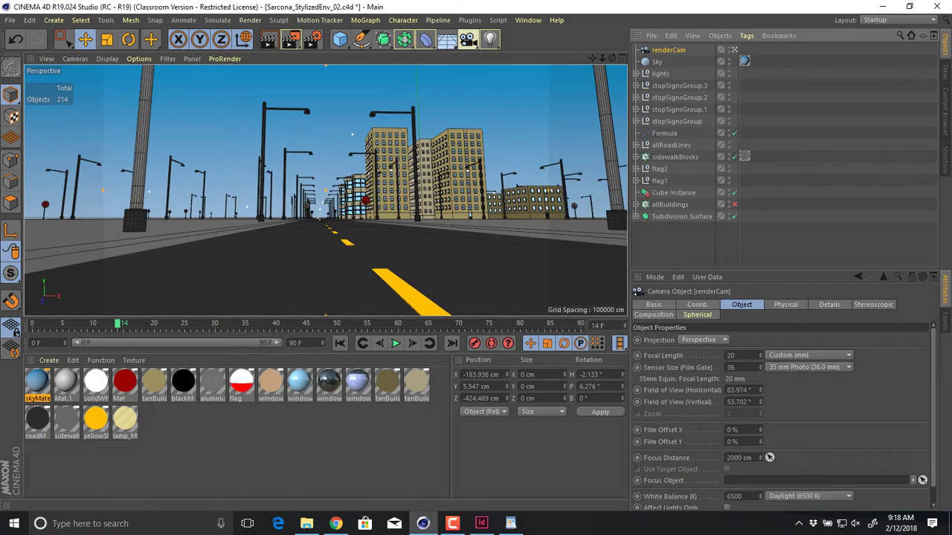
{"action": "double_click", "coordinate": [730, 356]}
{"action": "type", "text": "100"}
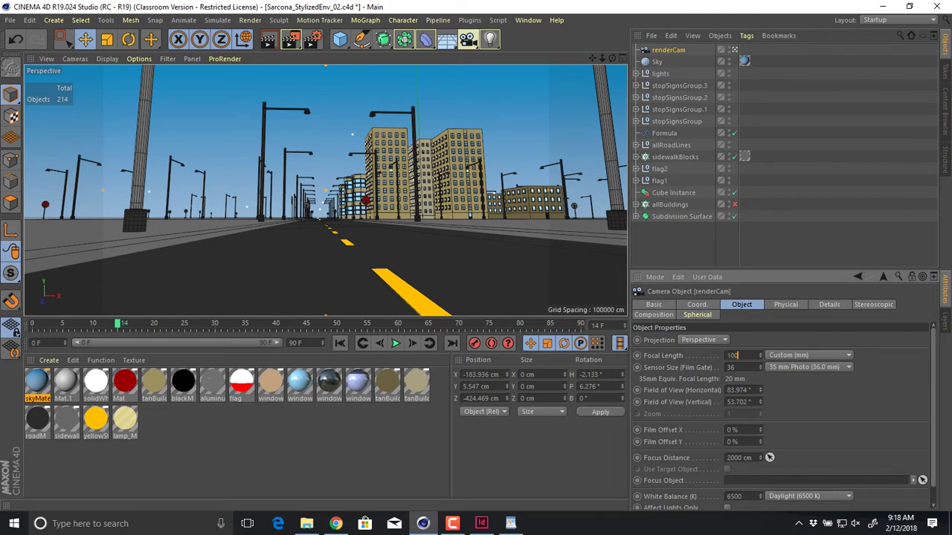
{"action": "key", "text": "Return"}
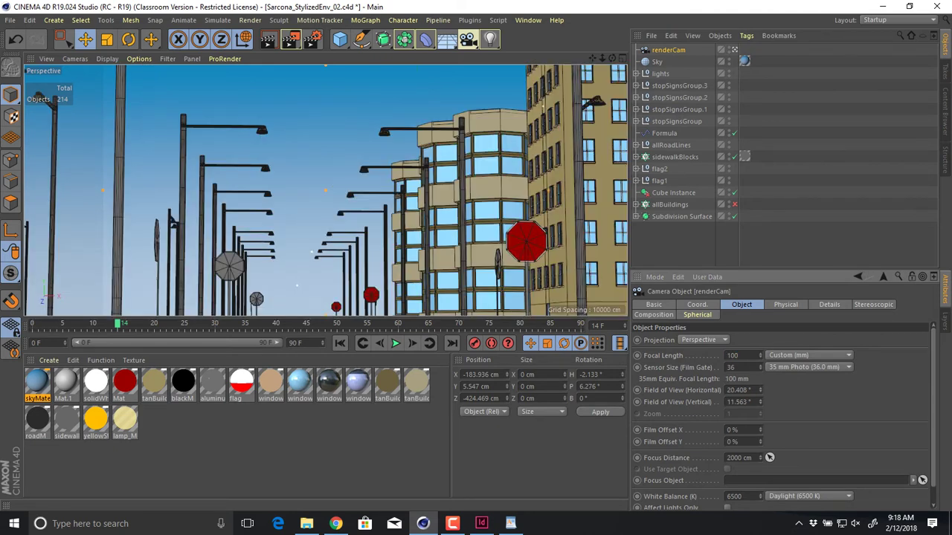
- Reselect renderCam and change its focal length to 20
{"action": "key", "text": "0"}
{"action": "left_click", "coordinate": [668, 50]}
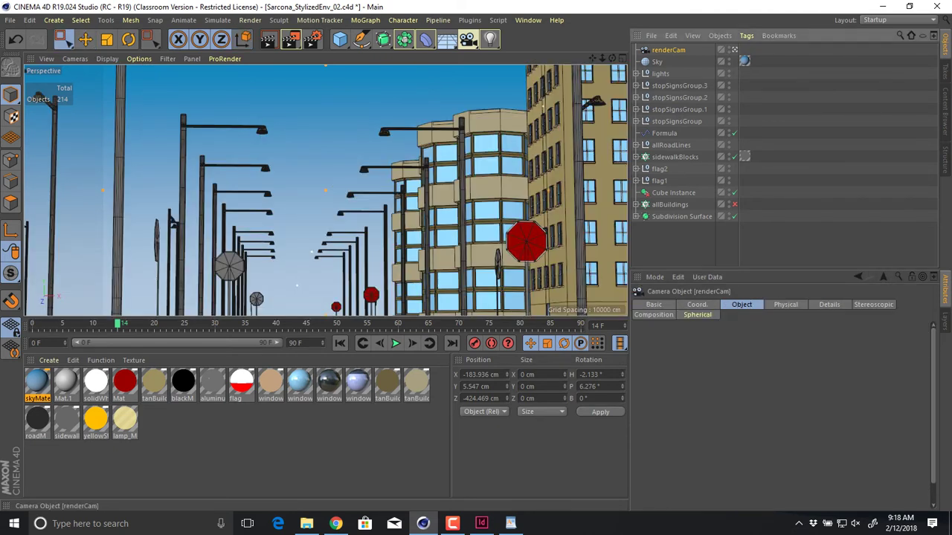
{"action": "double_click", "coordinate": [733, 355]}
{"action": "type", "text": "20"}
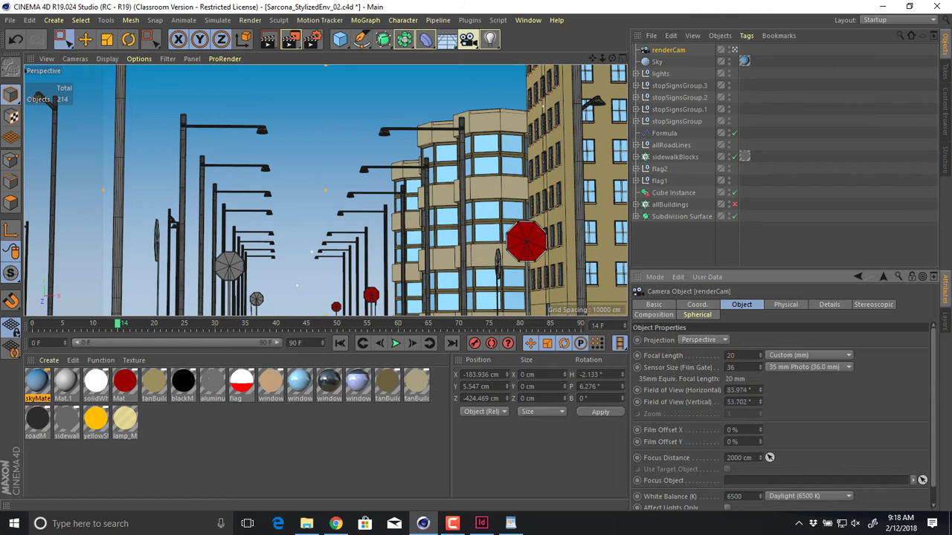
- Apply renderCam's focal length of 20 and move the camera down the road toward the rounded buildings
{"action": "key", "text": "Return"}
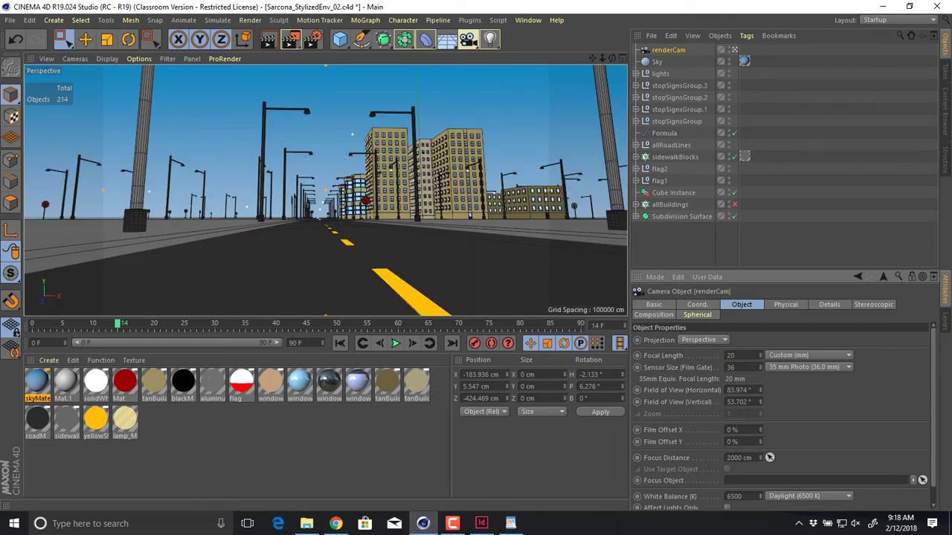
{"action": "double_click", "coordinate": [731, 355]}
{"action": "middle_click_drag", "start_coordinate": [383, 235], "coordinate": [384, 236], "text": "alt"}
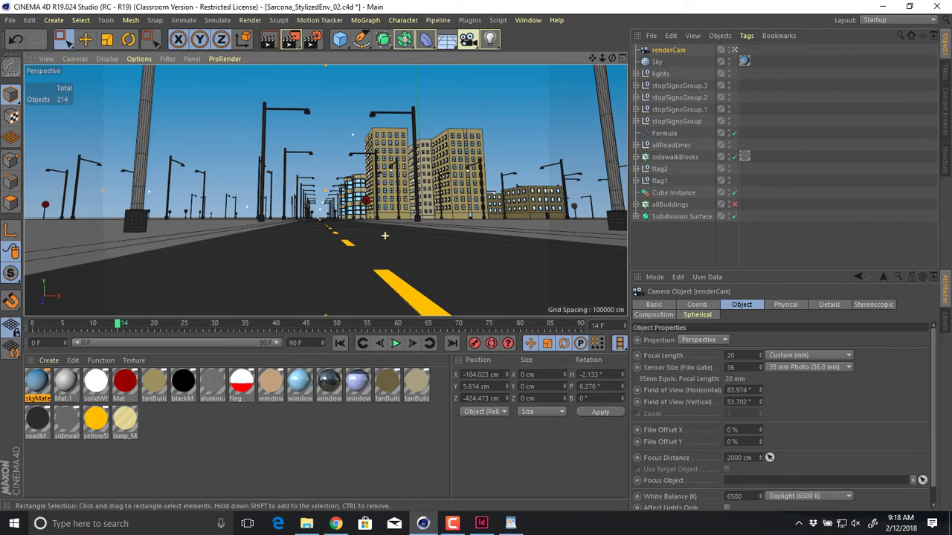
{"action": "left_click", "coordinate": [699, 239]}
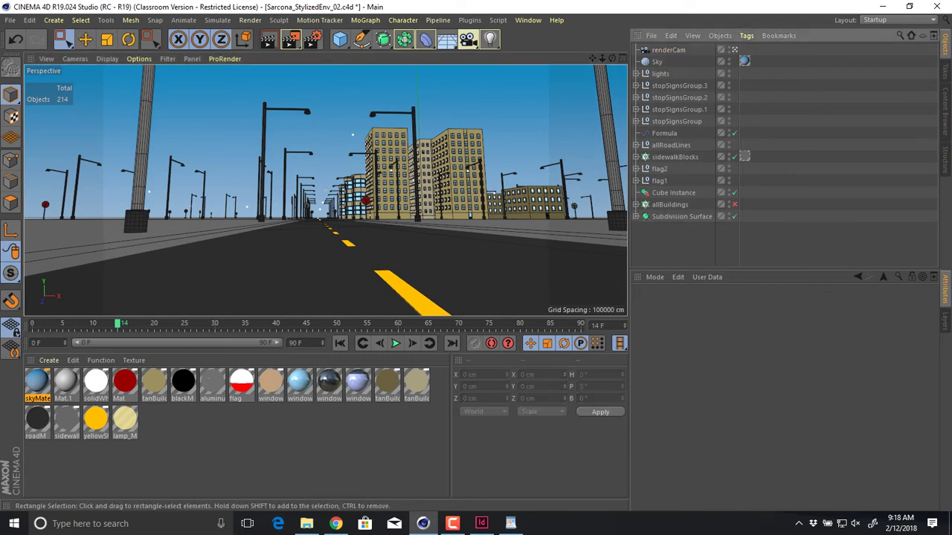
{"action": "middle_click_drag", "start_coordinate": [315, 234], "coordinate": [326, 192], "text": "alt"}
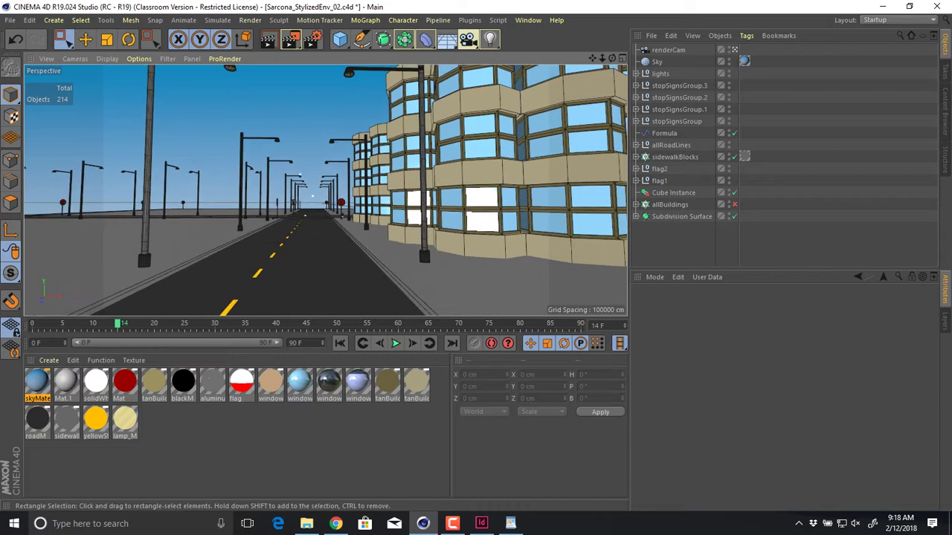
{"action": "scroll", "coordinate": [325, 190], "scroll_direction": "down", "scroll_amount": 4}
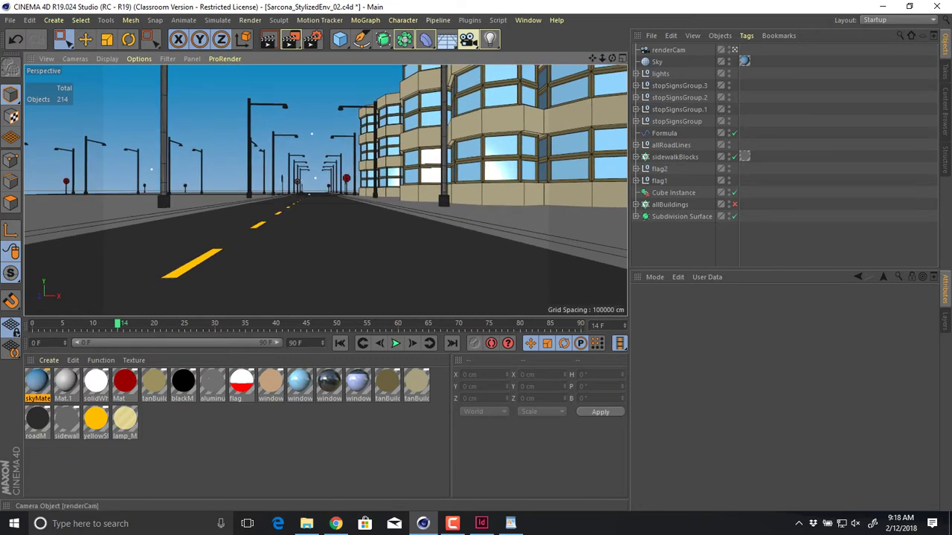
- Set renderCam's focal length to 100 and reframe the street with the sidewalk corner and rounded building in view
{"action": "left_click", "coordinate": [668, 50]}
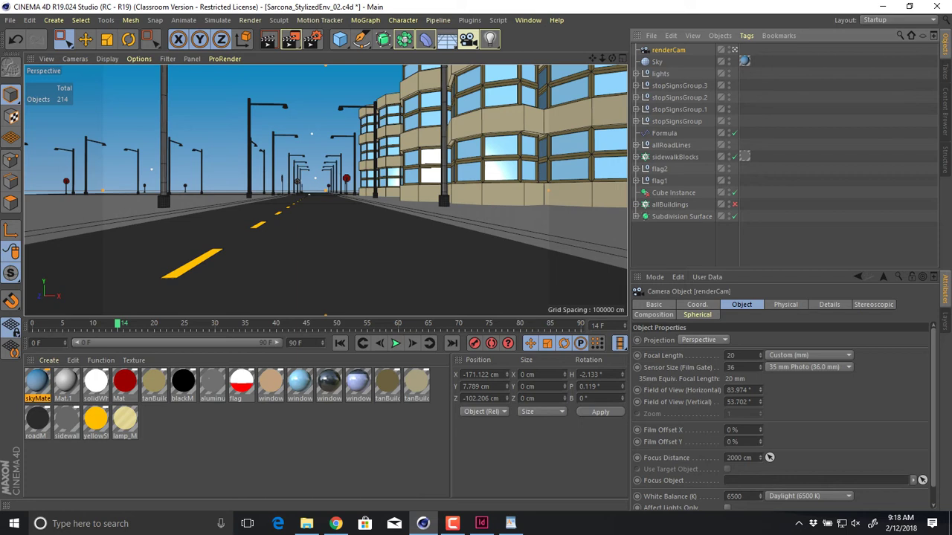
{"action": "type", "text": "100"}
{"action": "key", "text": "Return"}
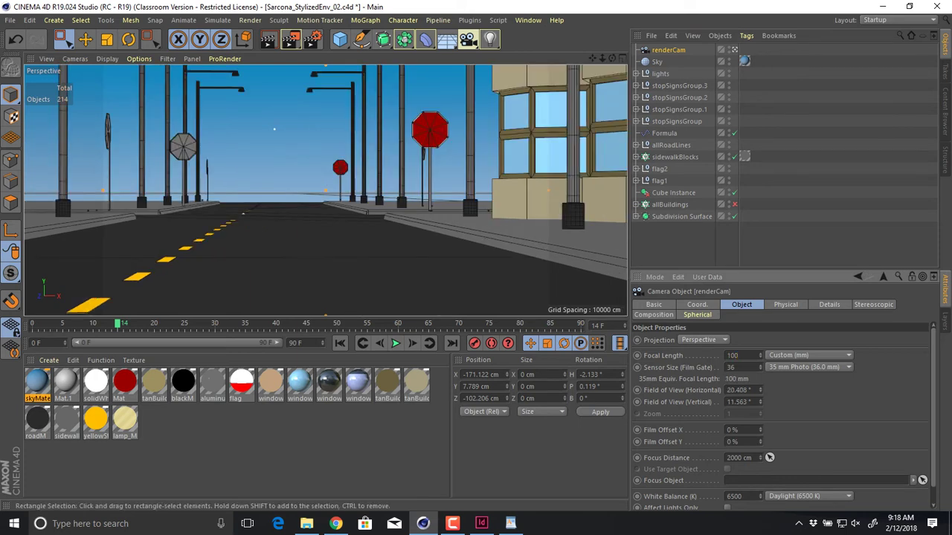
{"action": "left_click", "coordinate": [673, 242]}
{"action": "right_click_drag", "start_coordinate": [499, 185], "coordinate": [416, 186], "text": "alt"}
{"action": "middle_click_drag", "start_coordinate": [366, 190], "coordinate": [285, 190], "text": "alt"}
{"action": "right_click_drag", "start_coordinate": [325, 190], "coordinate": [283, 190], "text": "alt"}
{"action": "middle_click_drag", "start_coordinate": [326, 190], "coordinate": [326, 202], "text": "alt"}
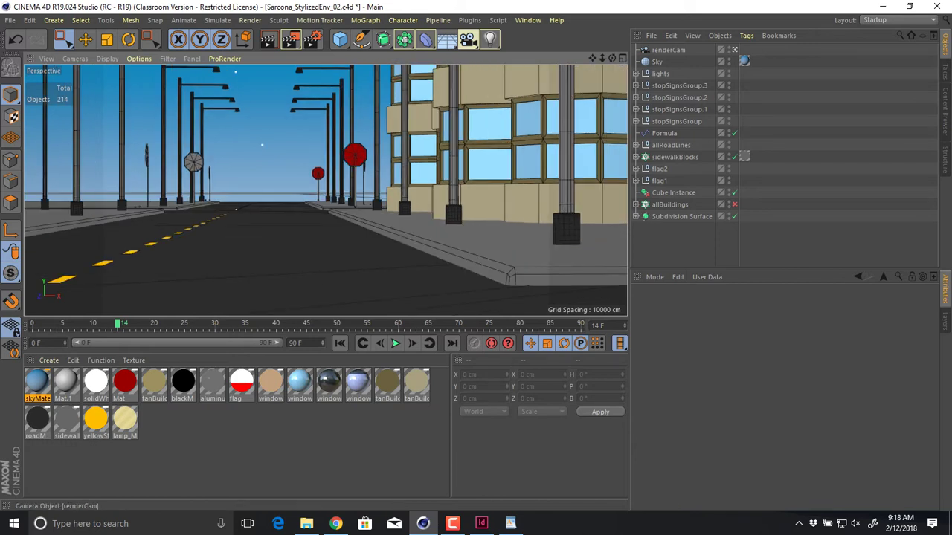
- Return renderCam's focal length to 20 and reframe the shot across the intersection
{"action": "left_click", "coordinate": [668, 50]}
{"action": "double_click", "coordinate": [732, 355]}
{"action": "type", "text": "20"}
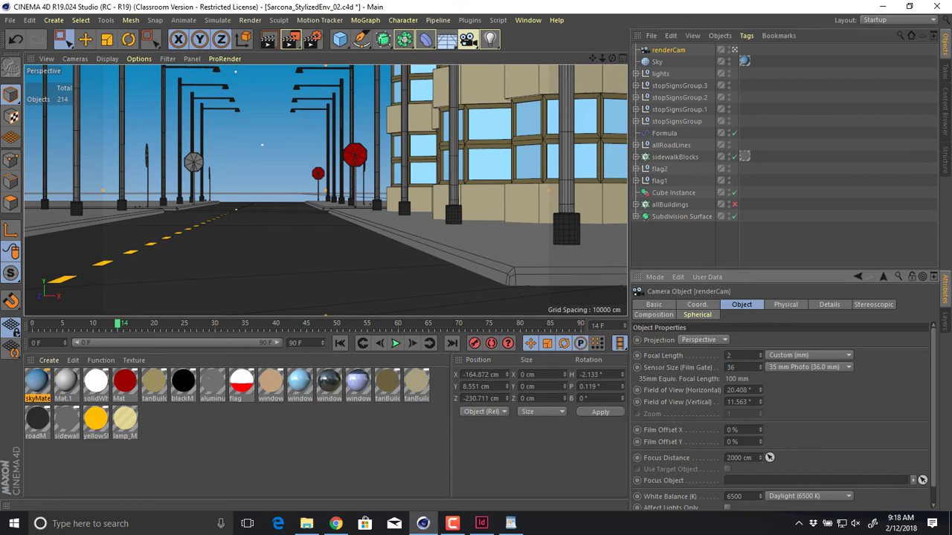
{"action": "key", "text": "Return"}
{"action": "left_click", "coordinate": [689, 242]}
{"action": "middle_click_drag", "start_coordinate": [326, 190], "coordinate": [337, 210], "text": "alt"}
{"action": "left_click_drag", "start_coordinate": [325, 191], "coordinate": [326, 195], "text": "alt"}
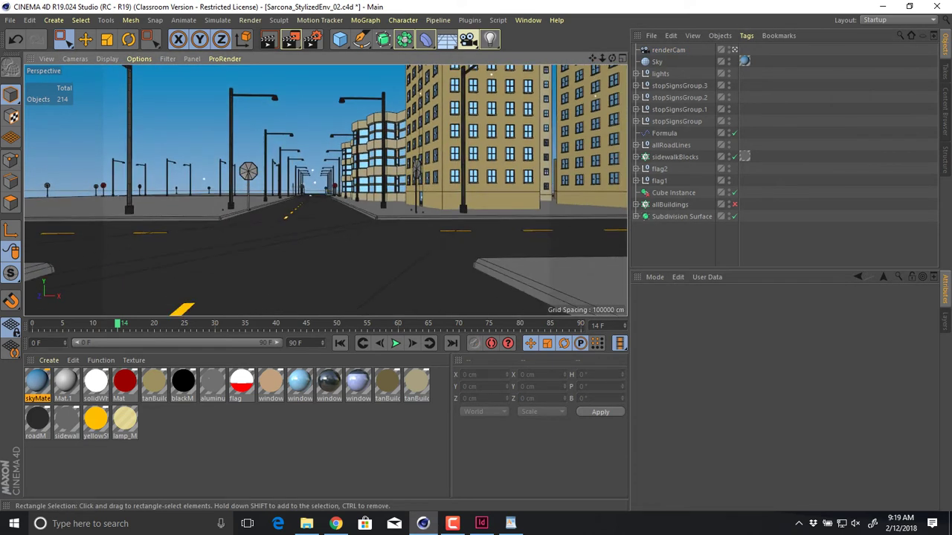
- Review renderCam's Object properties and its Physical renderer settings
{"action": "left_click", "coordinate": [668, 50]}
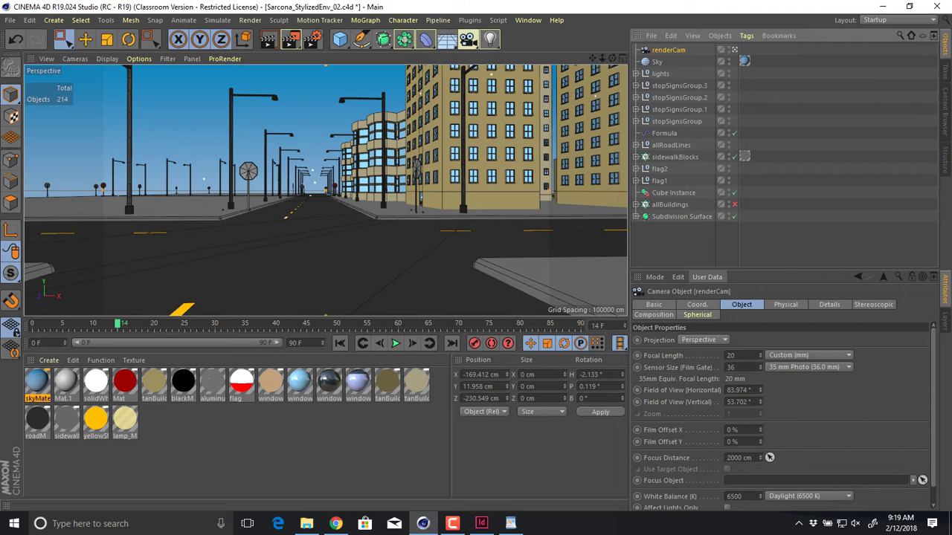
{"action": "double_click", "coordinate": [730, 356]}
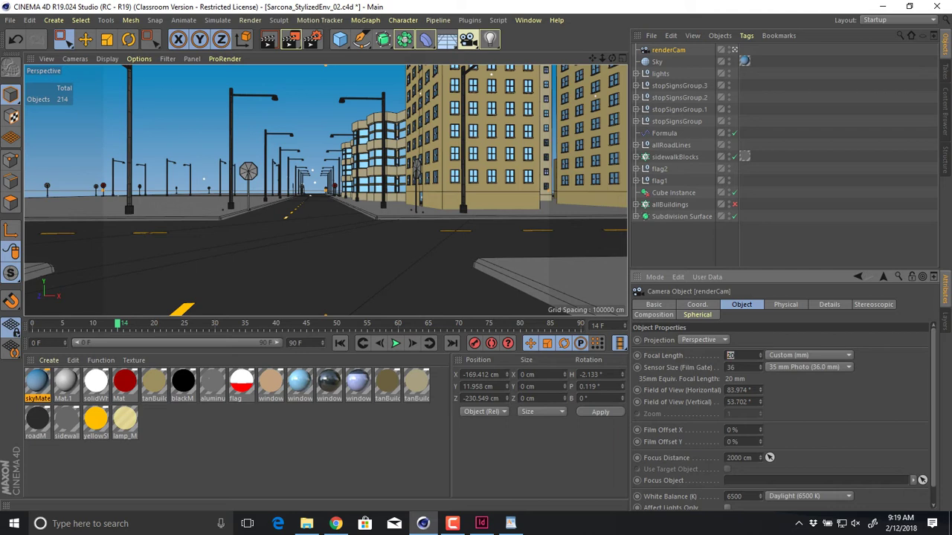
{"action": "scroll", "coordinate": [781, 417], "scroll_direction": "down", "scroll_amount": 1}
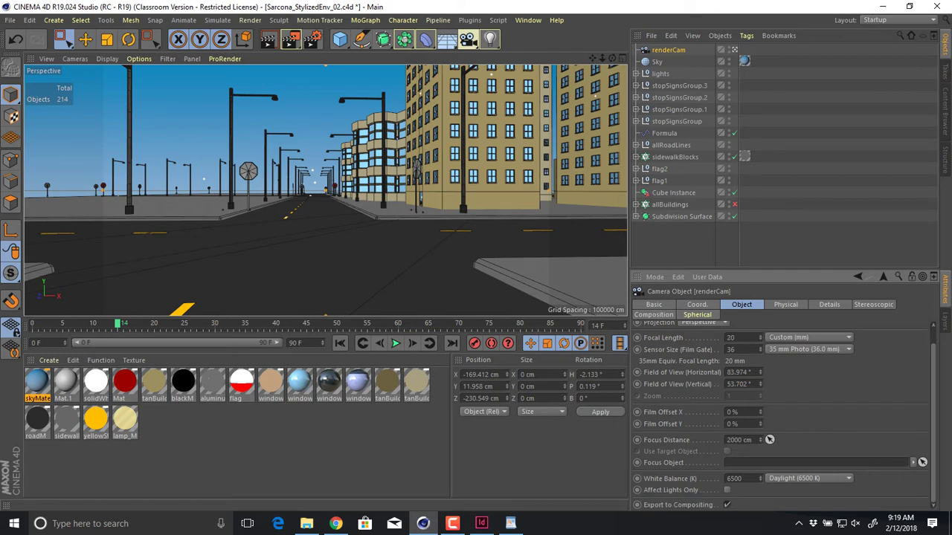
{"action": "scroll", "coordinate": [781, 416], "scroll_direction": "up", "scroll_amount": 1}
{"action": "left_click", "coordinate": [785, 304]}
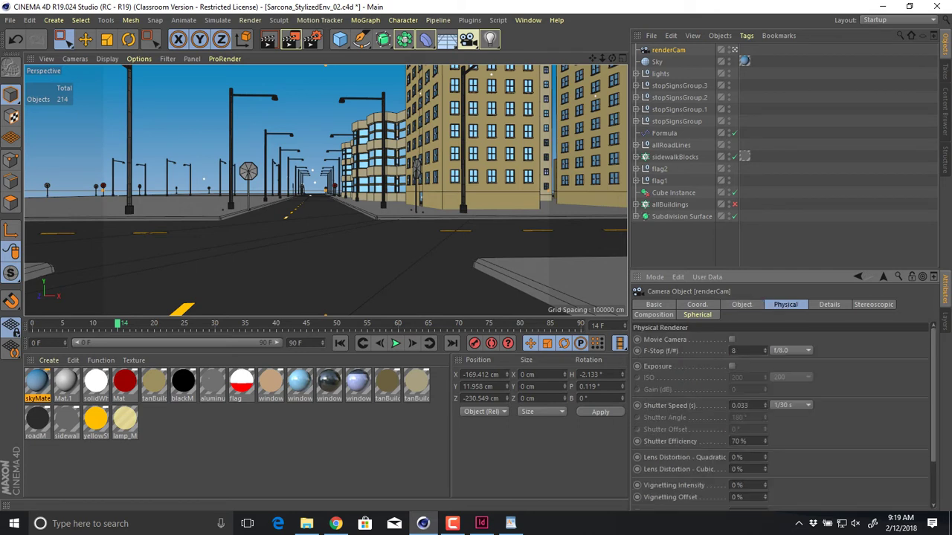
{"action": "left_click", "coordinate": [741, 304]}
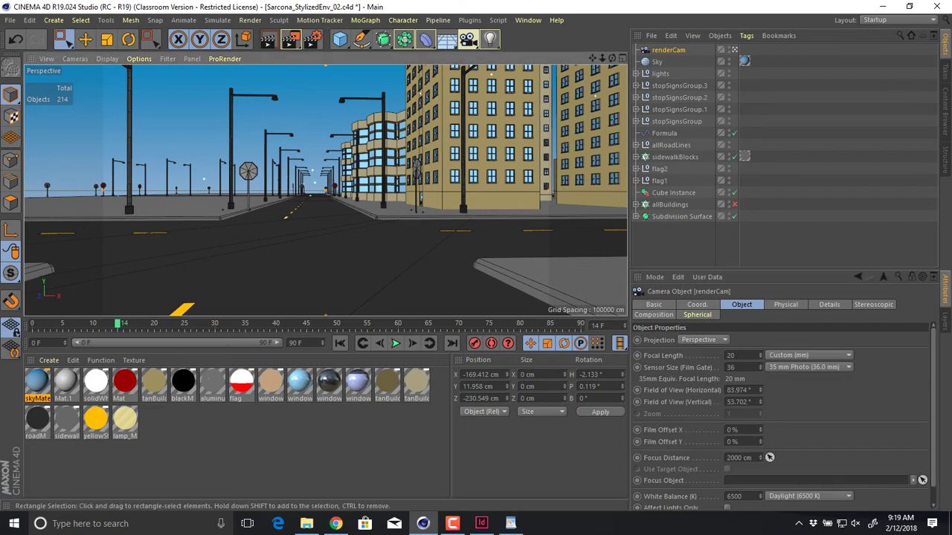
- Reposition renderCam to look straight down the road, with stop signs framing both sides of the intersection
{"action": "middle_click_drag", "start_coordinate": [445, 191], "coordinate": [444, 203], "text": "alt"}
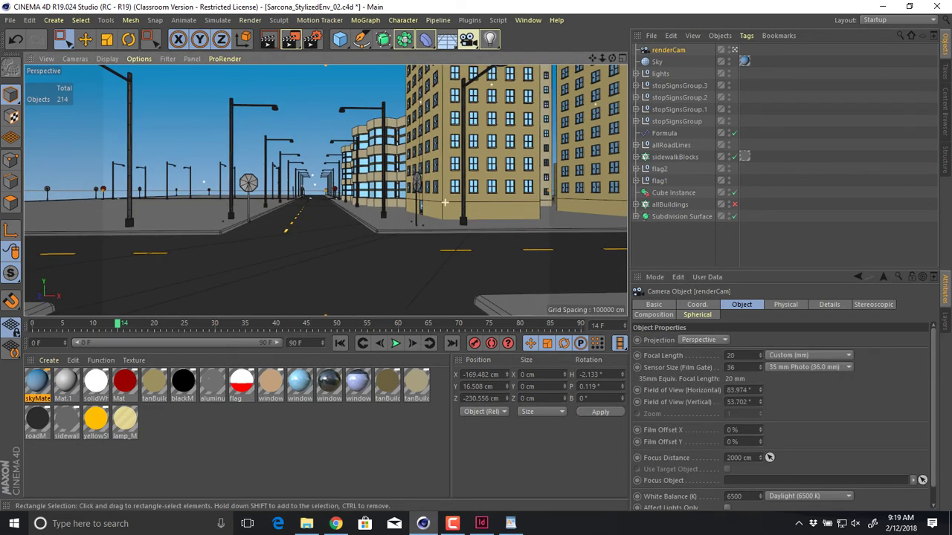
{"action": "left_click", "coordinate": [673, 246]}
{"action": "scroll", "coordinate": [490, 253], "scroll_direction": "down", "scroll_amount": 4}
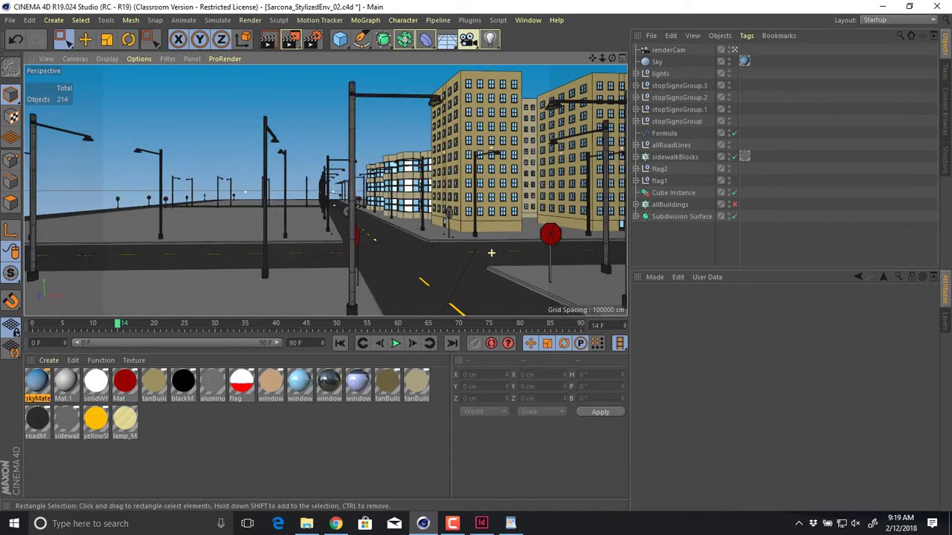
{"action": "scroll", "coordinate": [490, 253], "scroll_direction": "up", "scroll_amount": 4}
{"action": "middle_click_drag", "start_coordinate": [493, 213], "coordinate": [402, 156], "text": "alt"}
{"action": "scroll", "coordinate": [493, 212], "scroll_direction": "down", "scroll_amount": 2}
{"action": "middle_click_drag", "start_coordinate": [326, 190], "coordinate": [332, 210], "text": "alt"}
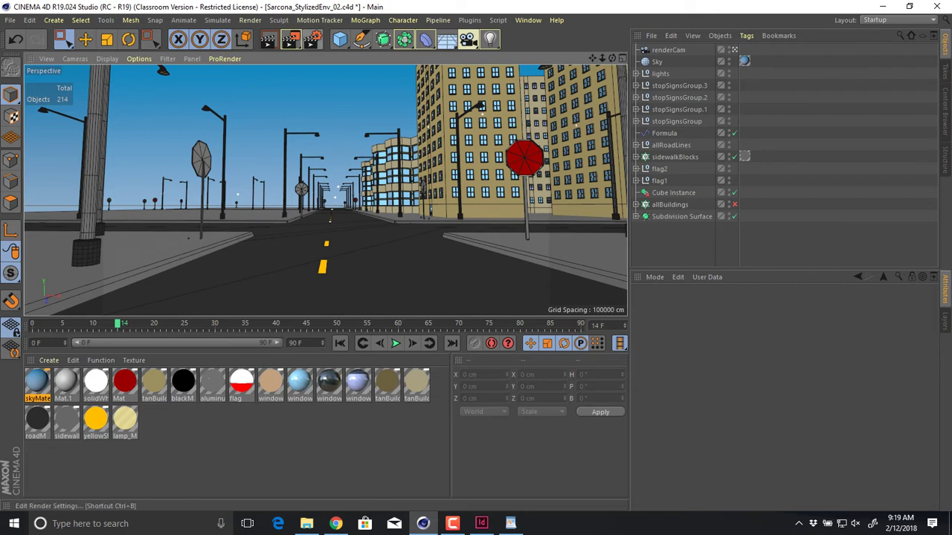
- Set the render output size to 3000 pixels wide by 2400 pixels high
{"action": "left_click", "coordinate": [313, 40]}
{"action": "left_click_drag", "start_coordinate": [307, 15], "coordinate": [497, 83]}
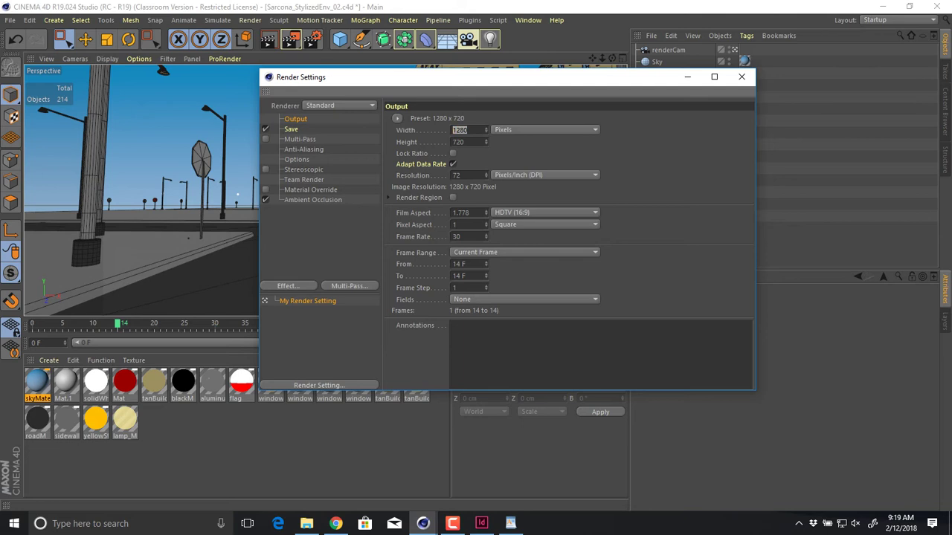
{"action": "type", "text": "3000"}
{"action": "key", "text": "Tab"}
{"action": "type", "text": "2400"}
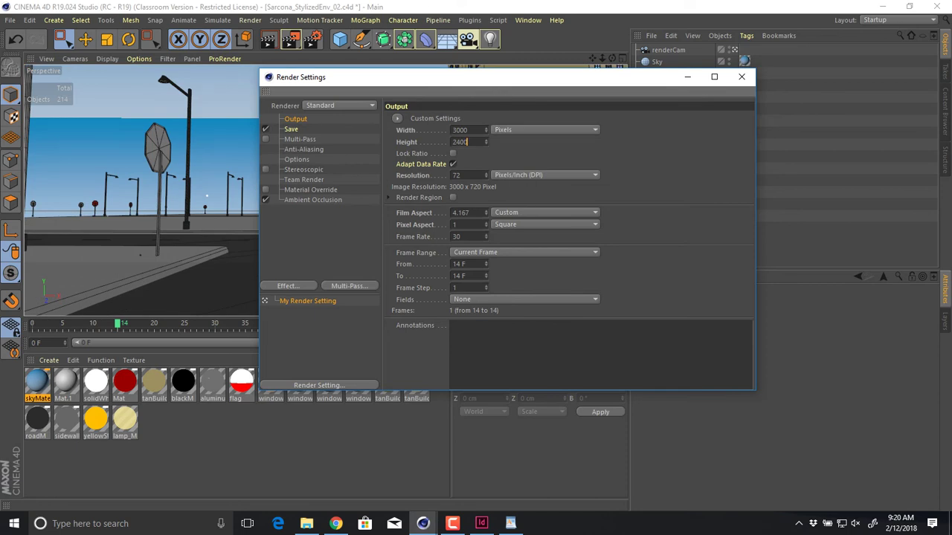
{"action": "key", "text": "Tab"}
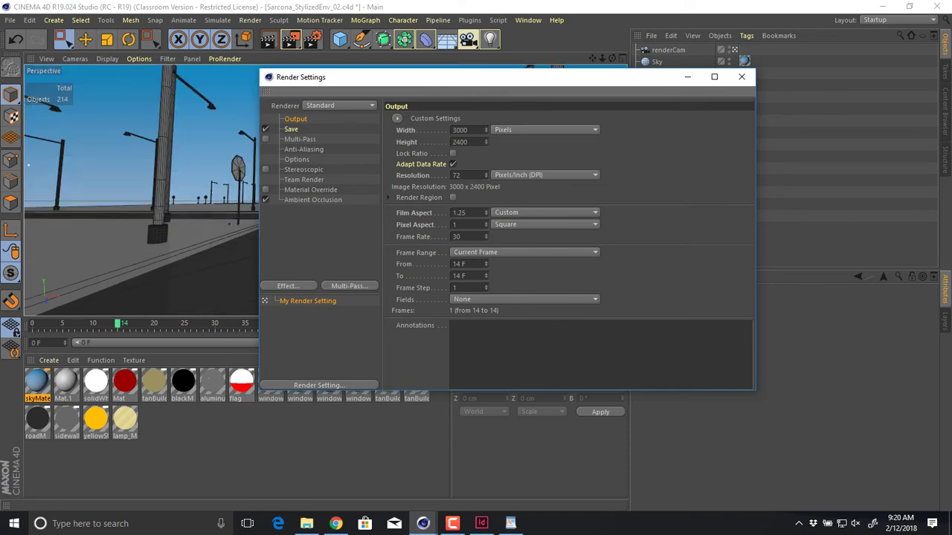
{"action": "left_click_drag", "start_coordinate": [467, 130], "coordinate": [451, 130]}
{"action": "left_click_drag", "start_coordinate": [506, 77], "coordinate": [526, 81]}
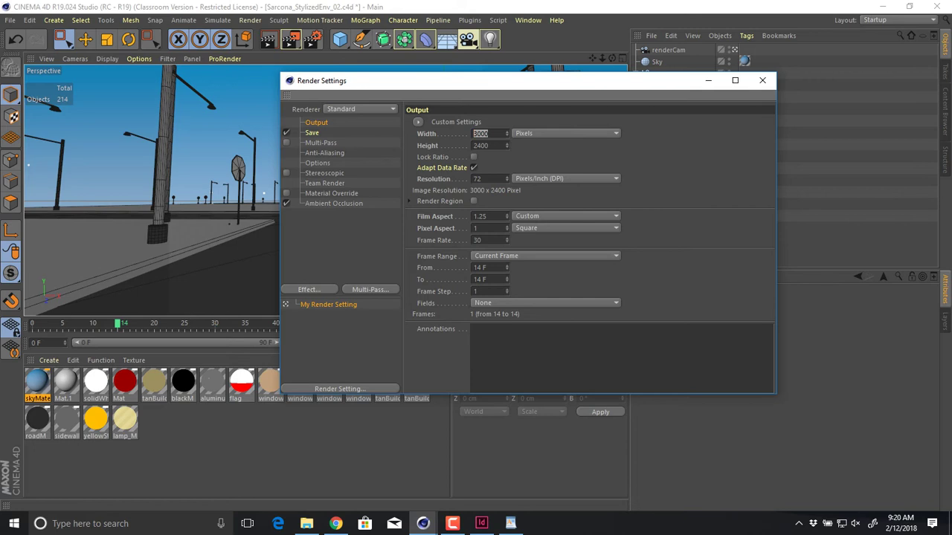
- Set the render's anti-aliasing to Best and show the Ambient Occlusion settings
{"action": "left_click", "coordinate": [320, 143]}
{"action": "left_click", "coordinate": [324, 152]}
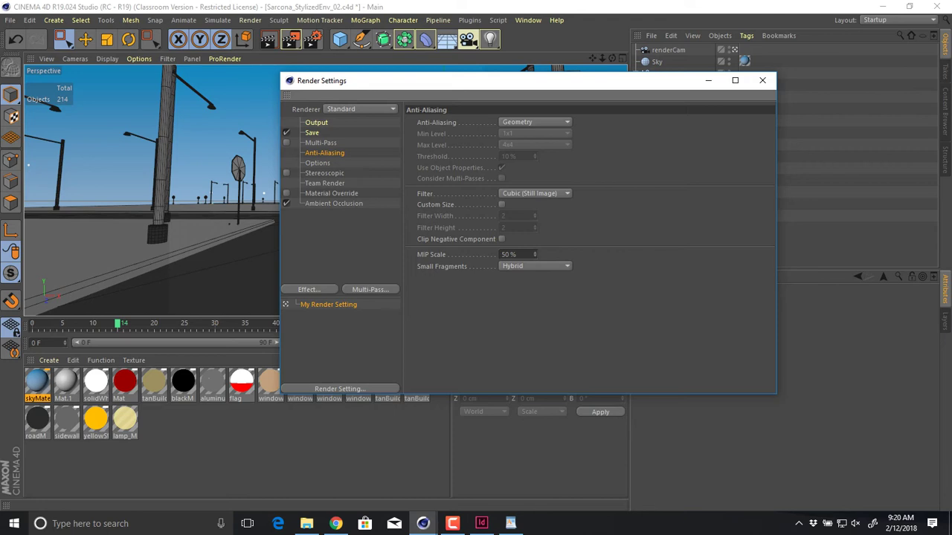
{"action": "left_click", "coordinate": [535, 122]}
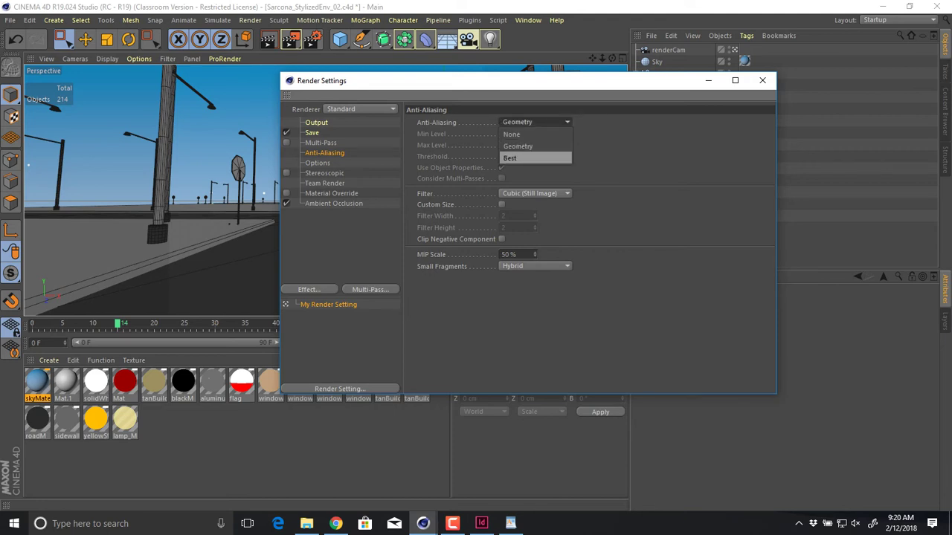
{"action": "left_click", "coordinate": [534, 157]}
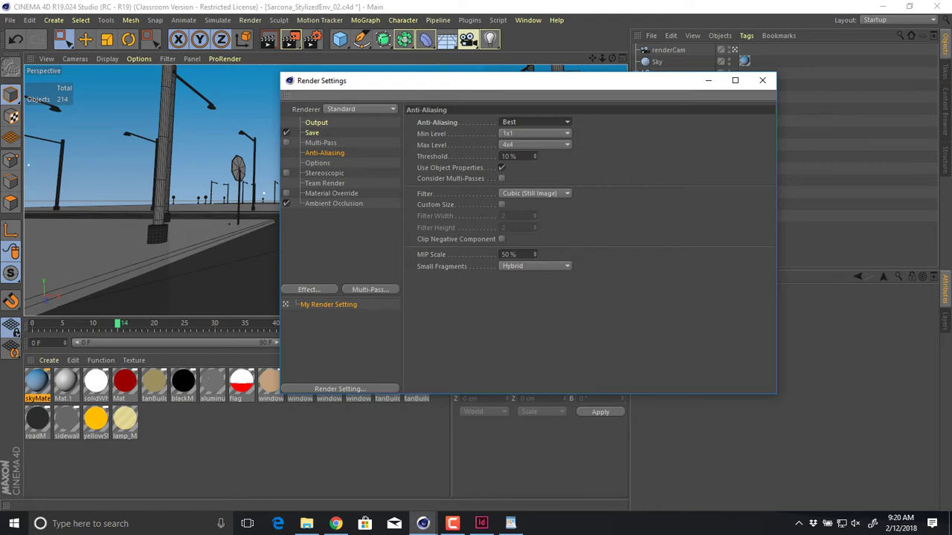
{"action": "left_click", "coordinate": [333, 203]}
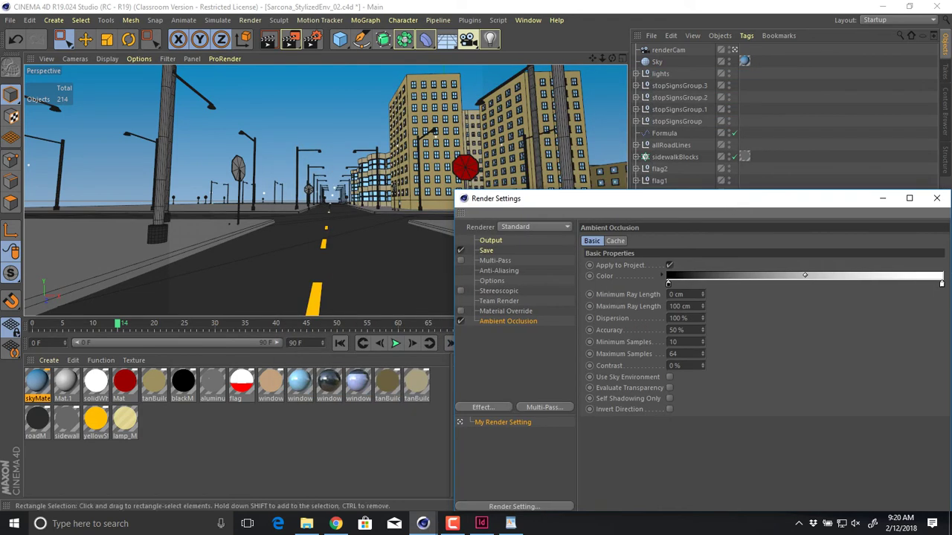
- Start a render to the Picture Viewer and zoom in on the building windows in the previous render
{"action": "key", "text": "shift+r"}
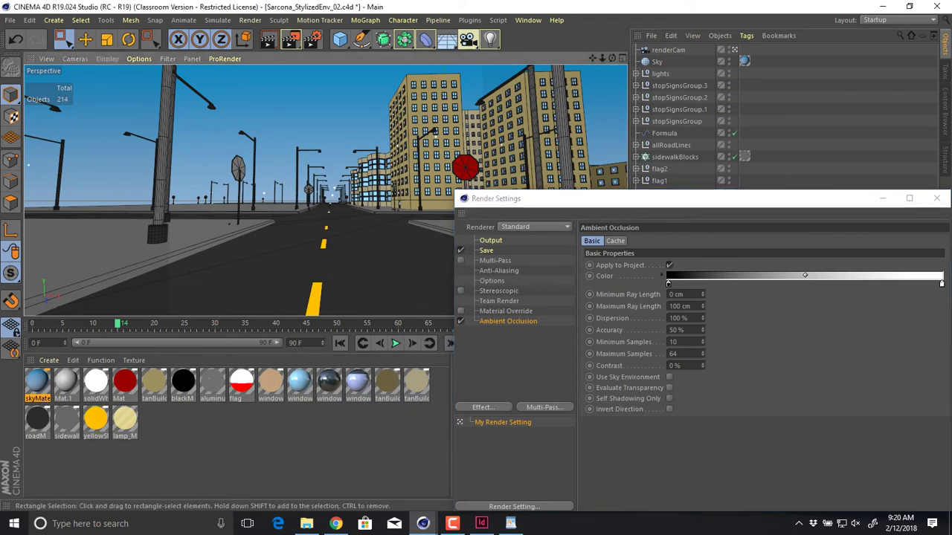
{"action": "key", "text": "shift+r"}
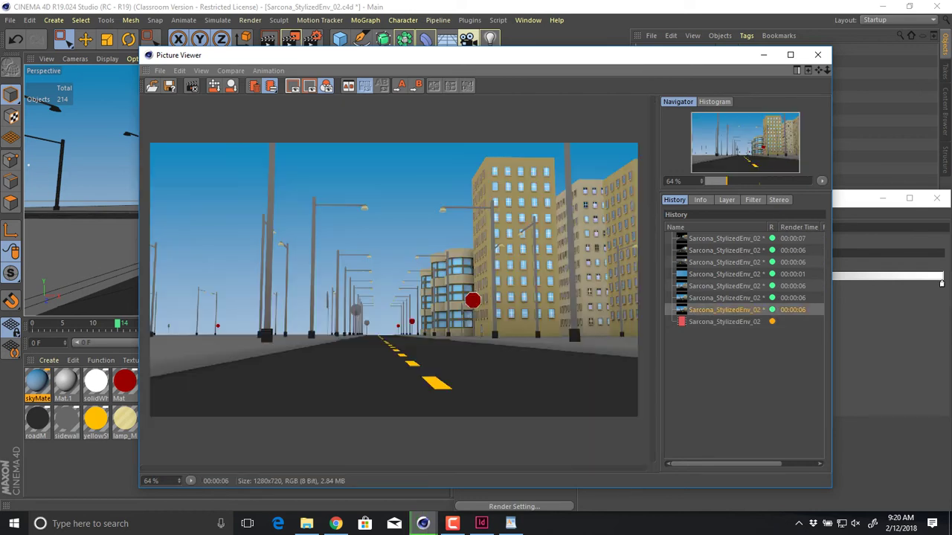
{"action": "scroll", "coordinate": [529, 317], "scroll_direction": "up", "scroll_amount": 3}
{"action": "left_click_drag", "start_coordinate": [528, 317], "coordinate": [434, 323]}
{"action": "scroll", "coordinate": [540, 364], "scroll_direction": "up", "scroll_amount": 3}
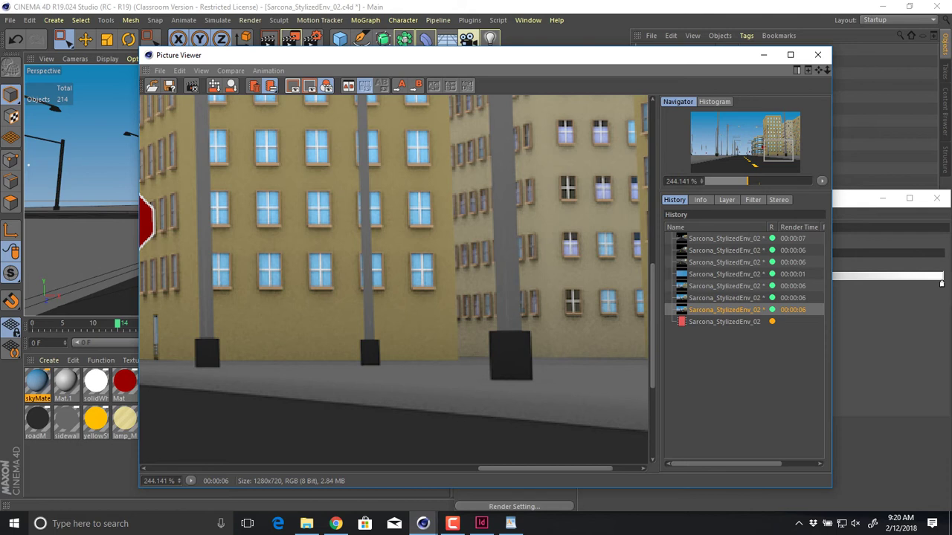
- Clear the view of the scene hierarchy, expand tallWideBuilding under allBuildings, and toggle its skinnySide_Cloner off and back on
{"action": "left_click_drag", "start_coordinate": [576, 58], "coordinate": [587, 386]}
{"action": "left_click_drag", "start_coordinate": [670, 199], "coordinate": [250, 270]}
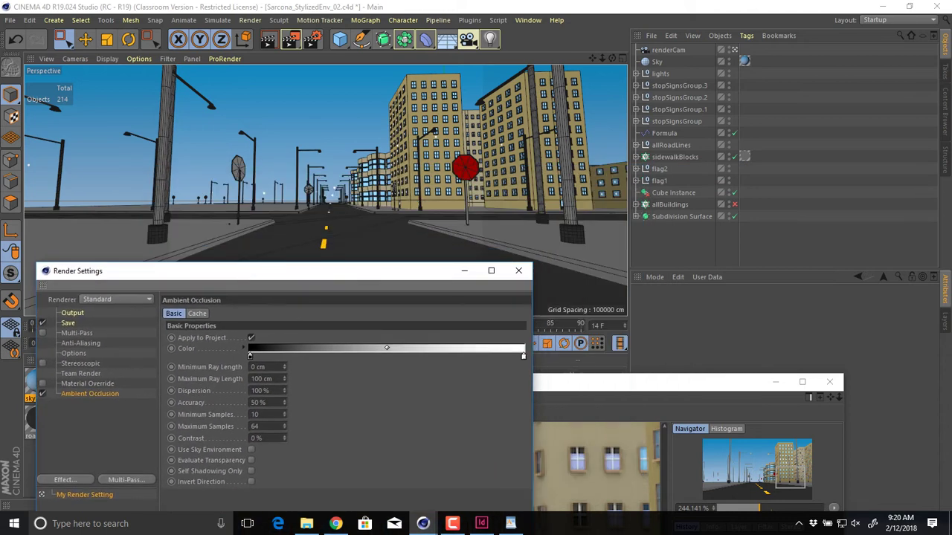
{"action": "left_click", "coordinate": [636, 204]}
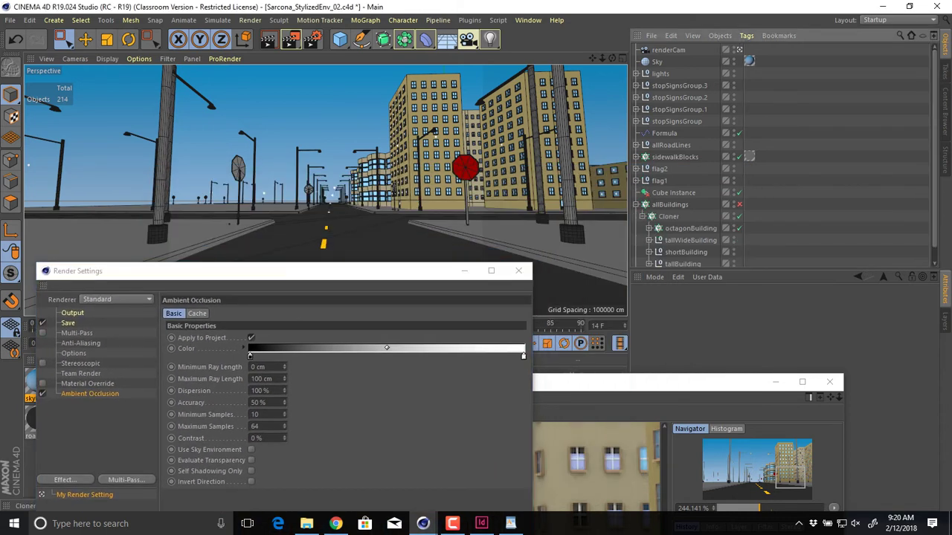
{"action": "scroll", "coordinate": [782, 155], "scroll_direction": "down", "scroll_amount": 1}
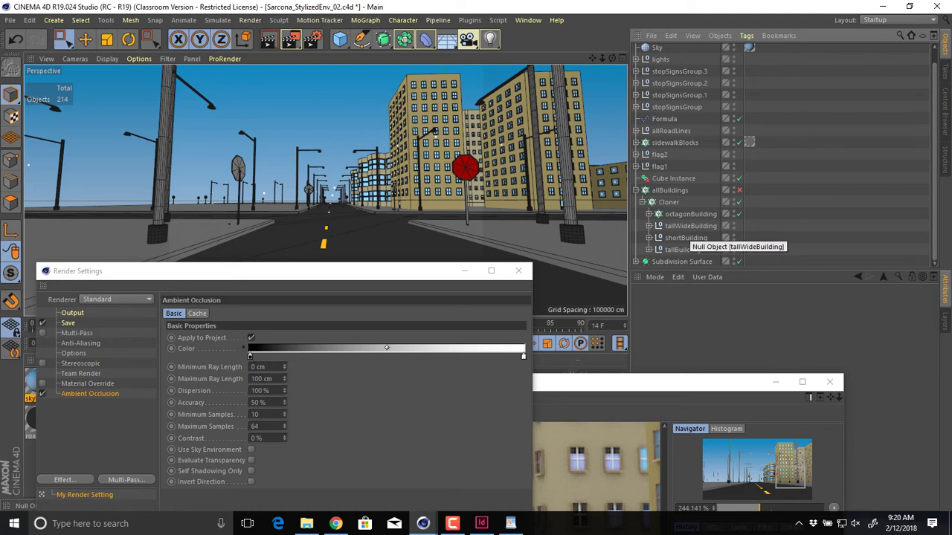
{"action": "left_click", "coordinate": [690, 226]}
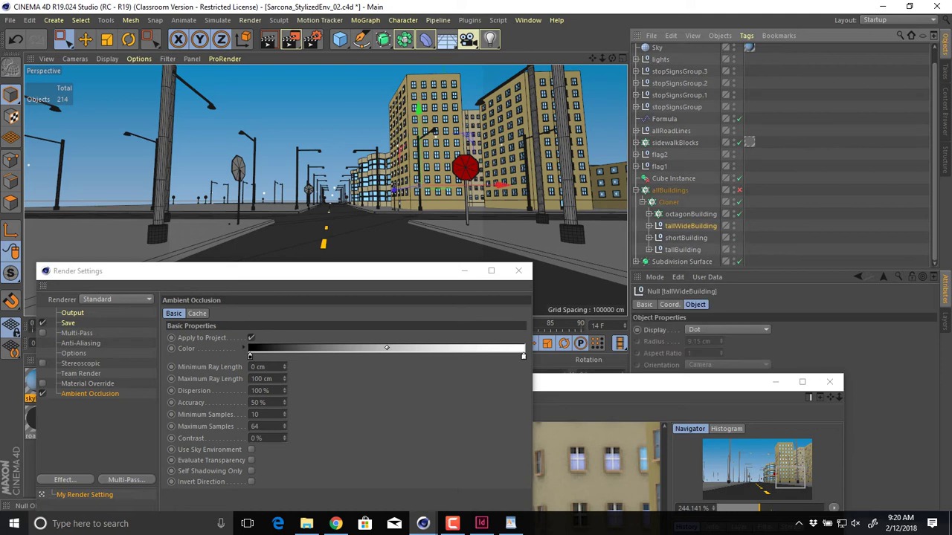
{"action": "left_click", "coordinate": [648, 226]}
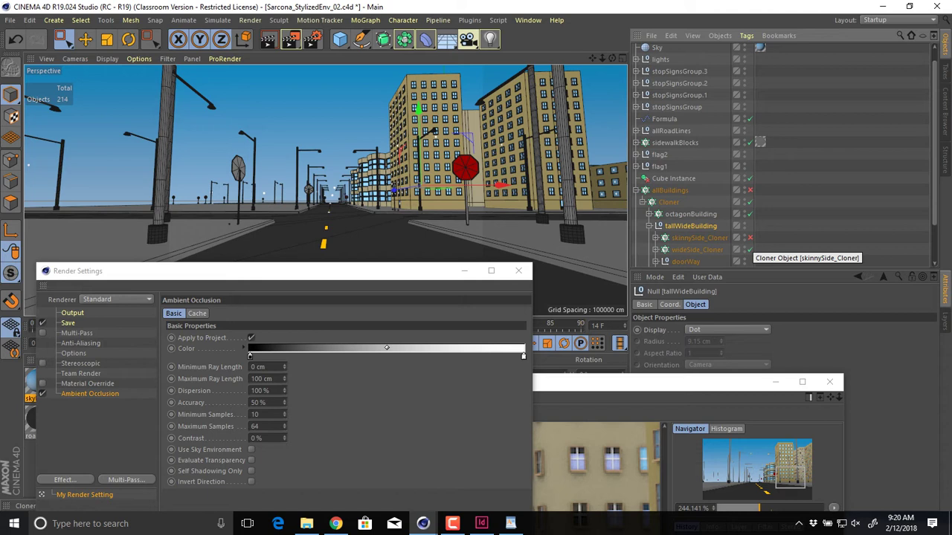
{"action": "left_click", "coordinate": [749, 237]}
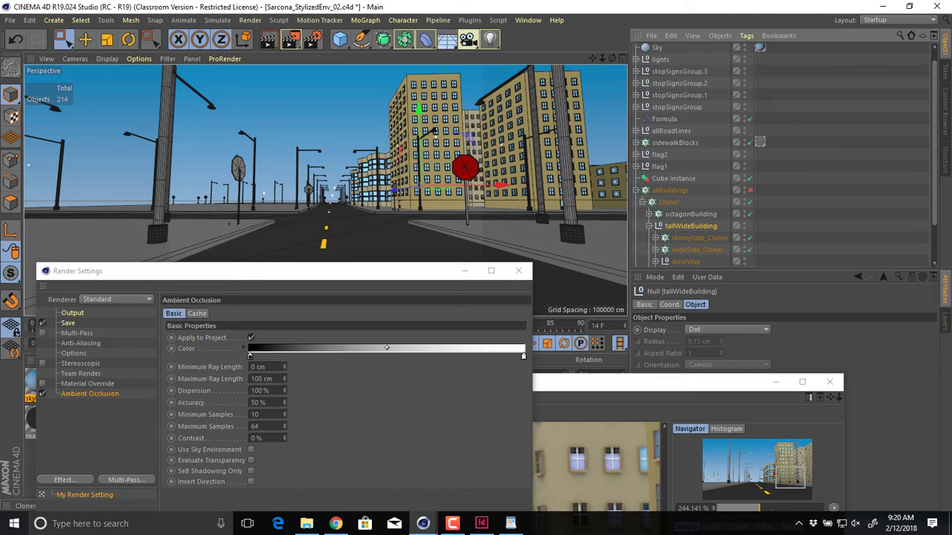
- Collapse tallWideBuilding, expand tallBuilding in the object hierarchy, and select its building1 object
{"action": "left_click", "coordinate": [648, 225]}
{"action": "left_click", "coordinate": [648, 250]}
{"action": "left_click", "coordinate": [682, 249]}
{"action": "scroll", "coordinate": [681, 249], "scroll_direction": "down", "scroll_amount": 2}
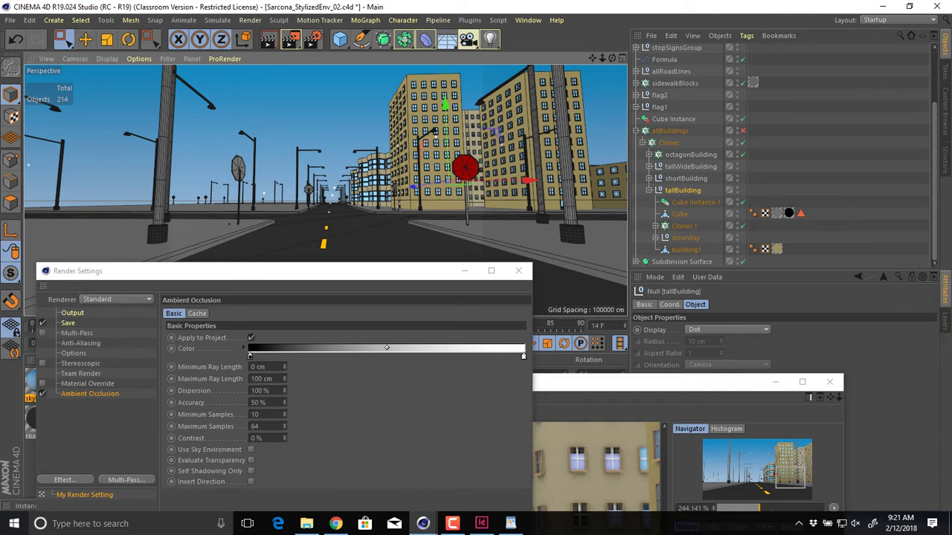
{"action": "left_click", "coordinate": [686, 250]}
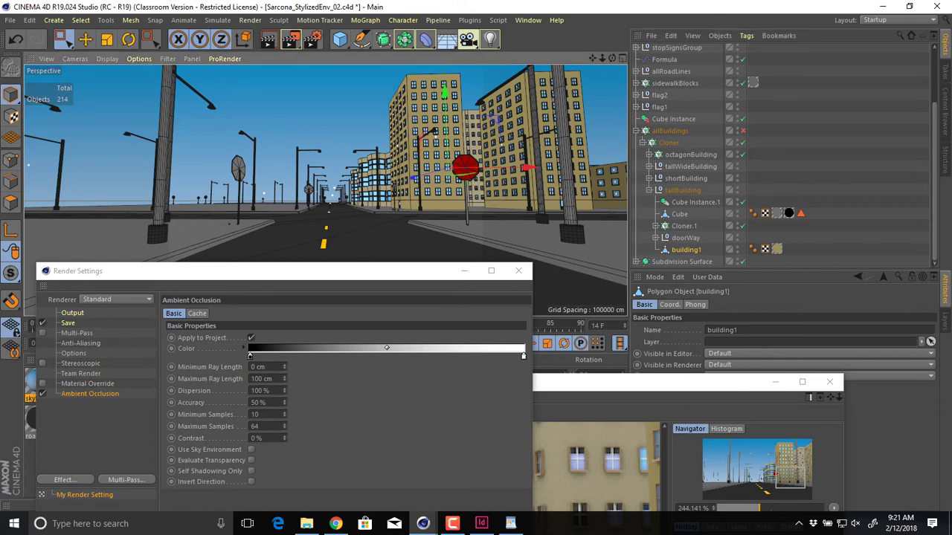
{"action": "left_click_drag", "start_coordinate": [445, 93], "coordinate": [444, 91]}
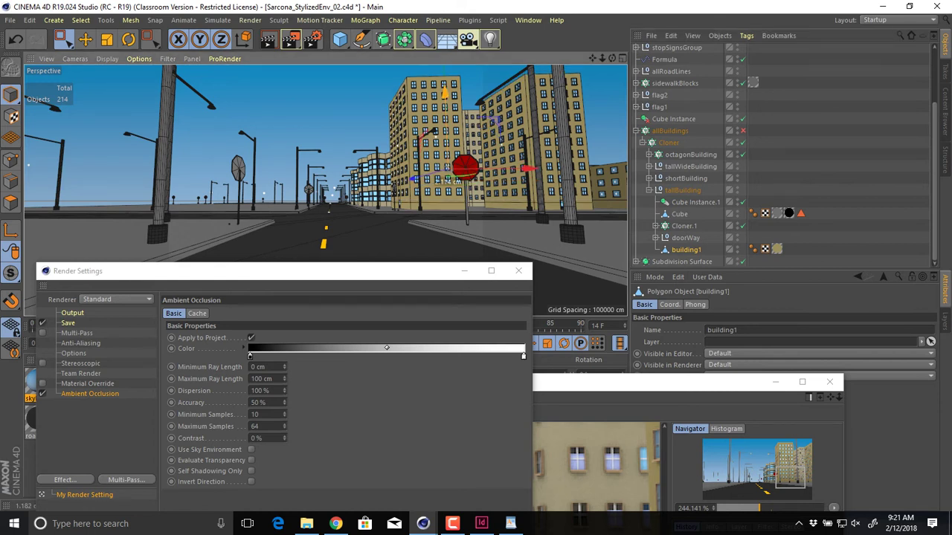
- Rearrange the Render Settings and Picture Viewer windows and inspect the building windows around the stop sign in the earlier render
{"action": "left_click_drag", "start_coordinate": [455, 271], "coordinate": [500, 56]}
{"action": "left_click_drag", "start_coordinate": [548, 388], "coordinate": [603, 86]}
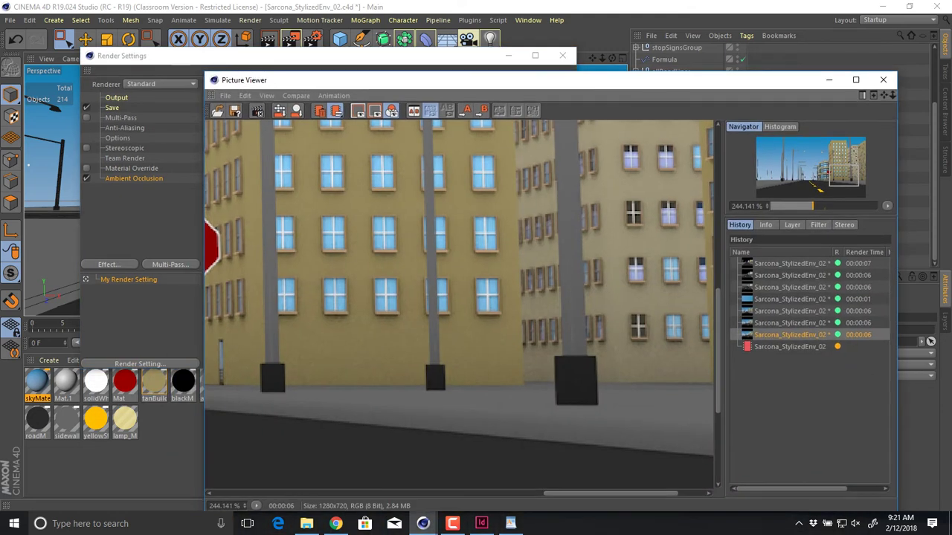
{"action": "left_click_drag", "start_coordinate": [372, 298], "coordinate": [545, 327]}
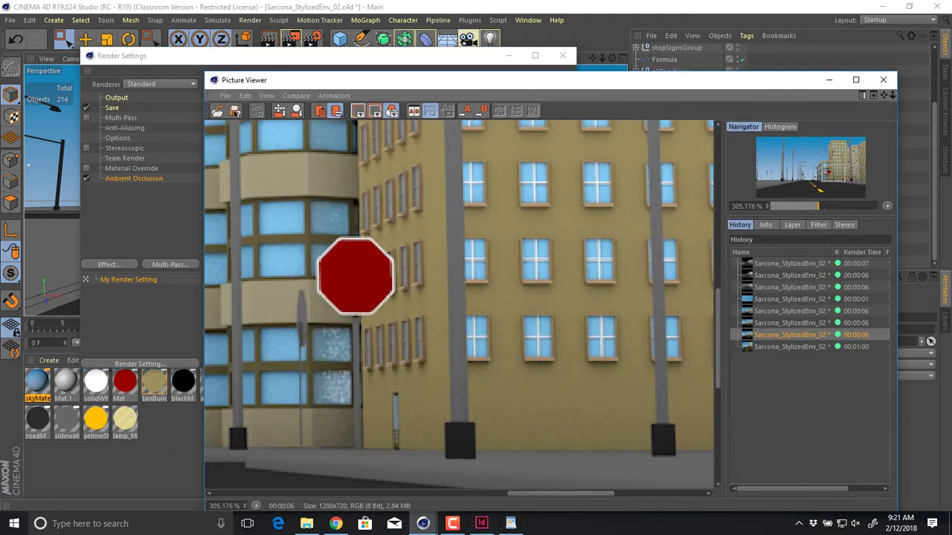
- Set the Ambient Occlusion maximum ray length to 20 cm and start a new render to the Picture Viewer
{"action": "left_click", "coordinate": [387, 56]}
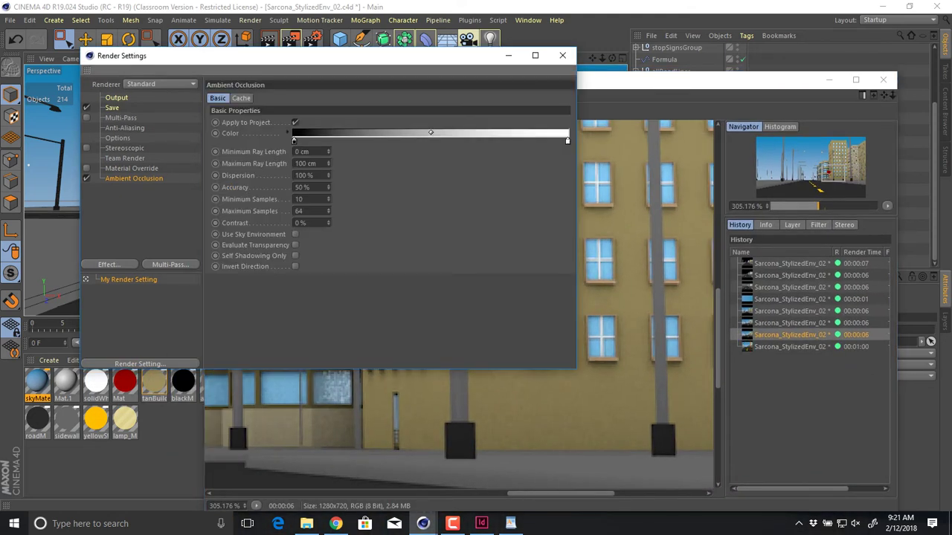
{"action": "left_click_drag", "start_coordinate": [318, 163], "coordinate": [294, 163]}
{"action": "type", "text": "20"}
{"action": "key", "text": "Return"}
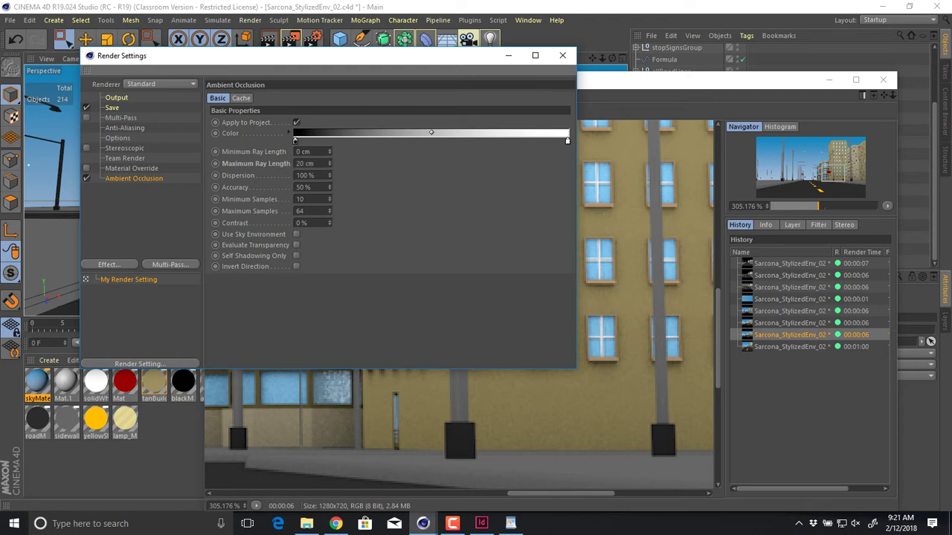
{"action": "key", "text": "shift+r"}
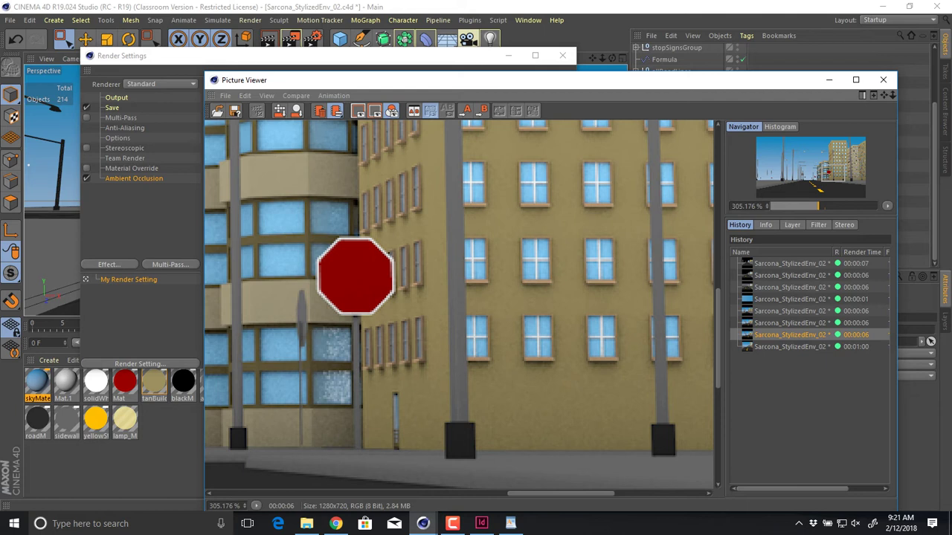
{"action": "key", "text": "shift+r"}
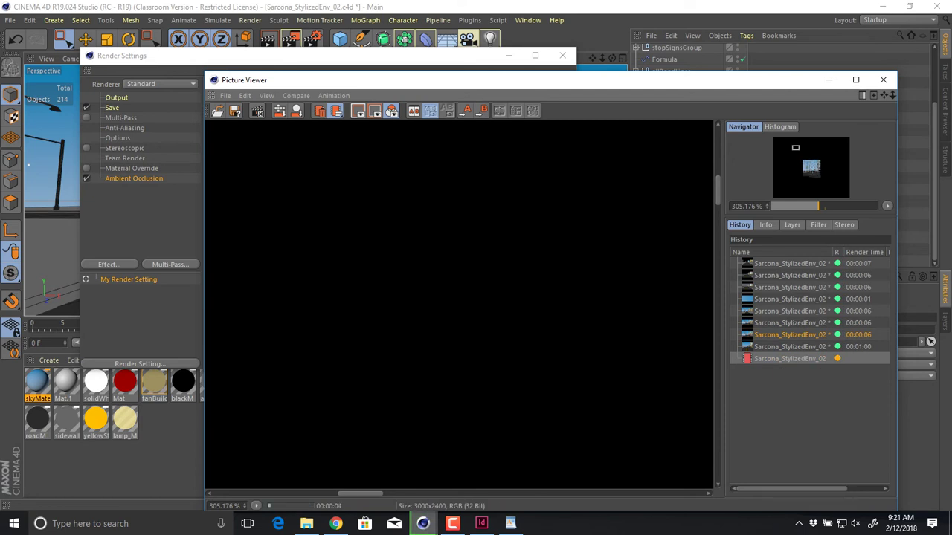
- Review the earlier 1280 x 720 render zoomed out, followed by the full frame of the render in progress
{"action": "left_click", "coordinate": [790, 334]}
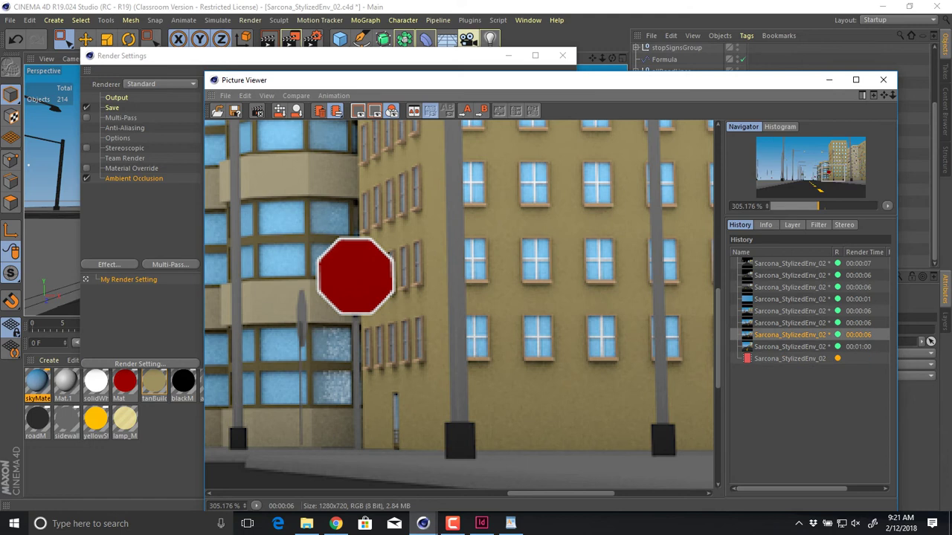
{"action": "scroll", "coordinate": [543, 250], "scroll_direction": "down", "scroll_amount": 6}
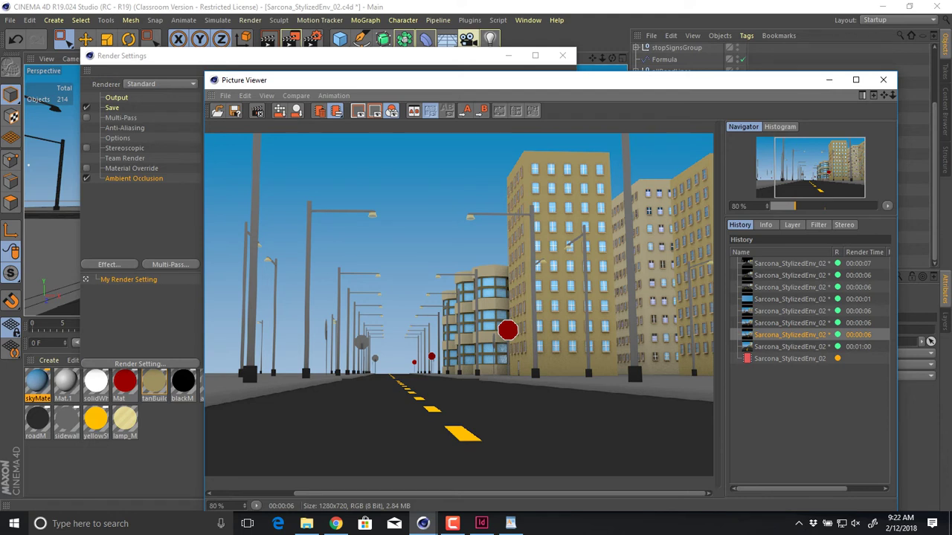
{"action": "left_click", "coordinate": [790, 347]}
{"action": "scroll", "coordinate": [548, 318], "scroll_direction": "down", "scroll_amount": 6}
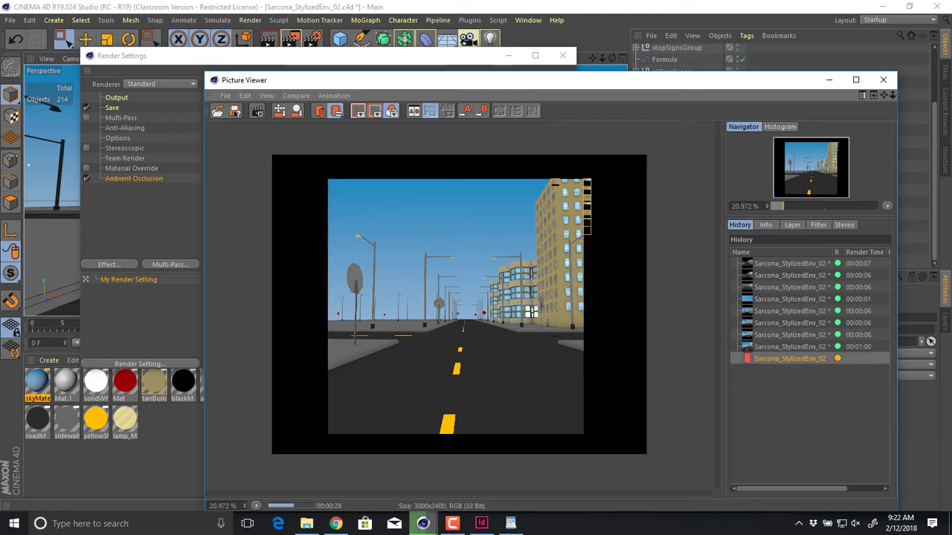
- Zoom in on the buildings and compare the previous 3000 x 2400 render with the one in progress
{"action": "scroll", "coordinate": [560, 269], "scroll_direction": "up", "scroll_amount": 5}
{"action": "middle_click_drag", "start_coordinate": [560, 269], "coordinate": [557, 222]}
{"action": "left_click", "coordinate": [789, 346]}
{"action": "key", "text": "Down"}
{"action": "key", "text": "Up"}
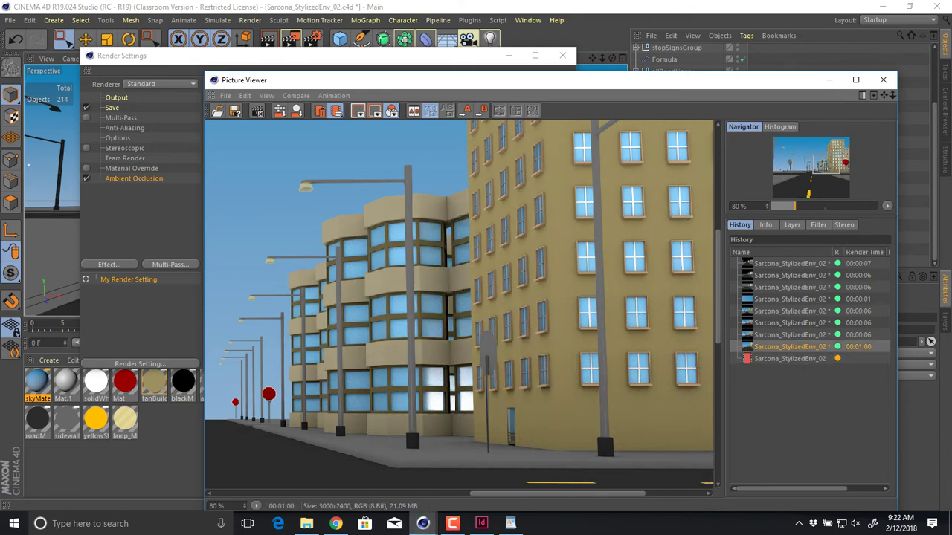
{"action": "key", "text": "Down"}
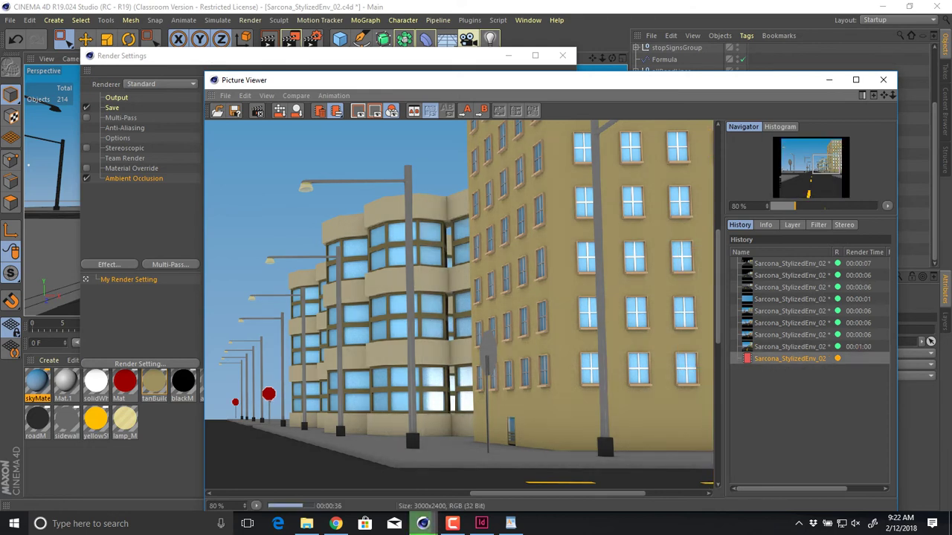
- Recheck the Ambient Occlusion ray length and alternate between the last two high-resolution renders to compare their shading
{"action": "key", "text": "ctrl+b"}
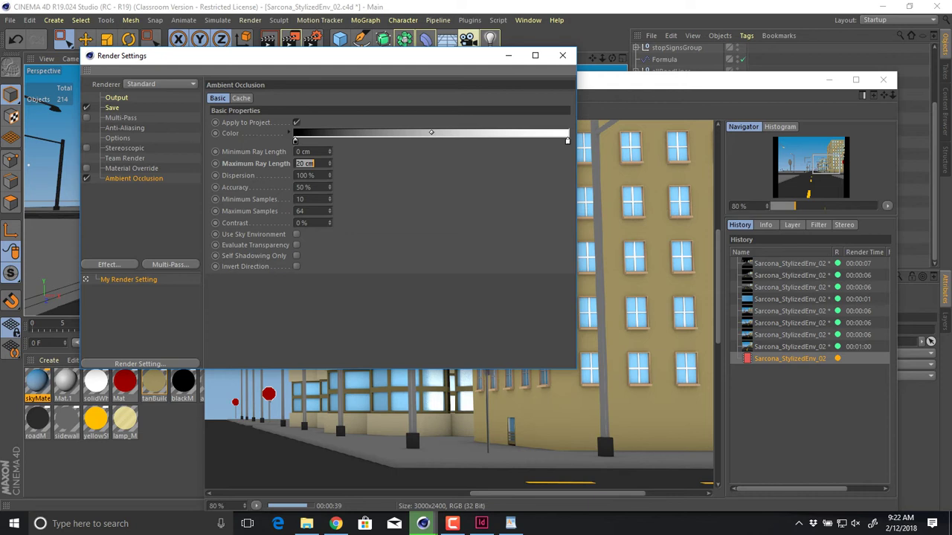
{"action": "key", "text": "shift+F6"}
{"action": "key", "text": "Up"}
{"action": "key", "text": "Down"}
{"action": "key", "text": "Up"}
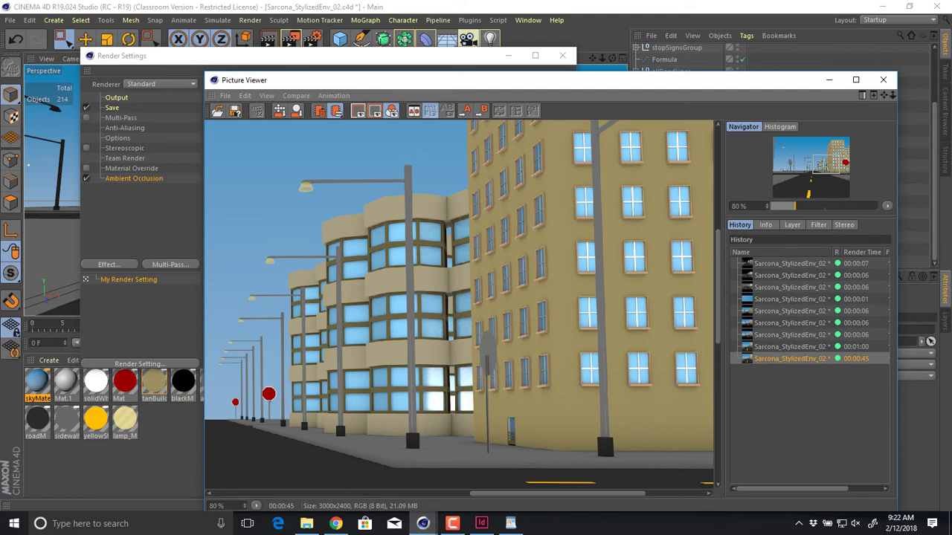
{"action": "left_click", "coordinate": [790, 346]}
{"action": "left_click", "coordinate": [790, 359]}
{"action": "left_click", "coordinate": [790, 346]}
{"action": "left_click", "coordinate": [789, 358]}
- Review the Ambient Occlusion, Output and Anti-Aliasing render settings against the latest render
{"action": "left_click", "coordinate": [470, 56]}
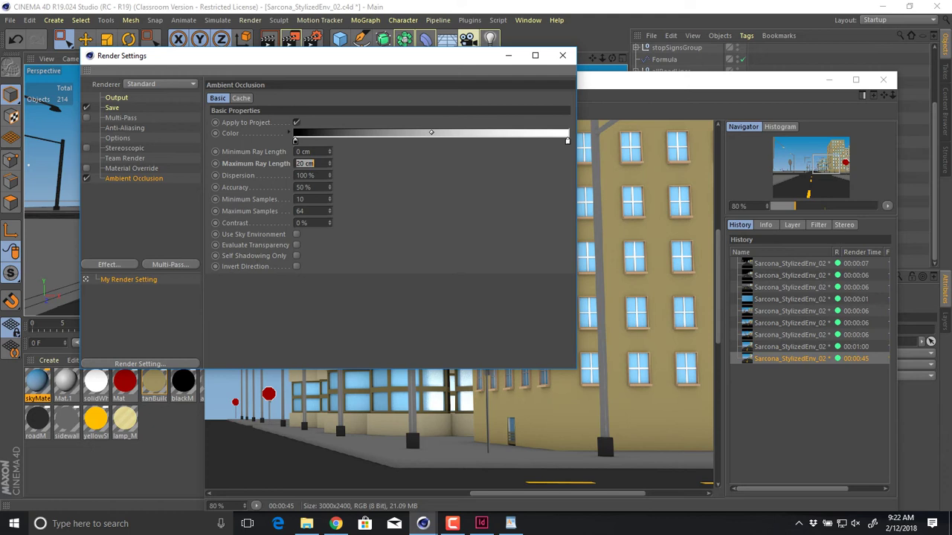
{"action": "left_click_drag", "start_coordinate": [632, 313], "coordinate": [458, 294]}
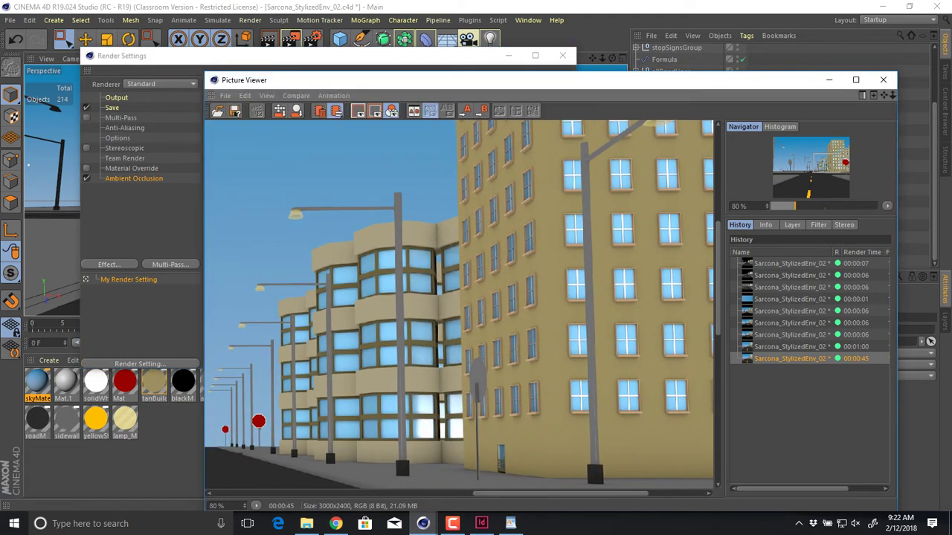
{"action": "left_click_drag", "start_coordinate": [327, 55], "coordinate": [329, 55]}
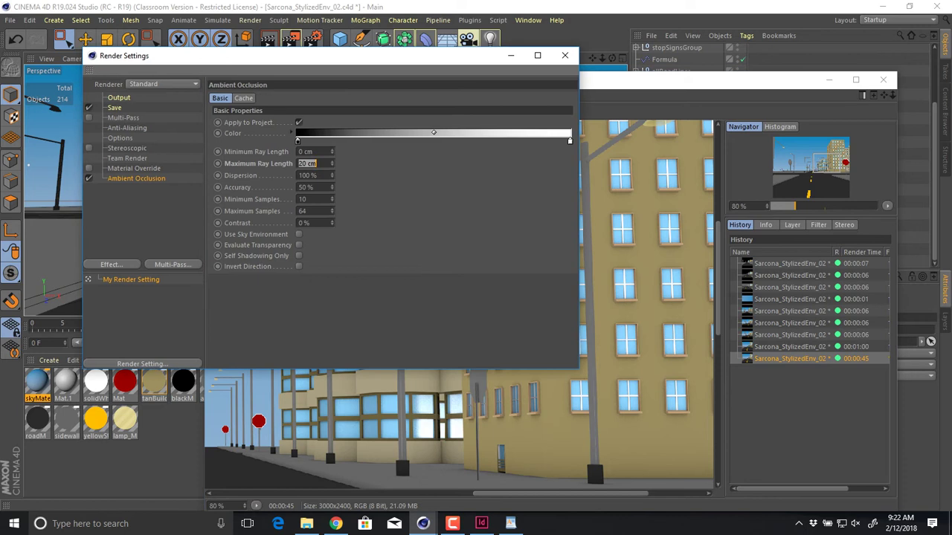
{"action": "double_click", "coordinate": [302, 211]}
{"action": "left_click", "coordinate": [119, 97]}
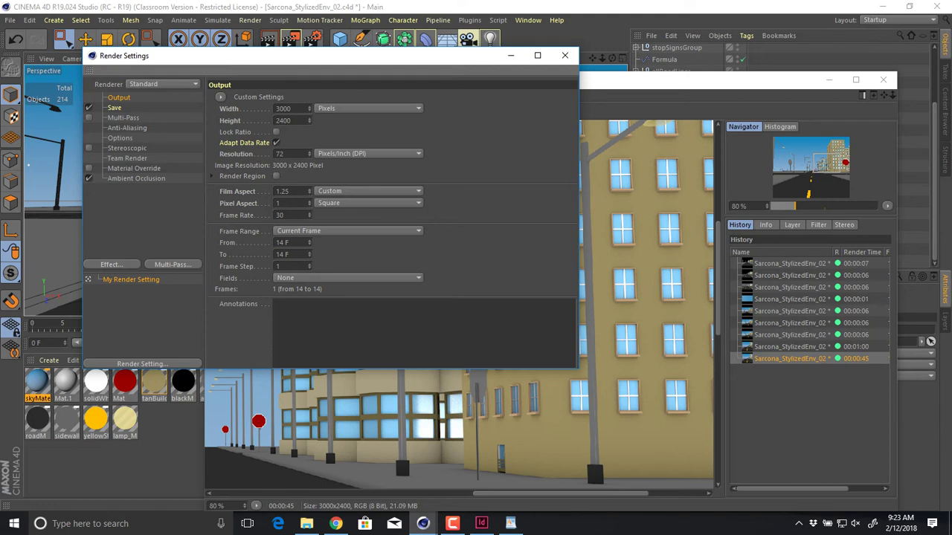
{"action": "left_click", "coordinate": [127, 128]}
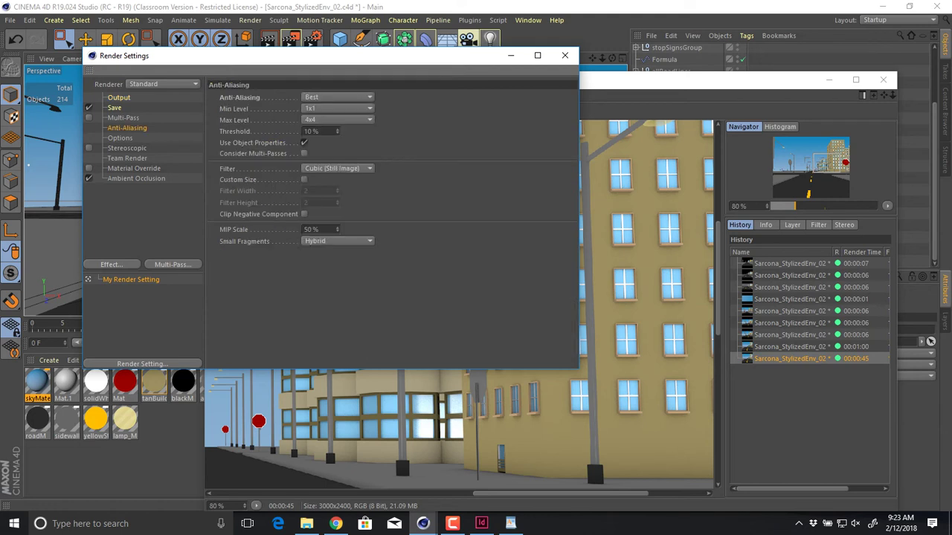
{"action": "left_click", "coordinate": [136, 178]}
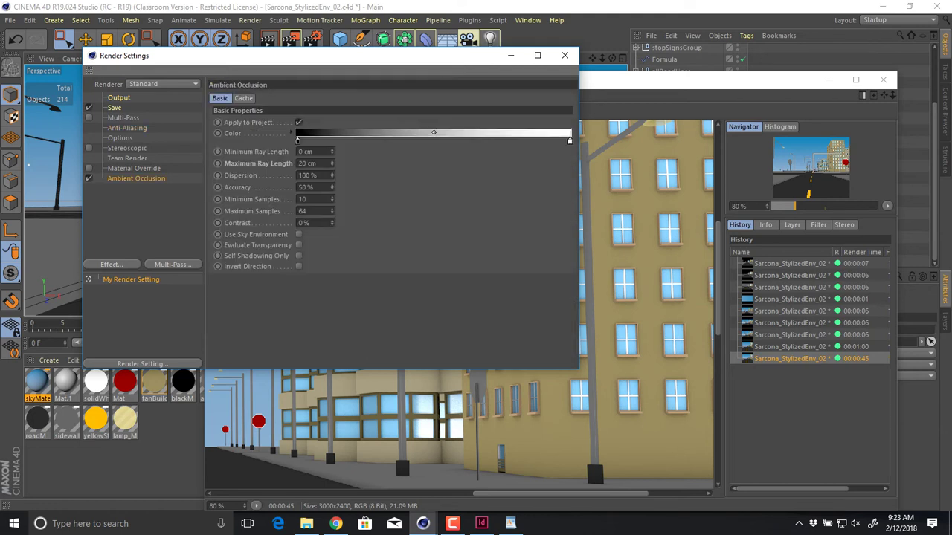
- Close Render Settings and the Picture Viewer, and collapse the allBuildings hierarchy
{"action": "left_click", "coordinate": [564, 55]}
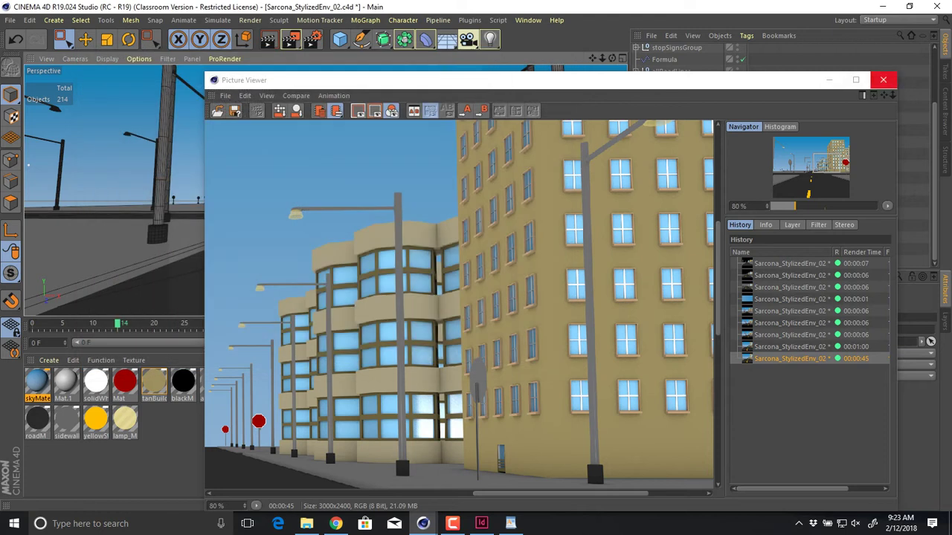
{"action": "left_click", "coordinate": [883, 79]}
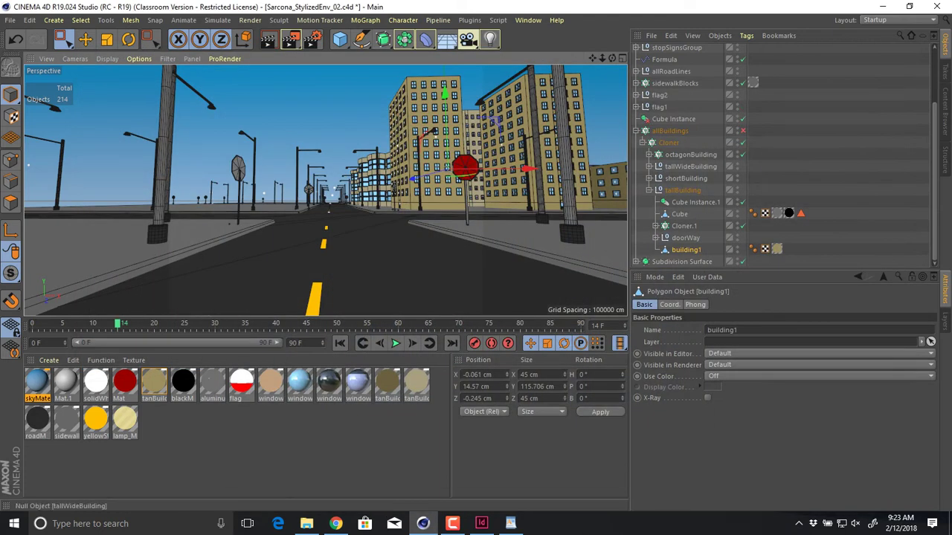
{"action": "left_click", "coordinate": [635, 130]}
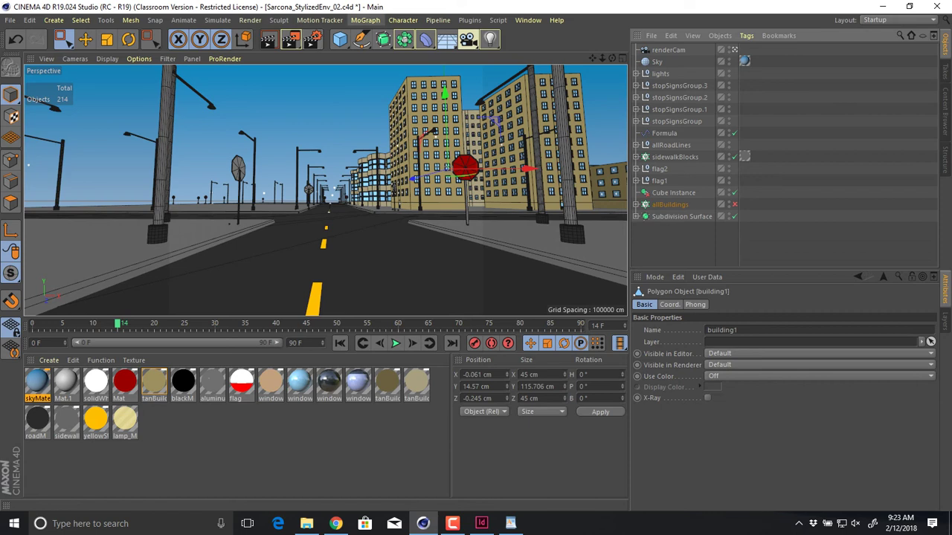
- Reopen the Picture Viewer and save the latest render as a TIFF still in the renders folder, named with the owner's surname plus _PlainPersp_01
{"action": "left_click", "coordinate": [528, 20]}
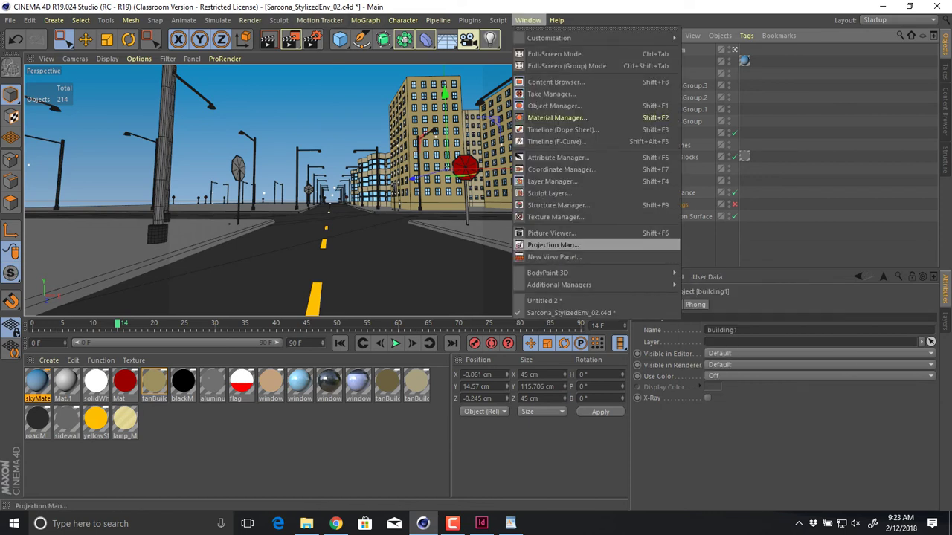
{"action": "left_click", "coordinate": [551, 233]}
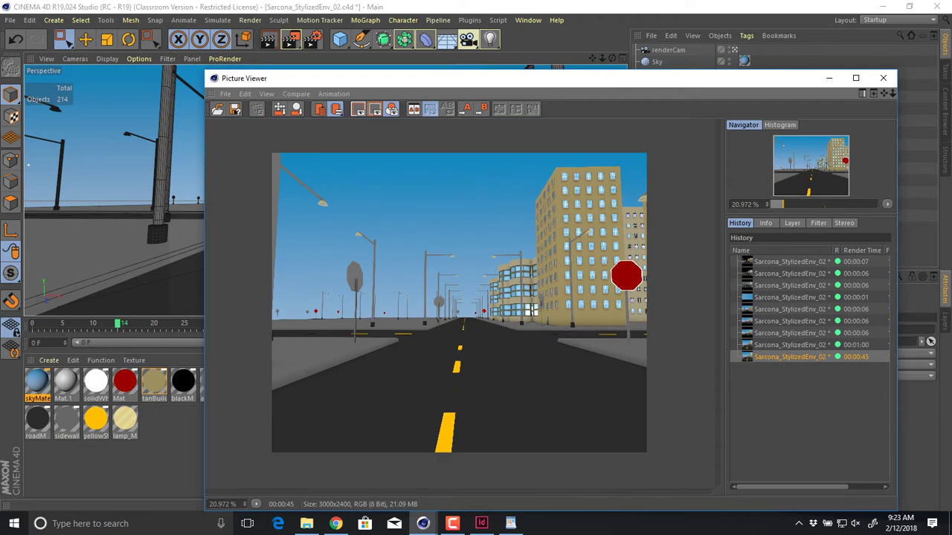
{"action": "scroll", "coordinate": [459, 303], "scroll_direction": "up", "scroll_amount": 1}
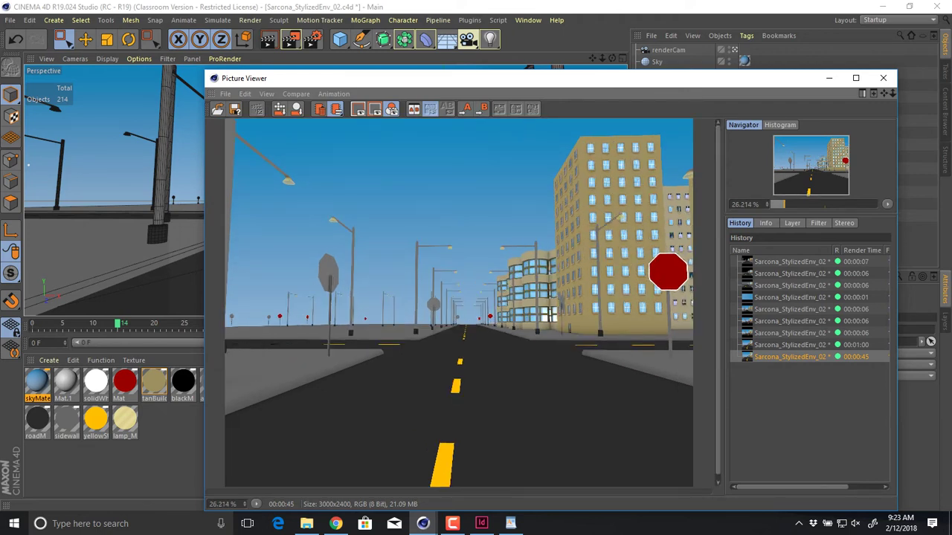
{"action": "left_click", "coordinate": [225, 94]}
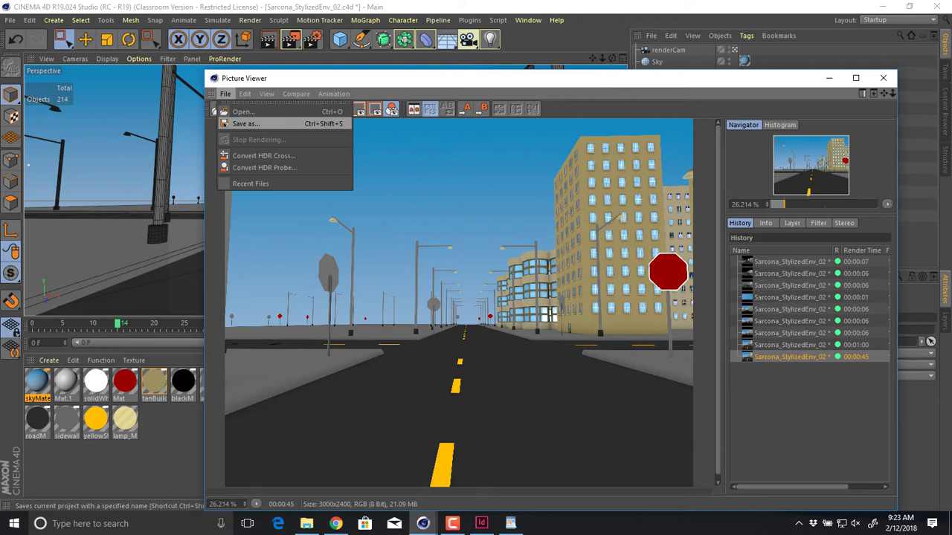
{"action": "left_click", "coordinate": [246, 123]}
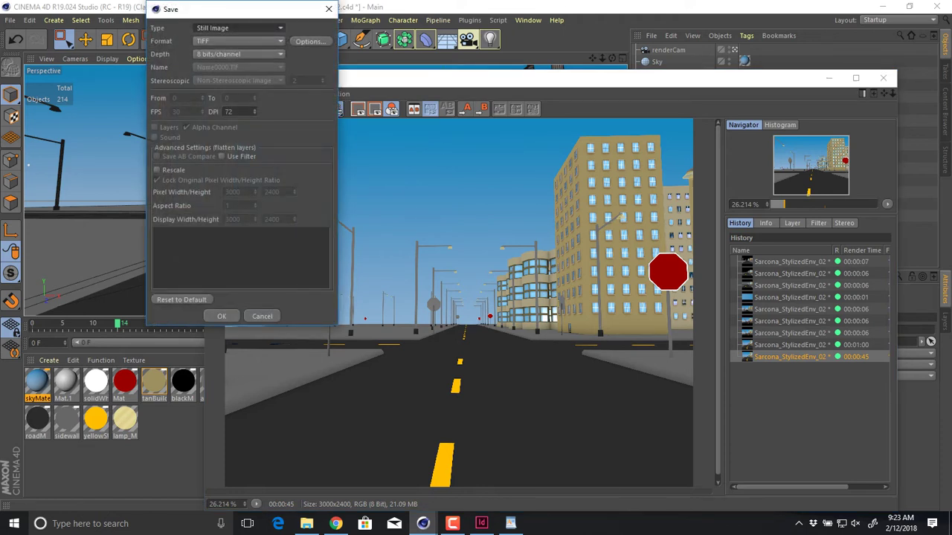
{"action": "left_click", "coordinate": [222, 316]}
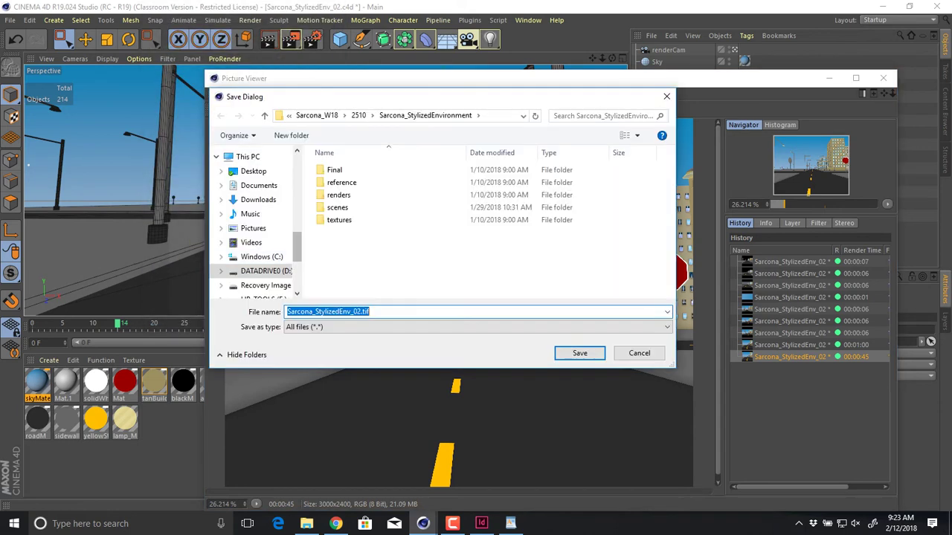
{"action": "double_click", "coordinate": [338, 195]}
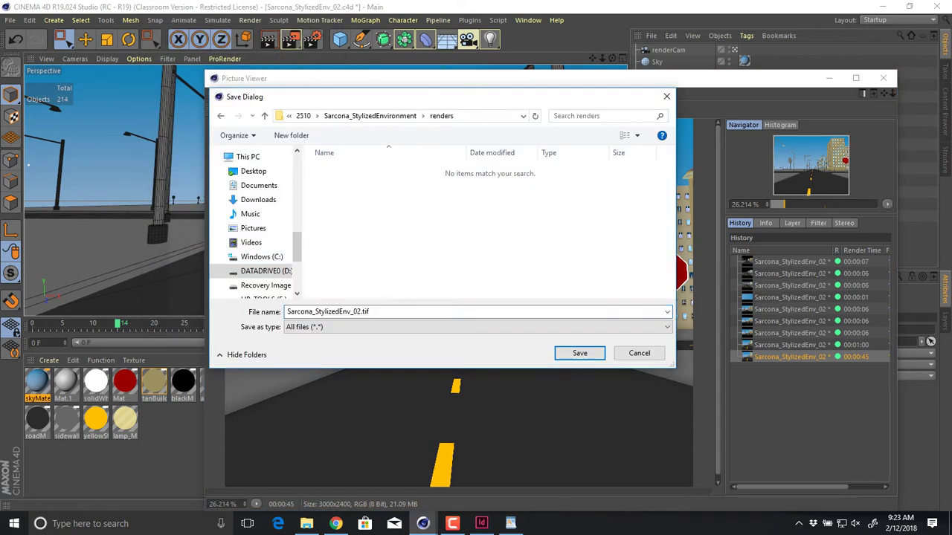
{"action": "type", "text": "Sarcona_"}
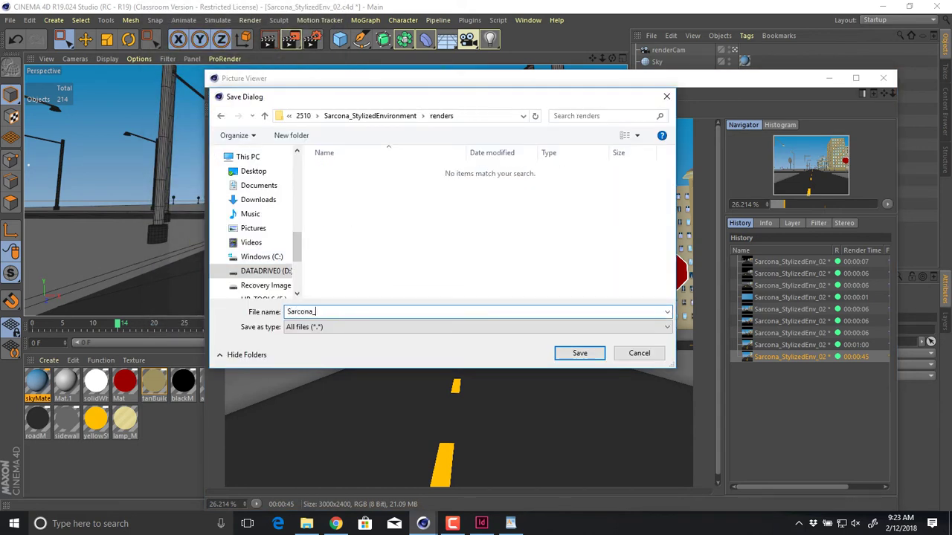
{"action": "type", "text": "PlainPersp_01"}
{"action": "key", "text": "Return"}
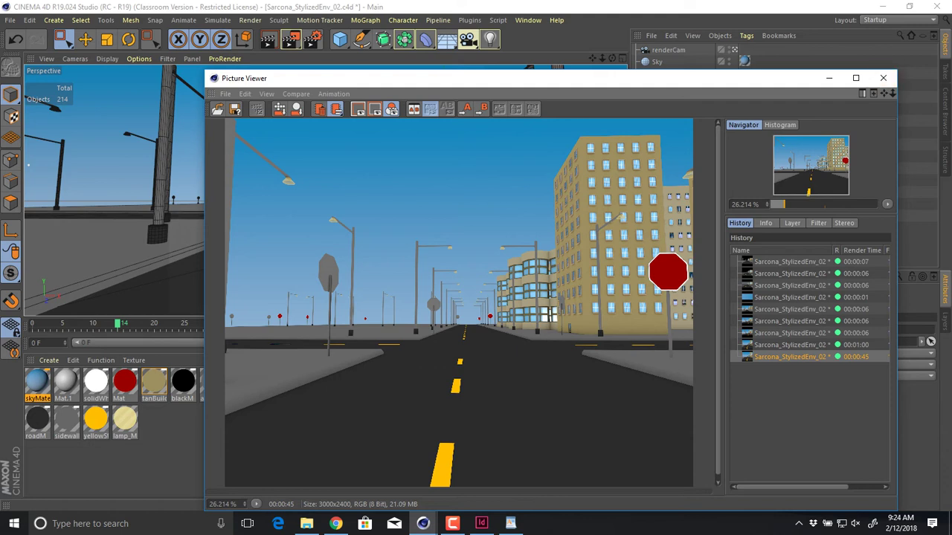
{"action": "left_click", "coordinate": [882, 78]}
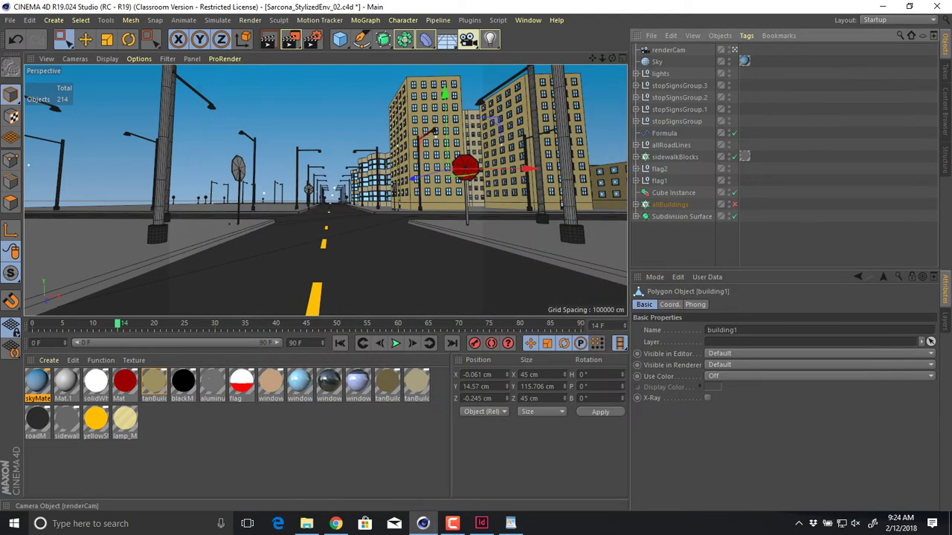
- Duplicate the renderCam camera to the end of the object list and rename the original PlainPersp
{"action": "left_click", "coordinate": [667, 50]}
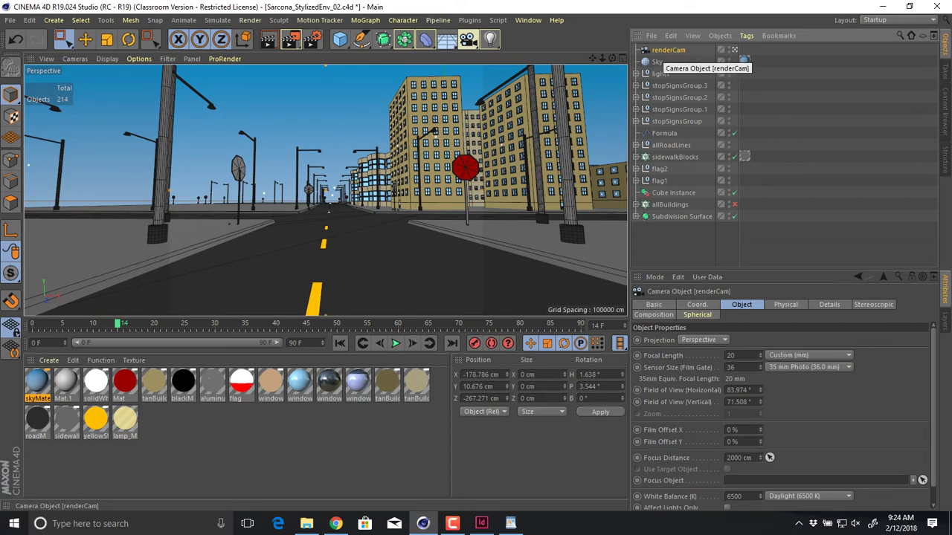
{"action": "left_click_drag", "start_coordinate": [668, 50], "coordinate": [671, 229], "text": "ctrl"}
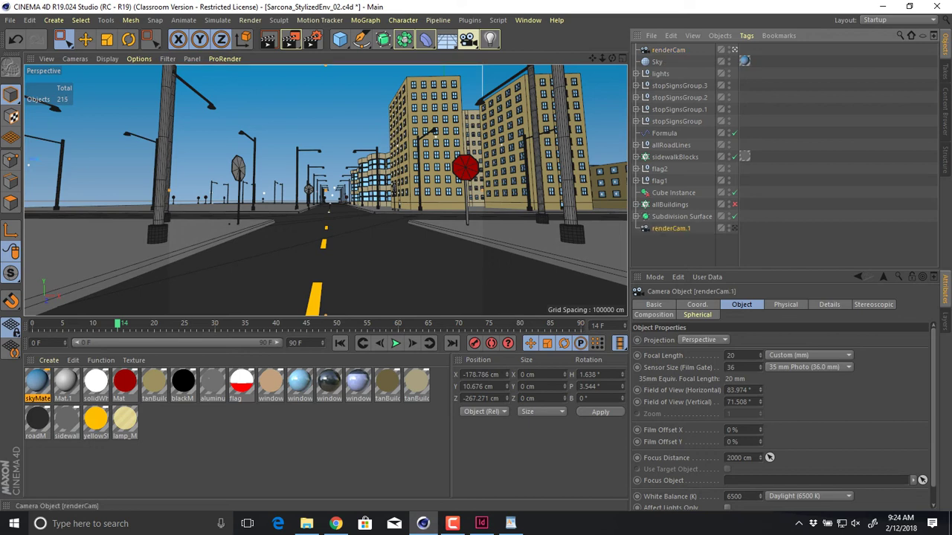
{"action": "double_click", "coordinate": [667, 49]}
{"action": "key", "text": "BackSpace"}
{"action": "type", "text": "PlainPersp"}
{"action": "key", "text": "Return"}
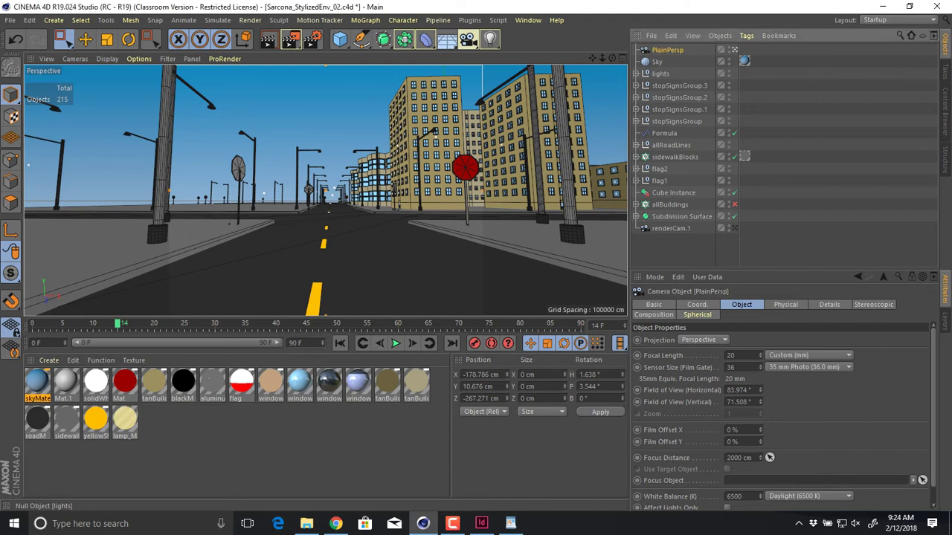
- Rename the duplicated camera DOF_Render and make it the active view camera
{"action": "double_click", "coordinate": [671, 228]}
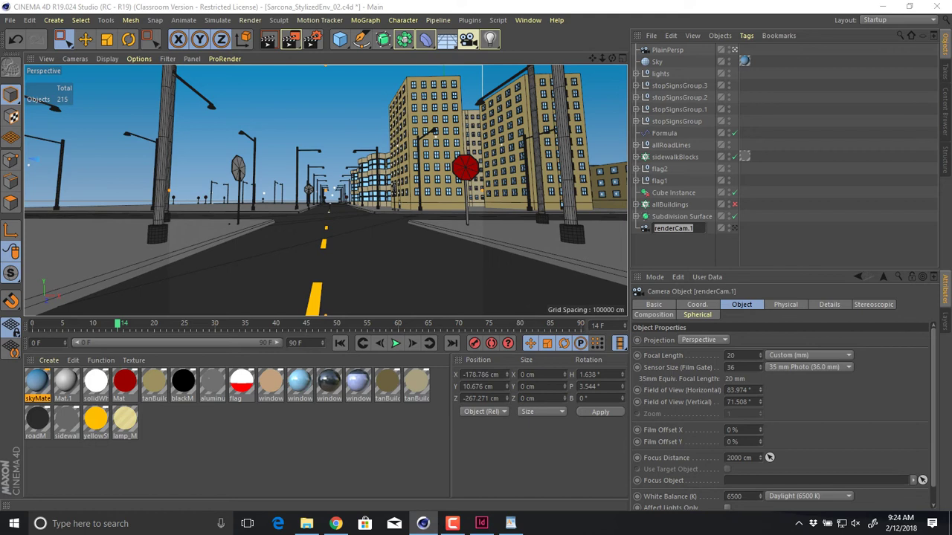
{"action": "type", "text": "ForcedPersp"}
{"action": "key", "text": "Return"}
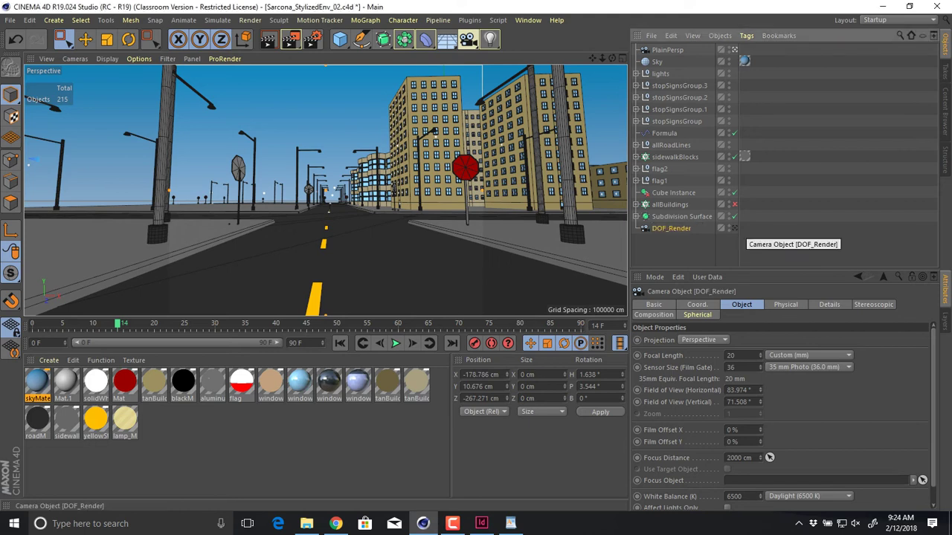
{"action": "left_click", "coordinate": [734, 229]}
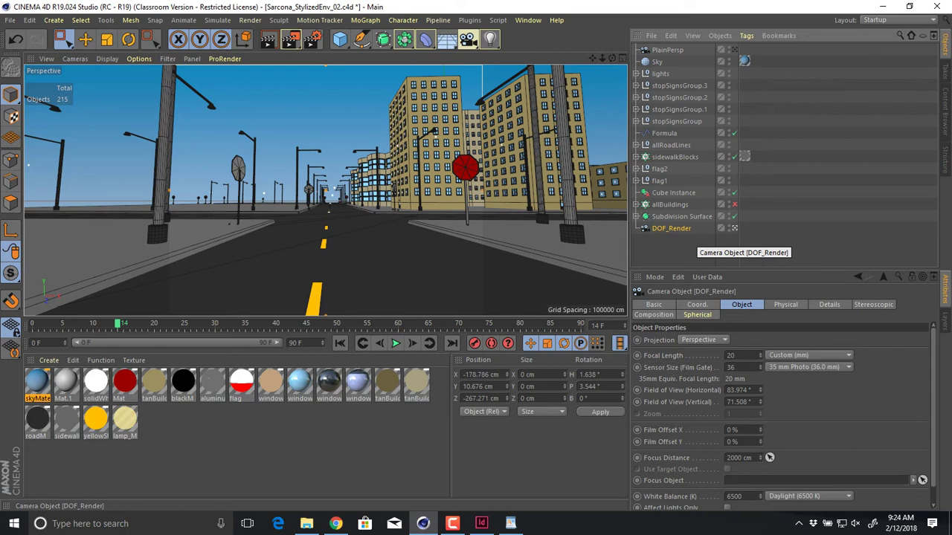
- Switch to Chrome and search Google Images for "depth of field city"
{"action": "left_click", "coordinate": [336, 523]}
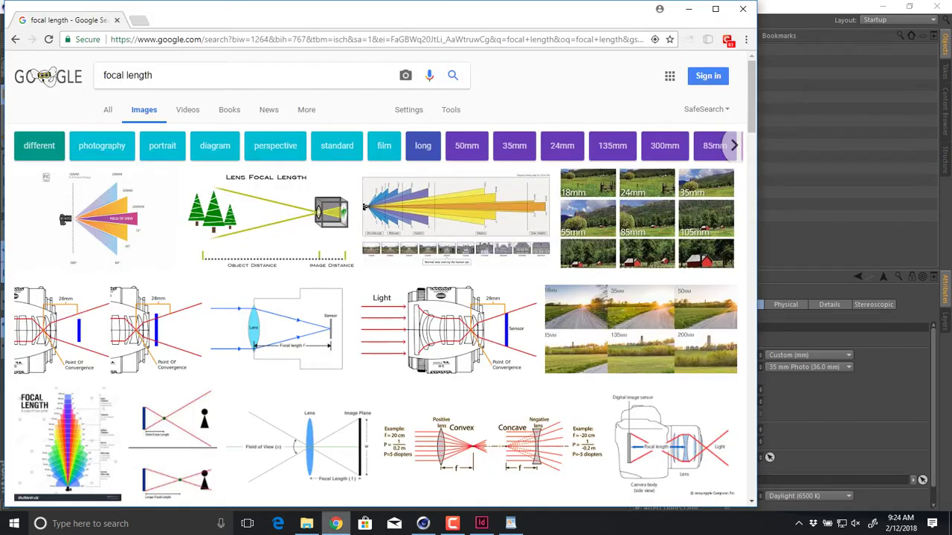
{"action": "triple_click", "coordinate": [128, 75]}
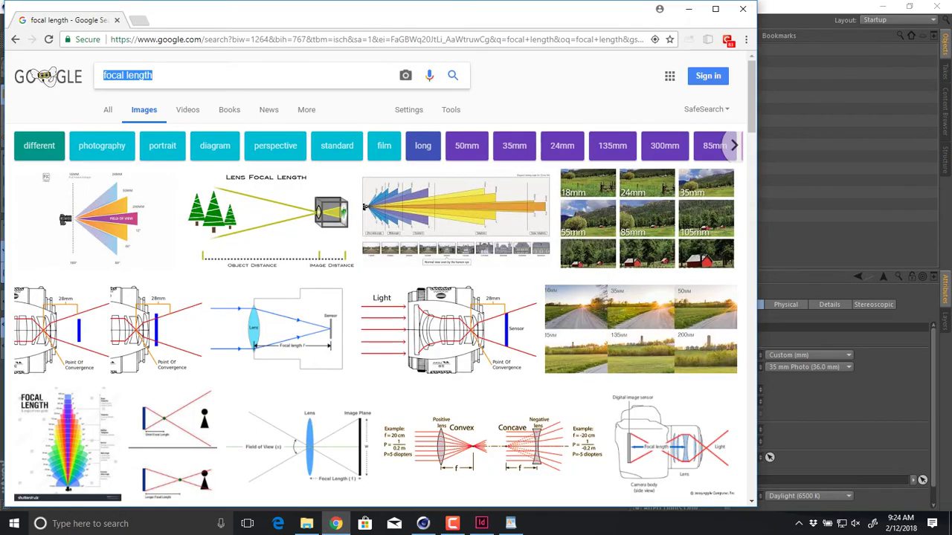
{"action": "type", "text": "depth of field city"}
{"action": "key", "text": "Return"}
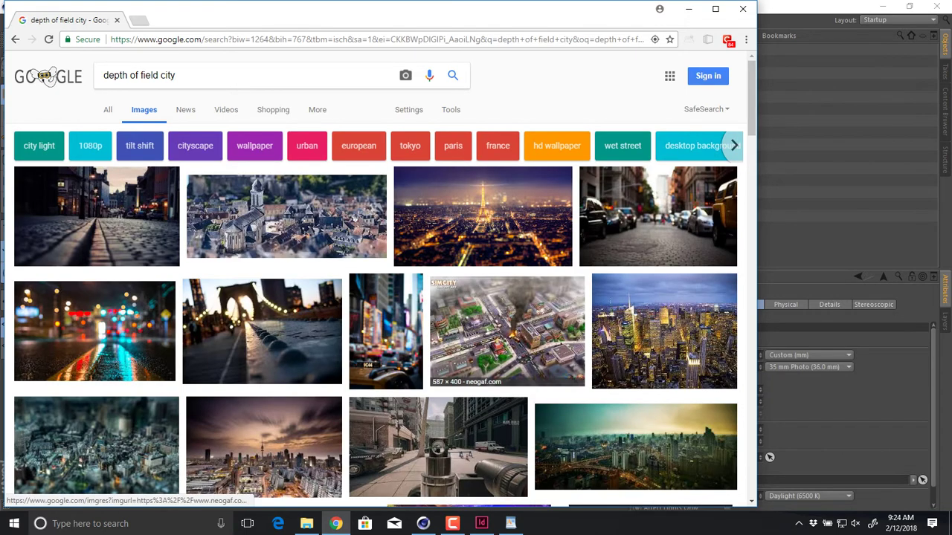
- Open the source page of the city street car bokeh photo, examine its depth of field, and return to Cinema 4D
{"action": "left_click", "coordinate": [658, 215]}
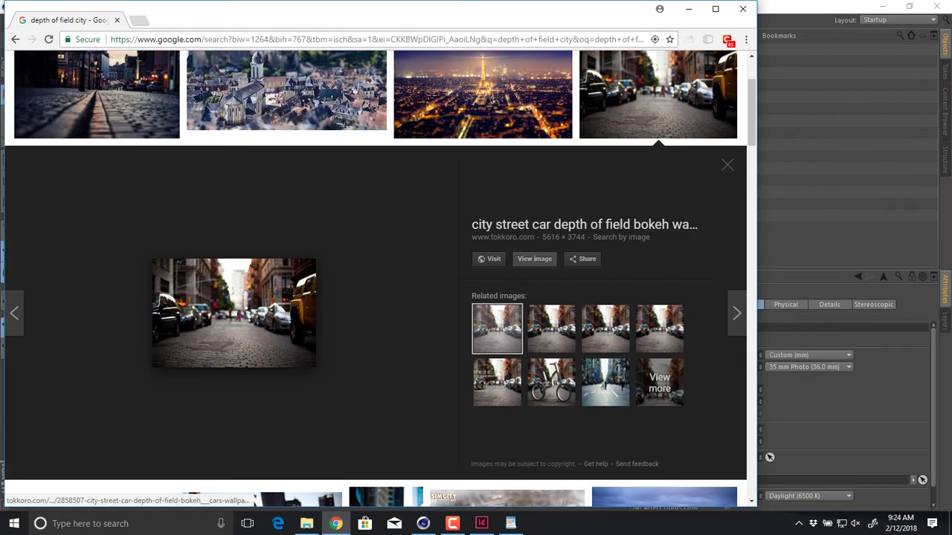
{"action": "left_click", "coordinate": [534, 258]}
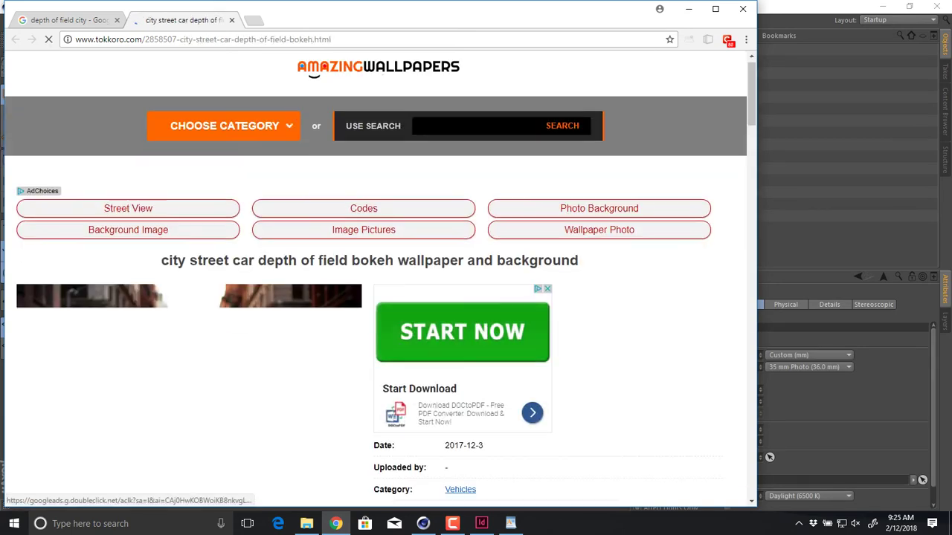
{"action": "scroll", "coordinate": [230, 320], "scroll_direction": "down", "scroll_amount": 4}
{"action": "scroll", "coordinate": [230, 319], "scroll_direction": "up", "scroll_amount": 2}
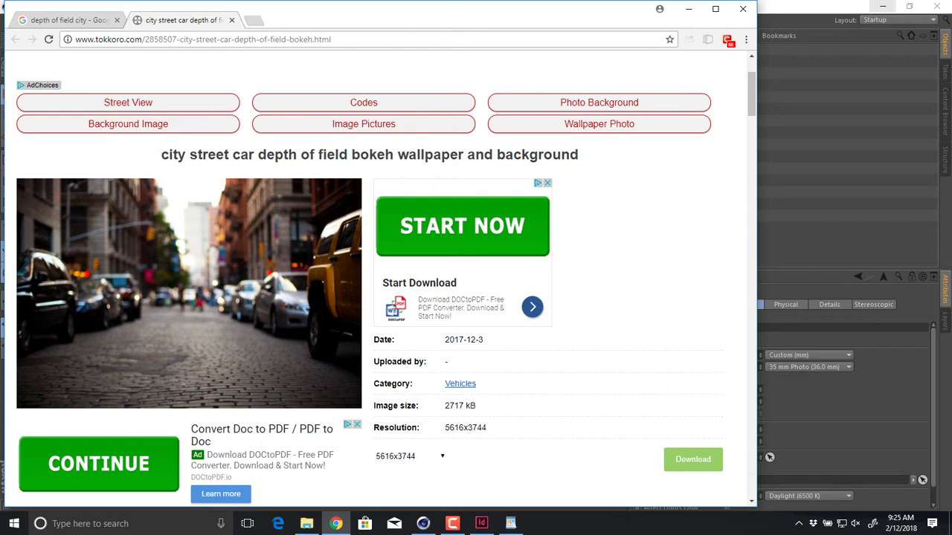
{"action": "left_click", "coordinate": [689, 9]}
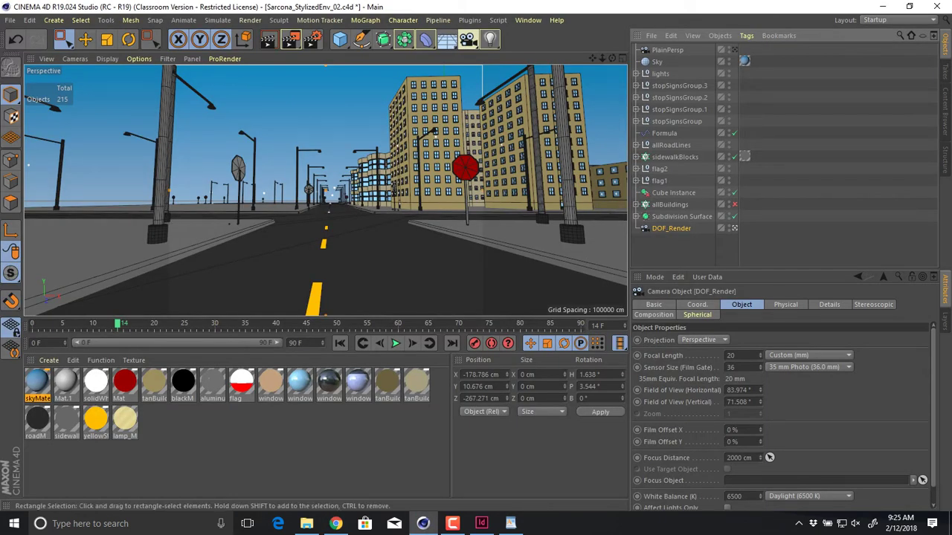
- Set the DOF_Render camera's focus distance to 46.129 cm and open its physical camera properties
{"action": "left_click_drag", "start_coordinate": [782, 269], "coordinate": [782, 240]}
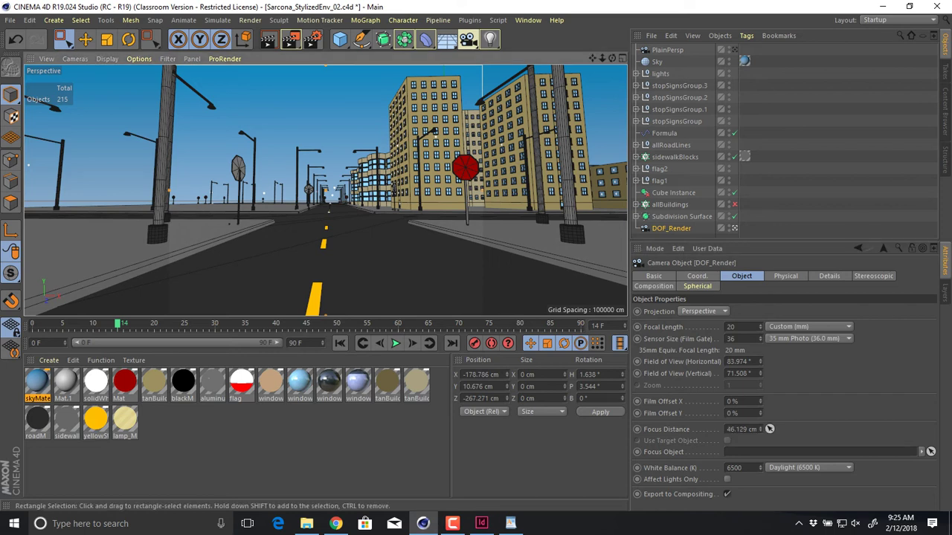
{"action": "left_click_drag", "start_coordinate": [757, 429], "coordinate": [727, 429]}
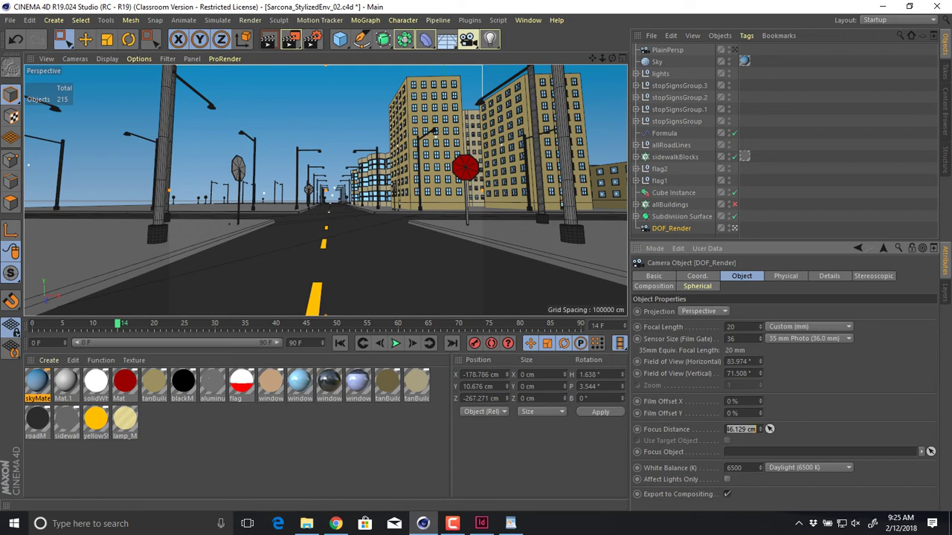
{"action": "left_click", "coordinate": [785, 275]}
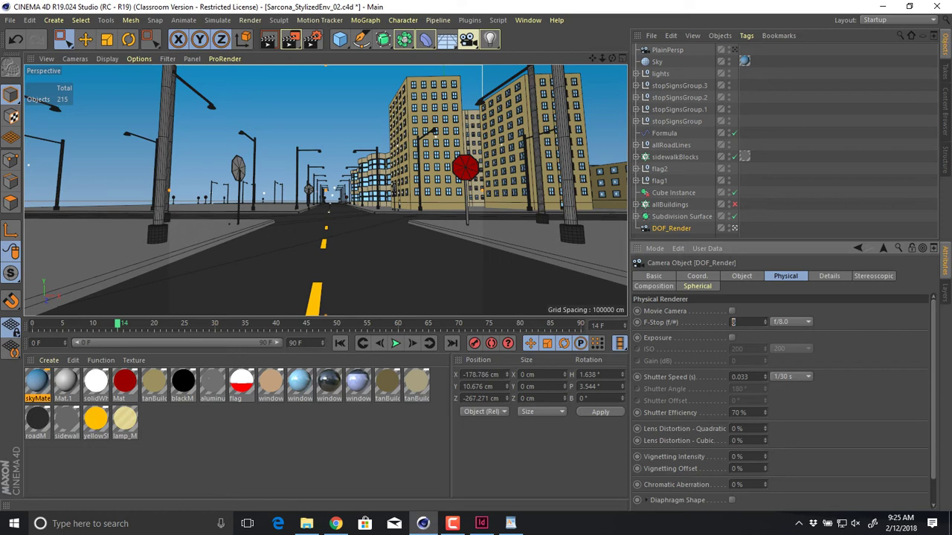
- Lock the render output's aspect ratio and set its width to 1000 pixels
{"action": "left_click", "coordinate": [312, 39]}
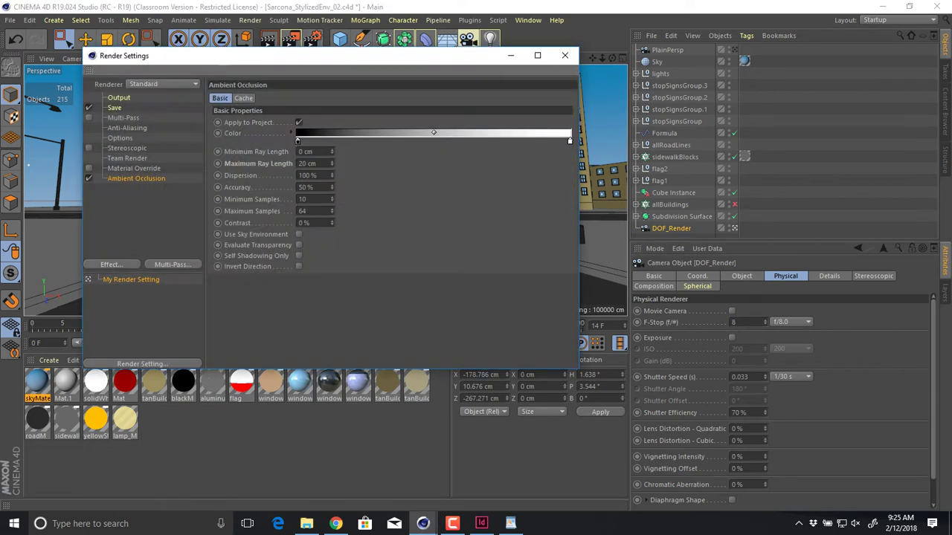
{"action": "left_click", "coordinate": [119, 97]}
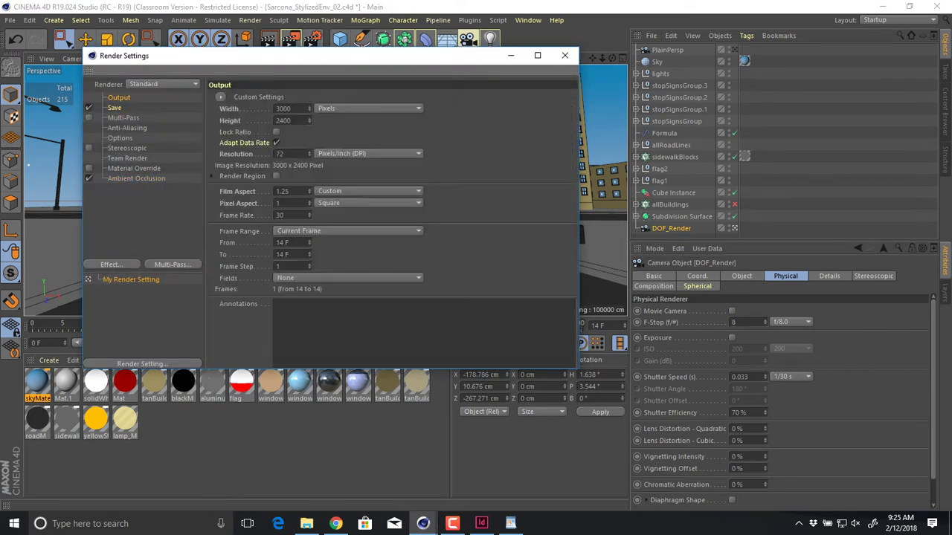
{"action": "double_click", "coordinate": [284, 109]}
{"action": "left_click", "coordinate": [276, 131]}
{"action": "double_click", "coordinate": [284, 108]}
{"action": "type", "text": "1000"}
{"action": "key", "text": "Return"}
{"action": "left_click", "coordinate": [565, 55]}
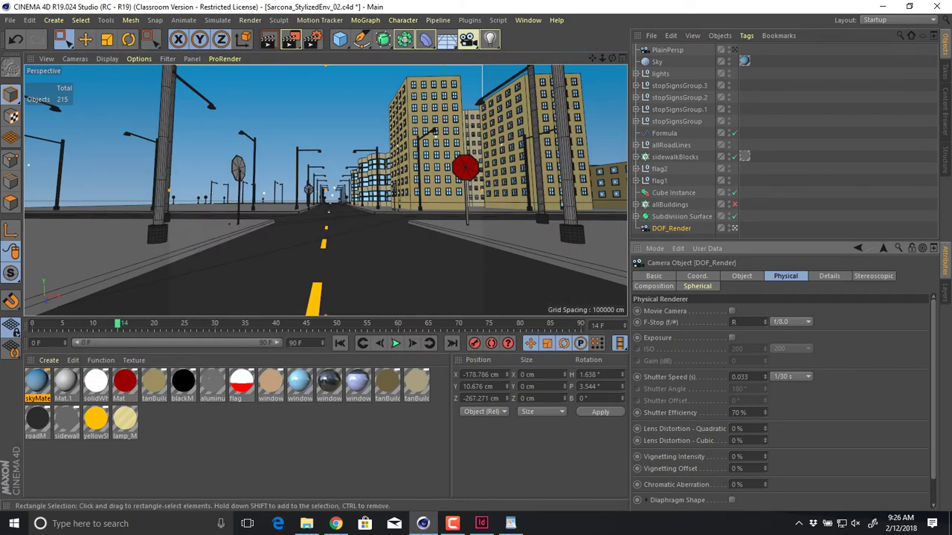
- Set the DOF_Render camera's F-Stop to 0.01 and render the frame to the Picture Viewer
{"action": "type", "text": "0.01"}
{"action": "key", "text": "Return"}
{"action": "key", "text": "shift+r"}
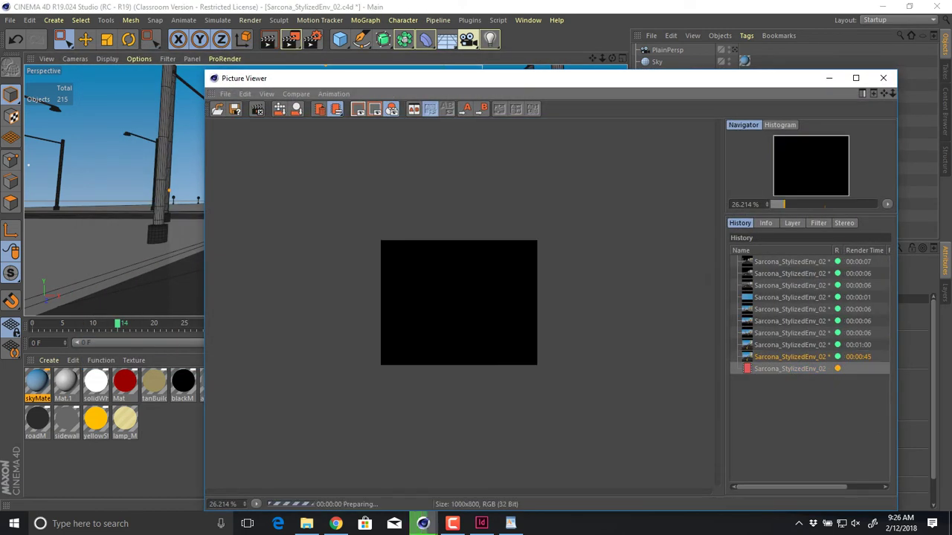
- Enlarge the new render to 80% in the Picture Viewer and examine it for depth-of-field blur
{"action": "left_click_drag", "start_coordinate": [571, 78], "coordinate": [354, 46]}
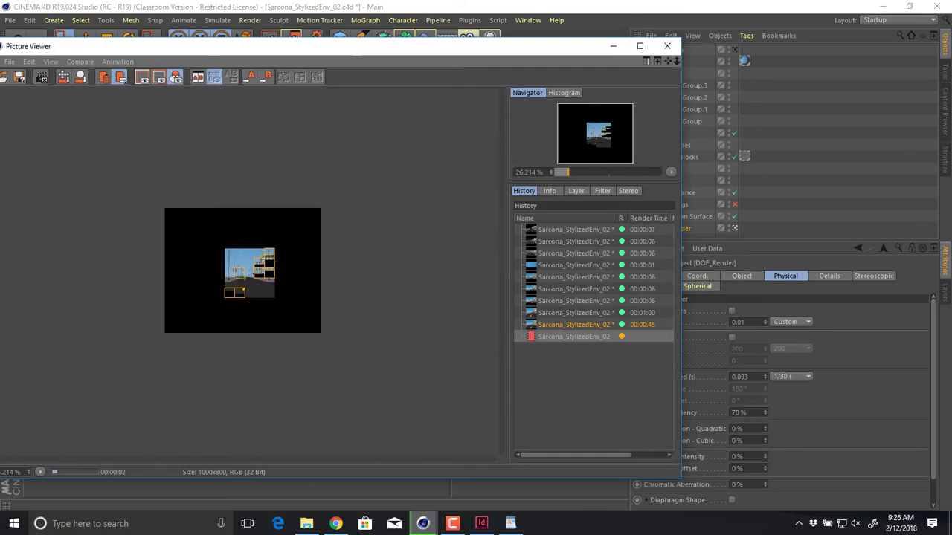
{"action": "scroll", "coordinate": [243, 270], "scroll_direction": "up", "scroll_amount": 2}
{"action": "scroll", "coordinate": [244, 270], "scroll_direction": "up", "scroll_amount": 3}
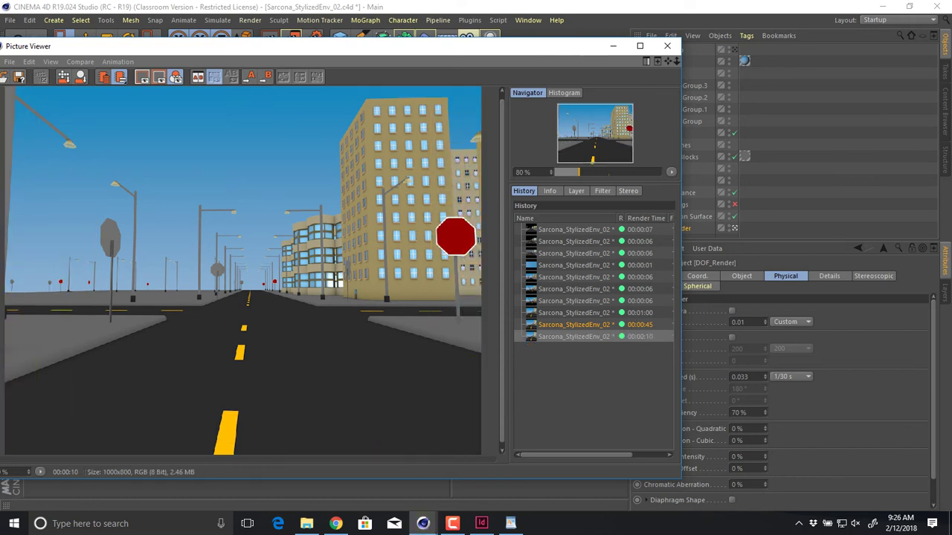
{"action": "left_click_drag", "start_coordinate": [372, 46], "coordinate": [417, 72]}
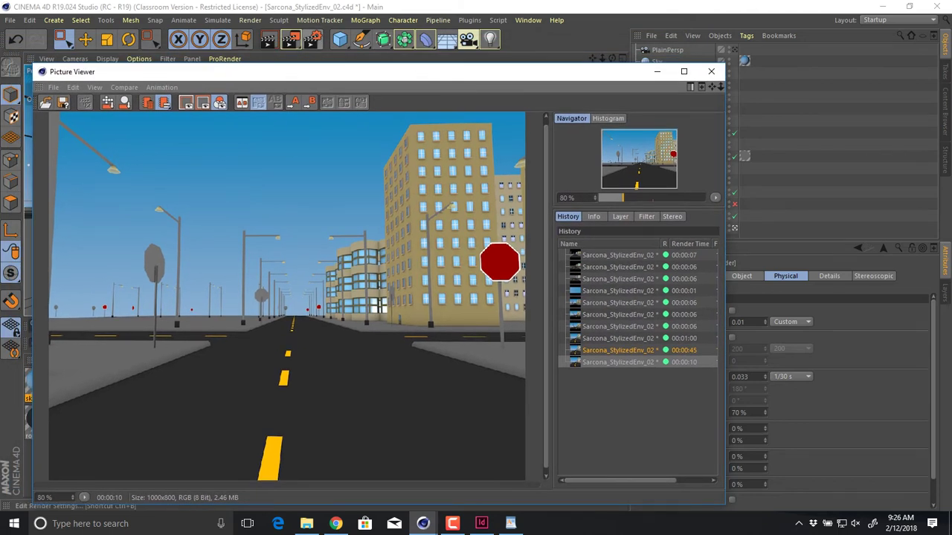
- Switch the renderer to Physical in the render settings and render the scene to the Picture Viewer
{"action": "left_click", "coordinate": [312, 39]}
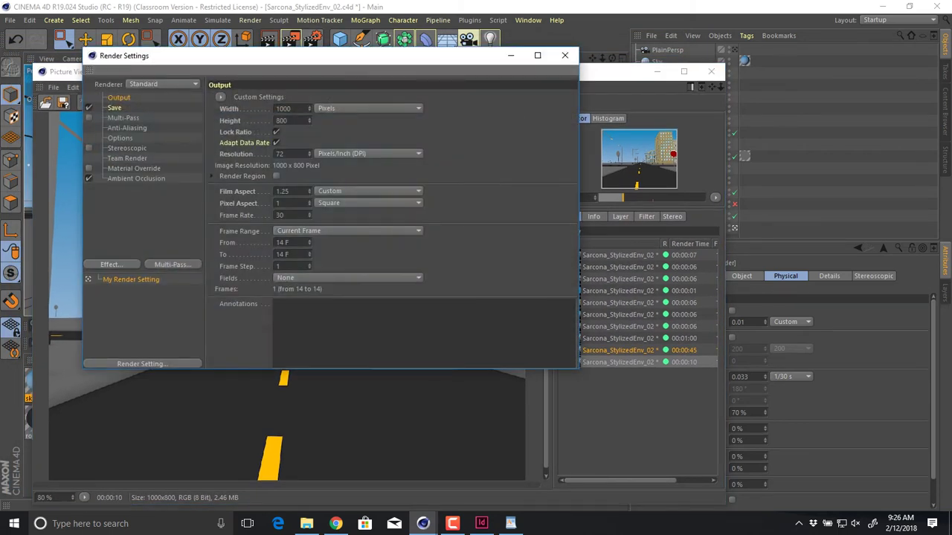
{"action": "left_click", "coordinate": [162, 84]}
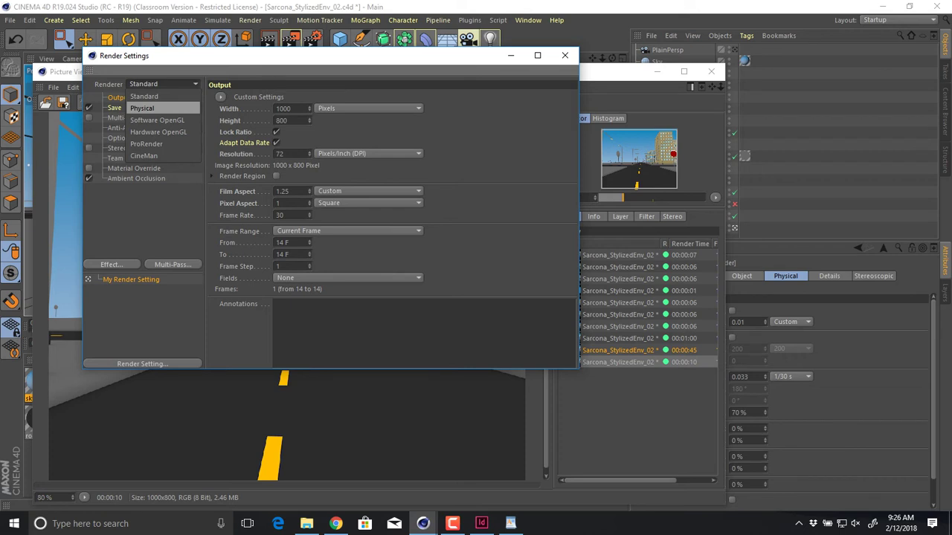
{"action": "left_click", "coordinate": [142, 108]}
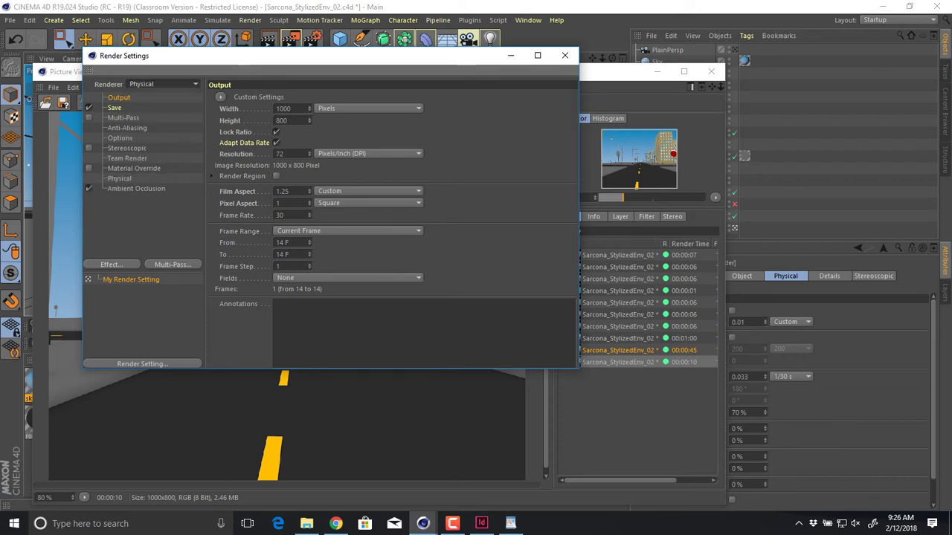
{"action": "key", "text": "shift+r"}
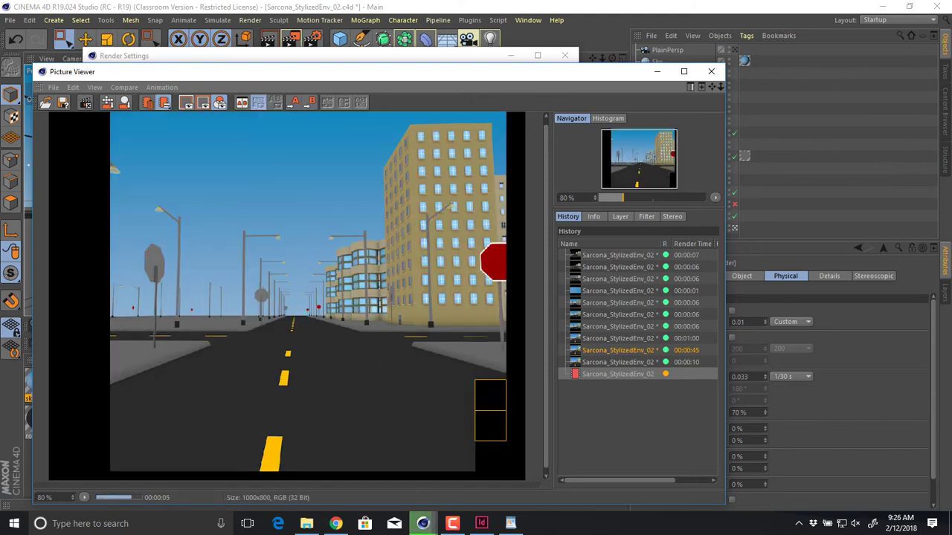
- Try the minimum F-Stop of 0.01 on the DOF_Render camera and render the scene again
{"action": "left_click_drag", "start_coordinate": [379, 71], "coordinate": [261, 60]}
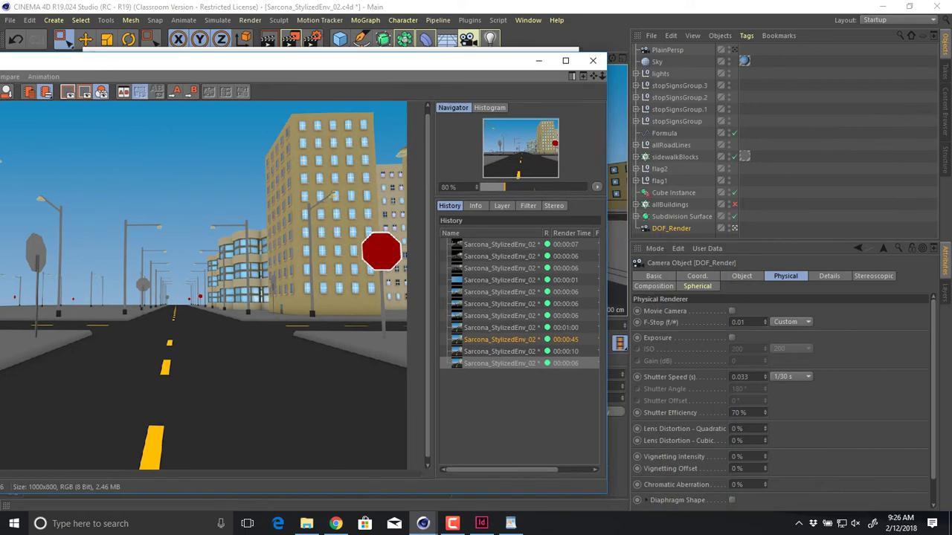
{"action": "double_click", "coordinate": [735, 322]}
{"action": "type", "text": ".001"}
{"action": "key", "text": "Return"}
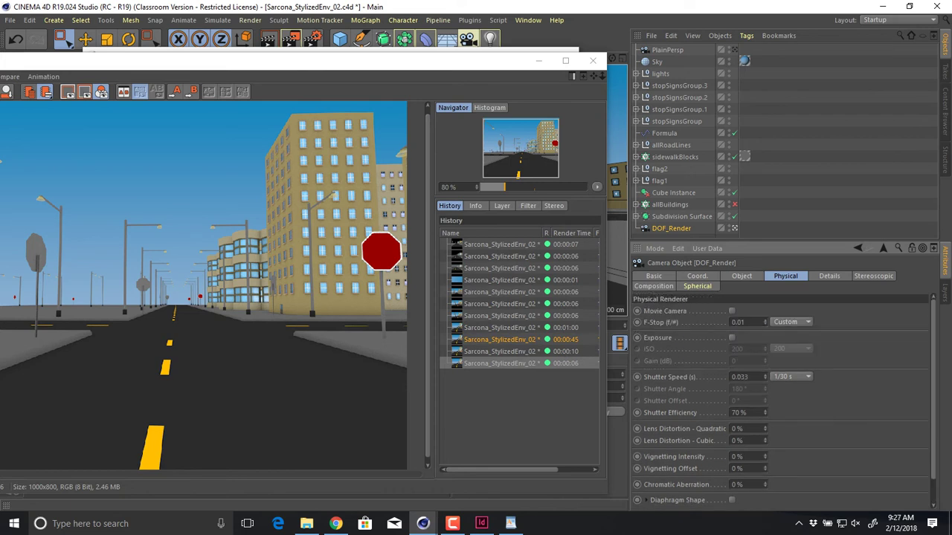
{"action": "key", "text": "shift+r"}
{"action": "key", "text": "shift+r"}
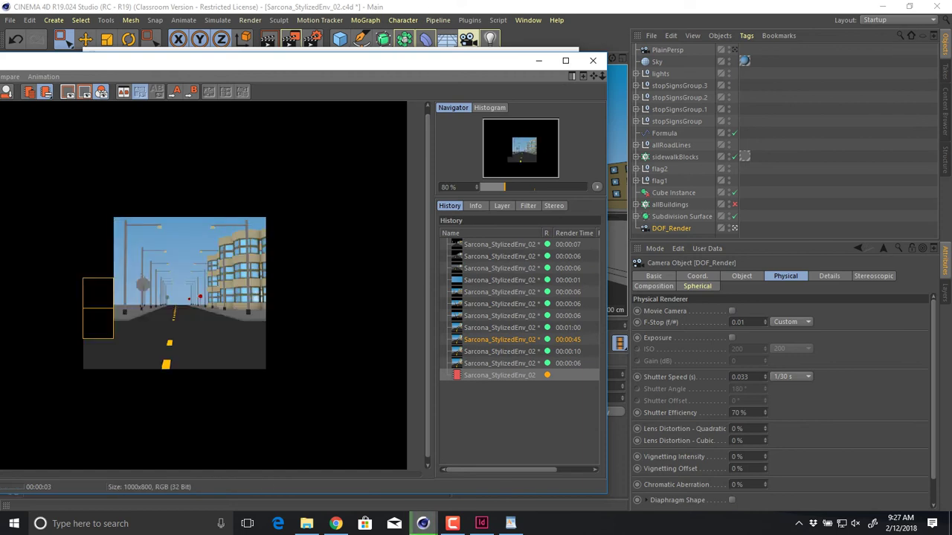
- Set the DOF_Render camera's F-Stop to 1, stop the running render and restart it
{"action": "double_click", "coordinate": [738, 322]}
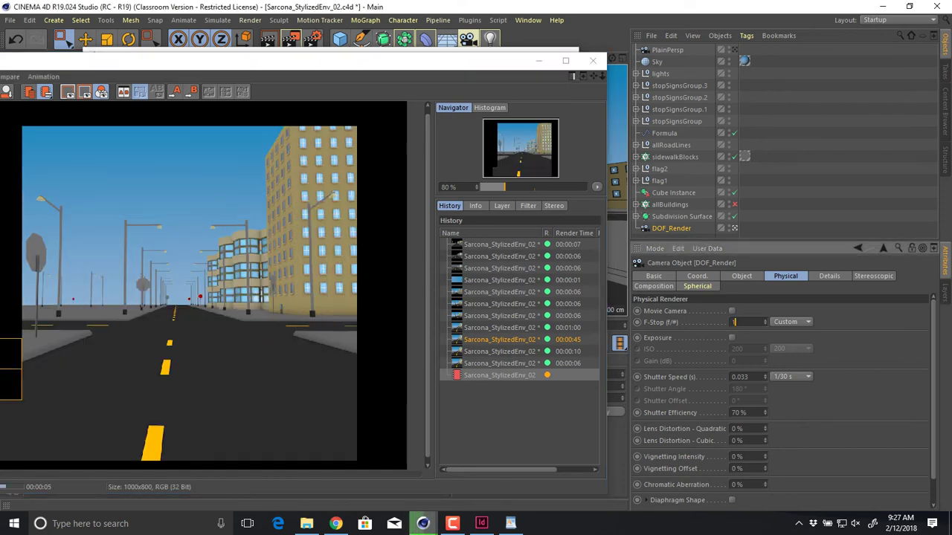
{"action": "type", "text": "1"}
{"action": "key", "text": "Return"}
{"action": "key", "text": "shift+r"}
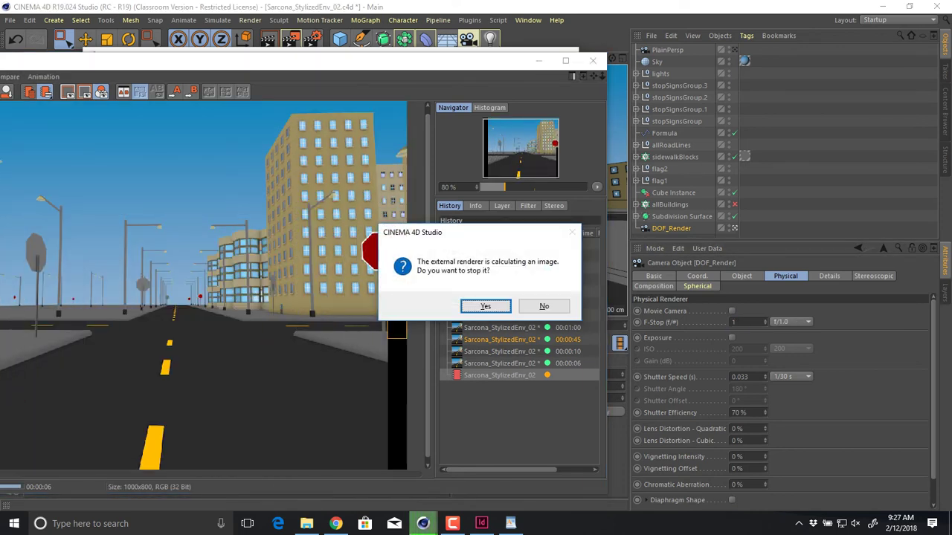
{"action": "key", "text": "Return"}
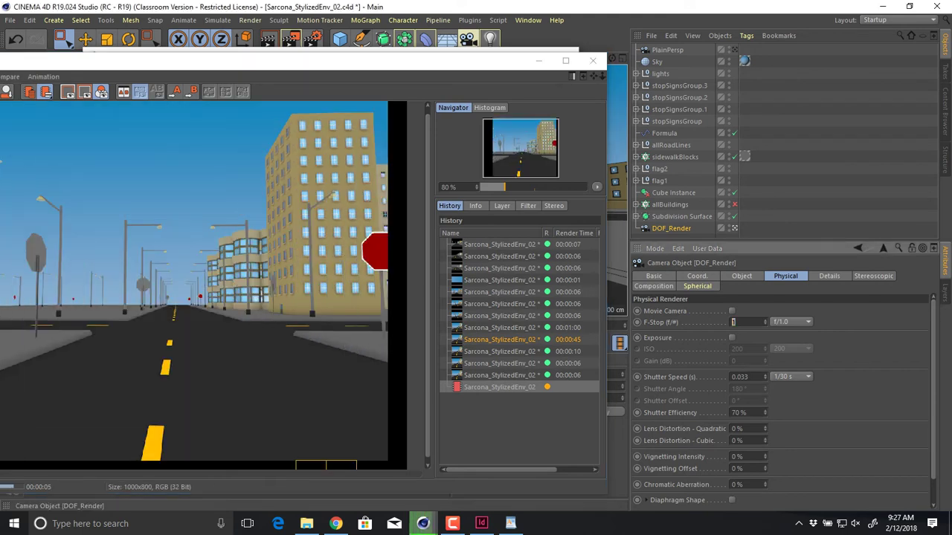
- Set the camera's F-Stop to 123 and render the scene again
{"action": "type", "text": "12"}
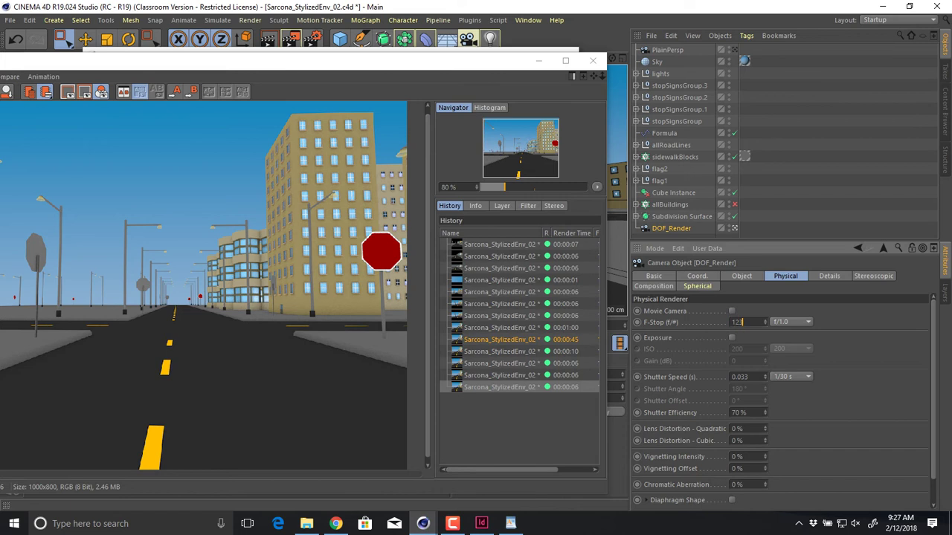
{"action": "key", "text": "Return"}
{"action": "key", "text": "shift+r"}
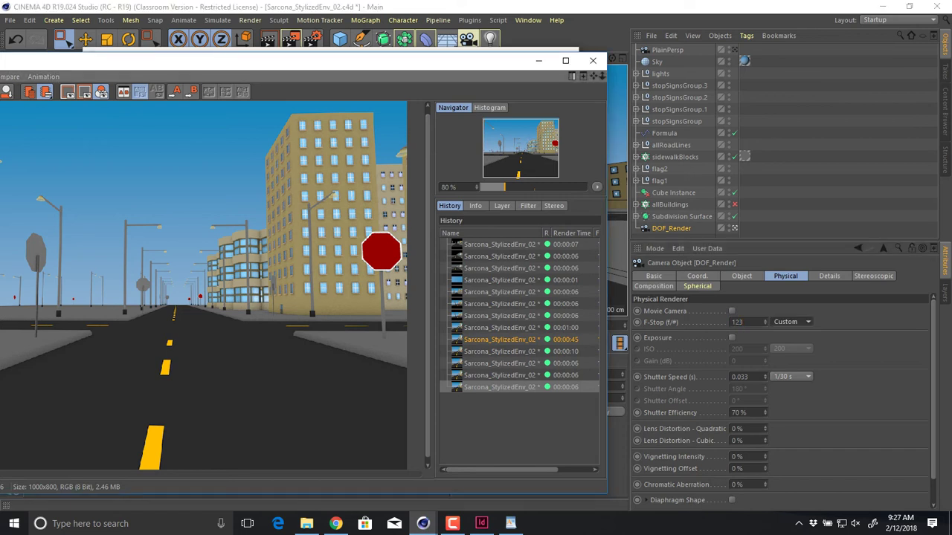
- Enable Movie Camera in the DOF_Render camera's physical properties and render the scene
{"action": "left_click_drag", "start_coordinate": [265, 65], "coordinate": [234, 75]}
{"action": "left_click", "coordinate": [740, 276]}
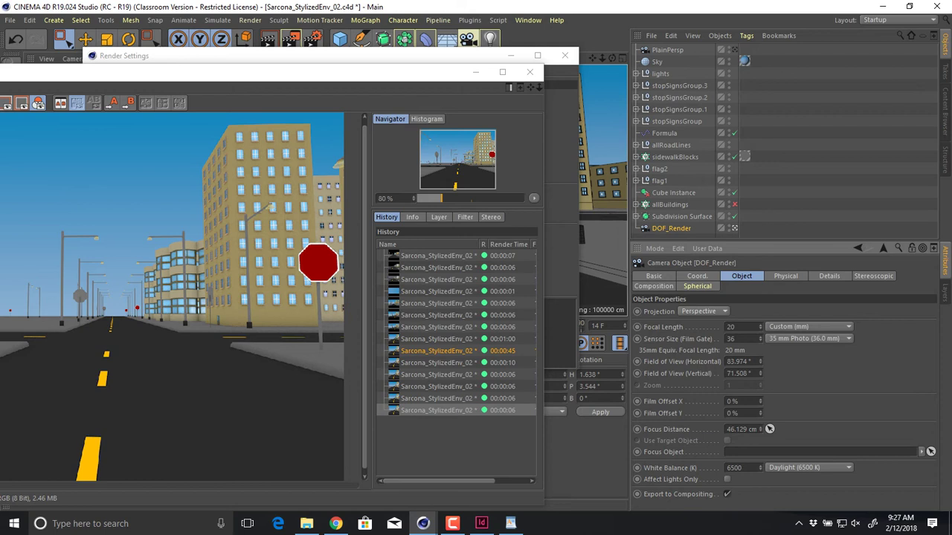
{"action": "left_click", "coordinate": [785, 276]}
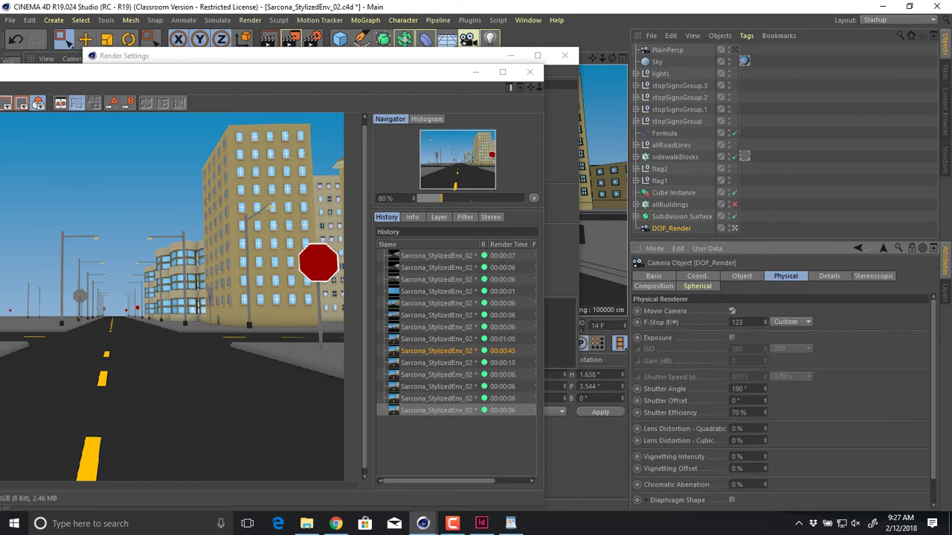
{"action": "key", "text": "shift+r"}
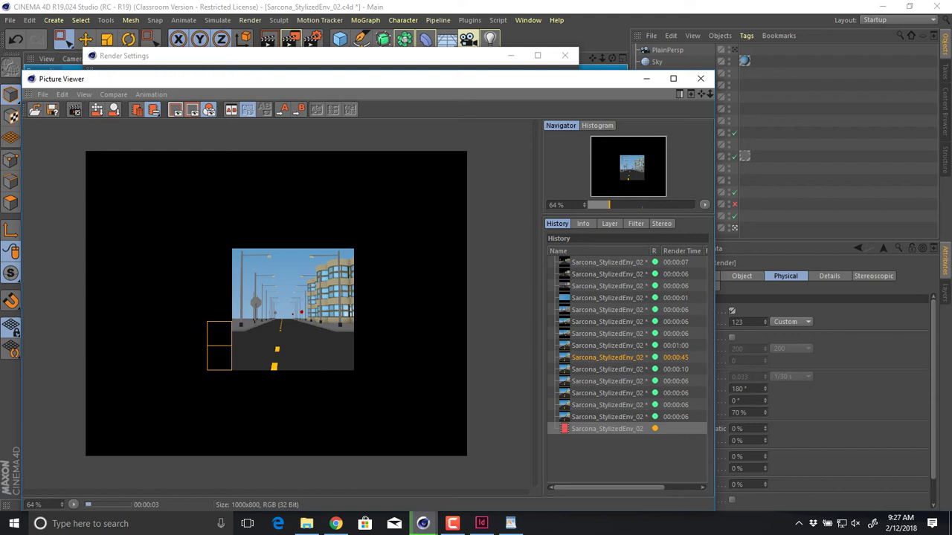
- Set the F-Stop to 0.01 with Movie Camera enabled and render another test image
{"action": "left_click_drag", "start_coordinate": [487, 84], "coordinate": [375, 74]}
{"action": "double_click", "coordinate": [736, 322]}
{"action": "type", "text": ".0001"}
{"action": "key", "text": "Return"}
{"action": "key", "text": "shift+r"}
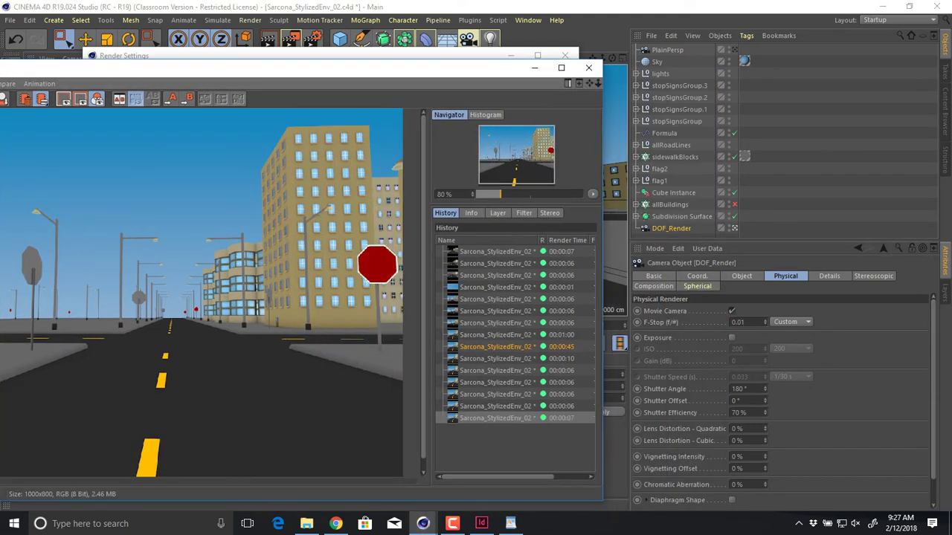
{"action": "key", "text": "shift+r"}
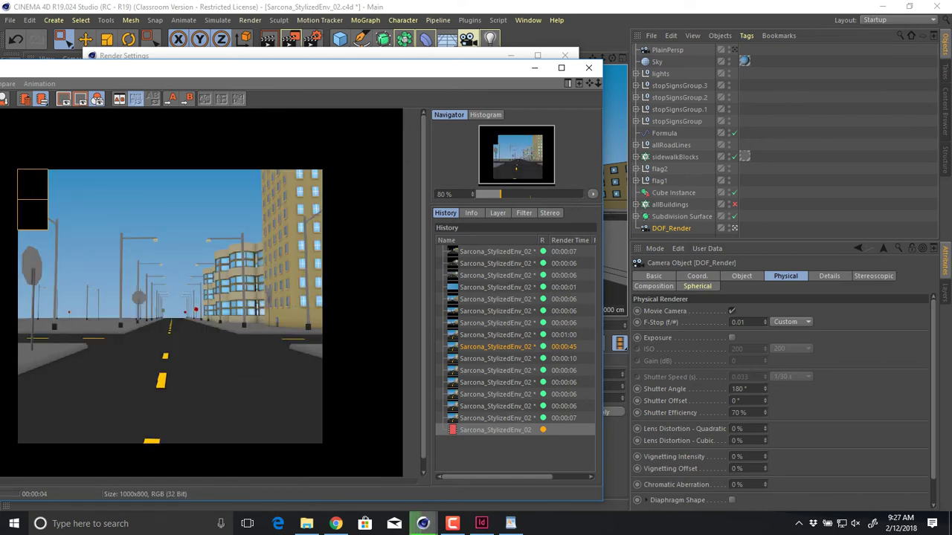
- Enable Depth Of Field in the Physical renderer's basic settings and render the scene
{"action": "key", "text": "ctrl+b"}
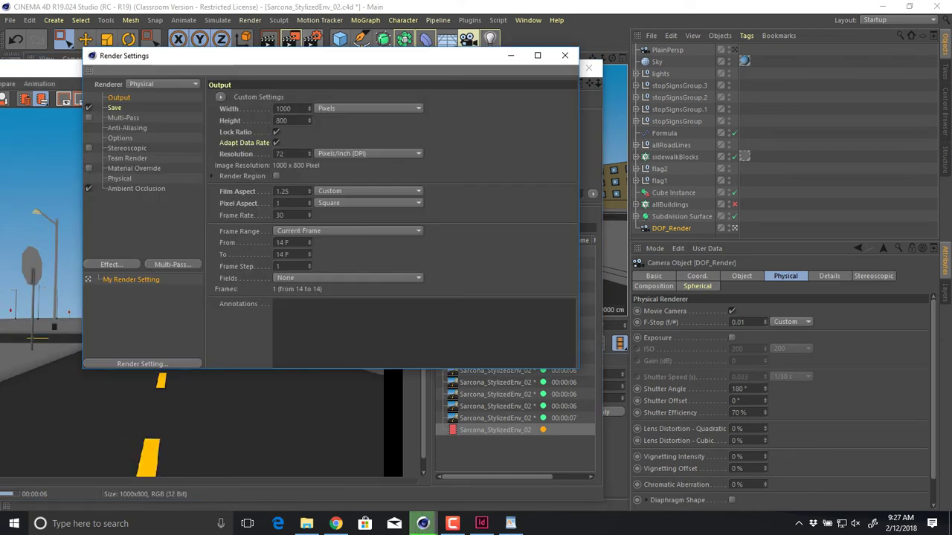
{"action": "left_click", "coordinate": [119, 179]}
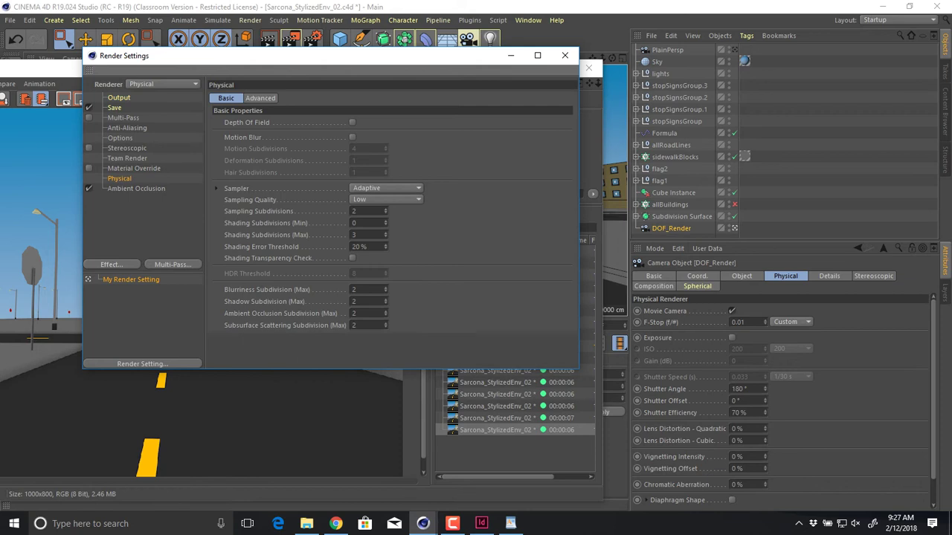
{"action": "left_click_drag", "start_coordinate": [223, 55], "coordinate": [520, 46]}
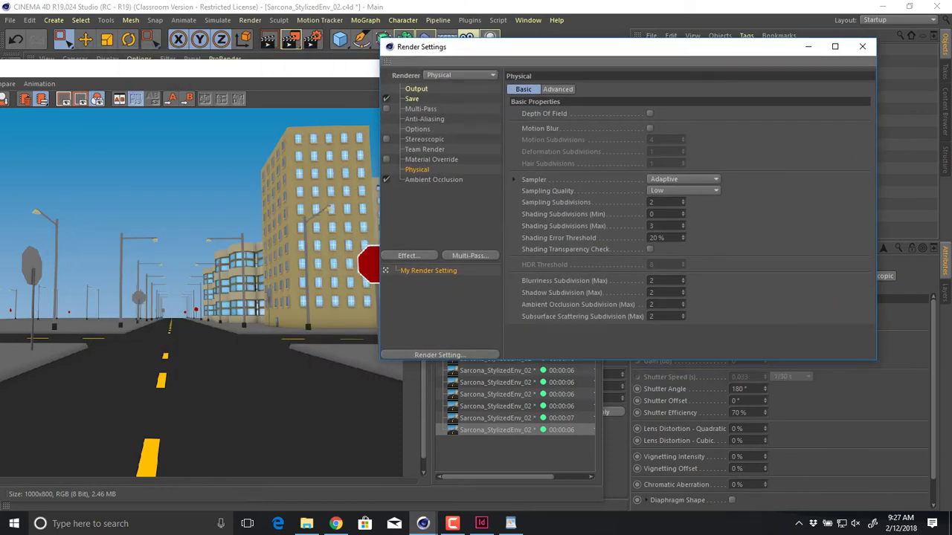
{"action": "left_click", "coordinate": [649, 113]}
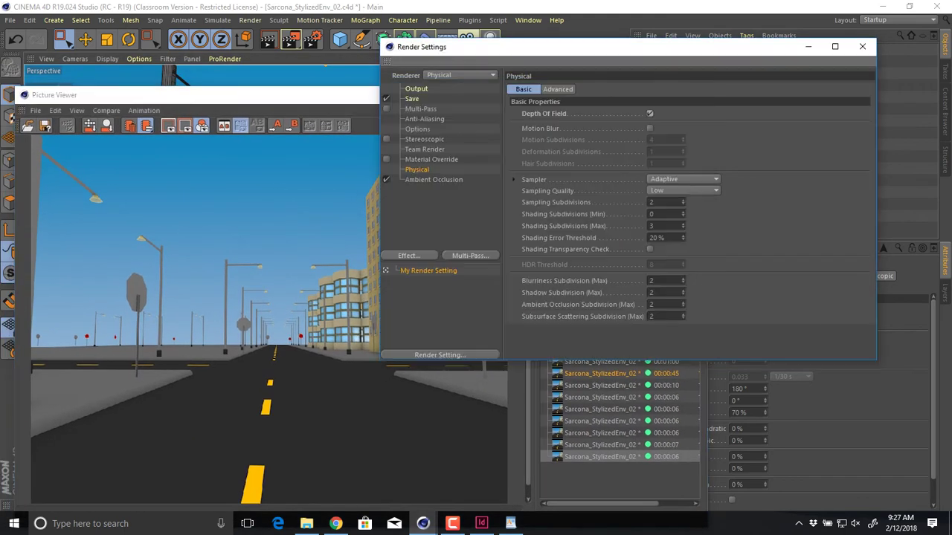
{"action": "left_click", "coordinate": [461, 76]}
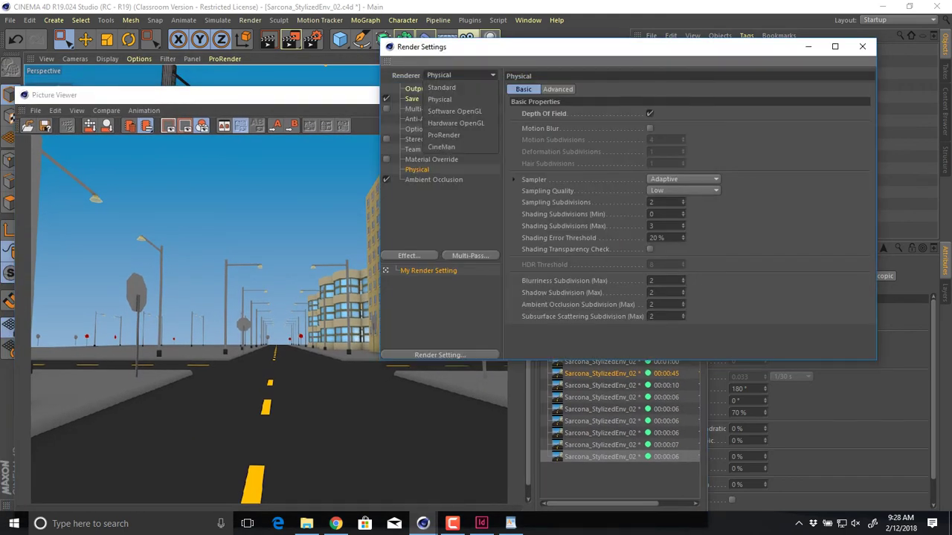
{"action": "key", "text": "Escape"}
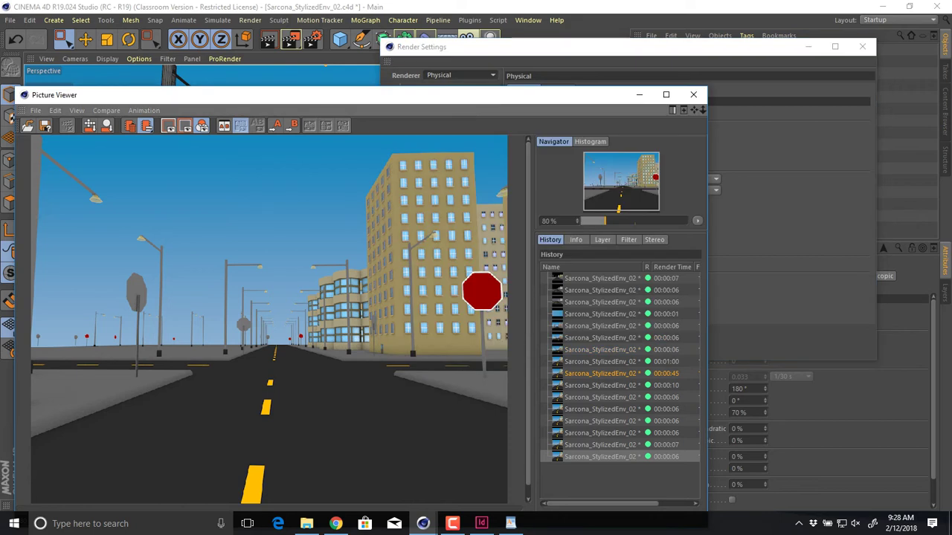
{"action": "key", "text": "shift+r"}
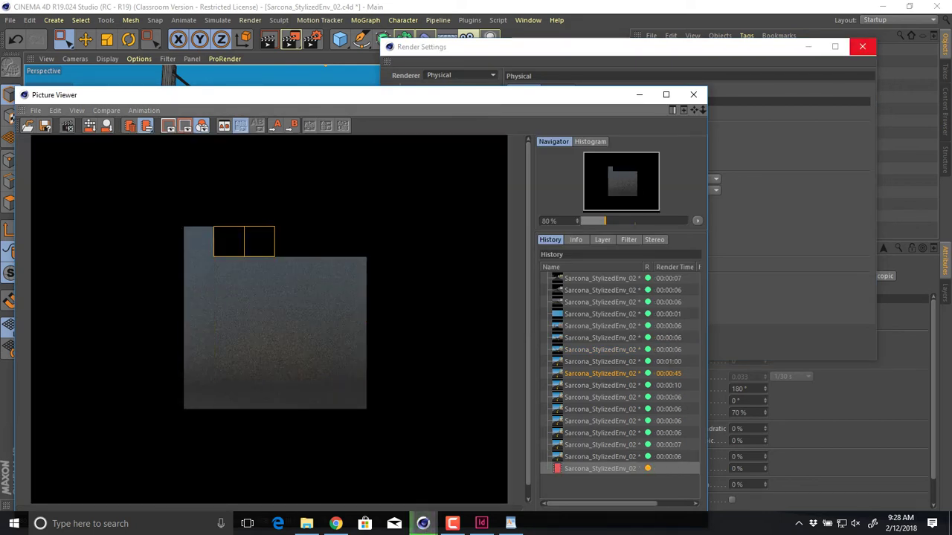
- Close the render settings and turn off Movie Camera on the DOF_Render camera
{"action": "left_click", "coordinate": [862, 46]}
{"action": "left_click_drag", "start_coordinate": [511, 96], "coordinate": [500, 77]}
{"action": "left_click", "coordinate": [732, 310]}
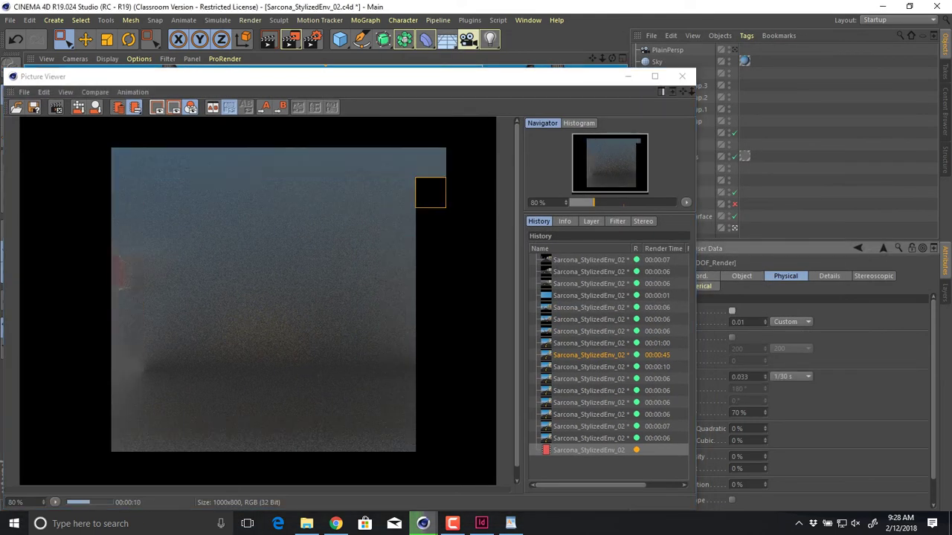
- Test F-Stop values of 0.1 and 0.25 on the camera, restarting the render for each
{"action": "double_click", "coordinate": [739, 322]}
{"action": "type", "text": "0.1"}
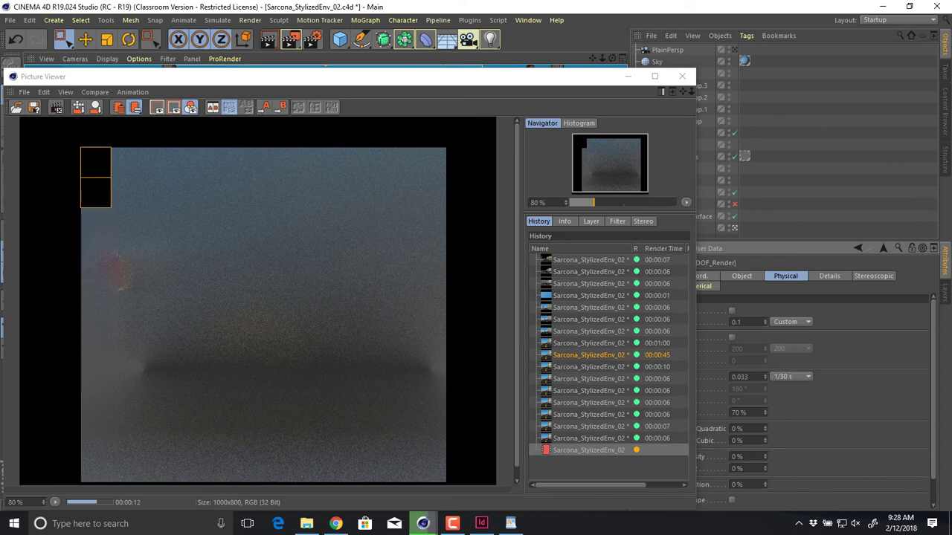
{"action": "left_click_drag", "start_coordinate": [510, 77], "coordinate": [493, 78]}
{"action": "key", "text": "shift+r"}
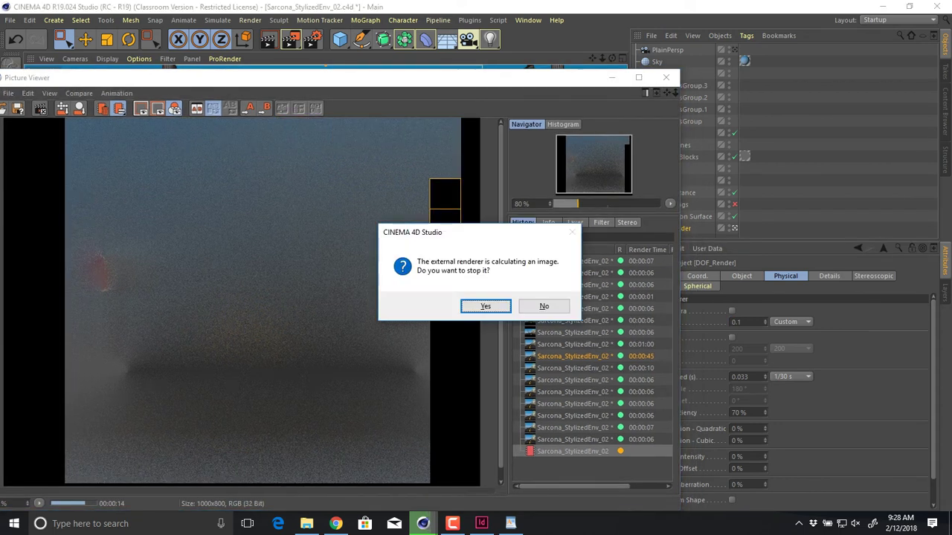
{"action": "key", "text": "Return"}
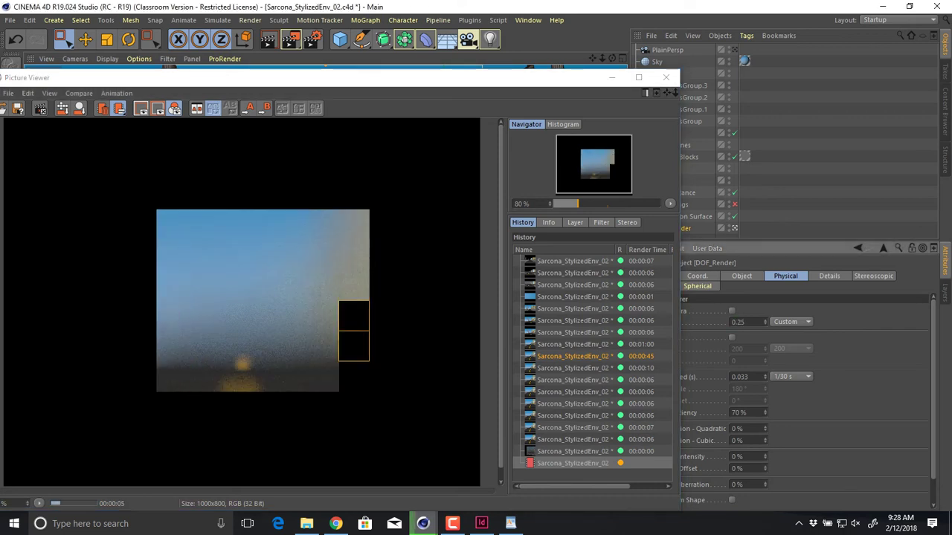
{"action": "key", "text": "shift+r"}
{"action": "key", "text": "Return"}
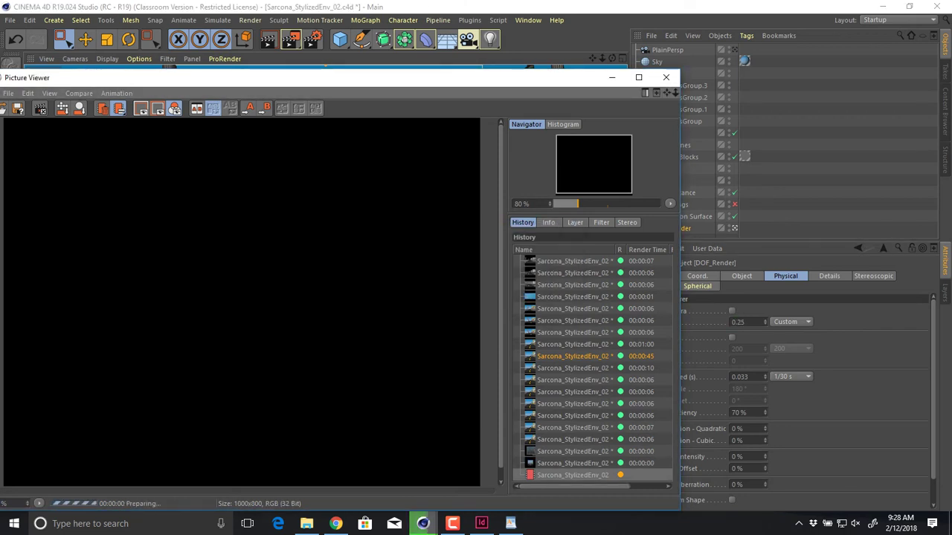
- Set the DOF_Render camera's F-Stop to 2 and restart the render
{"action": "left_click_drag", "start_coordinate": [745, 322], "coordinate": [732, 322]}
{"action": "type", "text": "2"}
{"action": "key", "text": "Return"}
{"action": "key", "text": "shift+r"}
{"action": "key", "text": "Return"}
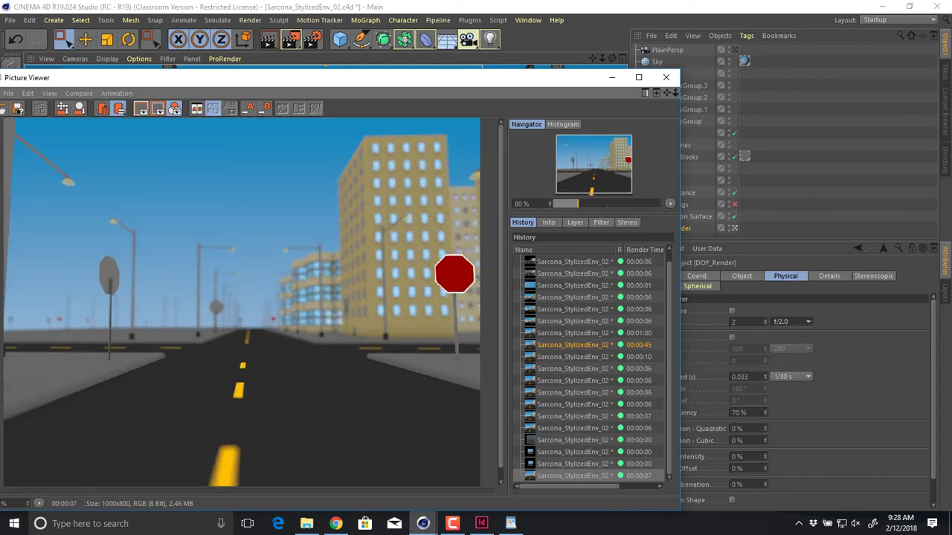
- Set the Physical renderer's Sampling Quality to High with the Adaptive sampler and restart the render
{"action": "scroll", "coordinate": [242, 303], "scroll_direction": "down", "scroll_amount": 1}
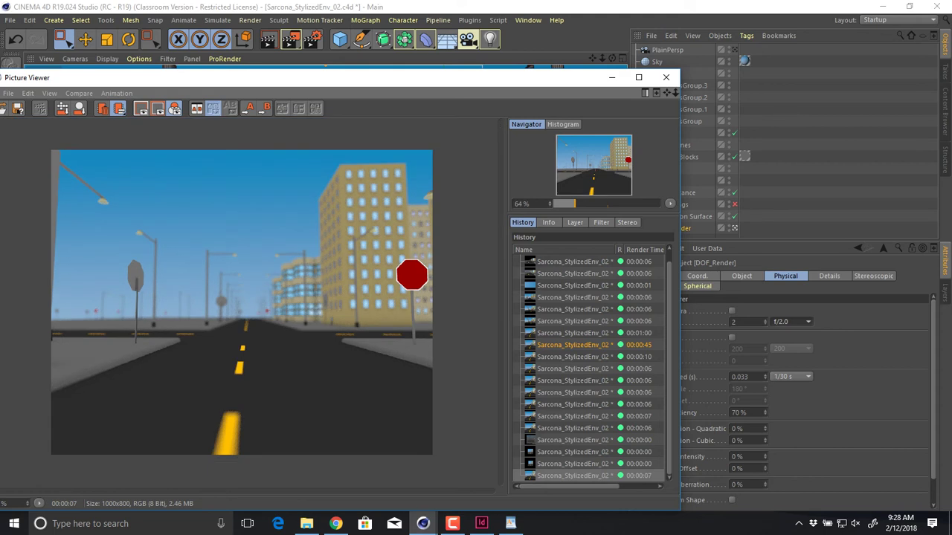
{"action": "scroll", "coordinate": [349, 276], "scroll_direction": "up", "scroll_amount": 7}
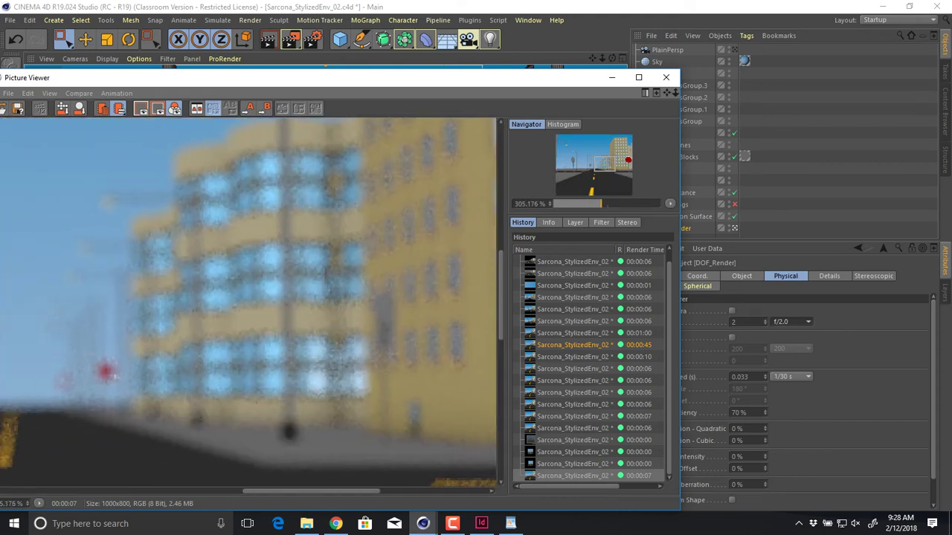
{"action": "left_click", "coordinate": [312, 38]}
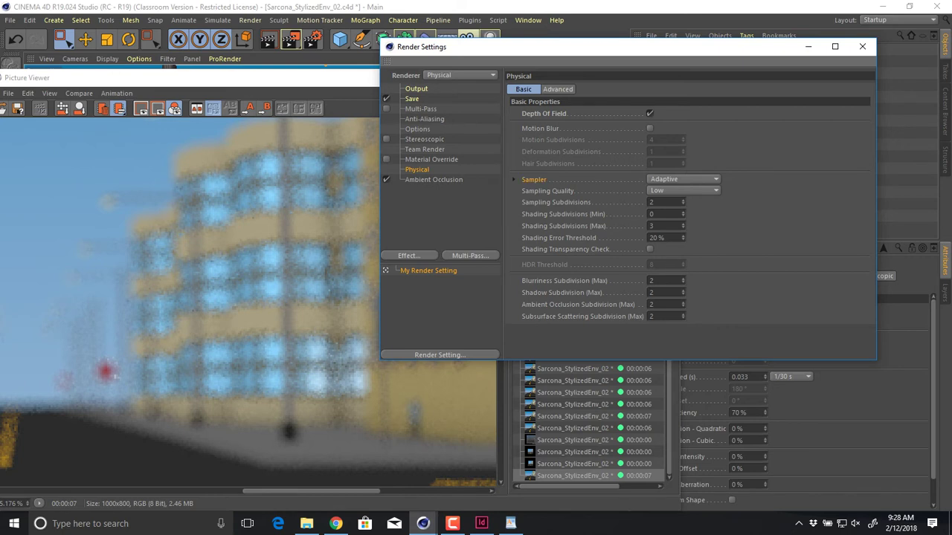
{"action": "left_click", "coordinate": [682, 190]}
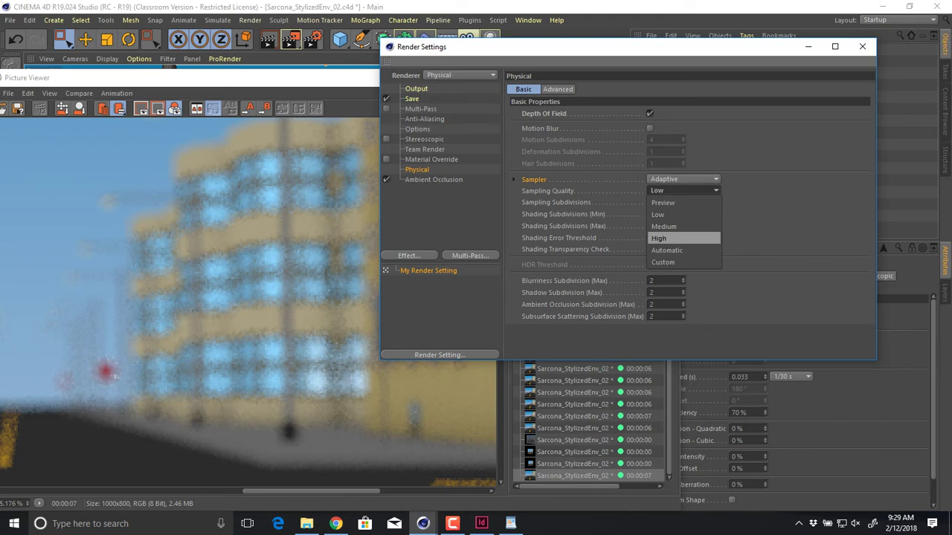
{"action": "left_click", "coordinate": [669, 238]}
{"action": "left_click", "coordinate": [683, 179]}
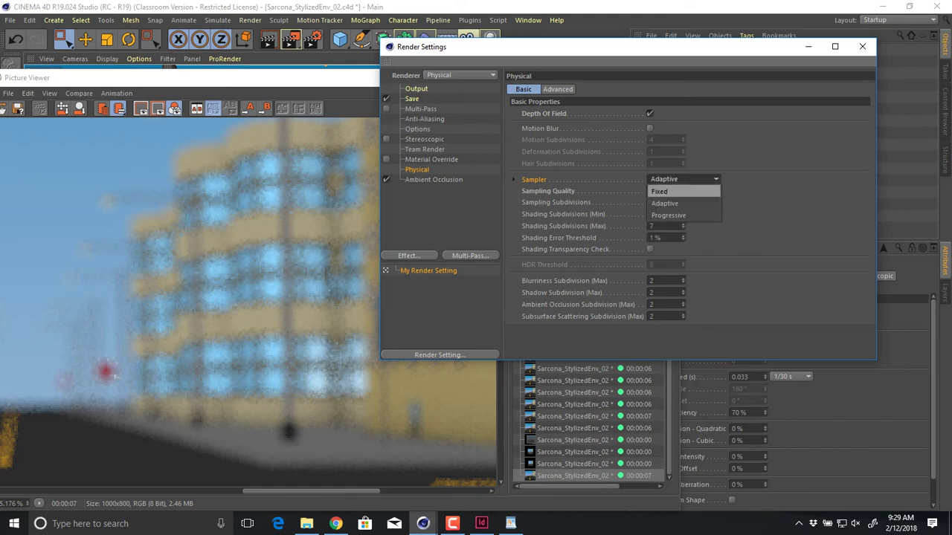
{"action": "left_click", "coordinate": [664, 203]}
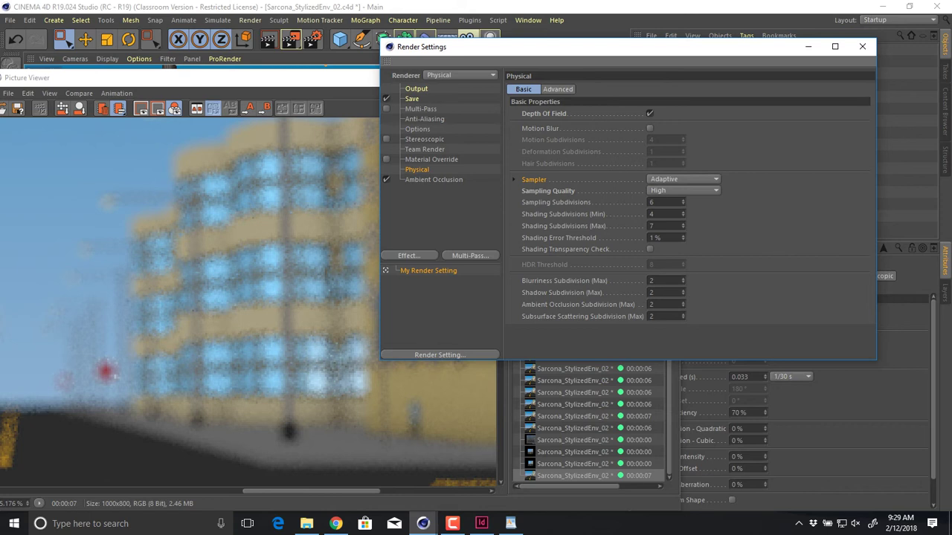
{"action": "left_click", "coordinate": [684, 190]}
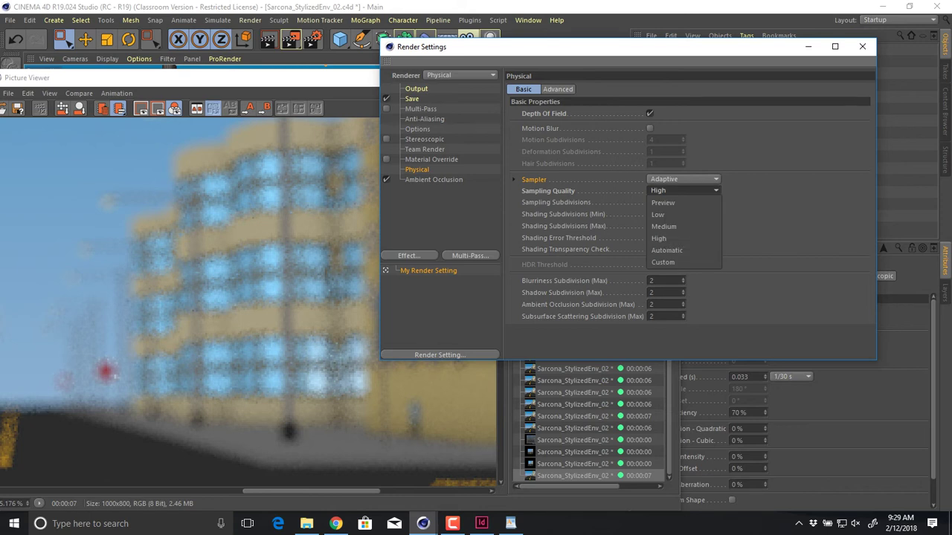
{"action": "left_click", "coordinate": [458, 365]}
{"action": "key", "text": "shift+r"}
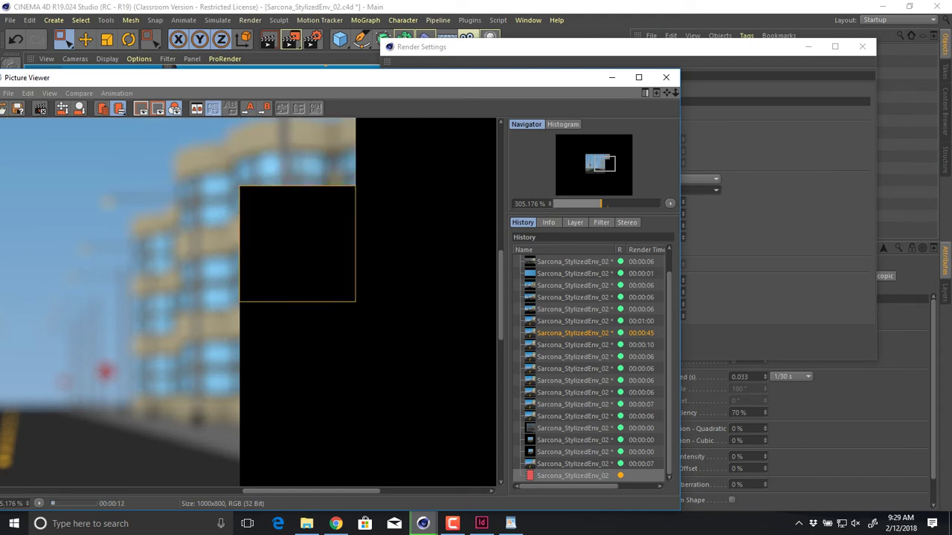
- Examine the smoothness of the blur on the distant building and street while the high-quality render progresses
{"action": "scroll", "coordinate": [295, 214], "scroll_direction": "up", "scroll_amount": 2}
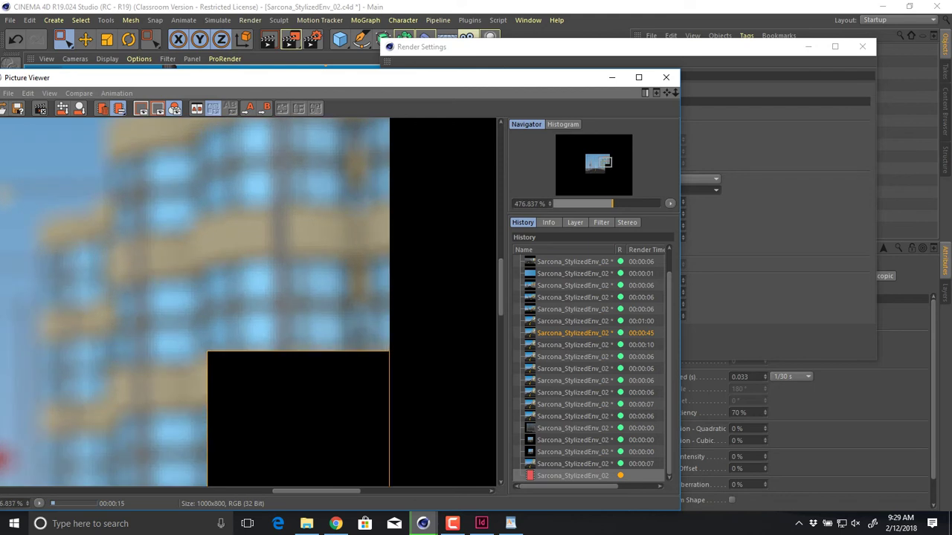
{"action": "scroll", "coordinate": [295, 215], "scroll_direction": "up", "scroll_amount": 4}
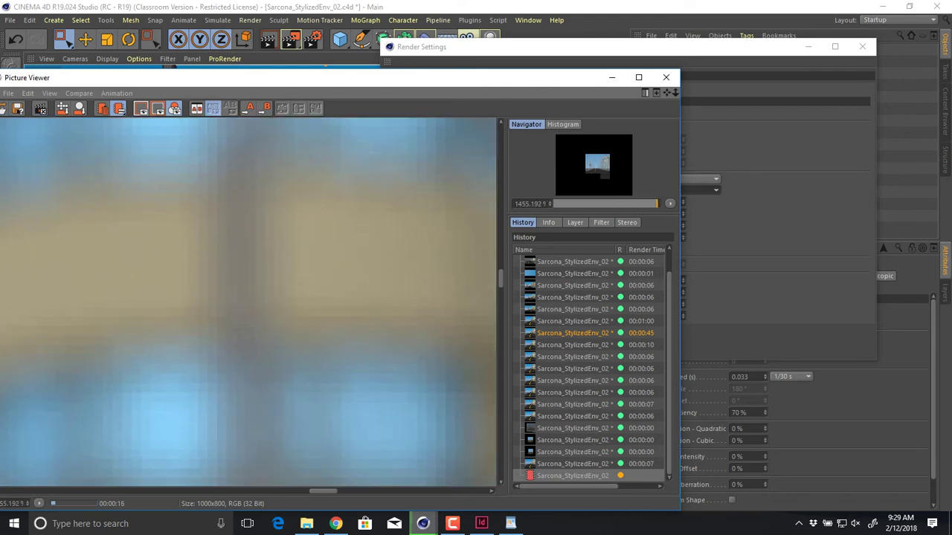
{"action": "scroll", "coordinate": [296, 214], "scroll_direction": "down", "scroll_amount": 9}
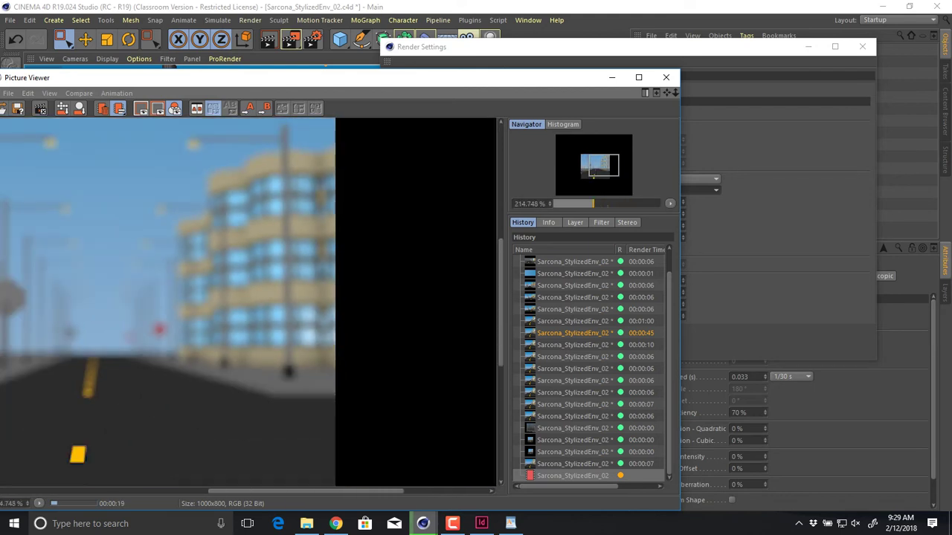
{"action": "left_click_drag", "start_coordinate": [456, 312], "coordinate": [439, 310]}
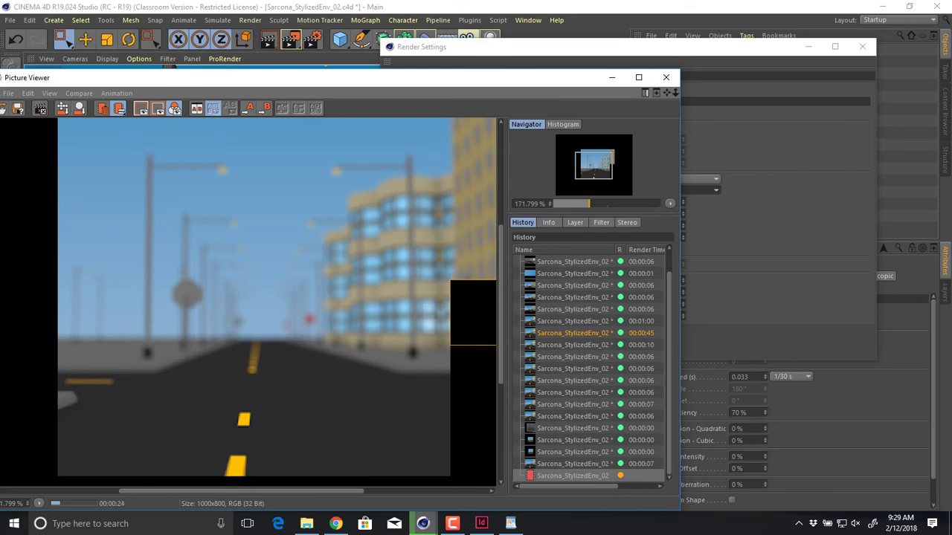
{"action": "scroll", "coordinate": [476, 160], "scroll_direction": "down", "scroll_amount": 2}
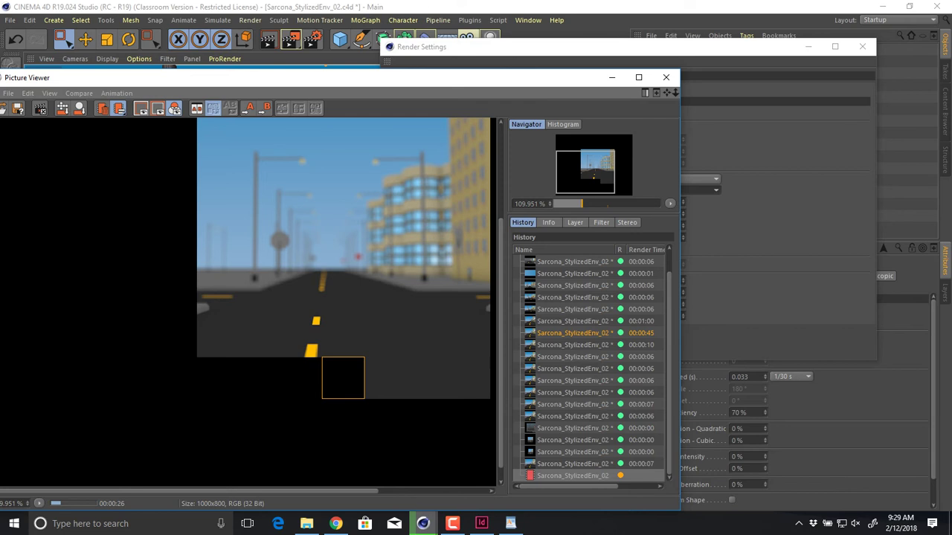
{"action": "left_click_drag", "start_coordinate": [418, 364], "coordinate": [282, 392]}
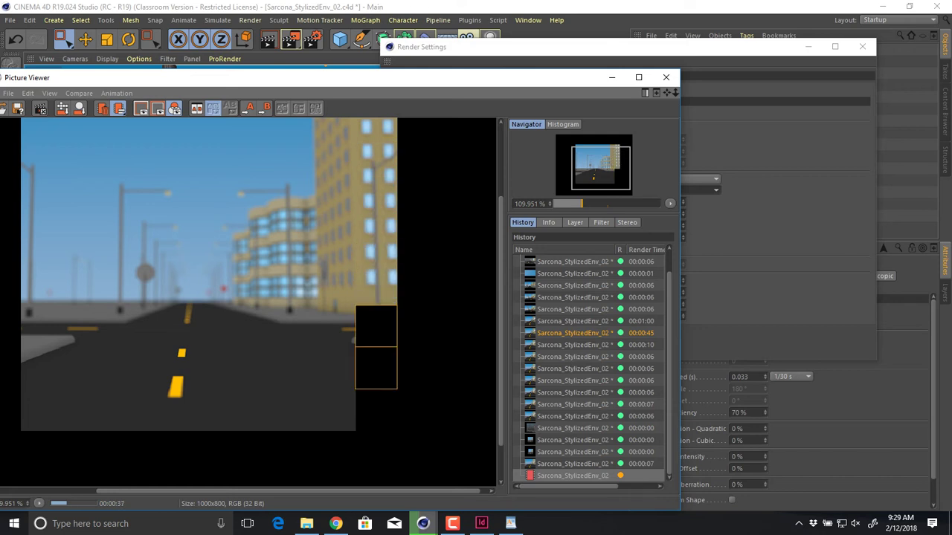
{"action": "scroll", "coordinate": [248, 302], "scroll_direction": "down", "scroll_amount": 2}
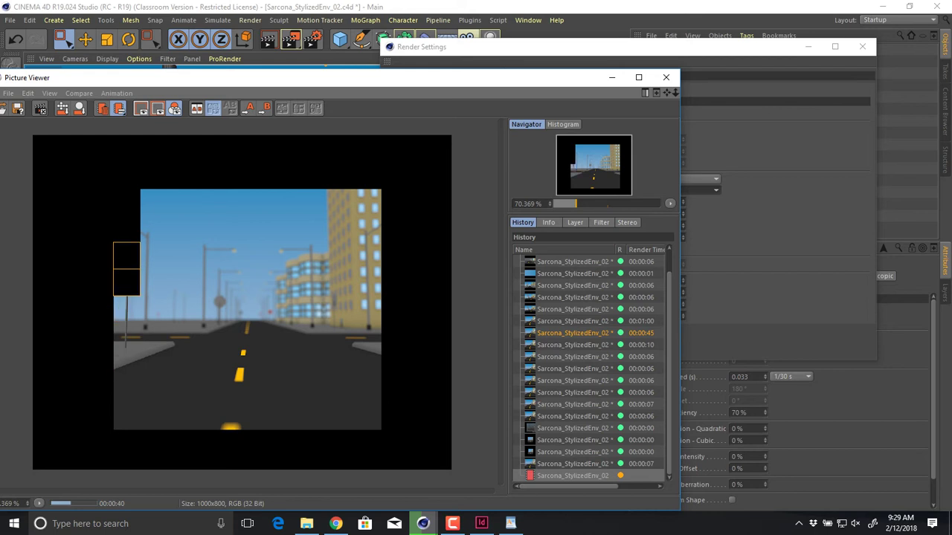
- Compare the earlier 3000 x 2400 render in the history with the current depth-of-field render
{"action": "left_click", "coordinate": [572, 321]}
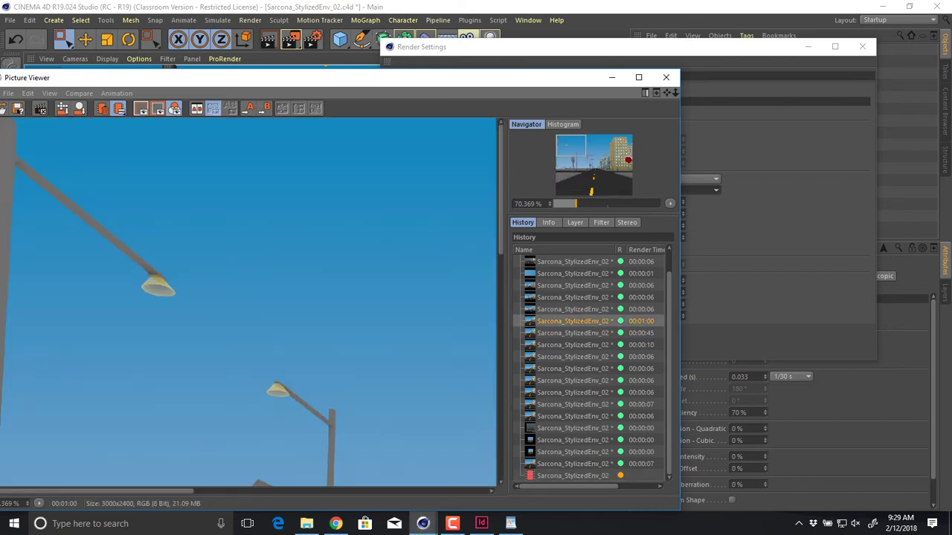
{"action": "scroll", "coordinate": [248, 304], "scroll_direction": "down", "scroll_amount": 4}
{"action": "scroll", "coordinate": [249, 305], "scroll_direction": "down", "scroll_amount": 1}
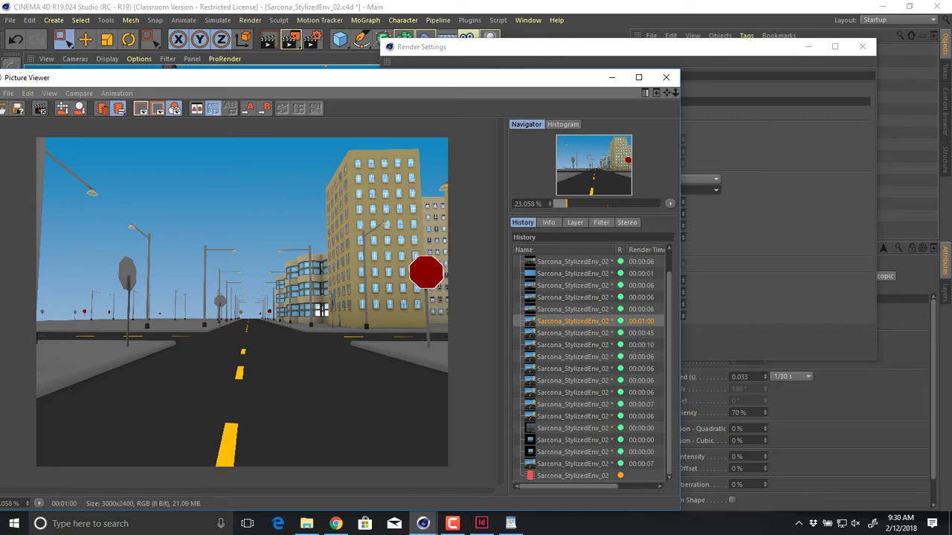
{"action": "left_click", "coordinate": [573, 475]}
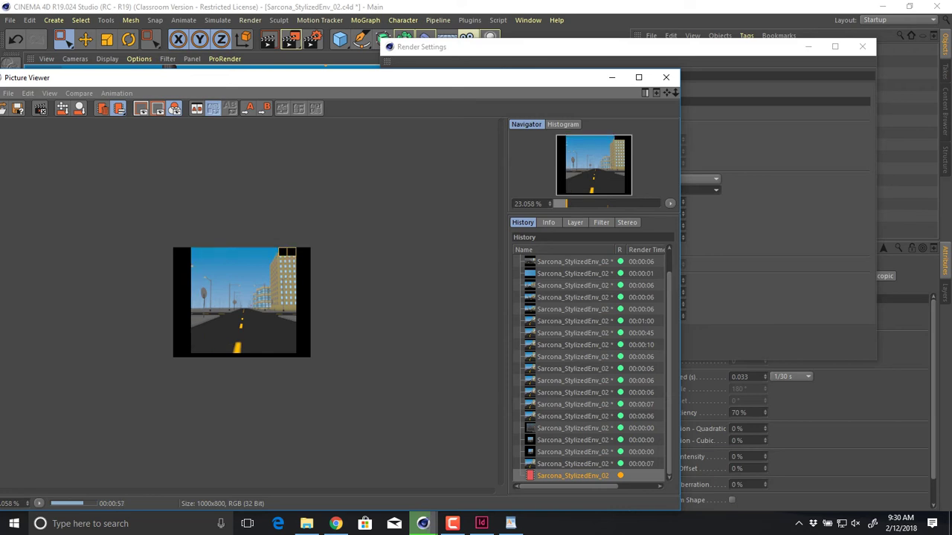
{"action": "scroll", "coordinate": [242, 302], "scroll_direction": "up", "scroll_amount": 2}
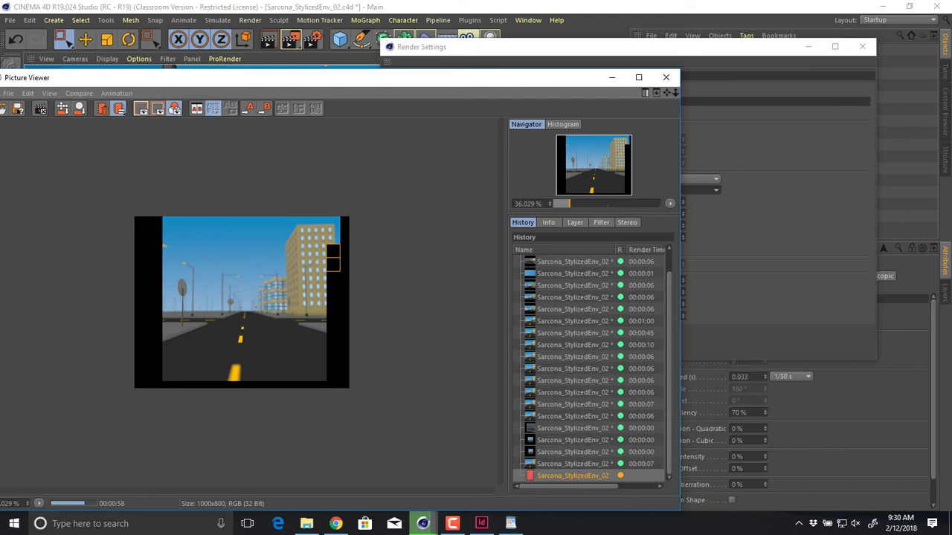
{"action": "scroll", "coordinate": [242, 302], "scroll_direction": "up", "scroll_amount": 1}
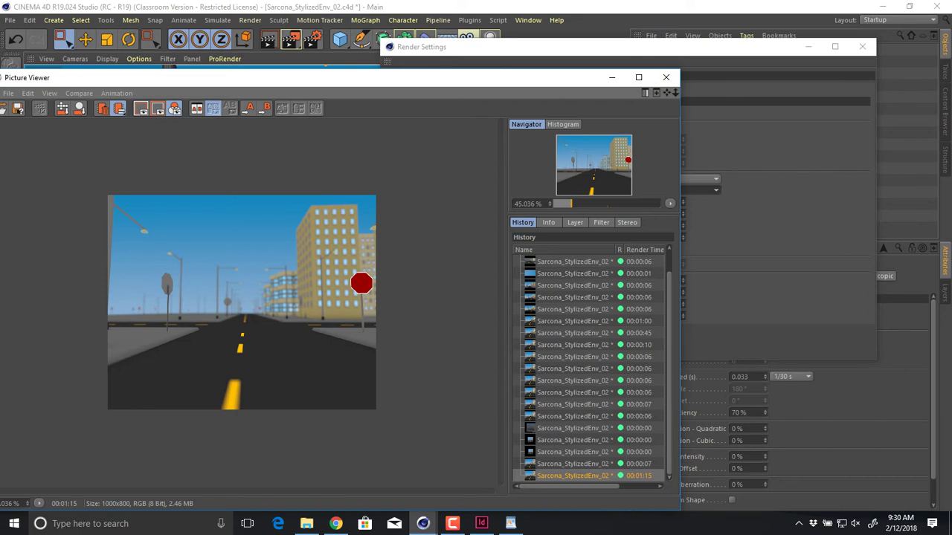
- Set the output width to 3000 pixels with the ratio locked and close the render settings
{"action": "key", "text": "ctrl+b"}
{"action": "left_click", "coordinate": [415, 88]}
{"action": "double_click", "coordinate": [580, 99]}
{"action": "type", "text": "3000"}
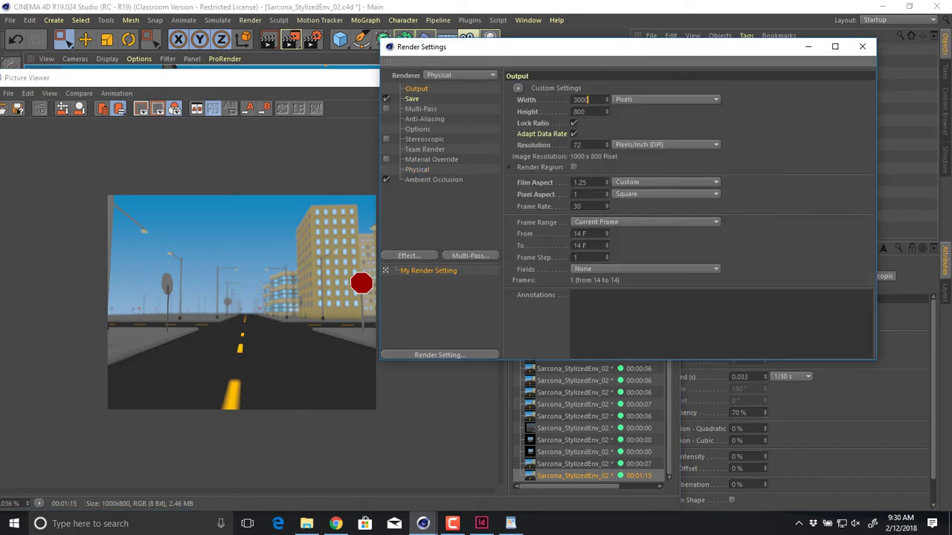
{"action": "key", "text": "Return"}
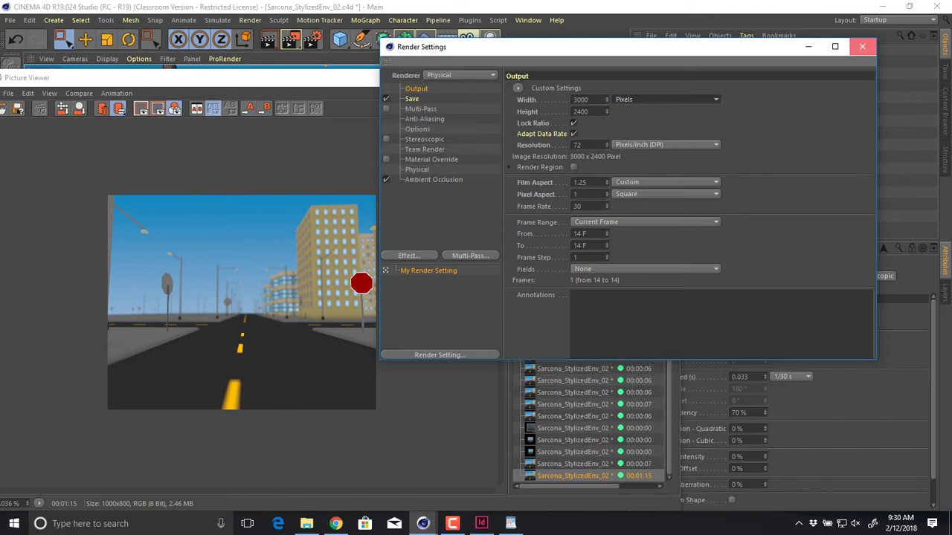
{"action": "left_click", "coordinate": [863, 46]}
- Pick the red stop sign in the viewport for the DOF_Render camera's Focus Distance and start the final render
{"action": "left_click_drag", "start_coordinate": [437, 81], "coordinate": [482, 434]}
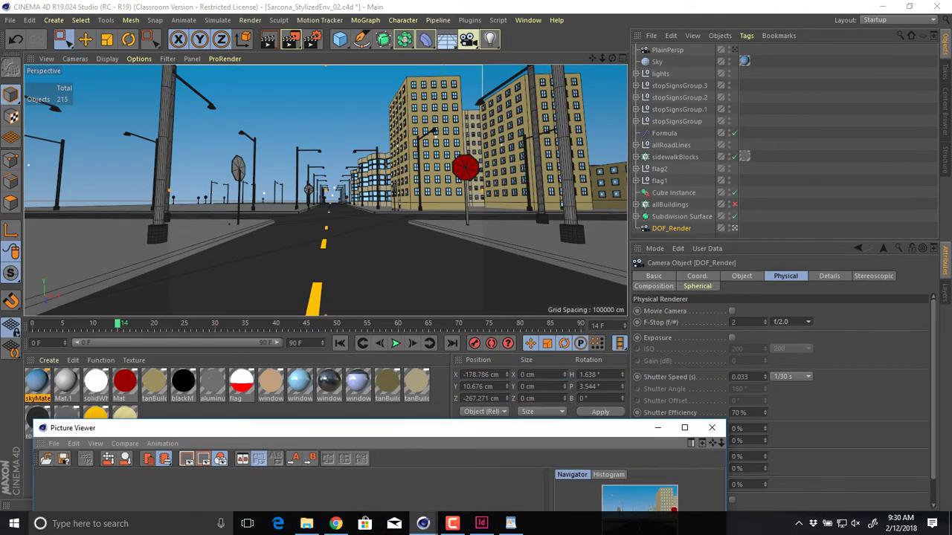
{"action": "left_click", "coordinate": [740, 276]}
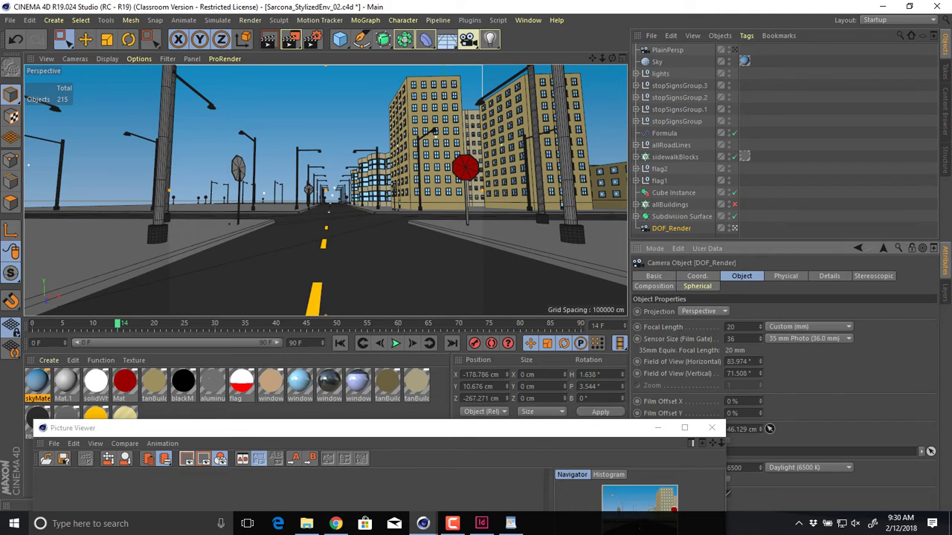
{"action": "left_click", "coordinate": [465, 168]}
{"action": "key", "text": "shift+r"}
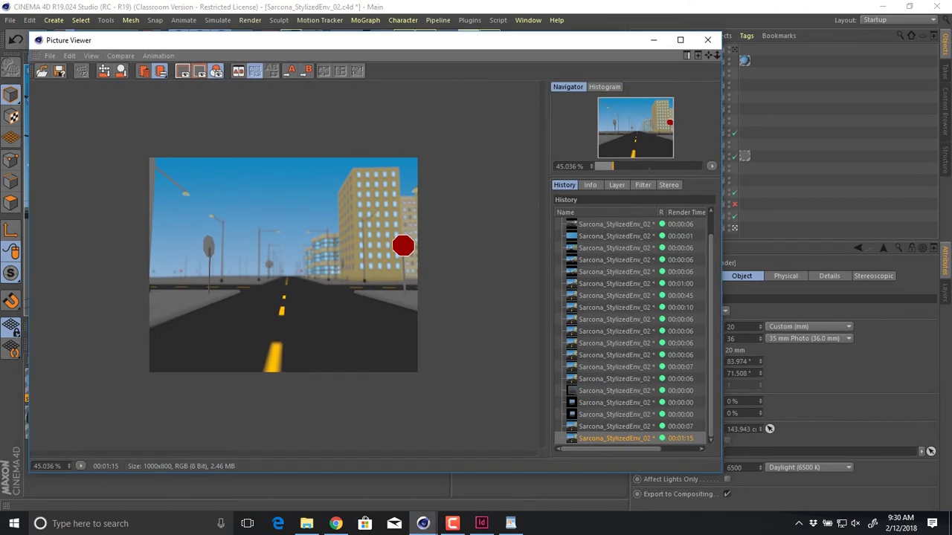
{"action": "key", "text": "shift+r"}
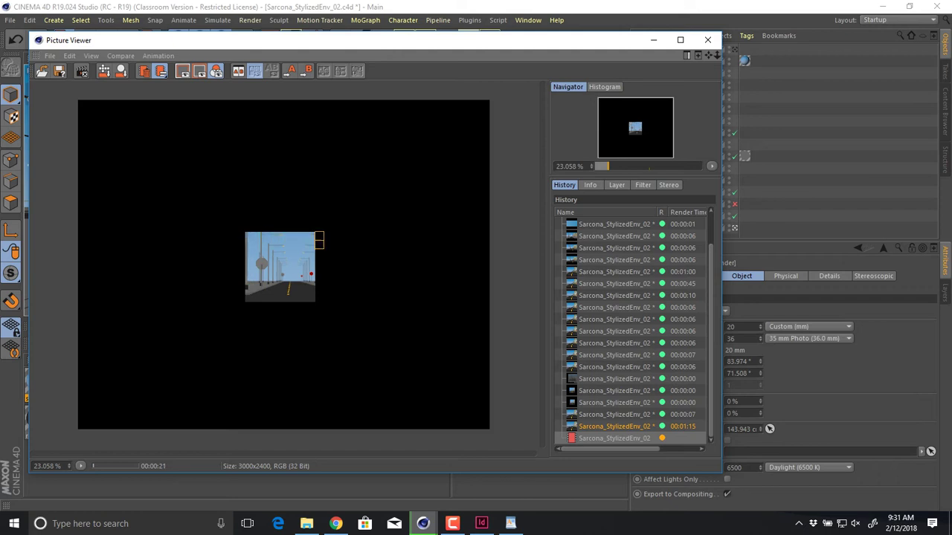
- Inspect the depth blur along the street in the running 3000 x 2400 render and stop the render
{"action": "scroll", "coordinate": [305, 265], "scroll_direction": "up", "scroll_amount": 8}
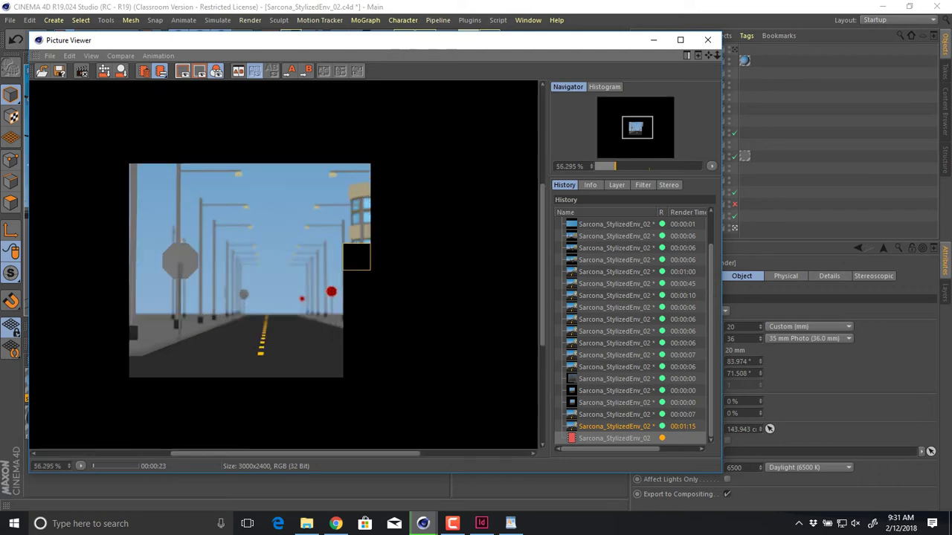
{"action": "left_click_drag", "start_coordinate": [305, 265], "coordinate": [408, 233]}
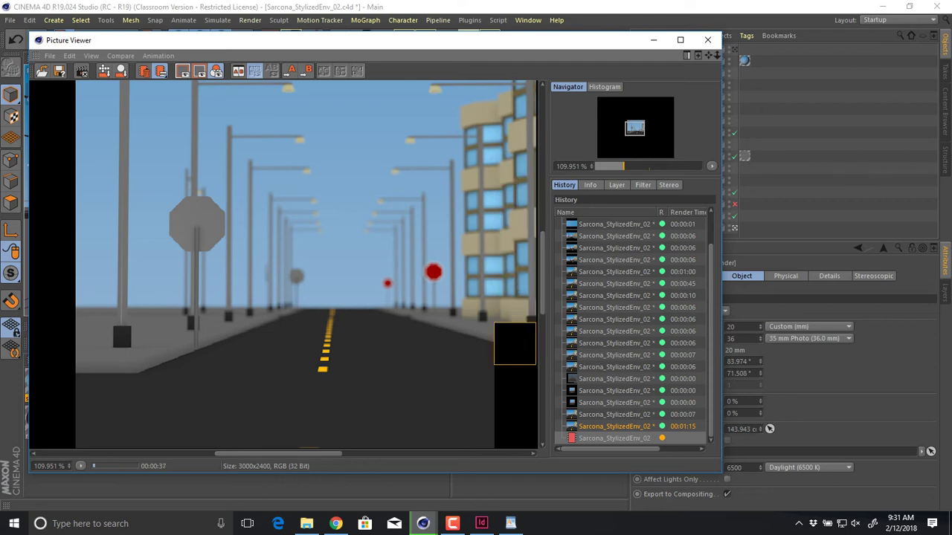
{"action": "scroll", "coordinate": [444, 341], "scroll_direction": "down", "scroll_amount": 2}
{"action": "middle_click_drag", "start_coordinate": [444, 341], "coordinate": [259, 333]}
{"action": "scroll", "coordinate": [366, 328], "scroll_direction": "down", "scroll_amount": 1}
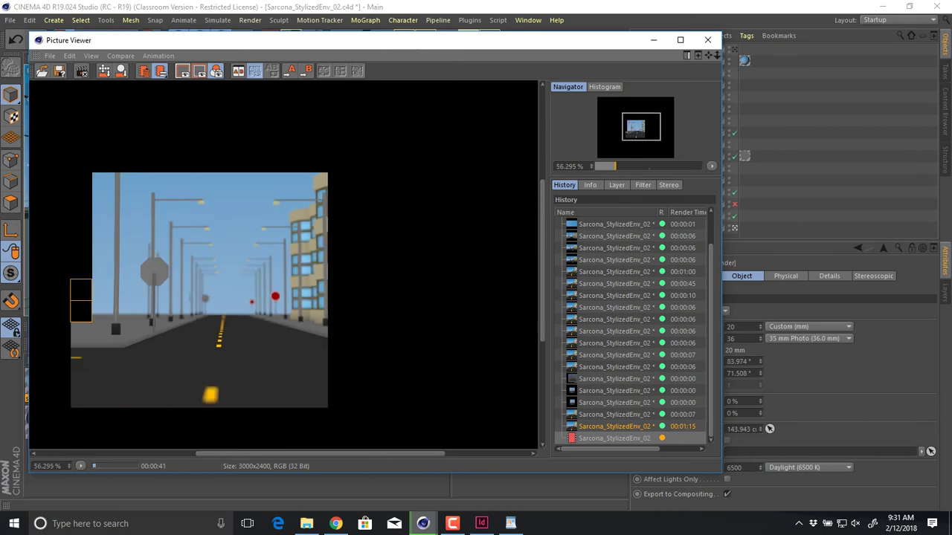
{"action": "key", "text": "Escape"}
{"action": "key", "text": "Return"}
{"action": "key", "text": "Return"}
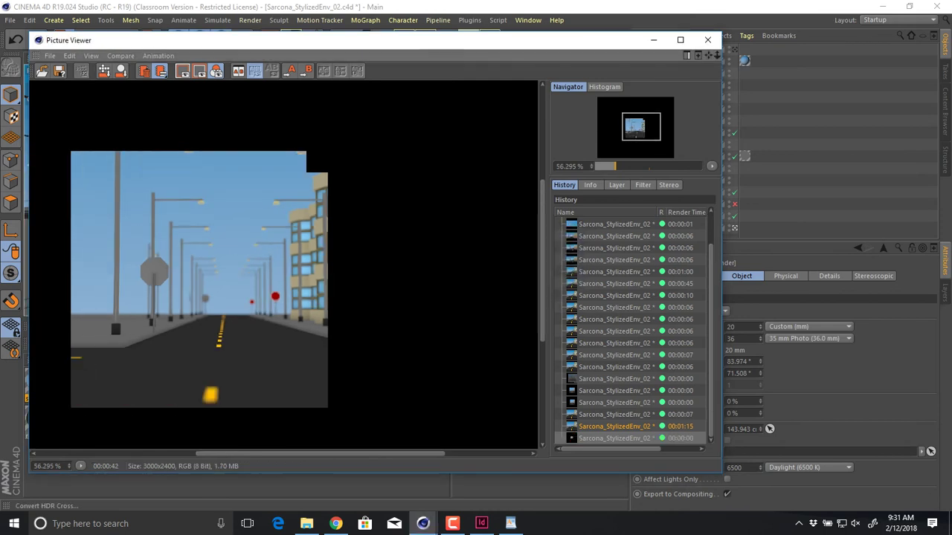
- Save the partial render as an 8-bit TIFF still in the renders folder, replacing StylizedEnv with DOF in the name, and close the Picture Viewer
{"action": "left_click", "coordinate": [50, 56]}
{"action": "left_click", "coordinate": [55, 83]}
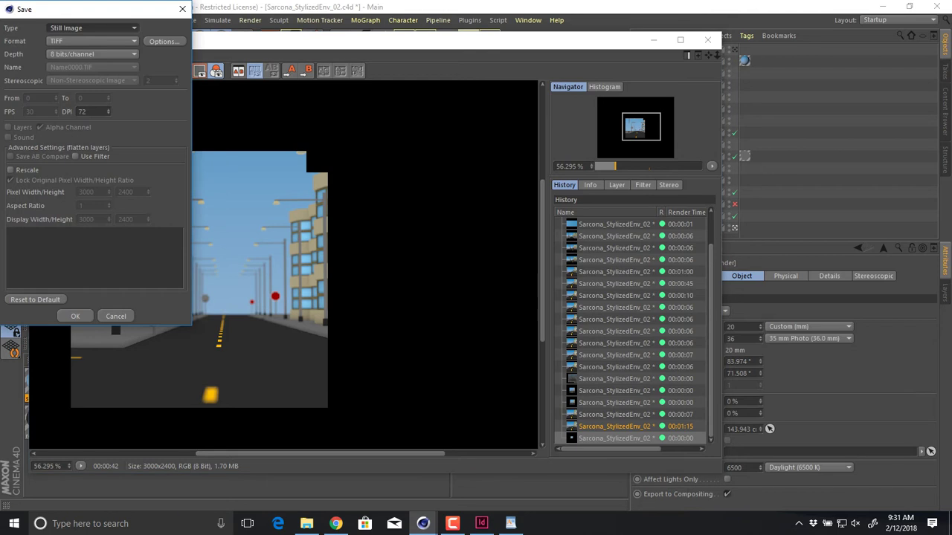
{"action": "key", "text": "Return"}
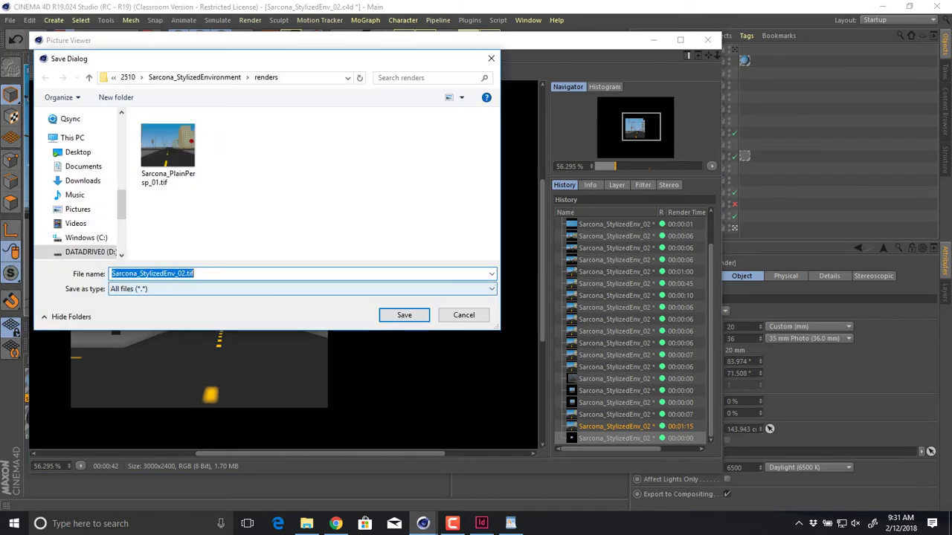
{"action": "left_click", "coordinate": [160, 273]}
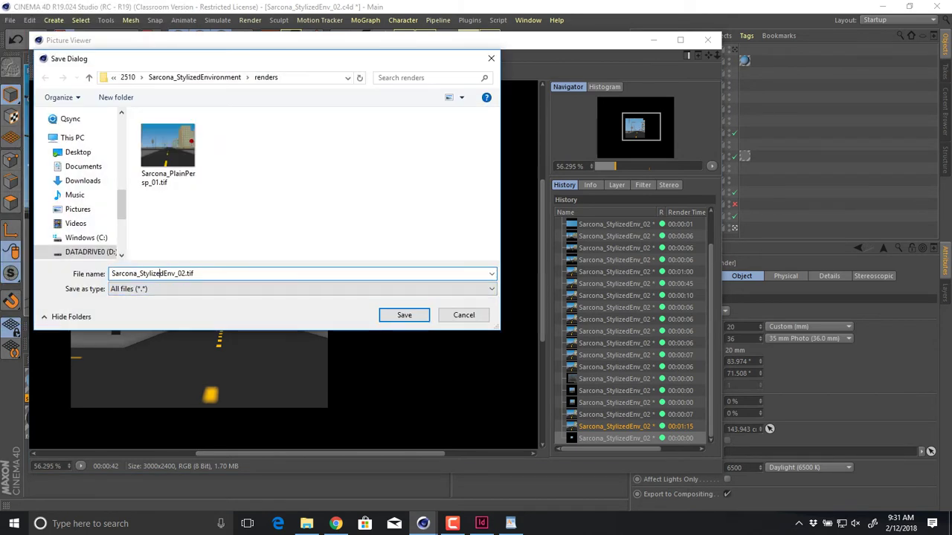
{"action": "left_click_drag", "start_coordinate": [176, 274], "coordinate": [144, 273]}
{"action": "key", "text": "shift+Left"}
{"action": "type", "text": "DOF"}
{"action": "key", "text": "Return"}
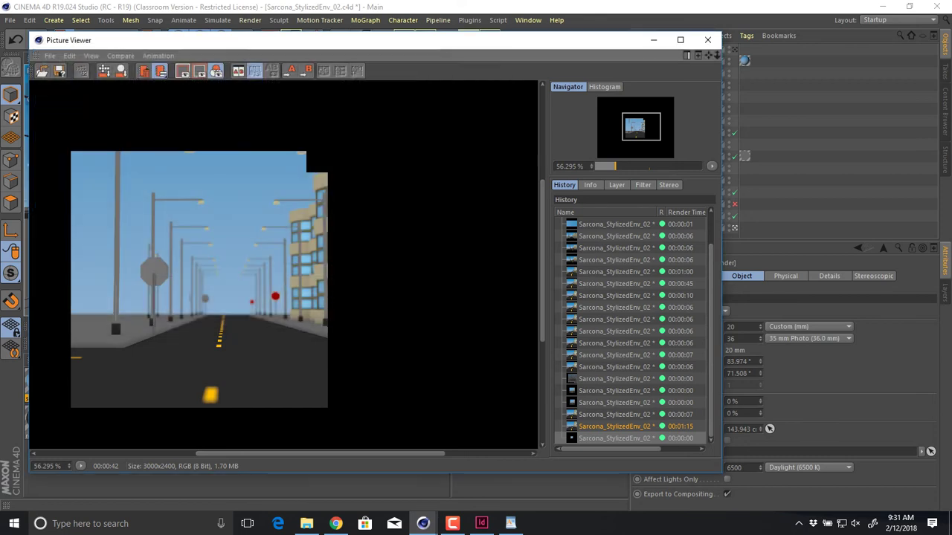
{"action": "left_click", "coordinate": [707, 40]}
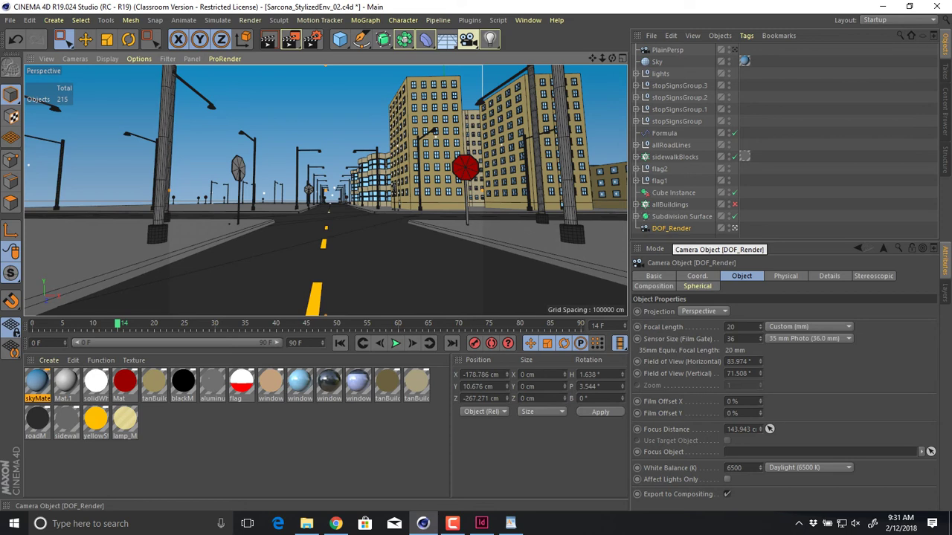
- Duplicate the DOF_Render camera, name the copy Fisheye_Render and make it the active camera
{"action": "key", "text": "ctrl+d"}
{"action": "left_click", "coordinate": [671, 228]}
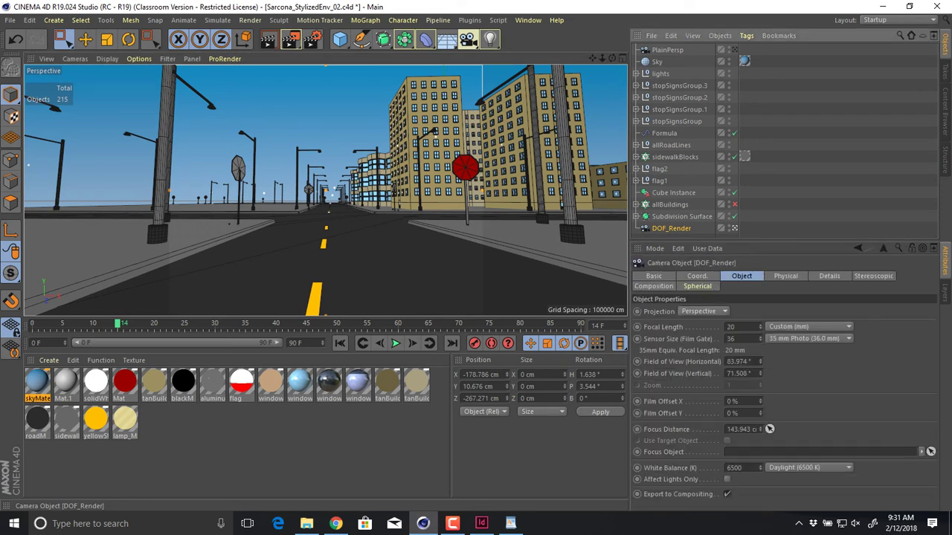
{"action": "key", "text": "ctrl+c"}
{"action": "key", "text": "ctrl+v"}
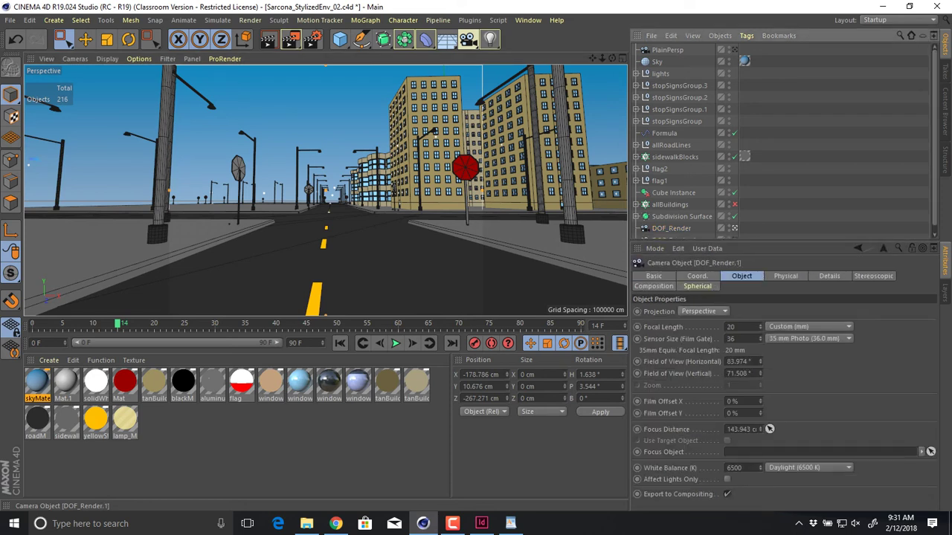
{"action": "double_click", "coordinate": [674, 233]}
{"action": "type", "text": "F"}
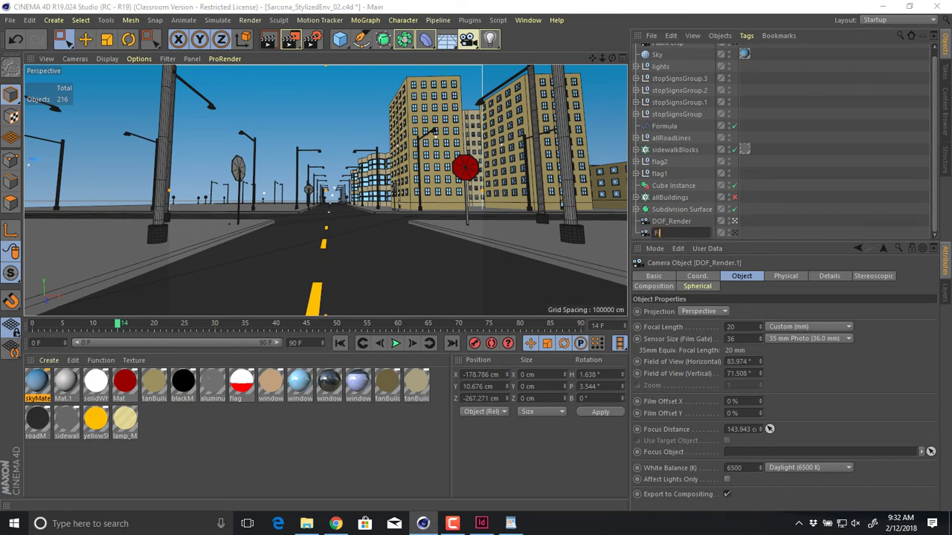
{"action": "type", "text": "isheye_Render"}
{"action": "key", "text": "Return"}
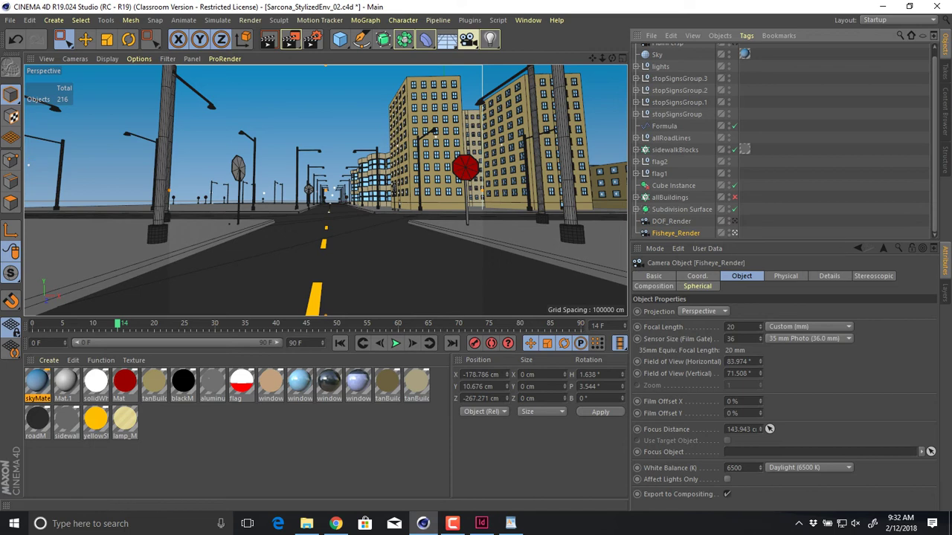
- Set the Fisheye_Render camera's quadratic lens distortion to 100% and its shutter speed to 1/250 s
{"action": "left_click", "coordinate": [785, 276]}
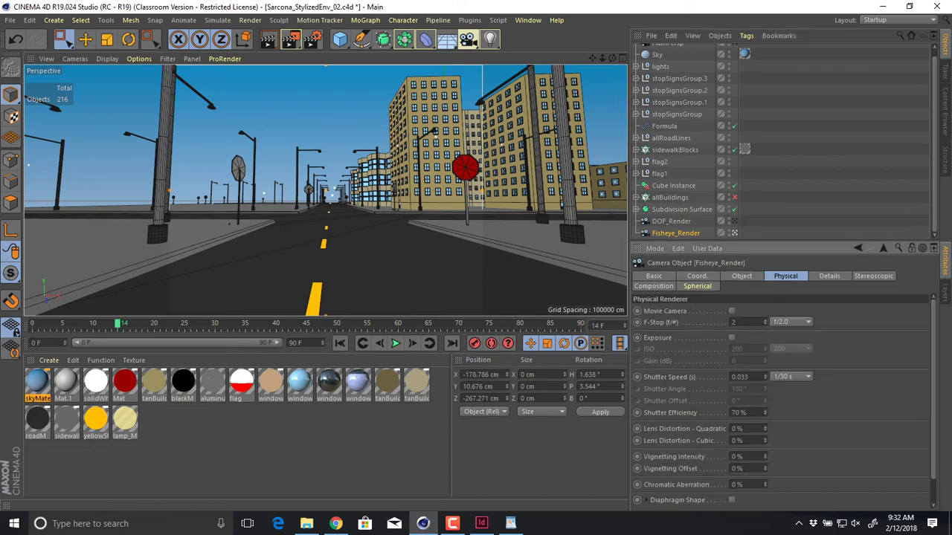
{"action": "scroll", "coordinate": [781, 398], "scroll_direction": "down", "scroll_amount": 2}
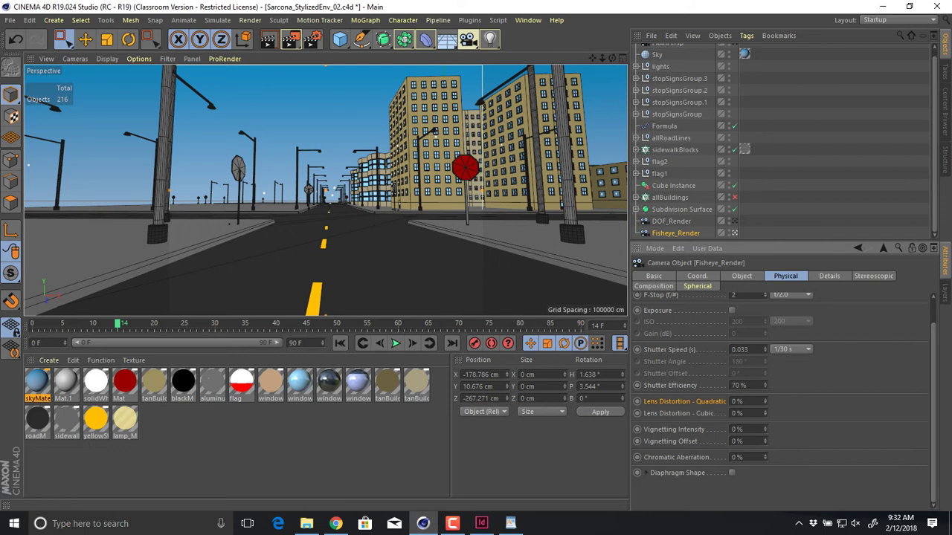
{"action": "left_click_drag", "start_coordinate": [765, 401], "coordinate": [764, 354]}
{"action": "scroll", "coordinate": [791, 349], "scroll_direction": "down", "scroll_amount": 5}
{"action": "left_click_drag", "start_coordinate": [764, 350], "coordinate": [764, 345]}
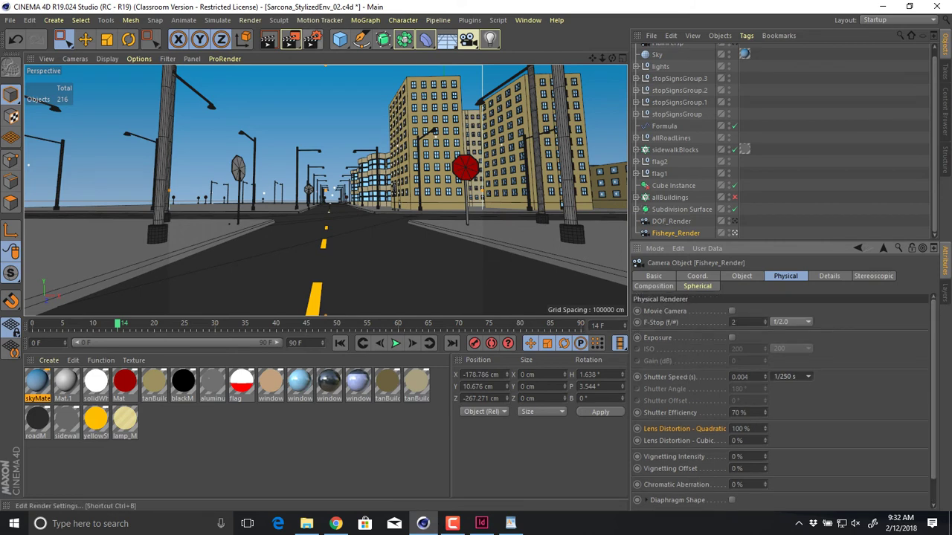
- Turn off Depth Of Field for the Physical renderer and close the render settings
{"action": "left_click", "coordinate": [313, 39]}
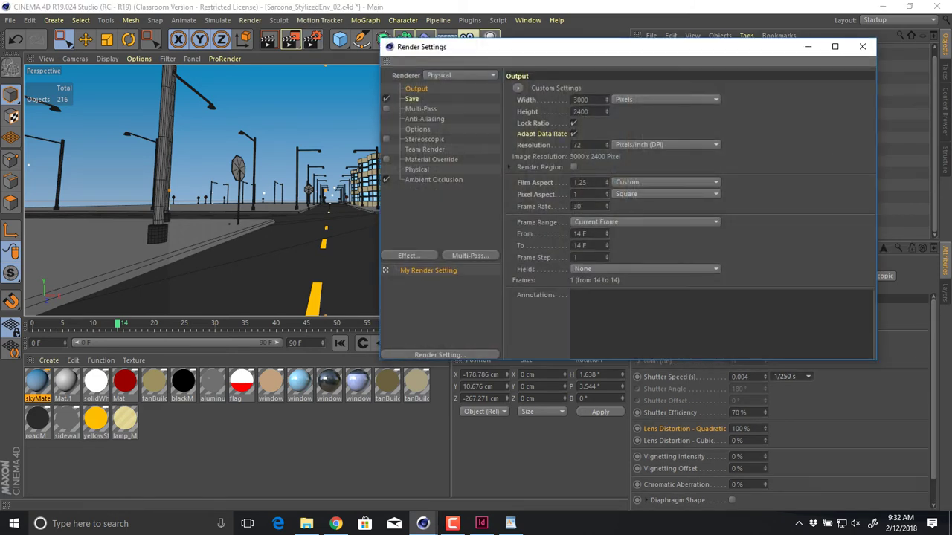
{"action": "left_click", "coordinate": [417, 170]}
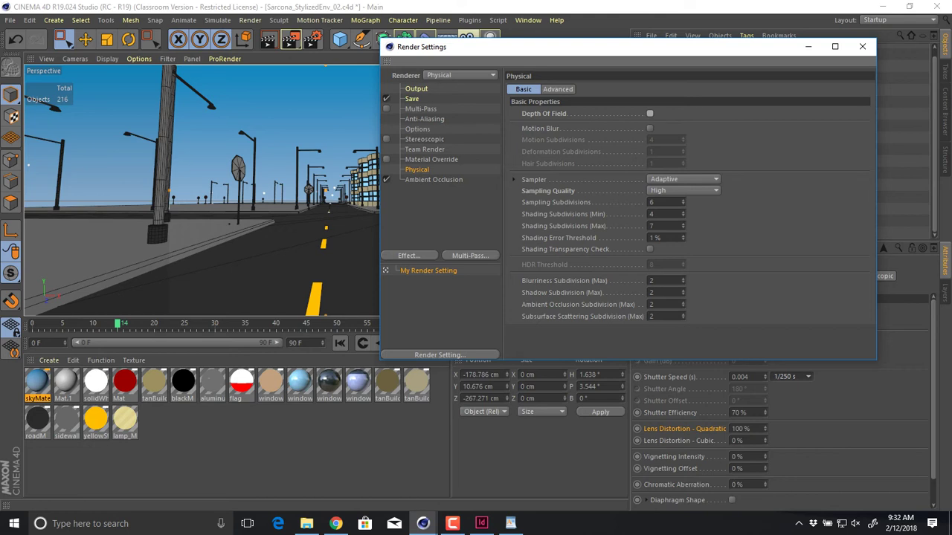
{"action": "left_click", "coordinate": [862, 46]}
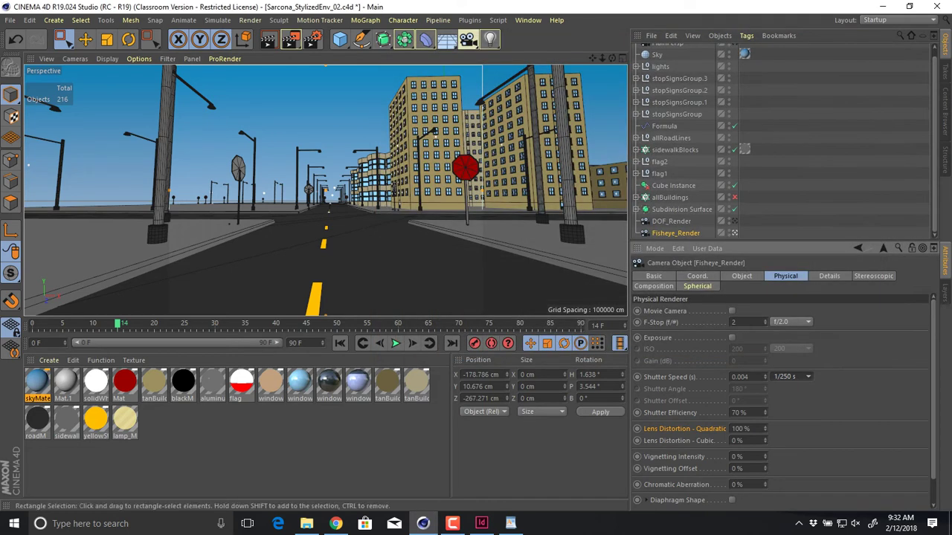
{"action": "key", "text": "shift+r"}
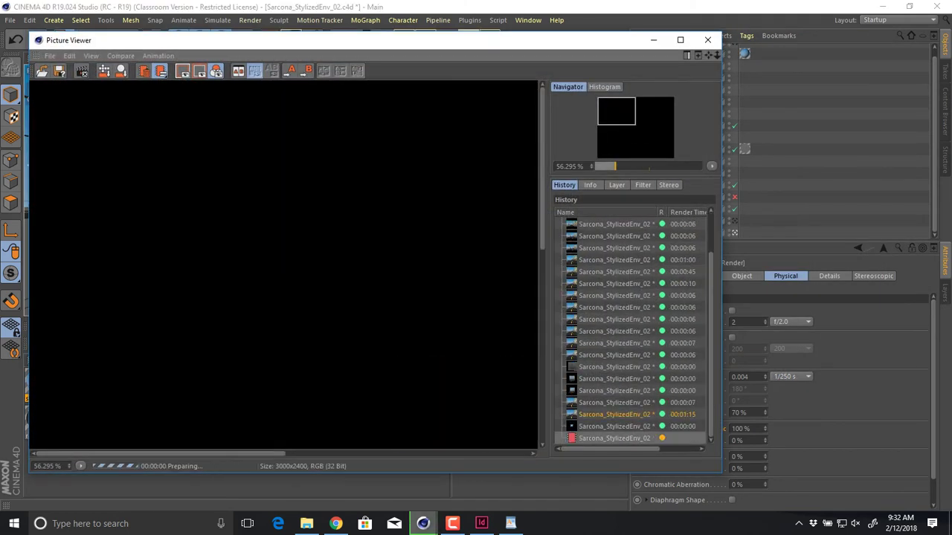
{"action": "key", "text": "Escape"}
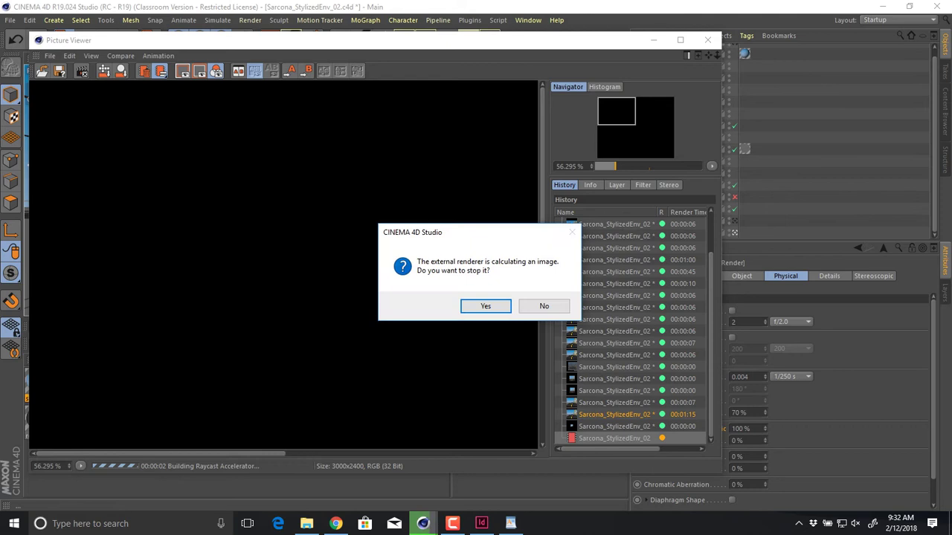
{"action": "key", "text": "Return"}
{"action": "left_click", "coordinate": [707, 39]}
- Set the render output size to 1000 x 800 pixels and render the fisheye view in the Picture Viewer
{"action": "left_click", "coordinate": [312, 38]}
{"action": "left_click", "coordinate": [416, 88]}
{"action": "double_click", "coordinate": [581, 99]}
{"action": "type", "text": "800"}
{"action": "key", "text": "Return"}
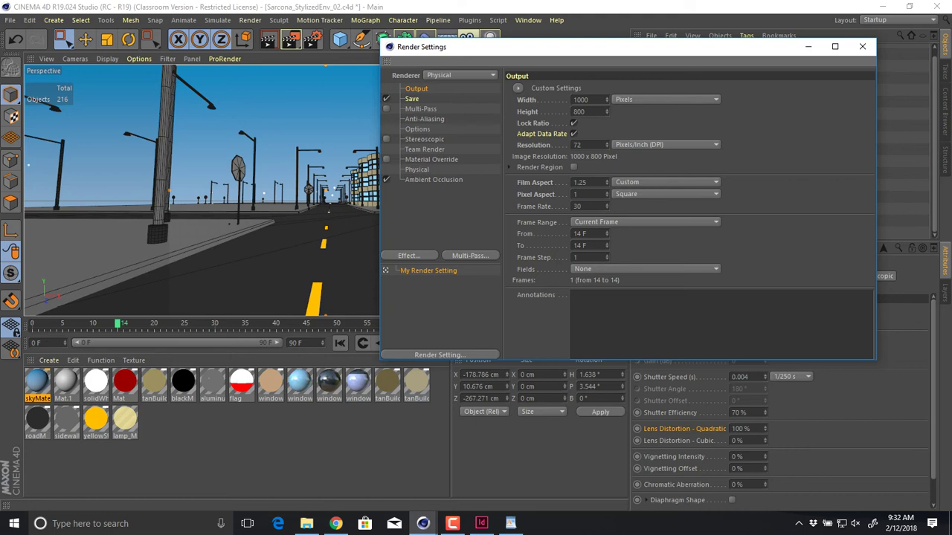
{"action": "left_click", "coordinate": [862, 46]}
{"action": "key", "text": "shift+r"}
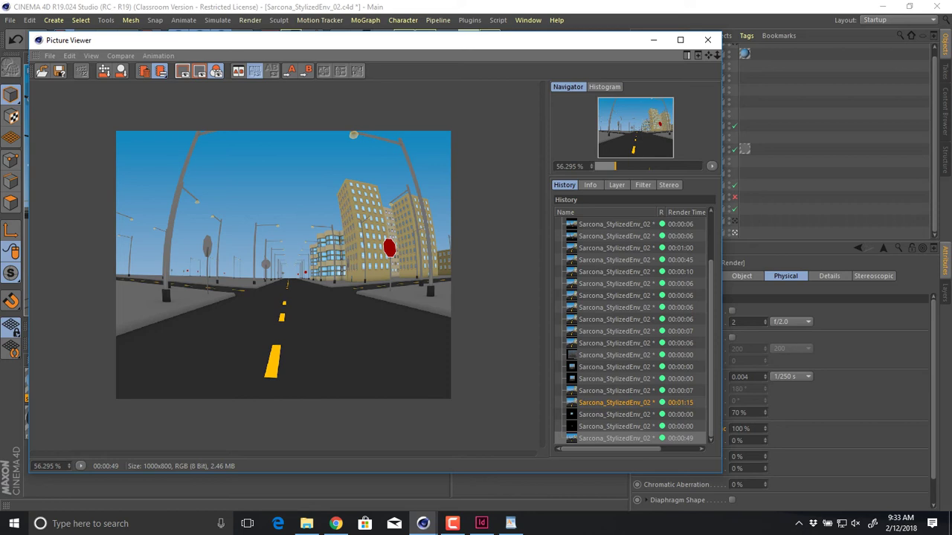
- Save the fisheye render in the renders folder with a file name ending in FishEye_03.tif and close the Picture Viewer
{"action": "left_click", "coordinate": [50, 56]}
{"action": "left_click", "coordinate": [56, 87]}
{"action": "left_click", "coordinate": [75, 316]}
{"action": "left_click", "coordinate": [192, 274]}
{"action": "left_click_drag", "start_coordinate": [177, 274], "coordinate": [139, 274]}
{"action": "type", "text": "FishEye_02.tif"}
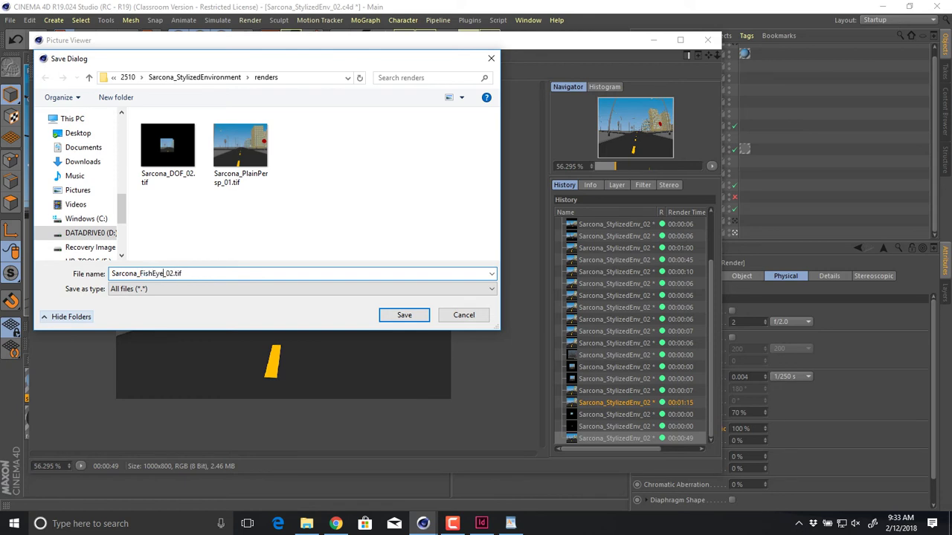
{"action": "left_click_drag", "start_coordinate": [170, 274], "coordinate": [173, 273]}
{"action": "type", "text": "3"}
{"action": "key", "text": "Return"}
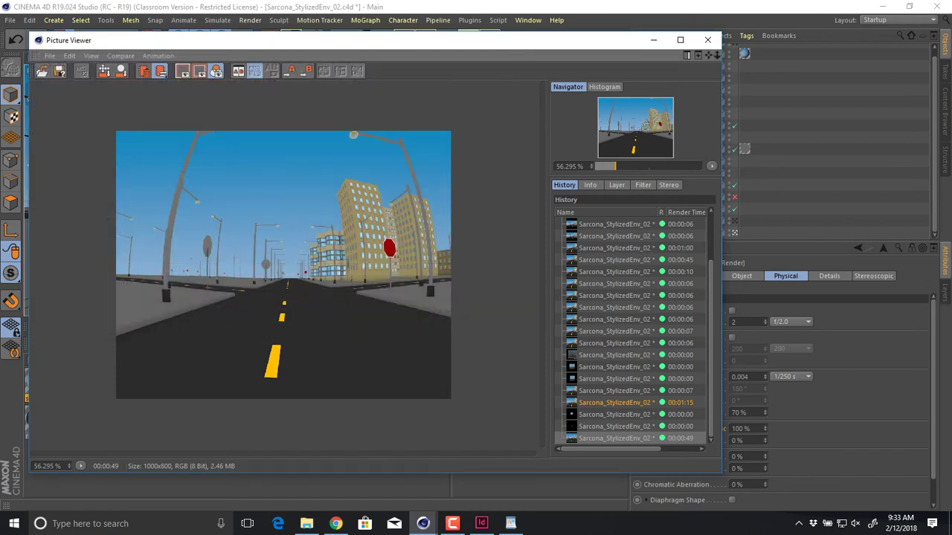
{"action": "left_click", "coordinate": [707, 40]}
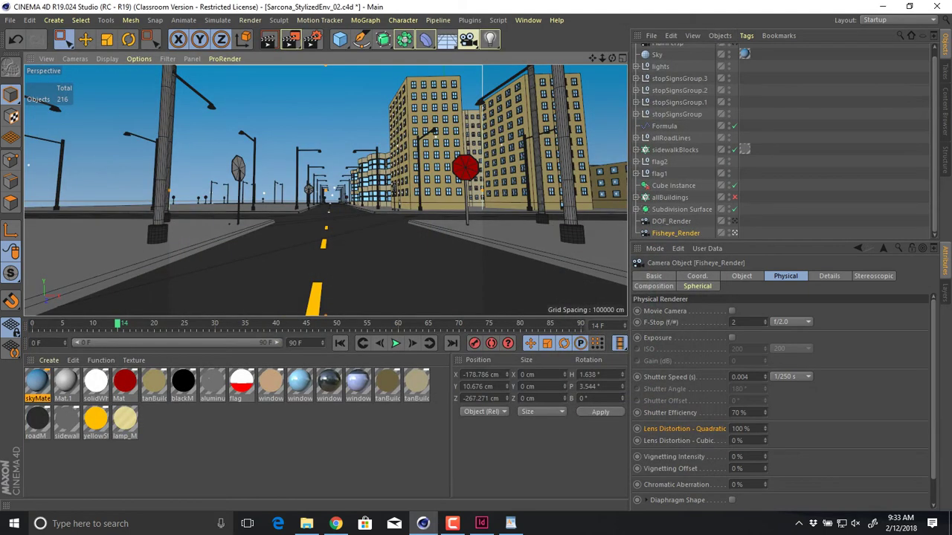
- Duplicate the Fisheye_Render camera and open the copy's name for editing
{"action": "left_click_drag", "start_coordinate": [752, 428], "coordinate": [731, 429]}
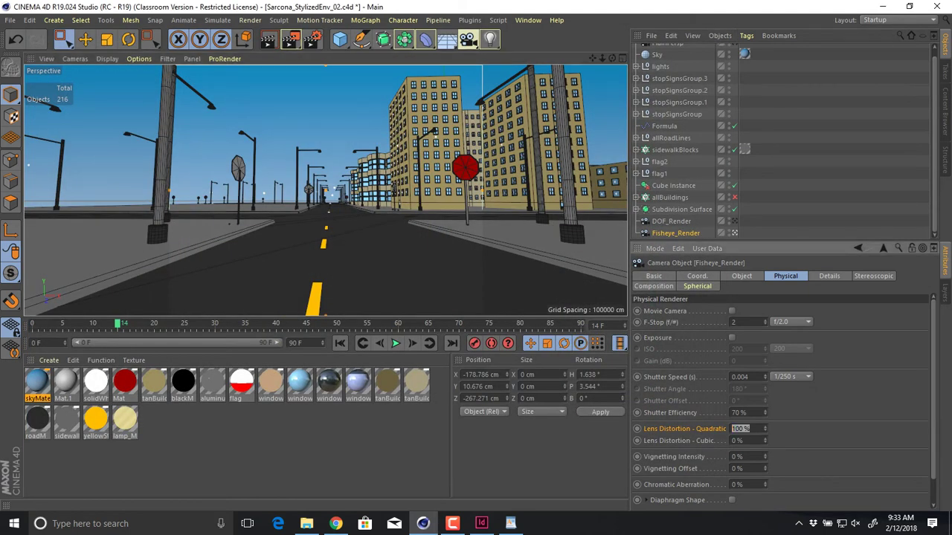
{"action": "left_click", "coordinate": [675, 233]}
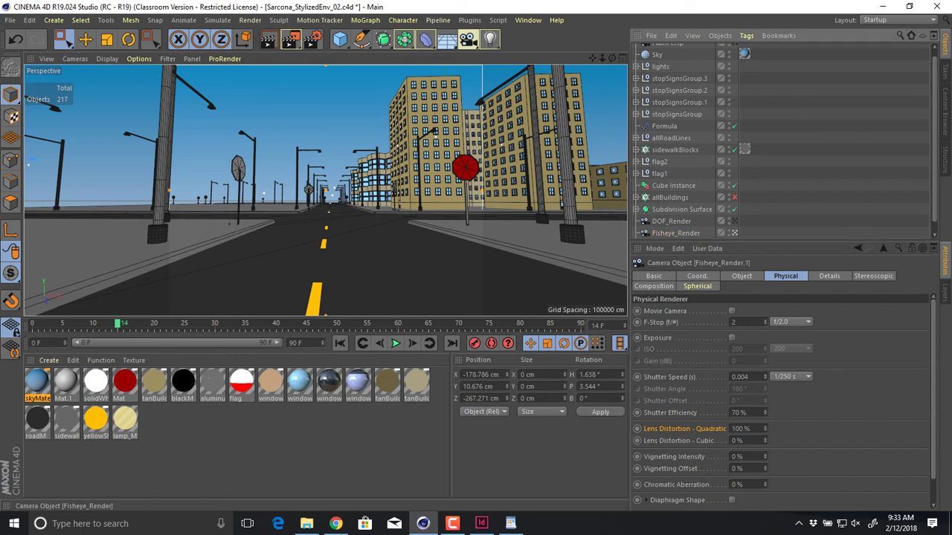
{"action": "left_click_drag", "start_coordinate": [675, 232], "coordinate": [675, 237], "text": "ctrl"}
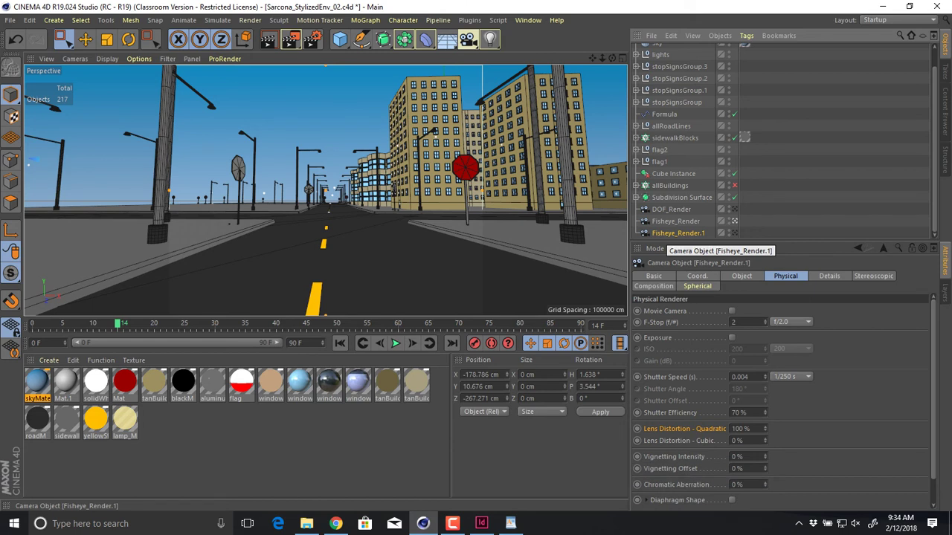
{"action": "double_click", "coordinate": [677, 221]}
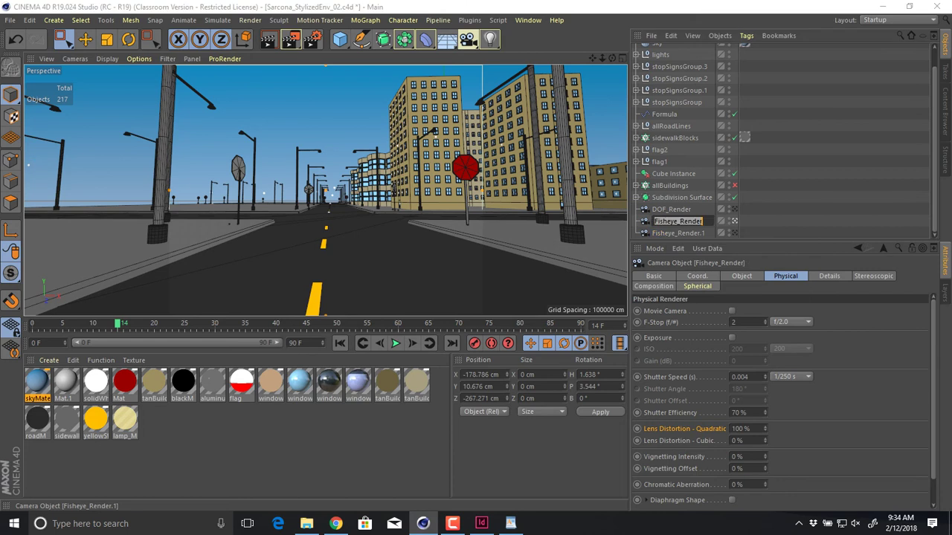
{"action": "key", "text": "Return"}
{"action": "left_click", "coordinate": [677, 233]}
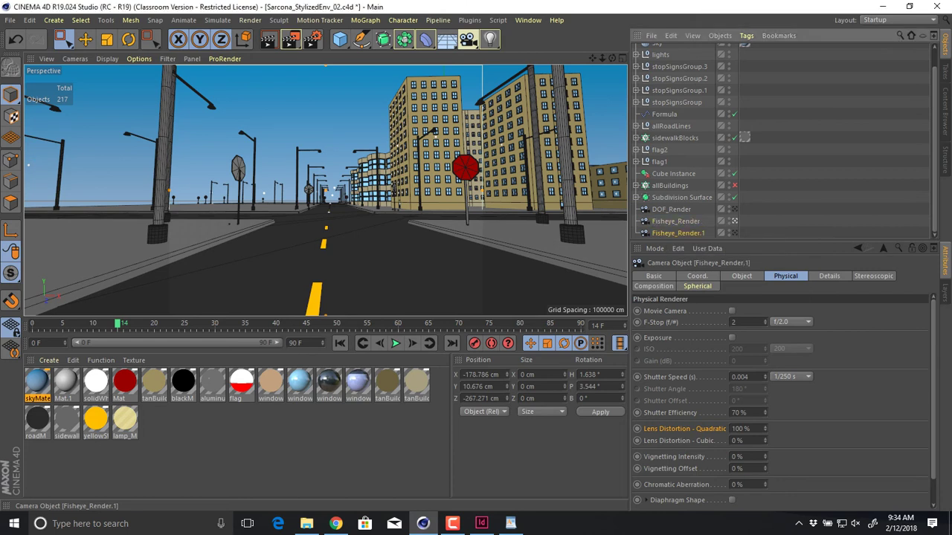
{"action": "double_click", "coordinate": [677, 233]}
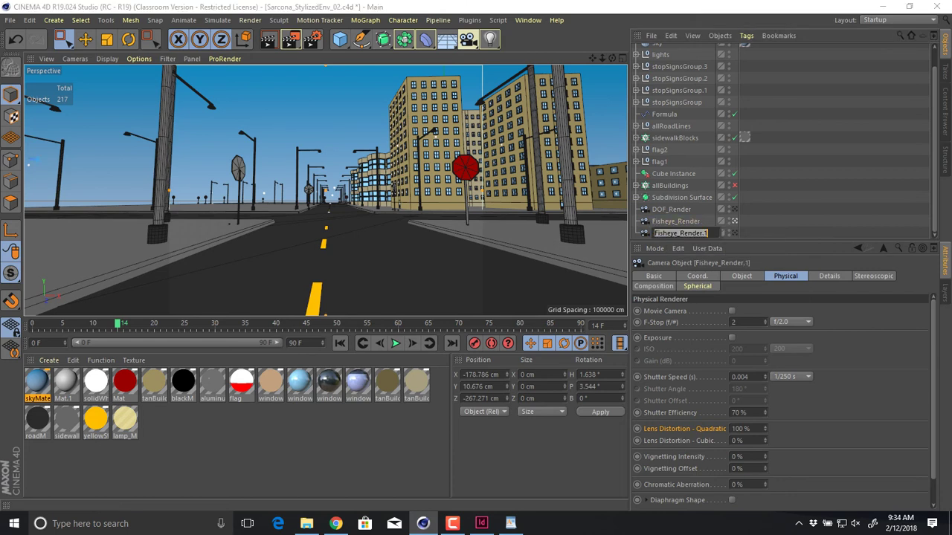
{"action": "type", "text": "VIgnett"}
{"action": "key", "text": "BackSpace"}
{"action": "key", "text": "BackSpace"}
{"action": "key", "text": "BackSpace"}
{"action": "key", "text": "BackSpace"}
{"action": "key", "text": "BackSpace"}
{"action": "key", "text": "BackSpace"}
{"action": "key", "text": "BackSpace"}
{"action": "key", "text": "BackSpace"}
- Name the copied camera SketchToon_Render and make it the active camera
{"action": "type", "text": "SketchToon_Render"}
{"action": "key", "text": "Return"}
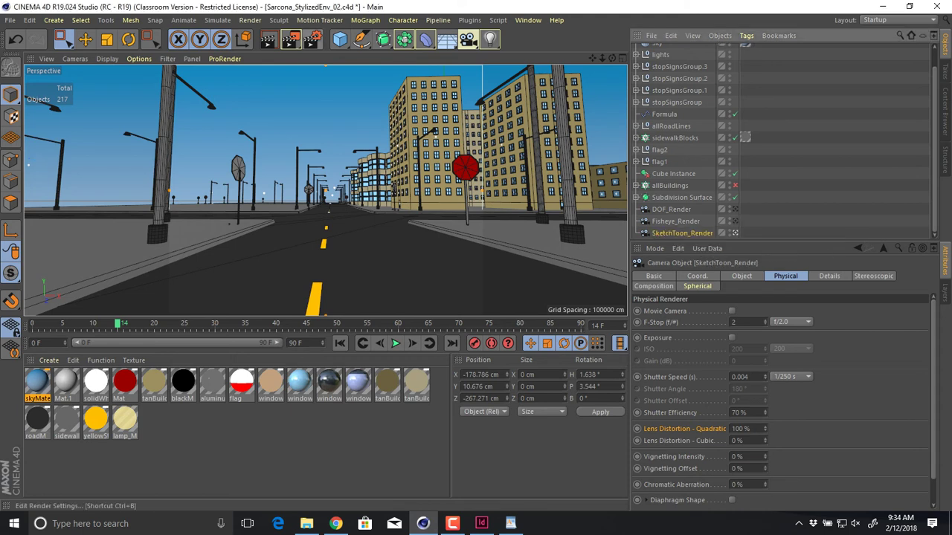
- Check the effects offered for the Physical renderer in the render settings, and switch the renderer to Standard
{"action": "left_click", "coordinate": [311, 39]}
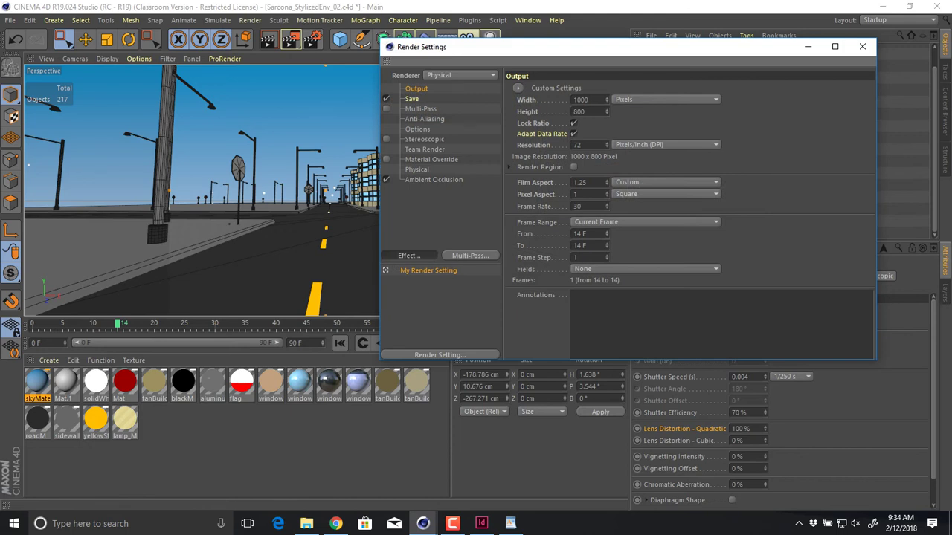
{"action": "left_click", "coordinate": [408, 255]}
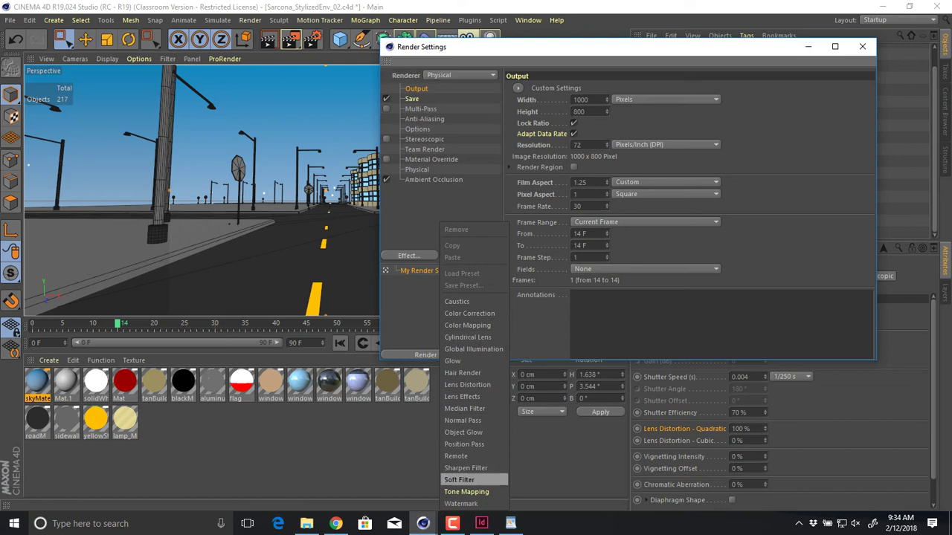
{"action": "key", "text": "Escape"}
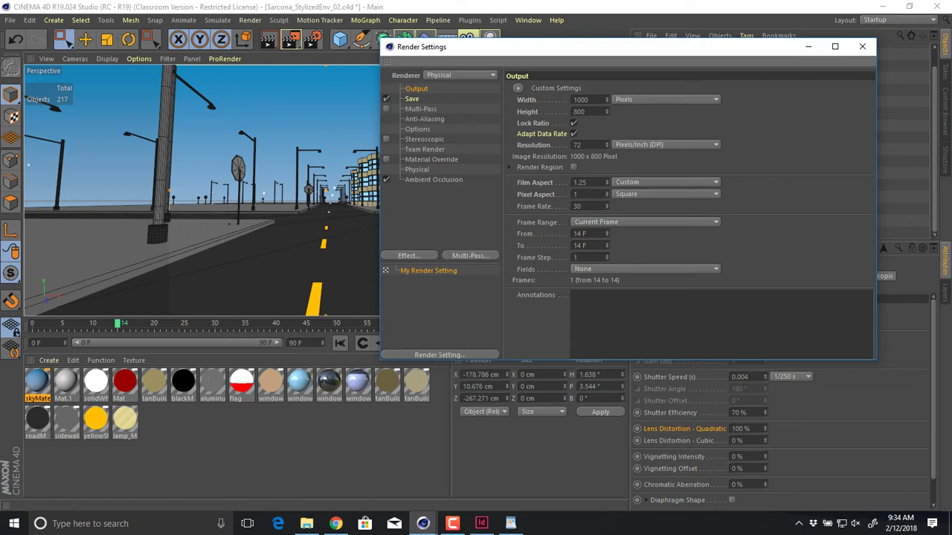
{"action": "left_click_drag", "start_coordinate": [595, 46], "coordinate": [598, 15]}
{"action": "left_click", "coordinate": [412, 224]}
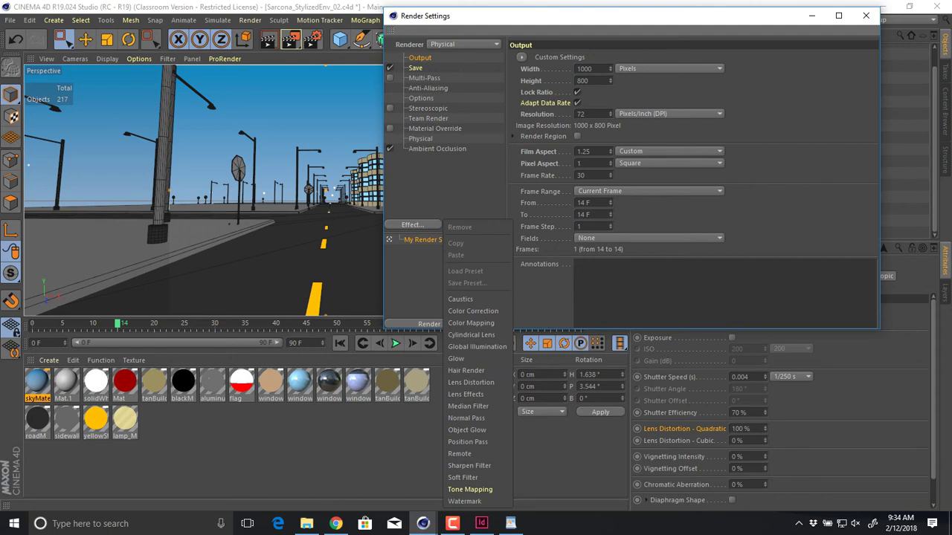
{"action": "key", "text": "Escape"}
{"action": "left_click", "coordinate": [464, 44]}
{"action": "left_click", "coordinate": [444, 56]}
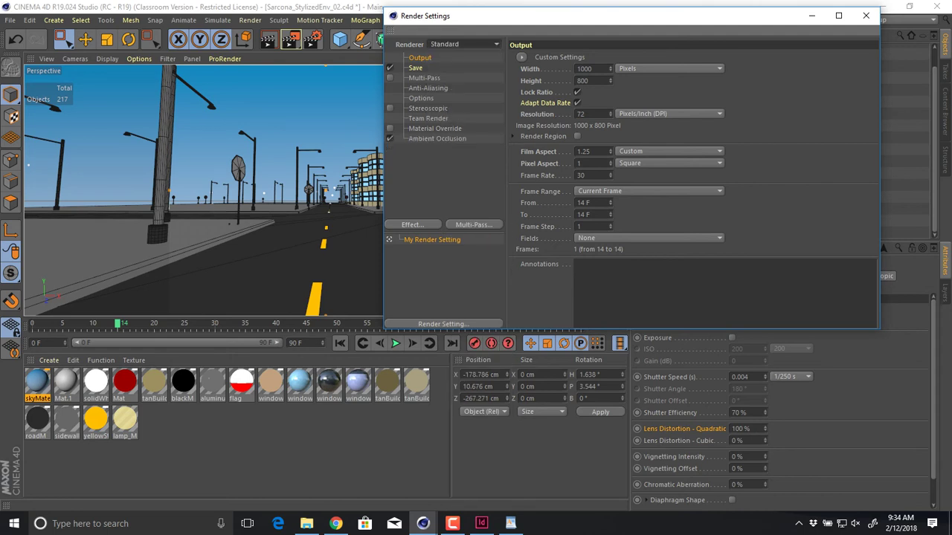
- Add the Sketch and Toon effect to the render settings and start rendering the view in the Picture Viewer
{"action": "left_click", "coordinate": [412, 225]}
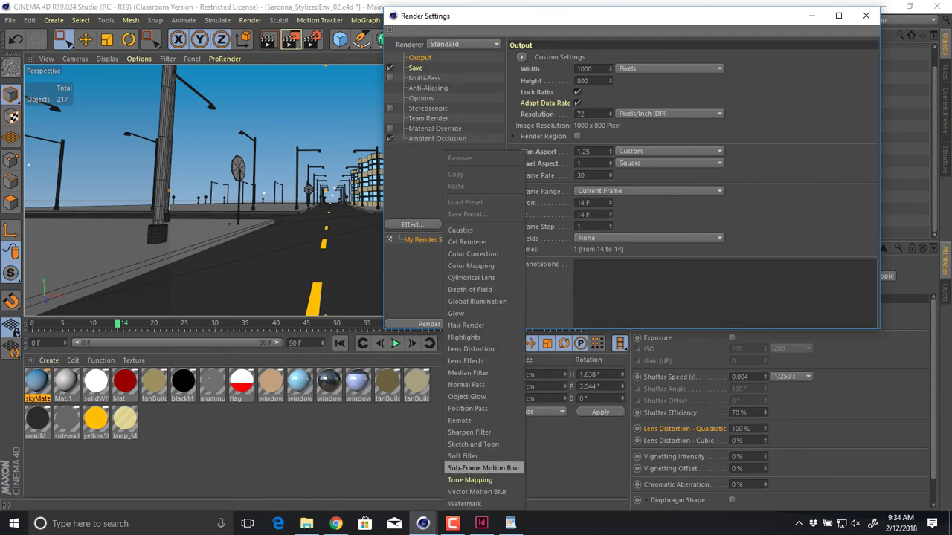
{"action": "left_click", "coordinate": [473, 444]}
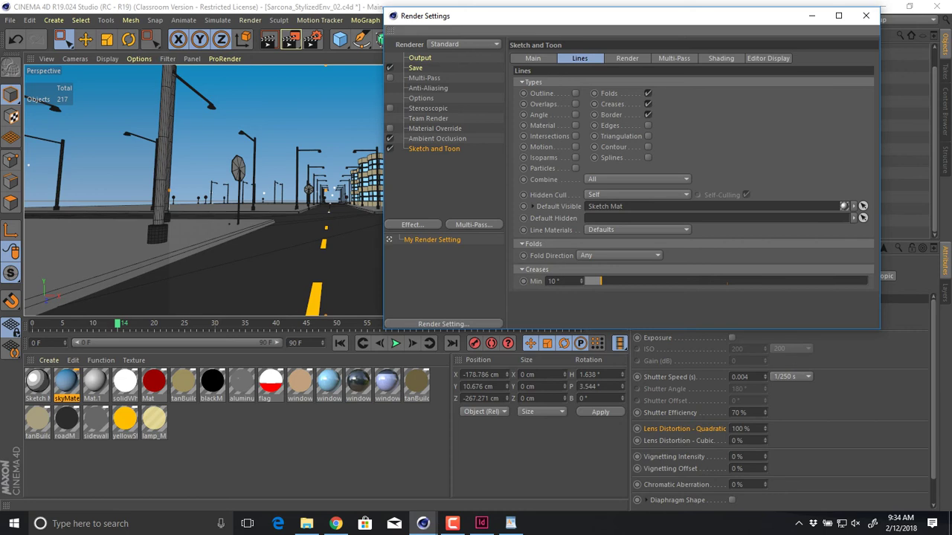
{"action": "left_click_drag", "start_coordinate": [565, 16], "coordinate": [672, 140]}
{"action": "key", "text": "shift+r"}
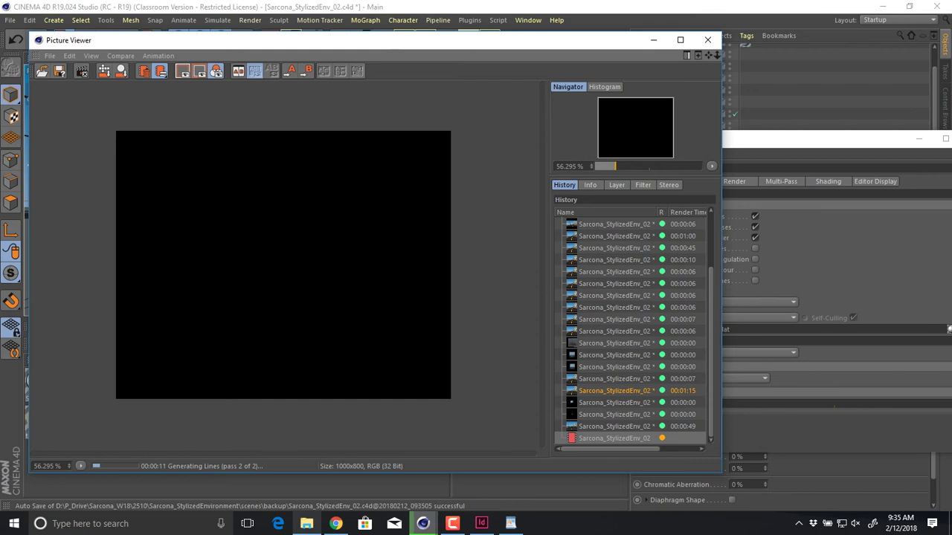
- Switch to Chrome and search Google Images for "sketch toon c4d"
{"action": "left_click", "coordinate": [335, 524]}
{"action": "scroll", "coordinate": [128, 129], "scroll_direction": "up", "scroll_amount": 2}
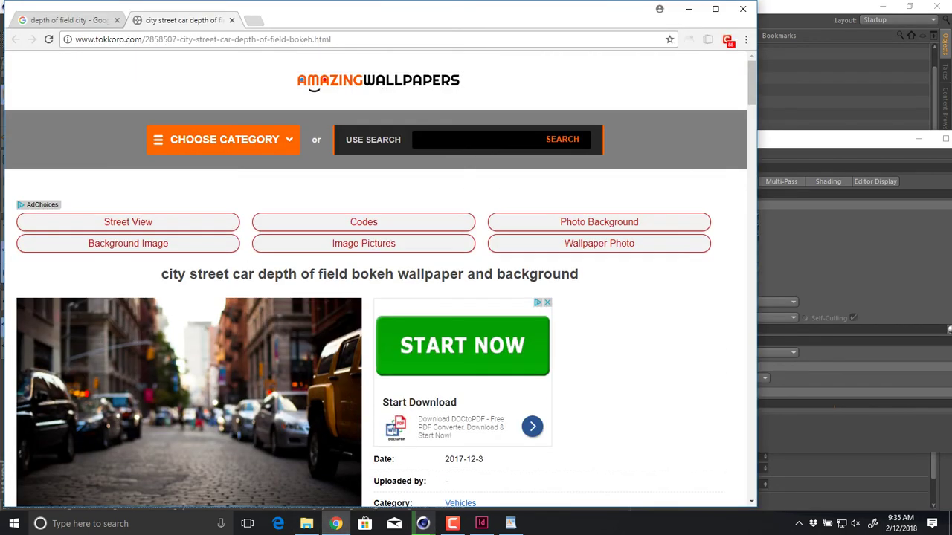
{"action": "left_click", "coordinate": [63, 20]}
{"action": "scroll", "coordinate": [223, 104], "scroll_direction": "up", "scroll_amount": 2}
{"action": "left_click_drag", "start_coordinate": [177, 75], "coordinate": [50, 76]}
{"action": "type", "text": "sketch toon "}
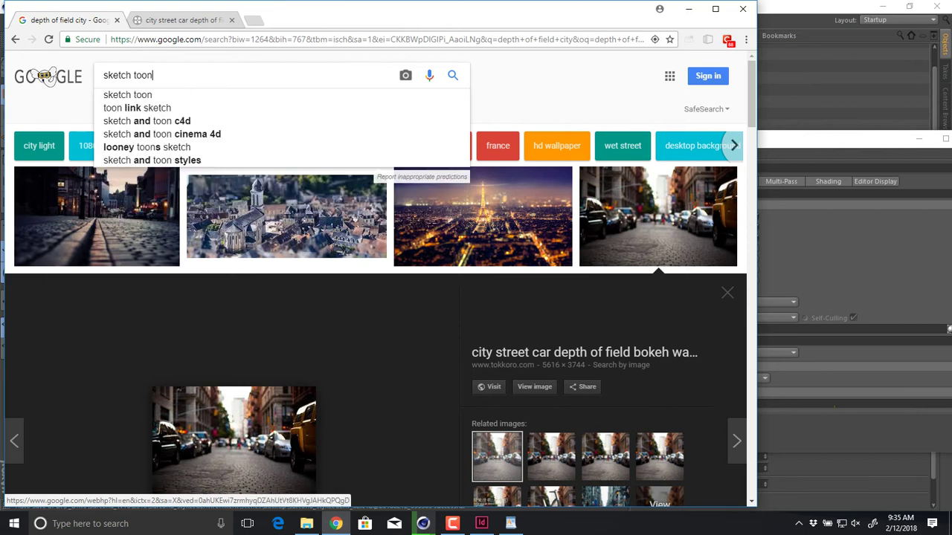
{"action": "type", "text": "c4d"}
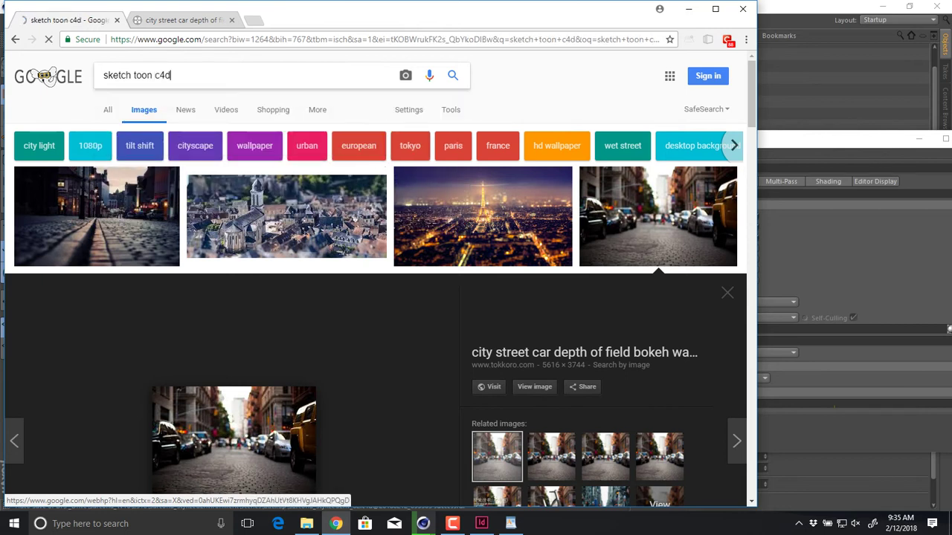
- Run the image search and preview the Sketch and Toon references, including the handheld-console pack and the line-drawn building
{"action": "key", "text": "Return"}
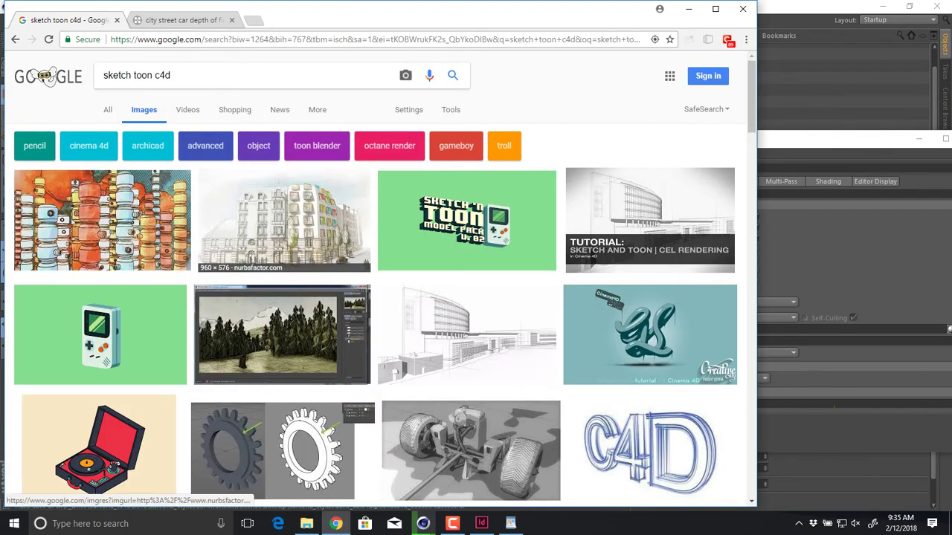
{"action": "left_click", "coordinate": [466, 220]}
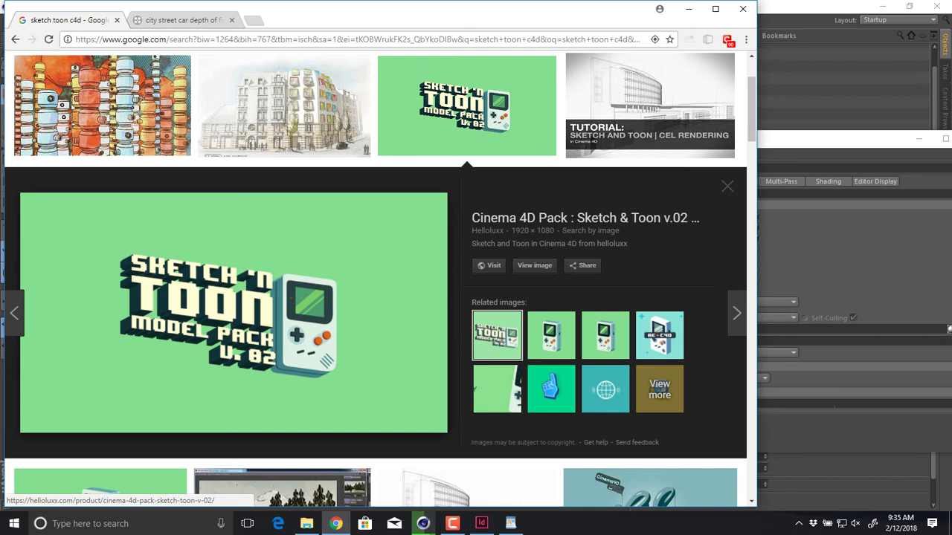
{"action": "key", "text": "alt+Tab"}
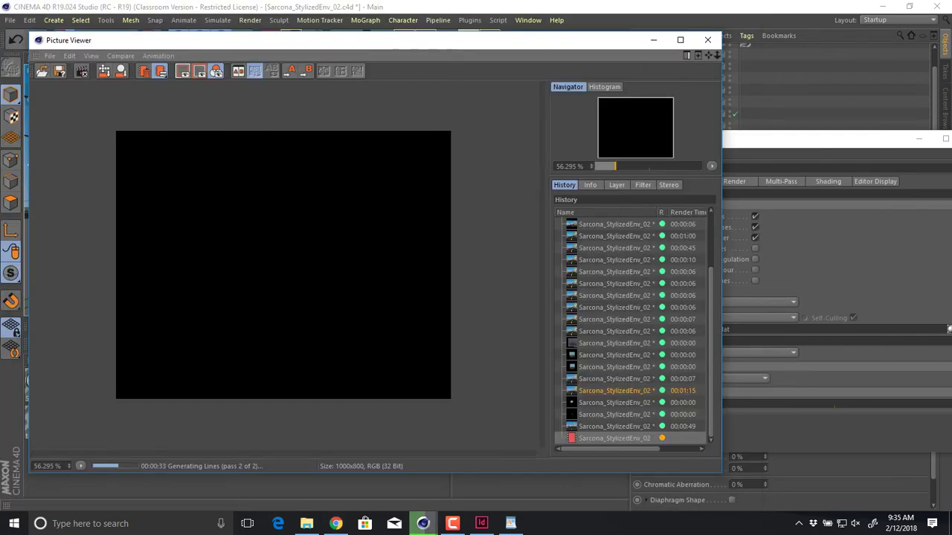
{"action": "key", "text": "alt+Tab"}
{"action": "scroll", "coordinate": [467, 223], "scroll_direction": "down", "scroll_amount": 4}
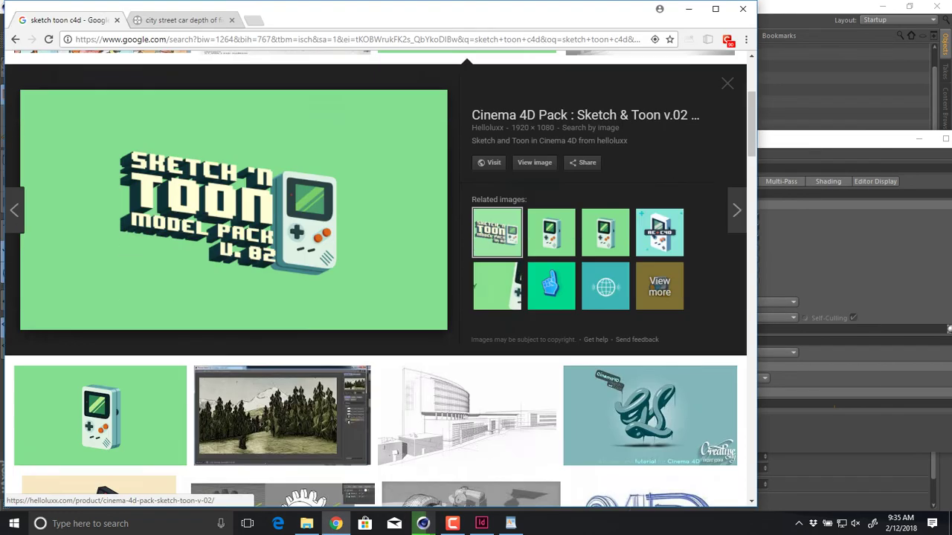
{"action": "left_click", "coordinate": [467, 221]}
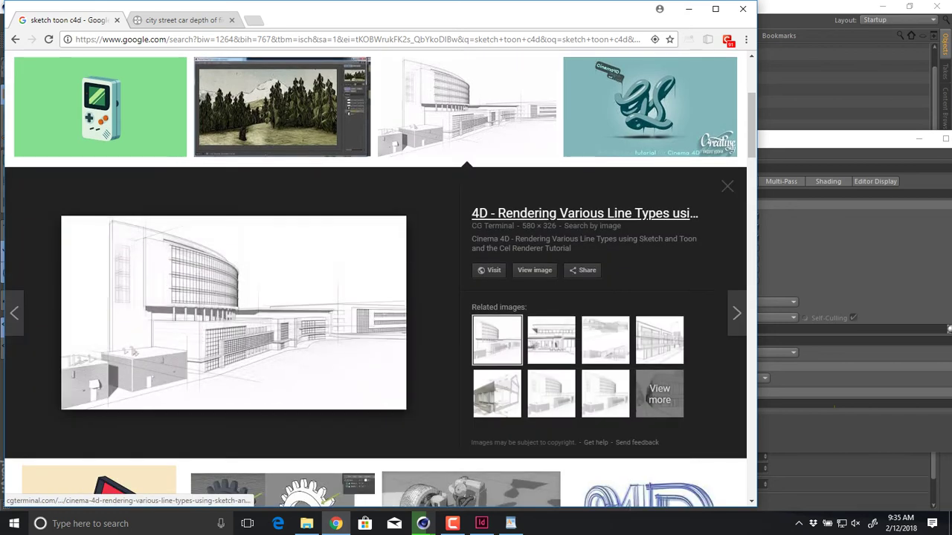
{"action": "scroll", "coordinate": [133, 351], "scroll_direction": "down", "scroll_amount": 3}
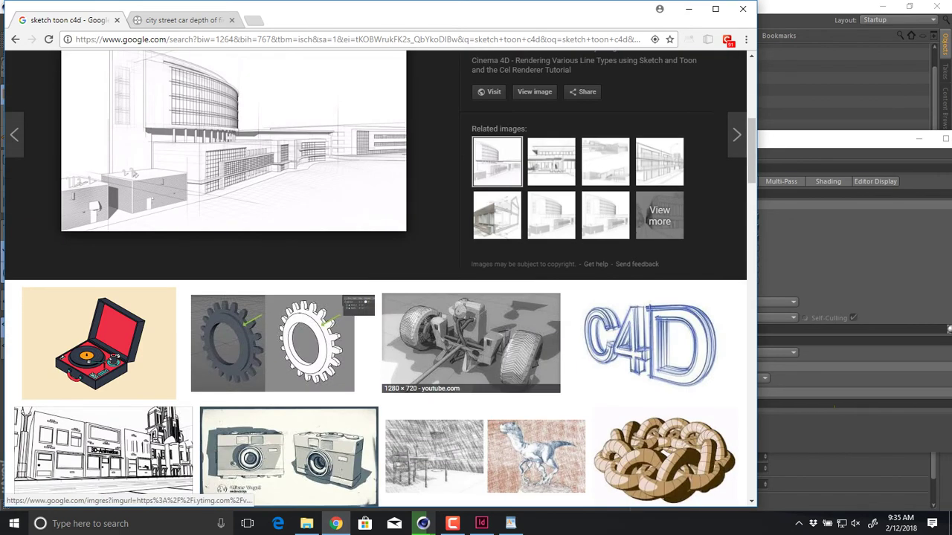
{"action": "scroll", "coordinate": [424, 386], "scroll_direction": "down", "scroll_amount": 2}
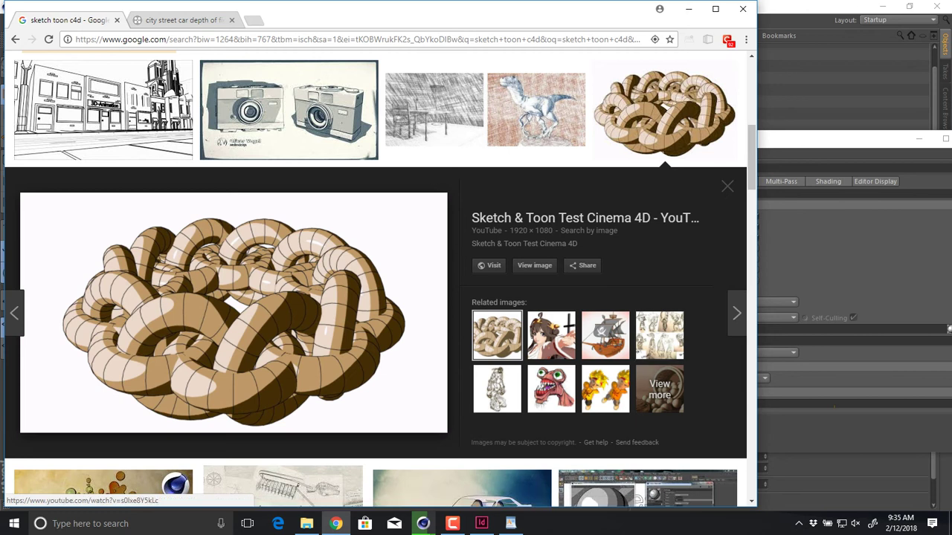
- Browse the images related to the knotted-rope Sketch and Toon result, such as the anime character, pirate ship and character sketches
{"action": "left_click", "coordinate": [551, 334]}
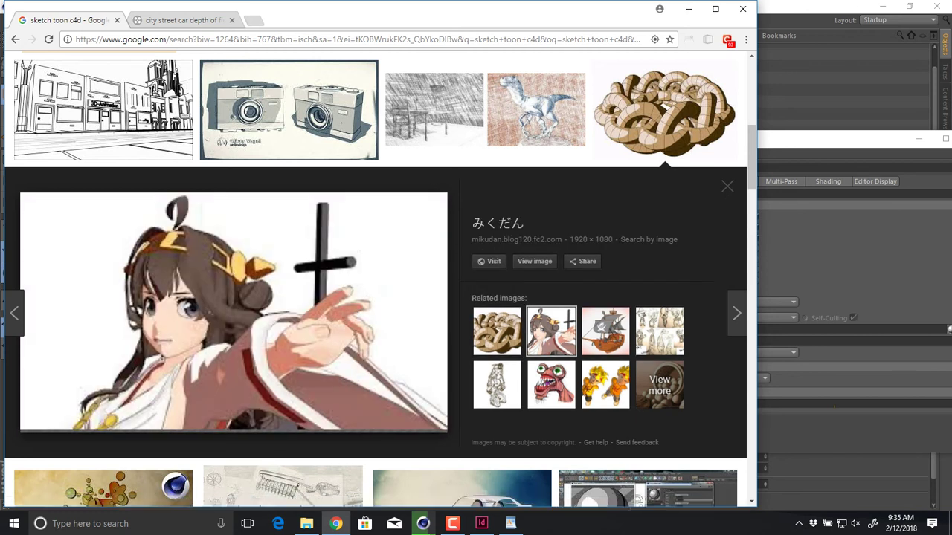
{"action": "left_click", "coordinate": [605, 331]}
{"action": "left_click", "coordinate": [660, 346]}
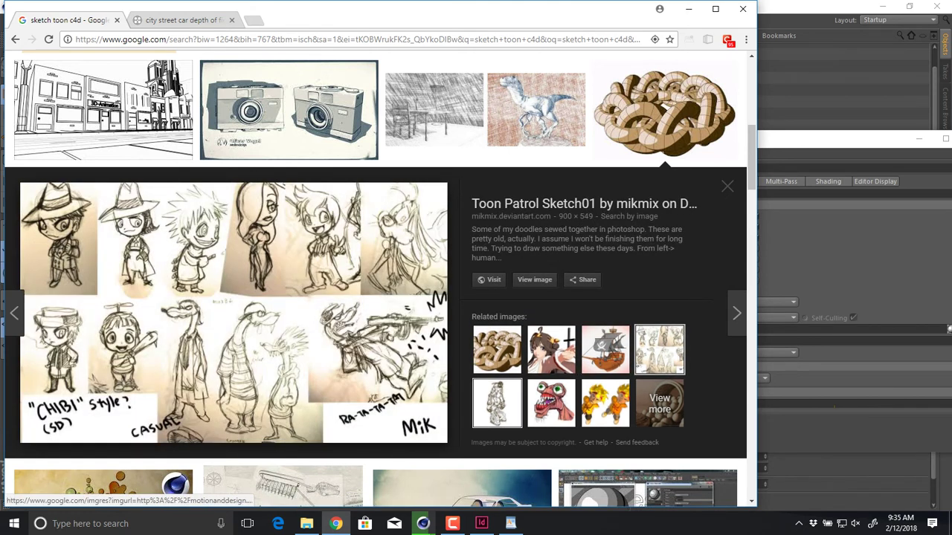
{"action": "left_click", "coordinate": [497, 403]}
{"action": "left_click", "coordinate": [551, 402]}
{"action": "scroll", "coordinate": [551, 403], "scroll_direction": "down", "scroll_amount": 3}
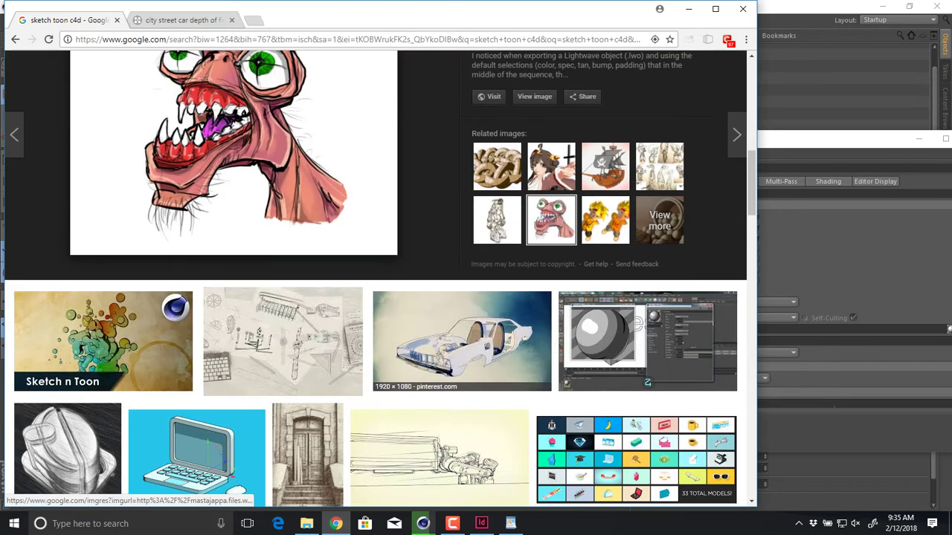
- Switch back to Cinema 4D and compare the Sketch and Toon render with the earlier depth-of-field and plain renders
{"action": "key", "text": "alt+Tab"}
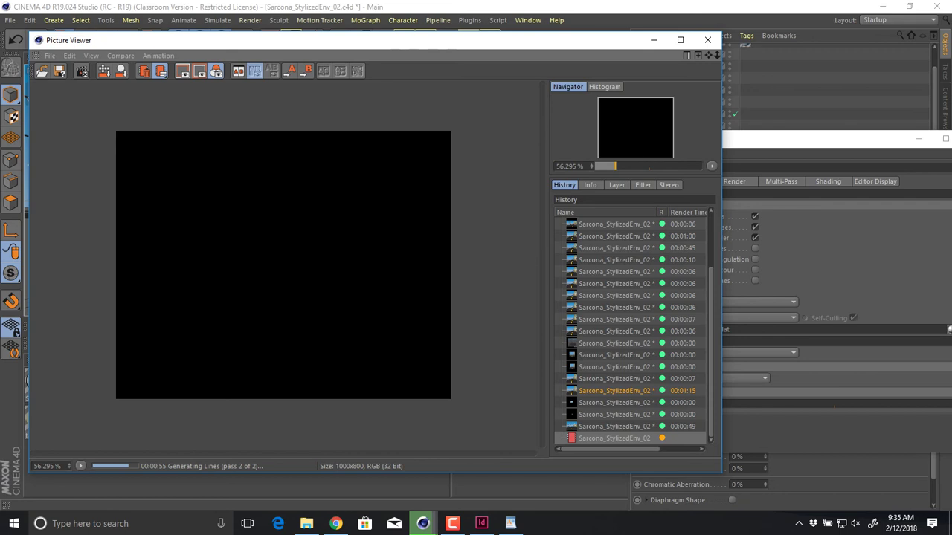
{"action": "left_click_drag", "start_coordinate": [736, 142], "coordinate": [675, 109]}
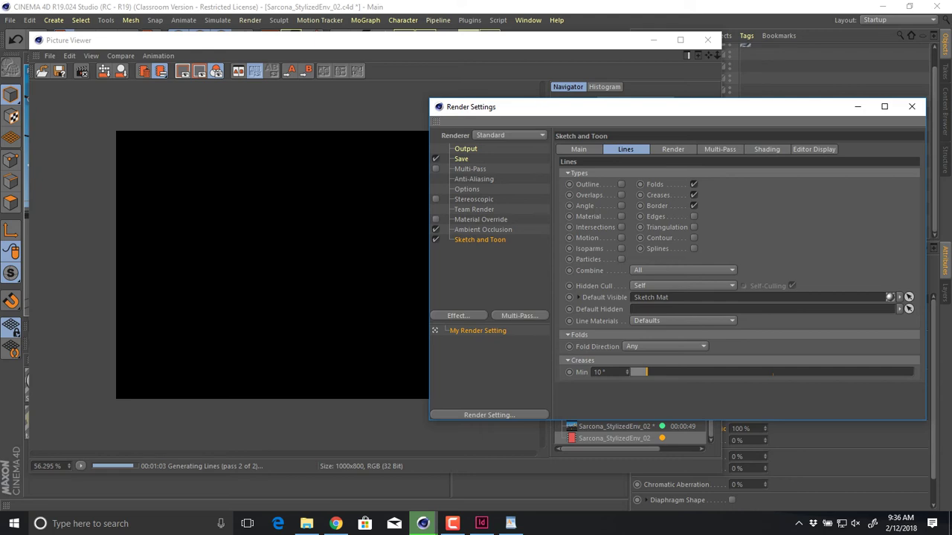
{"action": "left_click_drag", "start_coordinate": [461, 40], "coordinate": [860, 35]}
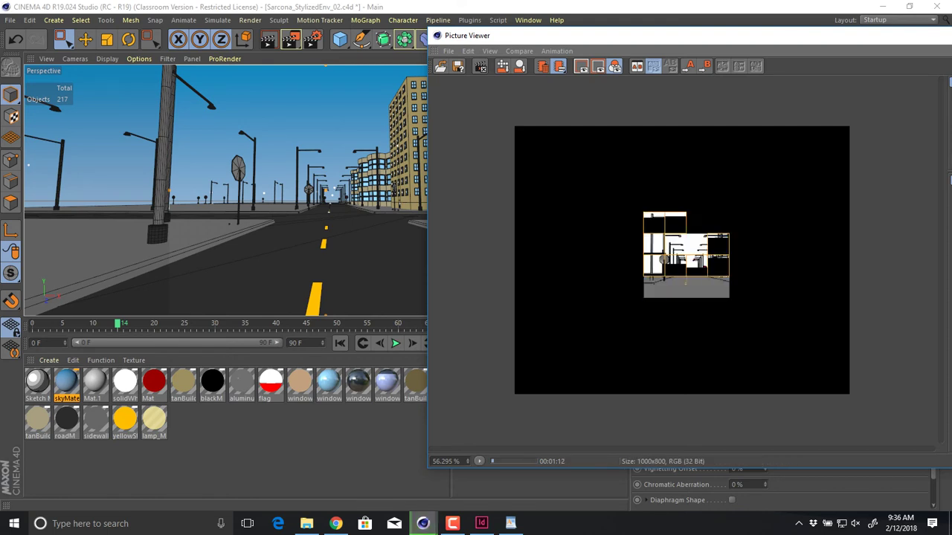
{"action": "left_click_drag", "start_coordinate": [682, 35], "coordinate": [329, 35]}
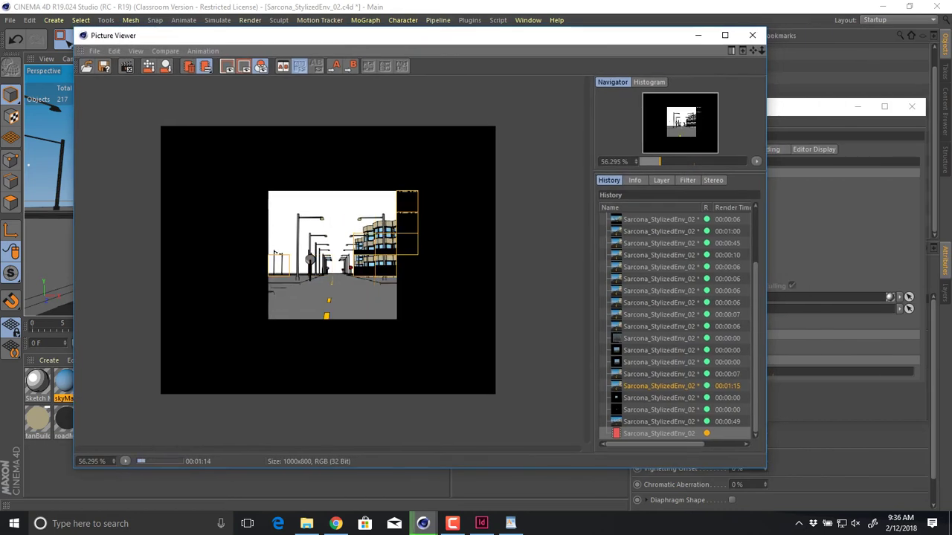
{"action": "scroll", "coordinate": [351, 295], "scroll_direction": "up", "scroll_amount": 2}
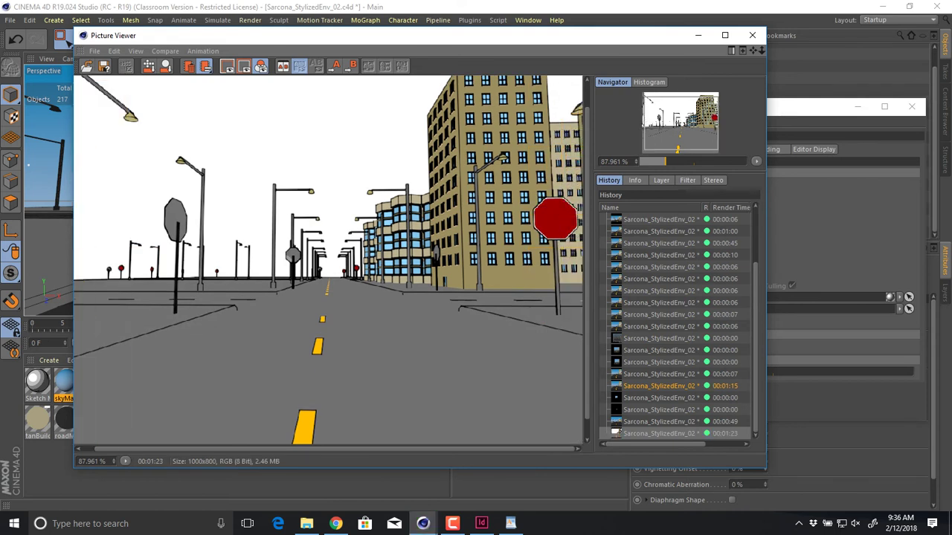
{"action": "left_click", "coordinate": [661, 374]}
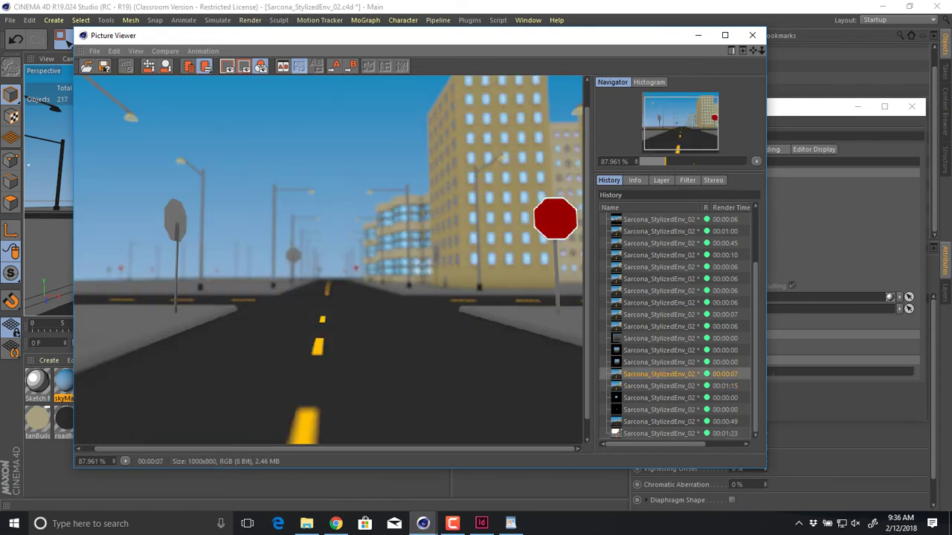
{"action": "left_click", "coordinate": [659, 327]}
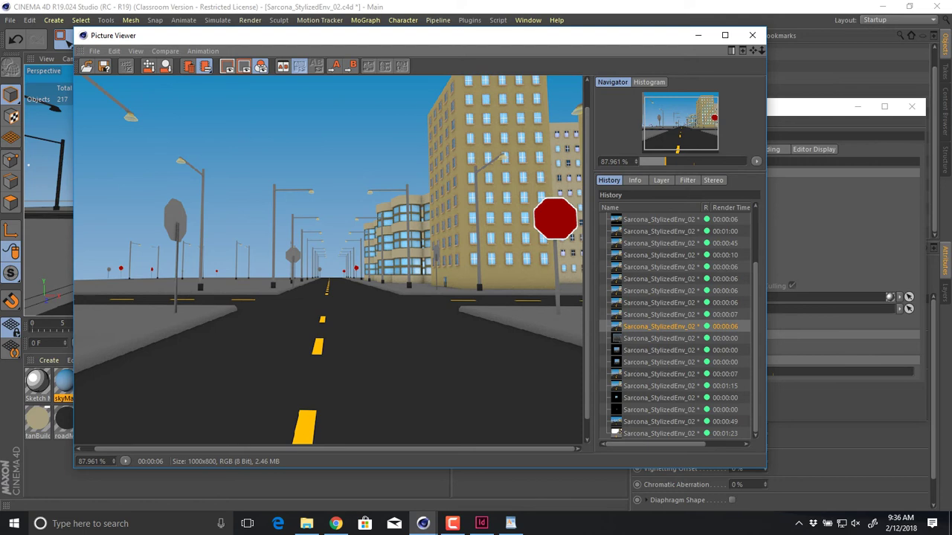
{"action": "left_click", "coordinate": [617, 433]}
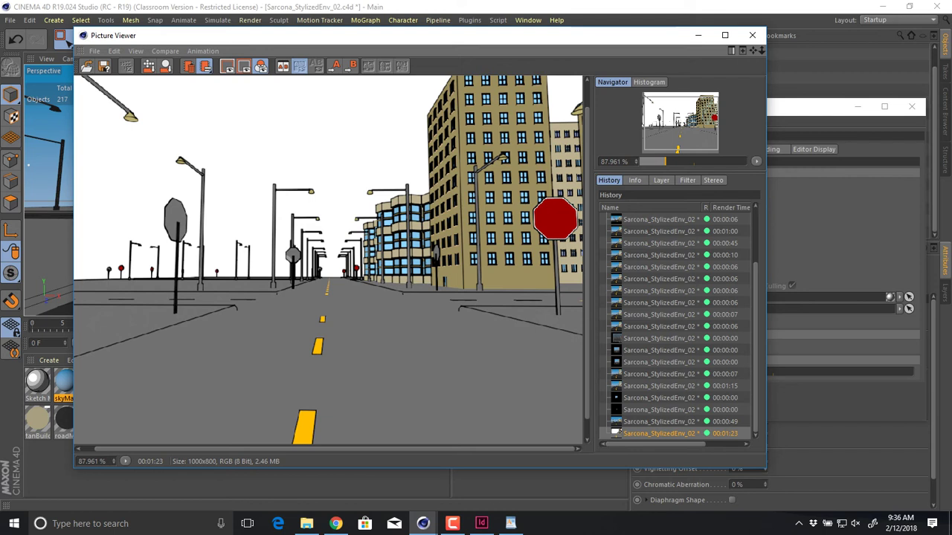
- Enable the Intersections line type for the Sketch and Toon effect in the render settings
{"action": "key", "text": "ctrl+b"}
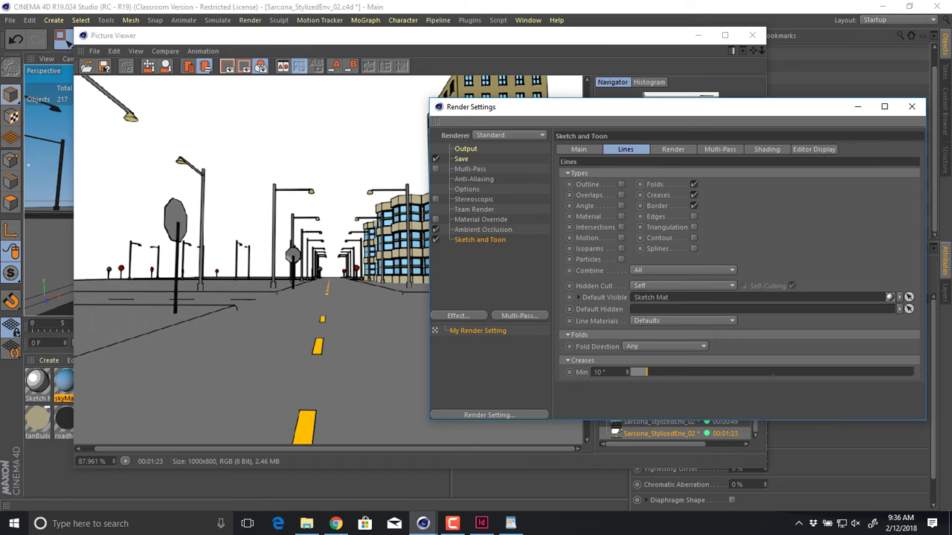
{"action": "left_click", "coordinate": [621, 227]}
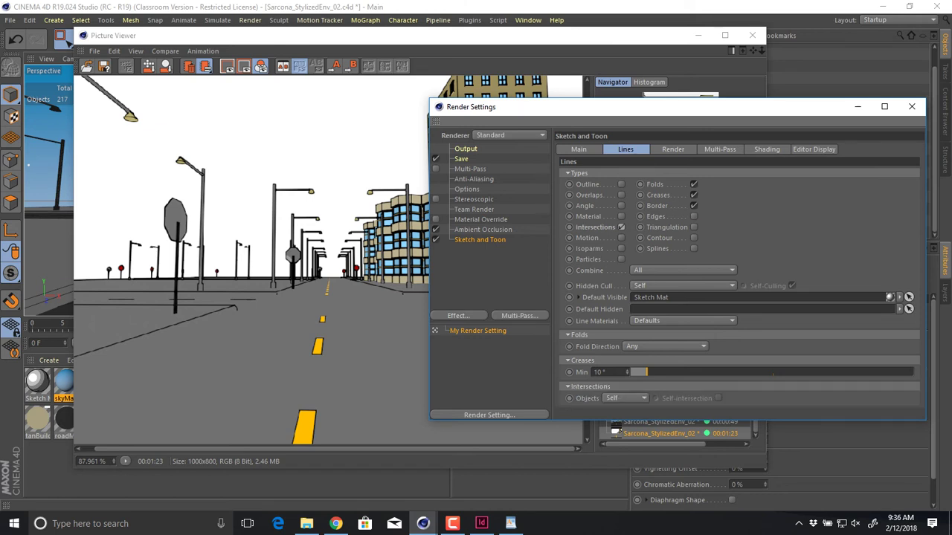
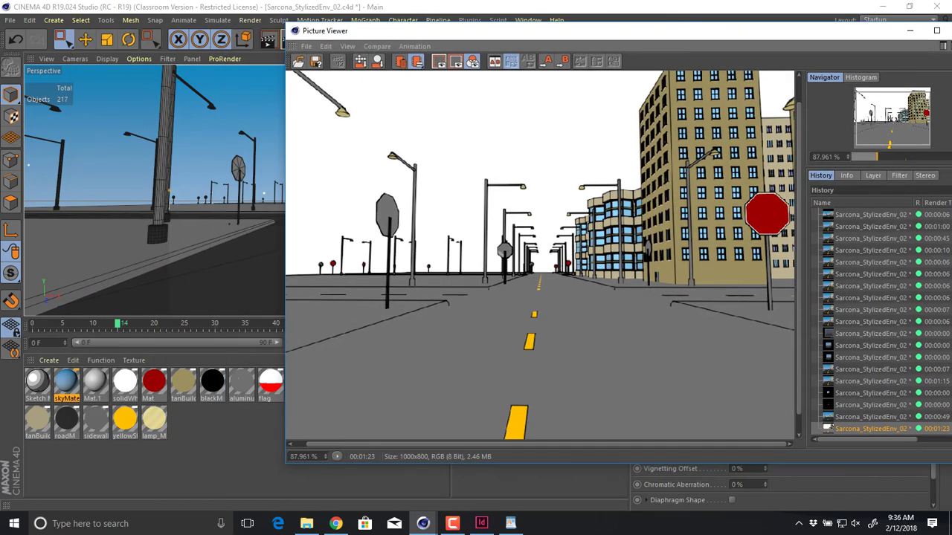
- Review the stroke, adjustment and distortion settings of the Sketch Mat material, set its line thickness to 1, and close the editor
{"action": "double_click", "coordinate": [37, 383]}
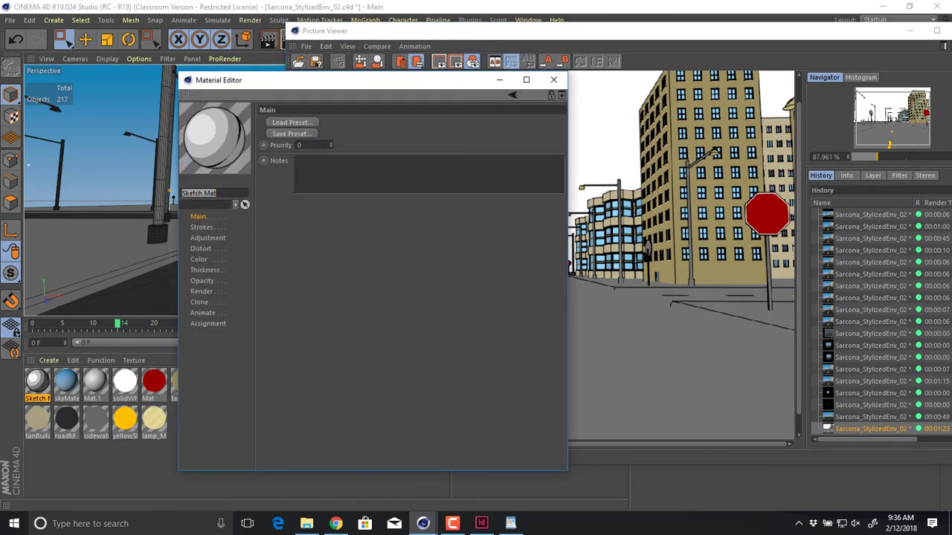
{"action": "left_click_drag", "start_coordinate": [288, 82], "coordinate": [221, 78]}
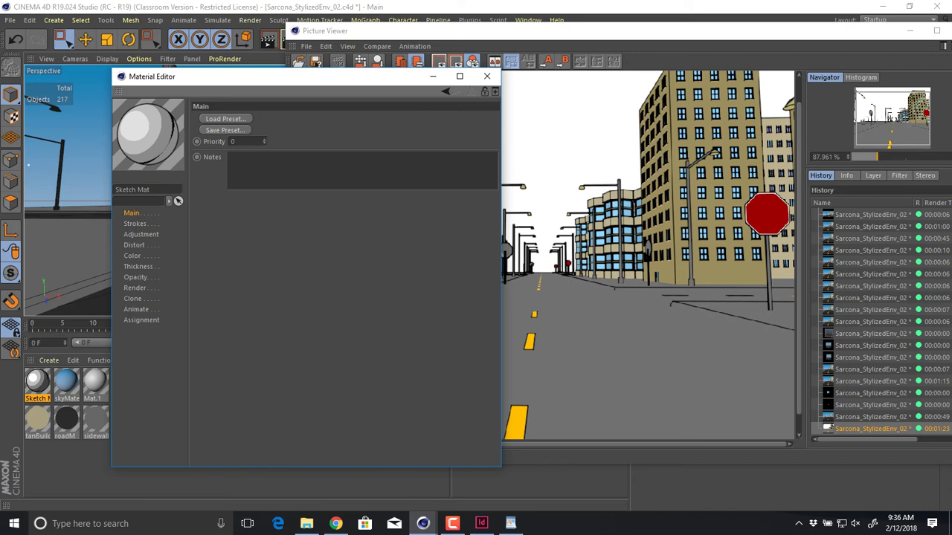
{"action": "left_click", "coordinate": [135, 223]}
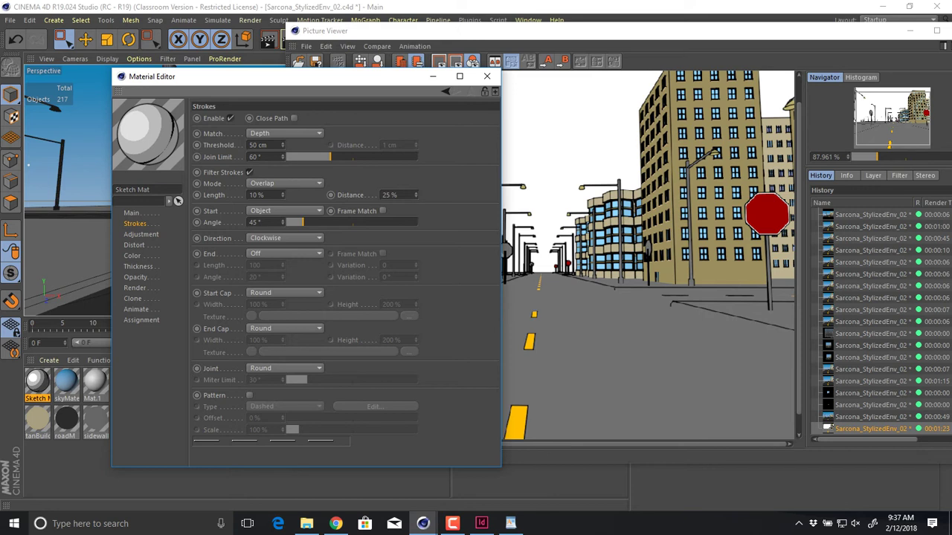
{"action": "left_click", "coordinate": [140, 234]}
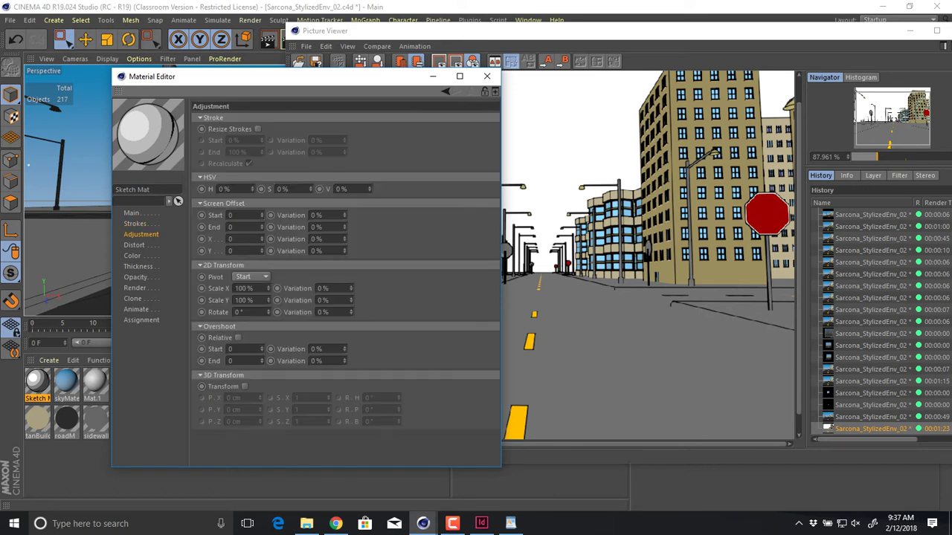
{"action": "left_click", "coordinate": [134, 244]}
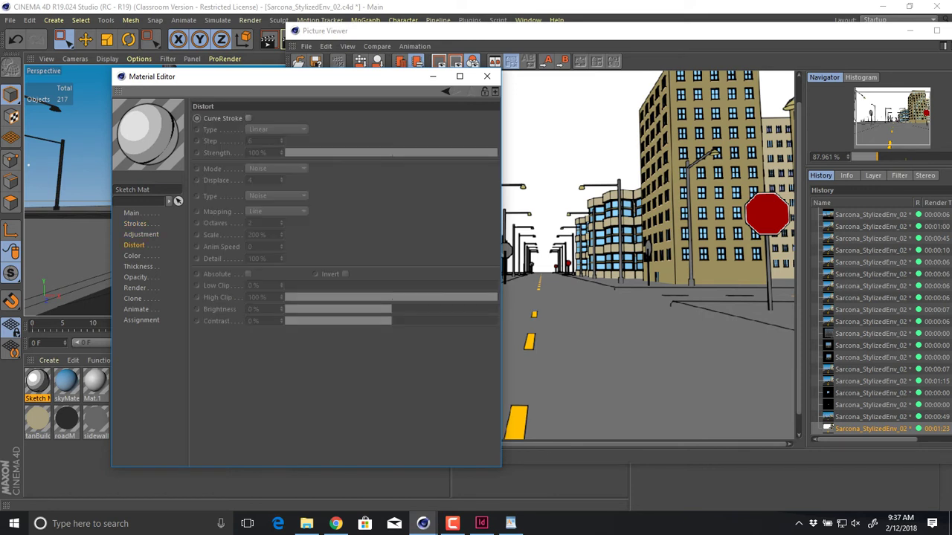
{"action": "left_click", "coordinate": [138, 266]}
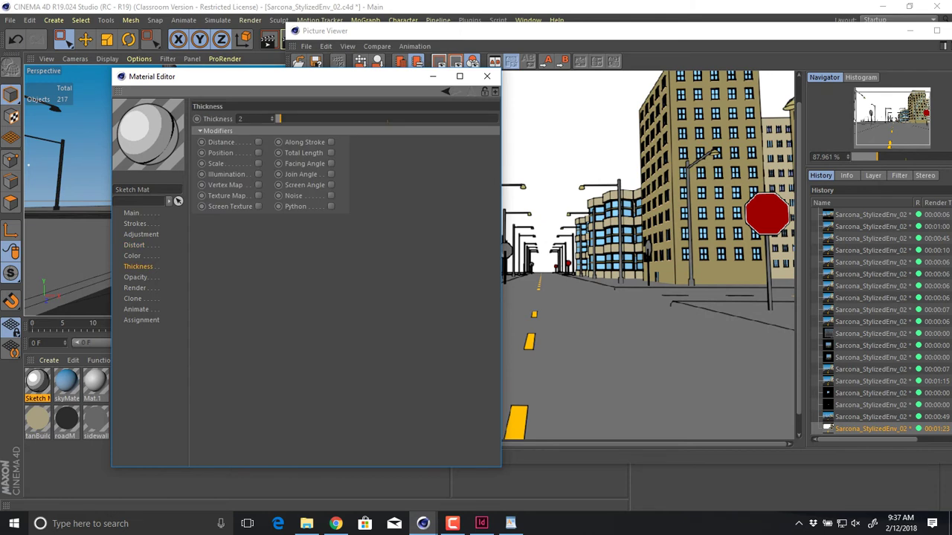
{"action": "double_click", "coordinate": [240, 118]}
{"action": "type", "text": "1"}
{"action": "key", "text": "Return"}
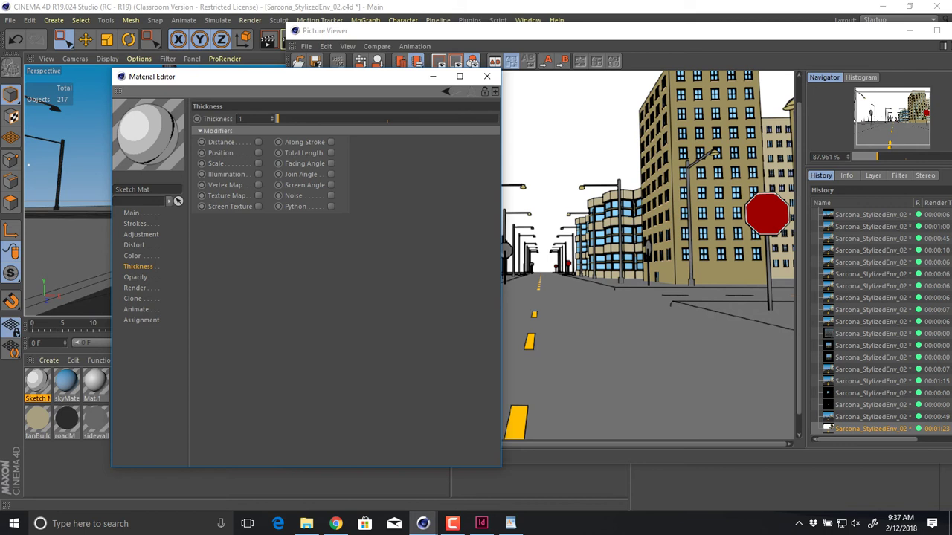
{"action": "key", "text": "Down"}
{"action": "key", "text": "Down"}
{"action": "key", "text": "Down"}
{"action": "key", "text": "Down"}
{"action": "key", "text": "Down"}
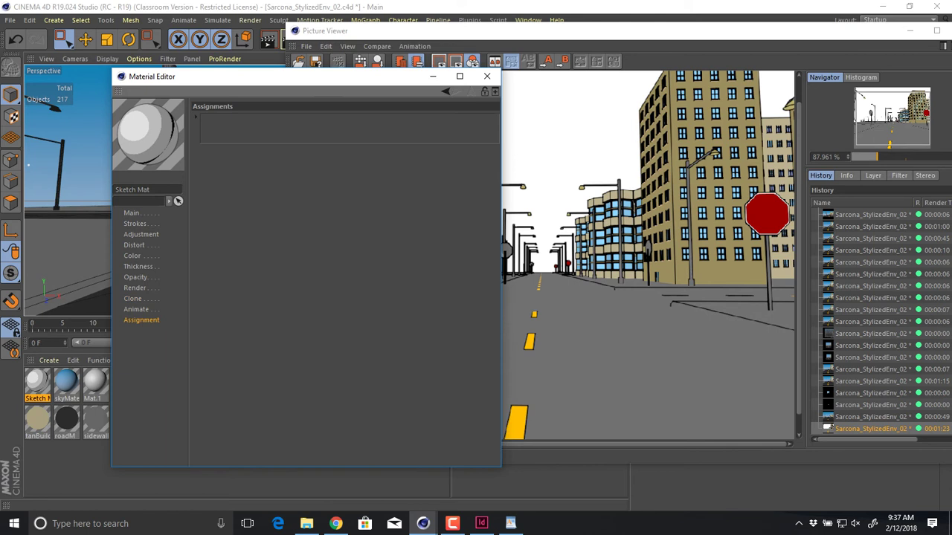
{"action": "left_click", "coordinate": [487, 76]}
- Start saving the Sketch and Toon render from the Picture Viewer as a TIFF image
{"action": "left_click_drag", "start_coordinate": [546, 34], "coordinate": [380, 48]}
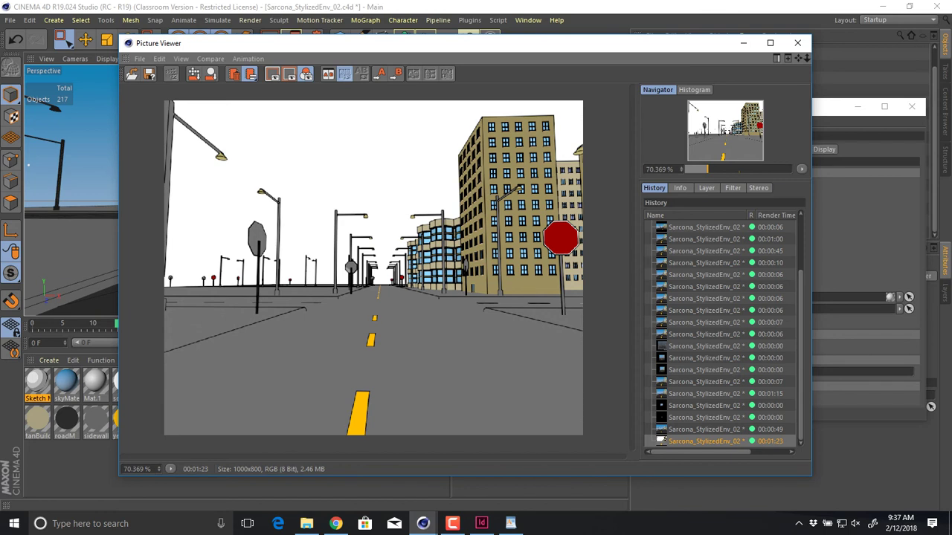
{"action": "left_click", "coordinate": [139, 58]}
{"action": "left_click", "coordinate": [158, 87]}
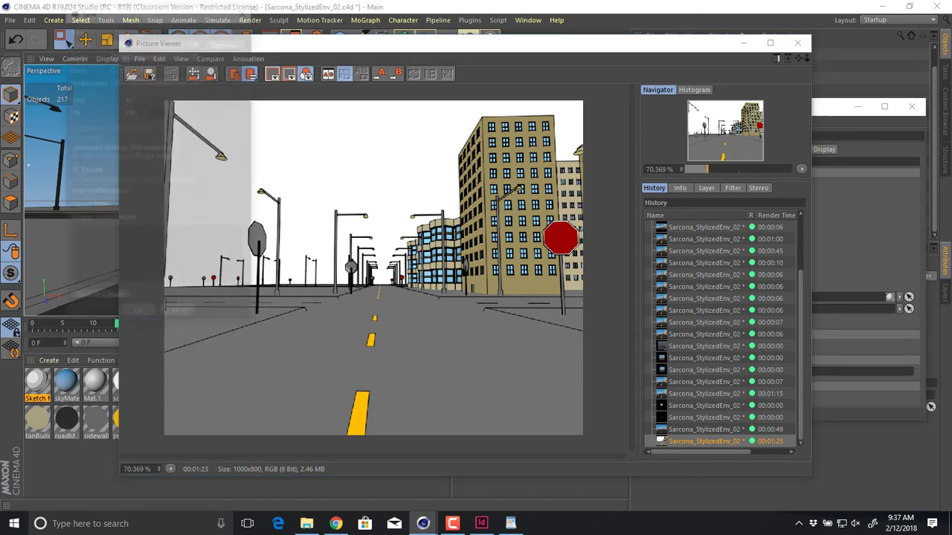
{"action": "key", "text": "Return"}
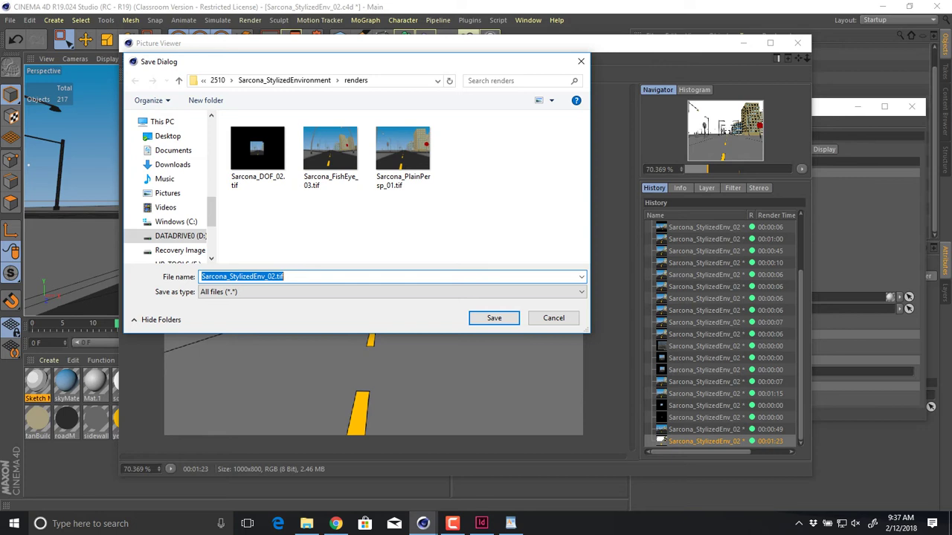
- Name the file with the existing prefix followed by SketchToon_04, save it in the renders folder, and close the Picture Viewer
{"action": "key", "text": "Right"}
{"action": "key", "text": "Left"}
{"action": "key", "text": "Left"}
{"action": "key", "text": "Left"}
{"action": "key", "text": "Left"}
{"action": "key", "text": "shift+Left"}
{"action": "type", "text": "4"}
{"action": "left_click_drag", "start_coordinate": [266, 277], "coordinate": [228, 277]}
{"action": "type", "text": "SketchT"}
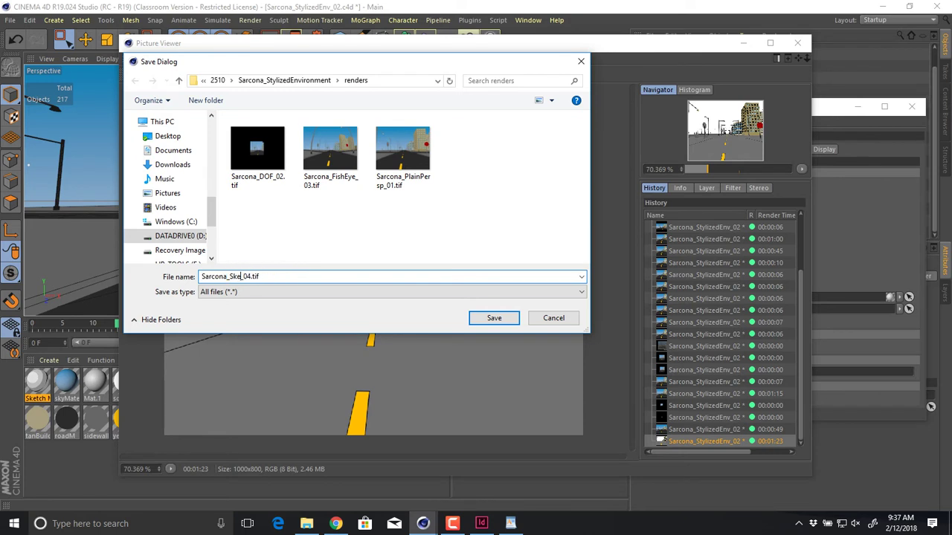
{"action": "type", "text": "oon"}
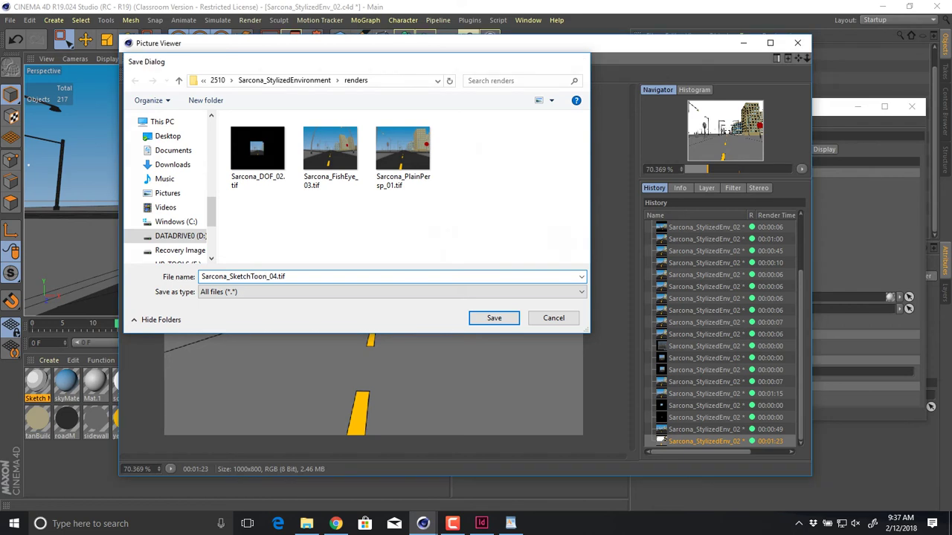
{"action": "key", "text": "Return"}
{"action": "left_click", "coordinate": [797, 42]}
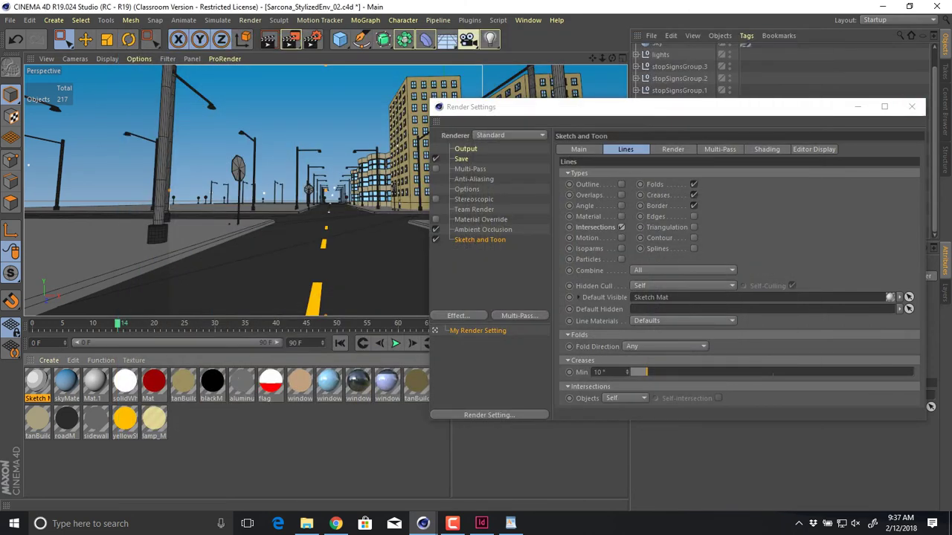
- Disable the Sketch and Toon effect, set the renderer to Physical, and close the render settings
{"action": "left_click_drag", "start_coordinate": [546, 106], "coordinate": [474, 102]}
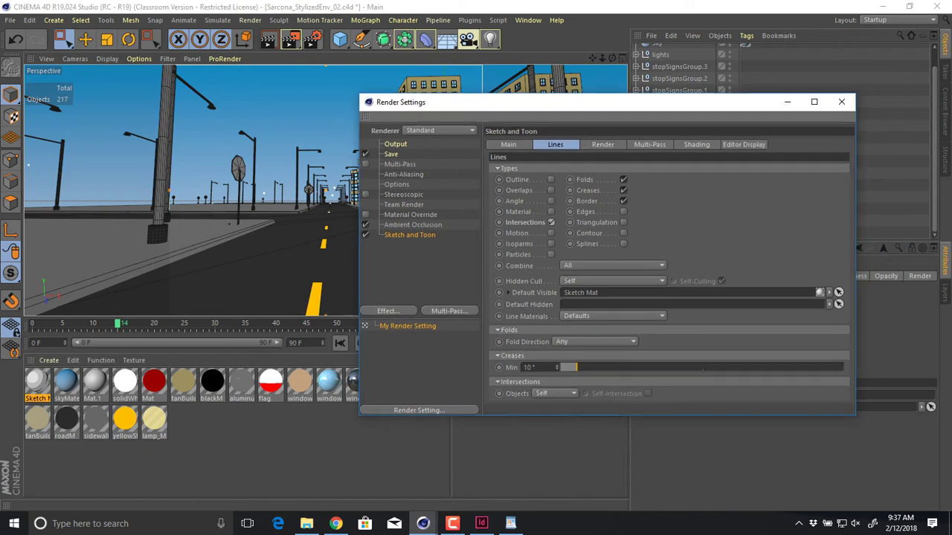
{"action": "left_click", "coordinate": [365, 235]}
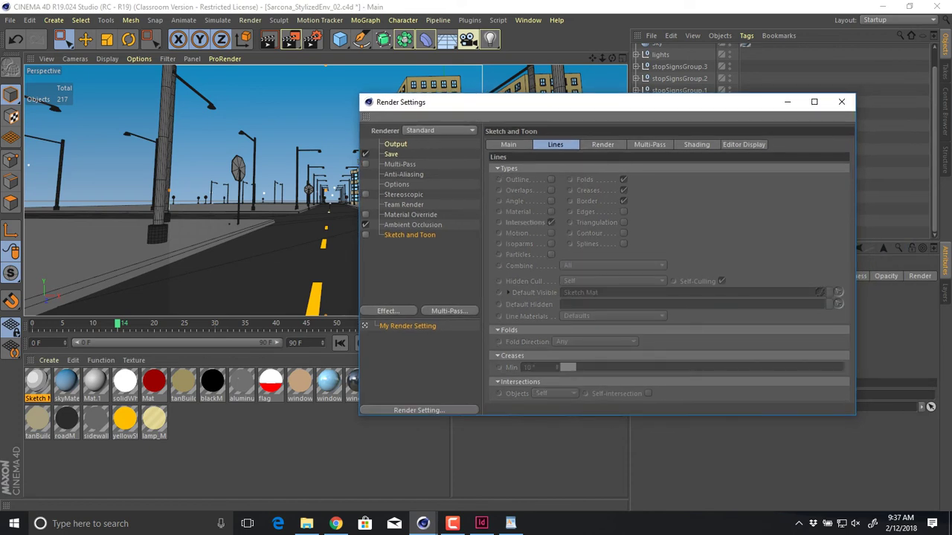
{"action": "left_click", "coordinate": [439, 130]}
{"action": "left_click", "coordinate": [427, 142]}
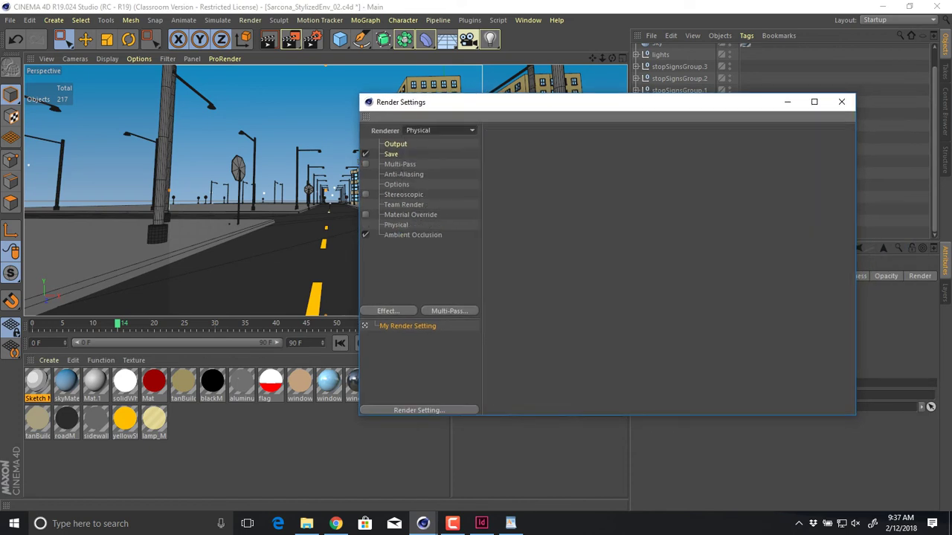
{"action": "left_click", "coordinate": [841, 102]}
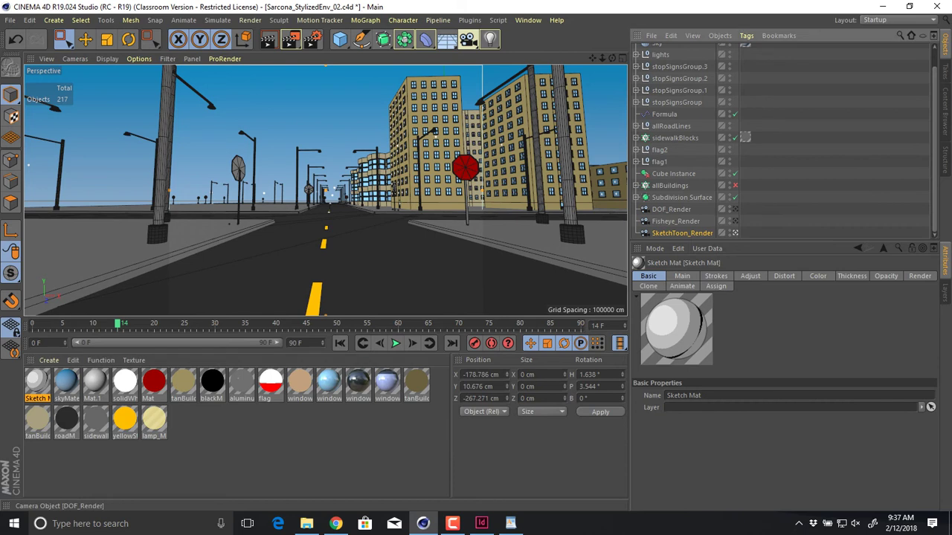
- Duplicate the SketchToon_Render camera and name the copy Vignette_Effects_Render
{"action": "left_click_drag", "start_coordinate": [681, 232], "coordinate": [681, 237], "text": "ctrl"}
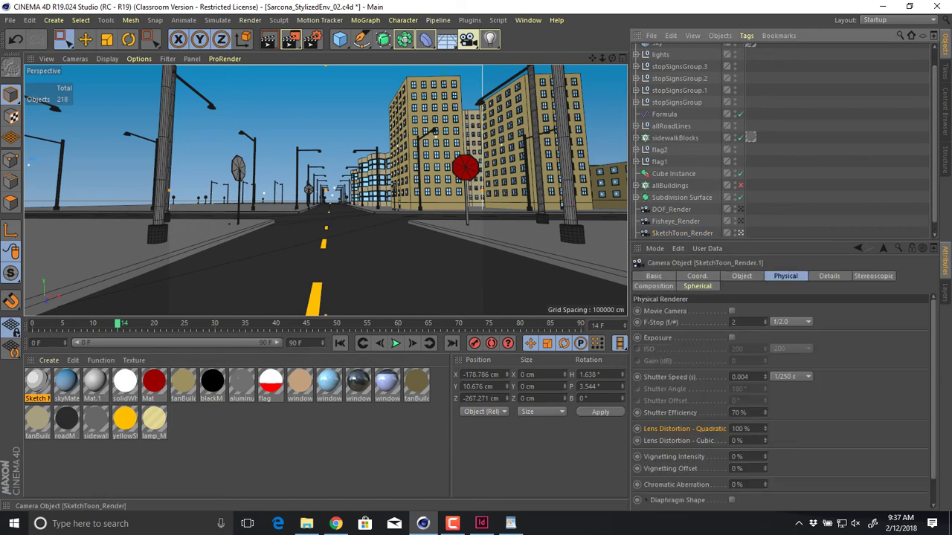
{"action": "scroll", "coordinate": [681, 223], "scroll_direction": "down", "scroll_amount": 1}
{"action": "double_click", "coordinate": [685, 233]}
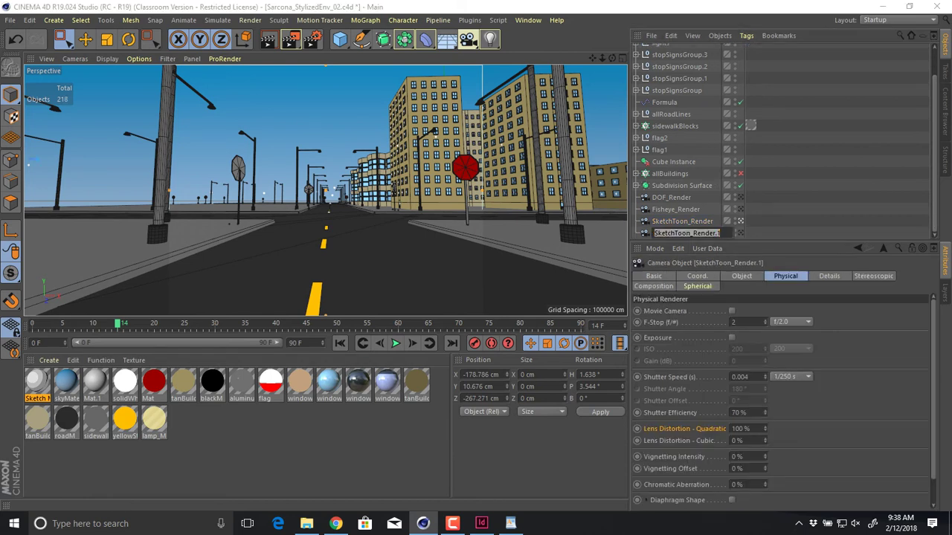
{"action": "type", "text": "Vignette_Effects_Render"}
{"action": "key", "text": "Return"}
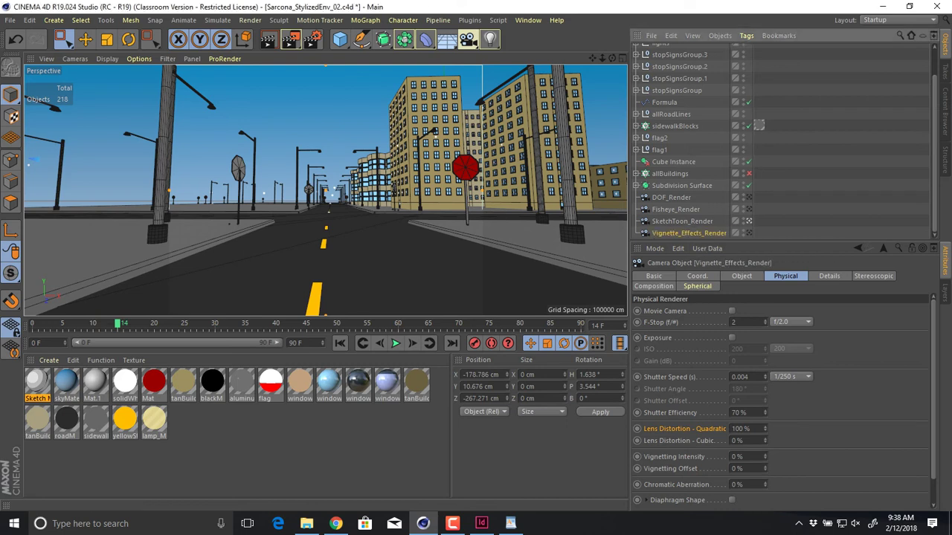
- Look through the Vignette_Effects_Render camera and set its quadratic lens distortion to 0 %
{"action": "left_click", "coordinate": [748, 233]}
{"action": "double_click", "coordinate": [743, 428]}
{"action": "type", "text": "0"}
{"action": "key", "text": "Return"}
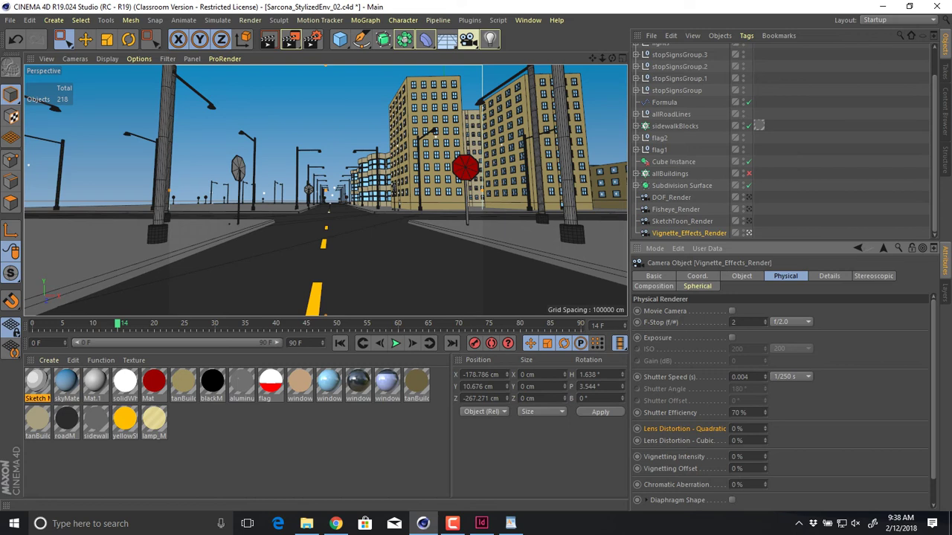
- Raise the camera's vignetting intensity slightly and start a test render in the Picture Viewer
{"action": "double_click", "coordinate": [742, 428]}
{"action": "left_click_drag", "start_coordinate": [764, 457], "coordinate": [764, 446]}
{"action": "key", "text": "shift+r"}
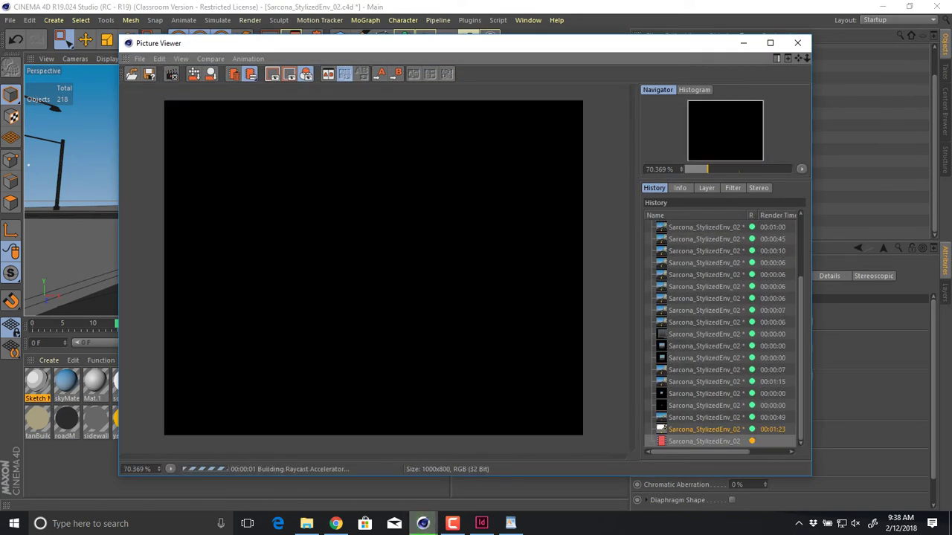
{"action": "left_click_drag", "start_coordinate": [456, 47], "coordinate": [379, 34]}
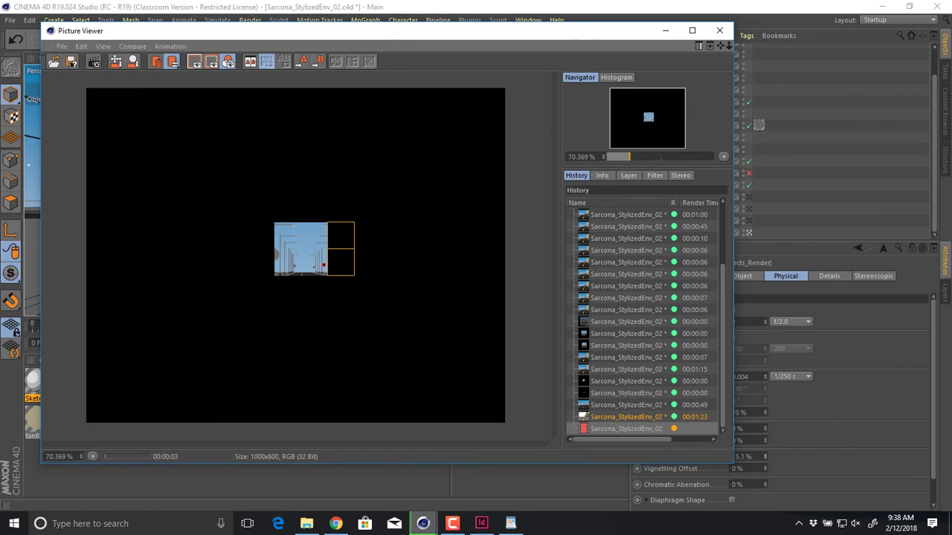
- Switch to Chrome, search Google Images for "vignettte", look through the example pictures, and return to Cinema 4D
{"action": "left_click", "coordinate": [337, 523]}
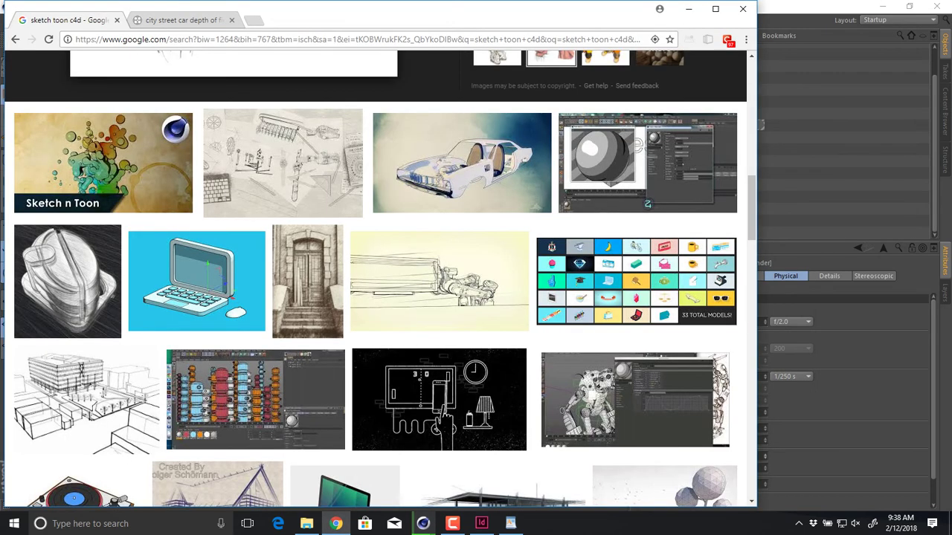
{"action": "scroll", "coordinate": [290, 112], "scroll_direction": "down", "scroll_amount": 6}
{"action": "scroll", "coordinate": [290, 112], "scroll_direction": "up", "scroll_amount": 8}
{"action": "triple_click", "coordinate": [134, 75]}
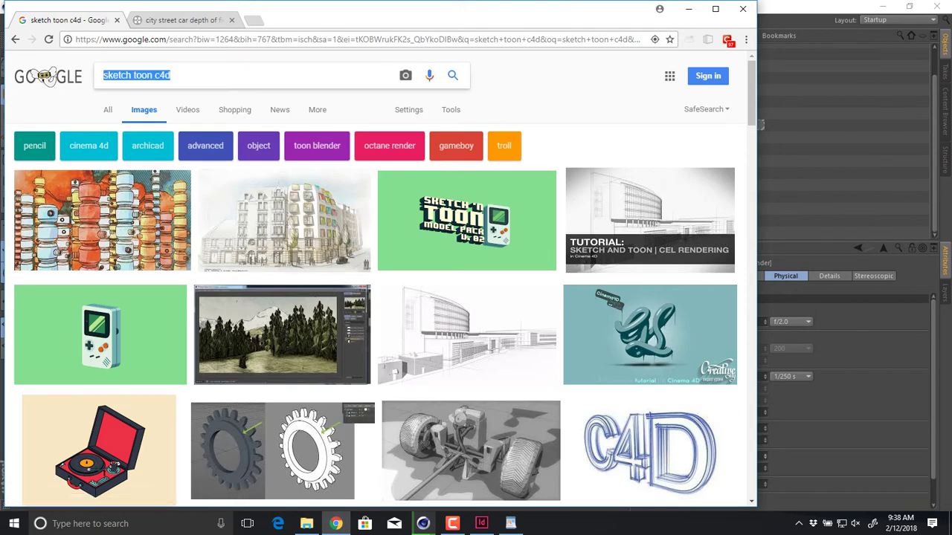
{"action": "type", "text": "vignettte"}
{"action": "key", "text": "Return"}
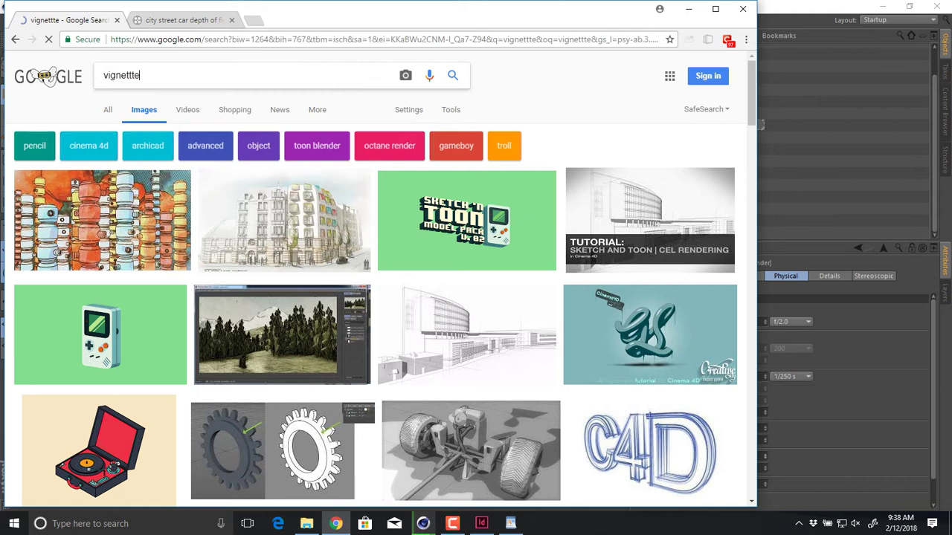
{"action": "scroll", "coordinate": [85, 185], "scroll_direction": "down", "scroll_amount": 7}
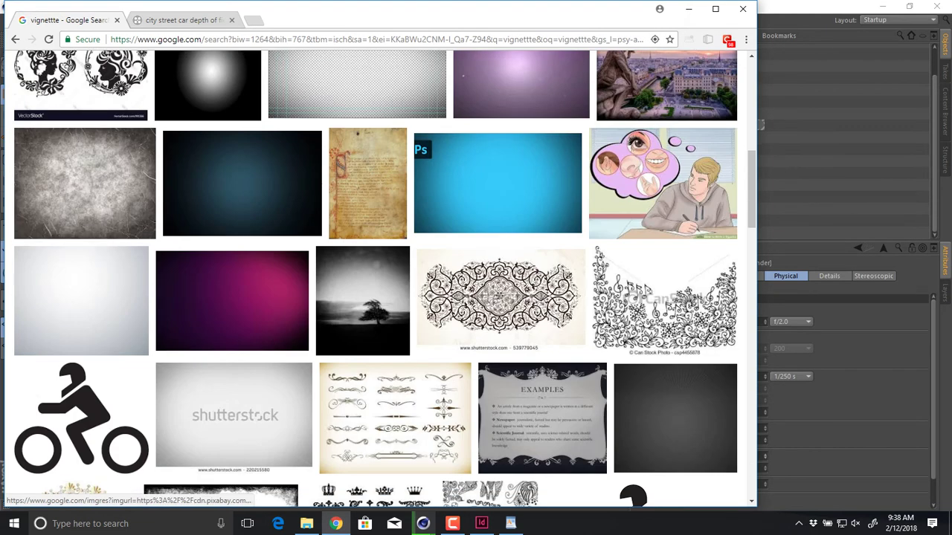
{"action": "scroll", "coordinate": [223, 223], "scroll_direction": "down", "scroll_amount": 8}
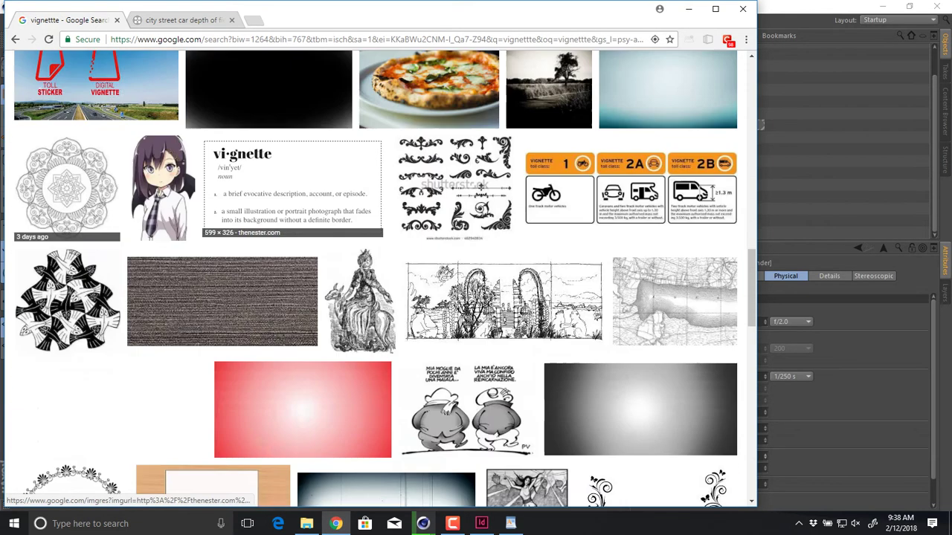
{"action": "key", "text": "alt+Tab"}
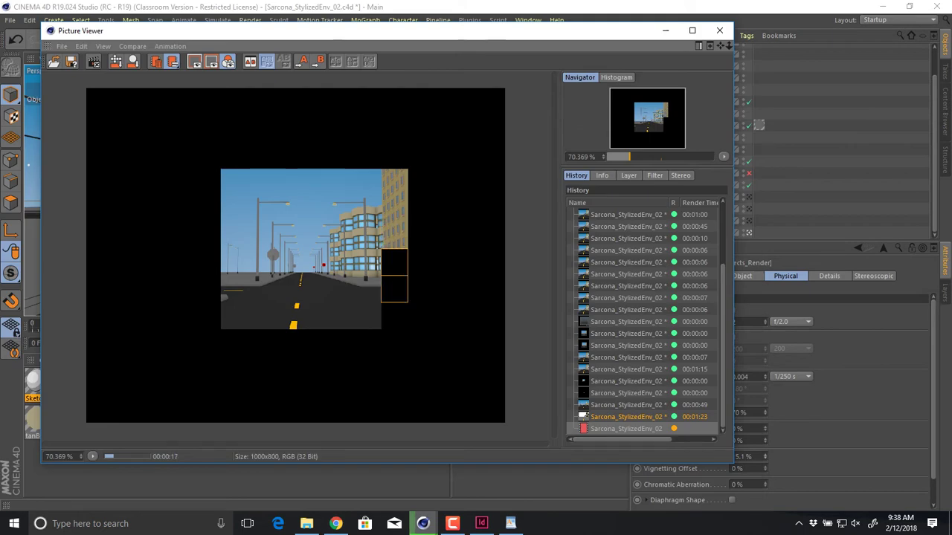
- Set the Physical renderer's sampling quality to Low and restart the render in the Picture Viewer
{"action": "left_click_drag", "start_coordinate": [387, 31], "coordinate": [388, 97]}
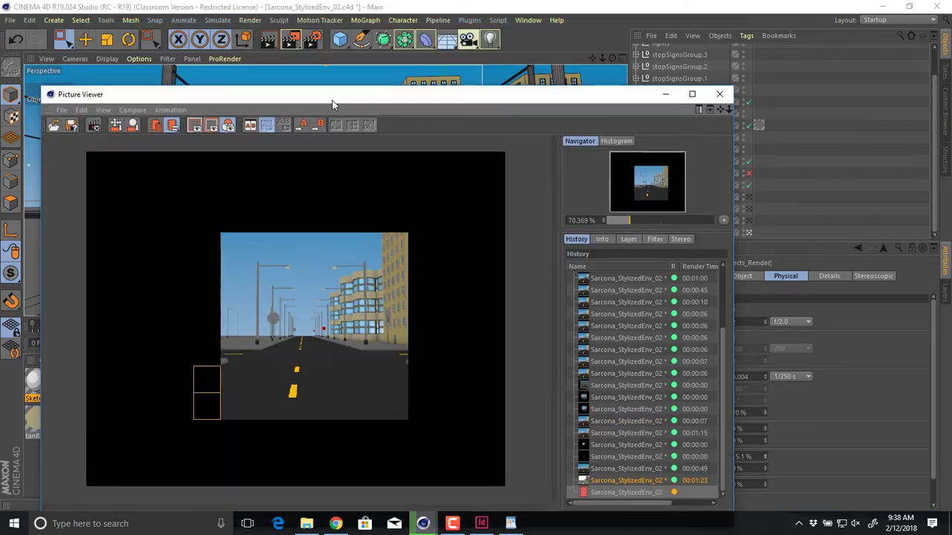
{"action": "left_click", "coordinate": [311, 39]}
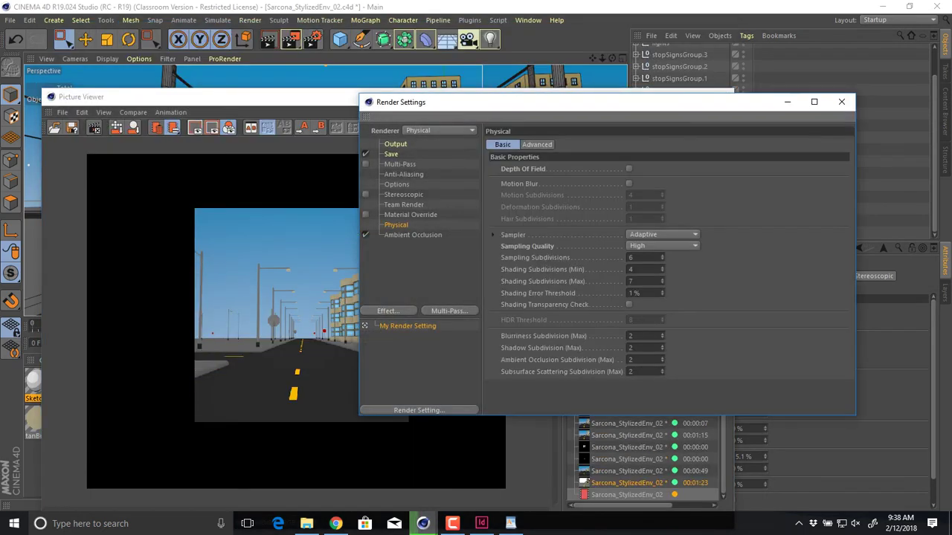
{"action": "left_click", "coordinate": [662, 246]}
{"action": "left_click", "coordinate": [654, 269]}
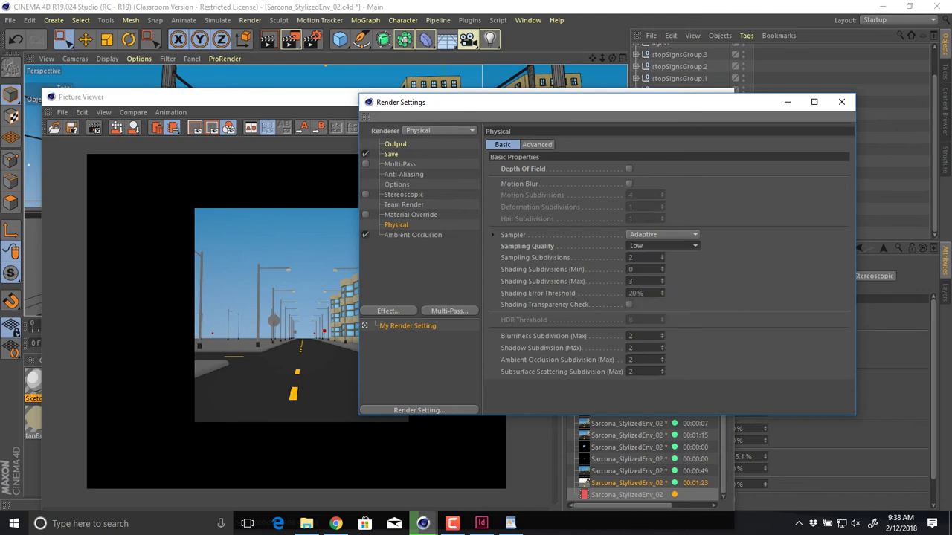
{"action": "left_click", "coordinate": [841, 101]}
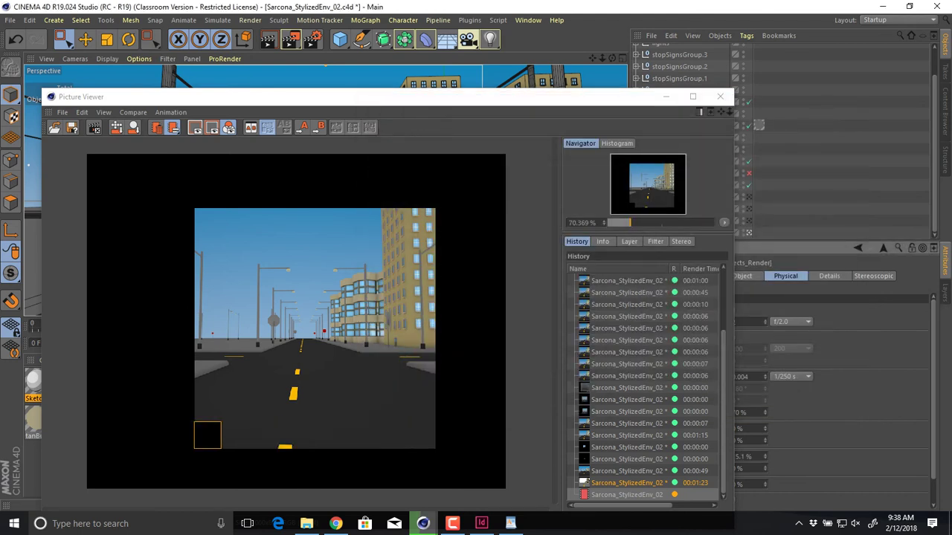
{"action": "key", "text": "shift+r"}
{"action": "key", "text": "Return"}
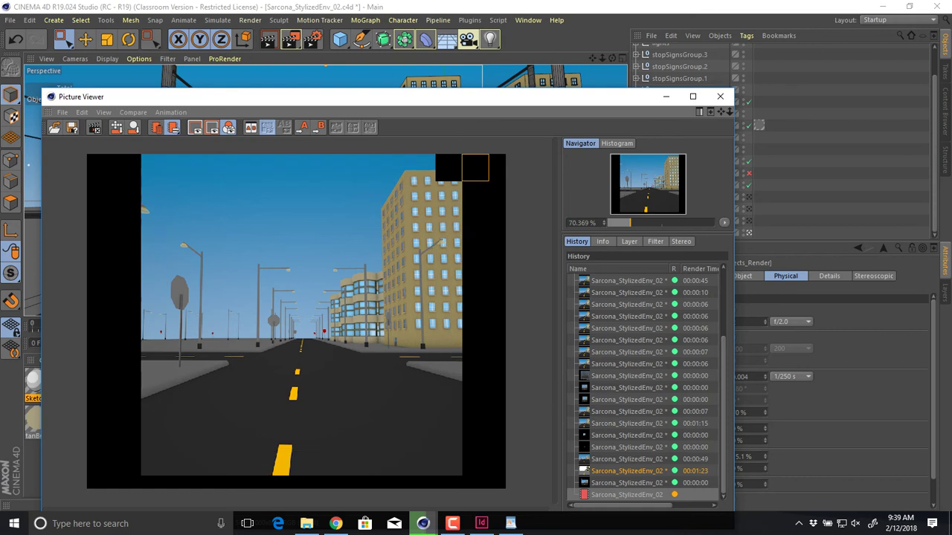
- Move and shrink the Picture Viewer to uncover the camera attributes, and set the vignetting intensity to 100 %
{"action": "left_click_drag", "start_coordinate": [557, 102], "coordinate": [512, 32]}
{"action": "left_click_drag", "start_coordinate": [688, 460], "coordinate": [635, 440]}
{"action": "double_click", "coordinate": [746, 457]}
{"action": "type", "text": "0000"}
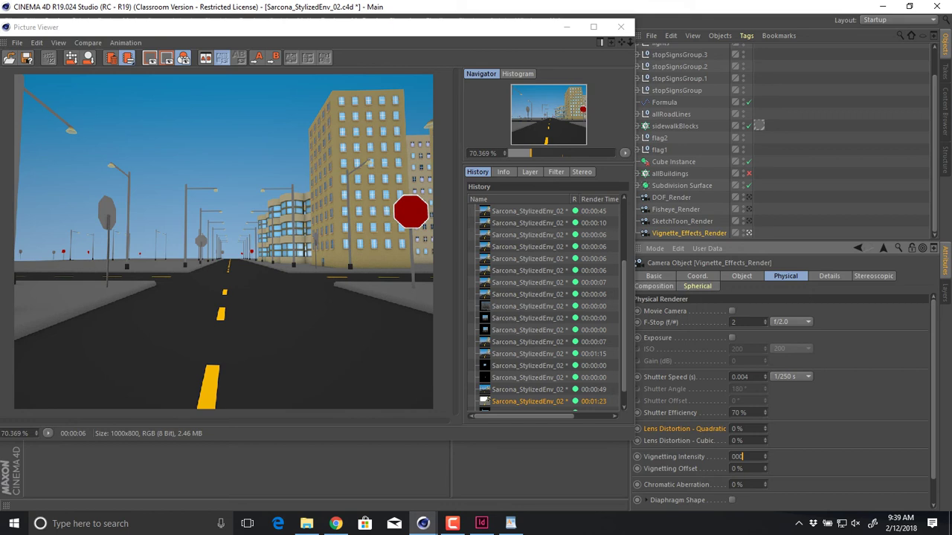
{"action": "key", "text": "BackSpace"}
{"action": "key", "text": "BackSpace"}
{"action": "key", "text": "BackSpace"}
{"action": "type", "text": "100"}
- Set the camera's vignetting offset to 50 % and render the view to the Picture Viewer
{"action": "double_click", "coordinate": [741, 469]}
{"action": "type", "text": "5"}
{"action": "key", "text": "Return"}
{"action": "double_click", "coordinate": [741, 468]}
{"action": "type", "text": "50"}
{"action": "key", "text": "Return"}
{"action": "key", "text": "shift+r"}
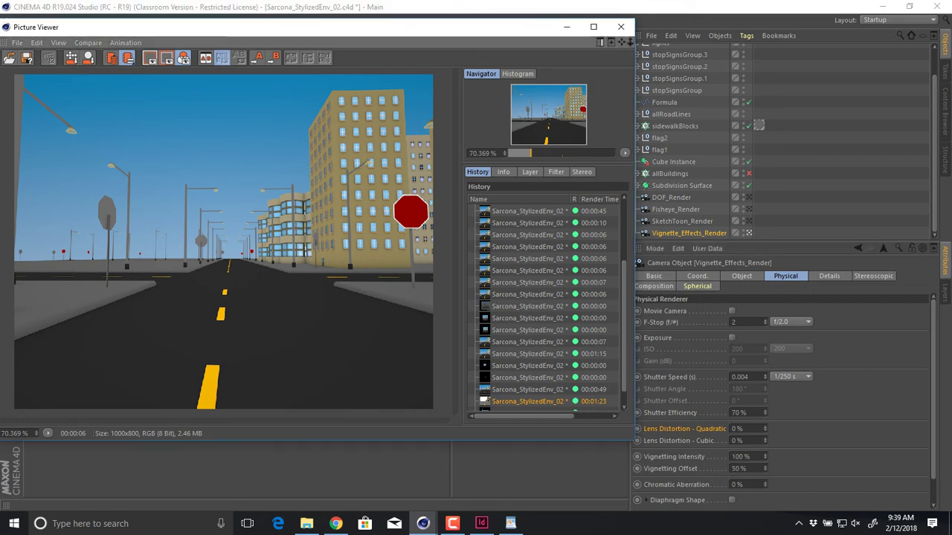
{"action": "key", "text": "shift+r"}
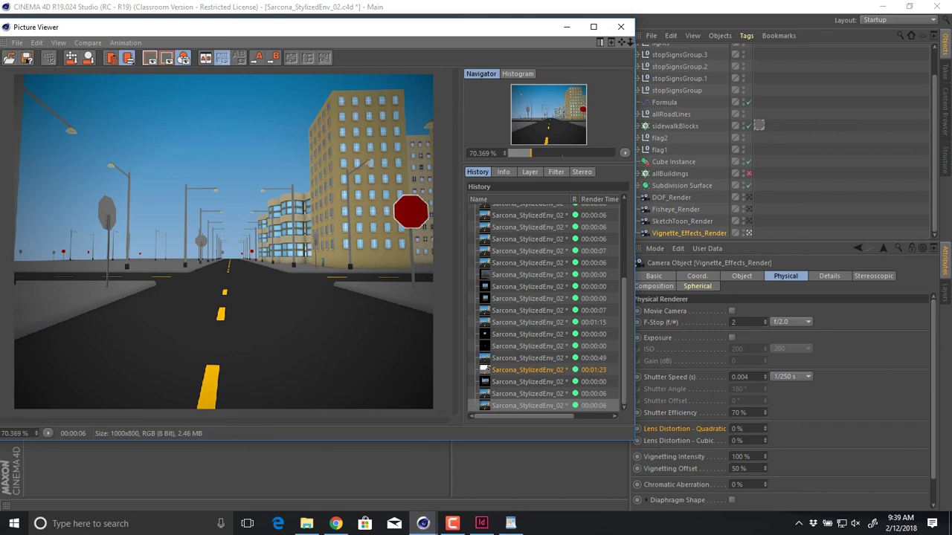
- Compare the last two renders in the Picture Viewer history to examine the effect of the vignetting
{"action": "left_click", "coordinate": [529, 393]}
{"action": "left_click", "coordinate": [529, 405]}
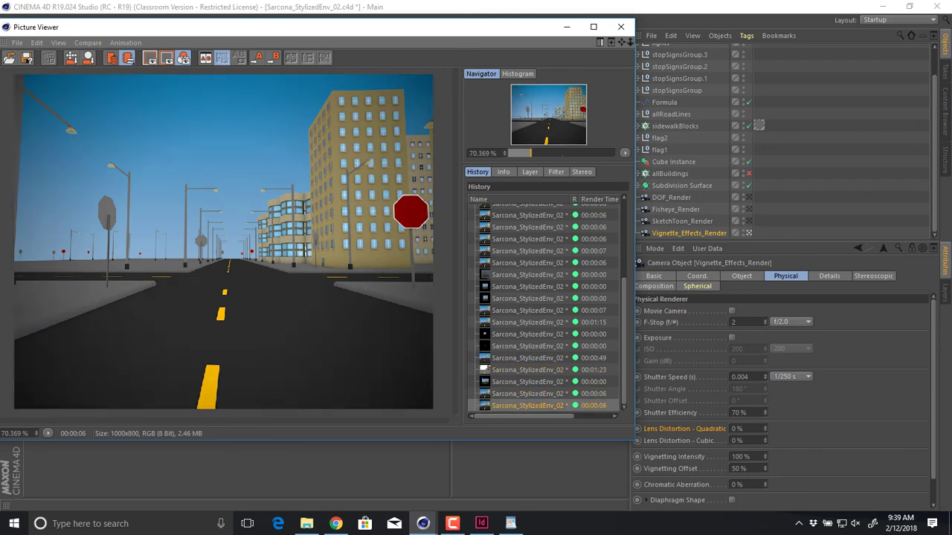
{"action": "left_click", "coordinate": [529, 394]}
{"action": "left_click", "coordinate": [529, 405]}
{"action": "left_click", "coordinate": [529, 393]}
{"action": "left_click", "coordinate": [529, 405]}
{"action": "left_click", "coordinate": [530, 393]}
{"action": "left_click", "coordinate": [530, 406]}
{"action": "left_click", "coordinate": [529, 393]}
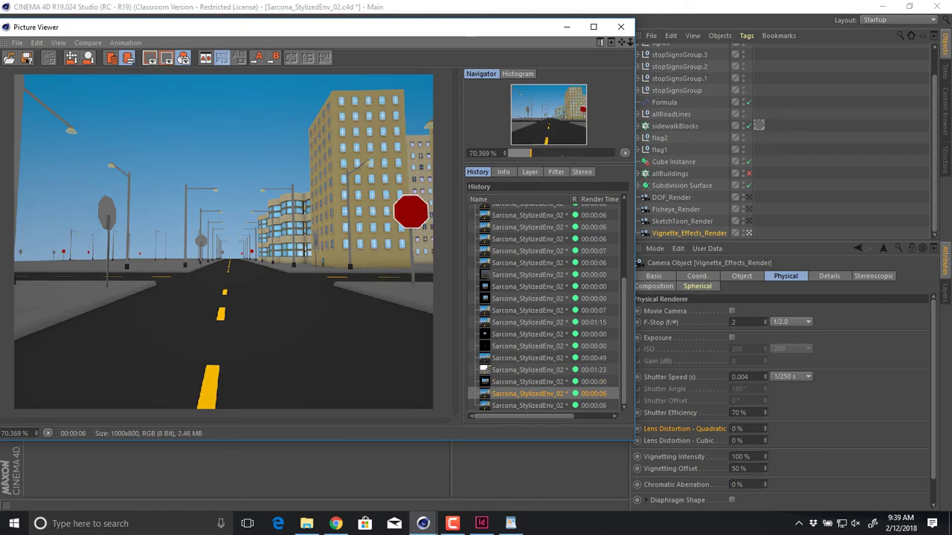
{"action": "left_click", "coordinate": [529, 405]}
- Try a vignetting intensity of 500 % and render the view to the Picture Viewer
{"action": "double_click", "coordinate": [743, 456]}
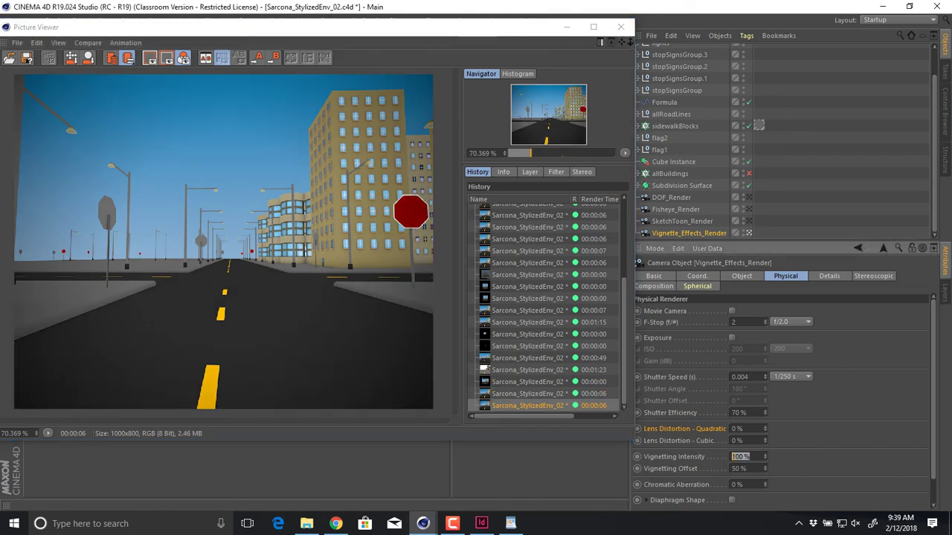
{"action": "type", "text": "500"}
{"action": "key", "text": "Return"}
{"action": "key", "text": "shift+r"}
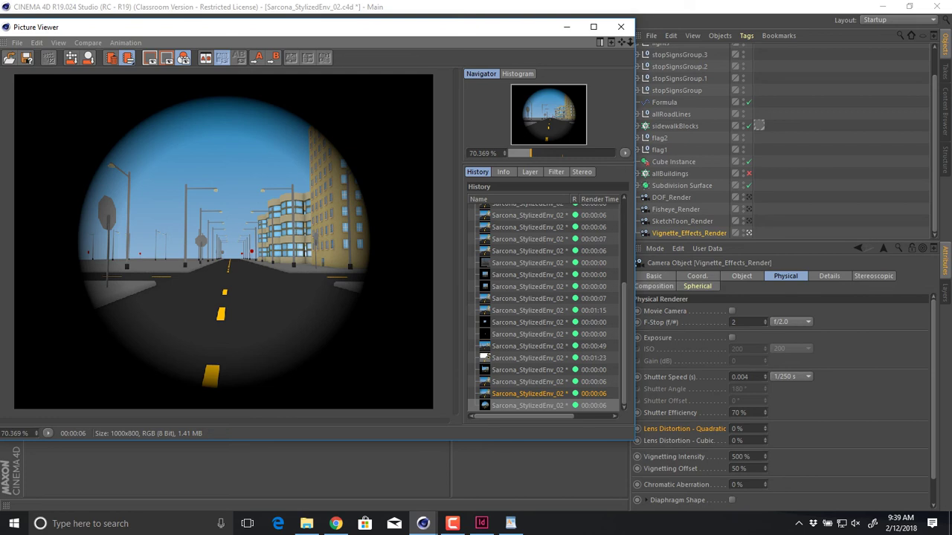
- Set the camera's vignetting intensity to 75 %, keeping the offset at 50 %
{"action": "left_click_drag", "start_coordinate": [751, 456], "coordinate": [730, 468]}
{"action": "type", "text": "75"}
{"action": "key", "text": "Return"}
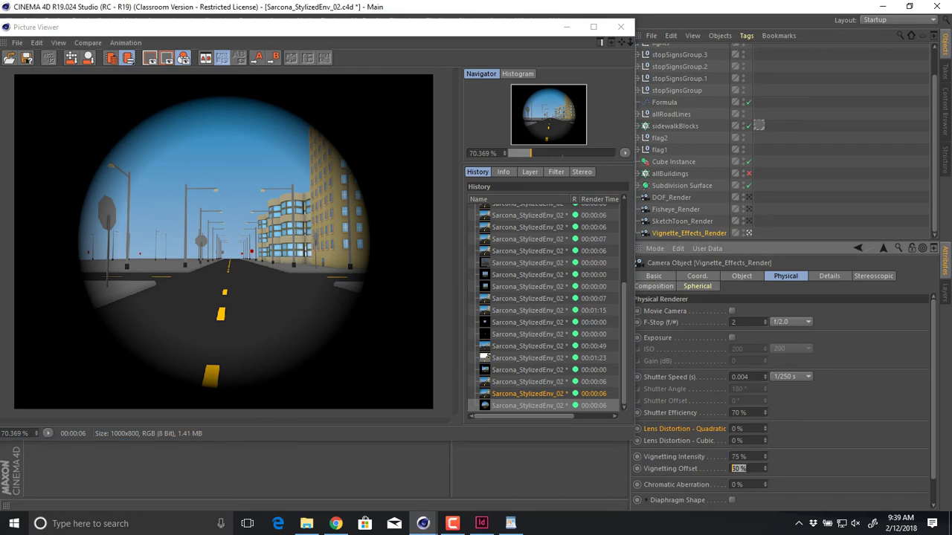
{"action": "key", "text": "Return"}
- Review the white balance presets of the camera, try a custom white balance of 2500 K, and render the view
{"action": "left_click", "coordinate": [741, 275]}
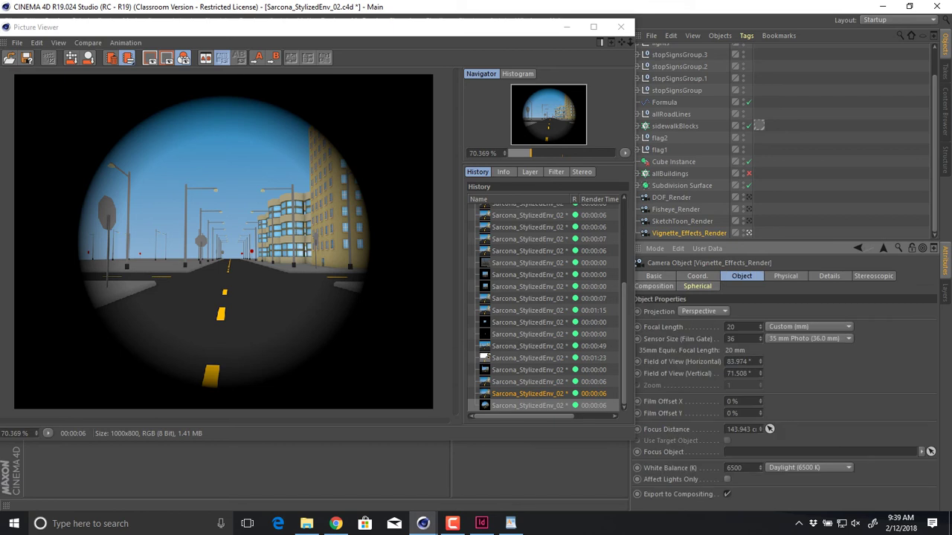
{"action": "left_click", "coordinate": [808, 467]}
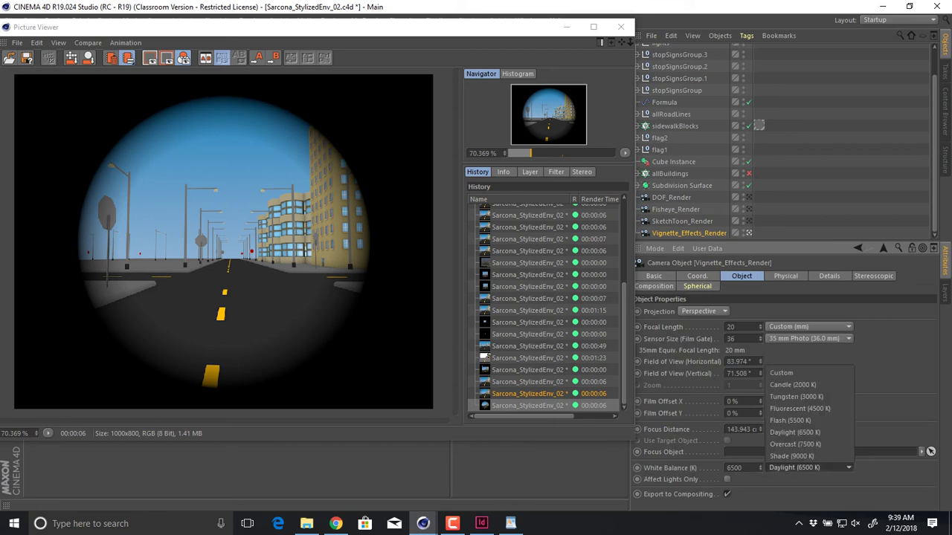
{"action": "left_click_drag", "start_coordinate": [746, 468], "coordinate": [725, 468]}
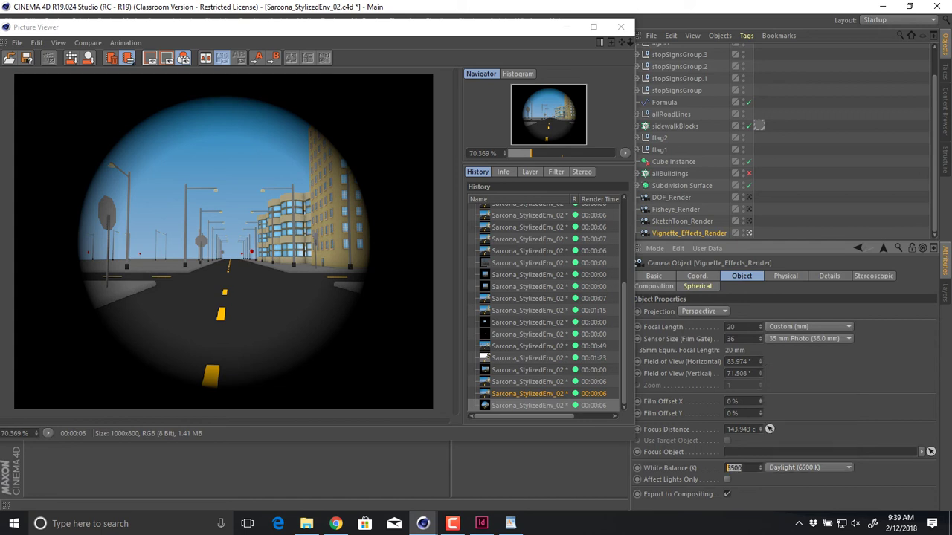
{"action": "type", "text": "2500"}
{"action": "key", "text": "Return"}
{"action": "key", "text": "shift+r"}
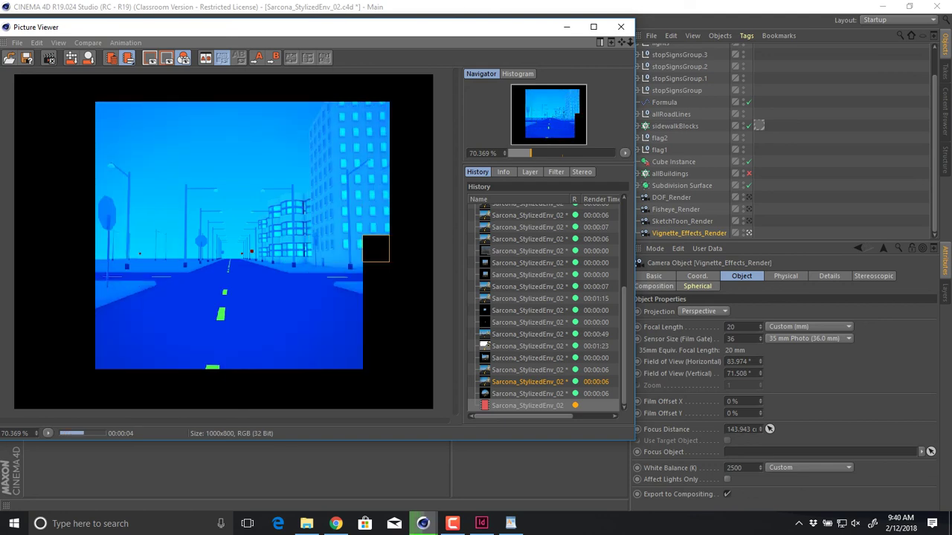
- Set the camera's white balance to 8000 K and render the view to the Picture Viewer
{"action": "left_click_drag", "start_coordinate": [743, 467], "coordinate": [727, 468]}
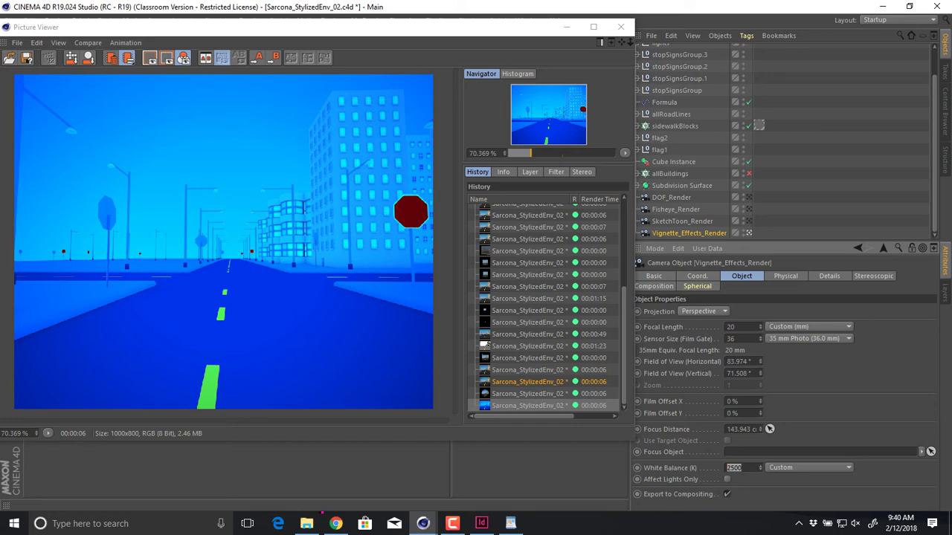
{"action": "type", "text": "8000"}
{"action": "key", "text": "shift+r"}
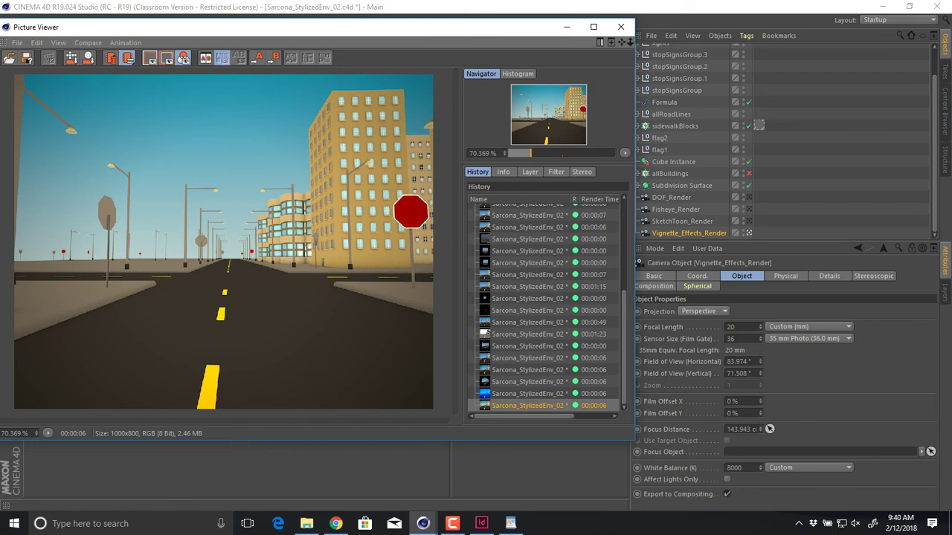
- Compare an earlier render with the latest white-balanced one in the render history, and show the camera's Spherical settings
{"action": "left_click", "coordinate": [530, 227]}
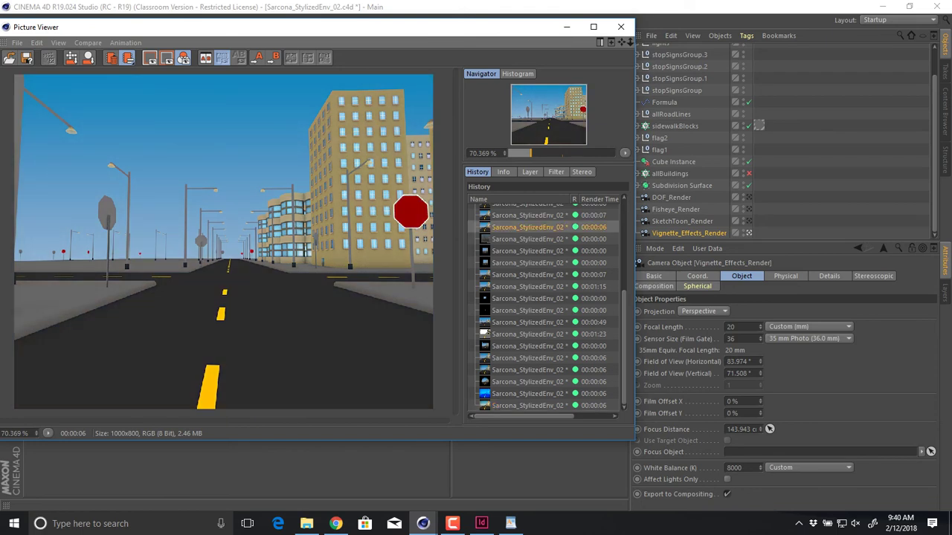
{"action": "left_click", "coordinate": [529, 405]}
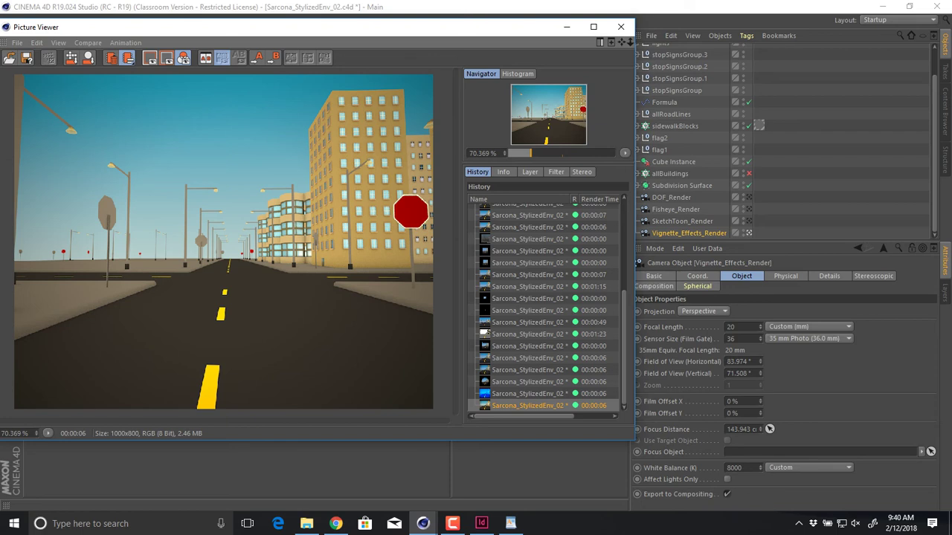
{"action": "left_click", "coordinate": [696, 286]}
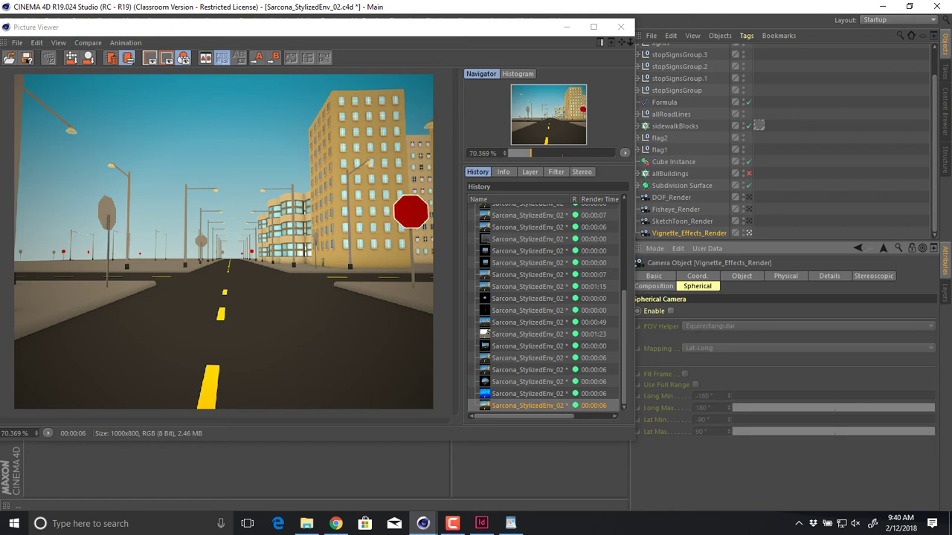
- Save the latest render as an 8-bit TIFF still image, changing the file name's middle part to WhiteBalanceVignette and its number to 05
{"action": "left_click", "coordinate": [621, 26]}
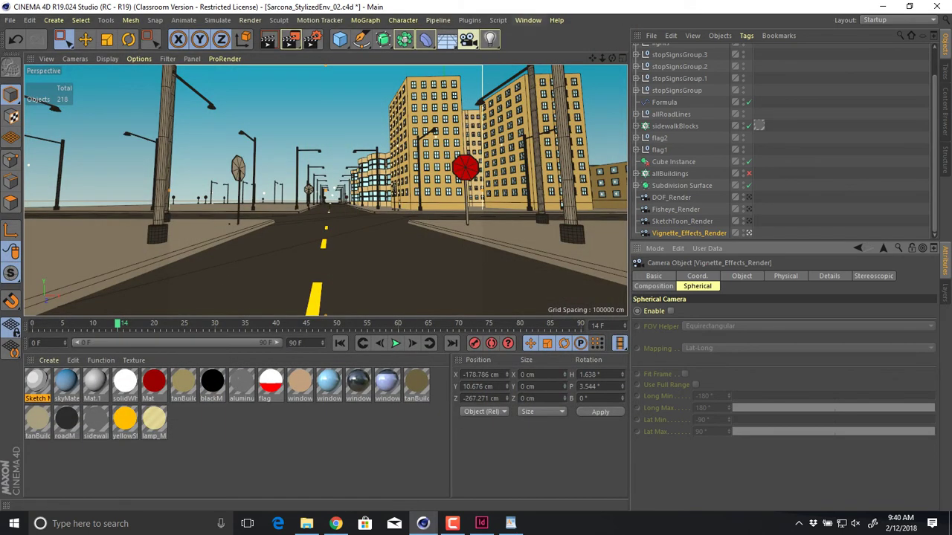
{"action": "left_click", "coordinate": [528, 20]}
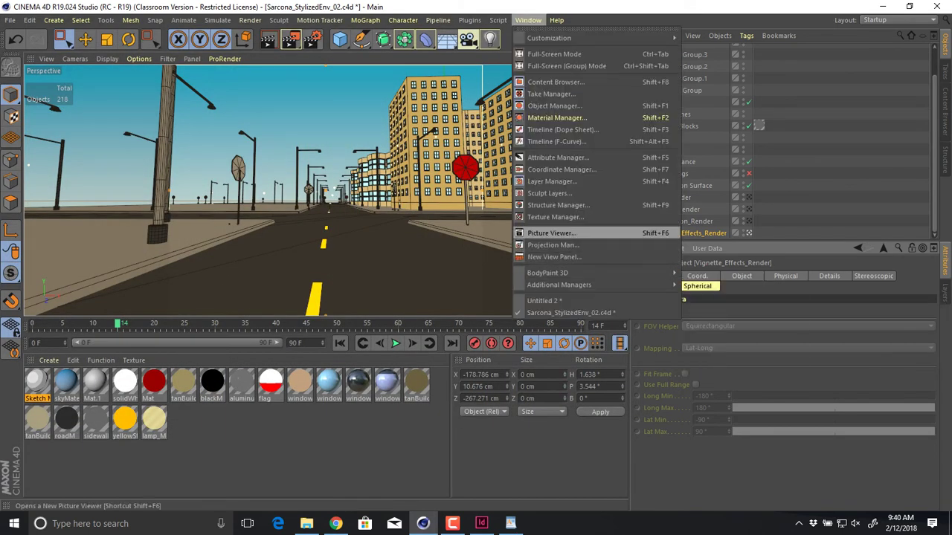
{"action": "left_click", "coordinate": [551, 232]}
{"action": "key", "text": "ctrl+s"}
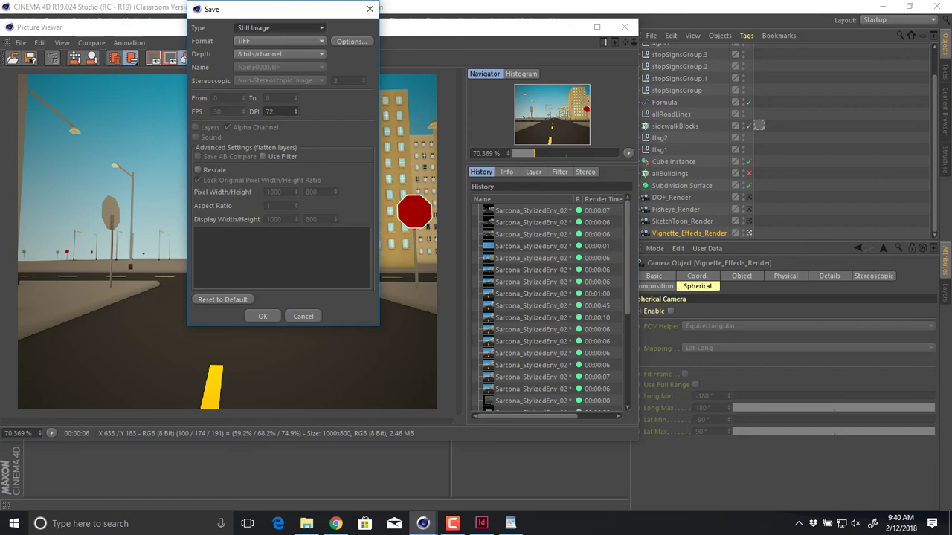
{"action": "key", "text": "Return"}
{"action": "key", "text": "Right"}
{"action": "key", "text": "Left"}
{"action": "key", "text": "Left"}
{"action": "key", "text": "Left"}
{"action": "key", "text": "Left"}
{"action": "key", "text": "shift+Left"}
{"action": "type", "text": "5"}
{"action": "key", "text": "Left"}
{"action": "key", "text": "Left"}
{"action": "left_click_drag", "start_coordinate": [146, 260], "coordinate": [110, 260]}
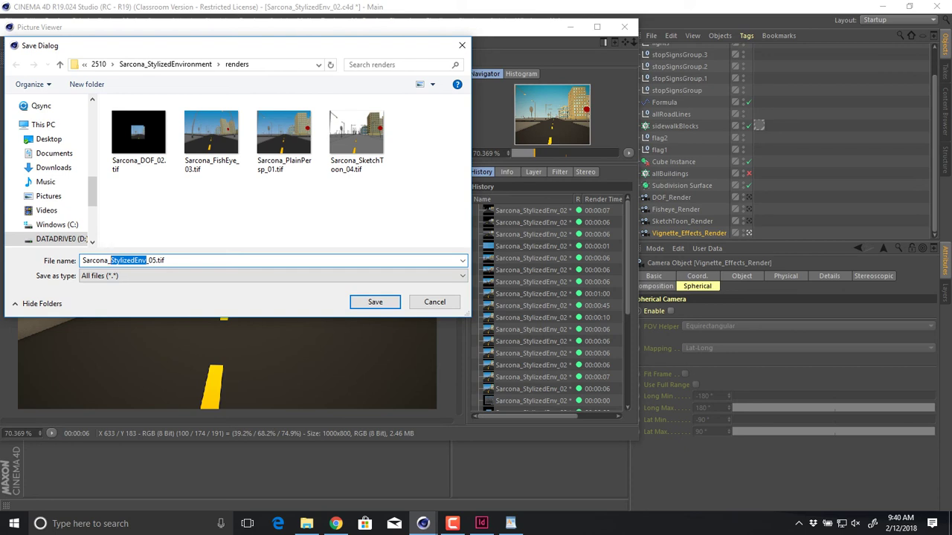
{"action": "type", "text": "WhiteBalanceVignette"}
{"action": "key", "text": "Return"}
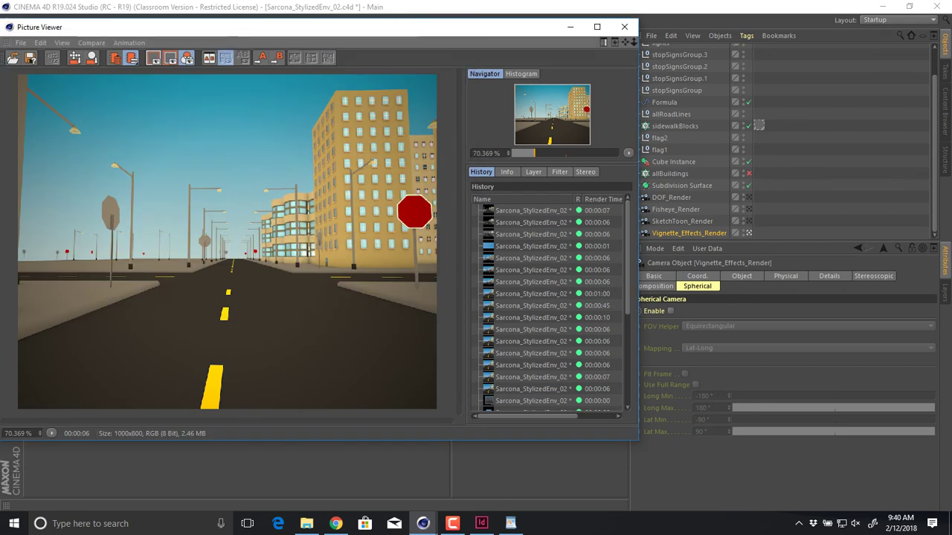
{"action": "left_click", "coordinate": [624, 27]}
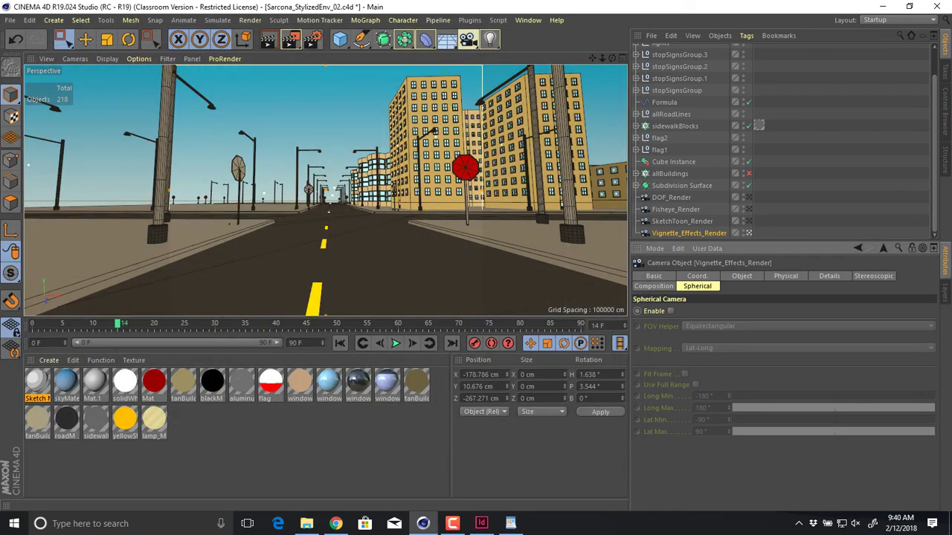
- Enable the spherical camera with equirectangular field of view and Lat-Long mapping, and render it to the Picture Viewer
{"action": "left_click", "coordinate": [670, 311]}
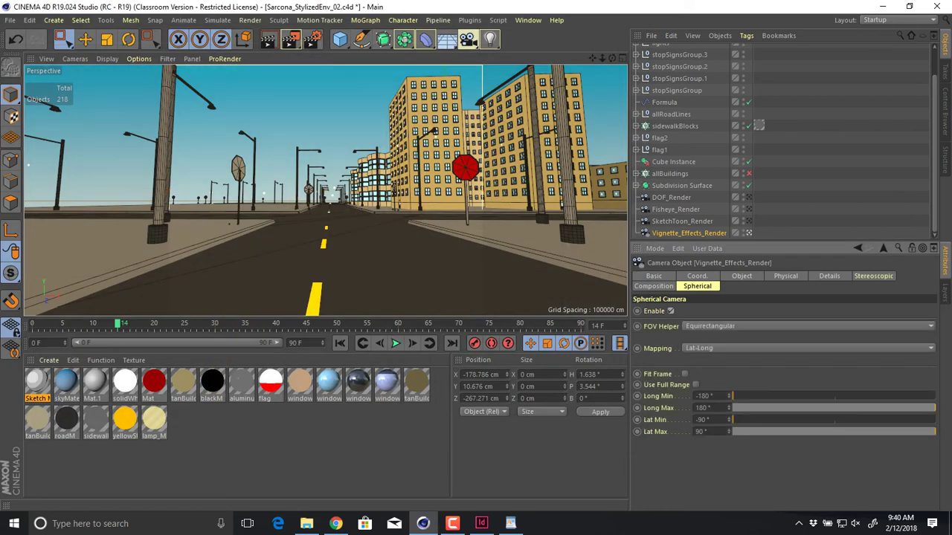
{"action": "key", "text": "shift+r"}
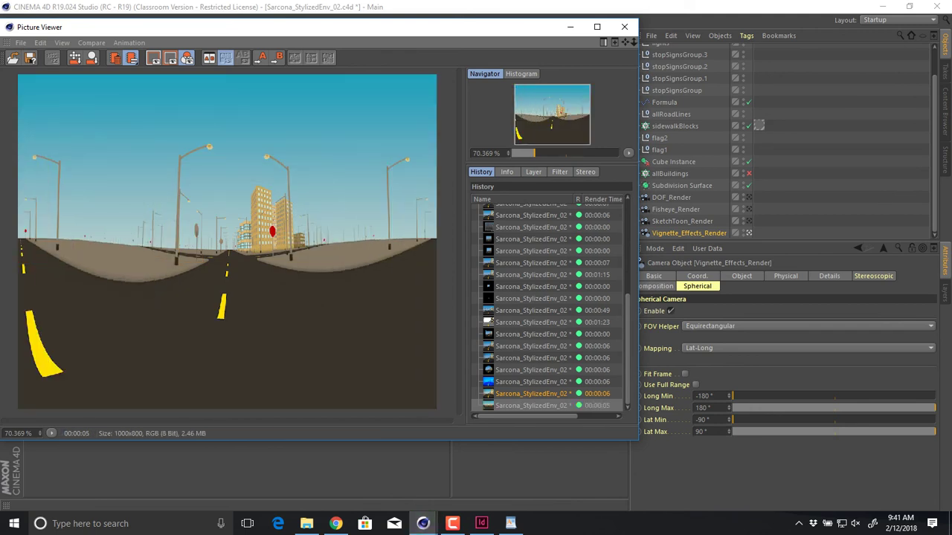
{"action": "scroll", "coordinate": [227, 242], "scroll_direction": "down", "scroll_amount": 1}
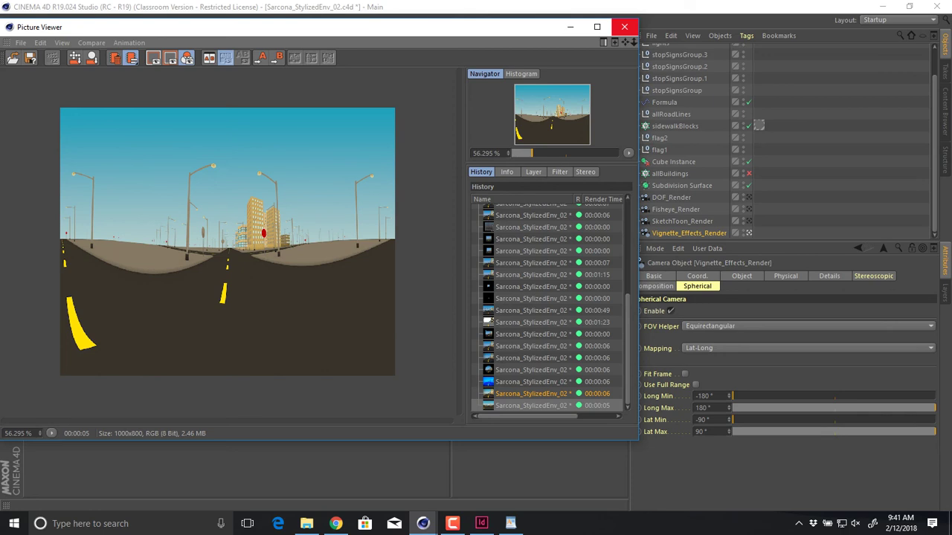
{"action": "left_click", "coordinate": [623, 27]}
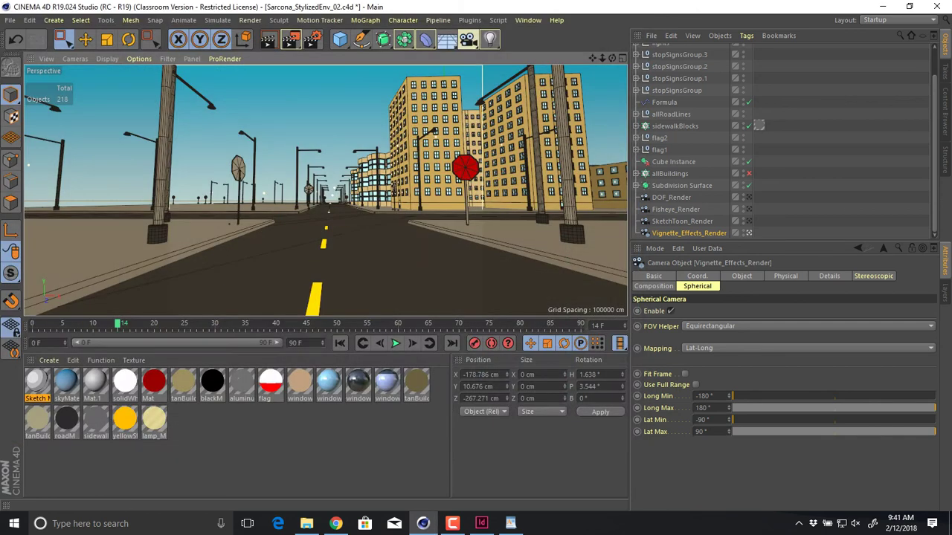
- Review the Details, Physical and Object settings of the Vignette_Effects_Render camera
{"action": "left_click", "coordinate": [828, 276]}
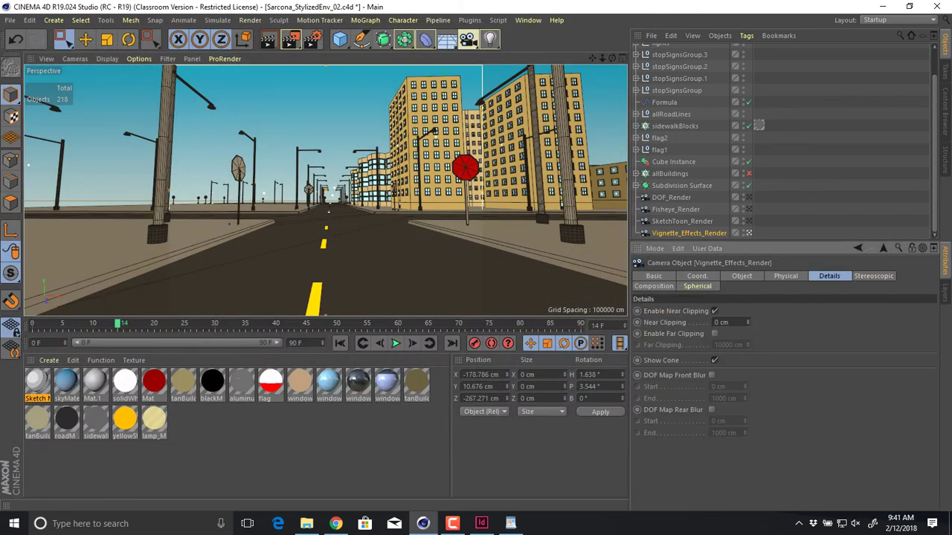
{"action": "left_click", "coordinate": [785, 275]}
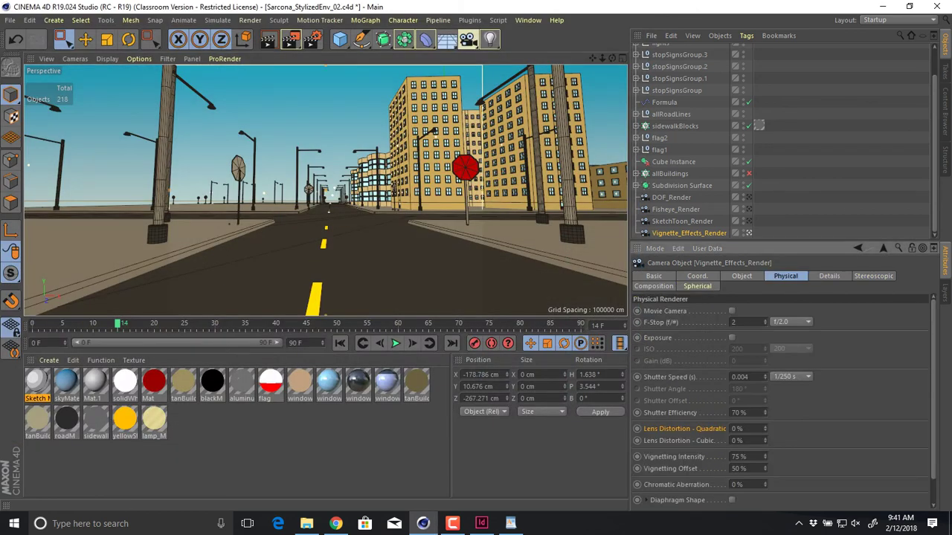
{"action": "left_click", "coordinate": [741, 276]}
{"action": "left_click", "coordinate": [785, 276]}
{"action": "left_click", "coordinate": [829, 276]}
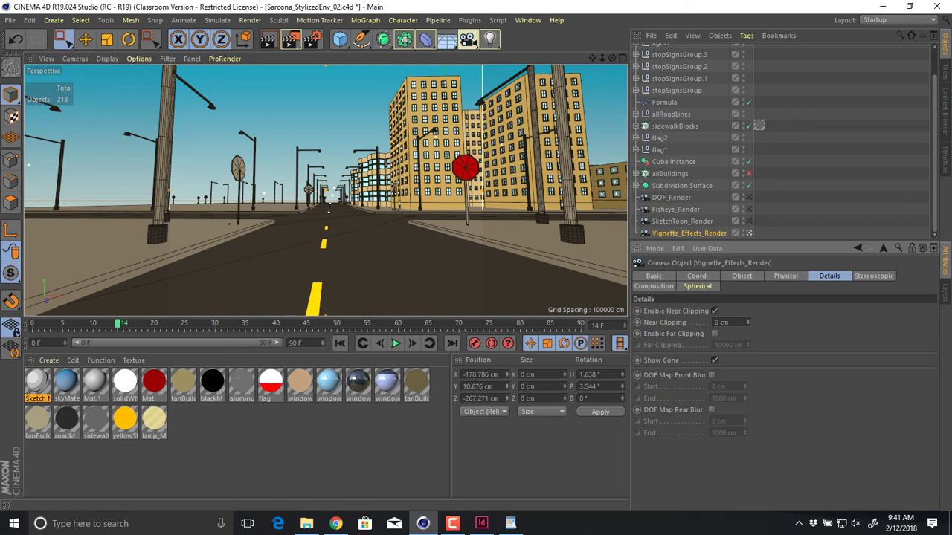
{"action": "left_click", "coordinate": [785, 276]}
{"action": "left_click", "coordinate": [741, 276]}
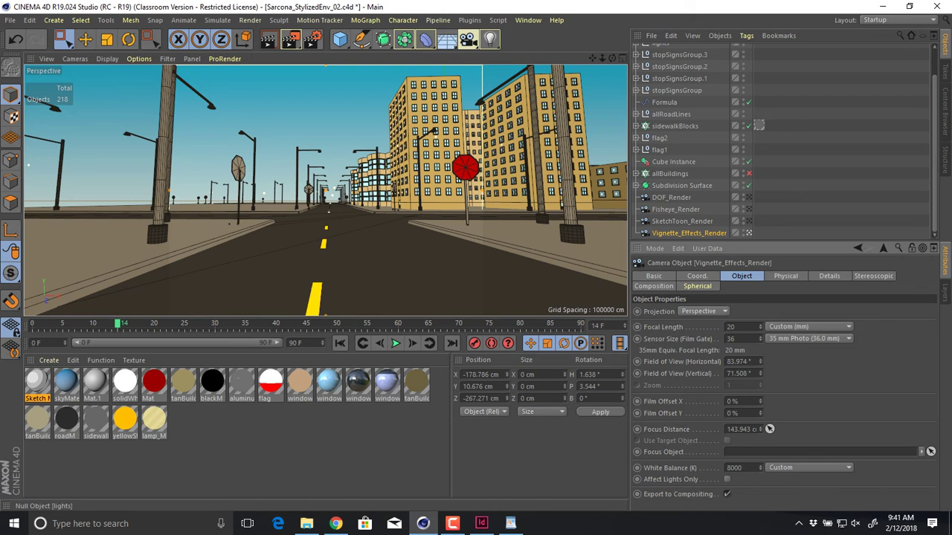
- Search the computer for Photoshop and launch Adobe Photoshop CC 2018
{"action": "key", "text": "super"}
{"action": "type", "text": "photo"}
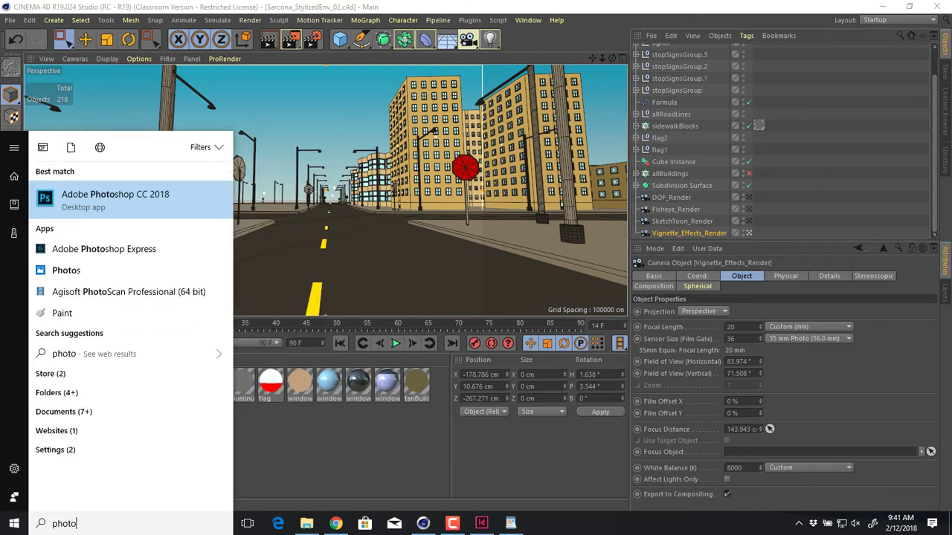
{"action": "key", "text": "Return"}
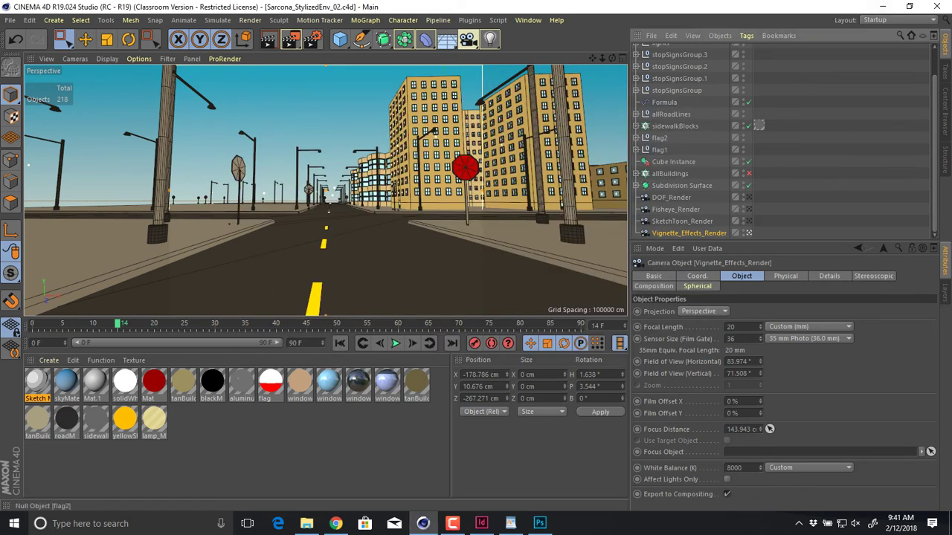
- Group the cameras PlainPersp, DOF_Render, Fisheye_Render, SketchToon_Render and Vignette_Effects_Render under one null object
{"action": "scroll", "coordinate": [671, 145], "scroll_direction": "up", "scroll_amount": 3}
{"action": "left_click", "coordinate": [667, 49]}
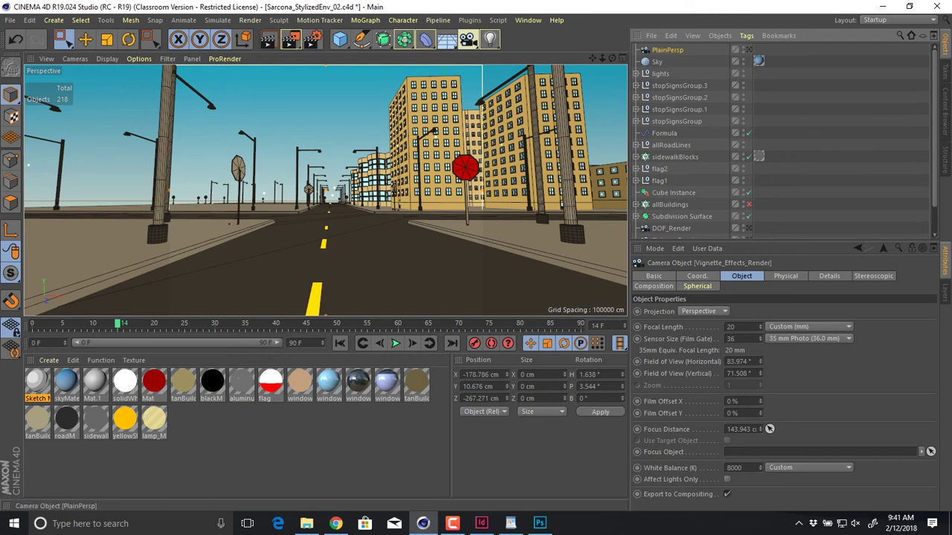
{"action": "scroll", "coordinate": [672, 90], "scroll_direction": "down", "scroll_amount": 3}
{"action": "left_click", "coordinate": [671, 197], "text": "ctrl"}
{"action": "left_click", "coordinate": [675, 209], "text": "ctrl"}
{"action": "left_click", "coordinate": [682, 221], "text": "ctrl"}
{"action": "left_click", "coordinate": [689, 233], "text": "ctrl"}
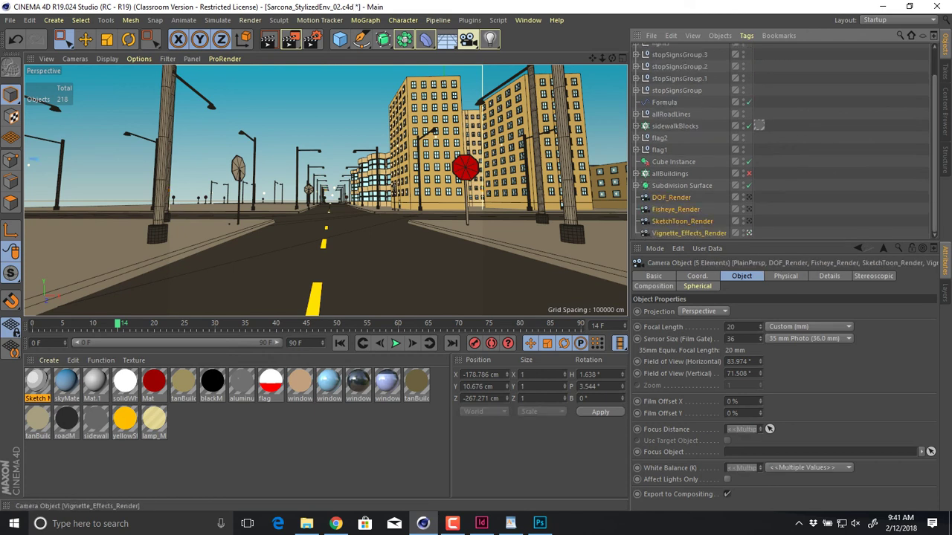
{"action": "key", "text": "alt+g"}
{"action": "key", "text": "shift+c"}
{"action": "type", "text": "ae"}
{"action": "key", "text": "Escape"}
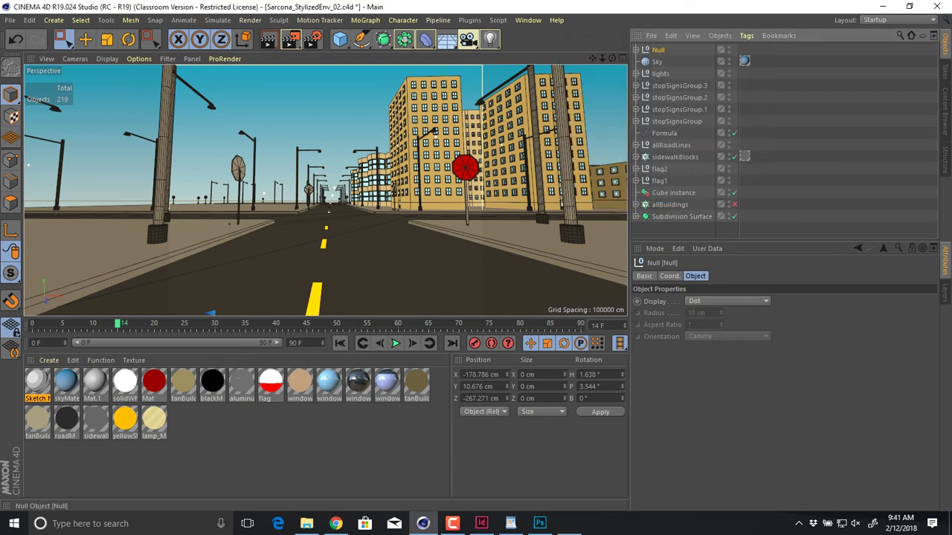
- Rename the new null Cameras and check the cameras it contains
{"action": "double_click", "coordinate": [660, 49]}
{"action": "type", "text": "Cameras"}
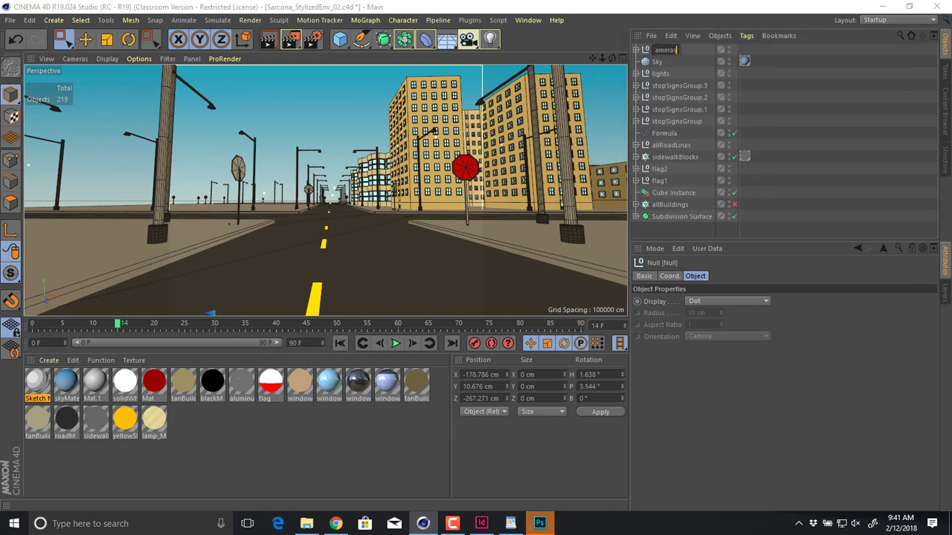
{"action": "key", "text": "Return"}
{"action": "left_click", "coordinate": [660, 74]}
{"action": "left_click", "coordinate": [678, 85]}
{"action": "left_click", "coordinate": [636, 49]}
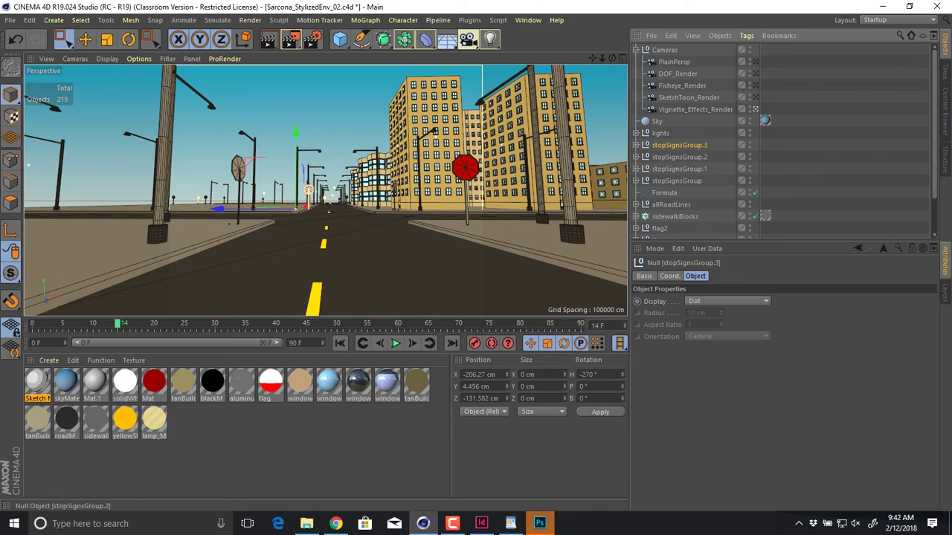
{"action": "left_click", "coordinate": [636, 50]}
- Switch to Photoshop and open all the TIFF renders from the stylized environment's renders folder within the 2510 folder on P_Drive
{"action": "key", "text": "alt+Tab"}
{"action": "key", "text": "alt+Tab"}
{"action": "key", "text": "alt+Tab"}
{"action": "key", "text": "alt+Tab"}
{"action": "key", "text": "alt+Tab"}
{"action": "key", "text": "alt+Tab"}
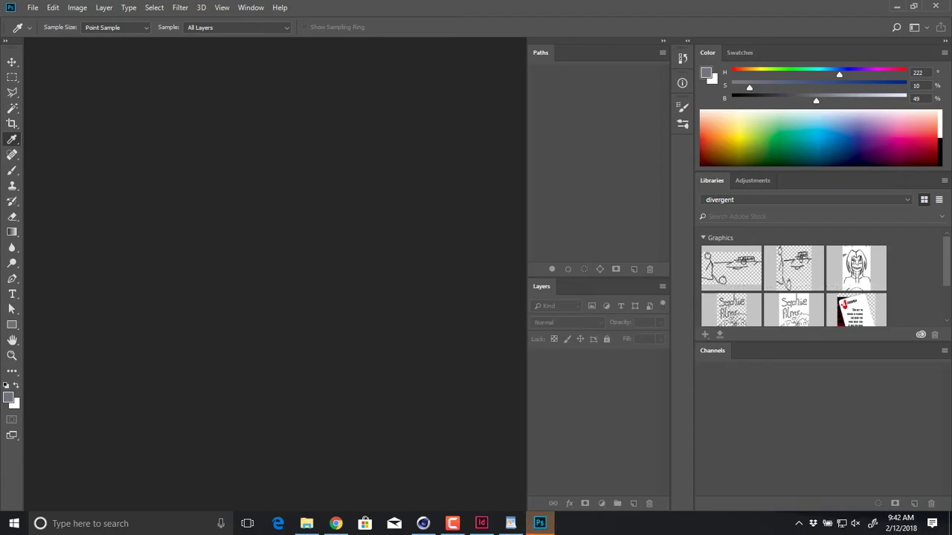
{"action": "key", "text": "ctrl+o"}
{"action": "left_click", "coordinate": [229, 28]}
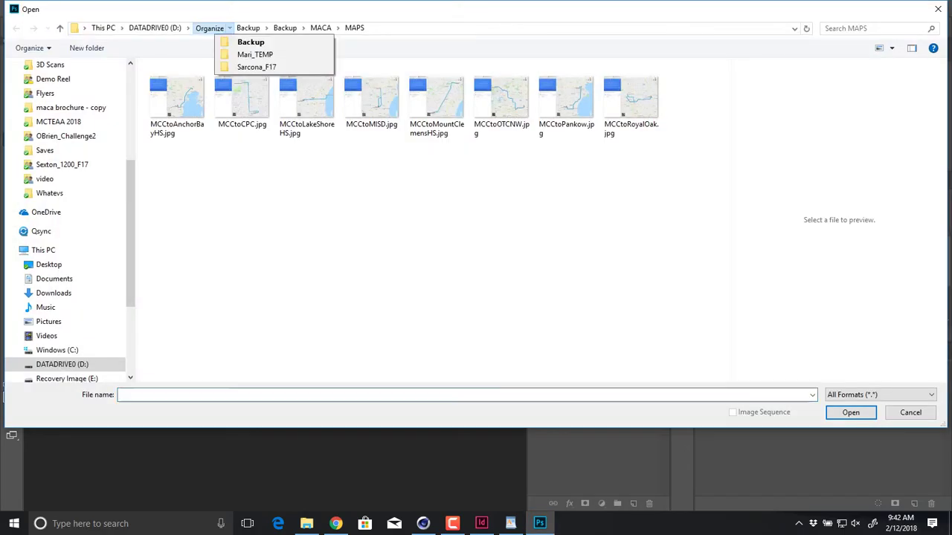
{"action": "scroll", "coordinate": [131, 186], "scroll_direction": "up", "scroll_amount": 5}
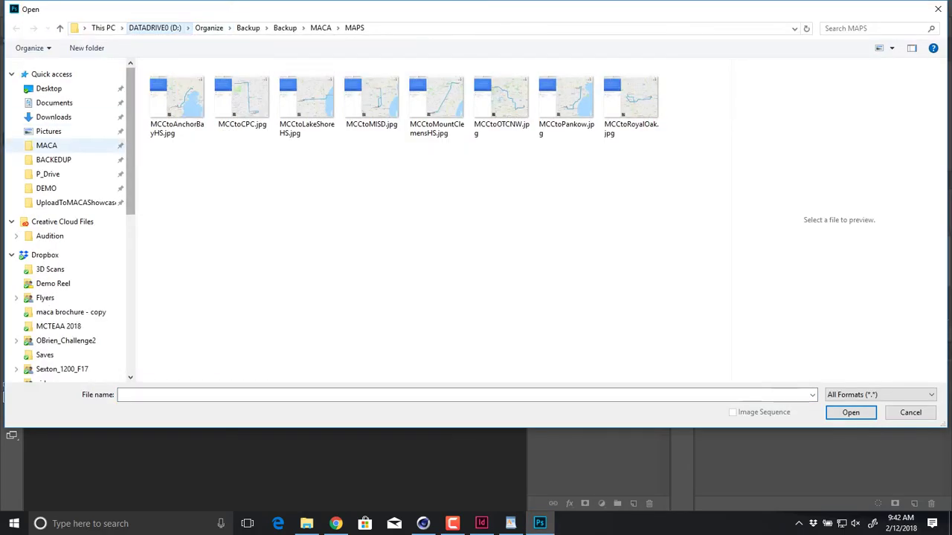
{"action": "left_click", "coordinate": [48, 174]}
{"action": "double_click", "coordinate": [181, 82]}
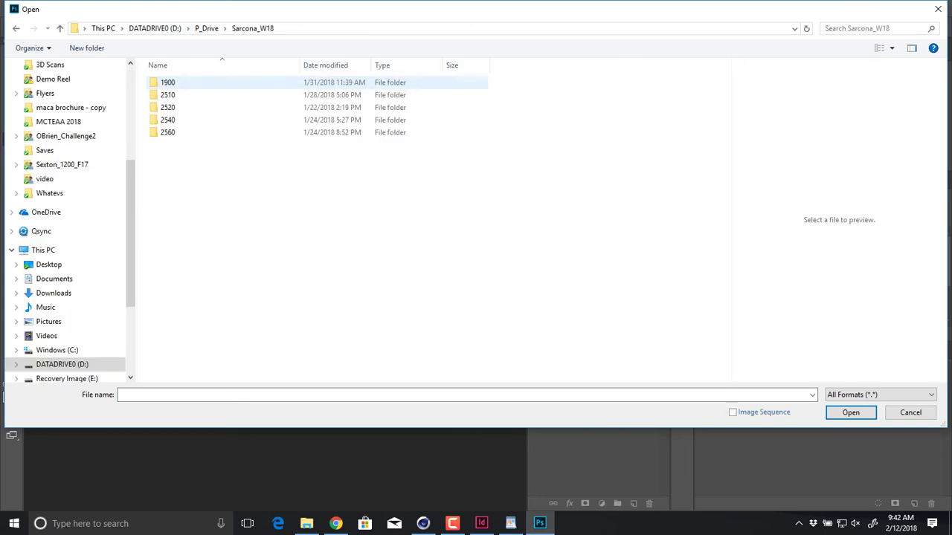
{"action": "double_click", "coordinate": [178, 94]}
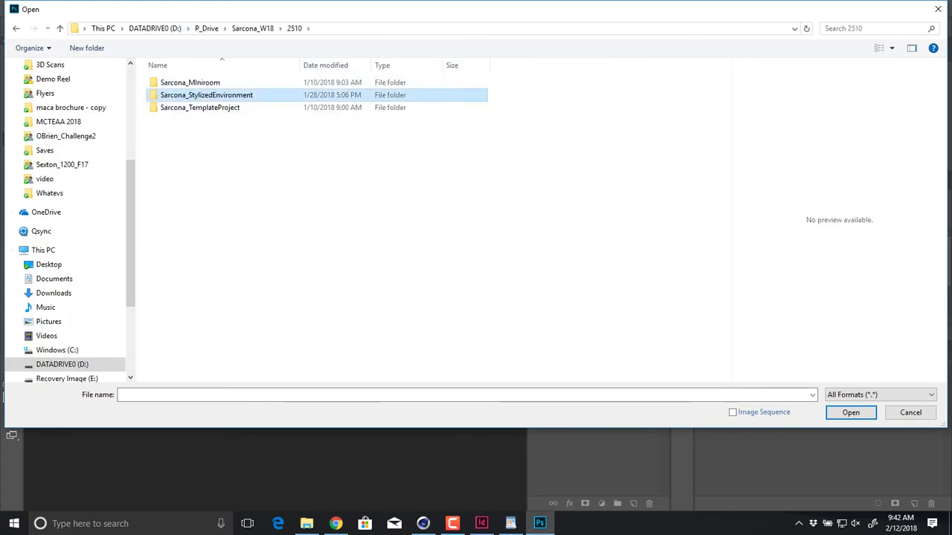
{"action": "double_click", "coordinate": [206, 95]}
{"action": "double_click", "coordinate": [176, 107]}
{"action": "left_click_drag", "start_coordinate": [167, 177], "coordinate": [530, 57]}
{"action": "key", "text": "Return"}
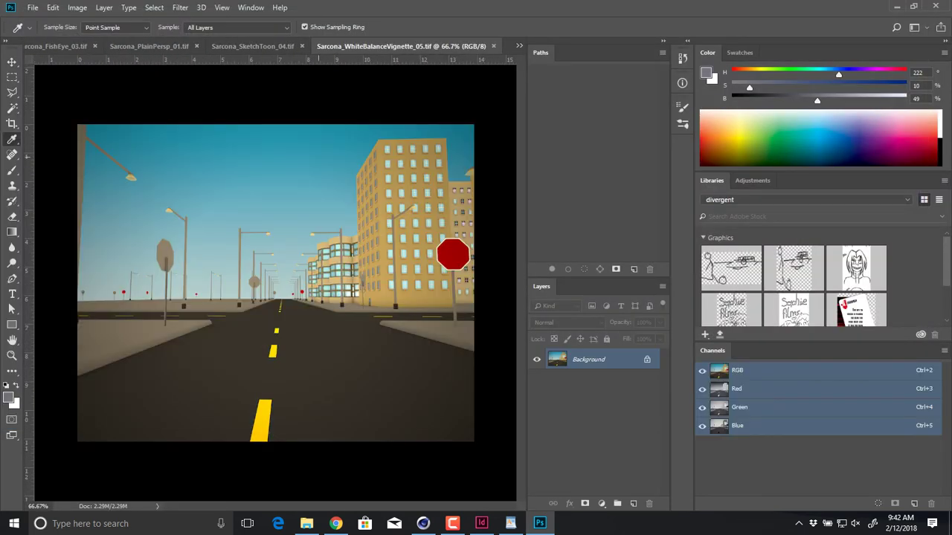
- Start a new RGB document 15000 pixels wide and 2400 pixels high at 72 pixels/inch
{"action": "left_click", "coordinate": [33, 7]}
{"action": "left_click", "coordinate": [33, 7]}
{"action": "key", "text": "ctrl+n"}
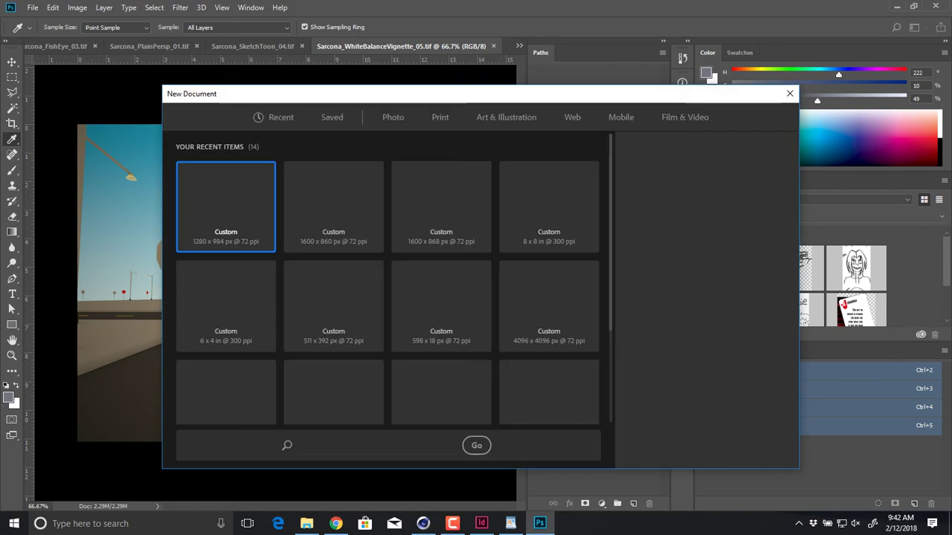
{"action": "left_click_drag", "start_coordinate": [652, 202], "coordinate": [604, 208]}
{"action": "type", "text": "15000"}
{"action": "key", "text": "Tab"}
{"action": "type", "text": "2400"}
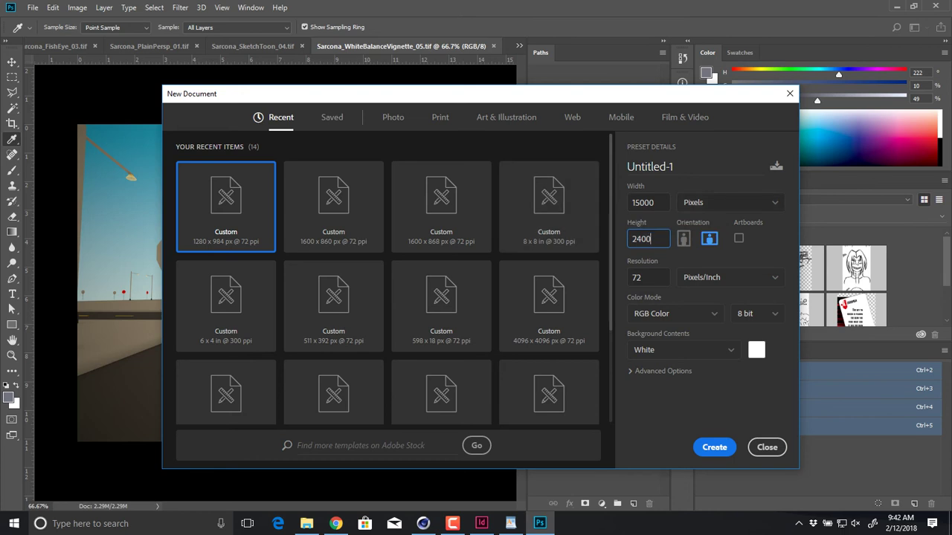
{"action": "left_click", "coordinate": [730, 202]}
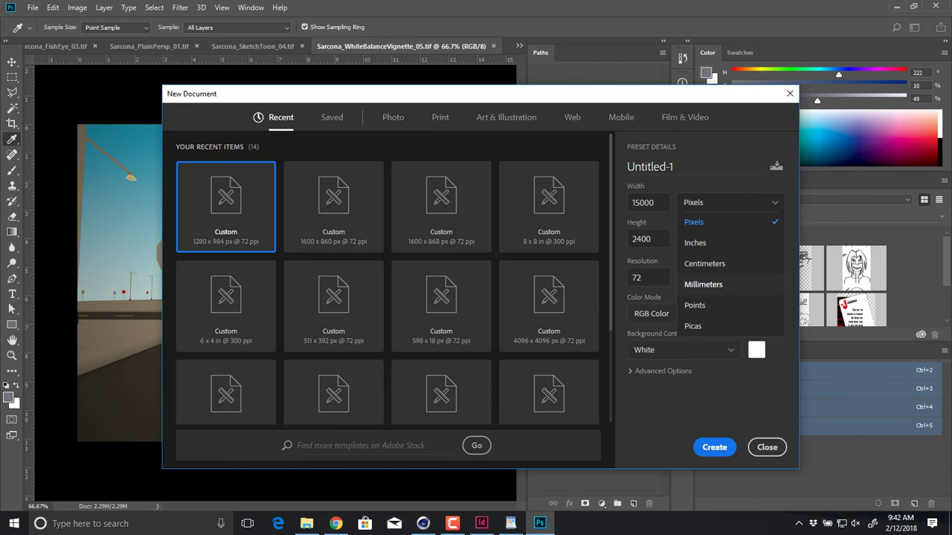
- Name the new document CombinedEnvironment and create it
{"action": "left_click", "coordinate": [673, 167]}
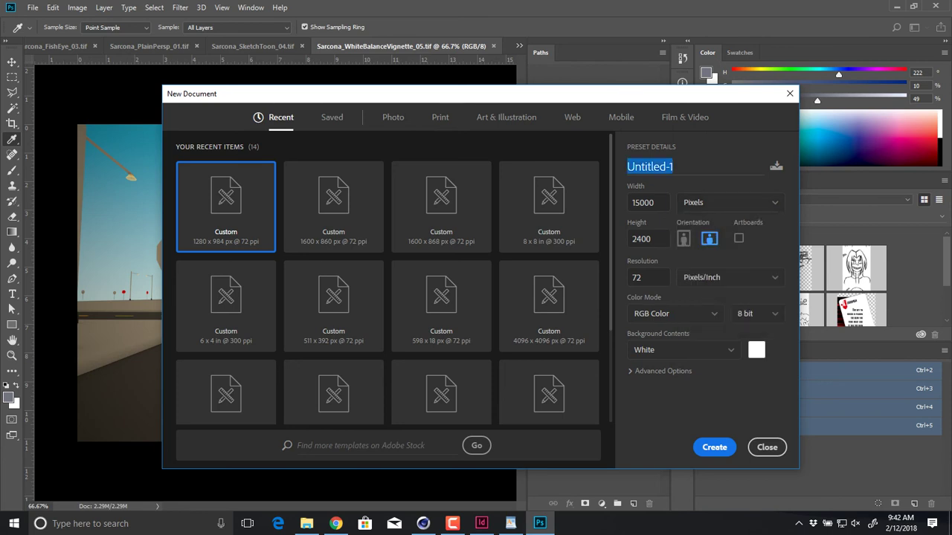
{"action": "type", "text": "Com"}
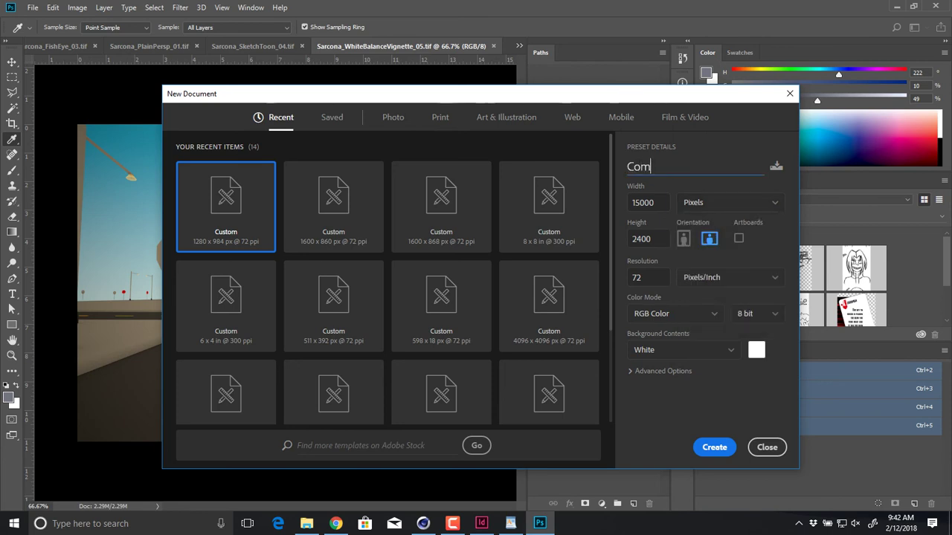
{"action": "type", "text": "binedEnvironem"}
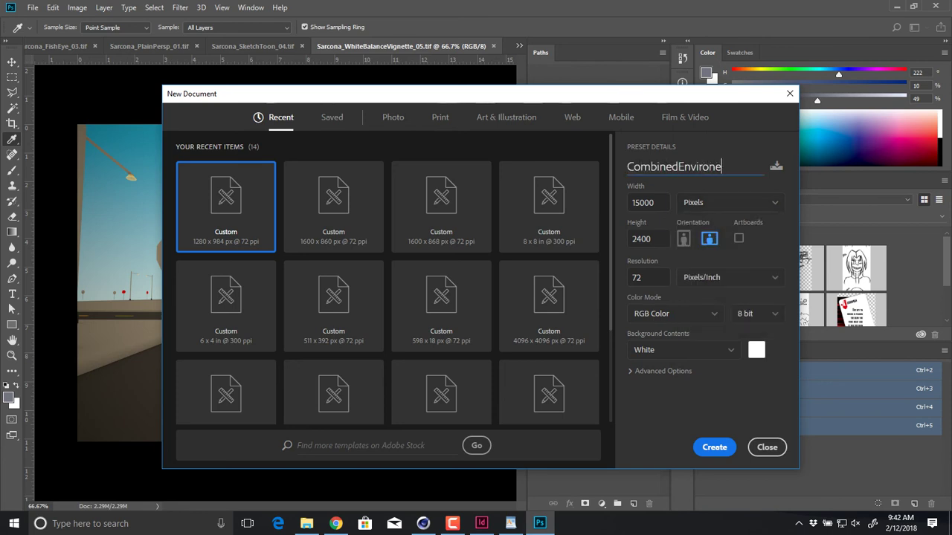
{"action": "key", "text": "BackSpace"}
{"action": "key", "text": "BackSpace"}
{"action": "type", "text": "ment"}
{"action": "key", "text": "Return"}
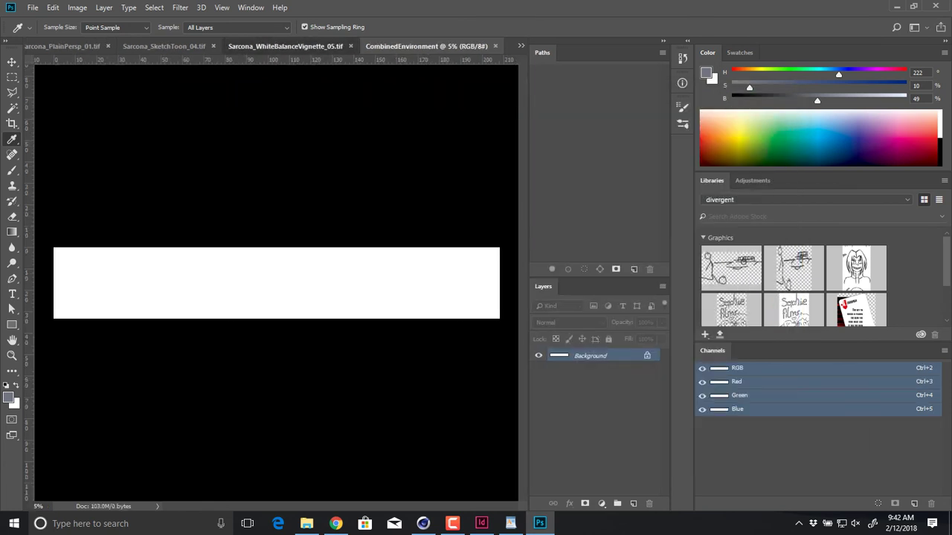
- Copy the whole white balance vignette render into CombinedEnvironment and scale it proportionally to fill the canvas height at the left end
{"action": "left_click", "coordinate": [297, 46]}
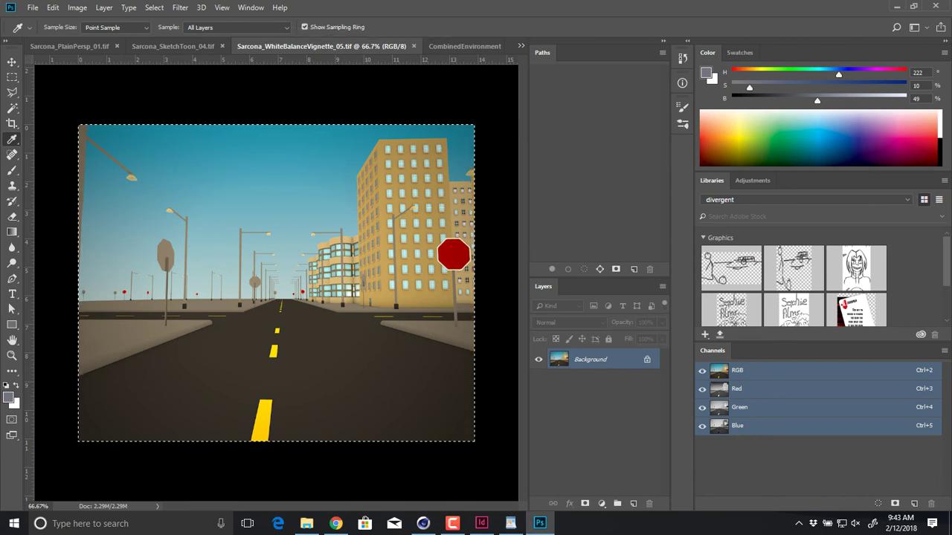
{"action": "left_click", "coordinate": [465, 46]}
{"action": "key", "text": "ctrl+v"}
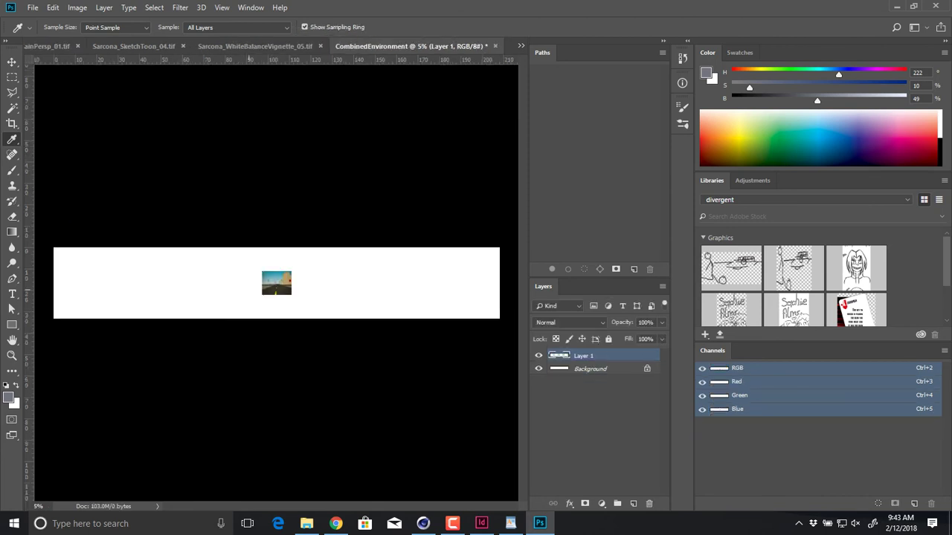
{"action": "key", "text": "ctrl+t"}
{"action": "left_click_drag", "start_coordinate": [292, 284], "coordinate": [139, 277], "text": "alt+shift"}
{"action": "key", "text": "Return"}
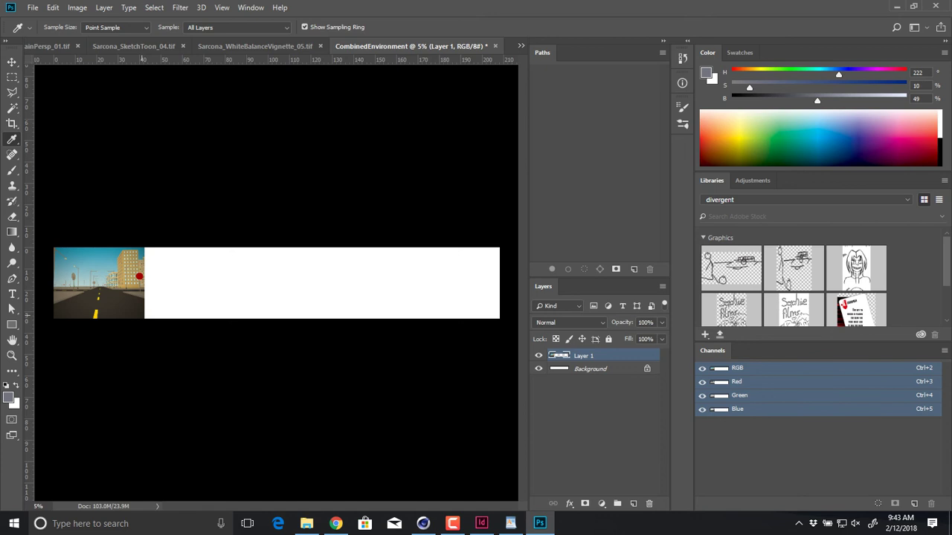
- Add the text label "Vignette & White Balance" in 250 pt Myriad Pro over the lower-left part of the vignette render
{"action": "left_click_drag", "start_coordinate": [94, 284], "coordinate": [216, 283], "text": "ctrl"}
{"action": "left_click_drag", "start_coordinate": [216, 336], "coordinate": [503, 271]}
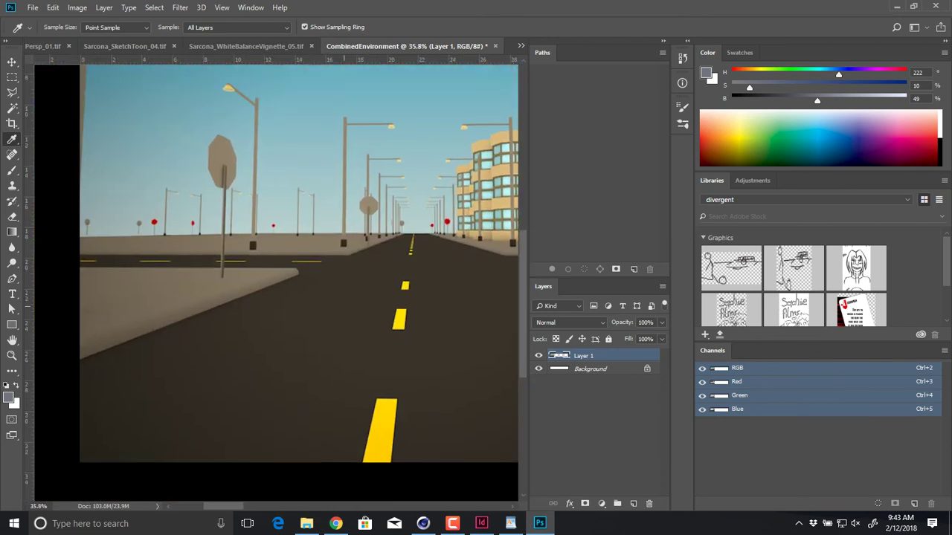
{"action": "key", "text": "t"}
{"action": "left_click", "coordinate": [113, 427]}
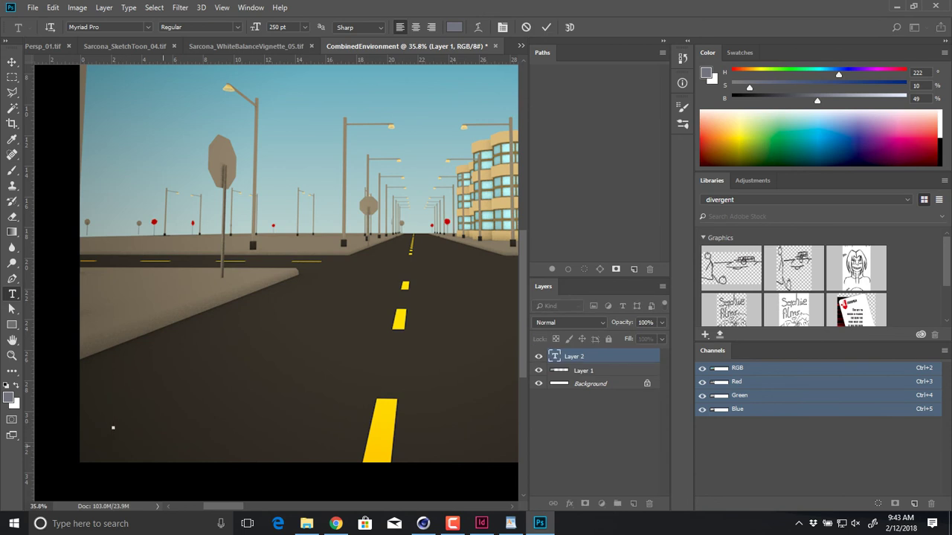
{"action": "type", "text": "Vitg"}
{"action": "key", "text": "BackSpace"}
{"action": "key", "text": "BackSpace"}
{"action": "type", "text": "gnette &"}
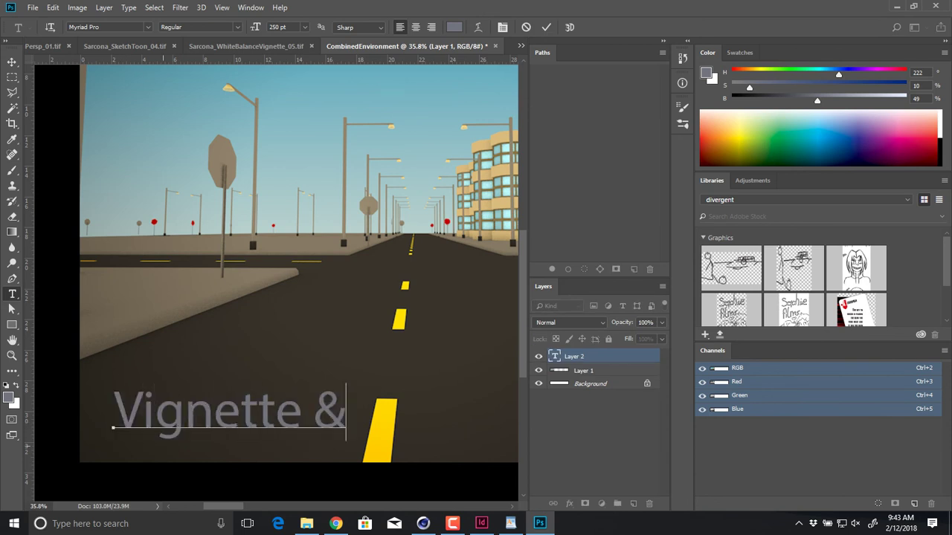
{"action": "type", "text": " White Balance"}
- Scale the Vignette & White Balance label down proportionally to about 66%
{"action": "key", "text": "ctrl+minus"}
{"action": "key", "text": "ctrl+minus"}
{"action": "key", "text": "ctrl+minus"}
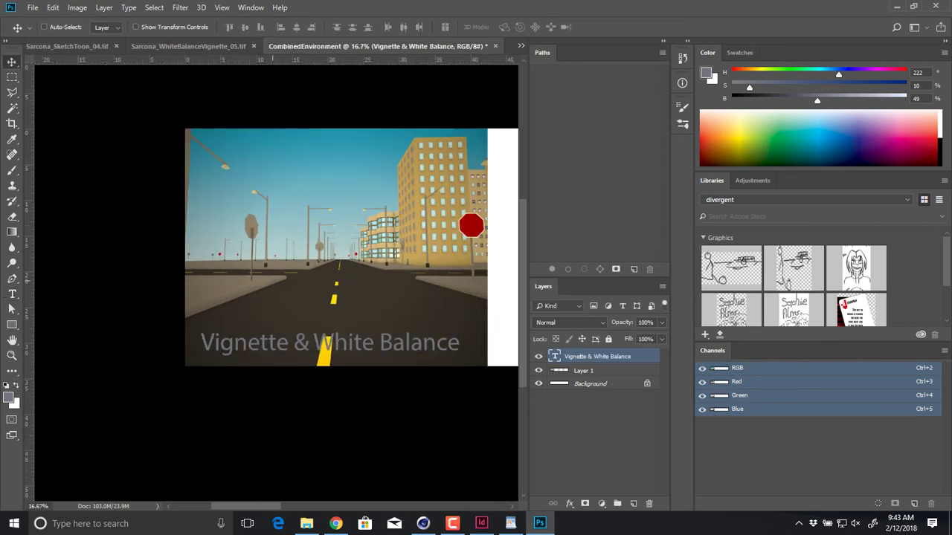
{"action": "left_click_drag", "start_coordinate": [387, 342], "coordinate": [359, 355]}
{"action": "key", "text": "ctrl+t"}
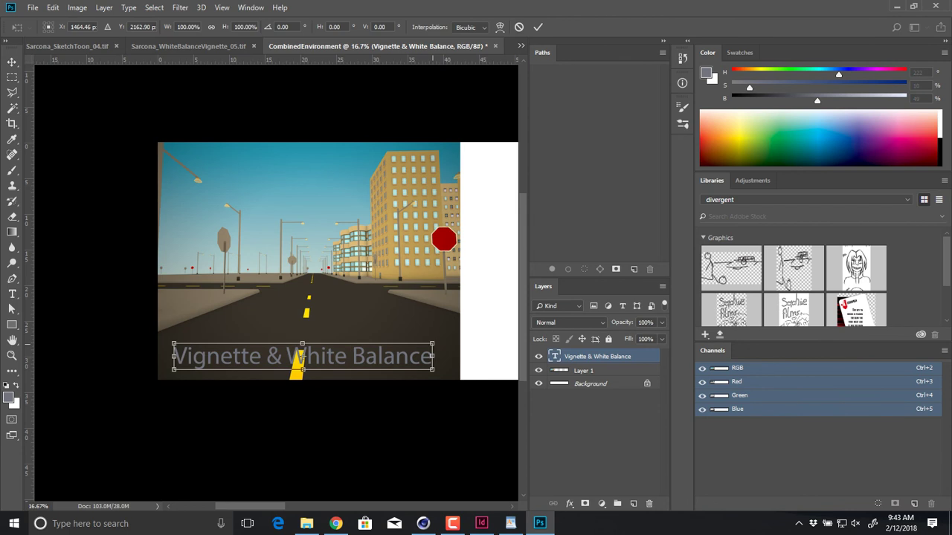
{"action": "left_click_drag", "start_coordinate": [430, 344], "coordinate": [343, 352], "text": "shift"}
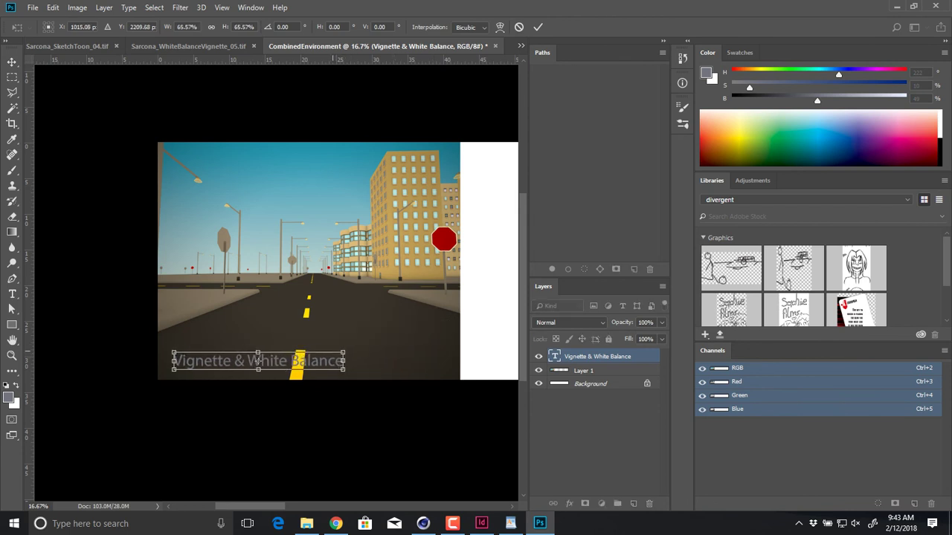
{"action": "key", "text": "Return"}
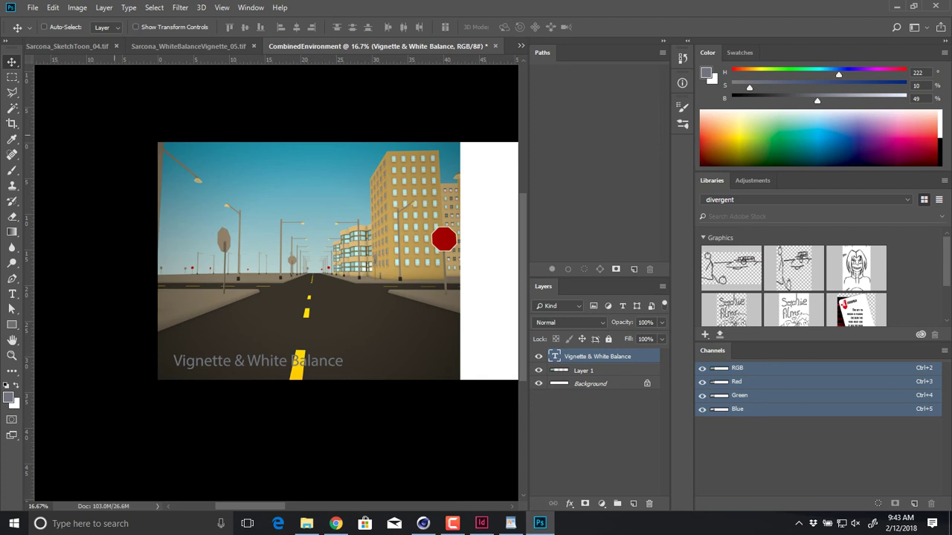
- Set the foreground color to pure white by reducing its saturation to 0% at 100% brightness
{"action": "left_click", "coordinate": [8, 397]}
{"action": "left_click_drag", "start_coordinate": [361, 183], "coordinate": [348, 169]}
{"action": "key", "text": "Return"}
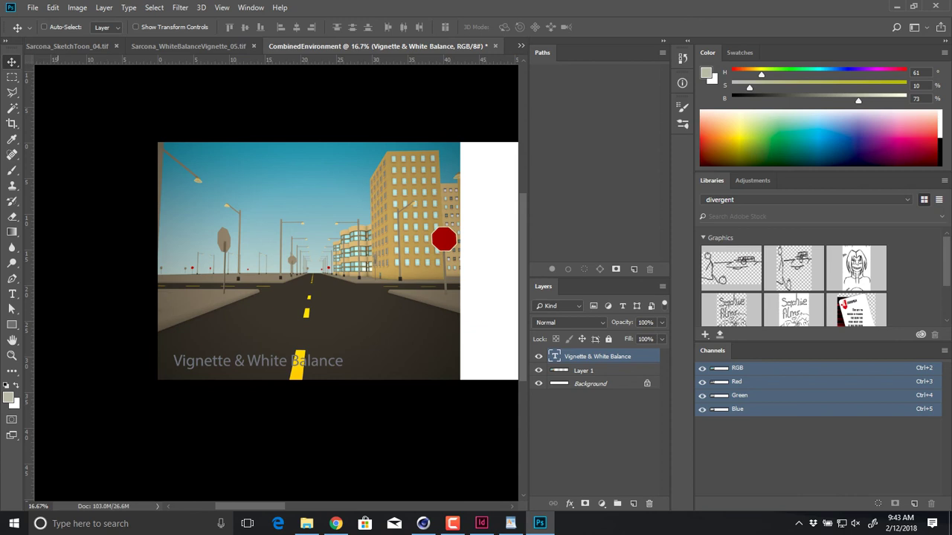
{"action": "left_click", "coordinate": [9, 398]}
{"action": "type", "text": "eaffe5"}
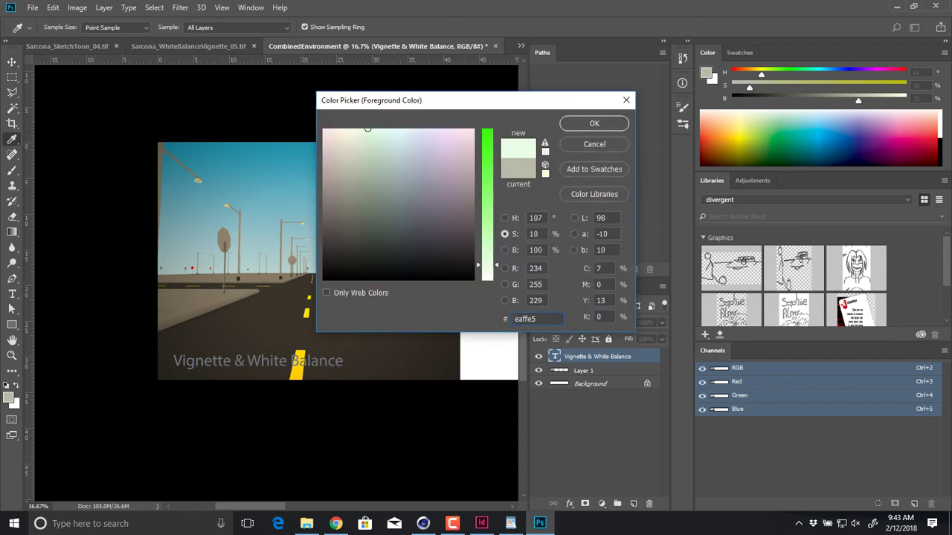
{"action": "left_click_drag", "start_coordinate": [487, 265], "coordinate": [487, 281]}
{"action": "key", "text": "Return"}
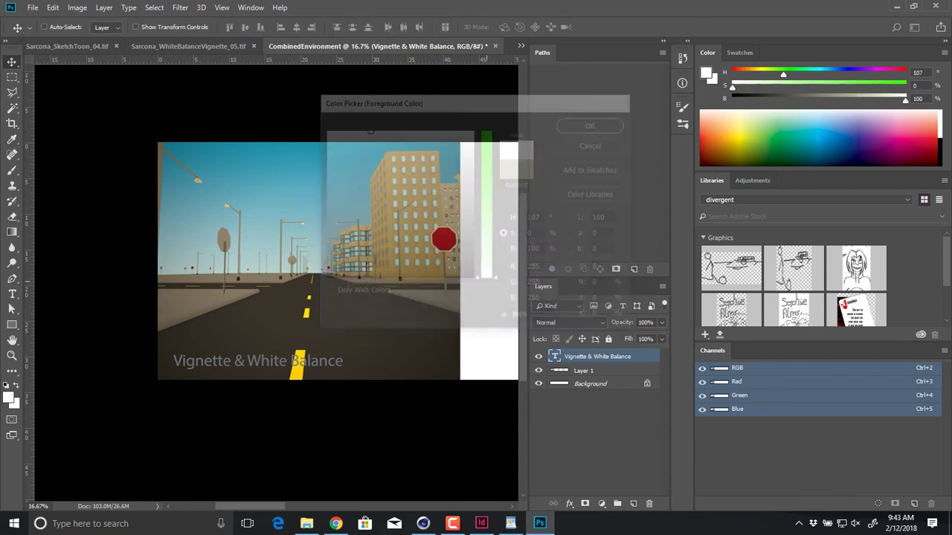
- Set the color of the entire Vignette & White Balance label to white, ffffff
{"action": "key", "text": "t"}
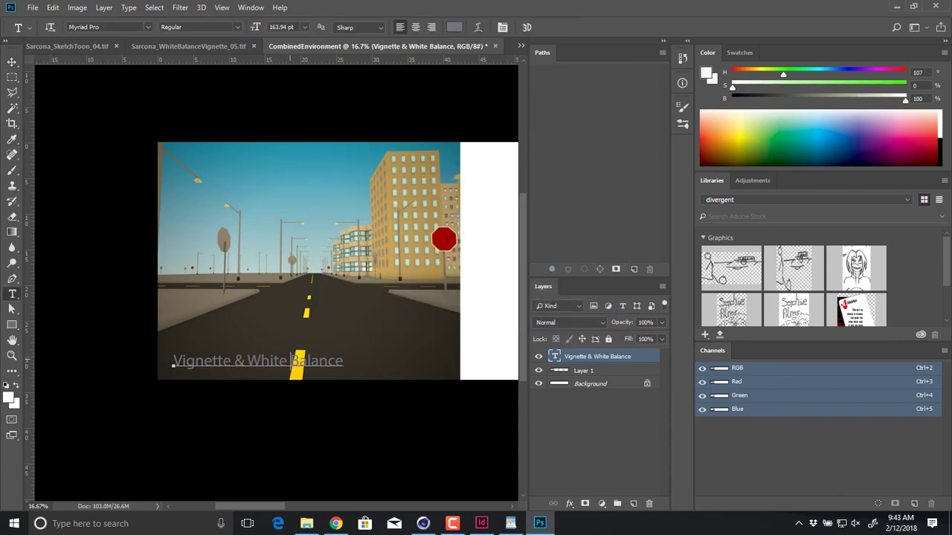
{"action": "triple_click", "coordinate": [280, 360]}
{"action": "left_click", "coordinate": [453, 26]}
{"action": "mouse_move", "coordinate": [387, 171]}
{"action": "left_mouse_down"}
{"action": "mouse_move", "coordinate": [369, 128]}
{"action": "mouse_move", "coordinate": [408, 128]}
{"action": "left_mouse_up"}
{"action": "type", "text": "ffffff"}
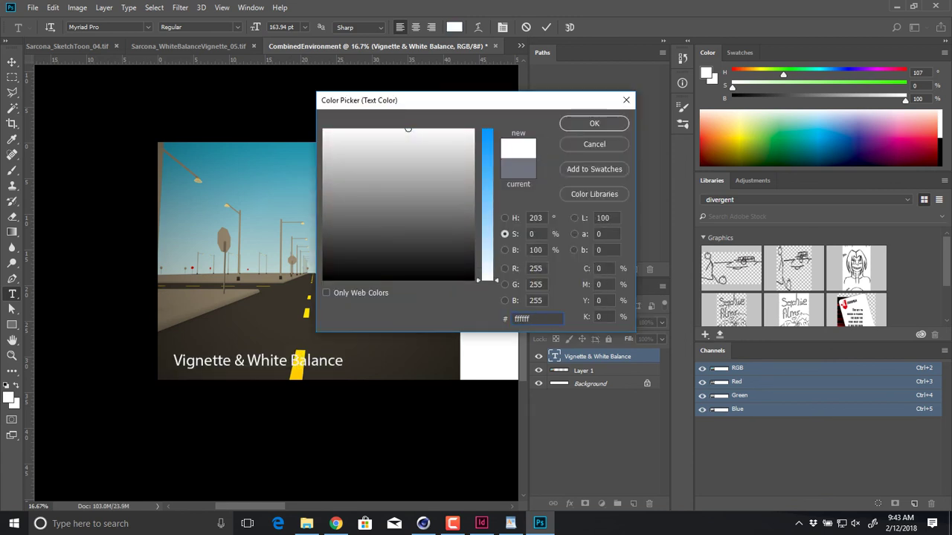
{"action": "key", "text": "Return"}
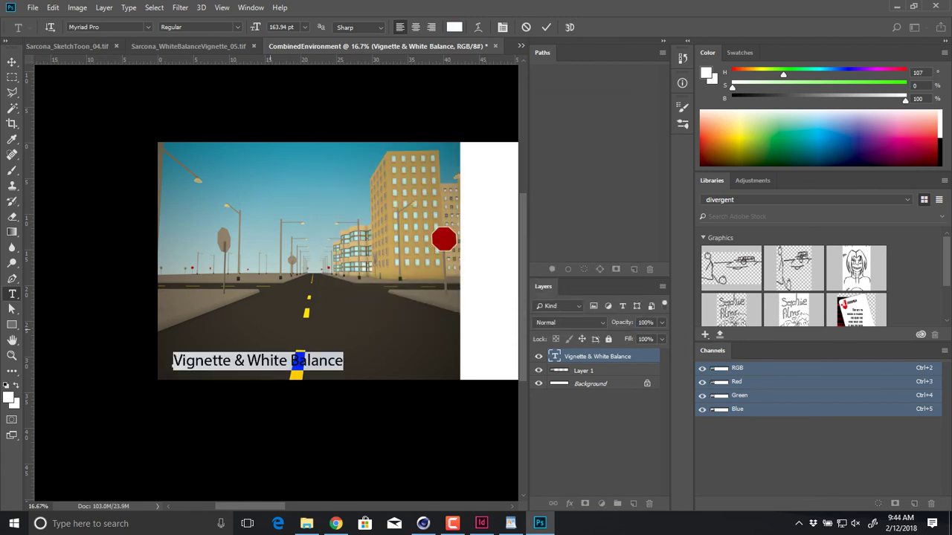
- Move the white label to the top of the vignette render, near its left edge
{"action": "left_click", "coordinate": [12, 61]}
{"action": "left_click_drag", "start_coordinate": [267, 357], "coordinate": [271, 144]}
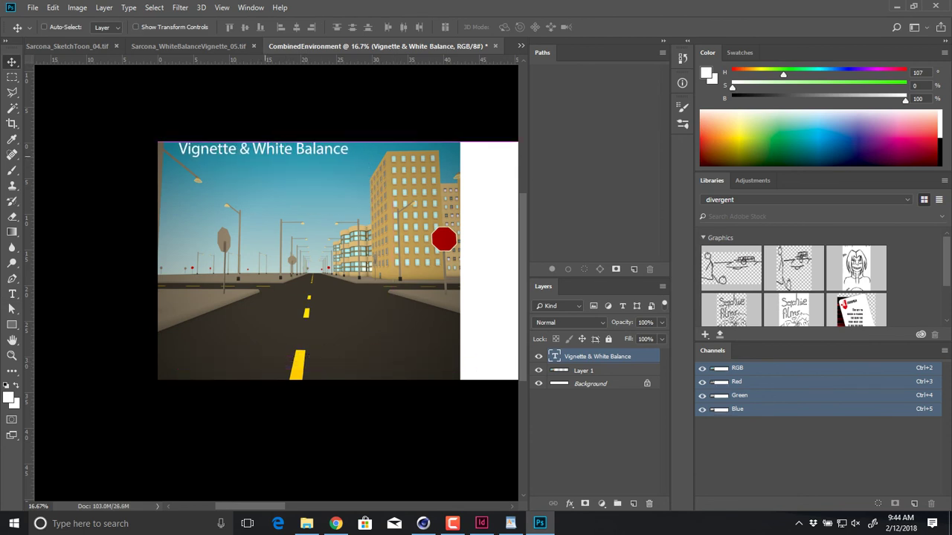
{"action": "left_click_drag", "start_coordinate": [320, 168], "coordinate": [263, 192]}
{"action": "key", "text": "shift+Right"}
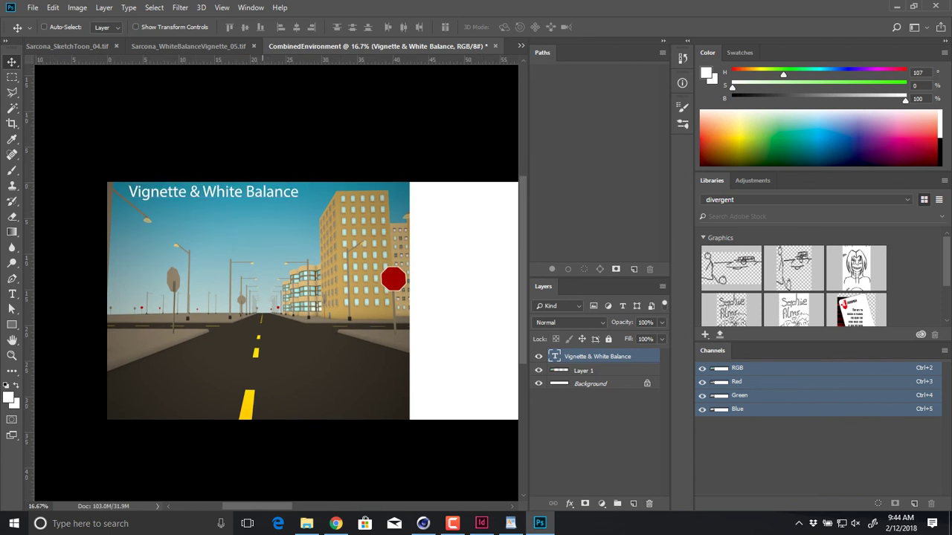
{"action": "key", "text": "ctrl+0"}
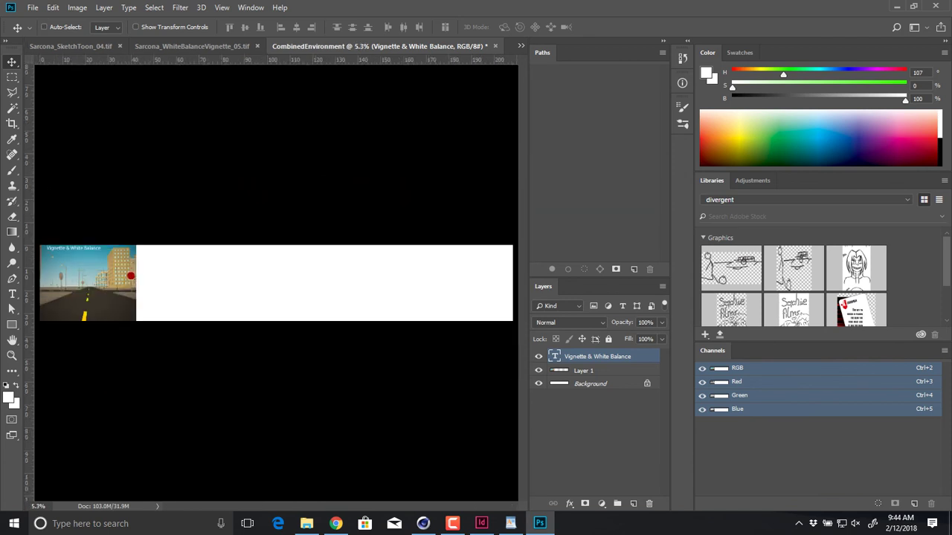
- Copy the whole plain perspective render and paste it into the middle of CombinedEnvironment
{"action": "key", "text": "ctrl+shift+Tab"}
{"action": "key", "text": "ctrl+shift+Tab"}
{"action": "key", "text": "ctrl+shift+Tab"}
{"action": "key", "text": "ctrl+a"}
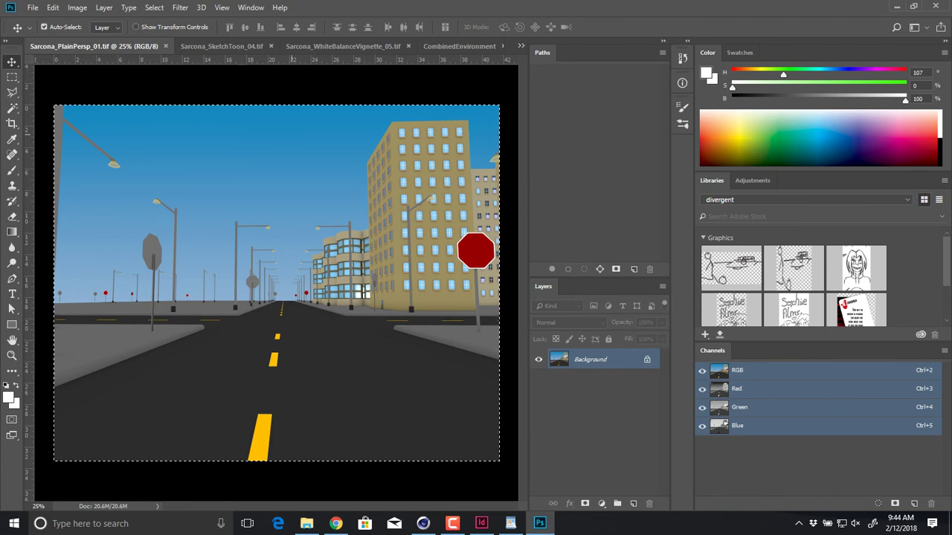
{"action": "key", "text": "ctrl+c"}
{"action": "key", "text": "ctrl+c"}
{"action": "key", "text": "ctrl+shift+Tab"}
{"action": "key", "text": "ctrl+v"}
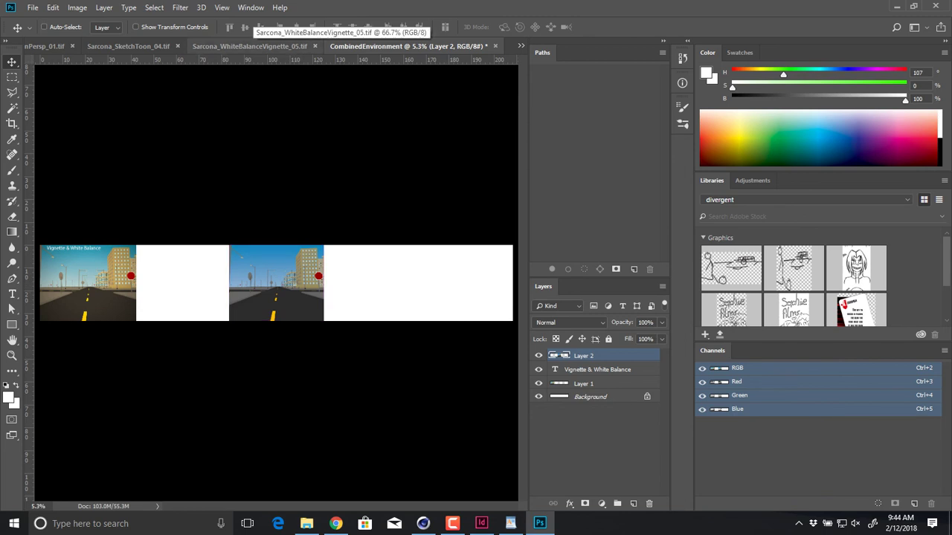
- Copy the Sketch and Toon render into CombinedEnvironment and scale it to fill the canvas height at the right end
{"action": "left_click", "coordinate": [253, 47]}
{"action": "key", "text": "ctrl+shift+Tab"}
{"action": "key", "text": "ctrl+a"}
{"action": "key", "text": "ctrl+c"}
{"action": "left_click", "coordinate": [464, 46]}
{"action": "key", "text": "ctrl+v"}
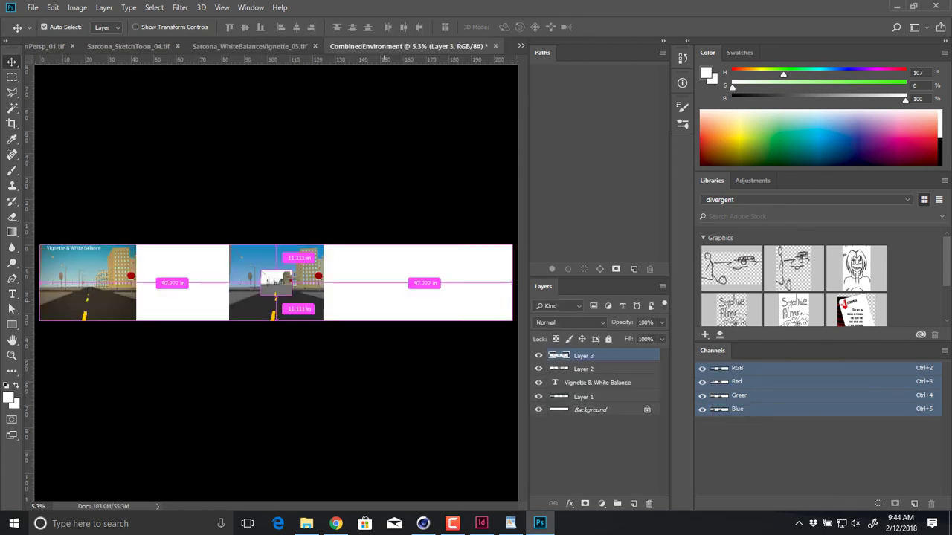
{"action": "left_click_drag", "start_coordinate": [284, 293], "coordinate": [456, 298]}
{"action": "key", "text": "ctrl+t"}
{"action": "key", "text": "Return"}
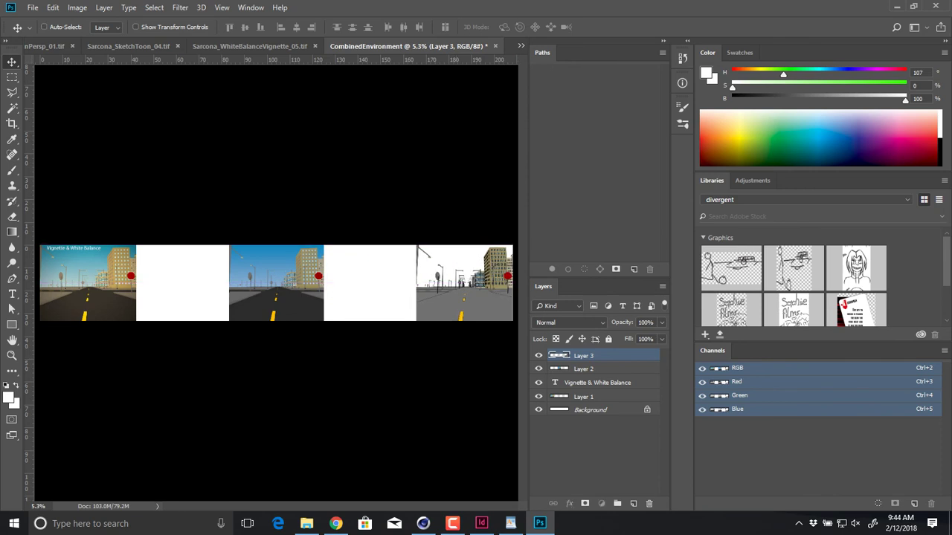
- Duplicate the Vignette & White Balance label onto the top of the sketch render and change its wording to "Sketch & Toon"
{"action": "left_click", "coordinate": [597, 382]}
{"action": "left_click_drag", "start_coordinate": [73, 248], "coordinate": [456, 248], "text": "alt"}
{"action": "key", "text": "t"}
{"action": "left_click", "coordinate": [431, 250]}
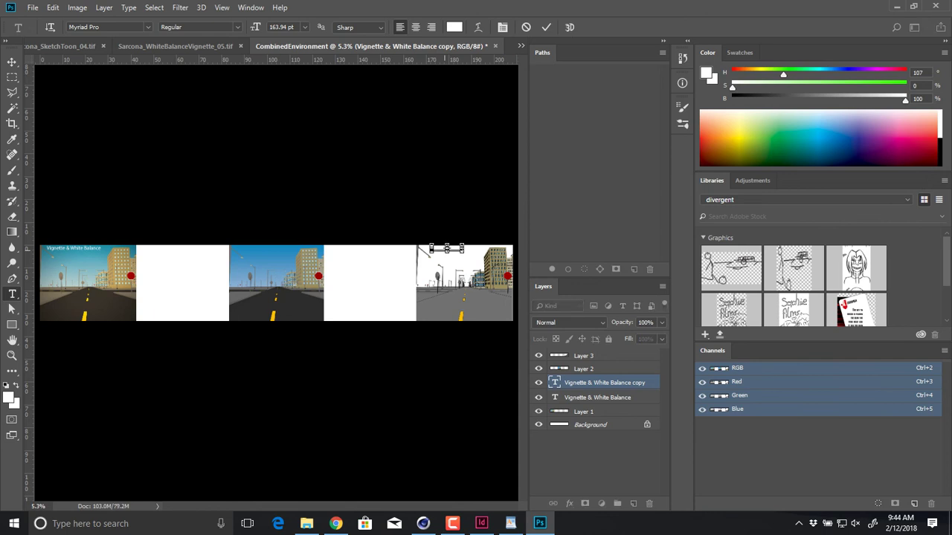
- Set the Sketch & Toon label's color to black, 000000, and move its layer above all the other layers
{"action": "left_click", "coordinate": [453, 27]}
{"action": "type", "text": "000000"}
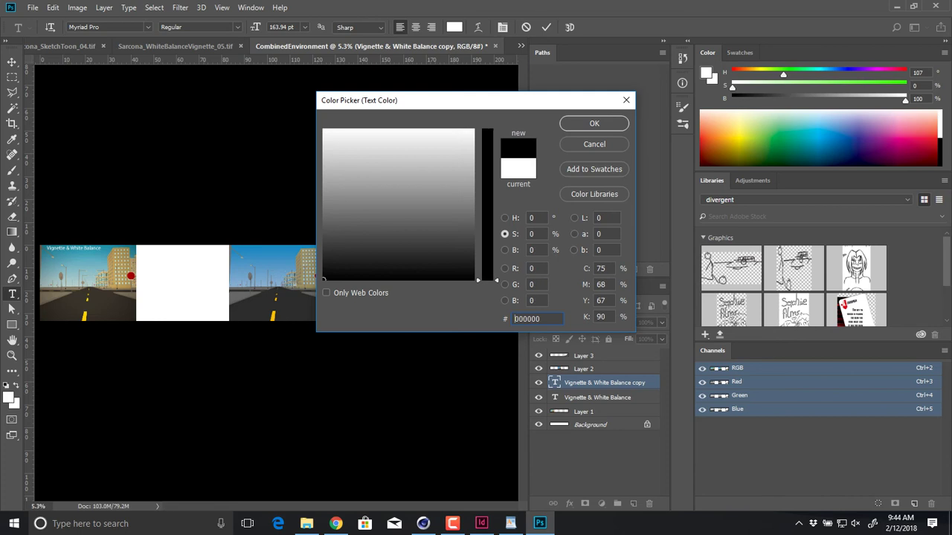
{"action": "key", "text": "Return"}
{"action": "left_click", "coordinate": [12, 62]}
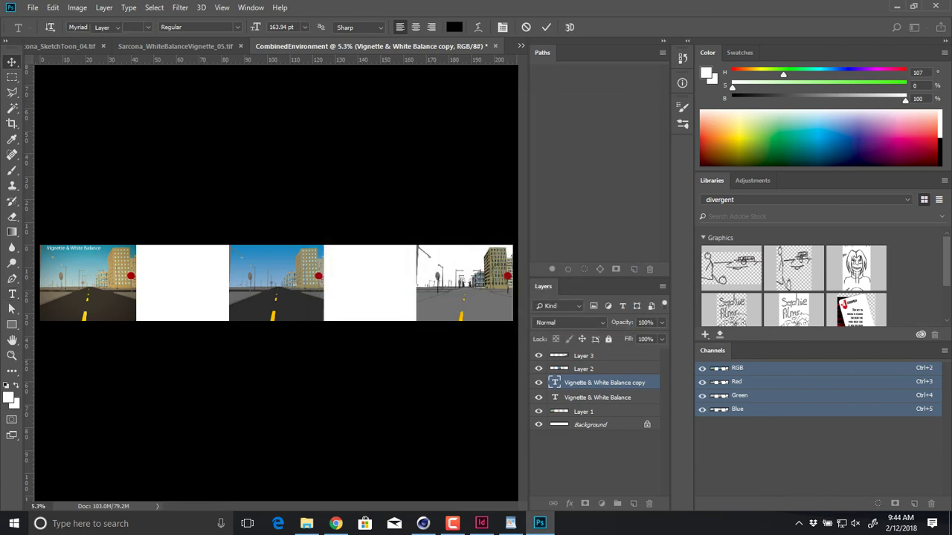
{"action": "scroll", "coordinate": [433, 283], "scroll_direction": "up", "scroll_amount": 4, "text": "alt"}
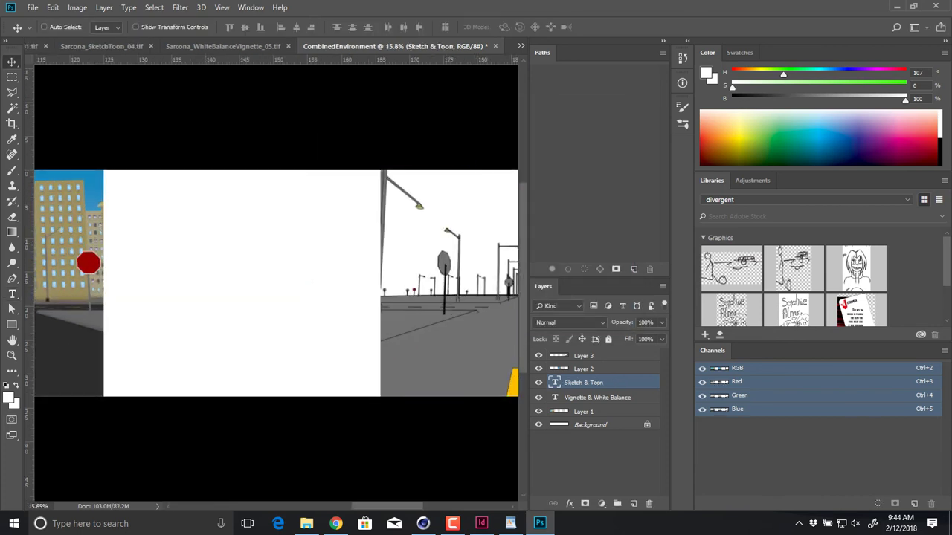
{"action": "left_click_drag", "start_coordinate": [595, 382], "coordinate": [595, 352]}
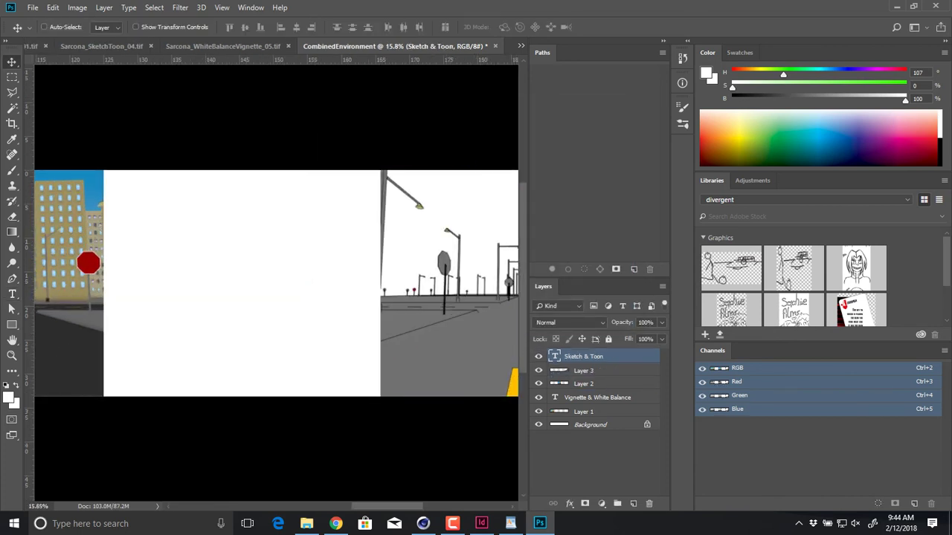
- Move the Vignette & White Balance layer above the render layers and shift the Sketch & Toon label slightly left on its render
{"action": "left_click_drag", "start_coordinate": [595, 397], "coordinate": [595, 364]}
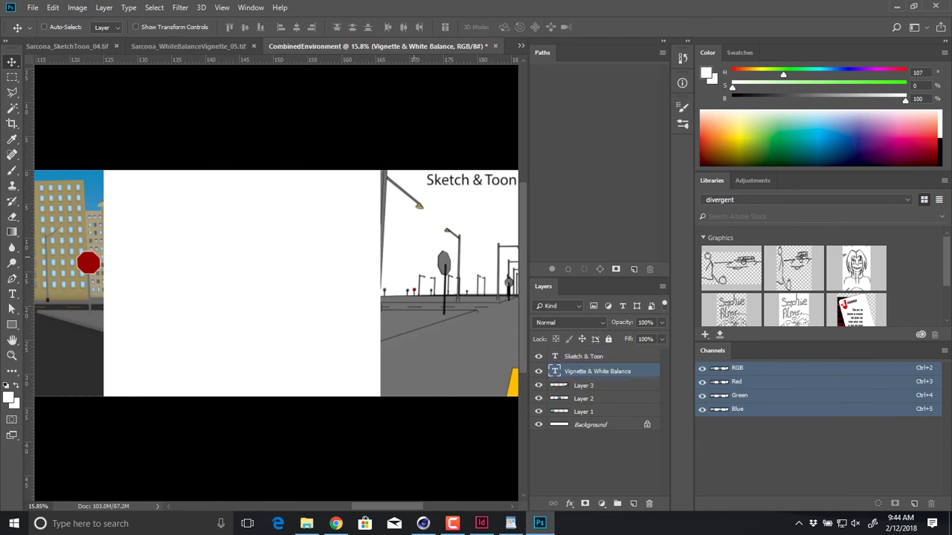
{"action": "left_click_drag", "start_coordinate": [398, 257], "coordinate": [283, 261]}
{"action": "left_click_drag", "start_coordinate": [356, 184], "coordinate": [338, 183]}
{"action": "key", "text": "ctrl+0"}
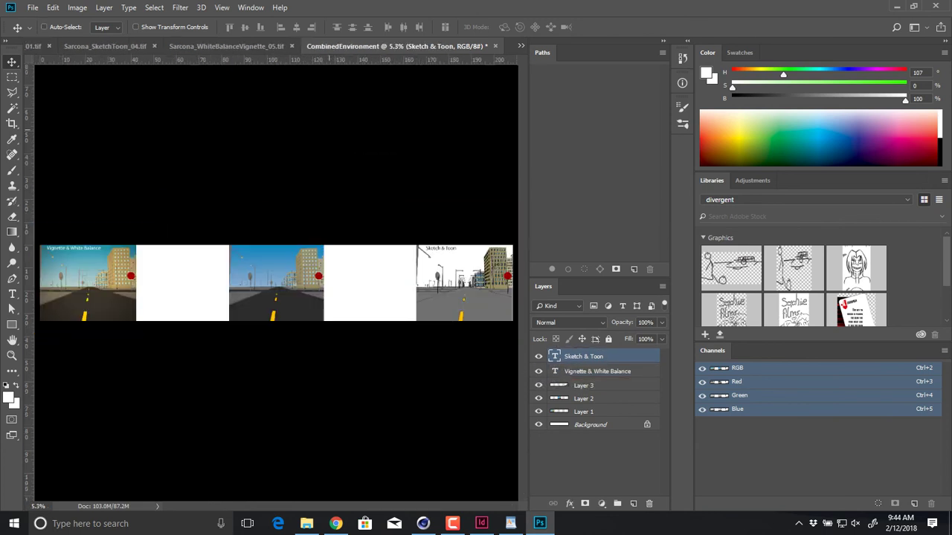
- Close the WhiteBalanceVignette_05 and SketchToon_04 render documents
{"action": "left_click", "coordinate": [226, 46]}
{"action": "key", "text": "ctrl+w"}
{"action": "left_click", "coordinate": [248, 46]}
{"action": "key", "text": "ctrl+w"}
- Copy the FishEye_03 render into CombinedEnvironment's second slot and scale it to about 304% to fill the canvas height
{"action": "left_click", "coordinate": [147, 46]}
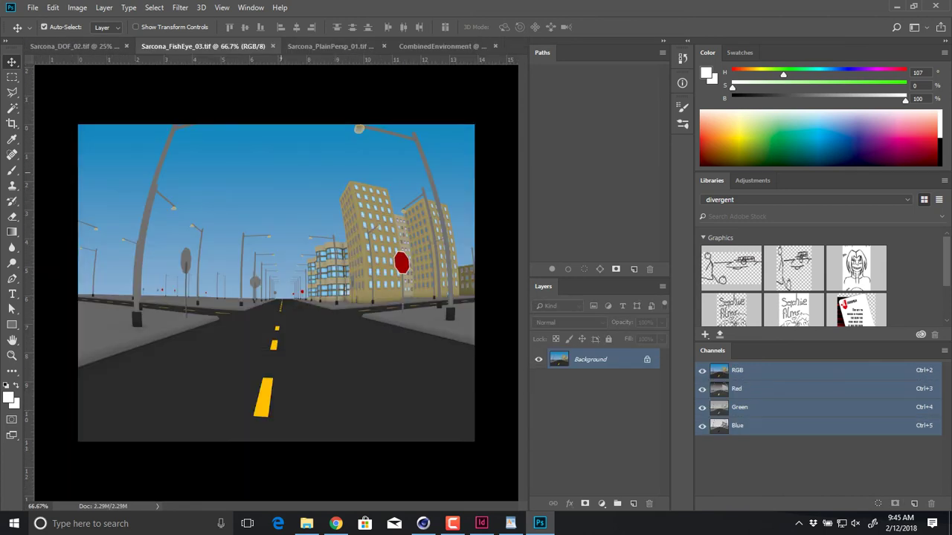
{"action": "left_click", "coordinate": [442, 46]}
{"action": "key", "text": "ctrl+v"}
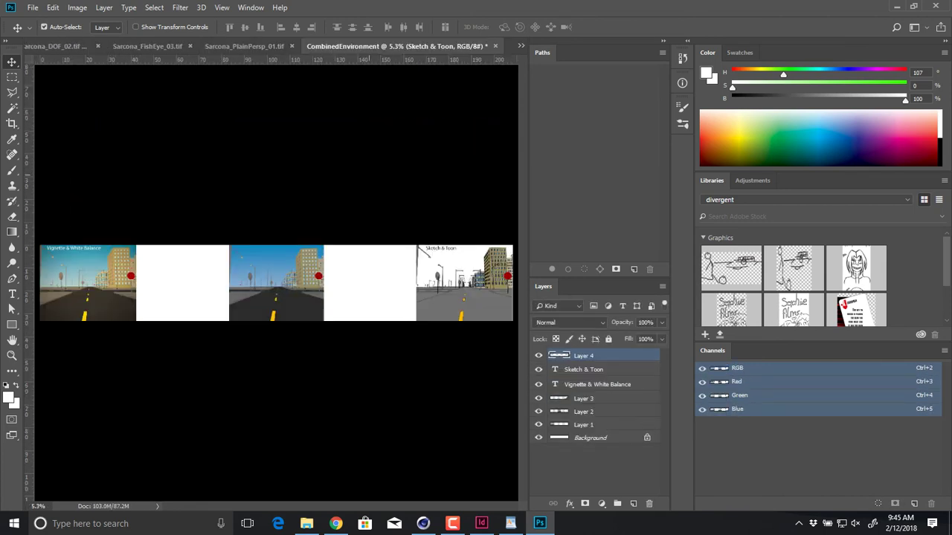
{"action": "left_click_drag", "start_coordinate": [277, 283], "coordinate": [223, 282]}
{"action": "key", "text": "ctrl+t"}
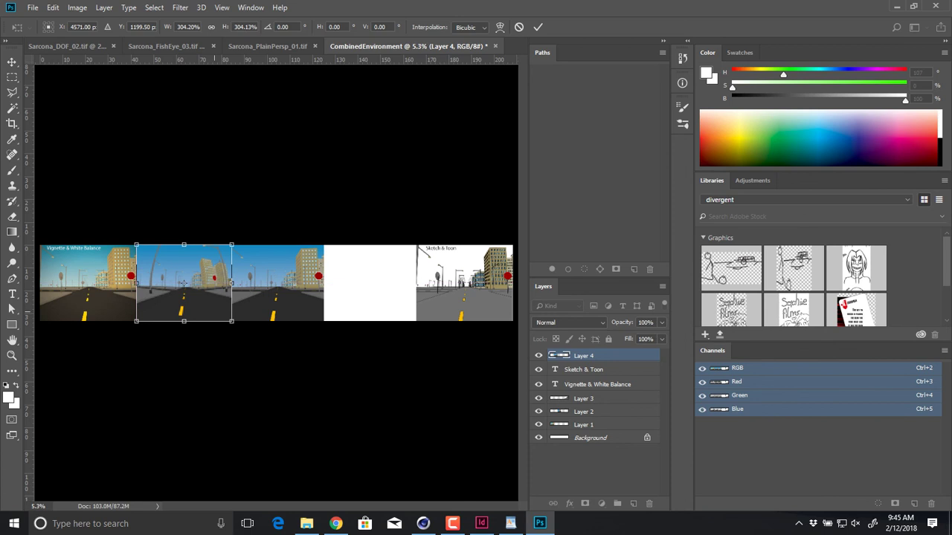
{"action": "key", "text": "Return"}
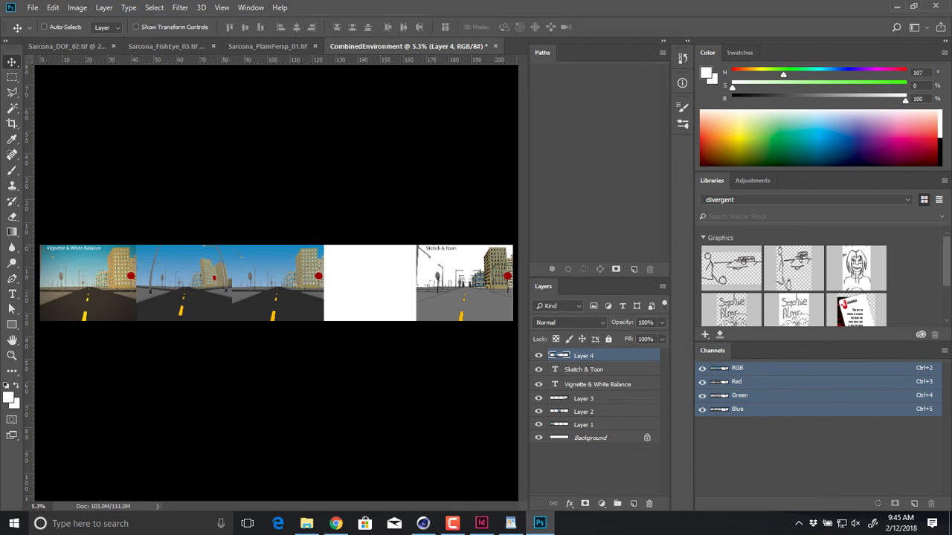
- Close the PlainPersp_01 and FishEye_03 documents and bring up the DOF_02 render
{"action": "left_click", "coordinate": [268, 46]}
{"action": "key", "text": "ctrl+w"}
{"action": "left_click", "coordinate": [260, 46]}
{"action": "key", "text": "ctrl+w"}
{"action": "key", "text": "ctrl+shift+Tab"}
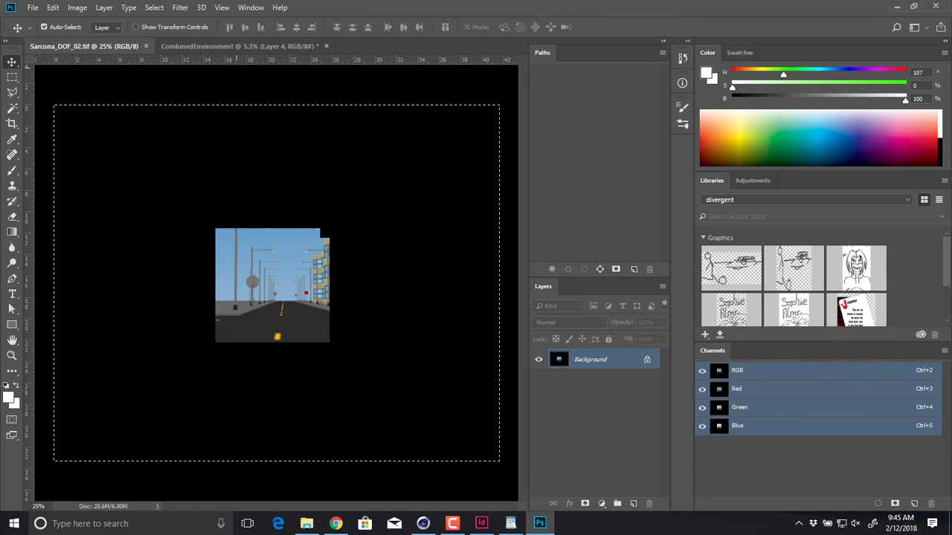
{"action": "key", "text": "ctrl"}
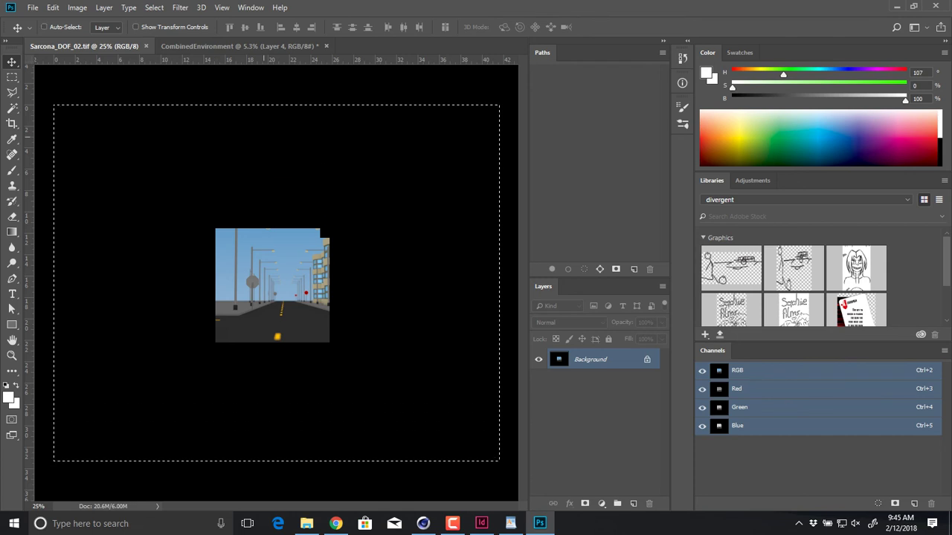
- Switch to Cinema 4D and open the Picture Viewer
{"action": "key", "text": "alt+Tab"}
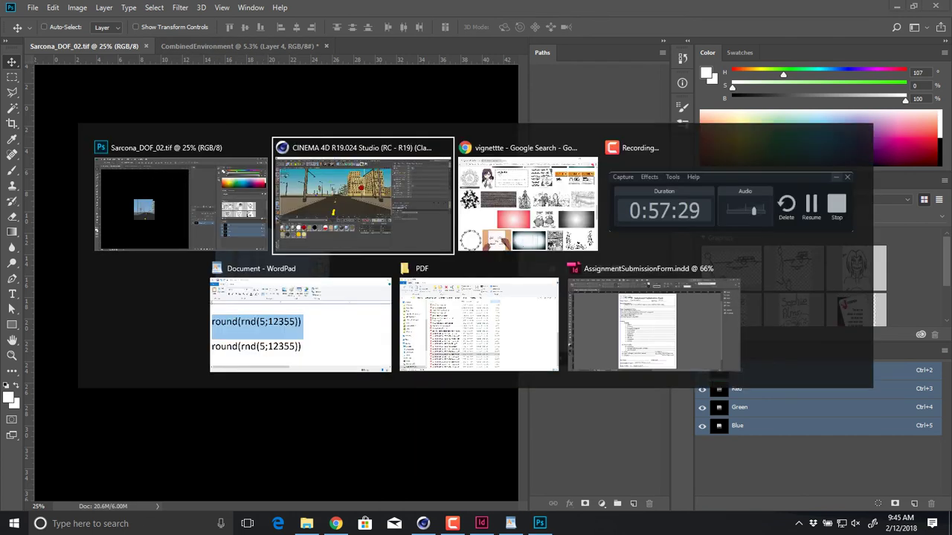
{"action": "key", "text": "Escape"}
{"action": "key", "text": "ctrl+Tab"}
{"action": "key", "text": "alt+Tab"}
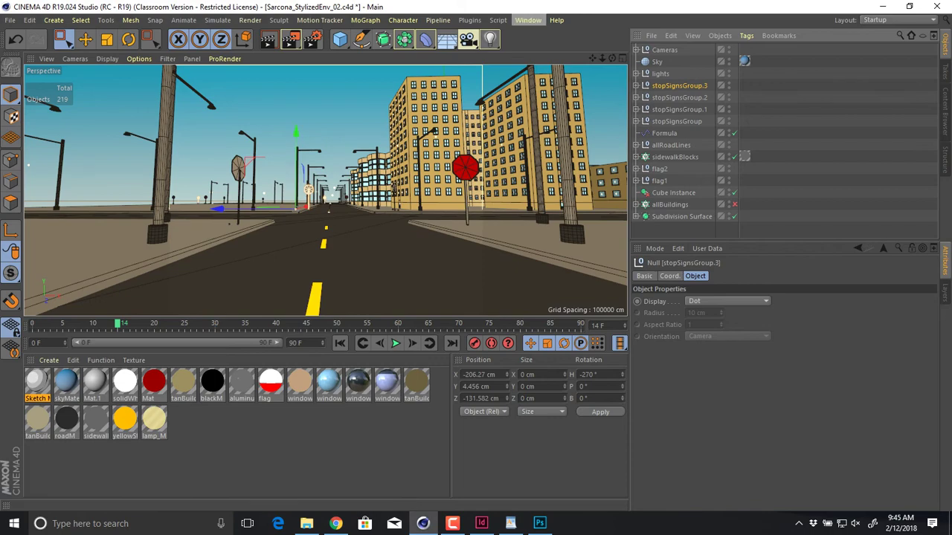
{"action": "left_click", "coordinate": [528, 20]}
{"action": "mouse_move", "coordinate": [565, 274]}
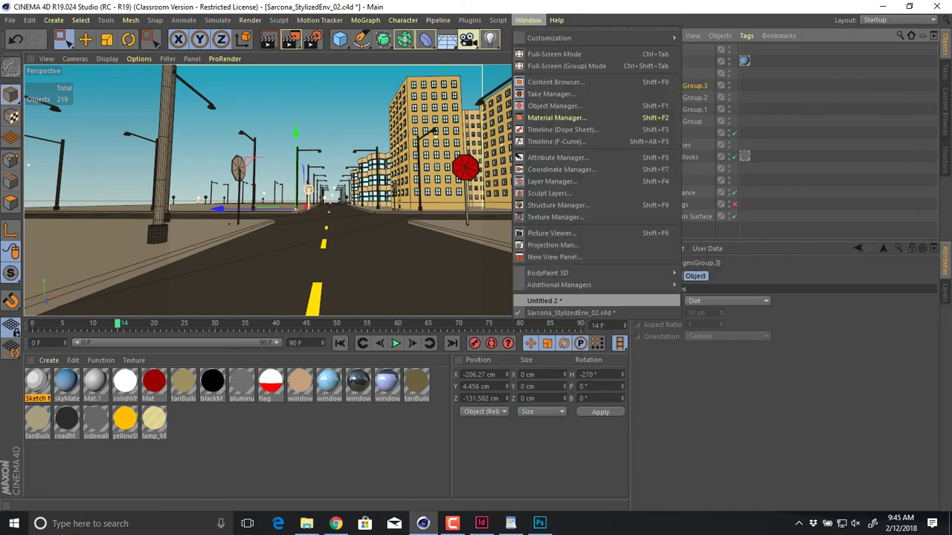
{"action": "left_click", "coordinate": [551, 232]}
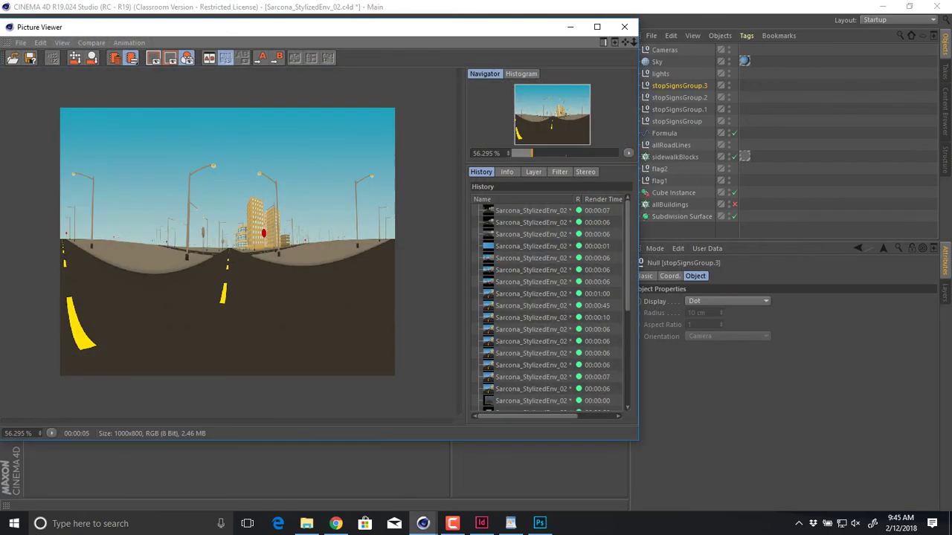
- Go through the render history and select the complete 1000x800 depth-of-field render of the street
{"action": "left_click", "coordinate": [532, 281]}
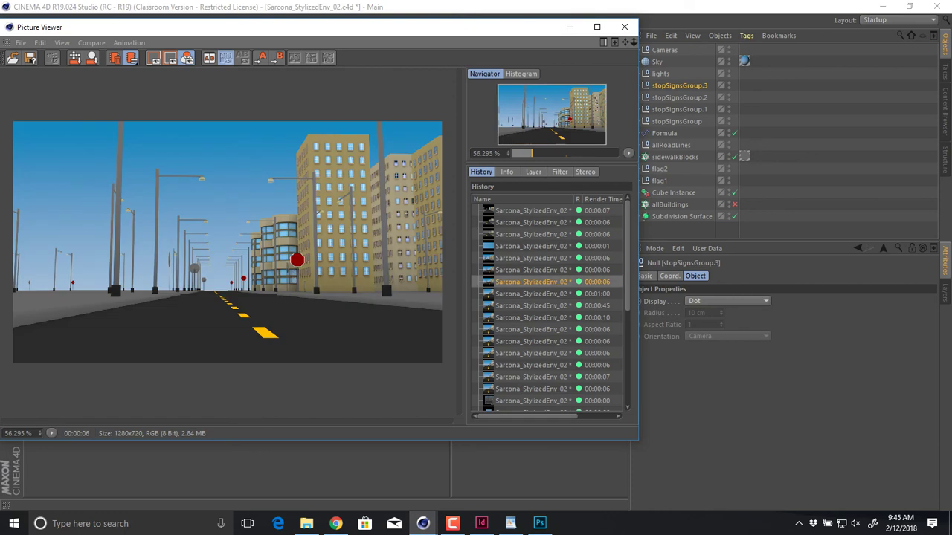
{"action": "key", "text": "Up"}
{"action": "key", "text": "Up"}
{"action": "key", "text": "Up"}
{"action": "key", "text": "Up"}
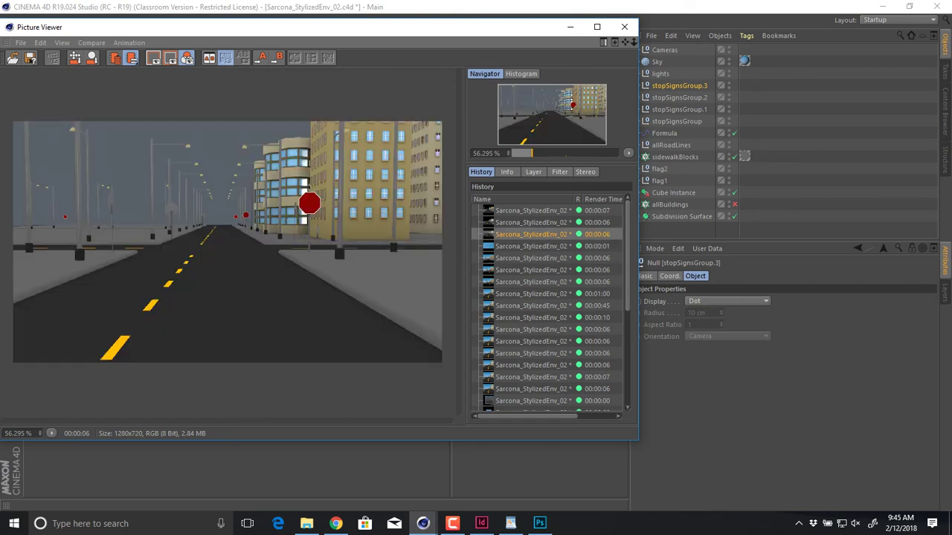
{"action": "key", "text": "Up"}
{"action": "key", "text": "Down"}
{"action": "key", "text": "Down"}
{"action": "key", "text": "Down"}
{"action": "key", "text": "Down"}
{"action": "key", "text": "Down"}
{"action": "key", "text": "Down"}
{"action": "scroll", "coordinate": [547, 305], "scroll_direction": "down", "scroll_amount": 5}
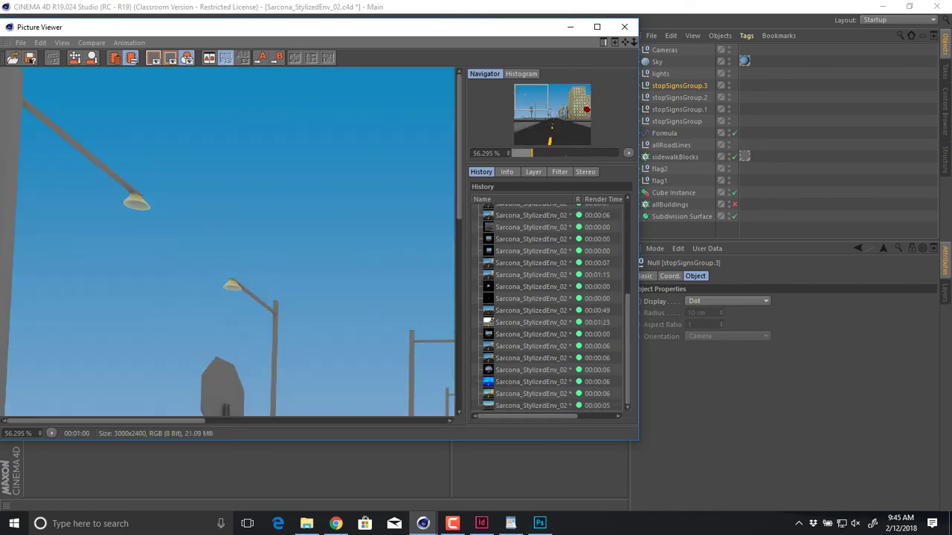
{"action": "key", "text": "Up"}
{"action": "key", "text": "Up"}
{"action": "key", "text": "Up"}
{"action": "key", "text": "Up"}
{"action": "key", "text": "Up"}
{"action": "key", "text": "Up"}
{"action": "key", "text": "Up"}
{"action": "key", "text": "Up"}
{"action": "key", "text": "Up"}
{"action": "key", "text": "Up"}
{"action": "key", "text": "Up"}
{"action": "key", "text": "Up"}
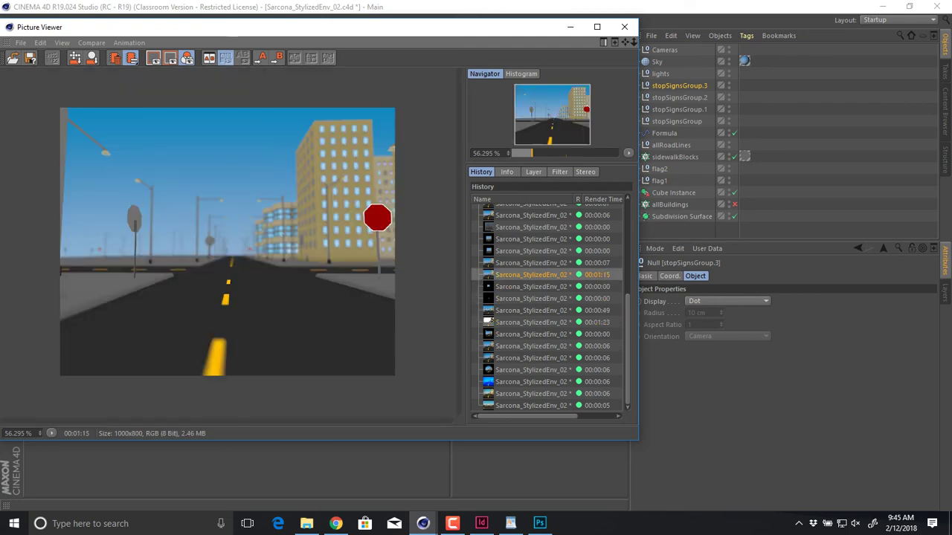
- Save the selected depth-of-field render as an 8-bit TIFF still image, overwriting the existing DOF_02 file in the renders folder
{"action": "left_click_drag", "start_coordinate": [318, 27], "coordinate": [361, 42]}
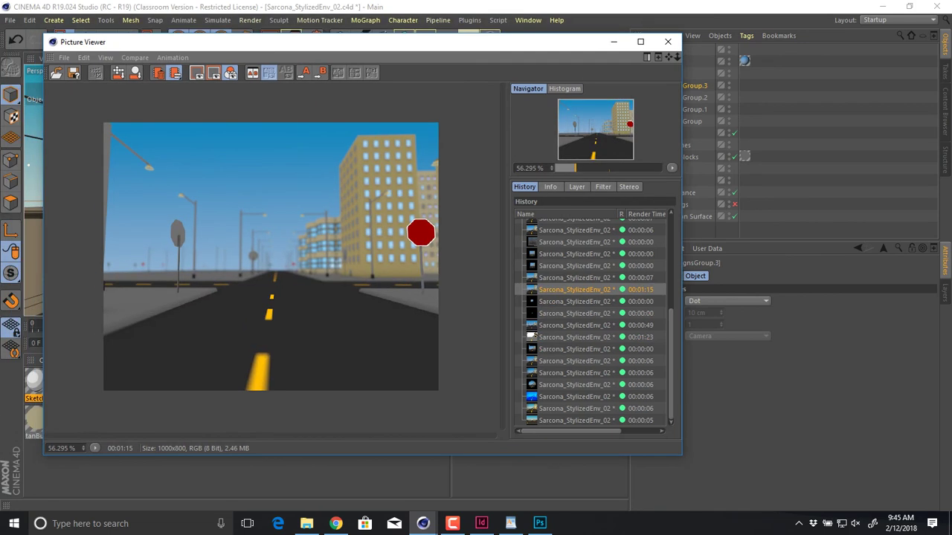
{"action": "left_click", "coordinate": [64, 57]}
{"action": "left_click", "coordinate": [81, 82]}
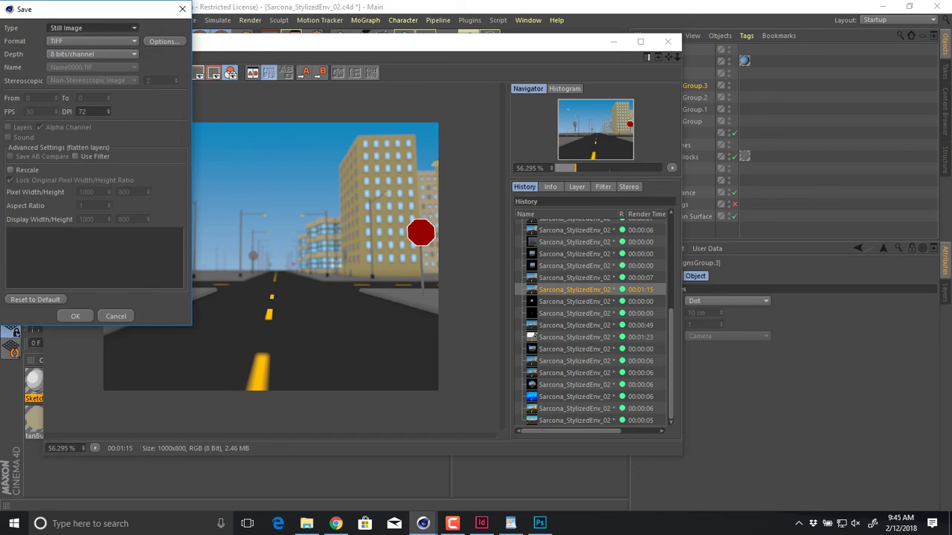
{"action": "left_click", "coordinate": [75, 316]}
{"action": "double_click", "coordinate": [182, 145]}
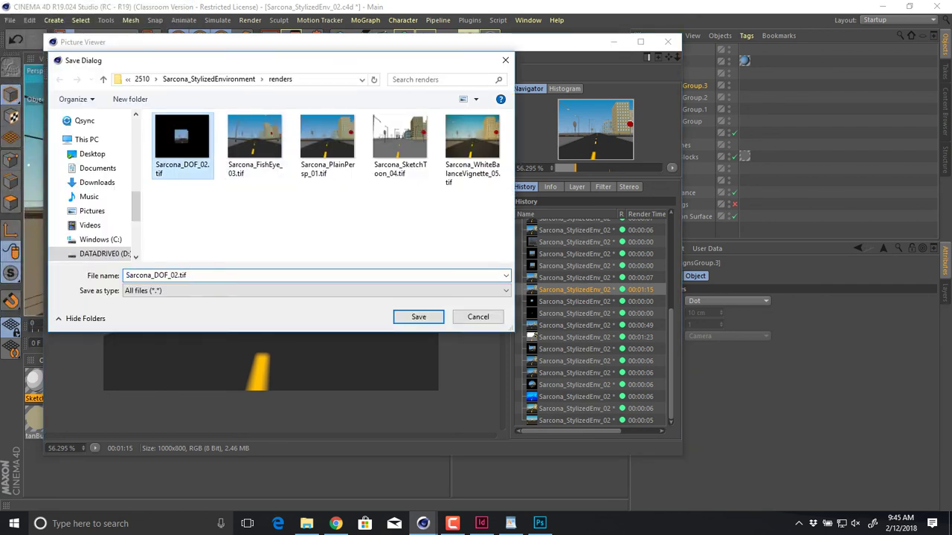
{"action": "key", "text": "y"}
- Switch back to Photoshop, open the newly saved DOF_02 render and copy the whole image
{"action": "key", "text": "alt+Tab"}
{"action": "key", "text": "alt+Tab"}
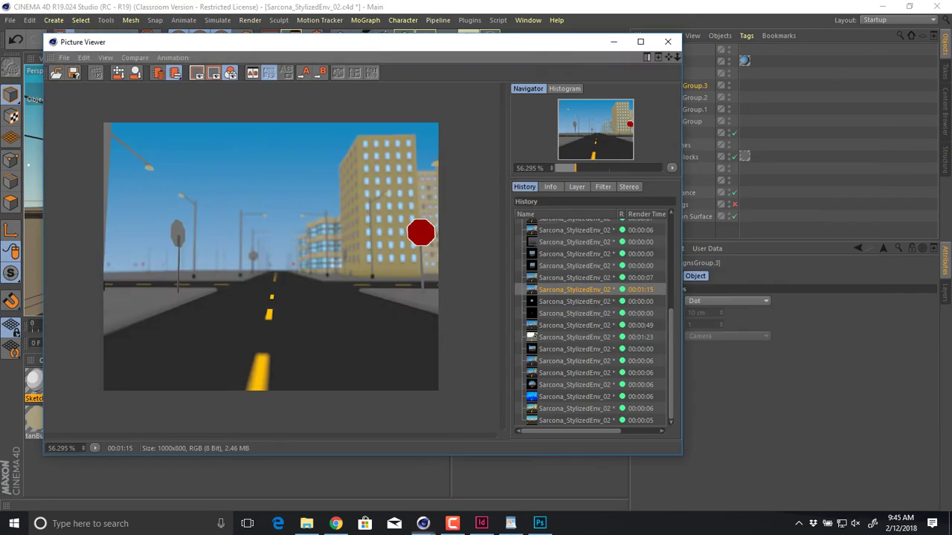
{"action": "key", "text": "alt+Tab"}
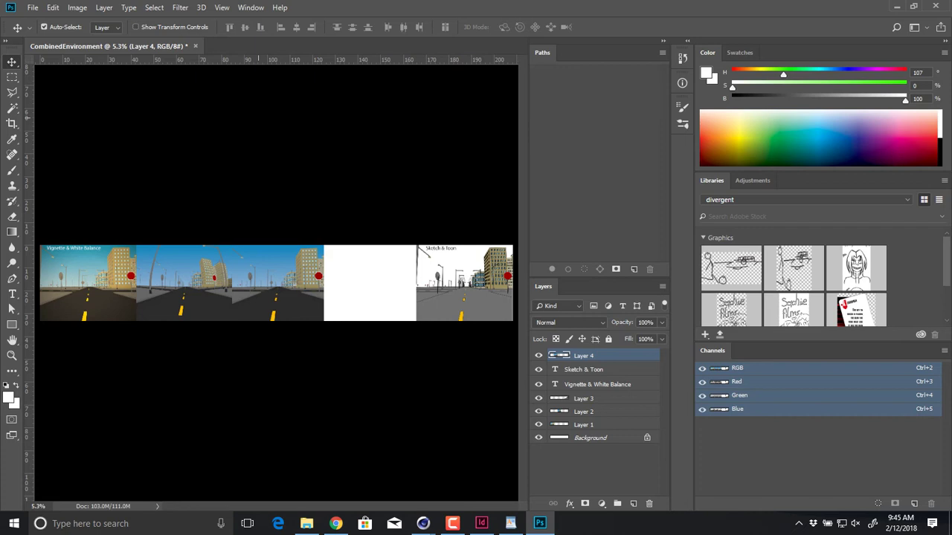
{"action": "key", "text": "ctrl+o"}
{"action": "double_click", "coordinate": [178, 107]}
{"action": "key", "text": "ctrl+a"}
{"action": "key", "text": "ctrl+c"}
- Paste the depth-of-field render into CombinedEnvironment's fourth slot, scale it to about 308%, and move the fisheye and depth-of-field layers below the labels
{"action": "left_click", "coordinate": [108, 46]}
{"action": "key", "text": "ctrl+v"}
{"action": "mouse_move", "coordinate": [275, 289]}
{"action": "left_mouse_down"}
{"action": "mouse_move", "coordinate": [325, 321]}
{"action": "mouse_move", "coordinate": [399, 309]}
{"action": "mouse_move", "coordinate": [366, 283]}
{"action": "left_mouse_up"}
{"action": "key", "text": "ctrl+t"}
{"action": "key", "text": "Return"}
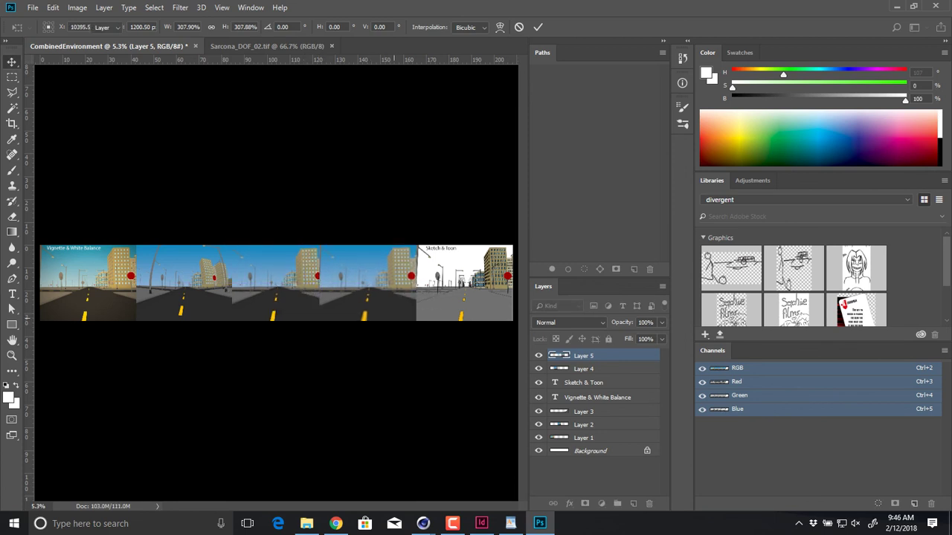
{"action": "mouse_move", "coordinate": [559, 370]}
{"action": "left_mouse_down"}
{"action": "mouse_move", "coordinate": [559, 402]}
{"action": "mouse_move", "coordinate": [559, 387]}
{"action": "left_mouse_up"}
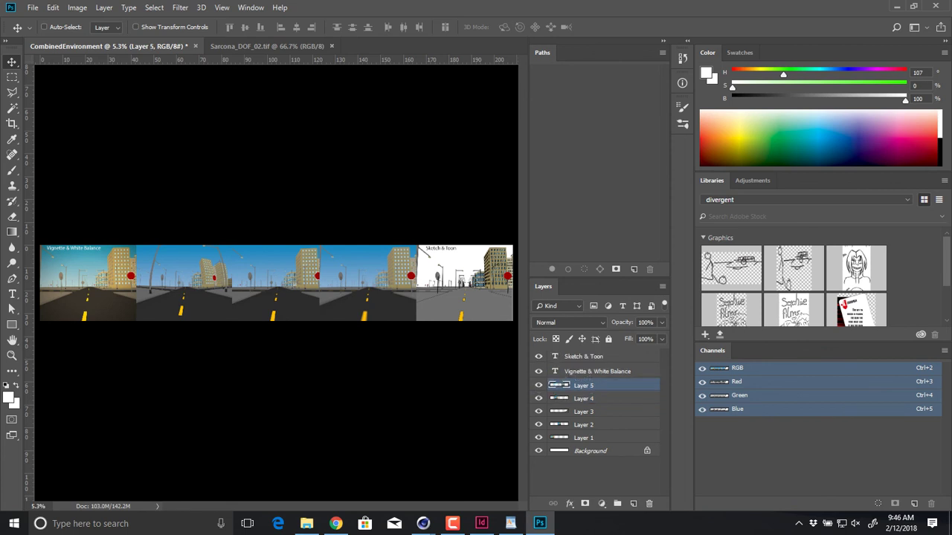
- Duplicate the Sketch & Toon label onto the top of the depth-of-field render and change its wording to "DOF"
{"action": "left_click", "coordinate": [583, 356]}
{"action": "left_click_drag", "start_coordinate": [405, 240], "coordinate": [470, 251], "text": "ctrl"}
{"action": "left_click_drag", "start_coordinate": [470, 215], "coordinate": [279, 214], "text": "alt"}
{"action": "key", "text": "t"}
{"action": "left_click", "coordinate": [279, 214]}
{"action": "left_click", "coordinate": [257, 214]}
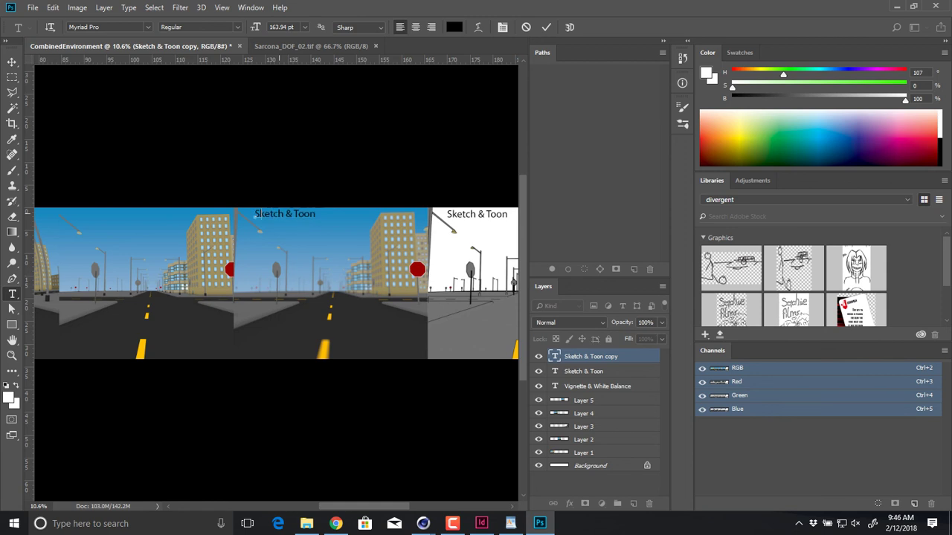
{"action": "key", "text": "ctrl+Return"}
- Duplicate the DOF label onto the top of the plain perspective render and change its wording to "Standard"
{"action": "left_click_drag", "start_coordinate": [195, 257], "coordinate": [439, 271]}
{"action": "scroll", "coordinate": [276, 290], "scroll_direction": "right", "scroll_amount": 1}
{"action": "left_click_drag", "start_coordinate": [480, 227], "coordinate": [311, 227], "text": "ctrl+alt"}
{"action": "double_click", "coordinate": [311, 227]}
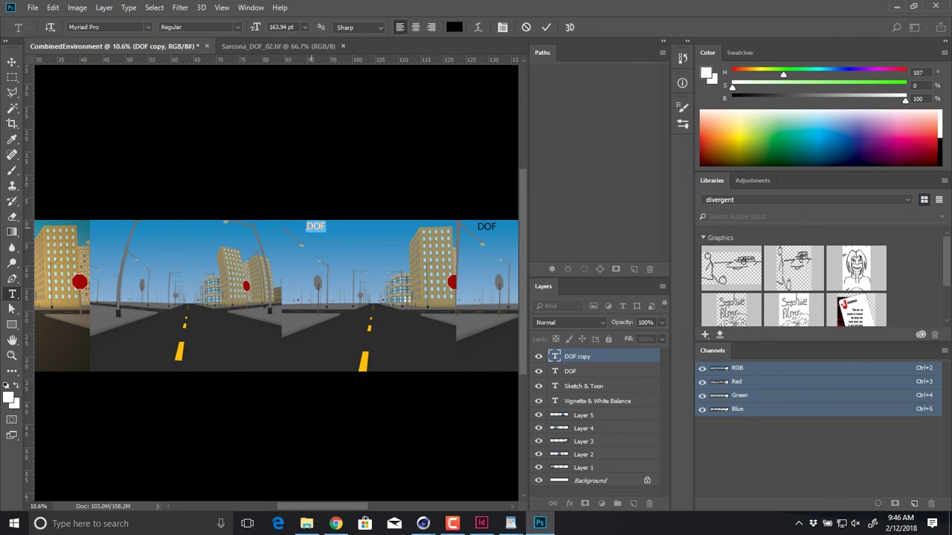
{"action": "key", "text": "ctrl+Return"}
- Duplicate the Standard label onto the top of the fisheye render and change its wording to "Fisheye"
{"action": "left_click_drag", "start_coordinate": [325, 226], "coordinate": [121, 226], "text": "ctrl+alt"}
{"action": "double_click", "coordinate": [120, 226]}
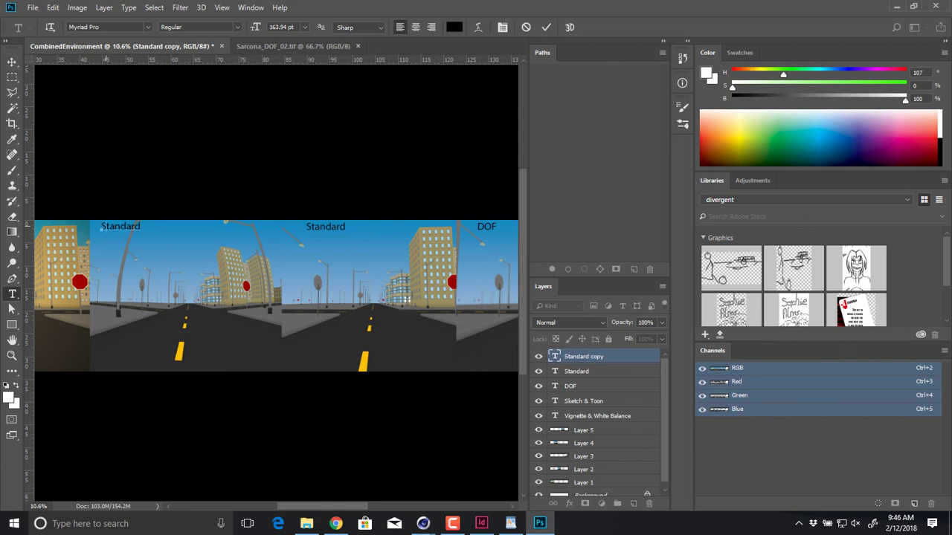
{"action": "key", "text": "ctrl+Return"}
- Set the Vignette & White Balance label's text color to black
{"action": "left_click_drag", "start_coordinate": [80, 228], "coordinate": [388, 244]}
{"action": "triple_click", "coordinate": [263, 244]}
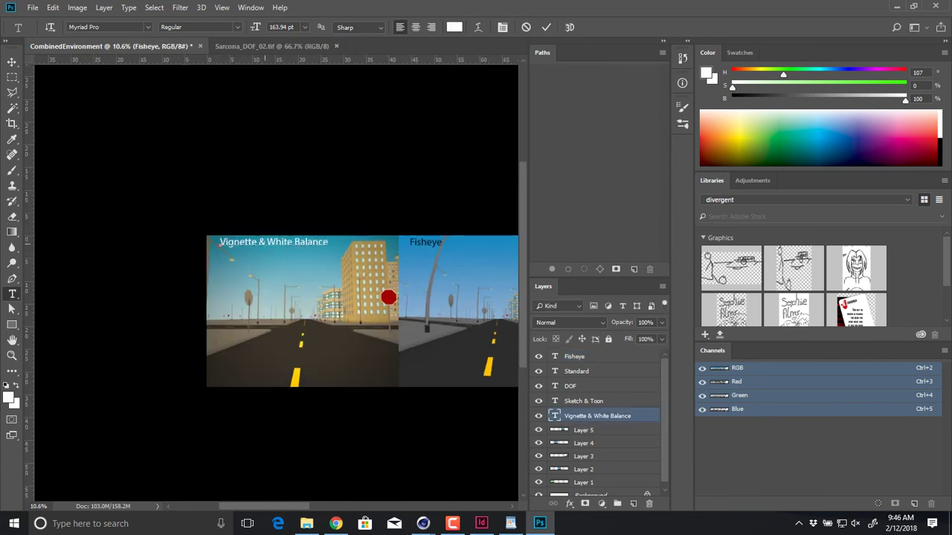
{"action": "left_click", "coordinate": [454, 27]}
{"action": "left_click_drag", "start_coordinate": [455, 237], "coordinate": [455, 288]}
{"action": "key", "text": "Return"}
{"action": "left_click", "coordinate": [12, 61]}
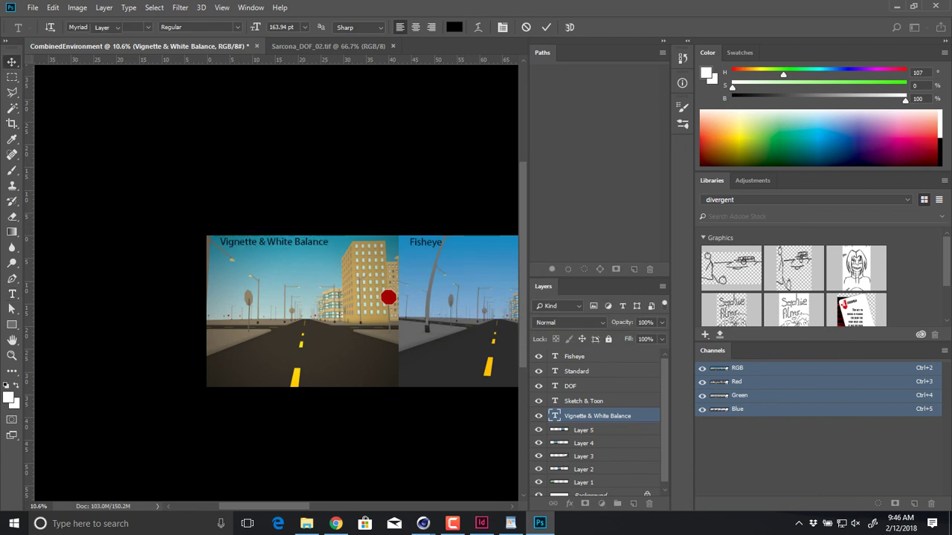
{"action": "left_click_drag", "start_coordinate": [391, 176], "coordinate": [236, 165]}
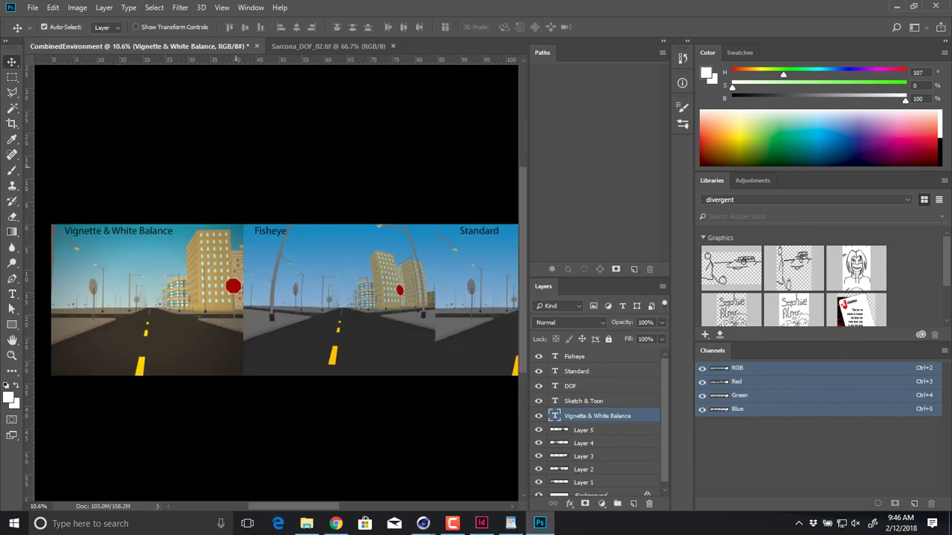
- Save the document in the renders folder as an uncompressed layered TIFF, named CombinedEnvironment with the author's surname and an underscore in front
{"action": "key", "text": "ctrl+minus"}
{"action": "key", "text": "ctrl+shift+s"}
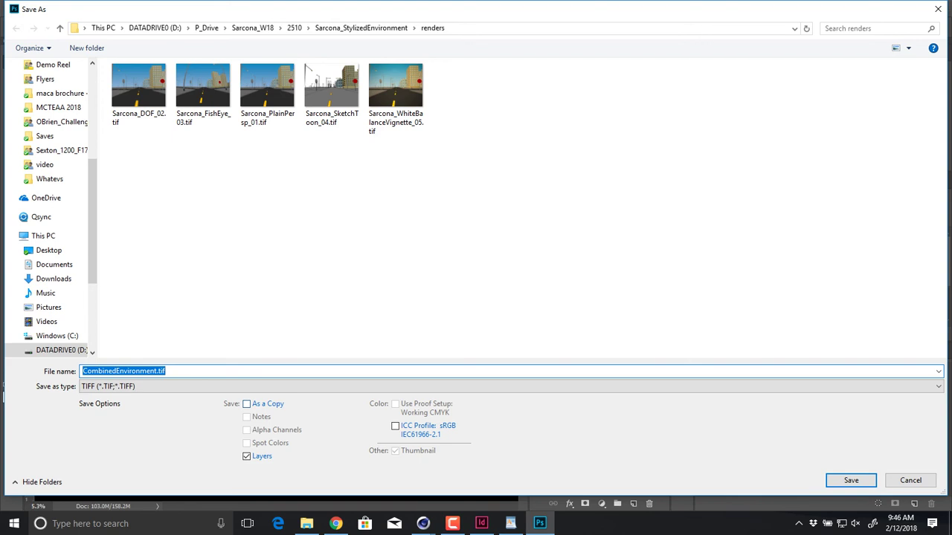
{"action": "type", "text": "Sa"}
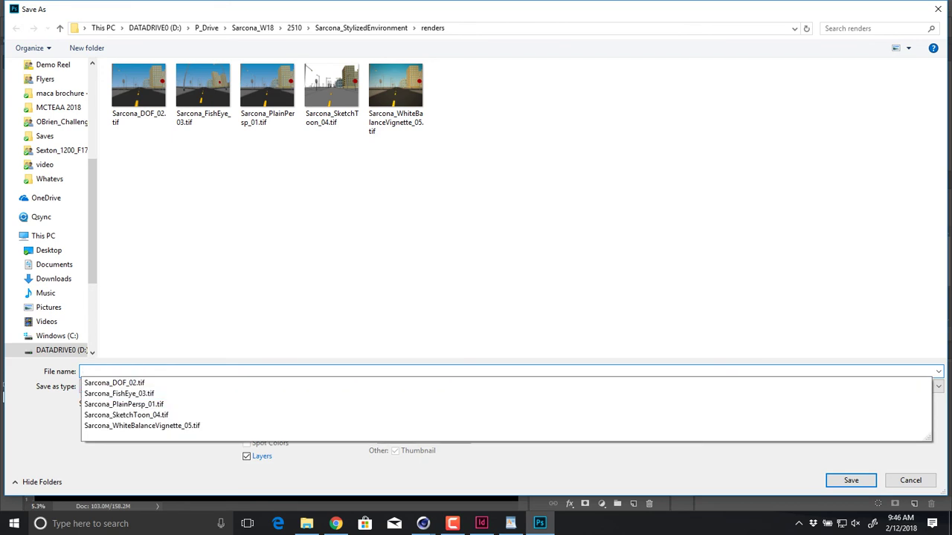
{"action": "type", "text": "rcona_CombinedEnvironment"}
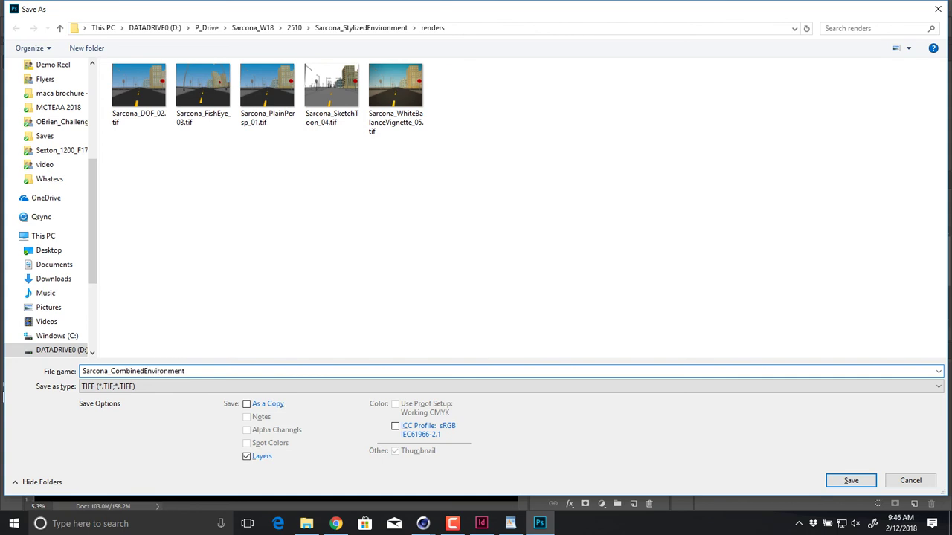
{"action": "key", "text": "Escape"}
{"action": "key", "text": "Tab"}
{"action": "key", "text": "Return"}
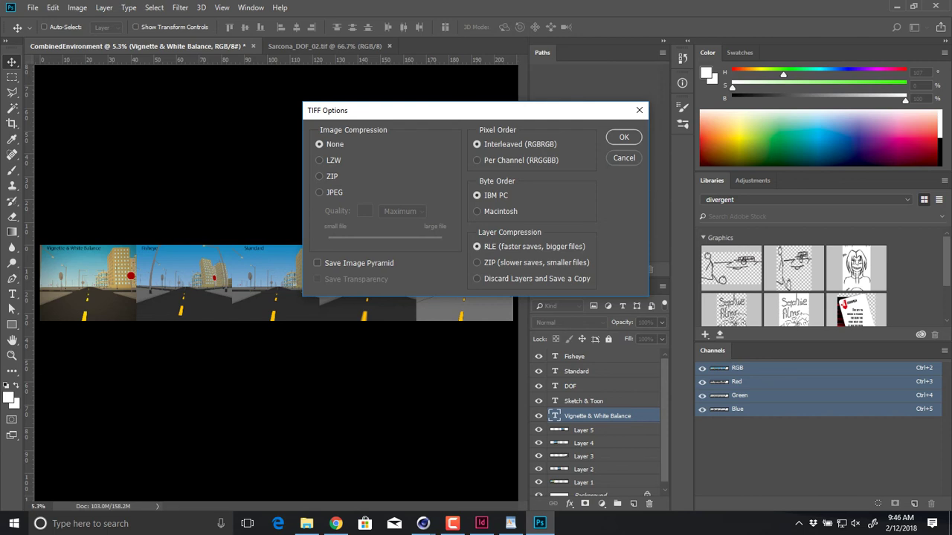
{"action": "key", "text": "Return"}
{"action": "key", "text": "Return"}
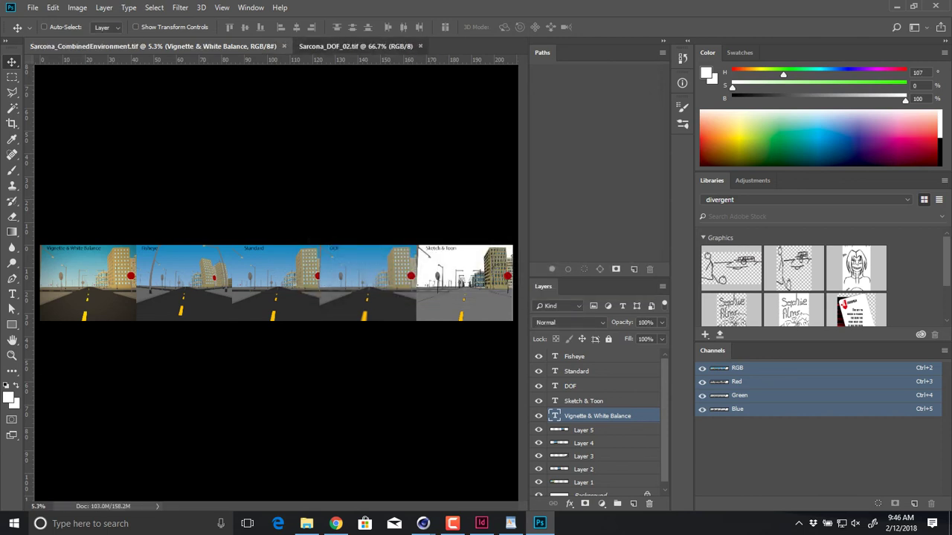
- Close the DOF_02 document and check the labelled renders in the combined image
{"action": "left_click", "coordinate": [355, 46]}
{"action": "left_click_drag", "start_coordinate": [214, 233], "coordinate": [305, 233], "text": "ctrl"}
{"action": "scroll", "coordinate": [213, 283], "scroll_direction": "down", "scroll_amount": 4, "text": "alt"}
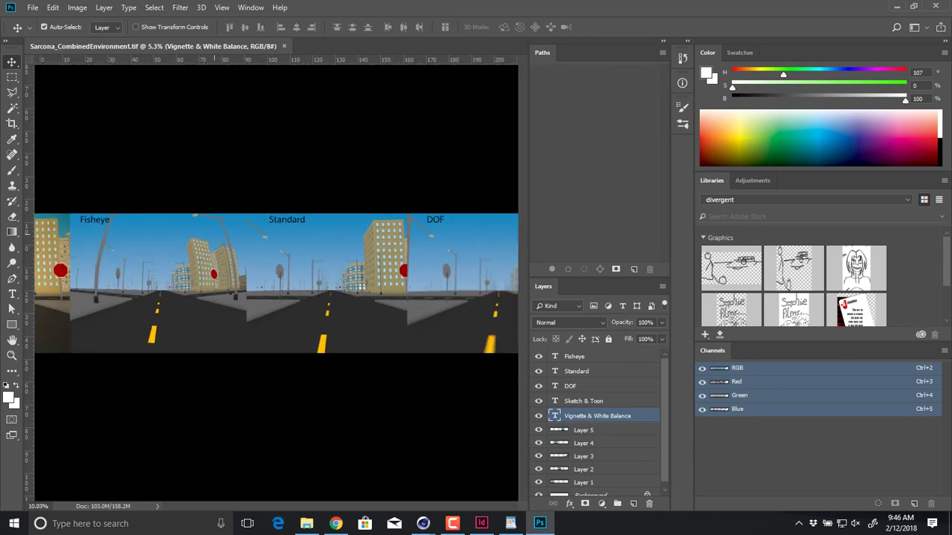
- Clear the desktop by closing the combined image, Cinema 4D's Picture Viewer and the WordPad document
{"action": "key", "text": "ctrl+w"}
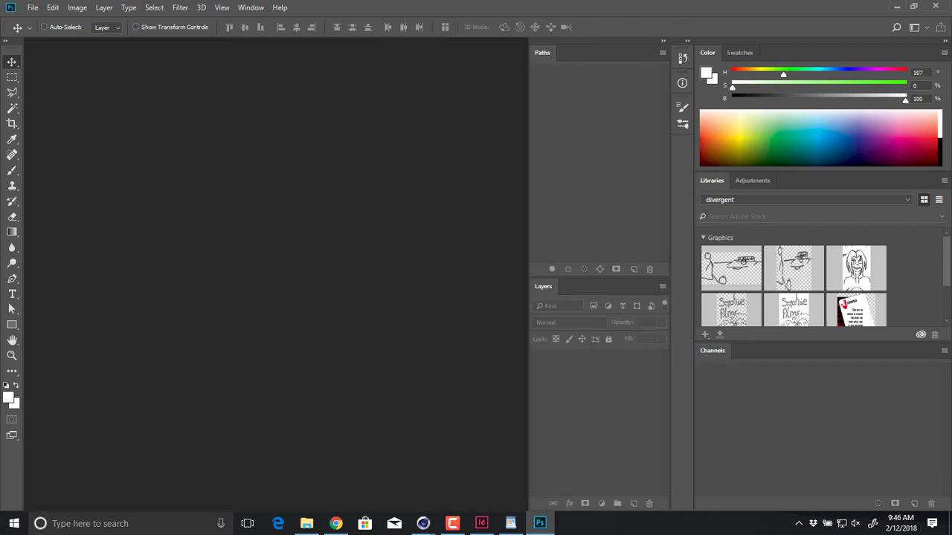
{"action": "left_click", "coordinate": [897, 6]}
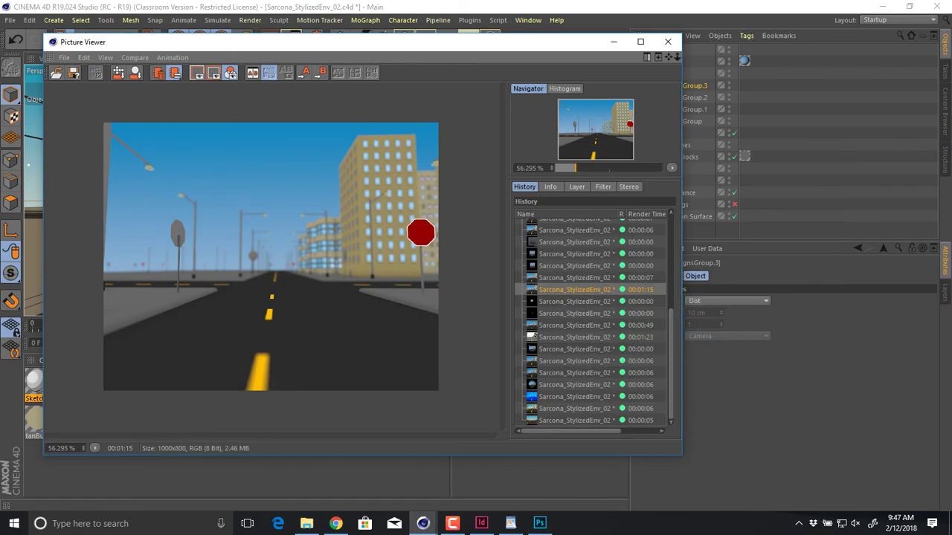
{"action": "left_click", "coordinate": [667, 40]}
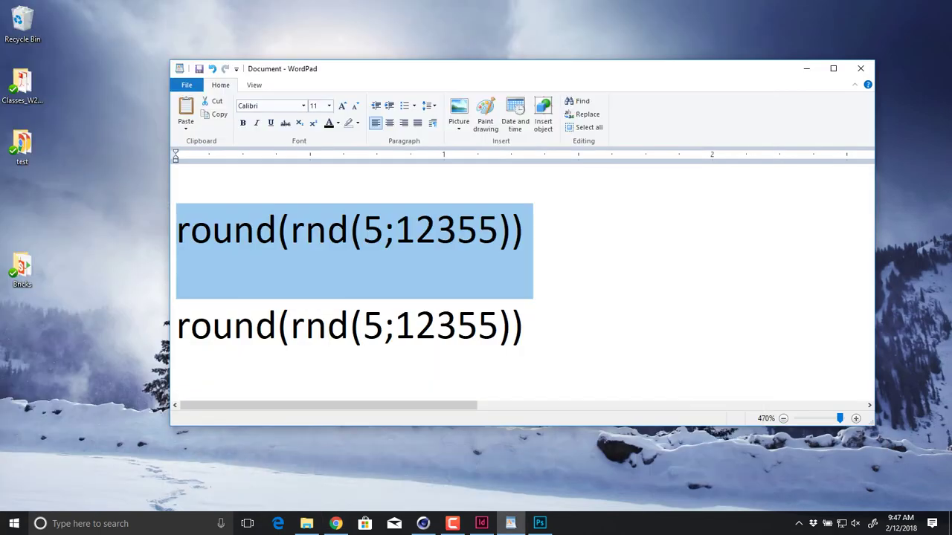
{"action": "left_click", "coordinate": [861, 68]}
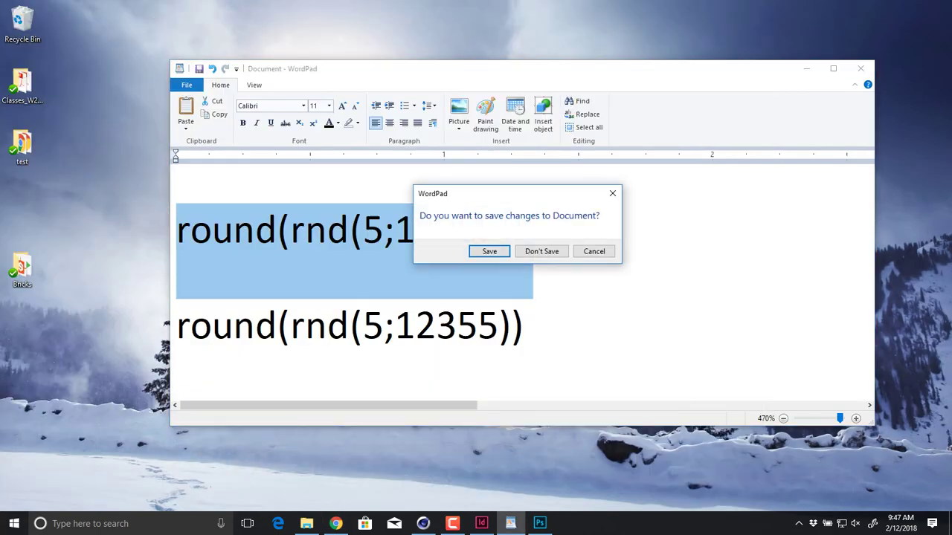
{"action": "key", "text": "Return"}
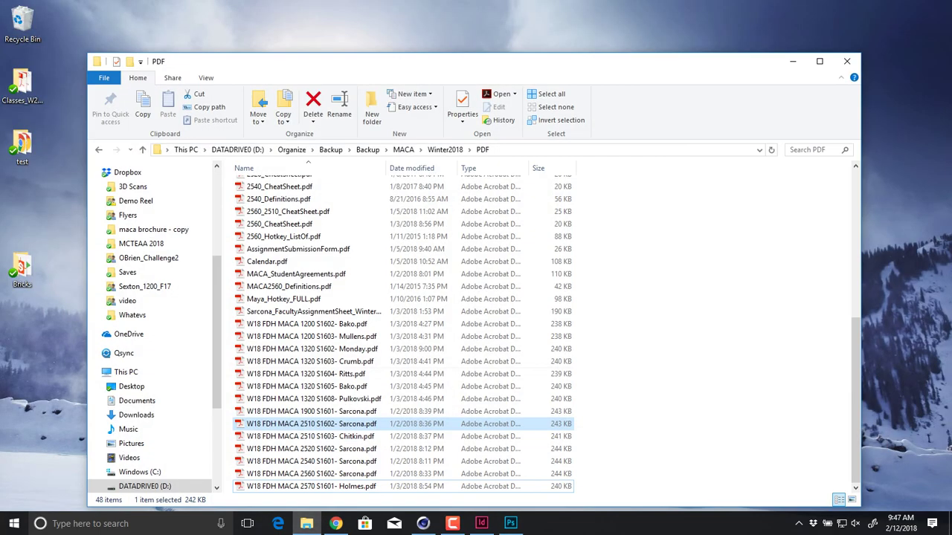
- Browse from P_Drive through the author's W18 folder and 2510 to the StylizedEnvironment project folder in File Explorer
{"action": "scroll", "coordinate": [141, 262], "scroll_direction": "up", "scroll_amount": 5}
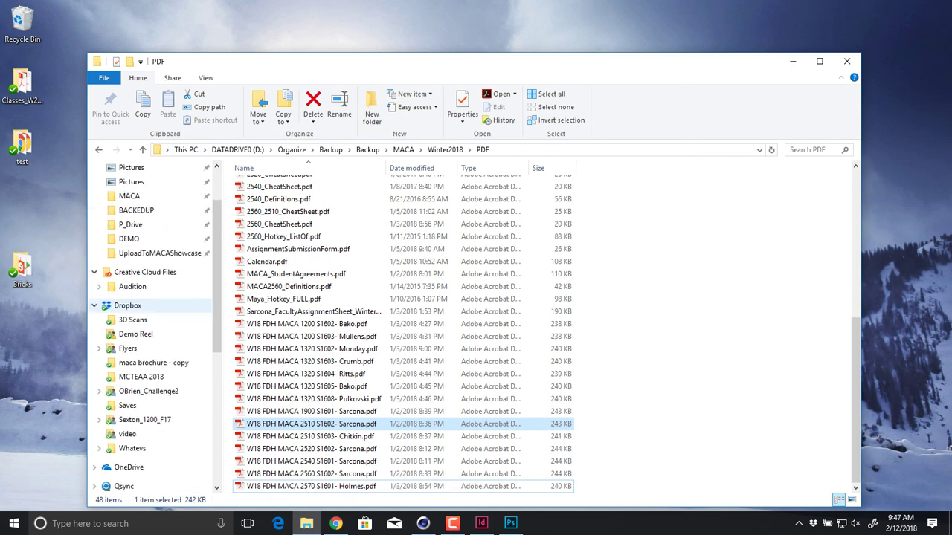
{"action": "left_click", "coordinate": [130, 277]}
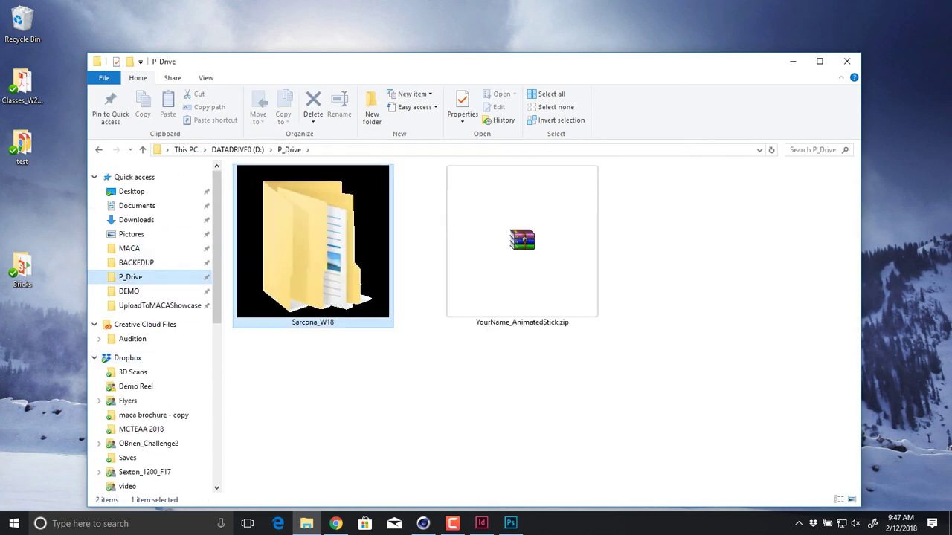
{"action": "double_click", "coordinate": [312, 260]}
{"action": "double_click", "coordinate": [293, 198]}
{"action": "left_click", "coordinate": [293, 198]}
{"action": "double_click", "coordinate": [293, 198]}
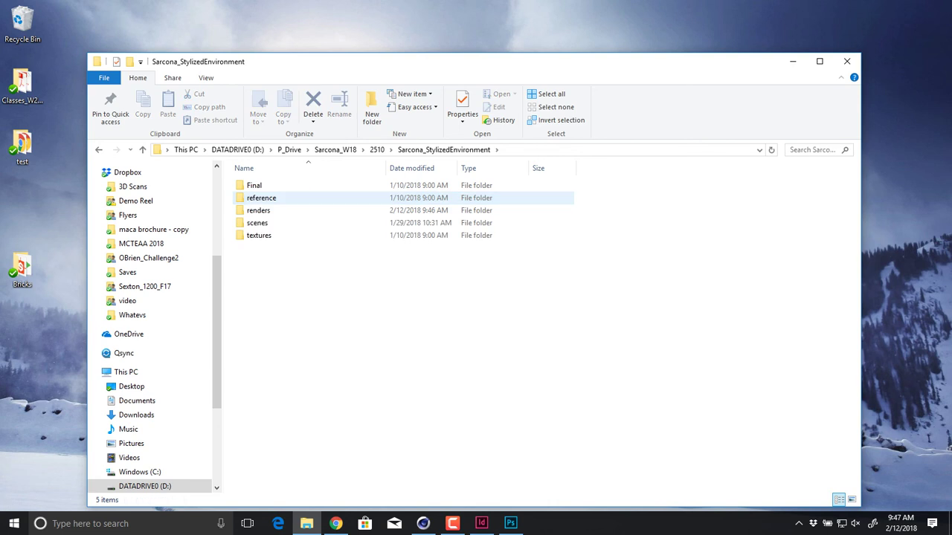
- Check the properties of the StylizedEnvironment project folder inside 2510
{"action": "key", "text": "alt+Left"}
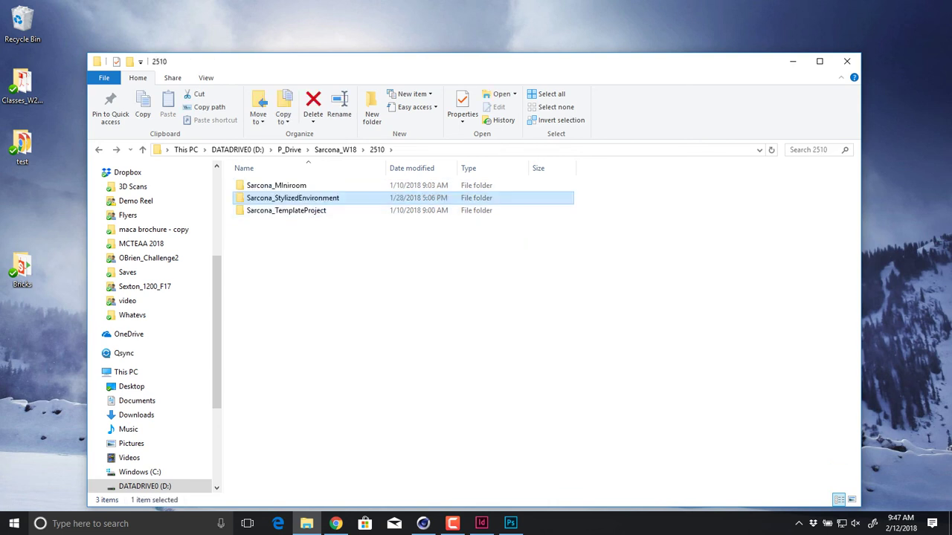
{"action": "right_click", "coordinate": [265, 198]}
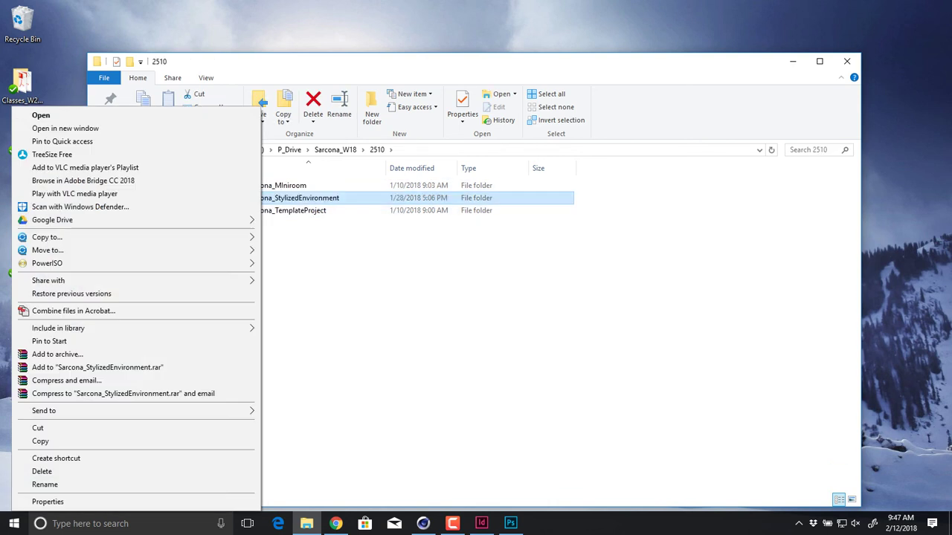
{"action": "left_click", "coordinate": [49, 501]}
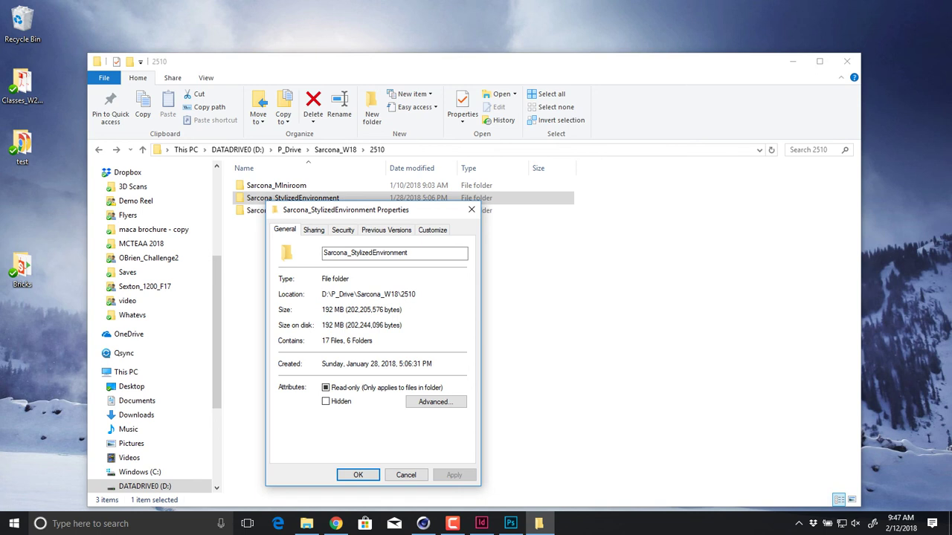
{"action": "key", "text": "Escape"}
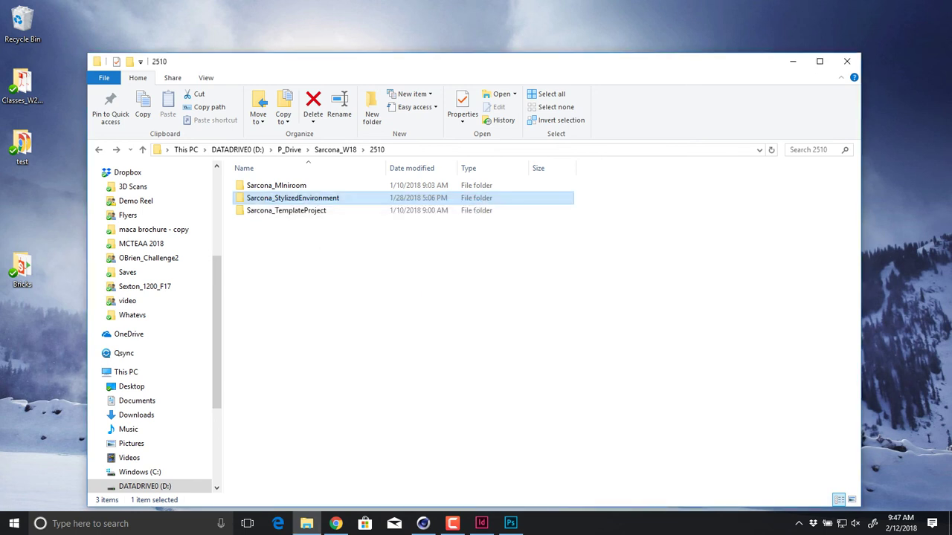
- Open the renders folder of the StylizedEnvironment project
{"action": "key", "text": "Return"}
{"action": "key", "text": "Down"}
{"action": "key", "text": "Down"}
{"action": "key", "text": "Up"}
{"action": "key", "text": "Up"}
{"action": "key", "text": "Return"}
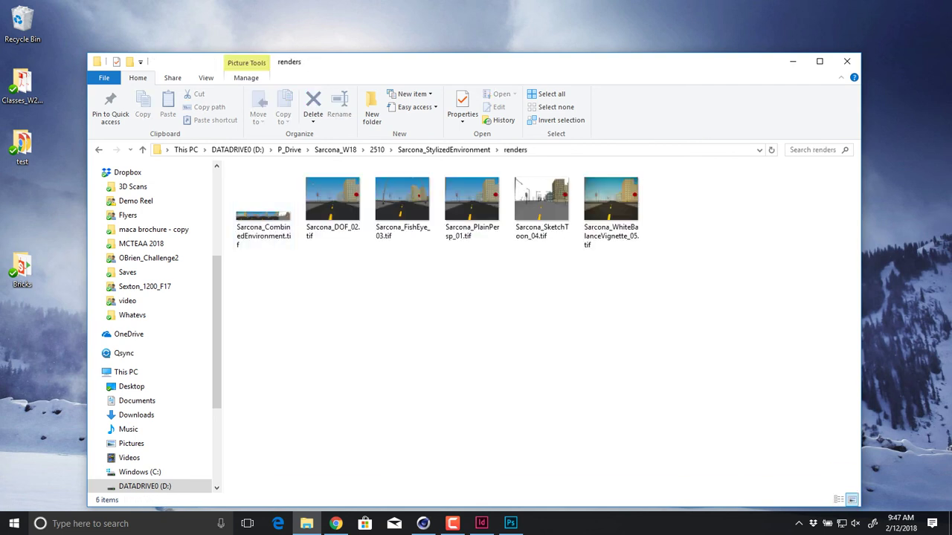
- Show the renders in Details view, widen the Name column to fit the full file names, and review the file sizes
{"action": "left_click", "coordinate": [205, 78]}
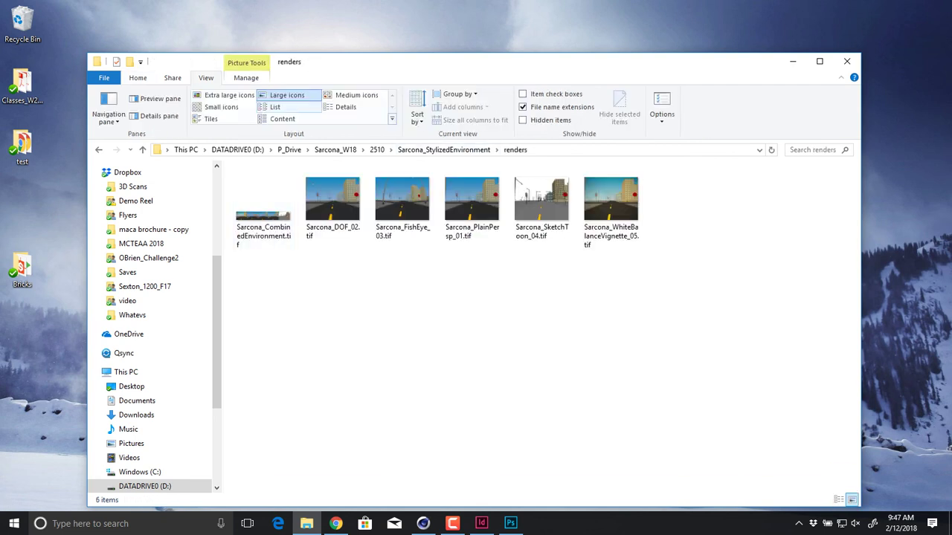
{"action": "left_click", "coordinate": [345, 107]}
{"action": "left_click", "coordinate": [279, 185]}
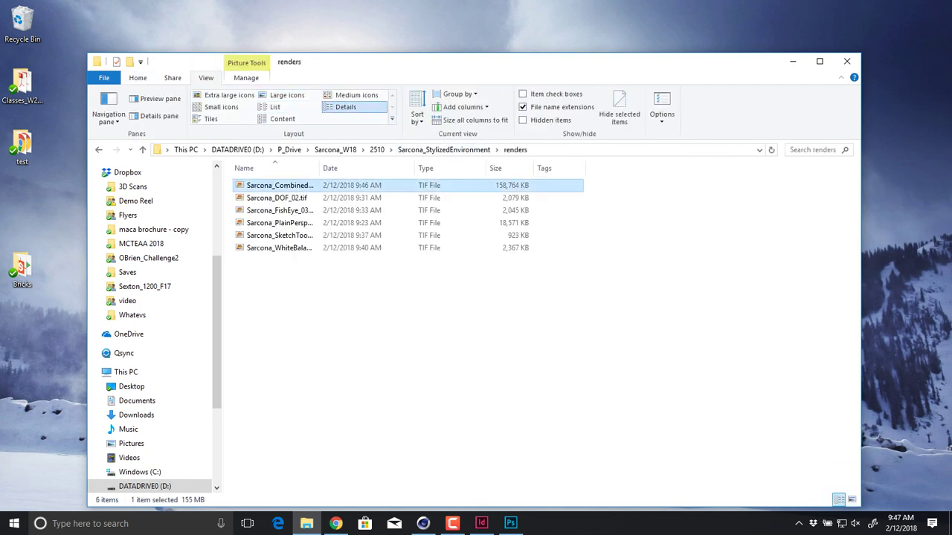
{"action": "double_click", "coordinate": [319, 168]}
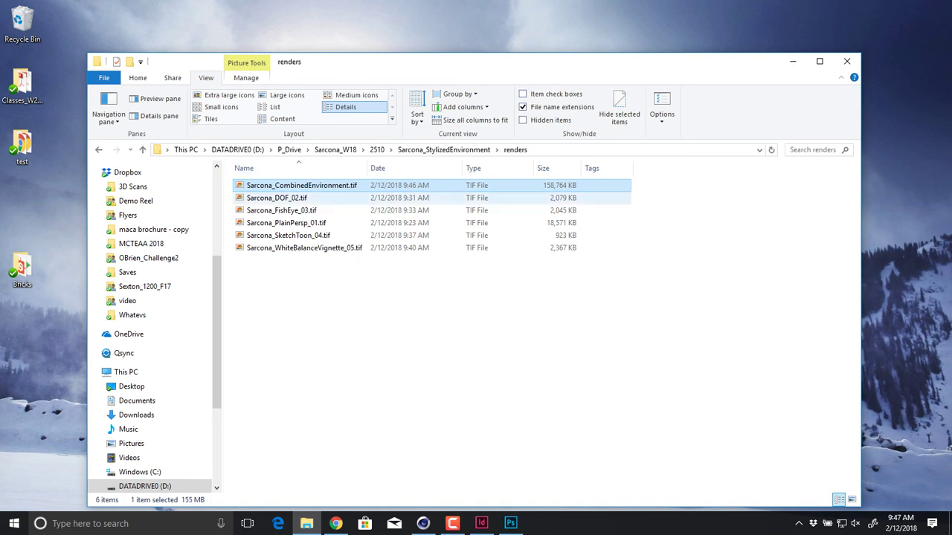
{"action": "left_click_drag", "start_coordinate": [663, 188], "coordinate": [459, 181]}
{"action": "left_click", "coordinate": [287, 222]}
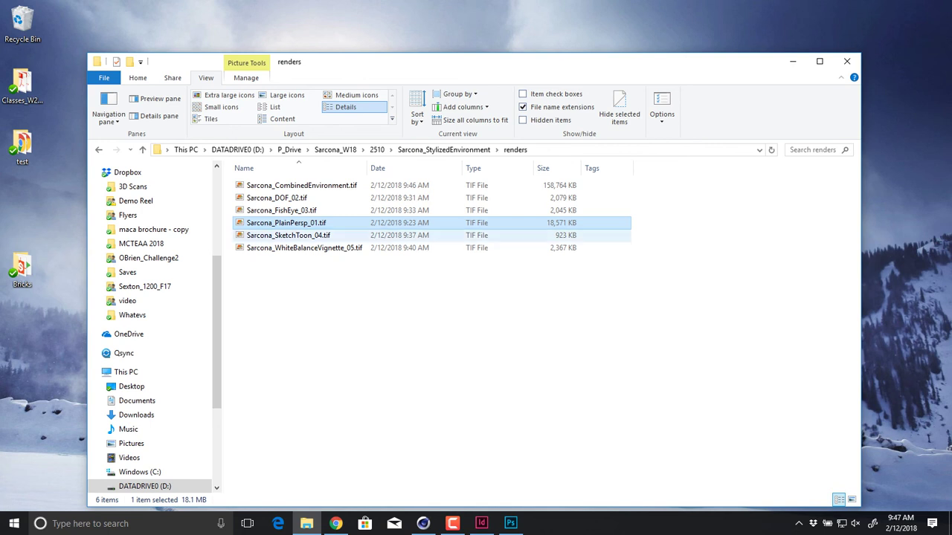
{"action": "left_click", "coordinate": [288, 235]}
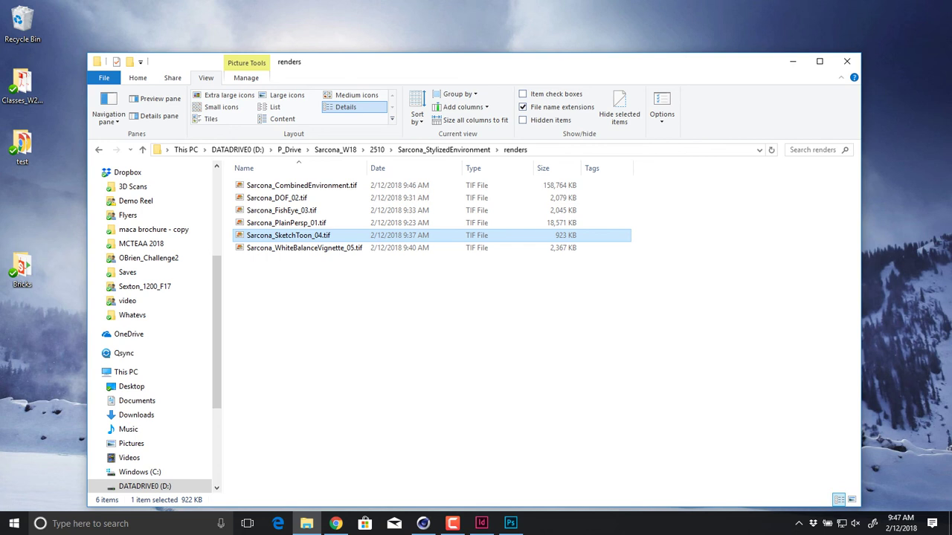
- Minimize Cinema 4D, look through the project's other subfolders, and return to the renders folder
{"action": "left_click", "coordinate": [423, 523]}
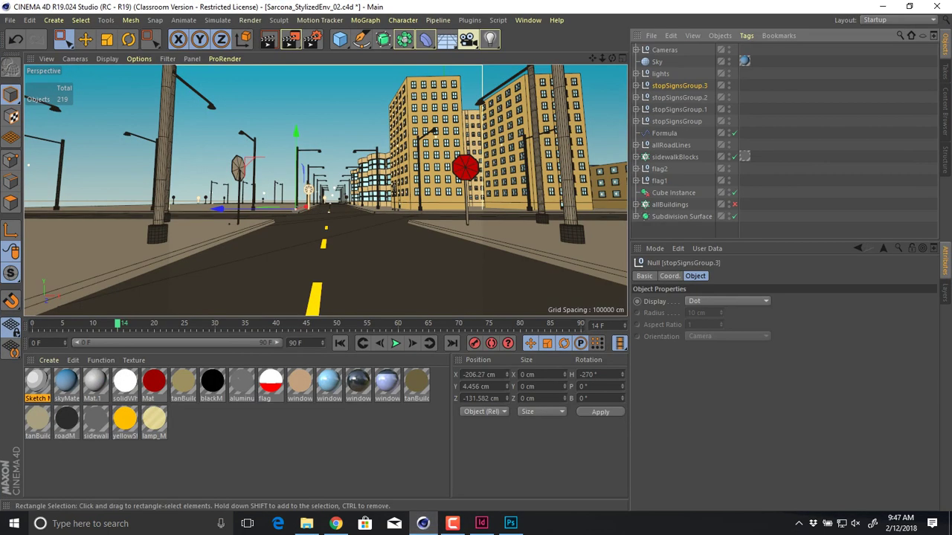
{"action": "left_click", "coordinate": [882, 6]}
{"action": "key", "text": "BackSpace"}
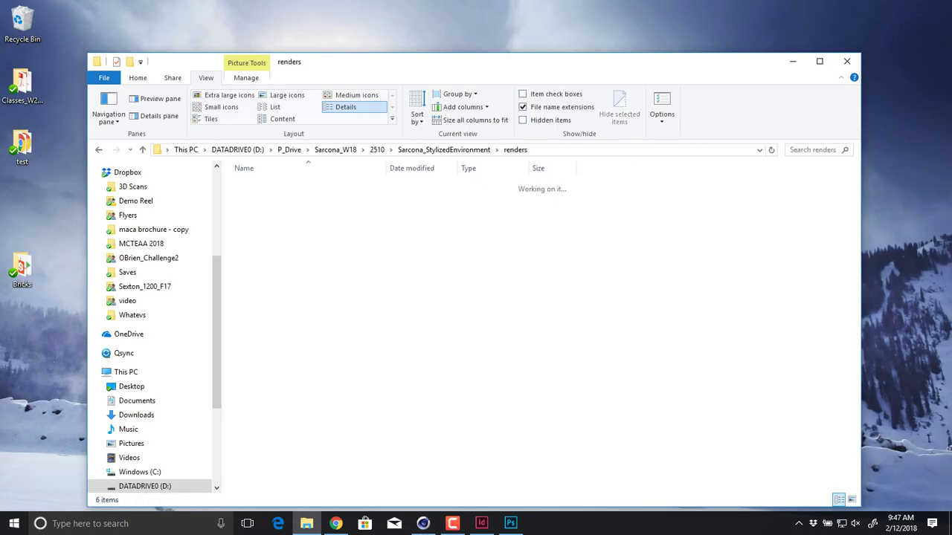
{"action": "key", "text": "Up"}
{"action": "key", "text": "Return"}
{"action": "key", "text": "alt+Up"}
{"action": "key", "text": "Up"}
{"action": "key", "text": "Return"}
{"action": "key", "text": "alt+Up"}
{"action": "key", "text": "Down"}
{"action": "key", "text": "Down"}
{"action": "key", "text": "Return"}
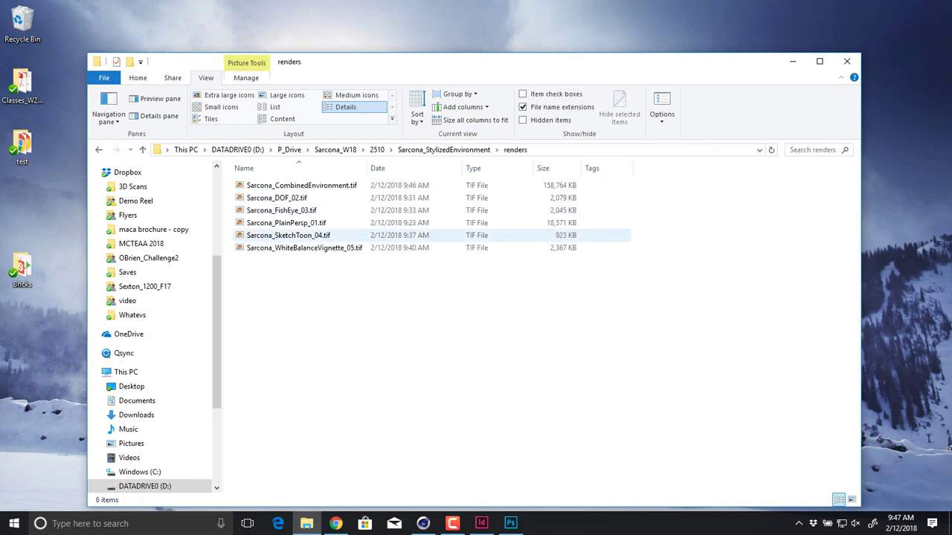
- Copy all the TIFF files from the renders folder into the project's Final folder
{"action": "key", "text": "ctrl+a"}
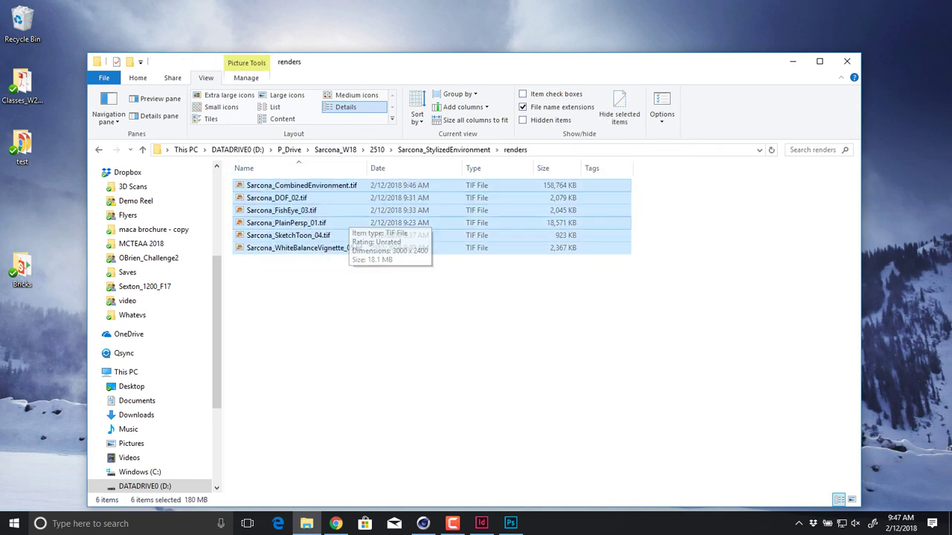
{"action": "key", "text": "alt+Up"}
{"action": "key", "text": "Up"}
{"action": "key", "text": "Up"}
{"action": "key", "text": "Return"}
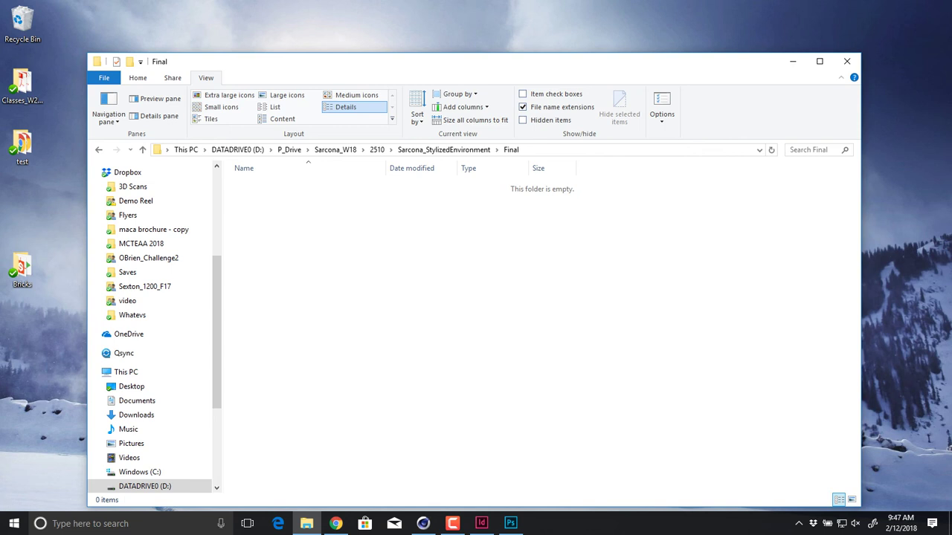
{"action": "key", "text": "ctrl+v"}
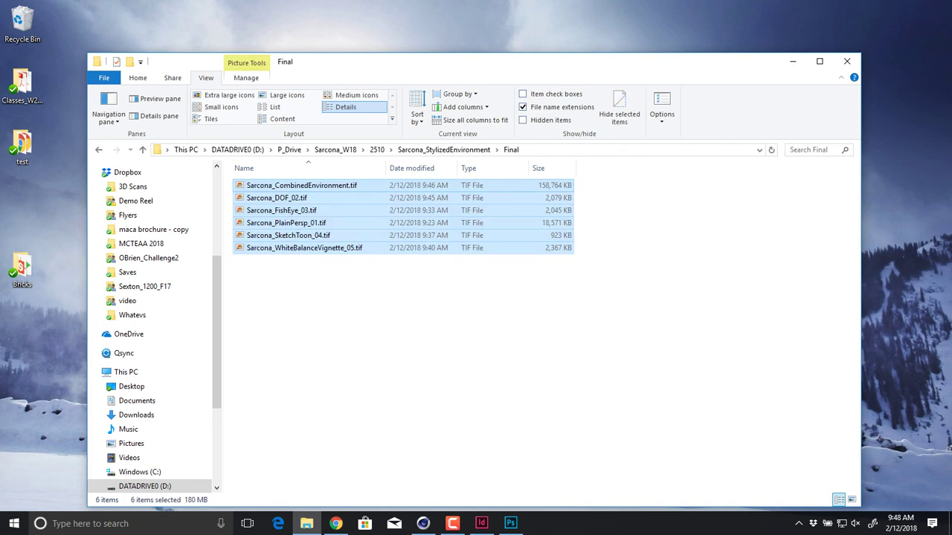
- Review the contents of the project's remaining subfolders and go back up to the 2510 folder
{"action": "key", "text": "alt+Up"}
{"action": "key", "text": "End"}
{"action": "key", "text": "Return"}
{"action": "key", "text": "alt+Up"}
{"action": "key", "text": "Up"}
{"action": "key", "text": "Return"}
{"action": "key", "text": "End"}
{"action": "key", "text": "Up"}
{"action": "key", "text": "Up"}
{"action": "key", "text": "Return"}
{"action": "key", "text": "alt+Up"}
{"action": "key", "text": "alt+Up"}
{"action": "key", "text": "alt+Up"}
{"action": "left_click_drag", "start_coordinate": [321, 199], "coordinate": [308, 168]}
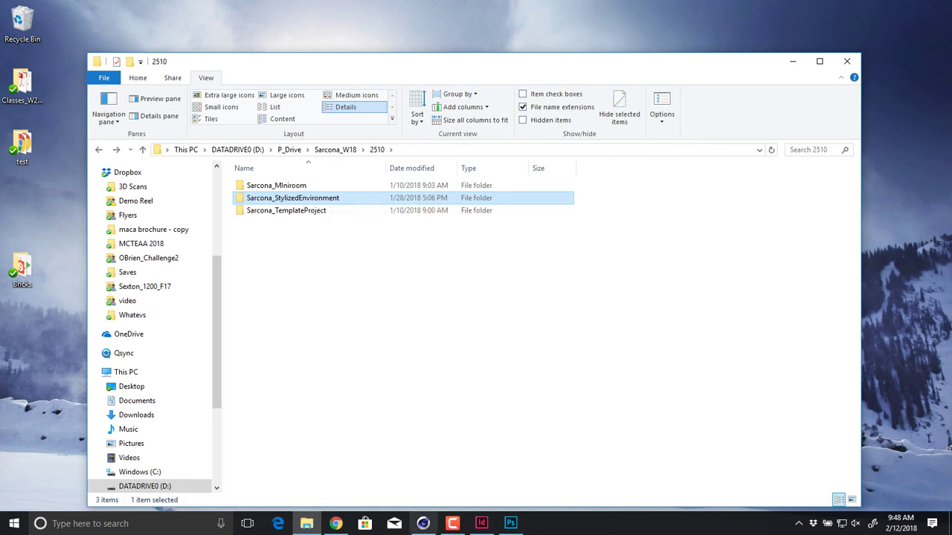
- Switch to Cinema 4D and save the StylizedEnv_02 scene
{"action": "left_click", "coordinate": [423, 524]}
{"action": "key", "text": "ctrl+s"}
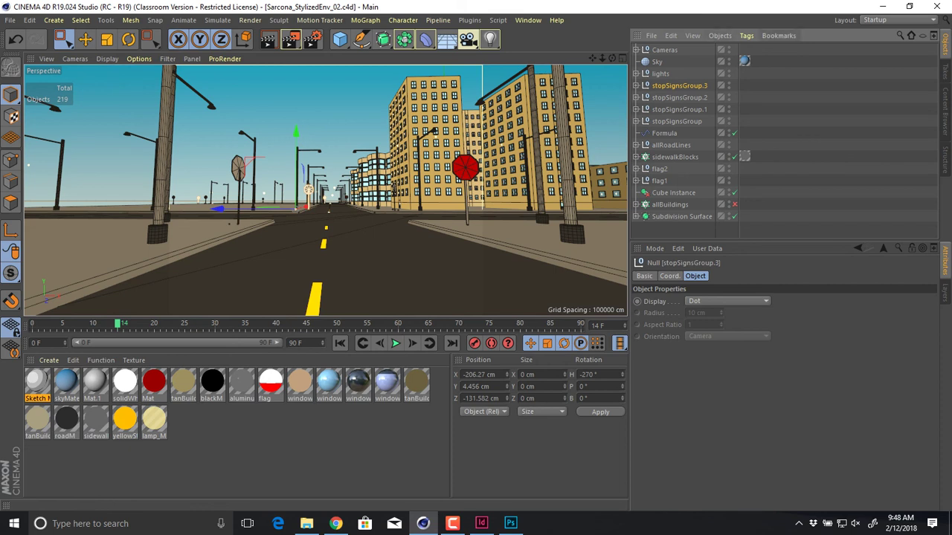
- Open the author's MW_ folder within 2510 on the sr127 network drive (Y:) in a new File Explorer window
{"action": "key", "text": "super+e"}
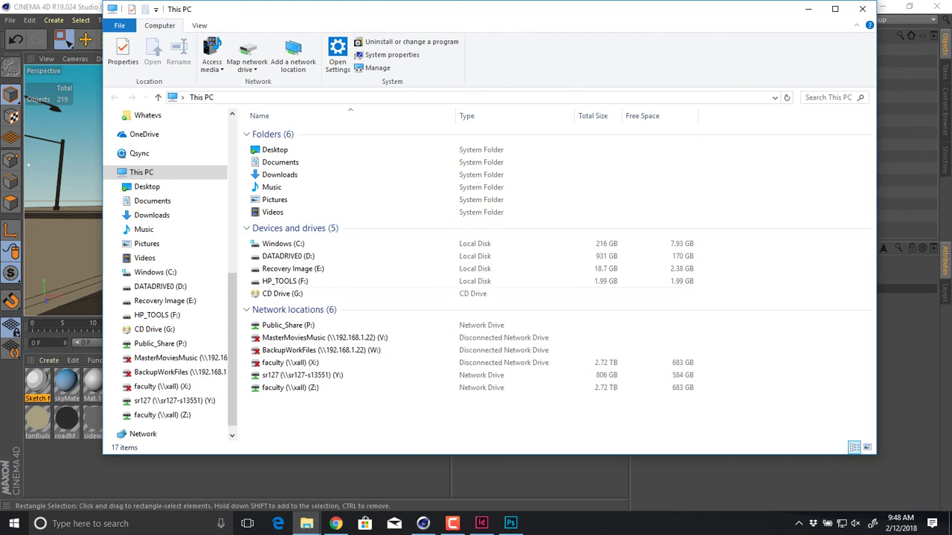
{"action": "double_click", "coordinate": [302, 375]}
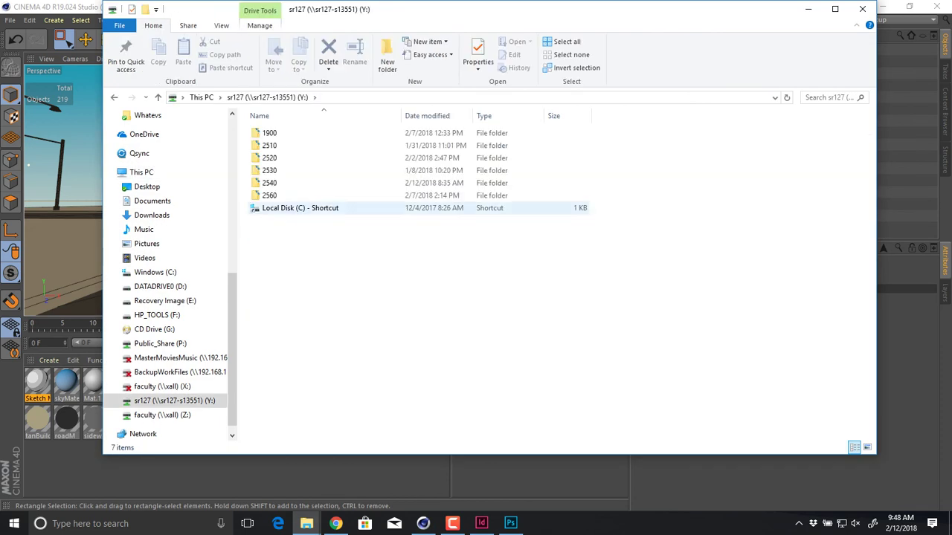
{"action": "double_click", "coordinate": [282, 146]}
{"action": "double_click", "coordinate": [282, 133]}
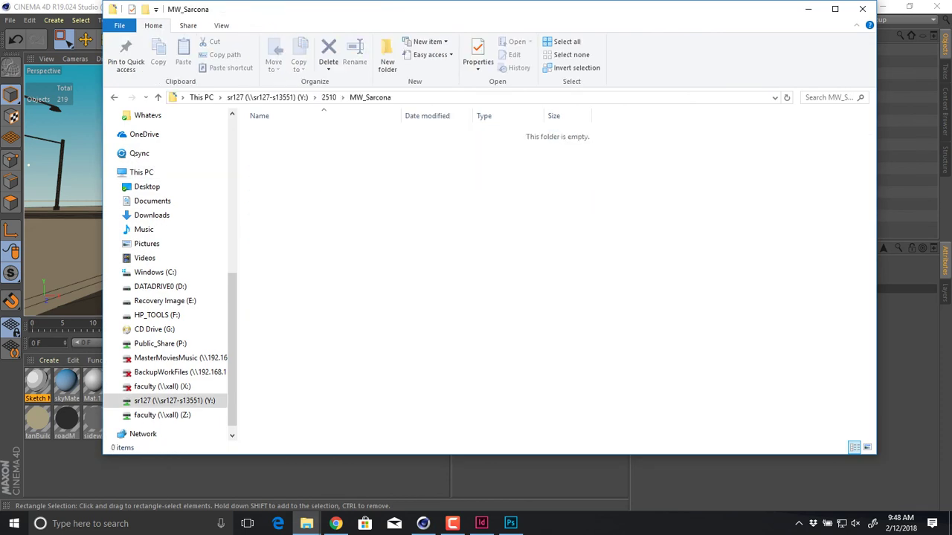
- Create a folder named TURNIN_Environment in the author's MW_ folder on the network drive
{"action": "key", "text": "ctrl+shift+n"}
{"action": "type", "text": "TURNIN_Environment"}
{"action": "key", "text": "Return"}
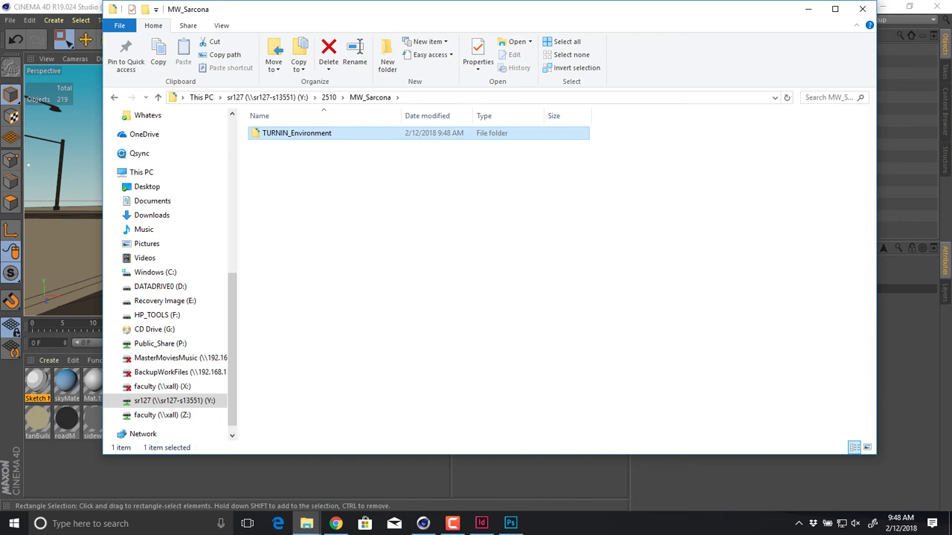
{"action": "key", "text": "ctrl+space"}
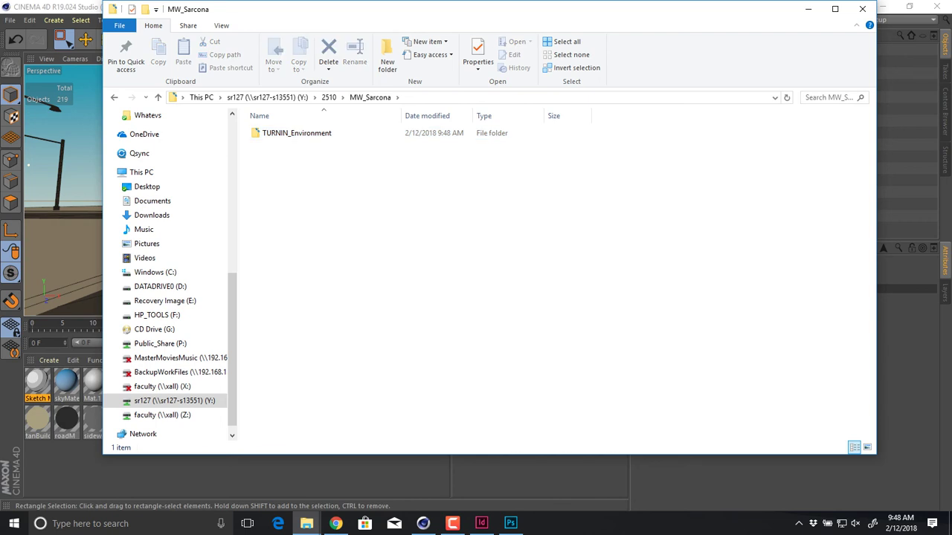